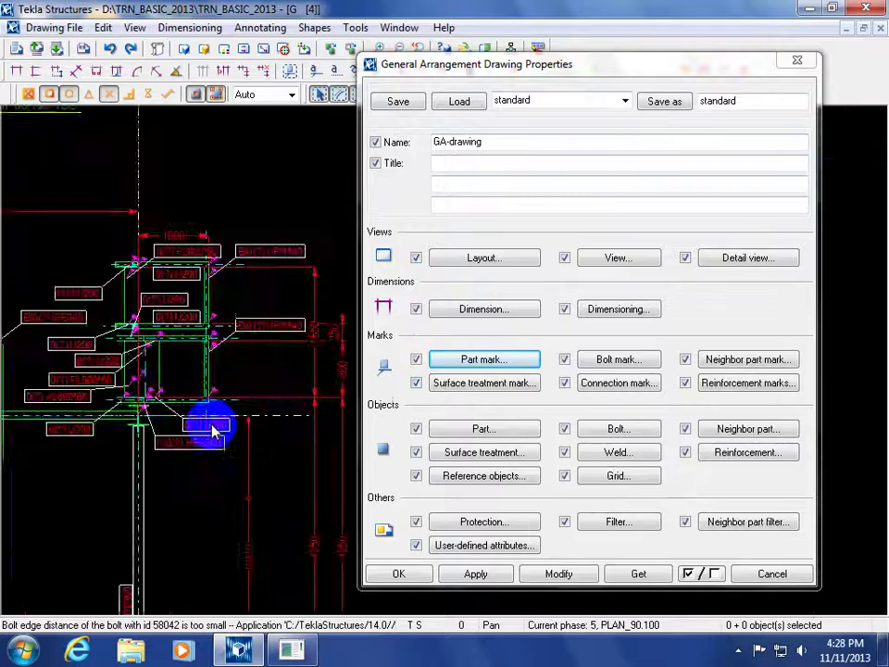
{"action": "double_click", "coordinate": [283, 437]}
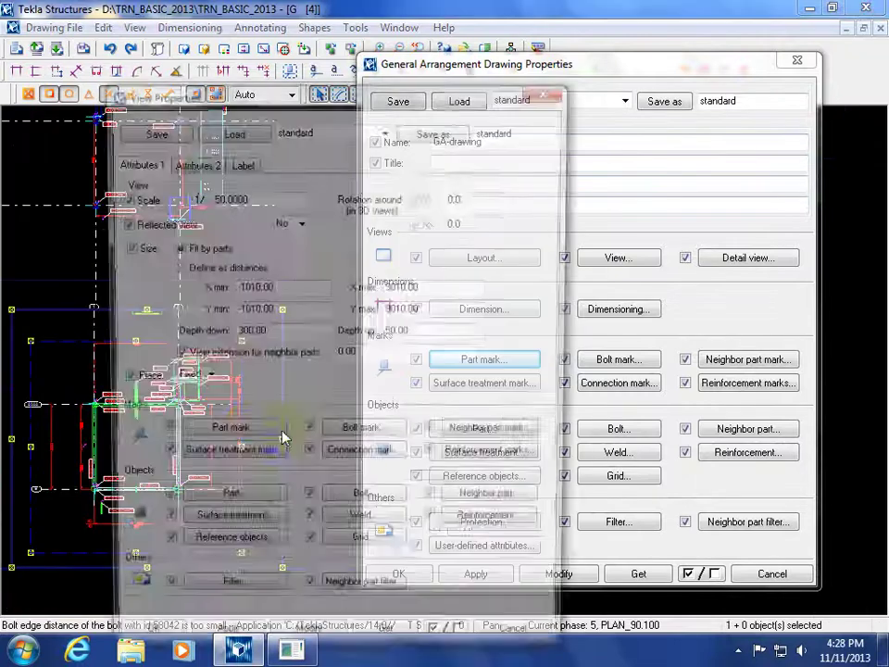
{"action": "left_click", "coordinate": [264, 435]}
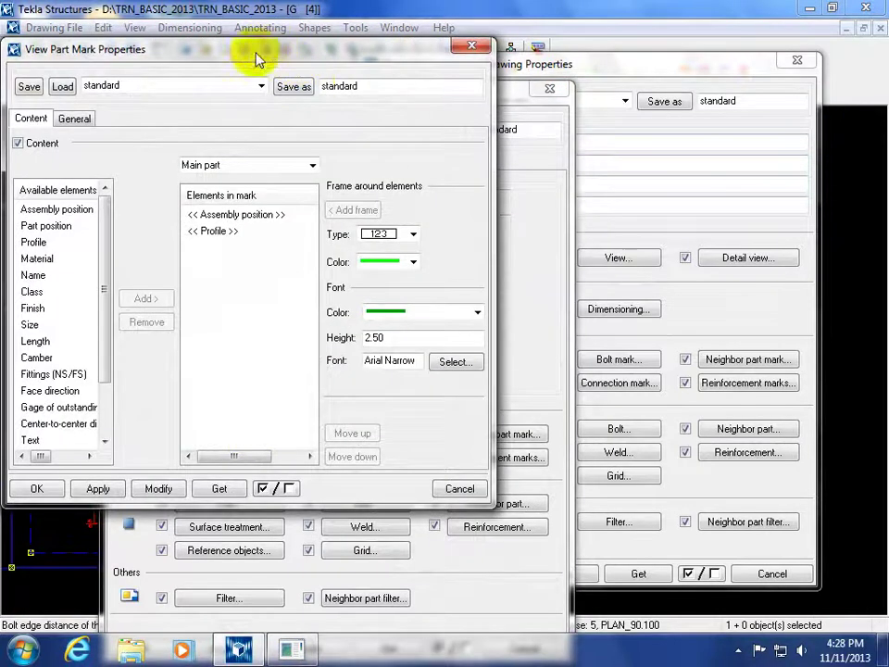
{"action": "left_click_drag", "start_coordinate": [257, 58], "coordinate": [566, 114]}
{"action": "mouse_move", "coordinate": [224, 89]}
{"action": "left_mouse_down"}
{"action": "mouse_move", "coordinate": [340, 135]}
{"action": "mouse_move", "coordinate": [441, 134]}
{"action": "left_mouse_up"}
{"action": "left_click", "coordinate": [705, 126]}
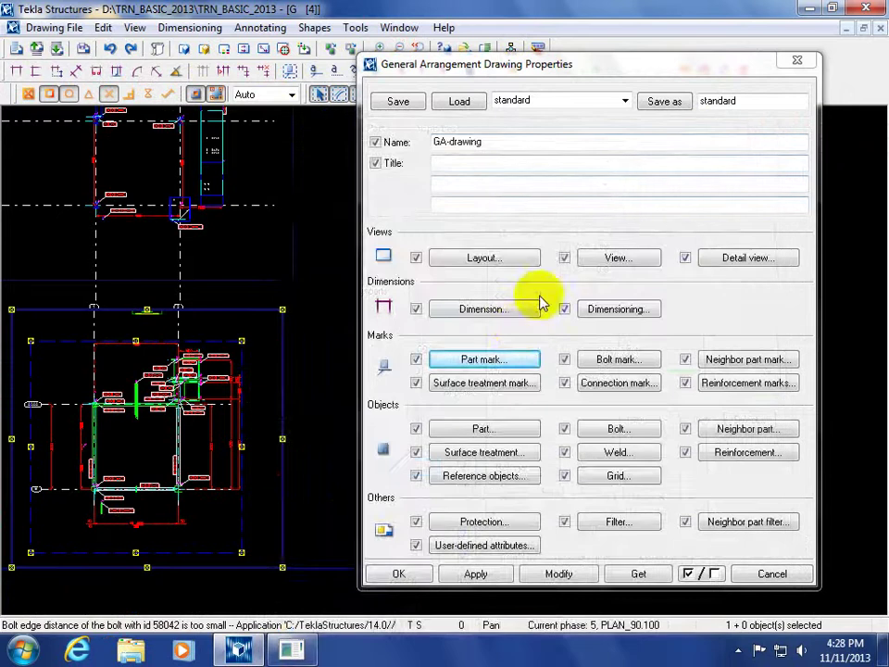
Open the general arrangement drawing's part mark properties and look through the available mark elements.
{"action": "left_click", "coordinate": [488, 357]}
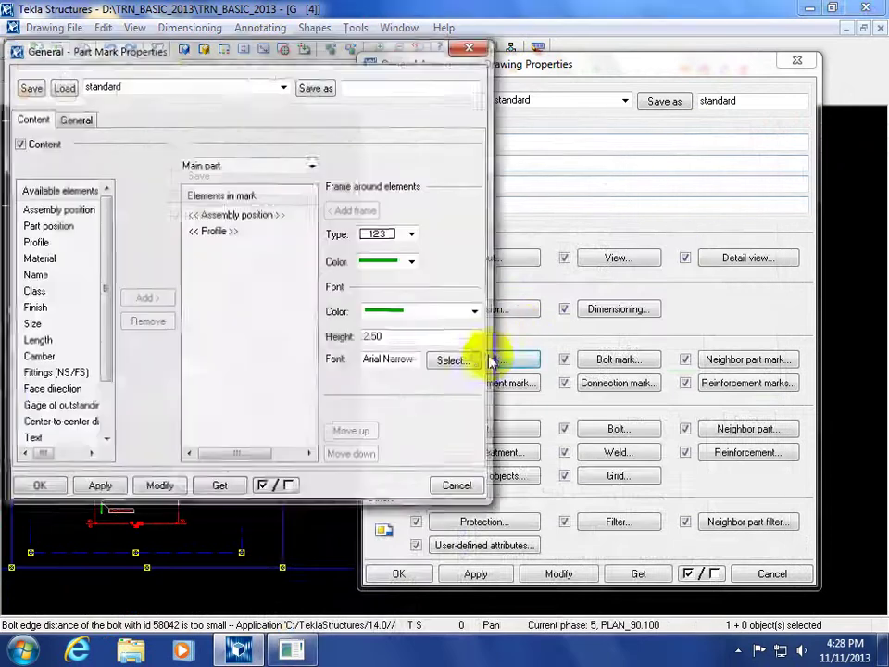
{"action": "mouse_move", "coordinate": [197, 61]}
{"action": "left_mouse_down"}
{"action": "mouse_move", "coordinate": [611, 128]}
{"action": "mouse_move", "coordinate": [496, 104]}
{"action": "mouse_move", "coordinate": [499, 111]}
{"action": "left_mouse_up"}
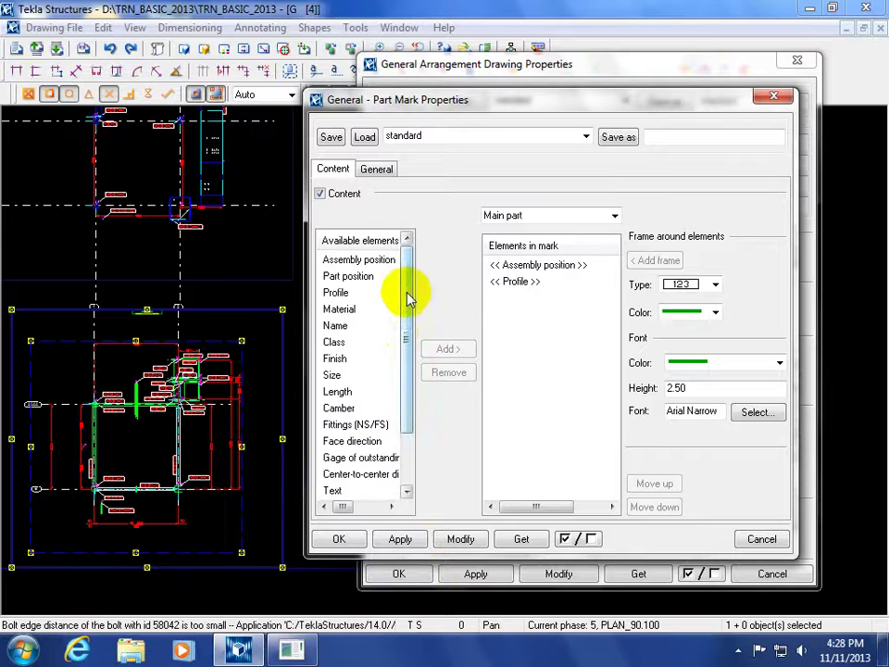
{"action": "left_click_drag", "start_coordinate": [408, 297], "coordinate": [406, 259]}
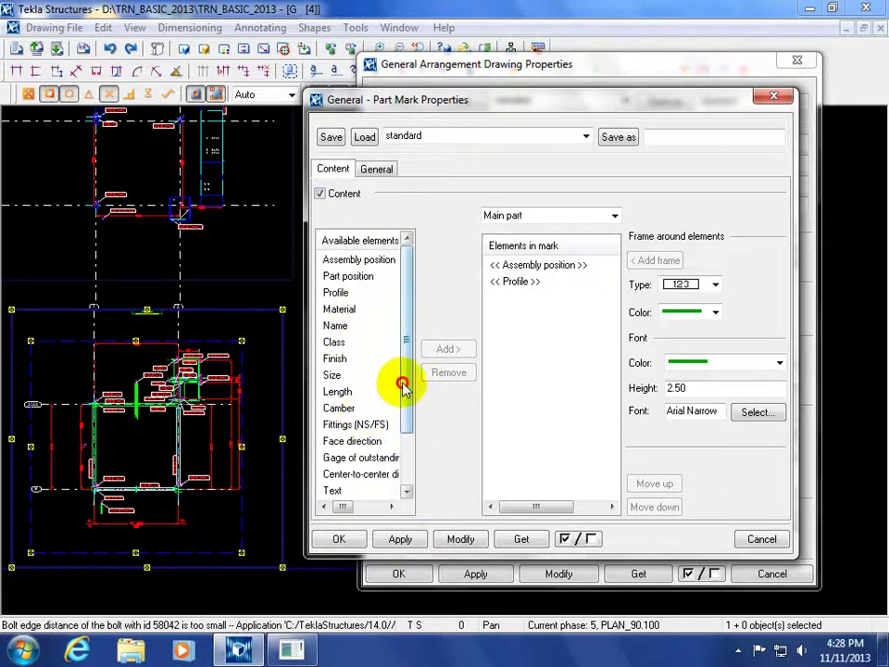
{"action": "left_click_drag", "start_coordinate": [404, 387], "coordinate": [404, 461]}
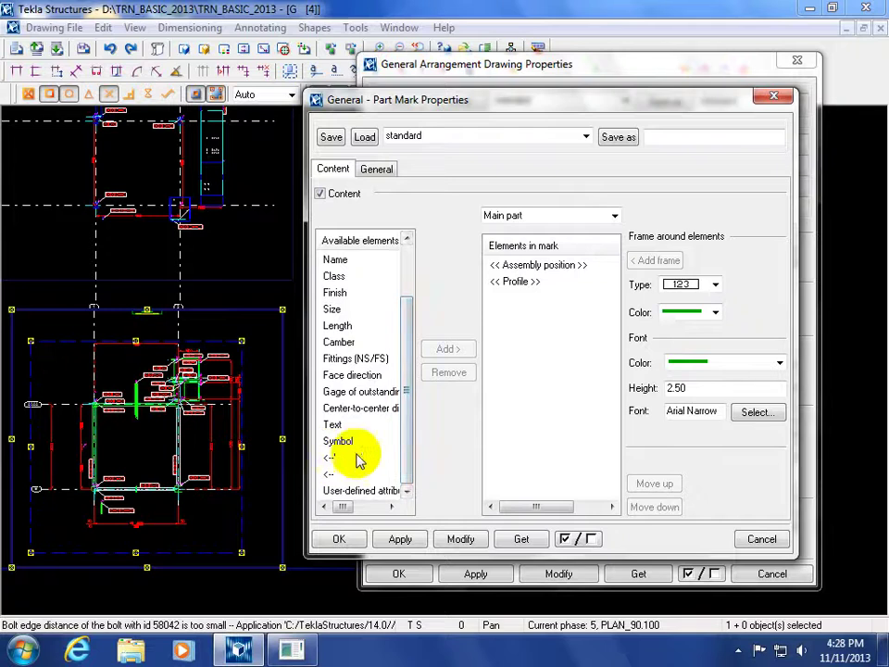
{"action": "left_click", "coordinate": [408, 320]}
{"action": "left_click_drag", "start_coordinate": [409, 320], "coordinate": [411, 289]}
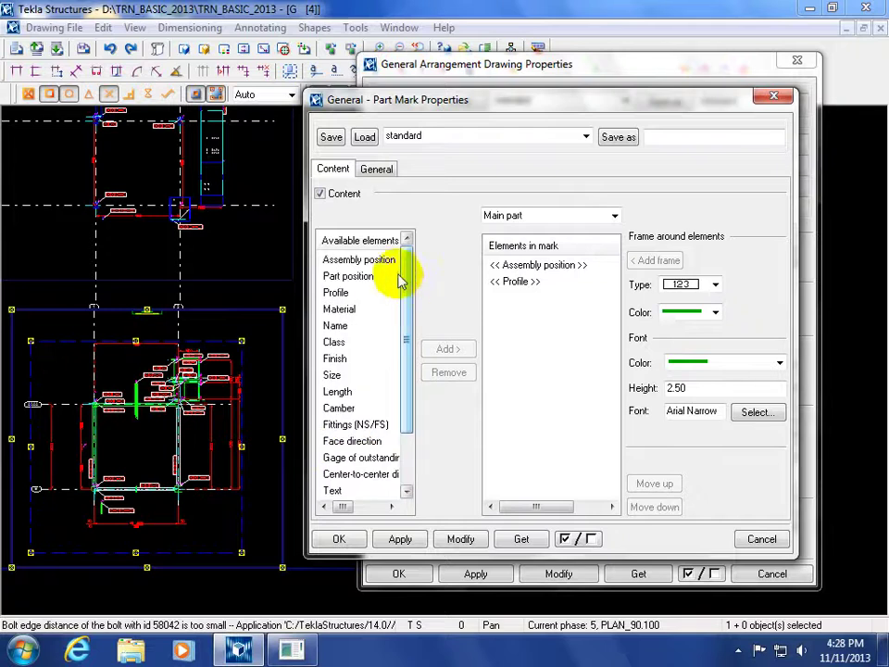
Examine the assembly position and profile text in the column, bracing and beam marks of the plan view.
{"action": "scroll", "coordinate": [185, 417], "scroll_direction": "up", "scroll_amount": 6}
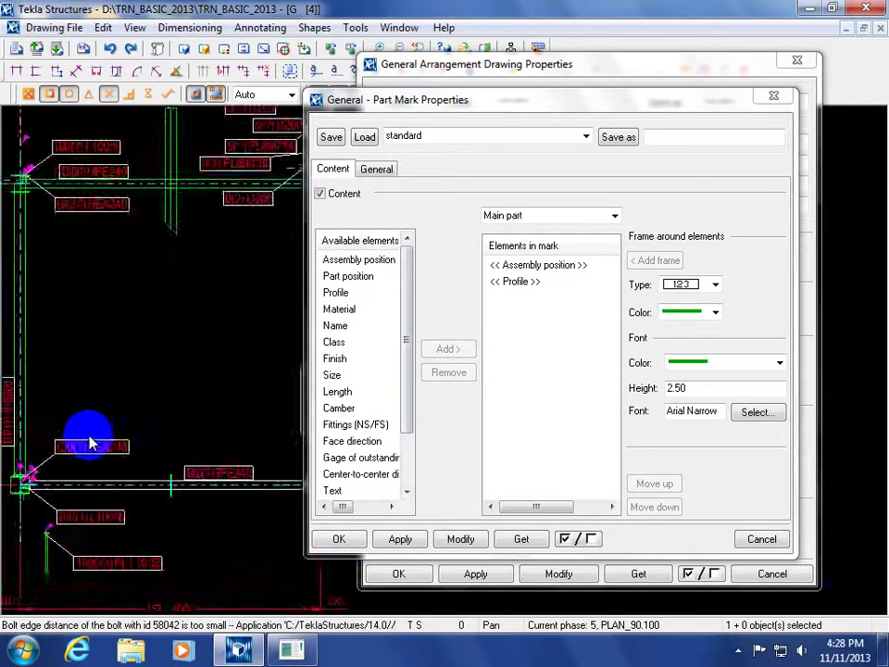
{"action": "scroll", "coordinate": [90, 445], "scroll_direction": "up", "scroll_amount": 5}
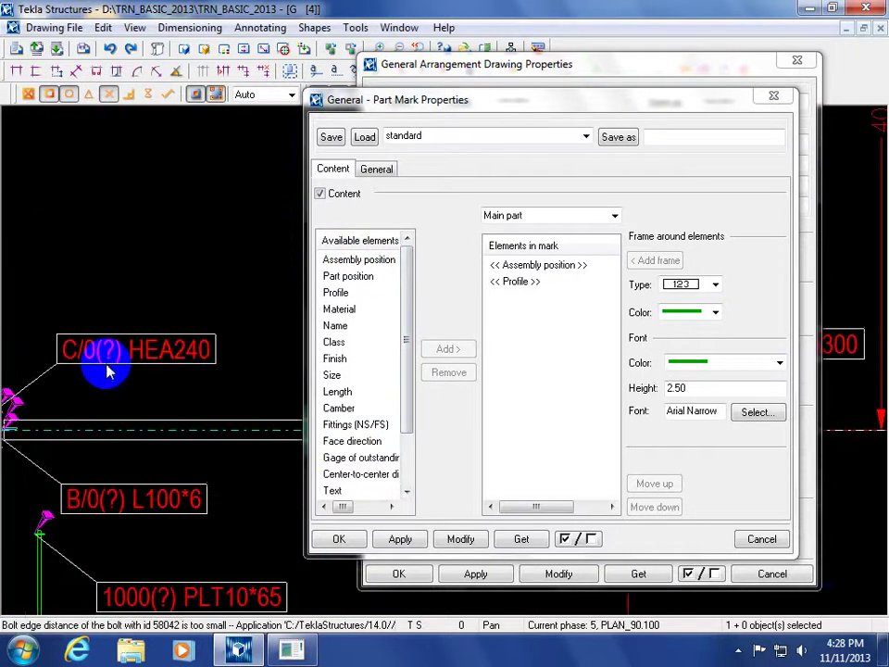
{"action": "scroll", "coordinate": [202, 373], "scroll_direction": "down", "scroll_amount": 2}
{"action": "middle_click_drag", "start_coordinate": [192, 384], "coordinate": [131, 416]}
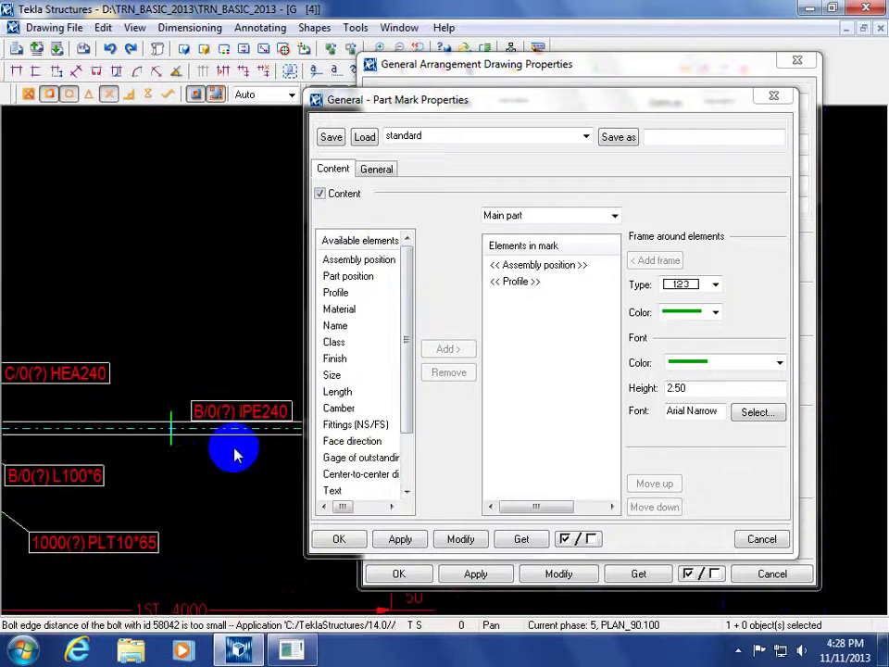
{"action": "scroll", "coordinate": [234, 429], "scroll_direction": "up", "scroll_amount": 2}
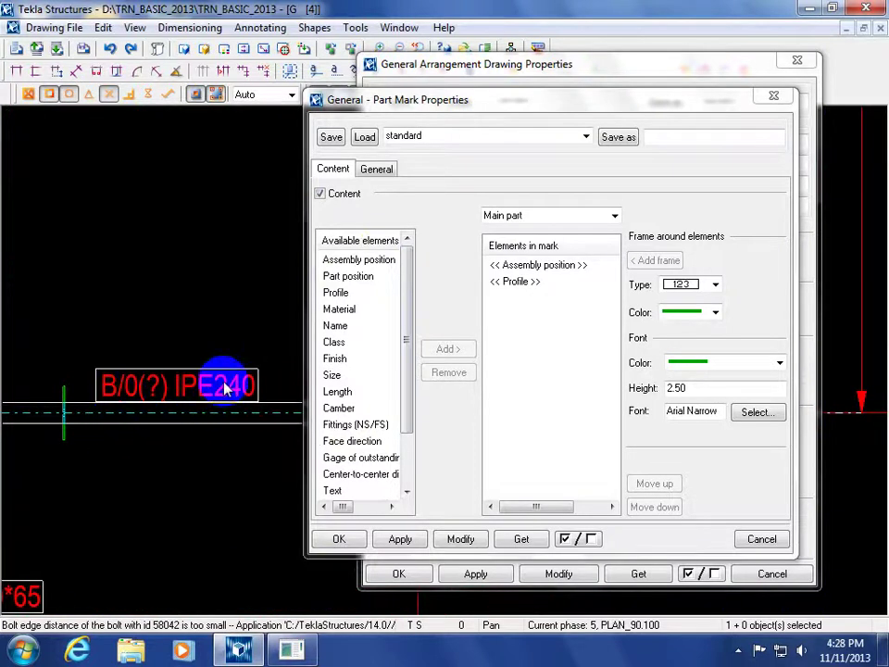
{"action": "scroll", "coordinate": [94, 453], "scroll_direction": "down", "scroll_amount": 2}
{"action": "scroll", "coordinate": [224, 448], "scroll_direction": "up", "scroll_amount": 2}
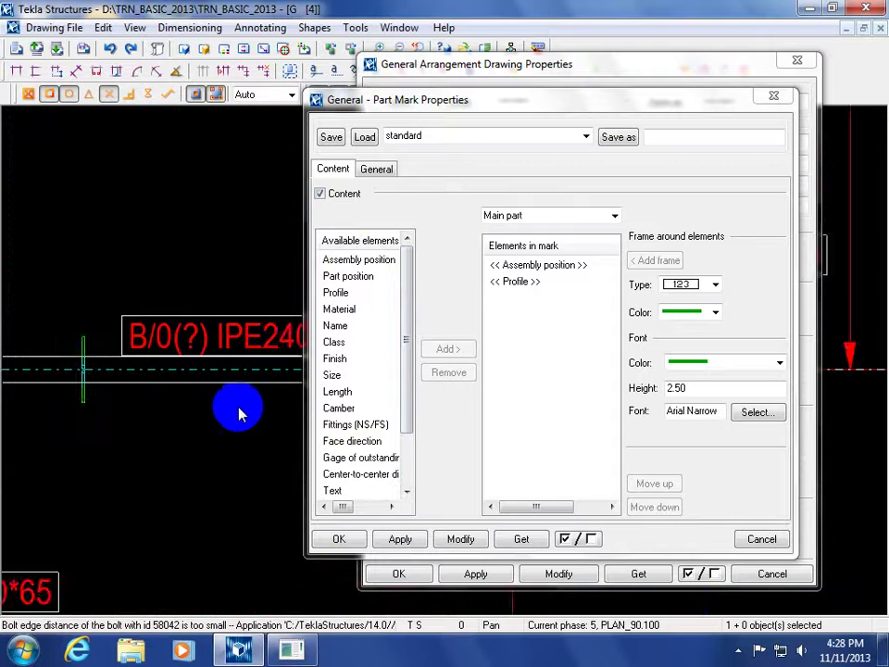
{"action": "scroll", "coordinate": [187, 375], "scroll_direction": "right", "scroll_amount": 2, "text": "shift"}
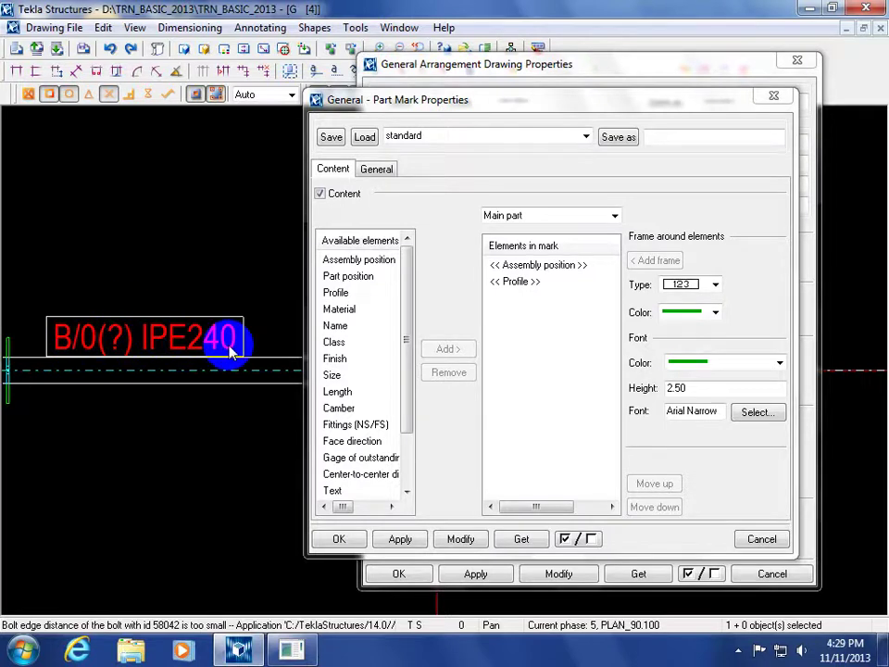
Remove Assembly position from the part mark elements and modify the drawing with the change.
{"action": "left_click", "coordinate": [556, 265]}
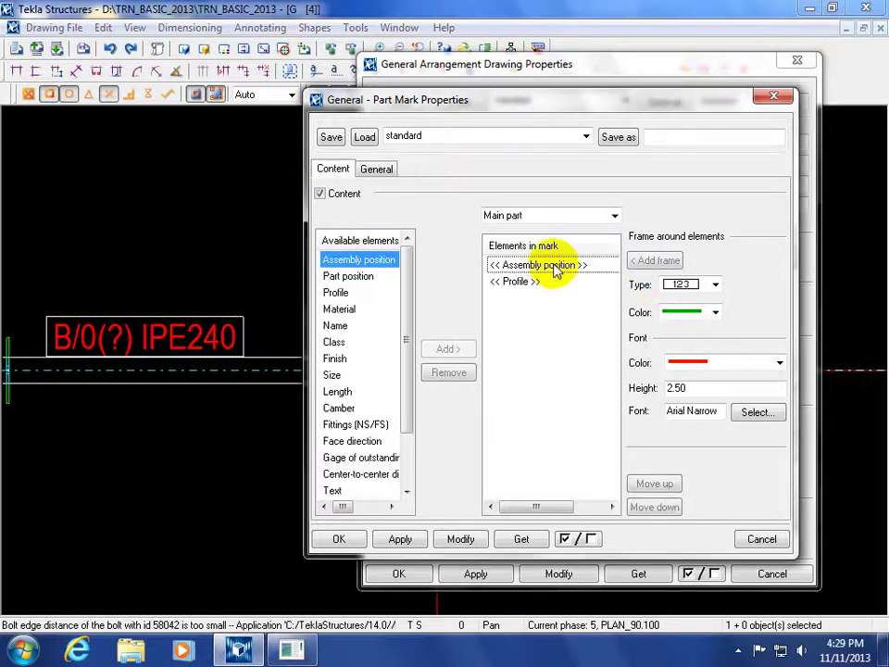
{"action": "left_click", "coordinate": [462, 540]}
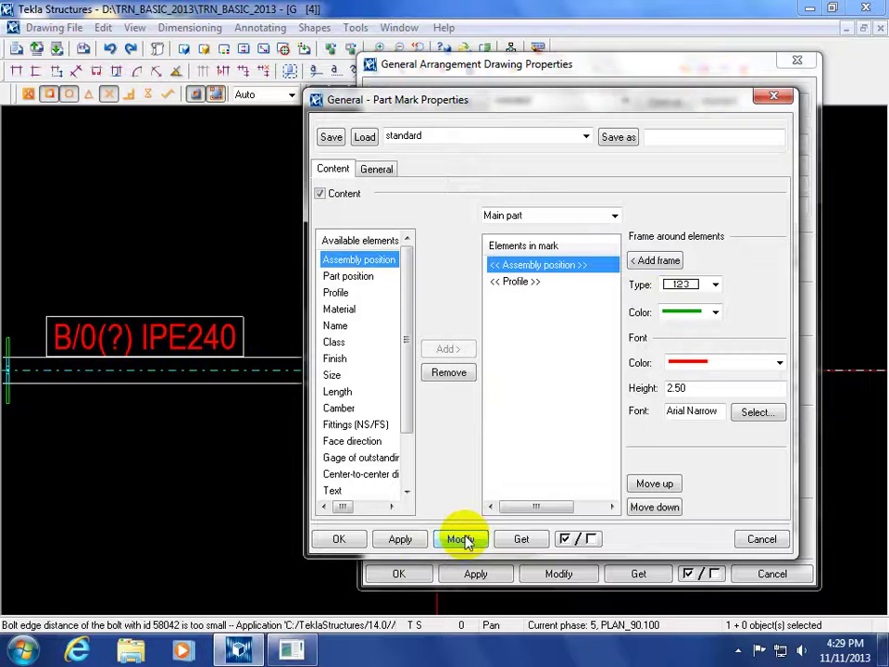
{"action": "left_click", "coordinate": [449, 373]}
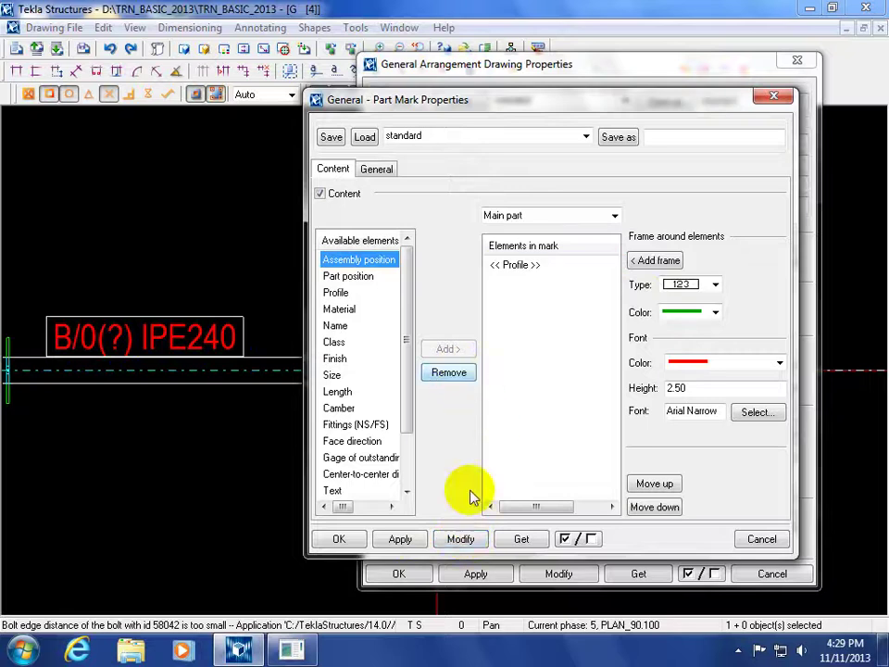
{"action": "left_click", "coordinate": [461, 539]}
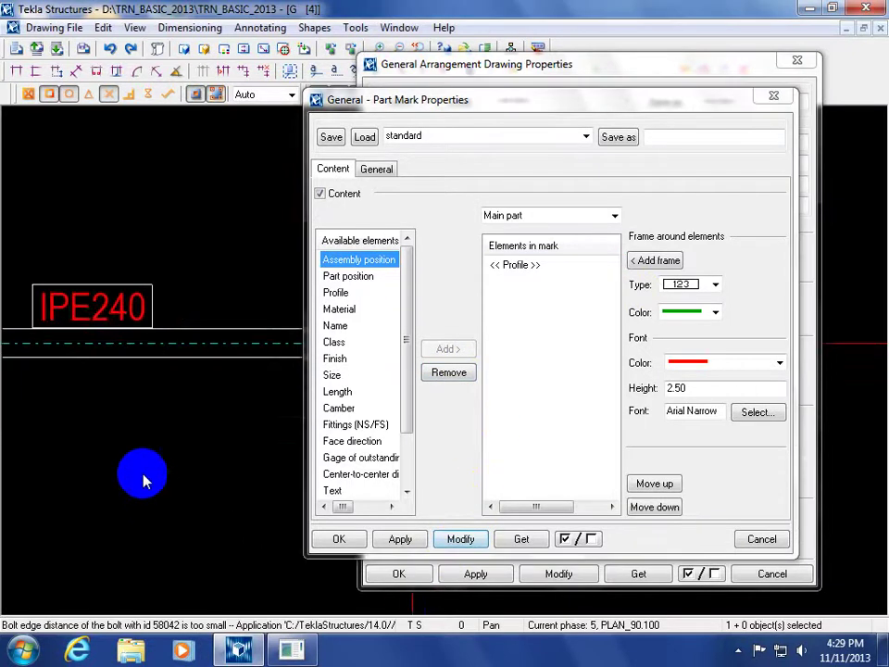
Remove Profile from the part mark elements and modify the drawing with the emptied mark content.
{"action": "scroll", "coordinate": [189, 472], "scroll_direction": "down", "scroll_amount": 4}
{"action": "mouse_move", "coordinate": [194, 203]}
{"action": "left_mouse_down"}
{"action": "mouse_move", "coordinate": [159, 307]}
{"action": "mouse_move", "coordinate": [39, 288]}
{"action": "mouse_move", "coordinate": [80, 297]}
{"action": "left_mouse_up"}
{"action": "scroll", "coordinate": [80, 297], "scroll_direction": "up", "scroll_amount": 2}
{"action": "left_click", "coordinate": [535, 264]}
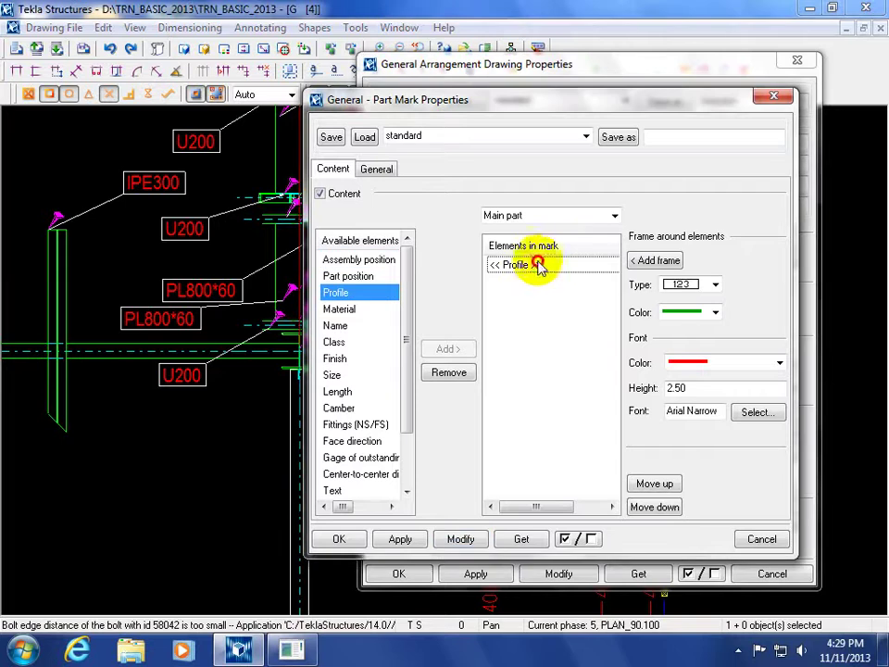
{"action": "left_click", "coordinate": [454, 374]}
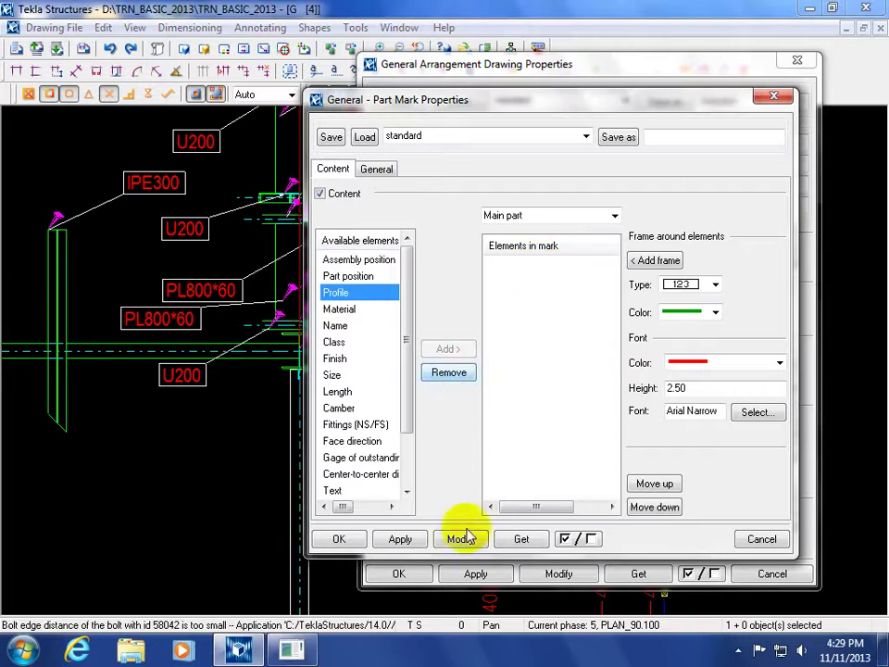
{"action": "left_click", "coordinate": [461, 539]}
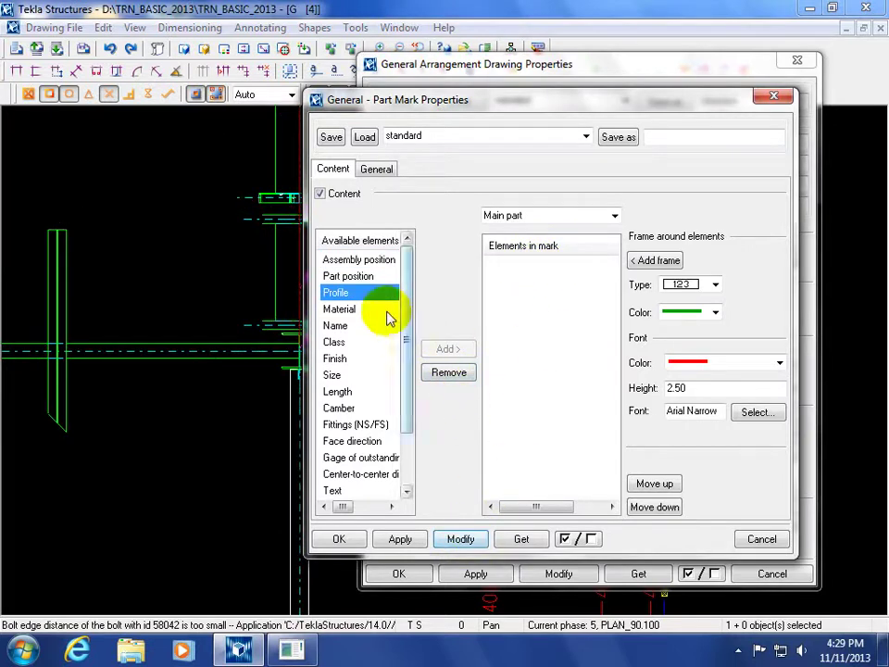
Add Name to the part mark elements and modify the drawing with it.
{"action": "left_click", "coordinate": [350, 326]}
{"action": "left_click", "coordinate": [454, 350]}
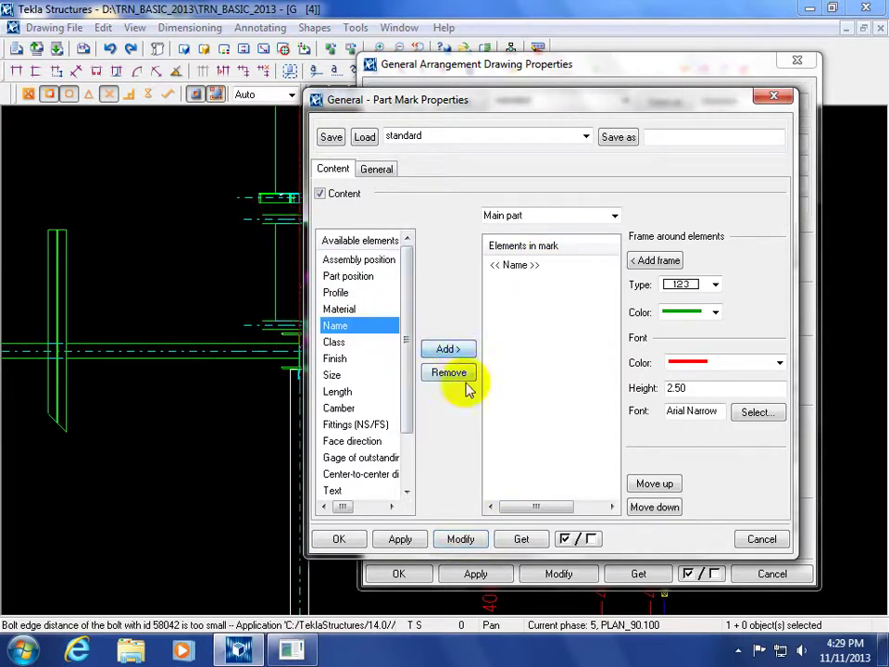
{"action": "left_click", "coordinate": [461, 538]}
Examine the part names in the marks at the stair, the column corners and the ladder.
{"action": "scroll", "coordinate": [124, 422], "scroll_direction": "up", "scroll_amount": 4}
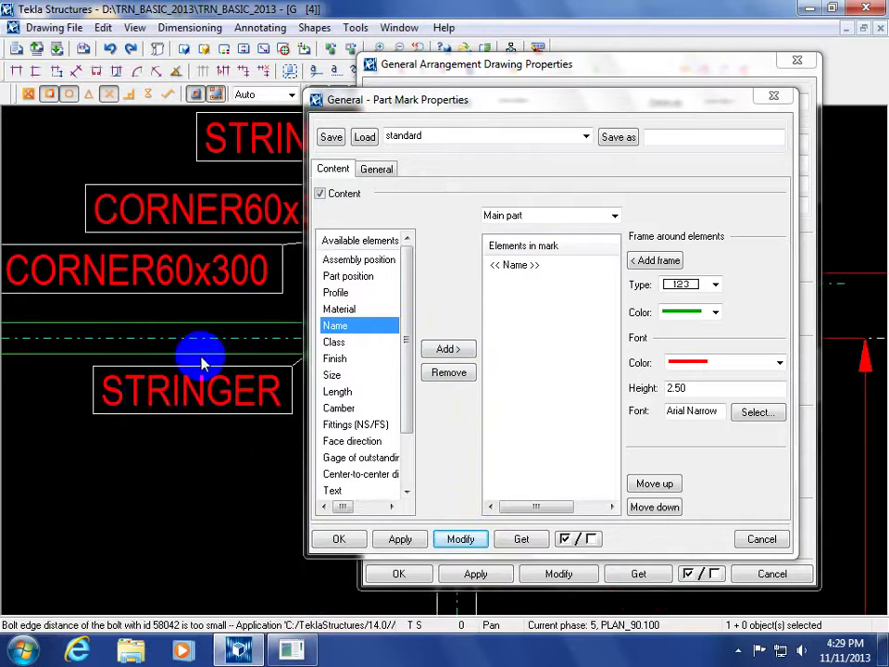
{"action": "scroll", "coordinate": [204, 333], "scroll_direction": "down", "scroll_amount": 5}
{"action": "scroll", "coordinate": [78, 359], "scroll_direction": "up", "scroll_amount": 5}
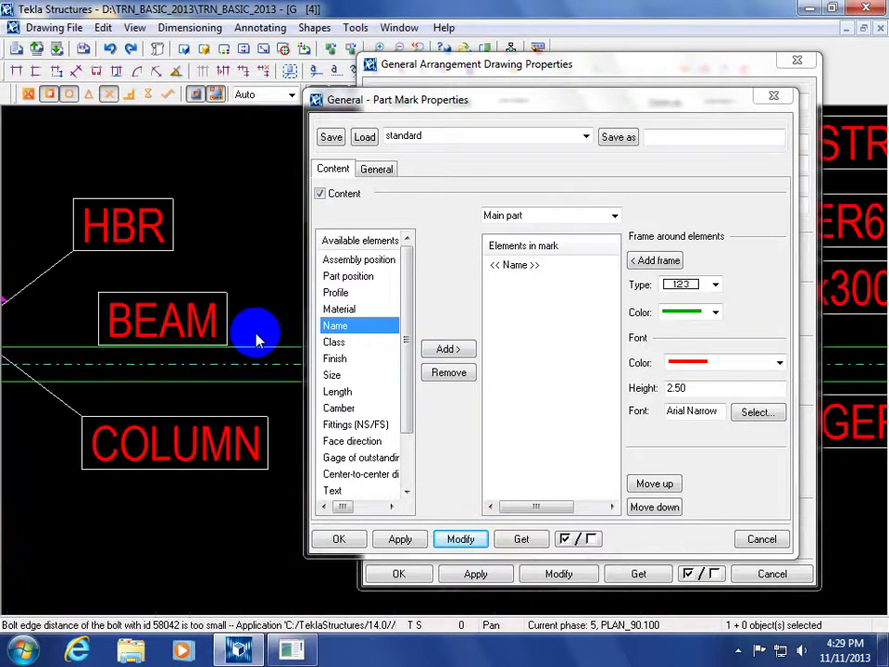
{"action": "scroll", "coordinate": [258, 340], "scroll_direction": "down", "scroll_amount": 2}
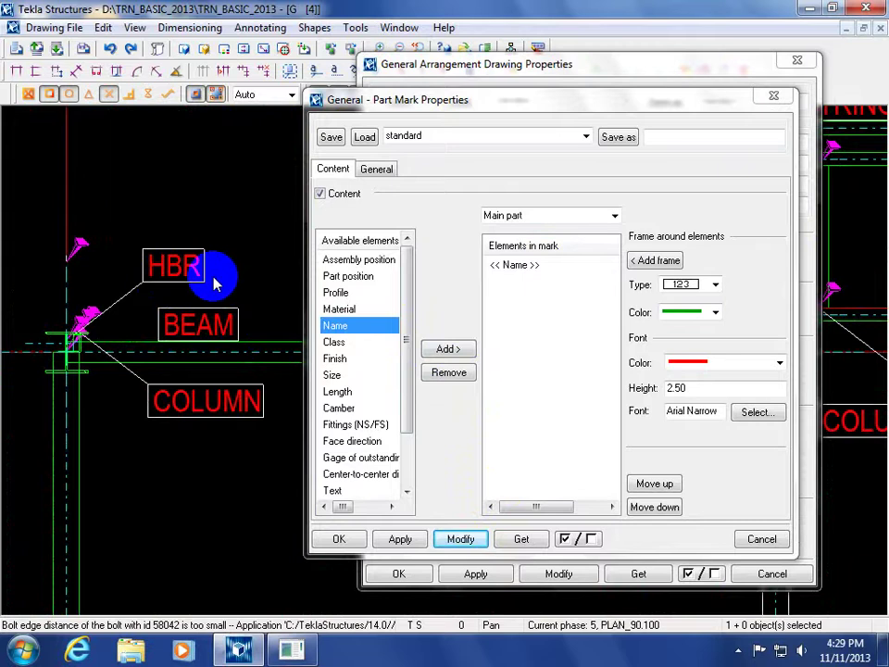
{"action": "scroll", "coordinate": [169, 271], "scroll_direction": "down", "scroll_amount": 3}
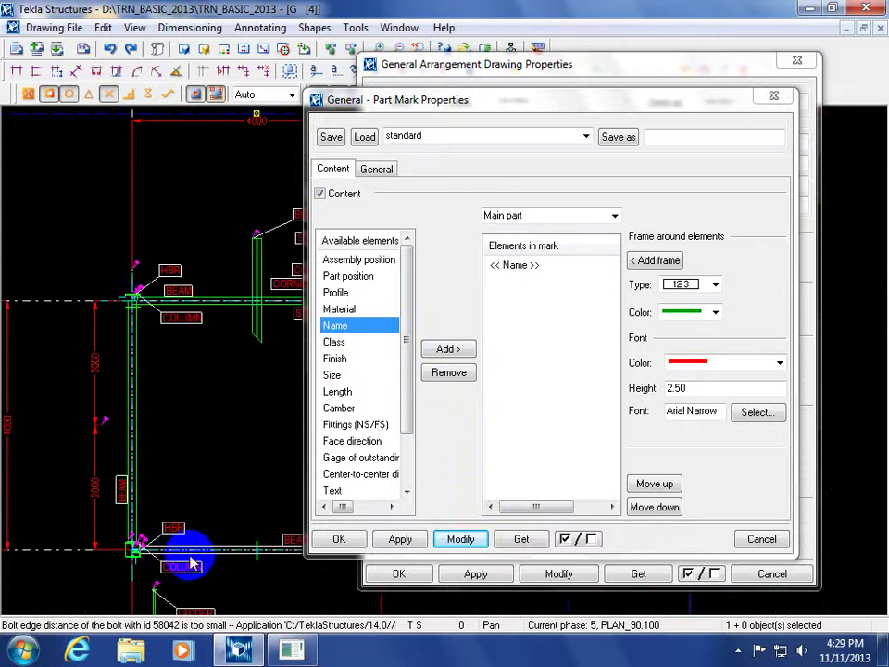
{"action": "scroll", "coordinate": [135, 435], "scroll_direction": "up", "scroll_amount": 5}
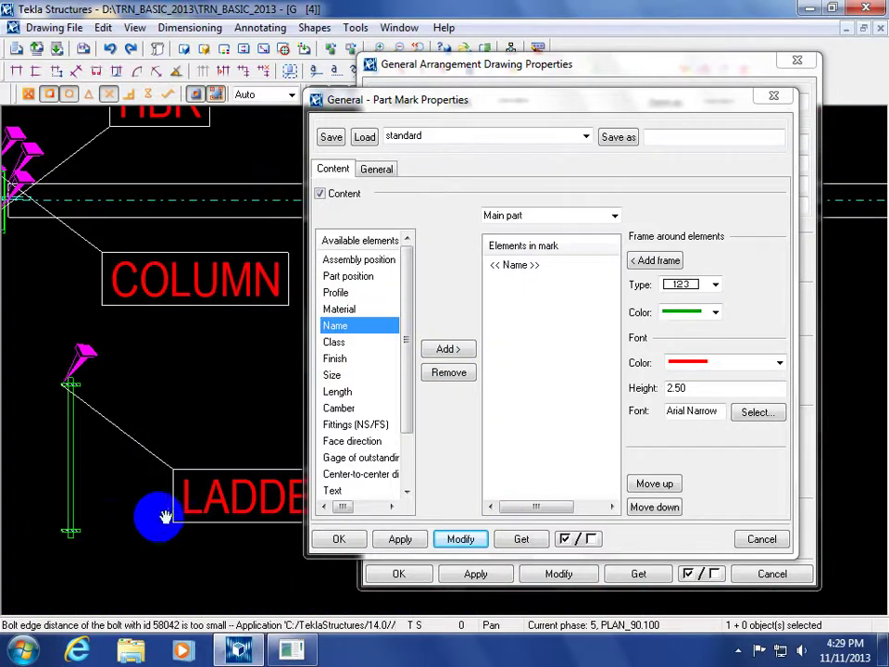
{"action": "middle_click_drag", "start_coordinate": [163, 516], "coordinate": [120, 483]}
{"action": "scroll", "coordinate": [190, 468], "scroll_direction": "down", "scroll_amount": 2}
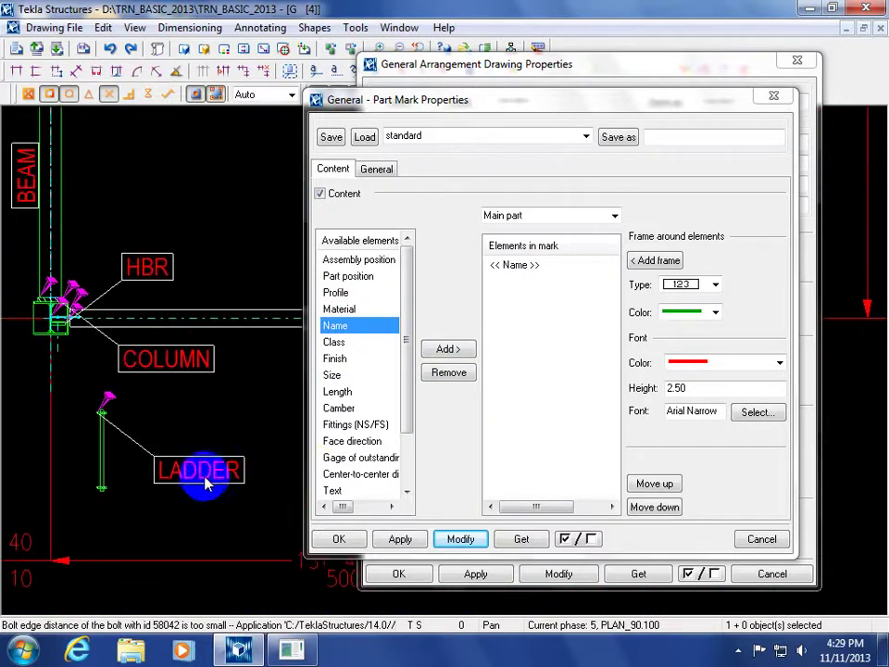
Add Class after Name in the part mark elements and modify the drawing.
{"action": "left_click", "coordinate": [343, 342]}
{"action": "left_click", "coordinate": [463, 350]}
{"action": "left_click", "coordinate": [462, 538]}
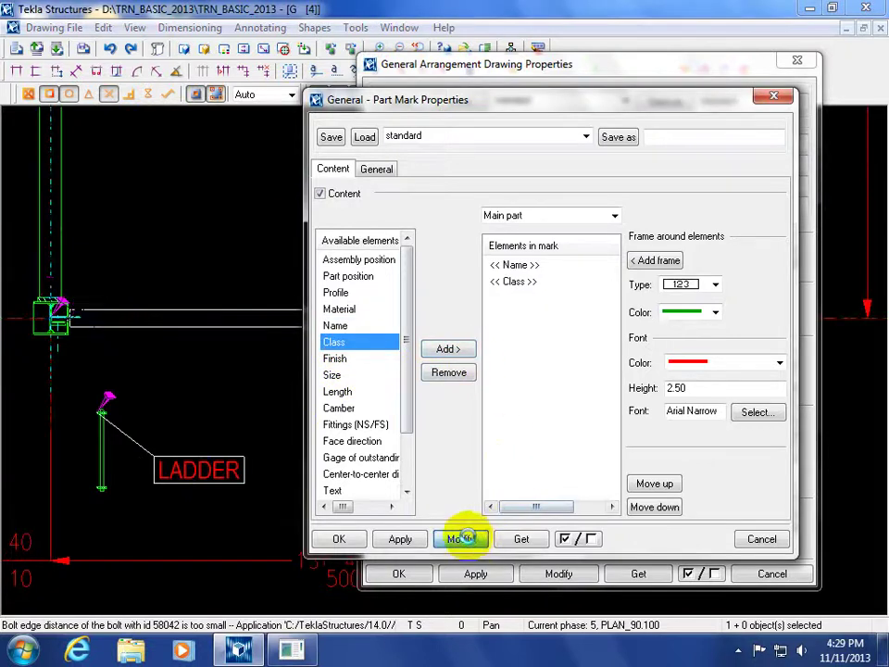
Examine the class numbers following the names in the beam, column and bracing marks of the plan view.
{"action": "mouse_move", "coordinate": [228, 430]}
{"action": "middle_mouse_down"}
{"action": "mouse_move", "coordinate": [83, 545]}
{"action": "mouse_move", "coordinate": [16, 532]}
{"action": "middle_mouse_up"}
{"action": "scroll", "coordinate": [189, 512], "scroll_direction": "down", "scroll_amount": 3}
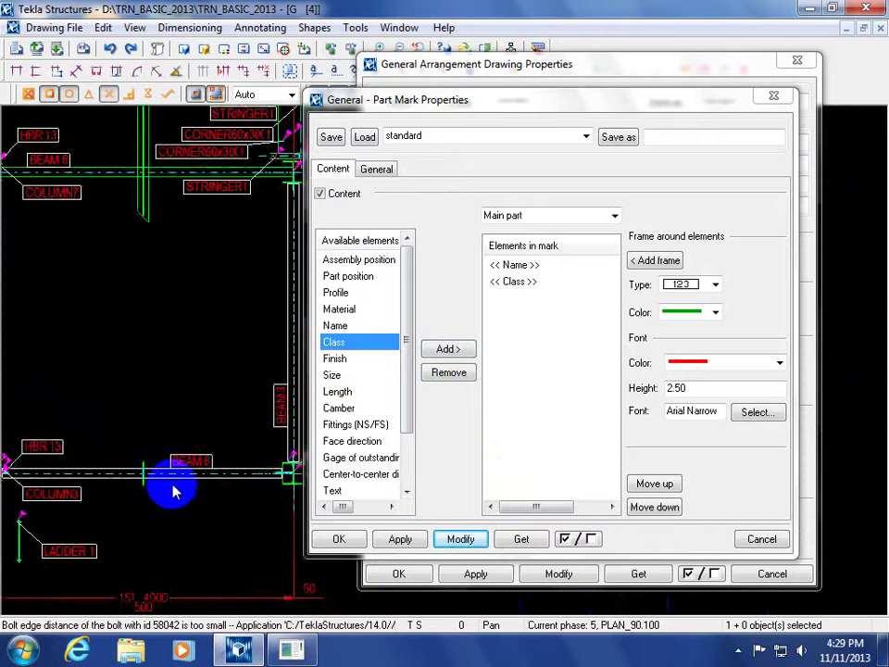
{"action": "scroll", "coordinate": [174, 491], "scroll_direction": "up", "scroll_amount": 5}
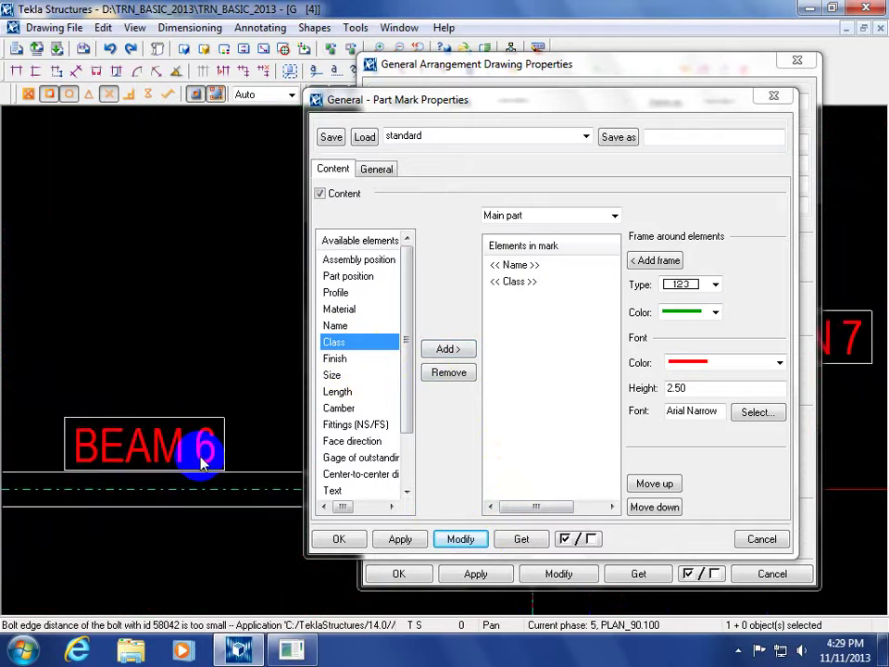
{"action": "scroll", "coordinate": [182, 304], "scroll_direction": "down", "scroll_amount": 3}
{"action": "scroll", "coordinate": [208, 480], "scroll_direction": "up", "scroll_amount": 6}
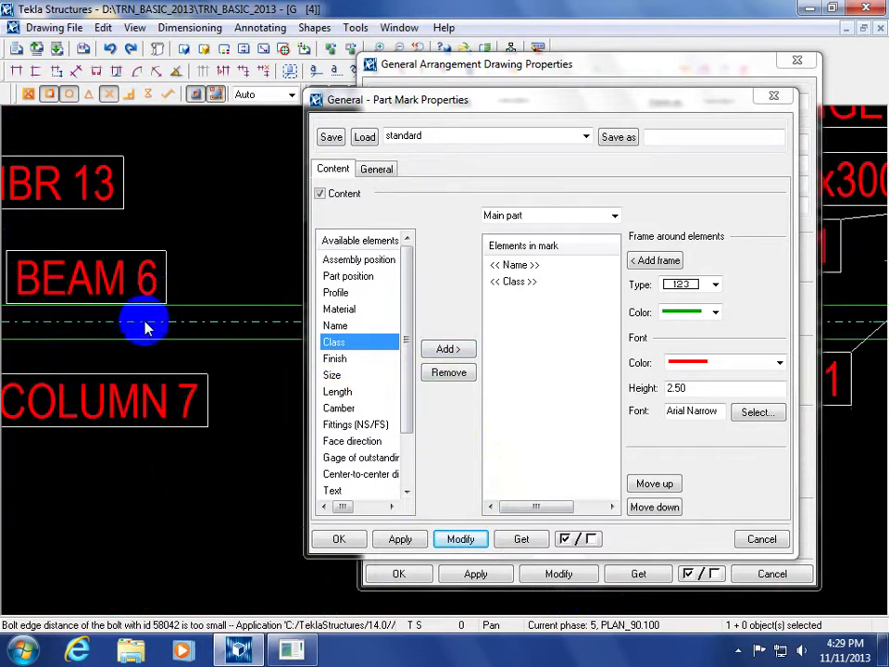
{"action": "scroll", "coordinate": [191, 337], "scroll_direction": "down", "scroll_amount": 4}
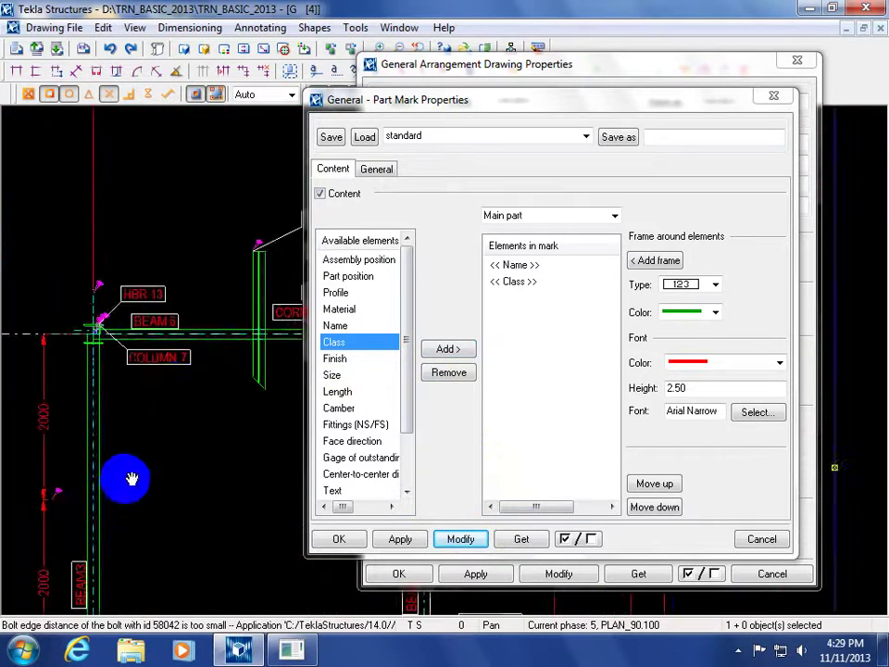
{"action": "scroll", "coordinate": [119, 396], "scroll_direction": "up", "scroll_amount": 5}
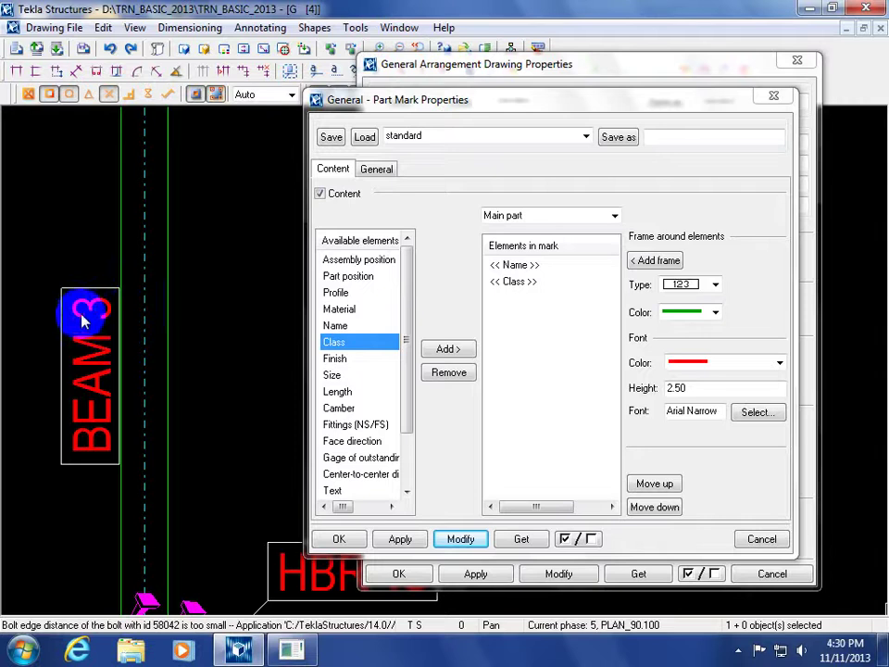
Check the line colour and type settings in the drawing part properties of the vertical beam beside its mark.
{"action": "double_click", "coordinate": [166, 315]}
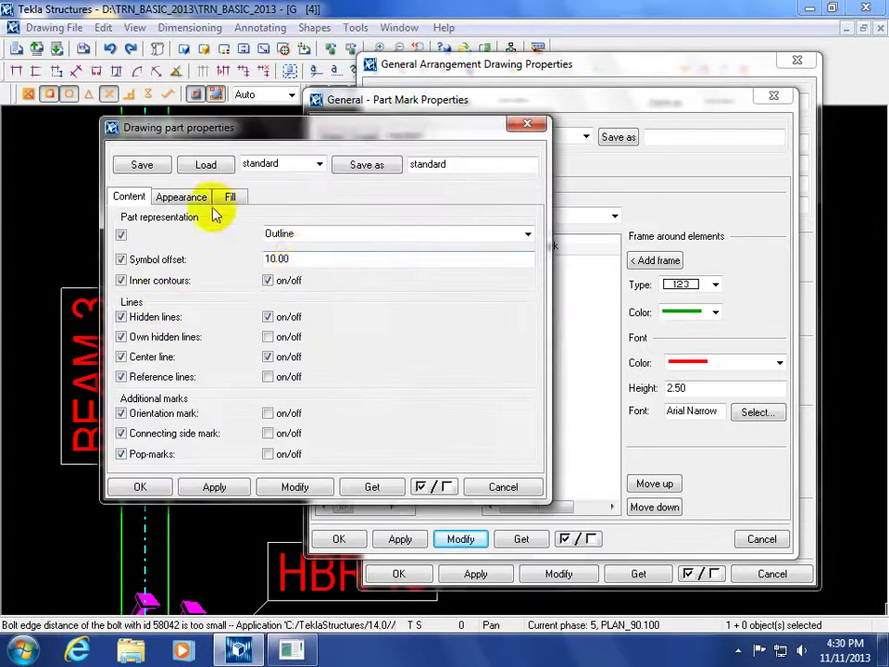
{"action": "left_click", "coordinate": [192, 198]}
{"action": "left_click", "coordinate": [514, 488]}
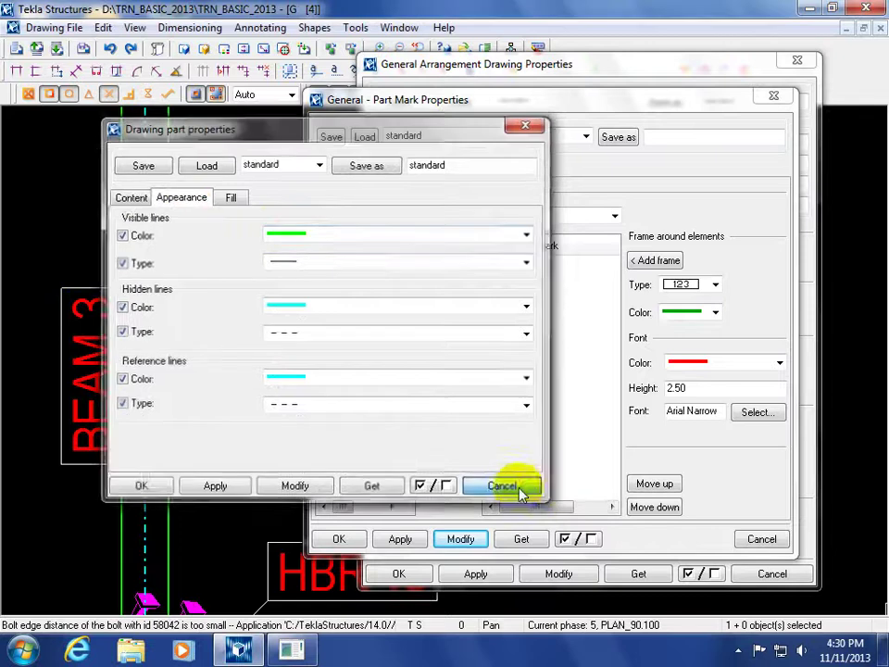
Add Finish after Class in the part mark elements, modify the drawing and check the lower beam's mark.
{"action": "scroll", "coordinate": [99, 351], "scroll_direction": "down", "scroll_amount": 3}
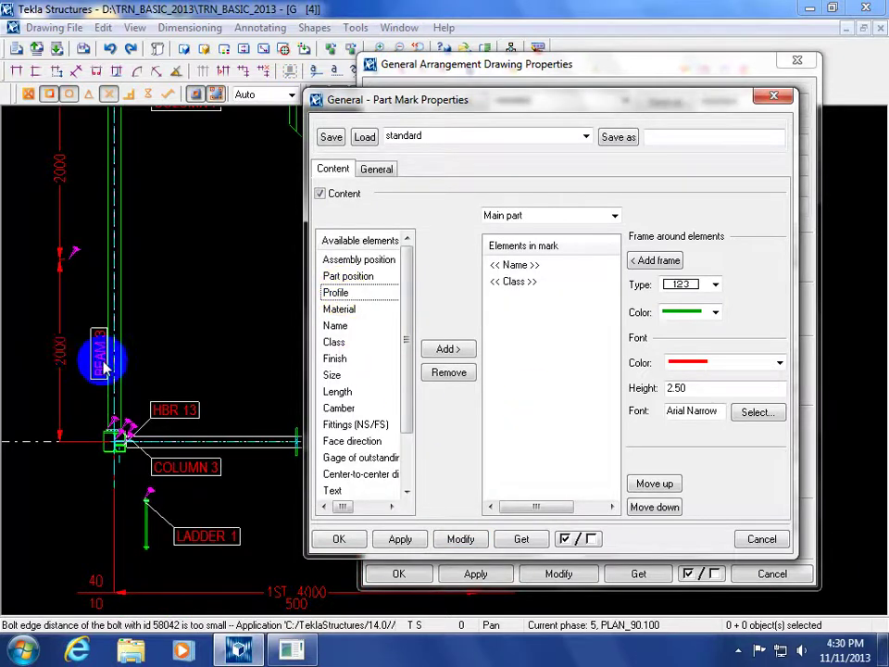
{"action": "mouse_move", "coordinate": [189, 333]}
{"action": "middle_mouse_down"}
{"action": "mouse_move", "coordinate": [141, 419]}
{"action": "mouse_move", "coordinate": [130, 269]}
{"action": "middle_mouse_up"}
{"action": "scroll", "coordinate": [130, 268], "scroll_direction": "down", "scroll_amount": 3}
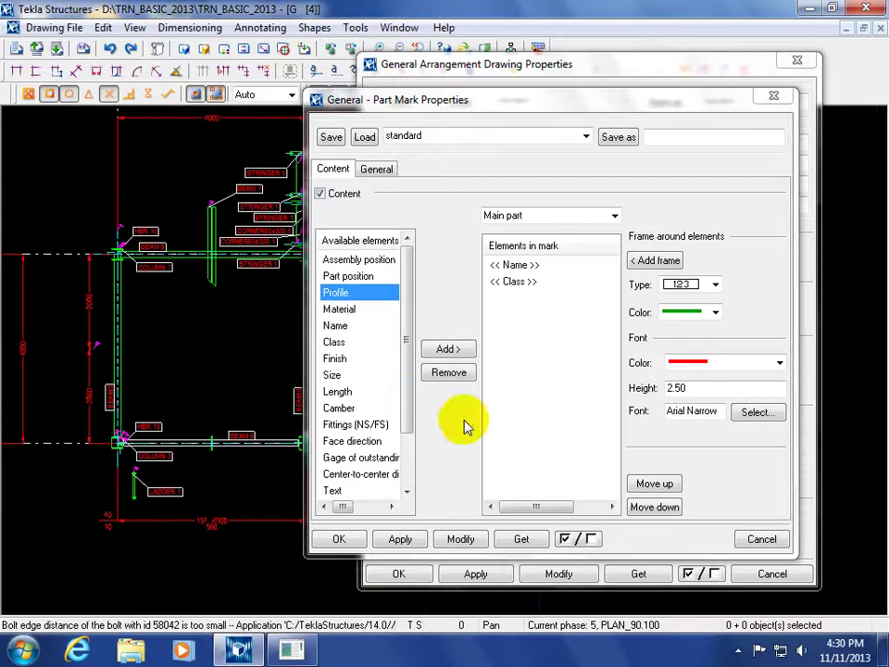
{"action": "left_click", "coordinate": [351, 361]}
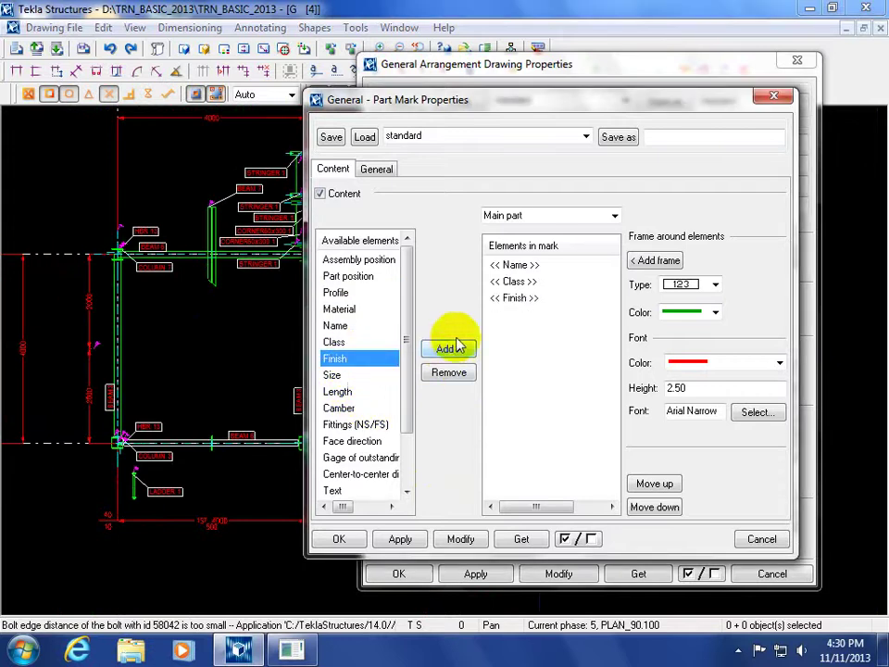
{"action": "left_click", "coordinate": [533, 268]}
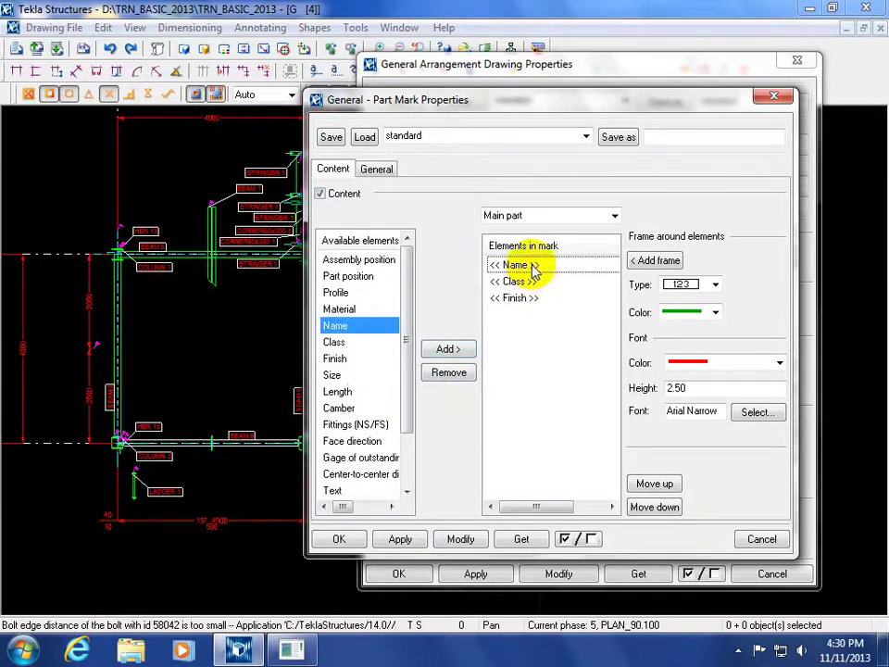
{"action": "left_click", "coordinate": [460, 539]}
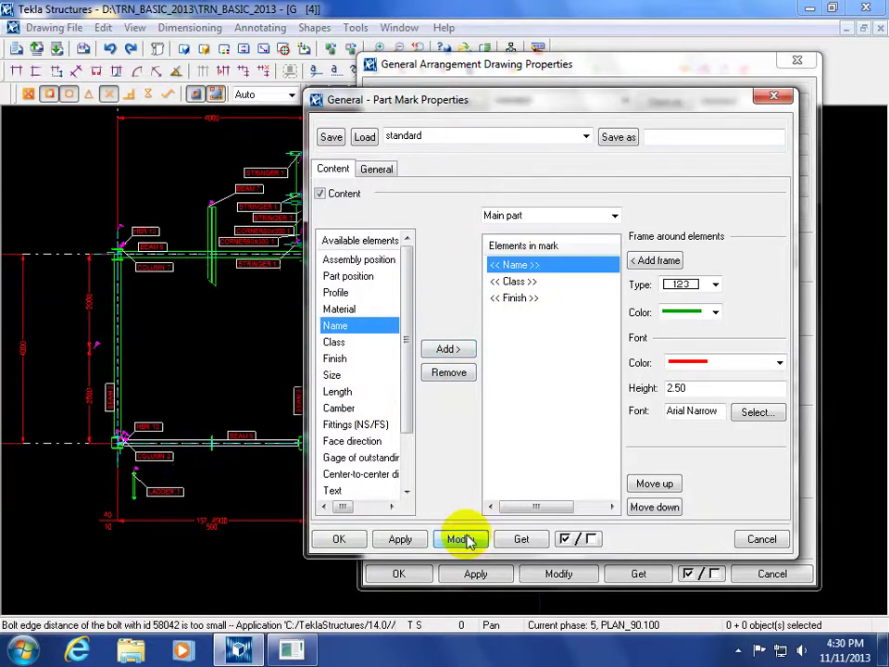
{"action": "scroll", "coordinate": [156, 479], "scroll_direction": "up", "scroll_amount": 5}
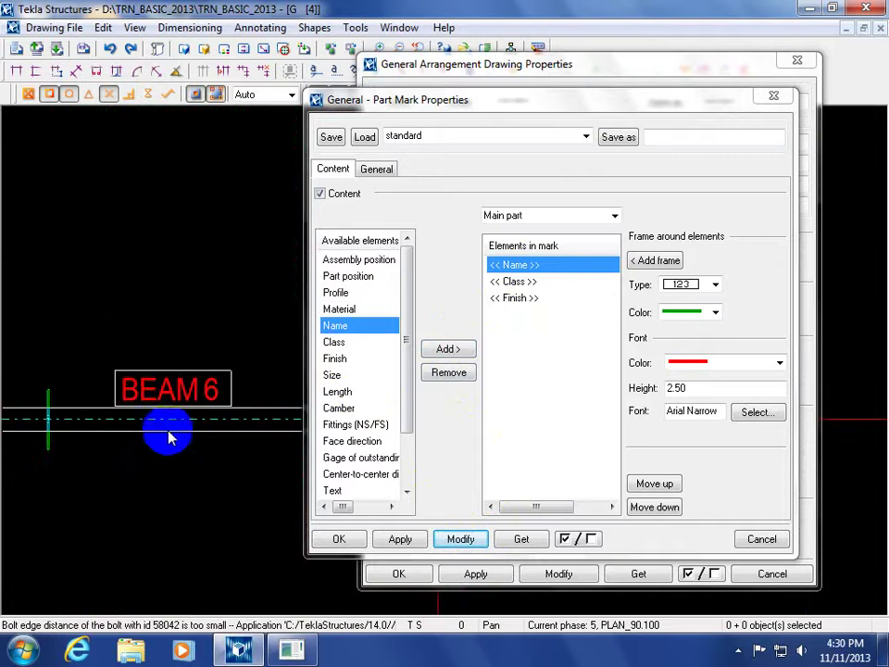
Remove Finish and Class from the part mark elements and modify the drawing.
{"action": "left_click", "coordinate": [514, 298]}
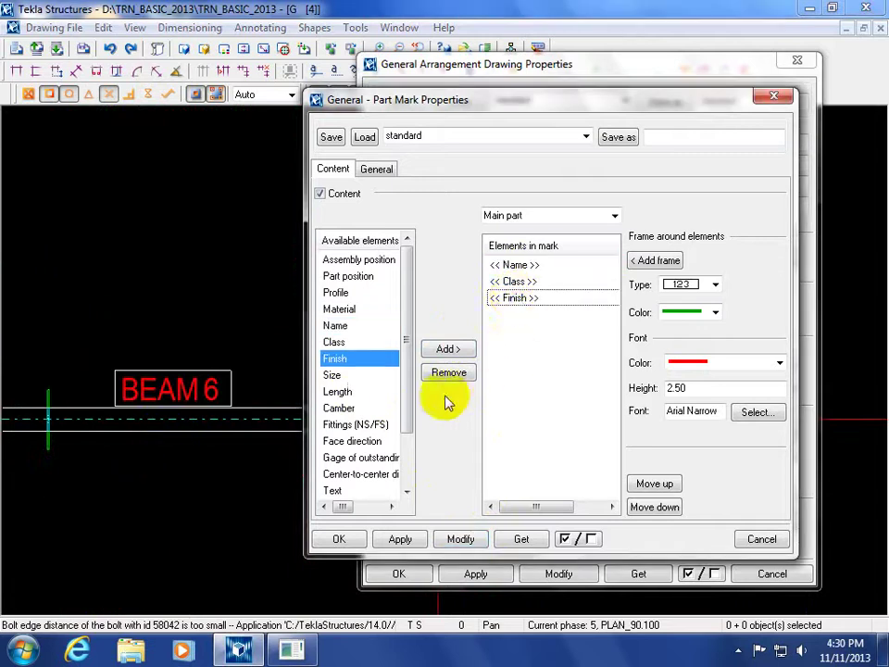
{"action": "left_click", "coordinate": [449, 373]}
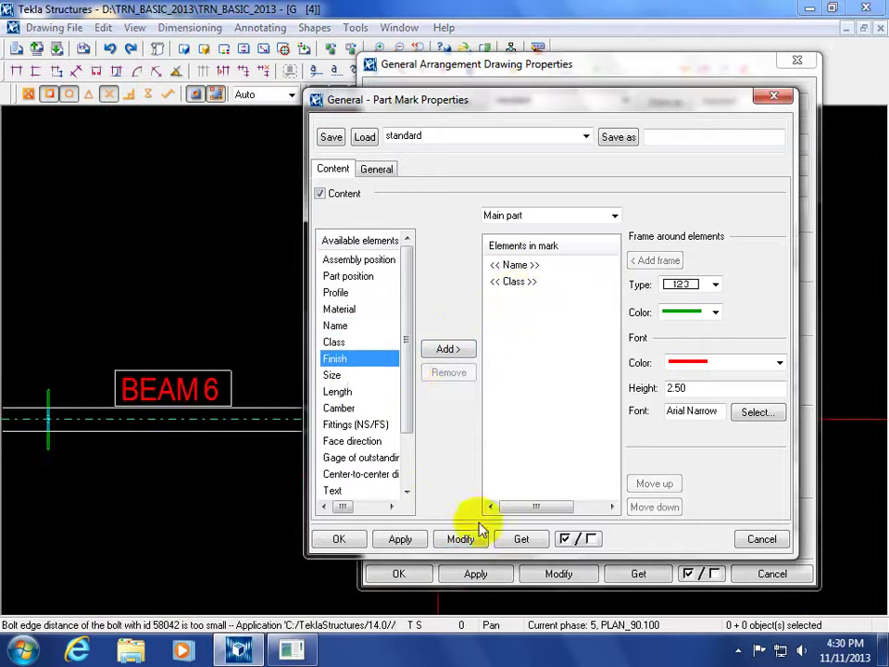
{"action": "left_click", "coordinate": [519, 282]}
{"action": "left_click", "coordinate": [449, 372]}
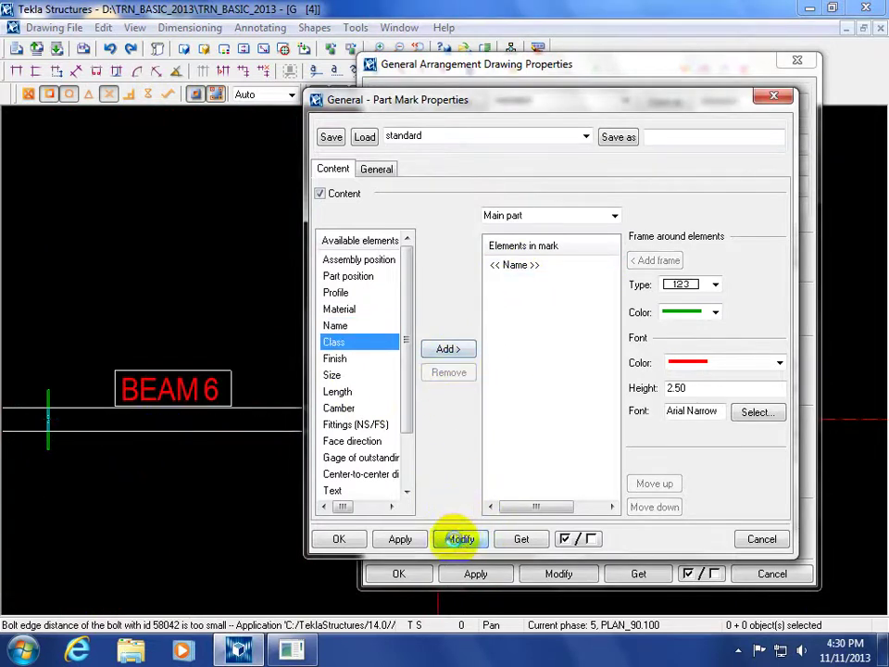
{"action": "left_click", "coordinate": [461, 539]}
{"action": "middle_click_drag", "start_coordinate": [95, 437], "coordinate": [73, 432]}
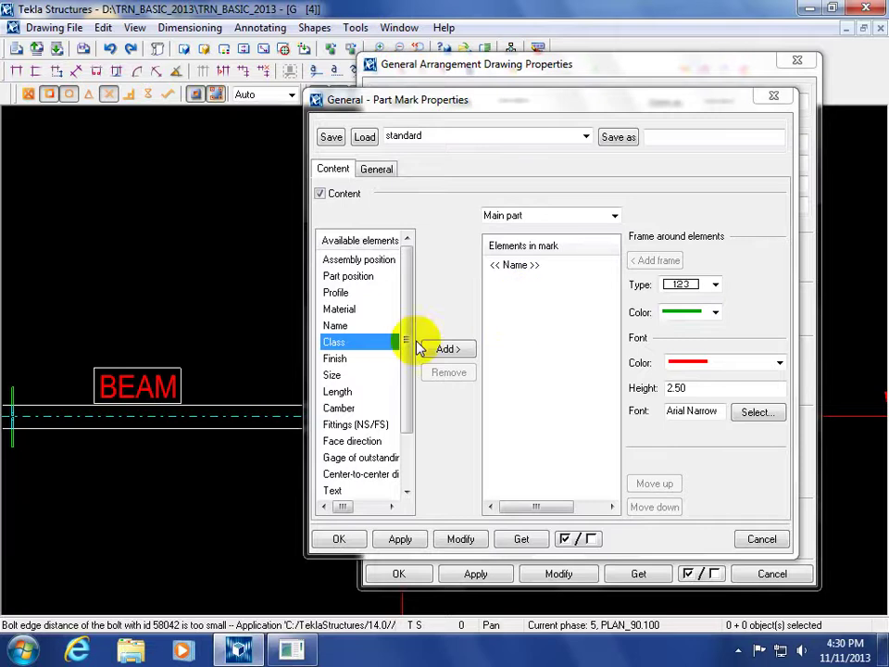
Examine the name-only marks of the beams, bracing, column and ladder around the lower column corner.
{"action": "left_click", "coordinate": [341, 364]}
{"action": "scroll", "coordinate": [189, 427], "scroll_direction": "down", "scroll_amount": 5}
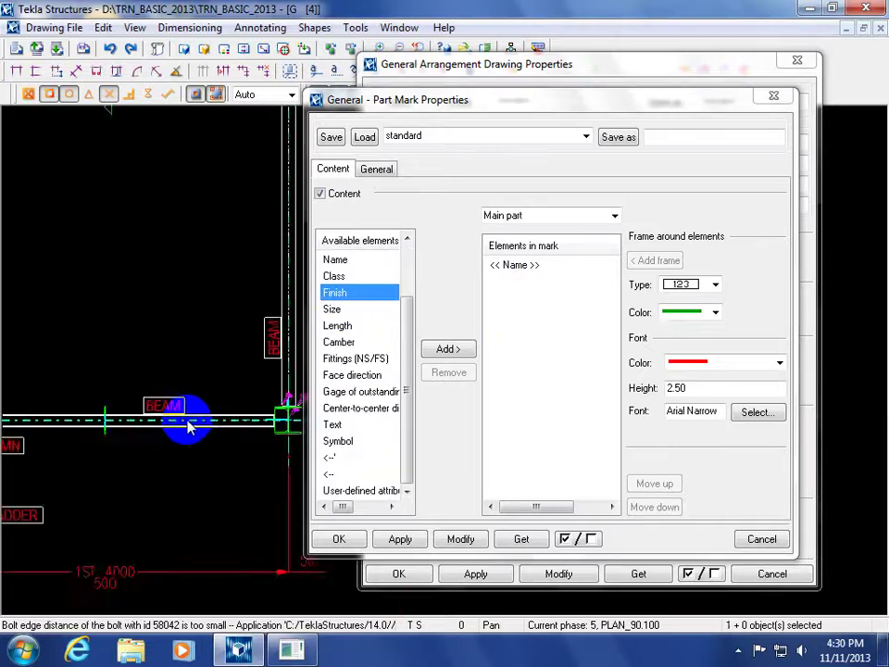
{"action": "scroll", "coordinate": [112, 370], "scroll_direction": "up", "scroll_amount": 6}
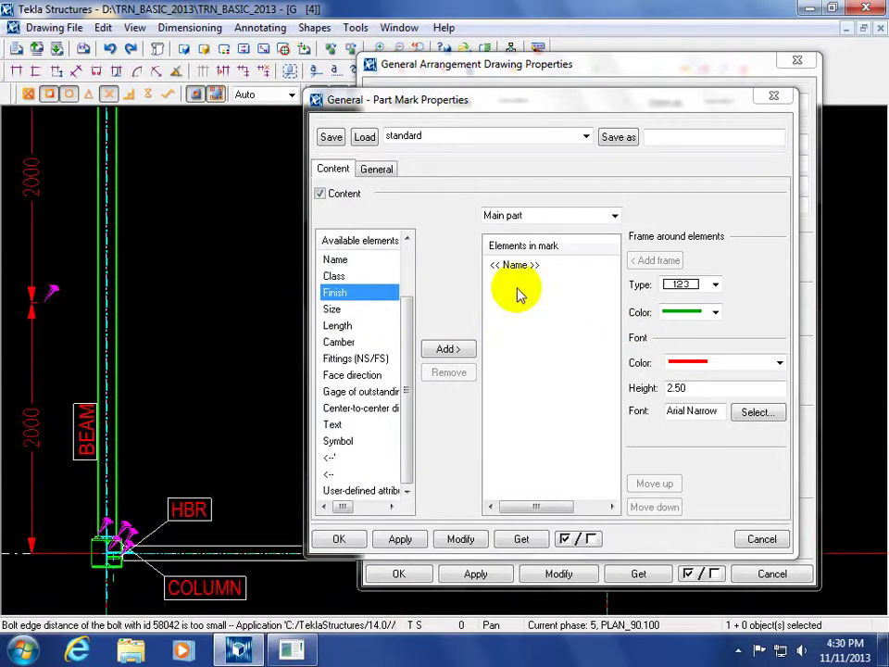
{"action": "left_click", "coordinate": [98, 554]}
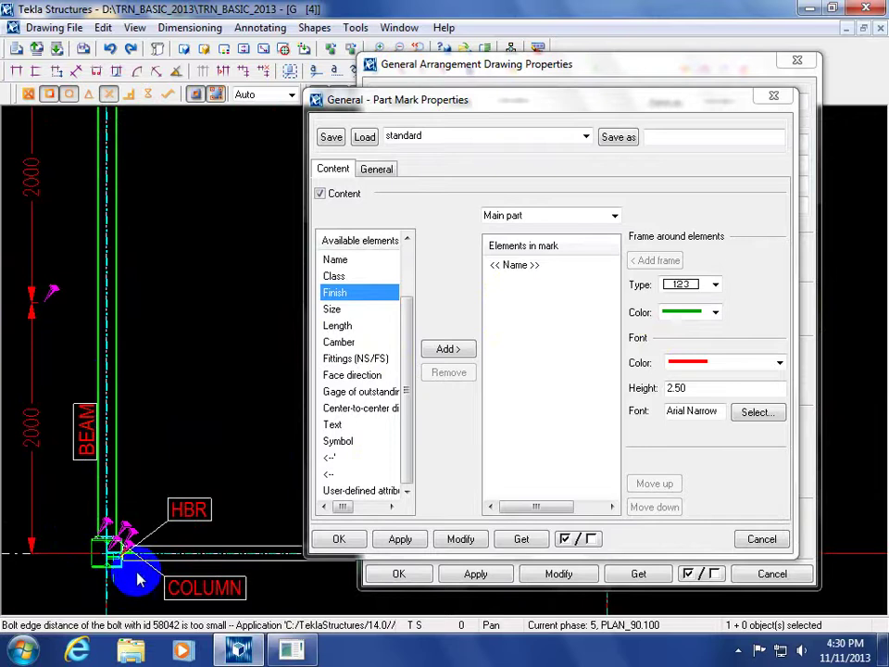
{"action": "mouse_move", "coordinate": [186, 579]}
{"action": "middle_mouse_down"}
{"action": "mouse_move", "coordinate": [184, 498]}
{"action": "mouse_move", "coordinate": [127, 474]}
{"action": "middle_mouse_up"}
Review the general settings of the part marks and the Secondary part elements, returning to Main part.
{"action": "left_click", "coordinate": [376, 170]}
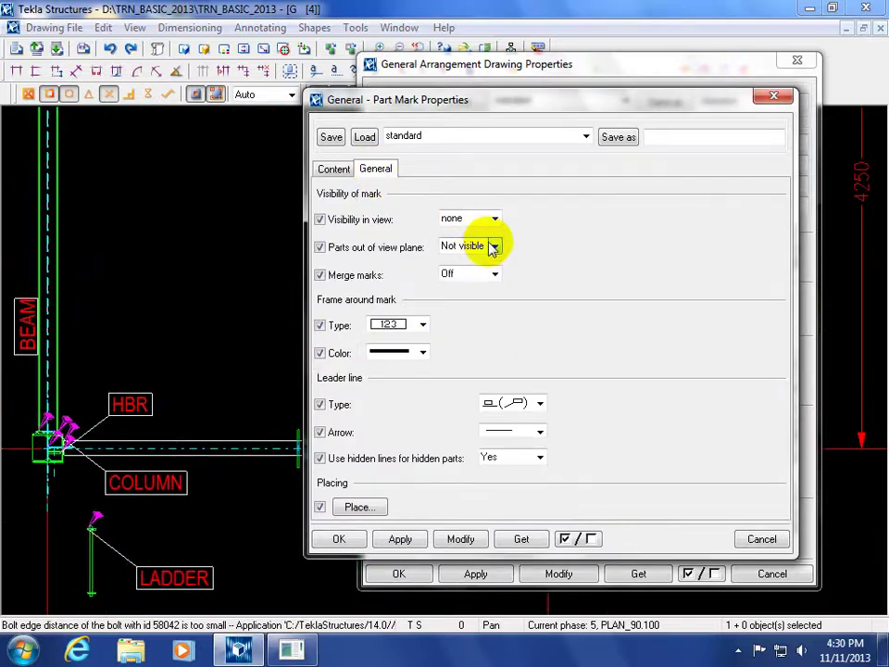
{"action": "left_click", "coordinate": [335, 169]}
{"action": "left_click", "coordinate": [510, 216]}
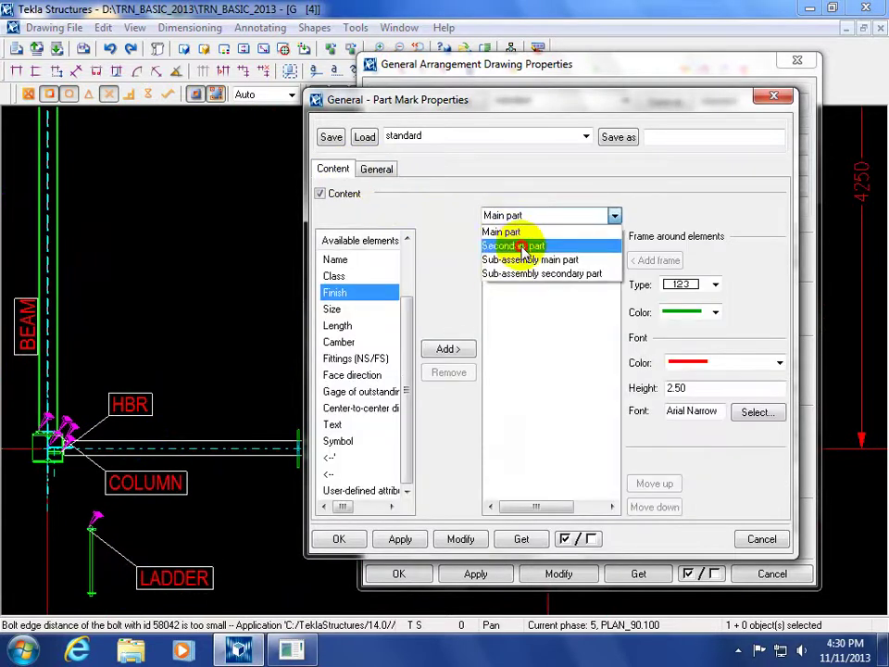
{"action": "left_click", "coordinate": [523, 246]}
{"action": "left_click", "coordinate": [518, 216]}
{"action": "left_click", "coordinate": [512, 230]}
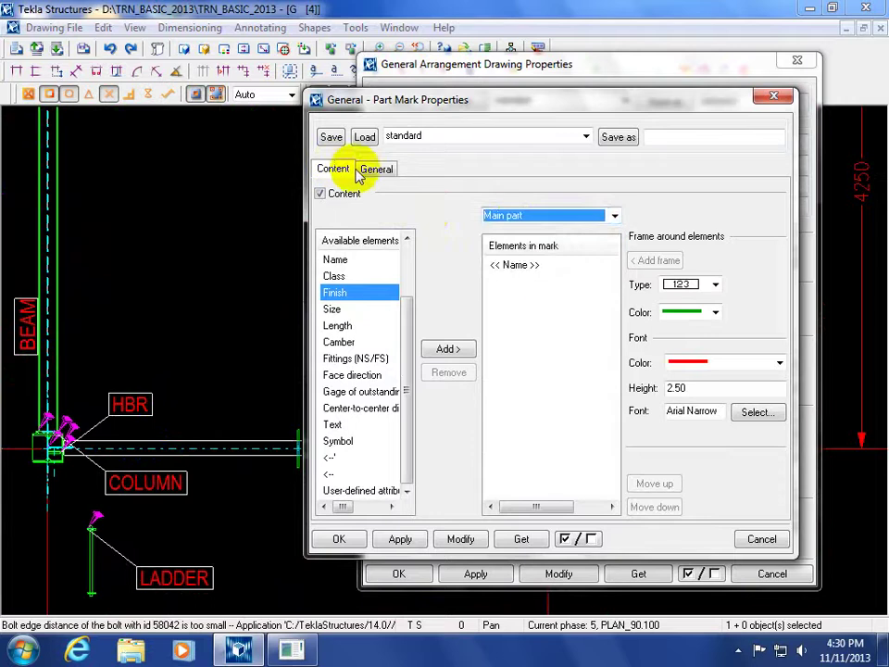
Set the marks of parts out of the view plane to Not visible and modify the drawing.
{"action": "left_click", "coordinate": [368, 170]}
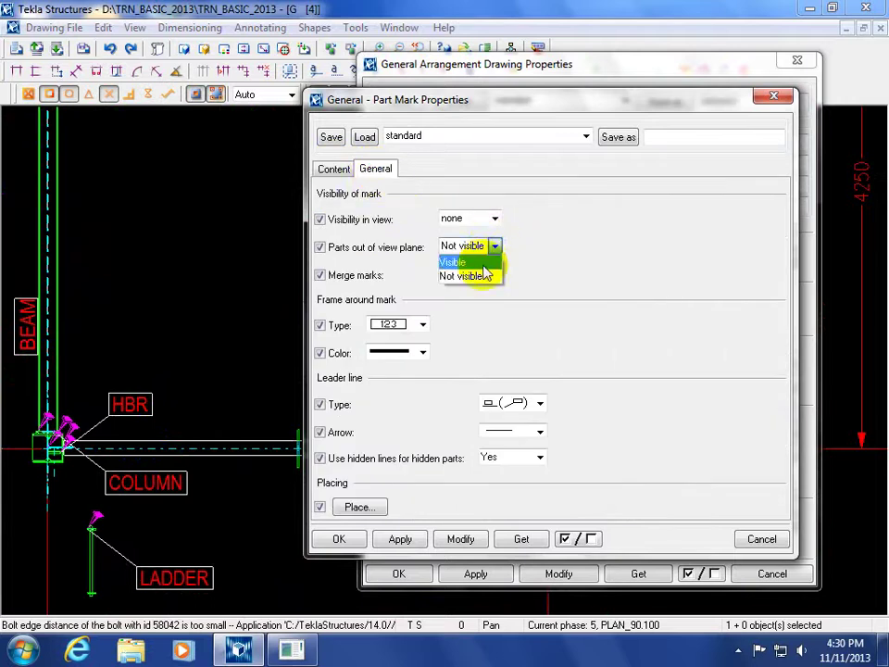
{"action": "left_click", "coordinate": [496, 246]}
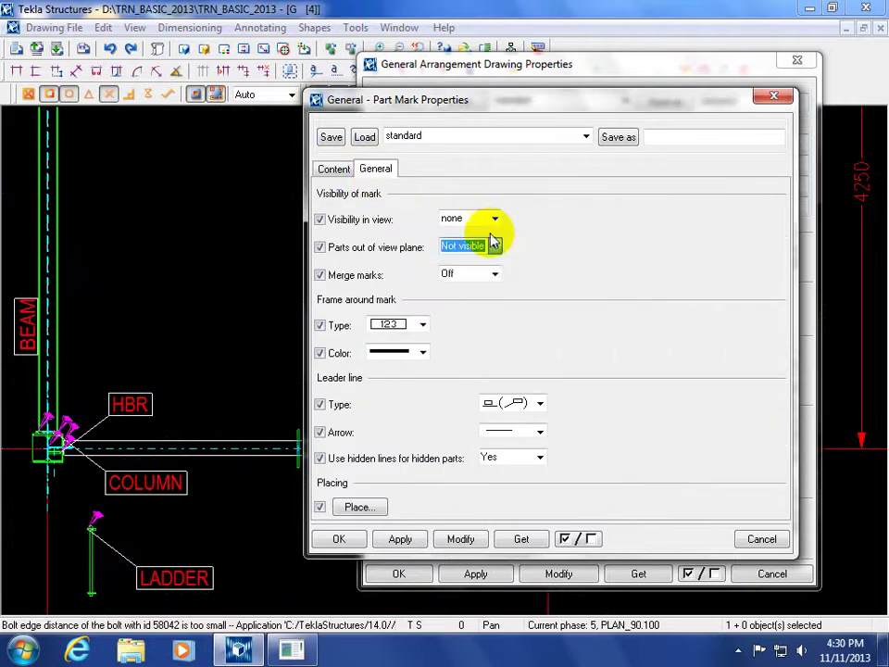
{"action": "left_click", "coordinate": [466, 540]}
{"action": "scroll", "coordinate": [89, 462], "scroll_direction": "down", "scroll_amount": 5}
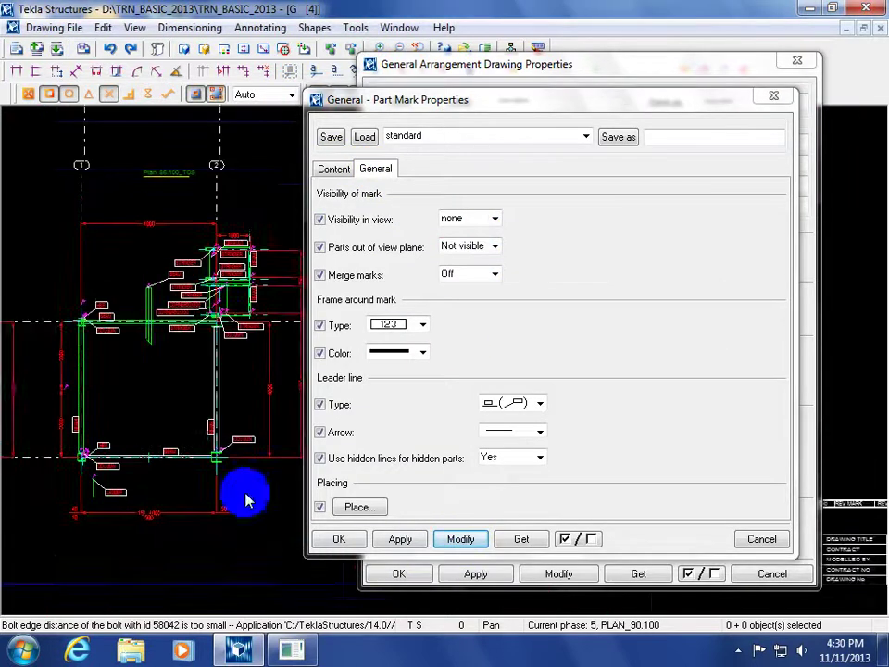
Close the mark and drawing properties, and close the general arrangement drawing keeping its changes.
{"action": "left_click", "coordinate": [762, 539]}
{"action": "left_click", "coordinate": [770, 577]}
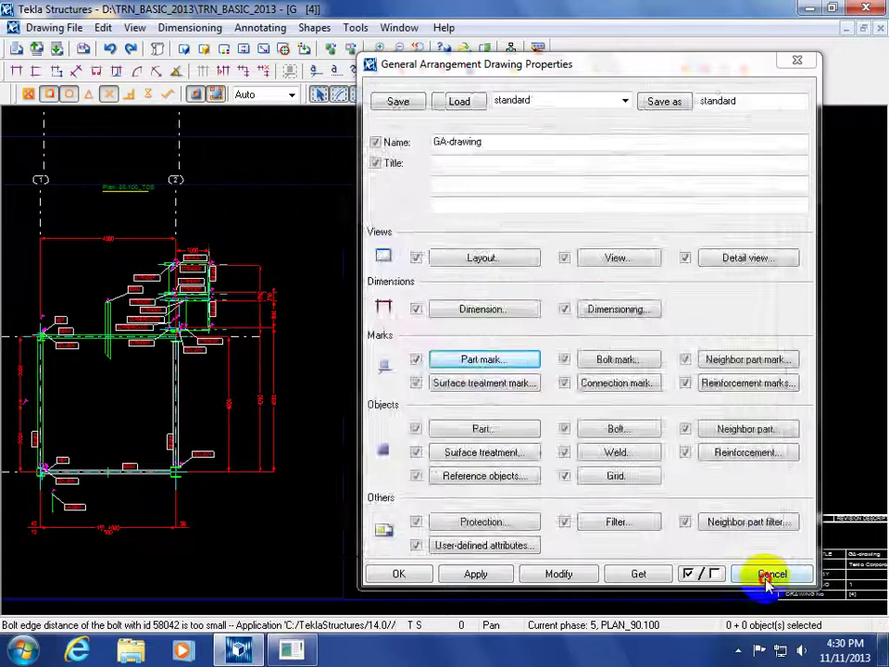
{"action": "scroll", "coordinate": [179, 440], "scroll_direction": "up", "scroll_amount": 5}
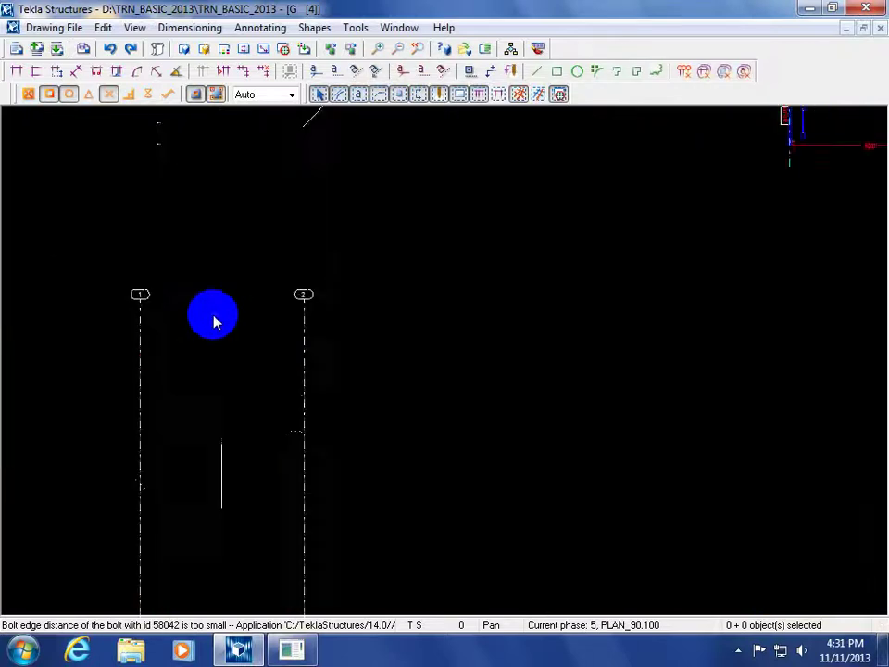
{"action": "scroll", "coordinate": [296, 282], "scroll_direction": "down", "scroll_amount": 5}
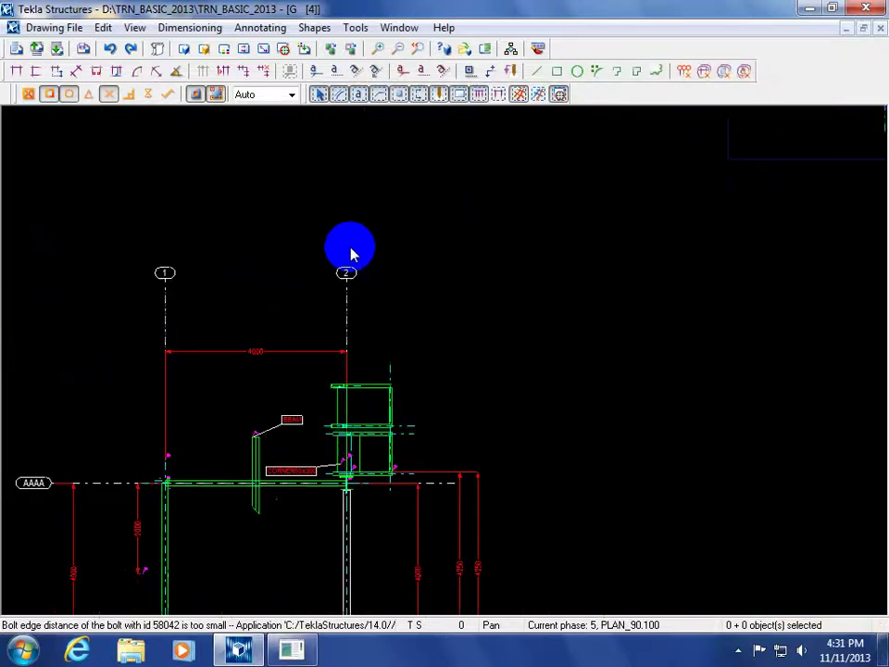
{"action": "left_click", "coordinate": [880, 30]}
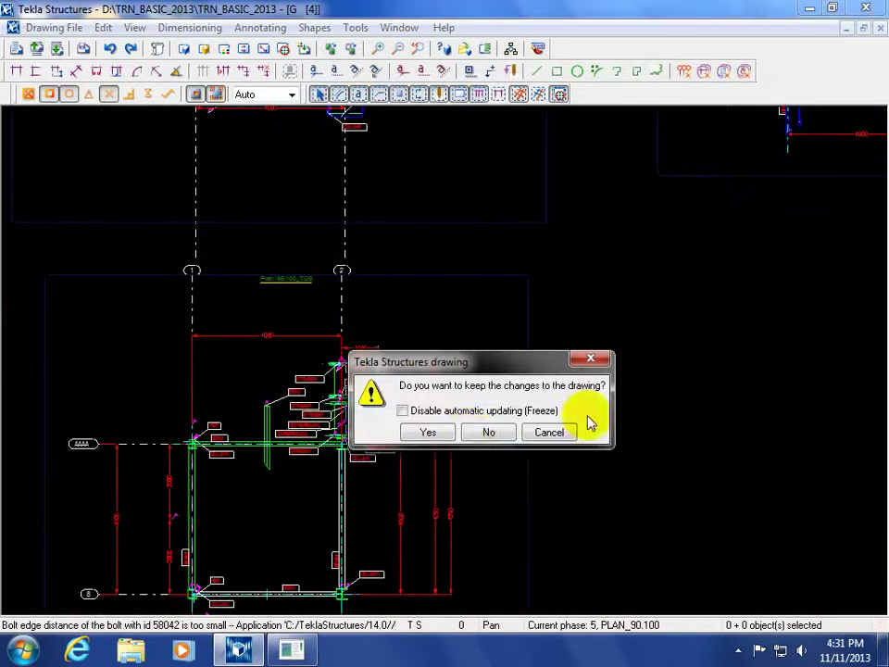
{"action": "left_click", "coordinate": [426, 433]}
Check the attributes of the lower front horizontal beam in the 3D model view.
{"action": "mouse_move", "coordinate": [403, 441]}
{"action": "middle_mouse_down", "text": "ctrl"}
{"action": "mouse_move", "coordinate": [347, 453]}
{"action": "mouse_move", "coordinate": [394, 431]}
{"action": "middle_mouse_up", "text": "ctrl"}
{"action": "scroll", "coordinate": [391, 454], "scroll_direction": "up", "scroll_amount": 5}
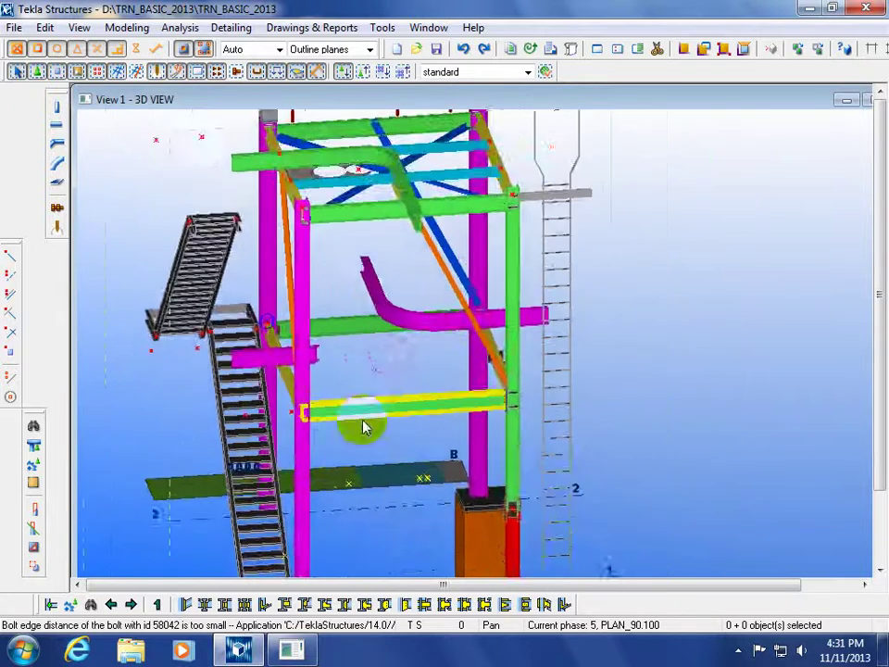
{"action": "double_click", "coordinate": [348, 406]}
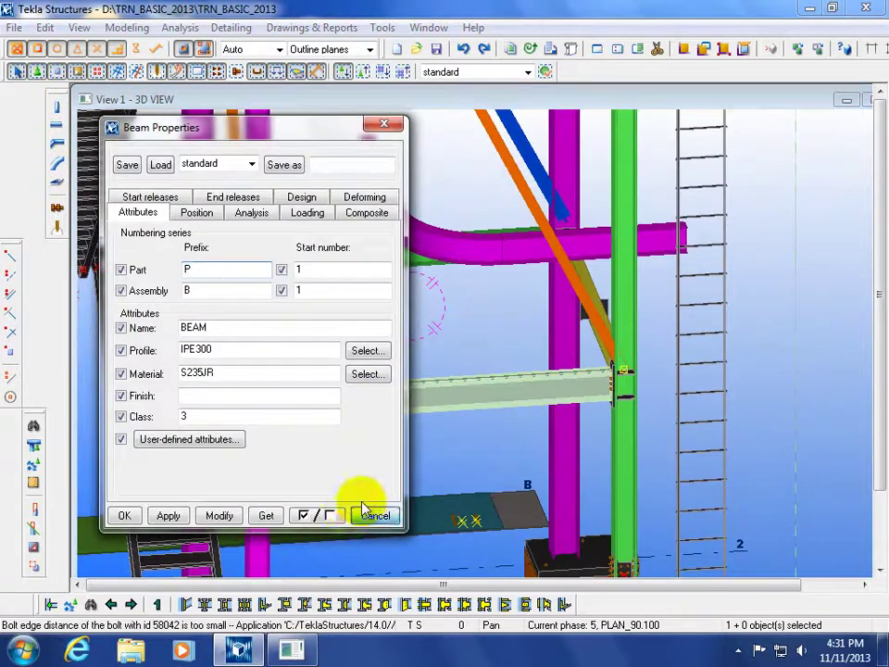
{"action": "left_click", "coordinate": [375, 515]}
Make the Plan 86.100_TOS view visible and maximize it.
{"action": "left_click", "coordinate": [436, 323]}
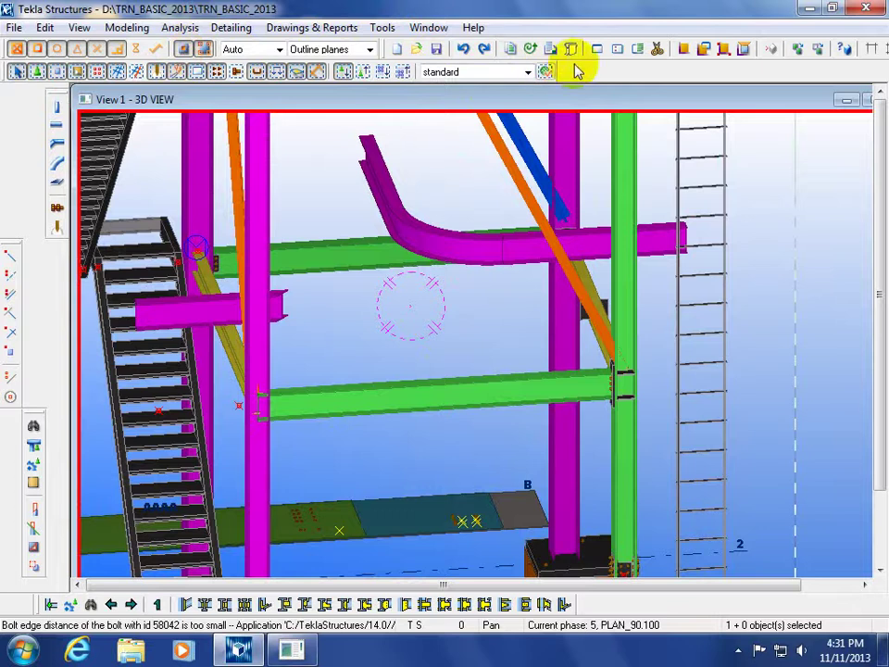
{"action": "left_click", "coordinate": [639, 50]}
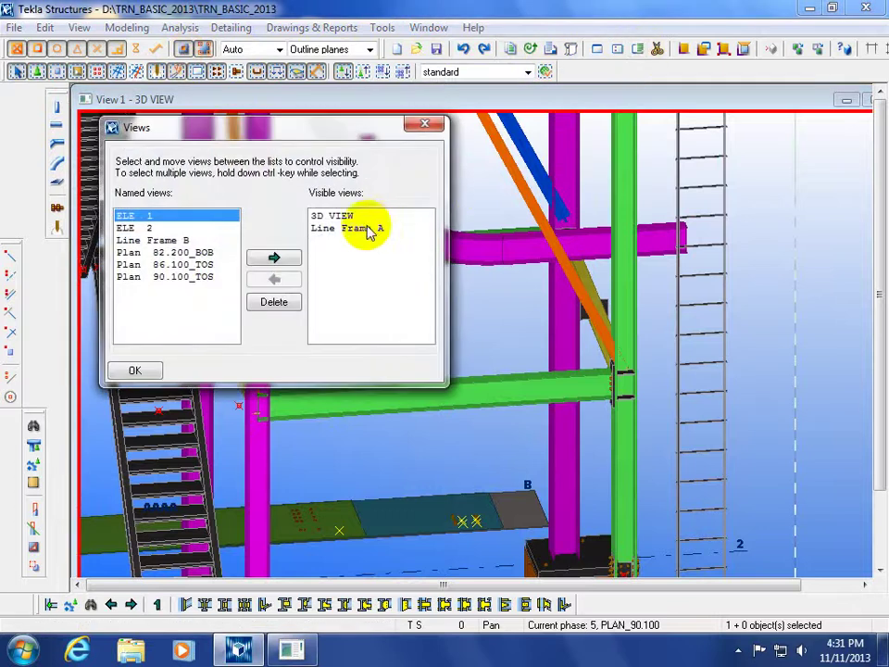
{"action": "double_click", "coordinate": [188, 264]}
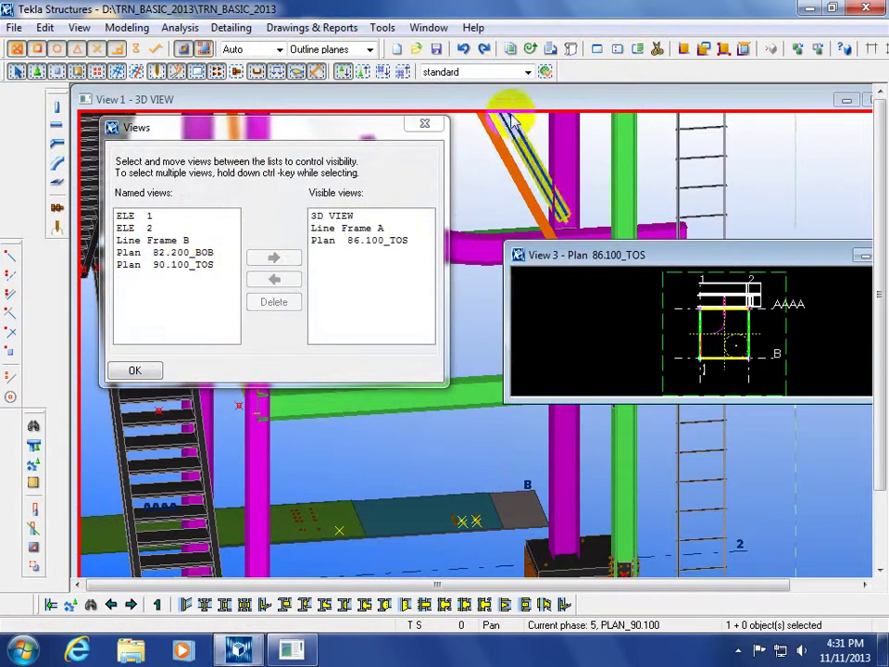
{"action": "left_click", "coordinate": [424, 123]}
{"action": "double_click", "coordinate": [790, 254]}
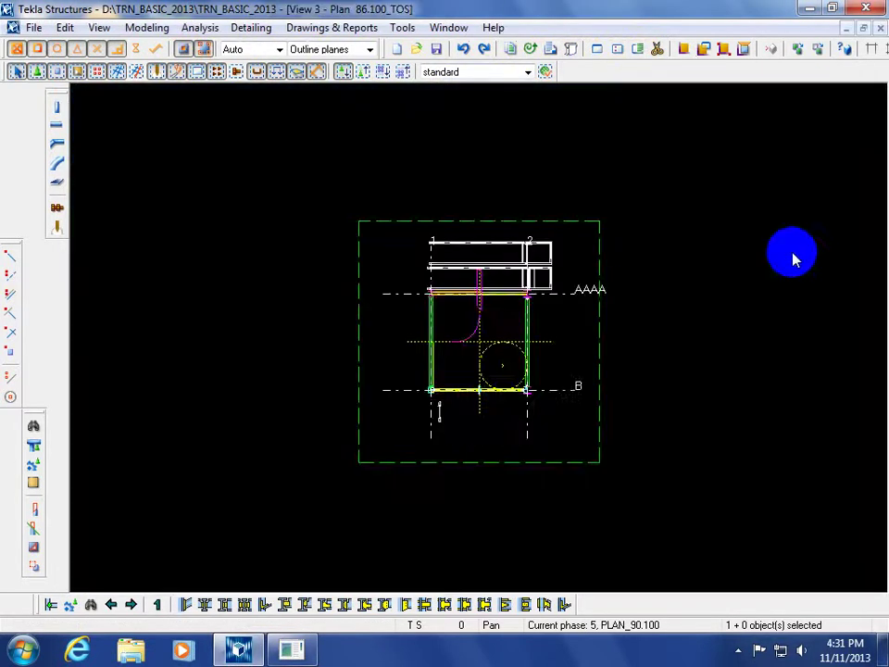
Change the profile of the beam along grid line 1 in the plan view to WWF2000X542 and modify the beam.
{"action": "scroll", "coordinate": [491, 371], "scroll_direction": "up", "scroll_amount": 5}
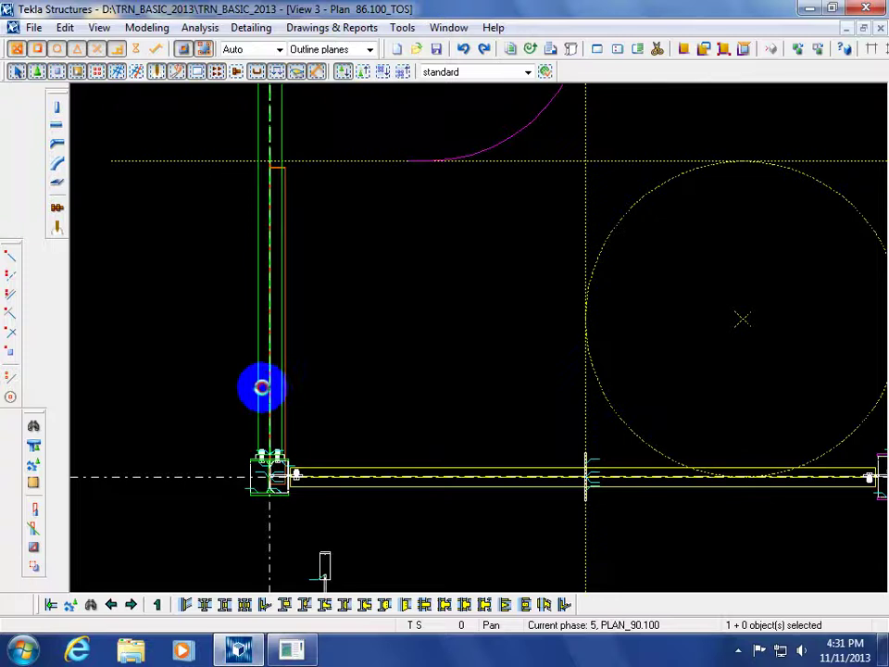
{"action": "double_click", "coordinate": [262, 387]}
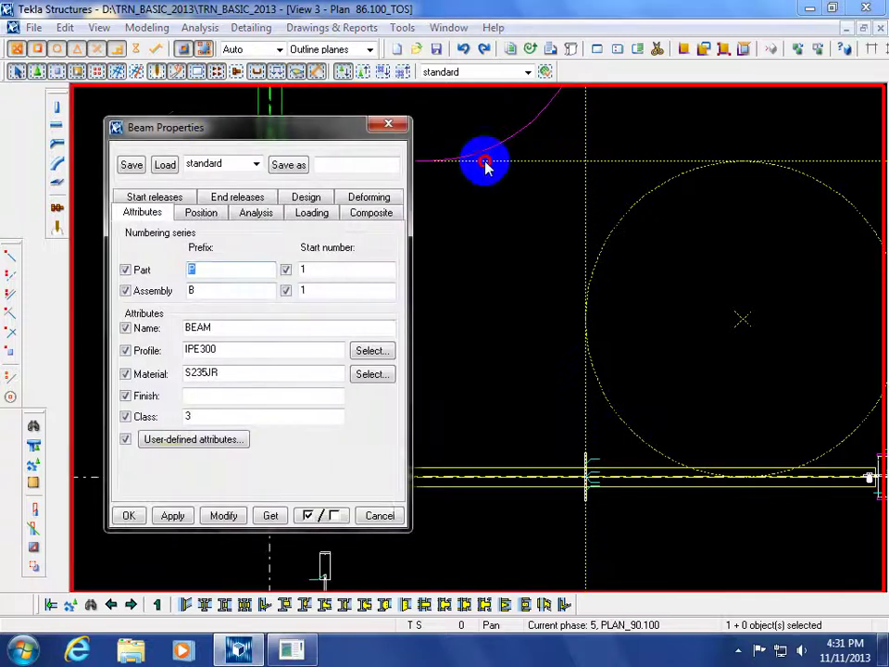
{"action": "left_click_drag", "start_coordinate": [217, 127], "coordinate": [564, 147]}
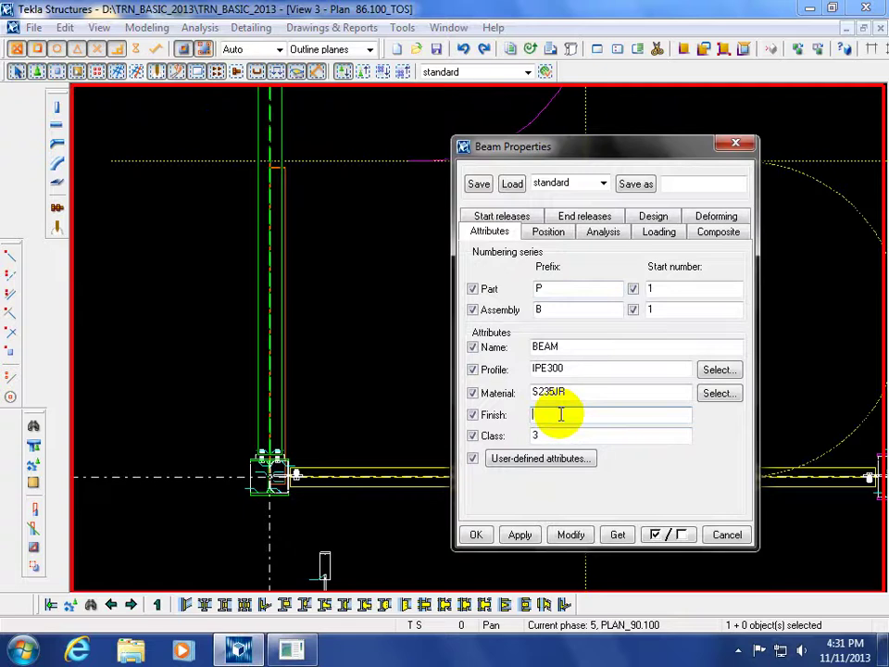
{"action": "left_click", "coordinate": [718, 370]}
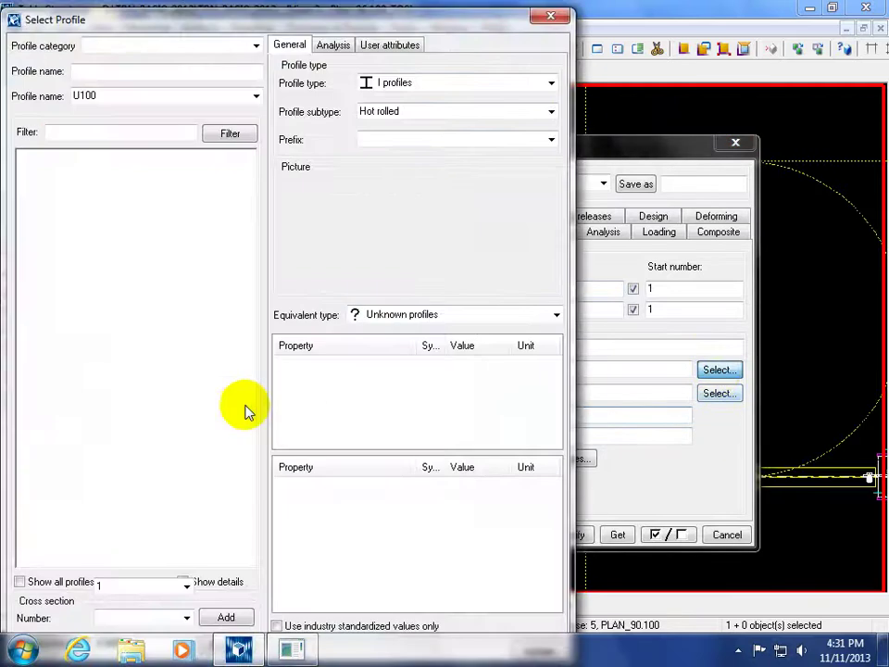
{"action": "scroll", "coordinate": [207, 417], "scroll_direction": "down", "scroll_amount": 8}
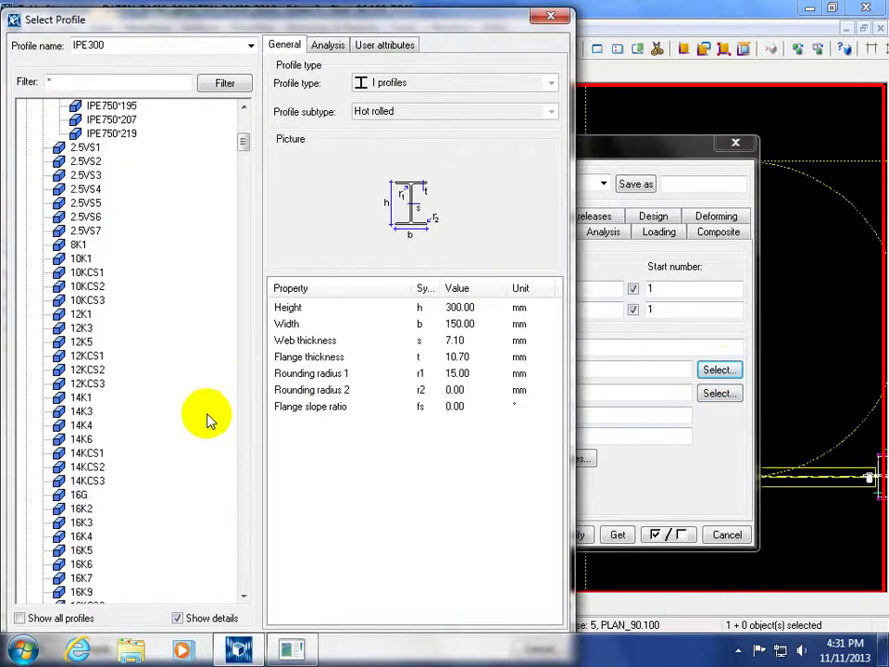
{"action": "scroll", "coordinate": [206, 417], "scroll_direction": "down", "scroll_amount": 20}
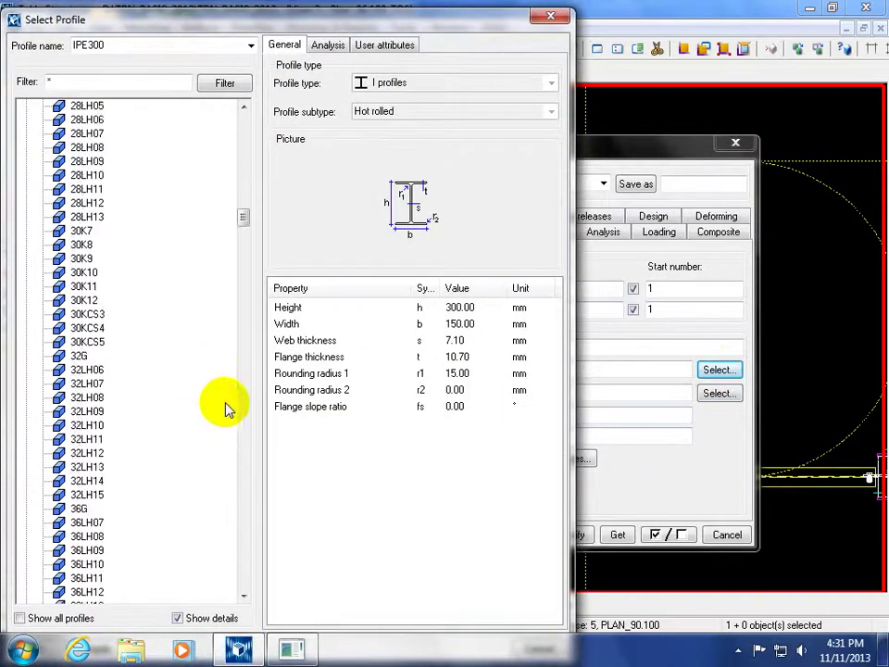
{"action": "scroll", "coordinate": [232, 407], "scroll_direction": "down", "scroll_amount": 15}
{"action": "left_click_drag", "start_coordinate": [244, 254], "coordinate": [248, 602]}
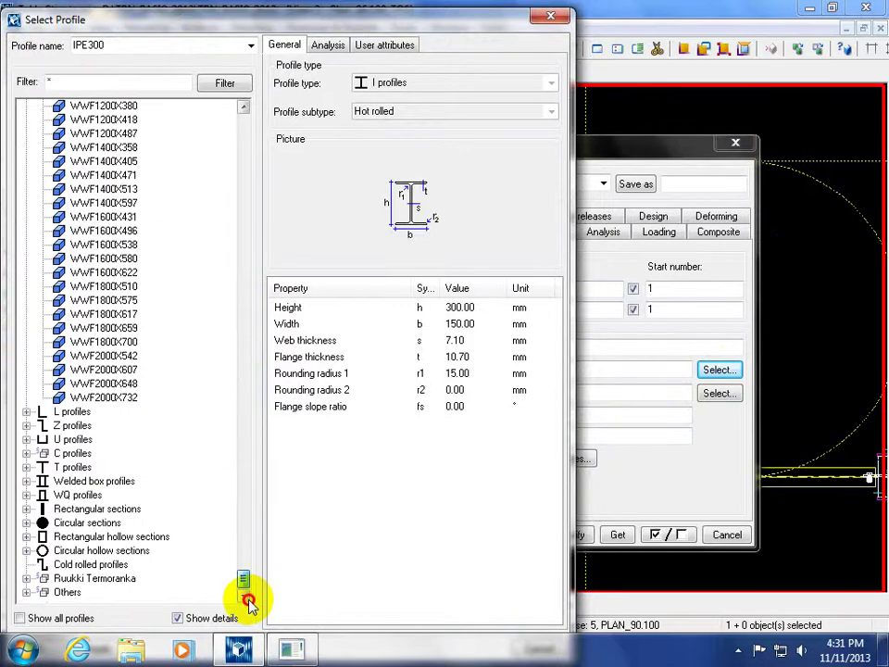
{"action": "double_click", "coordinate": [88, 357]}
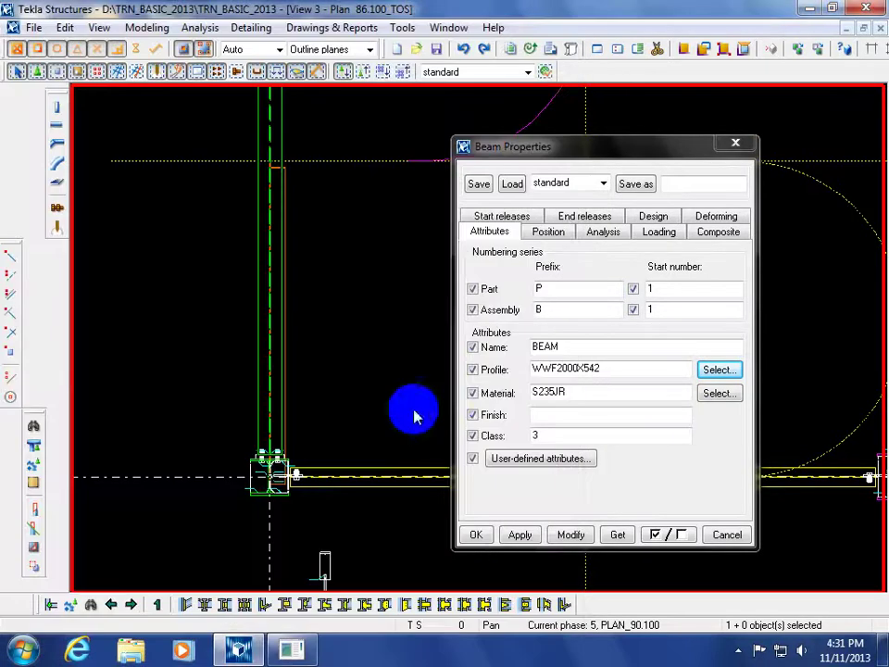
{"action": "left_click", "coordinate": [571, 535]}
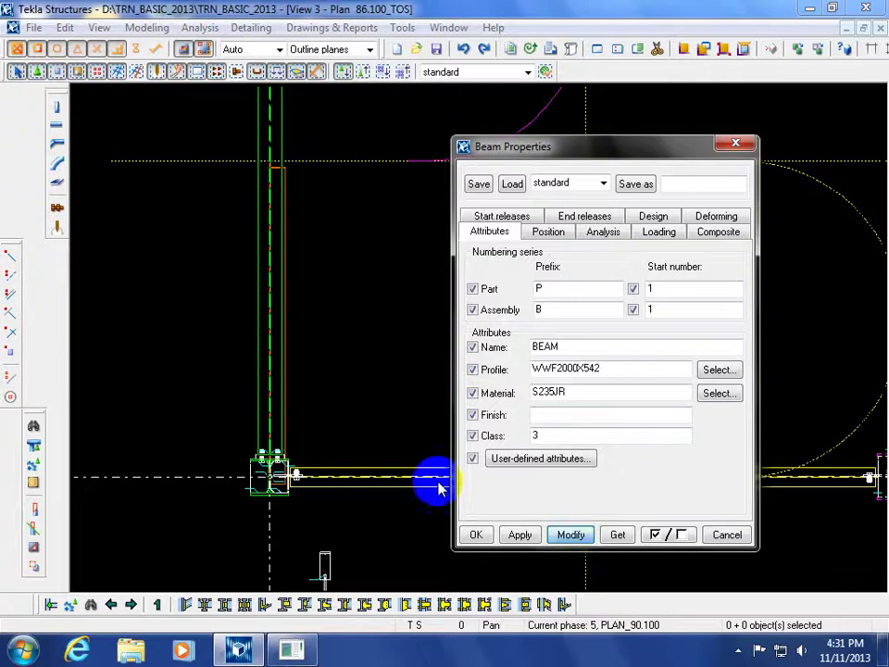
{"action": "left_click", "coordinate": [250, 409]}
{"action": "left_click", "coordinate": [583, 537]}
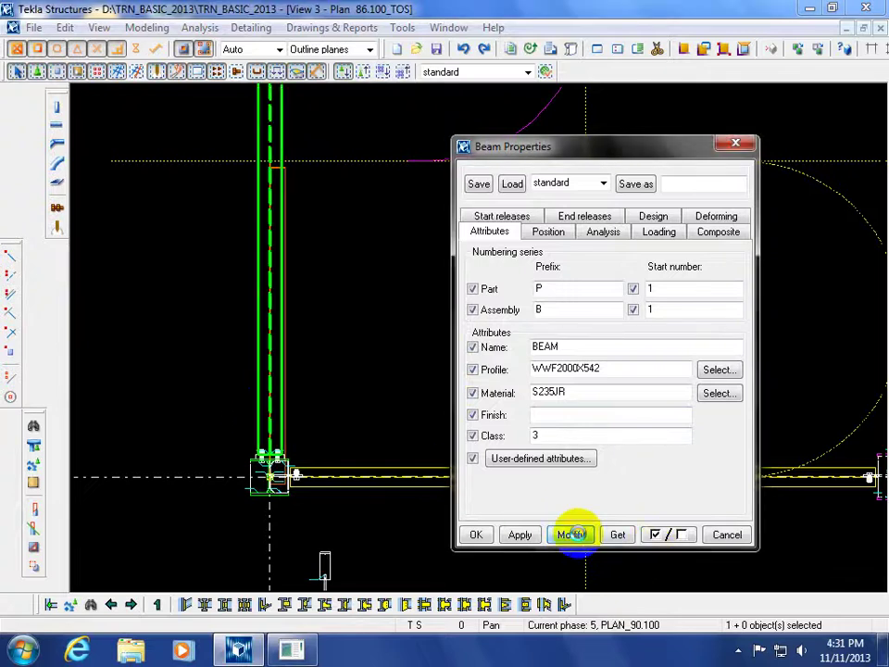
Set the beam's finish to W-2000, modify the beam and confirm its properties.
{"action": "left_click", "coordinate": [582, 537]}
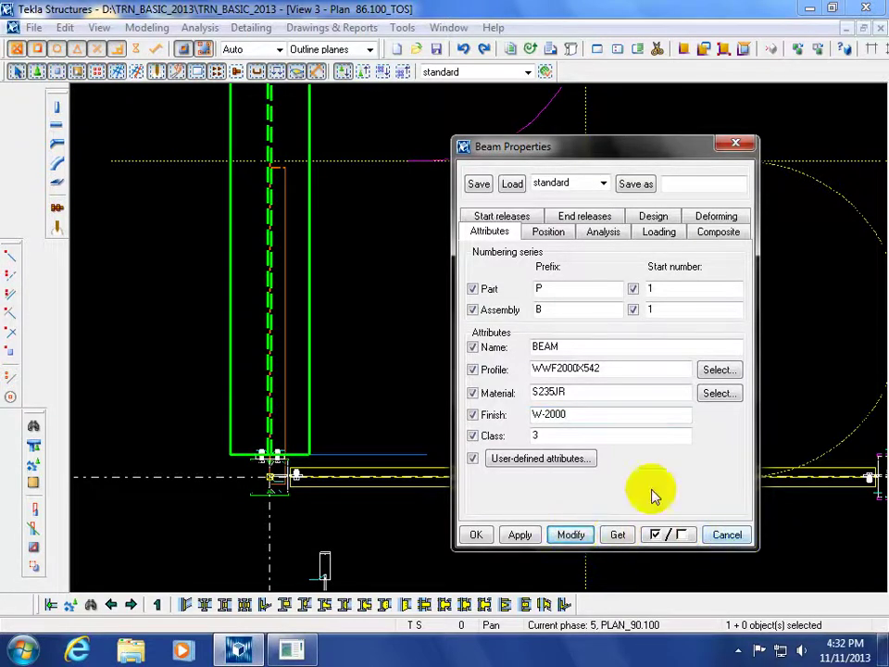
{"action": "double_click", "coordinate": [622, 369]}
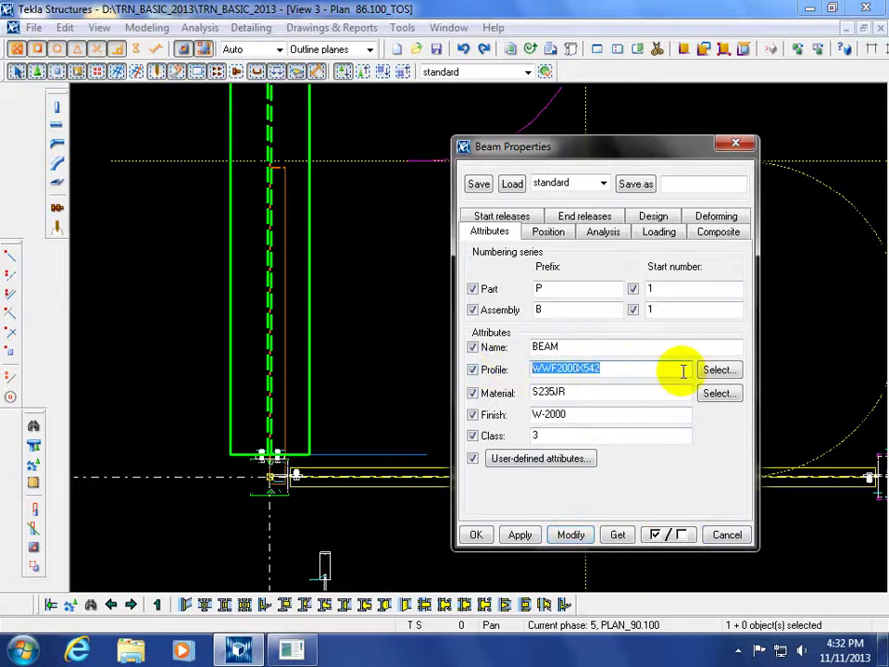
{"action": "left_click_drag", "start_coordinate": [592, 417], "coordinate": [395, 413]}
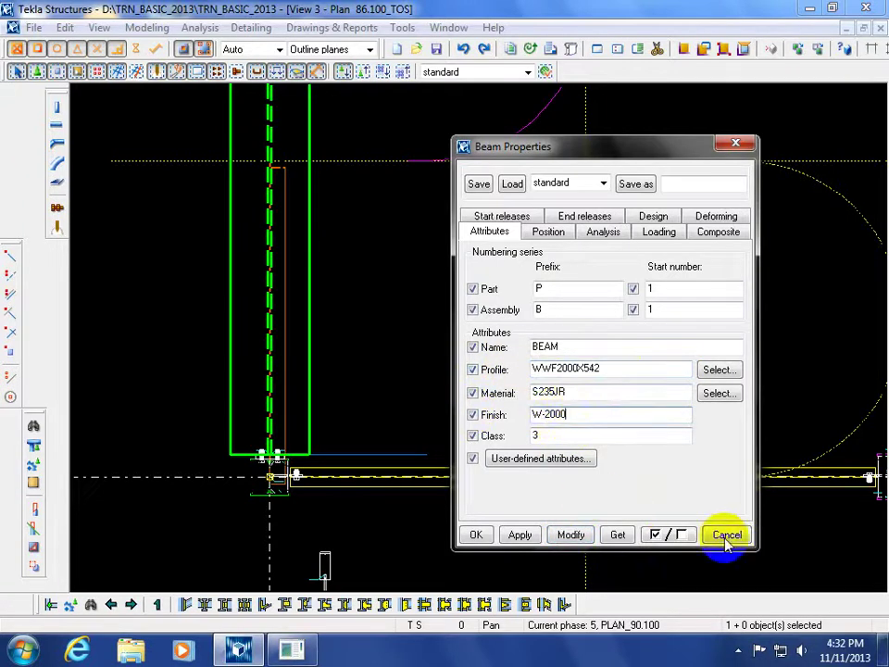
{"action": "left_click", "coordinate": [476, 534]}
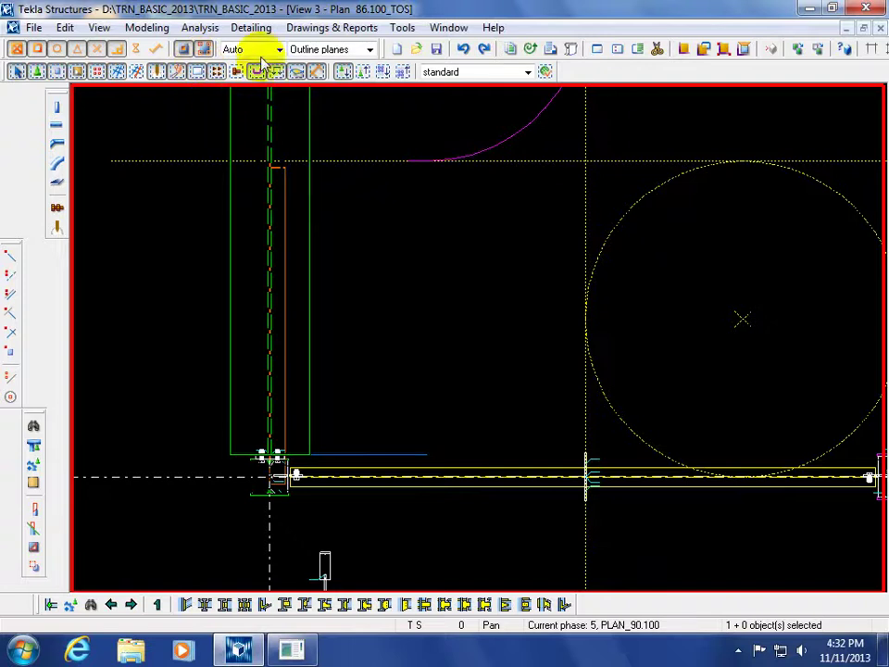
Open the 830*584 general arrangement drawing, close the drawing list and check the mark of the beam along grid line 1.
{"action": "left_click", "coordinate": [550, 49]}
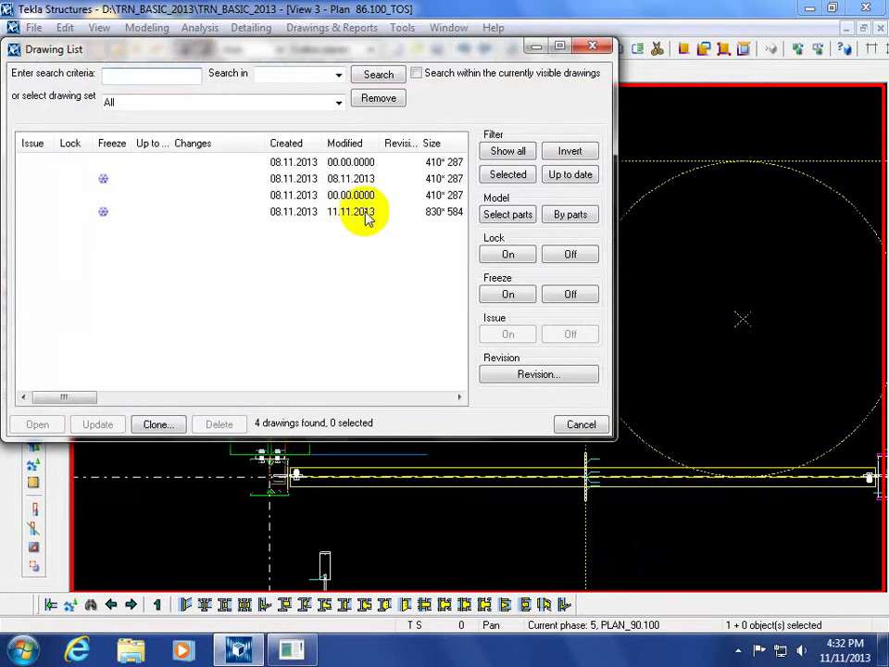
{"action": "double_click", "coordinate": [367, 216]}
{"action": "left_click", "coordinate": [592, 46]}
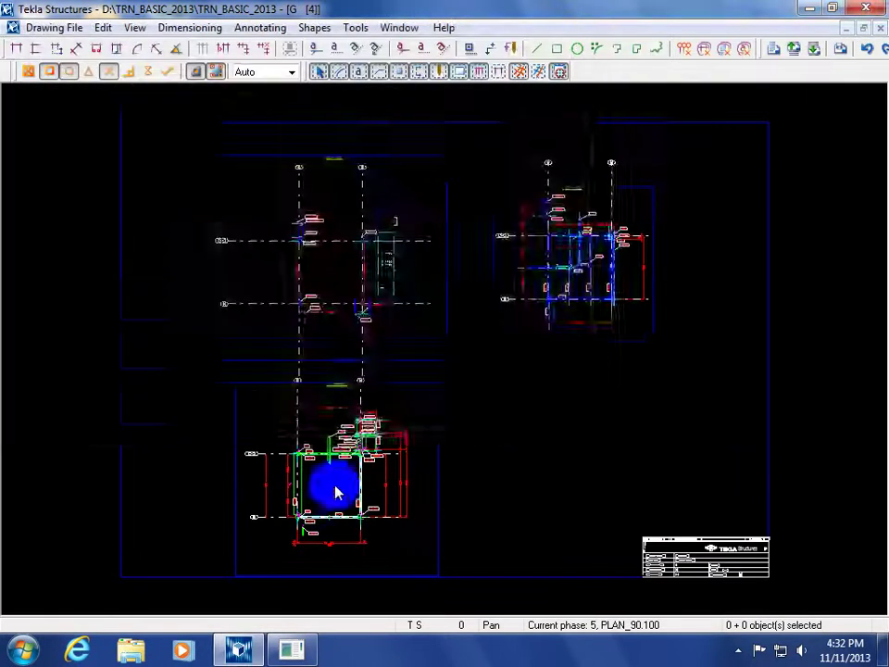
{"action": "scroll", "coordinate": [337, 492], "scroll_direction": "up", "scroll_amount": 8}
{"action": "left_click", "coordinate": [279, 381]}
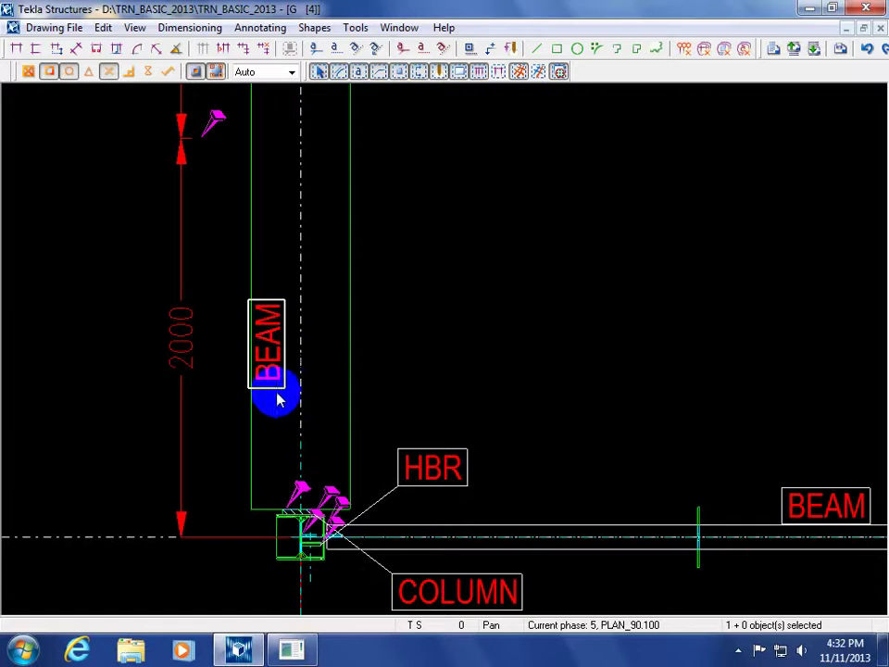
{"action": "scroll", "coordinate": [267, 412], "scroll_direction": "down", "scroll_amount": 3}
{"action": "scroll", "coordinate": [275, 398], "scroll_direction": "down", "scroll_amount": 5}
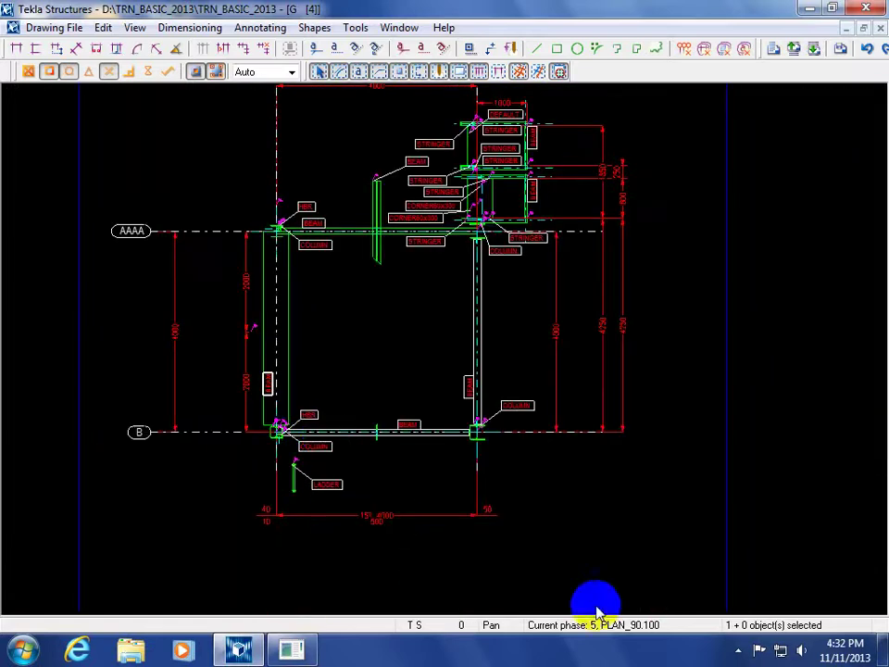
Replace the Name element with Finish in the plan view's part marks and modify the view.
{"action": "double_click", "coordinate": [730, 512]}
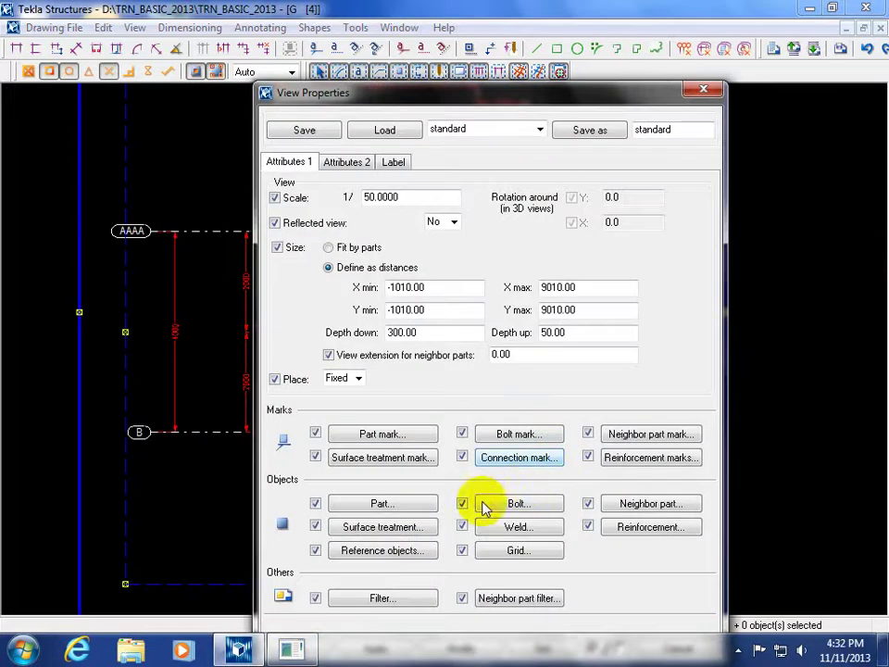
{"action": "left_click", "coordinate": [354, 434]}
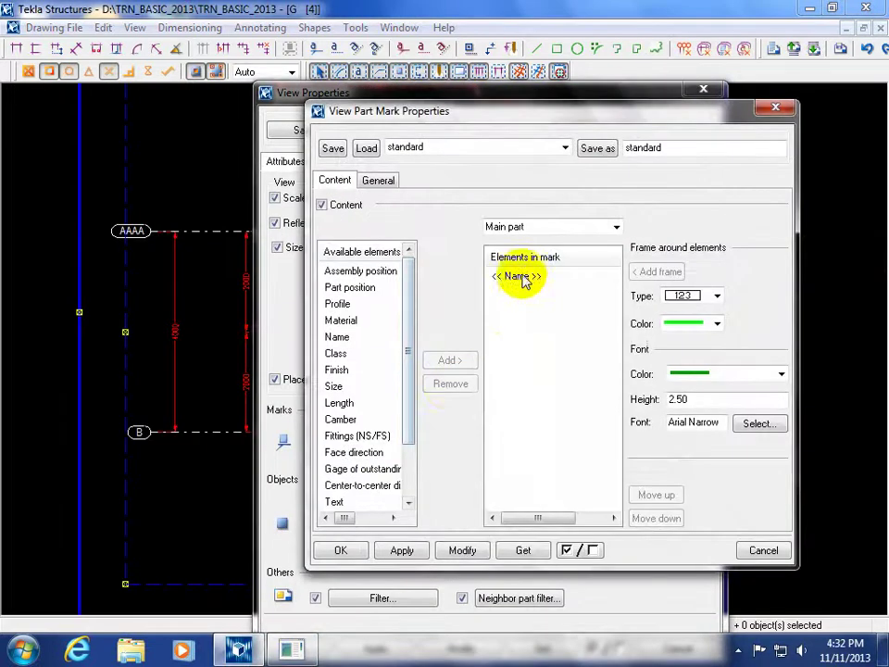
{"action": "left_click", "coordinate": [516, 276]}
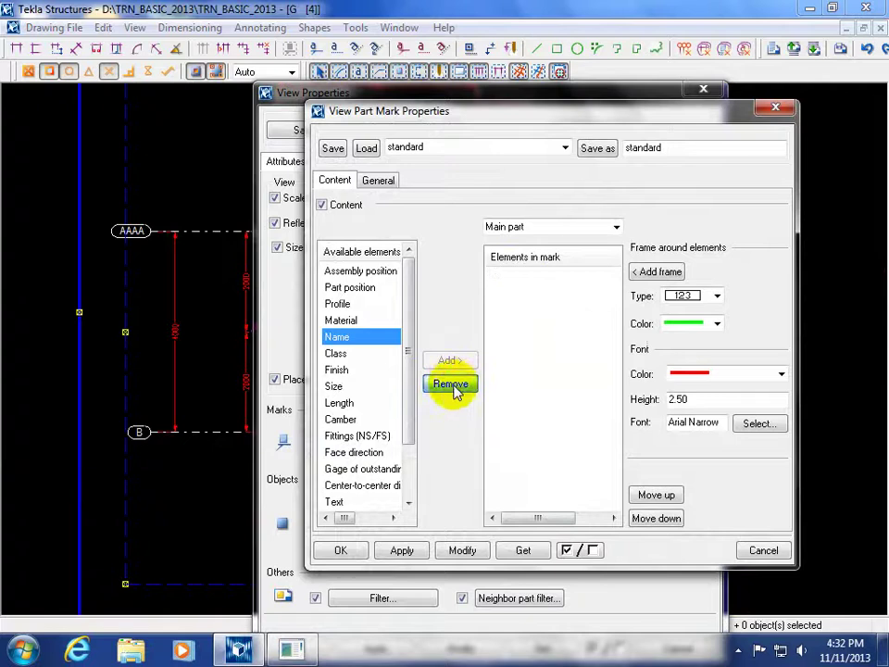
{"action": "left_click", "coordinate": [337, 369]}
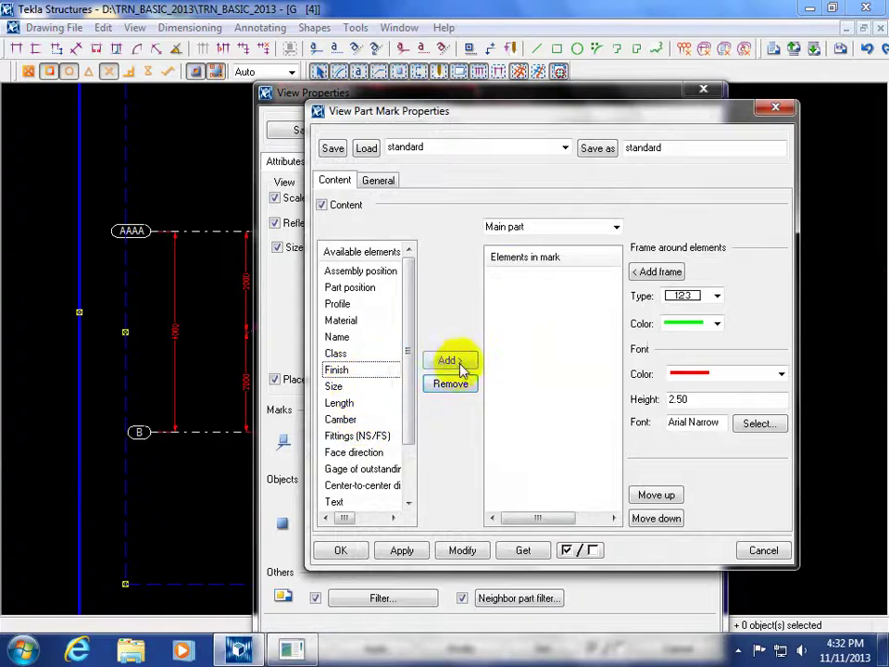
{"action": "left_click", "coordinate": [449, 361]}
{"action": "left_click", "coordinate": [463, 550]}
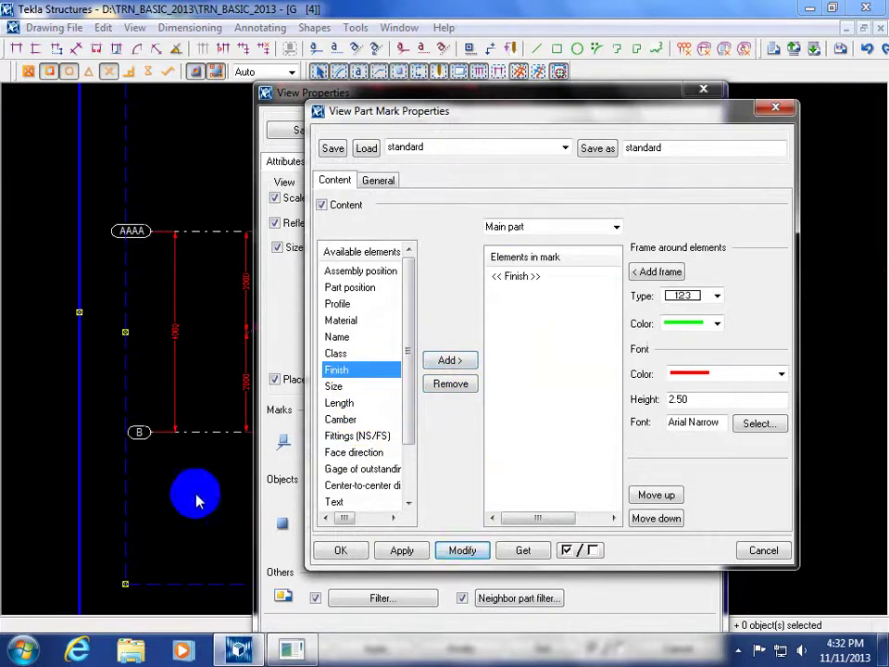
Move the W-2000 mark out of the beam, between its edge and the 2000 dimension line.
{"action": "middle_click_drag", "start_coordinate": [193, 496], "coordinate": [83, 491]}
{"action": "scroll", "coordinate": [135, 403], "scroll_direction": "up", "scroll_amount": 8}
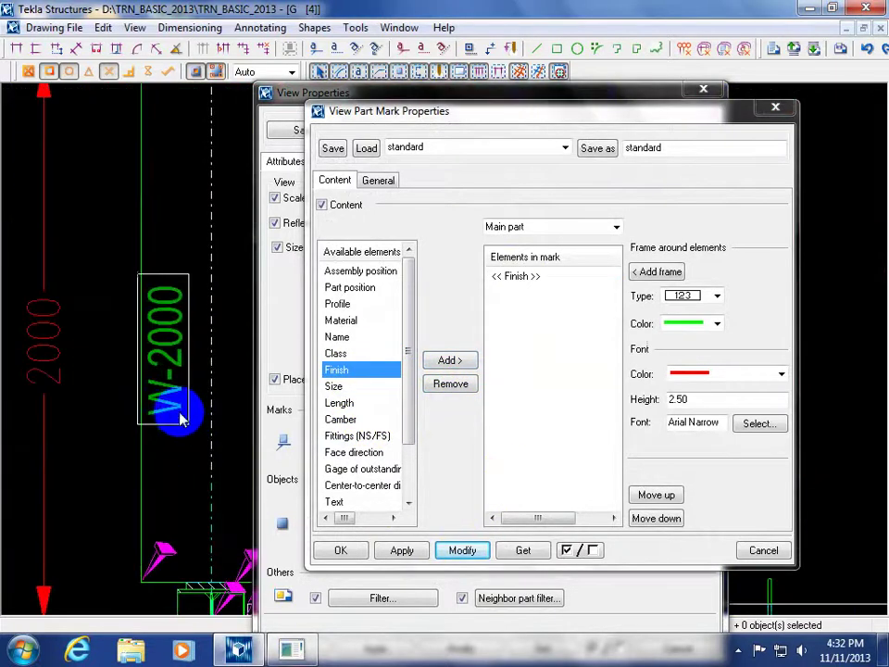
{"action": "left_click", "coordinate": [179, 377]}
{"action": "left_click_drag", "start_coordinate": [178, 377], "coordinate": [120, 387]}
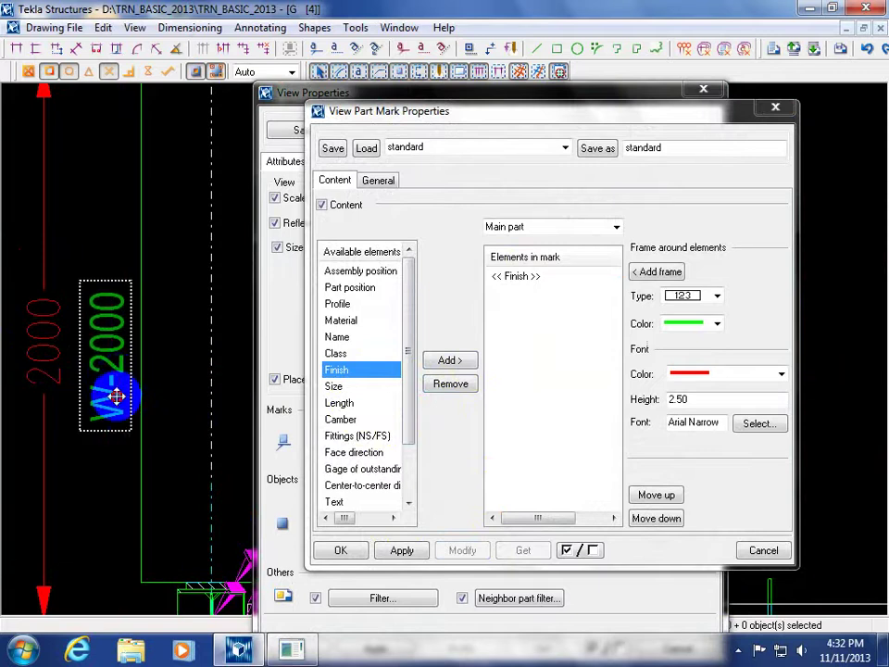
{"action": "scroll", "coordinate": [111, 384], "scroll_direction": "down", "scroll_amount": 5}
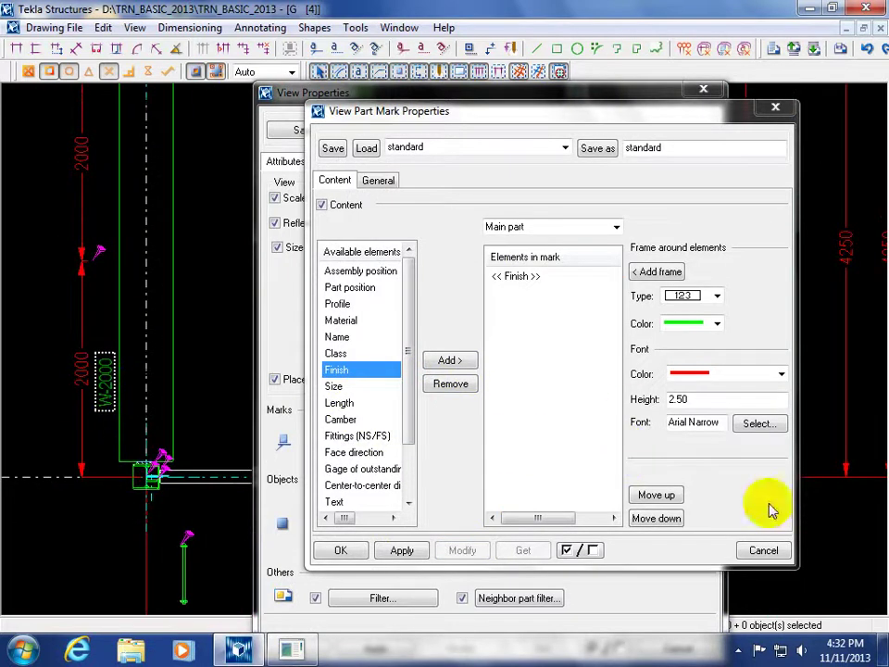
Close the part mark and view properties, and move the W-2000 mark onto the centerline of the beam along grid line 1.
{"action": "left_click", "coordinate": [765, 551]}
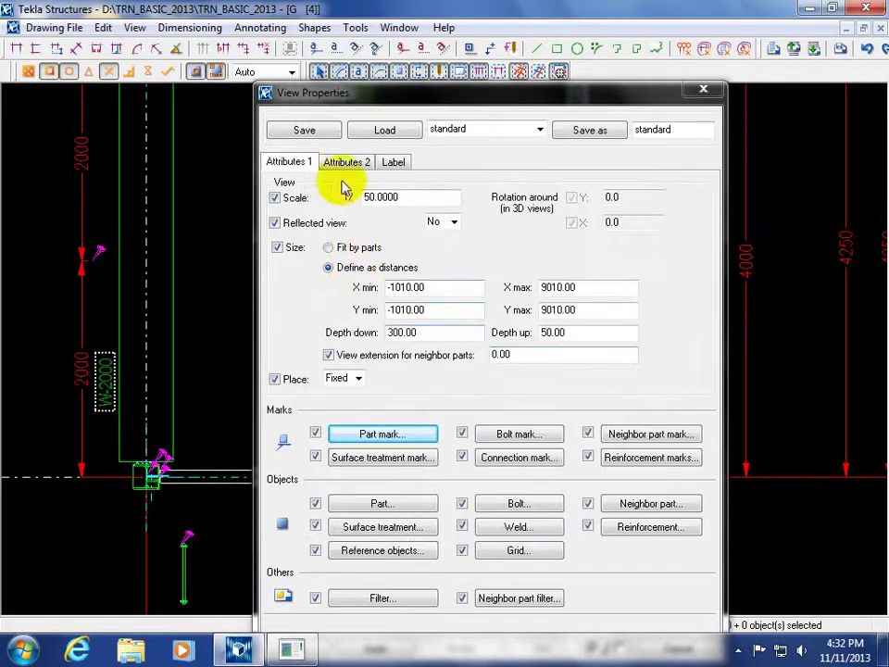
{"action": "left_click", "coordinate": [703, 89]}
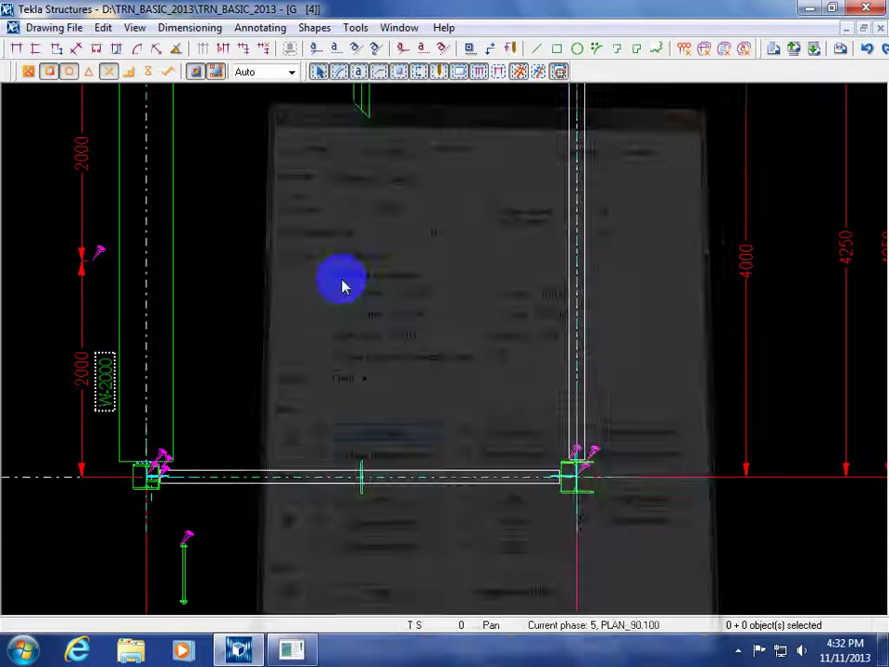
{"action": "scroll", "coordinate": [377, 417], "scroll_direction": "down", "scroll_amount": 5}
{"action": "scroll", "coordinate": [228, 324], "scroll_direction": "up", "scroll_amount": 5}
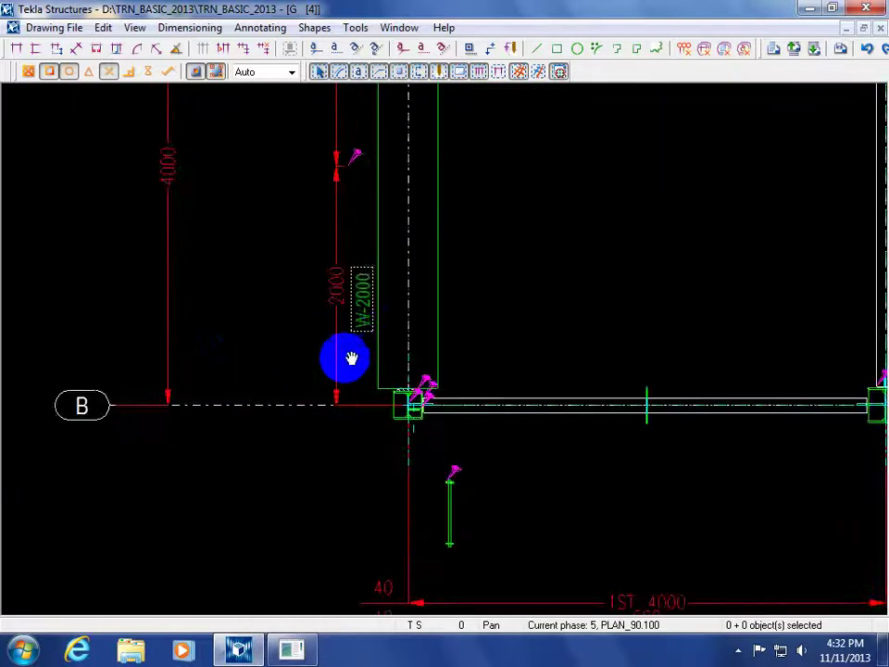
{"action": "scroll", "coordinate": [341, 407], "scroll_direction": "up", "scroll_amount": 4}
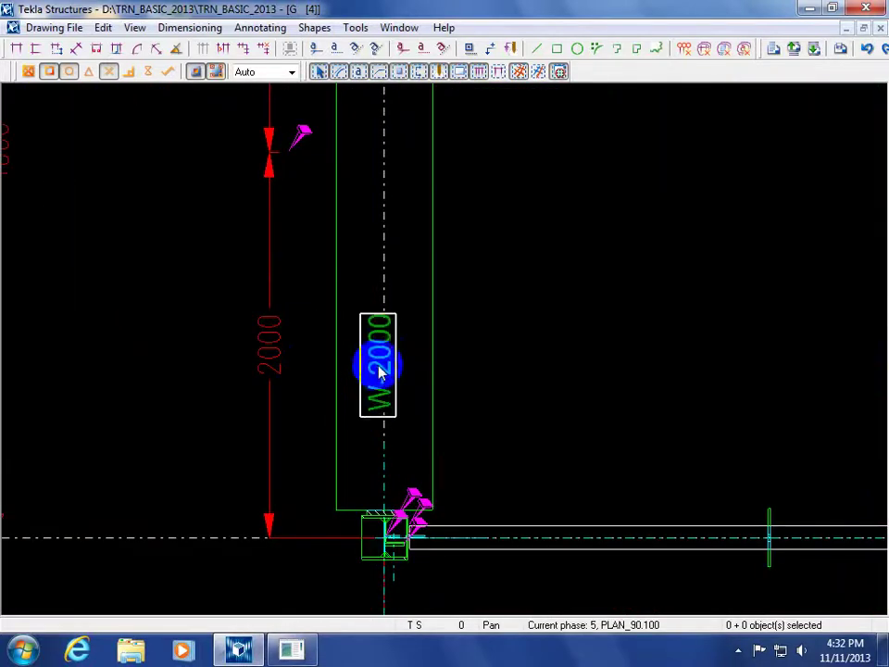
{"action": "scroll", "coordinate": [396, 370], "scroll_direction": "down", "scroll_amount": 3}
{"action": "middle_click_drag", "start_coordinate": [413, 311], "coordinate": [328, 415]}
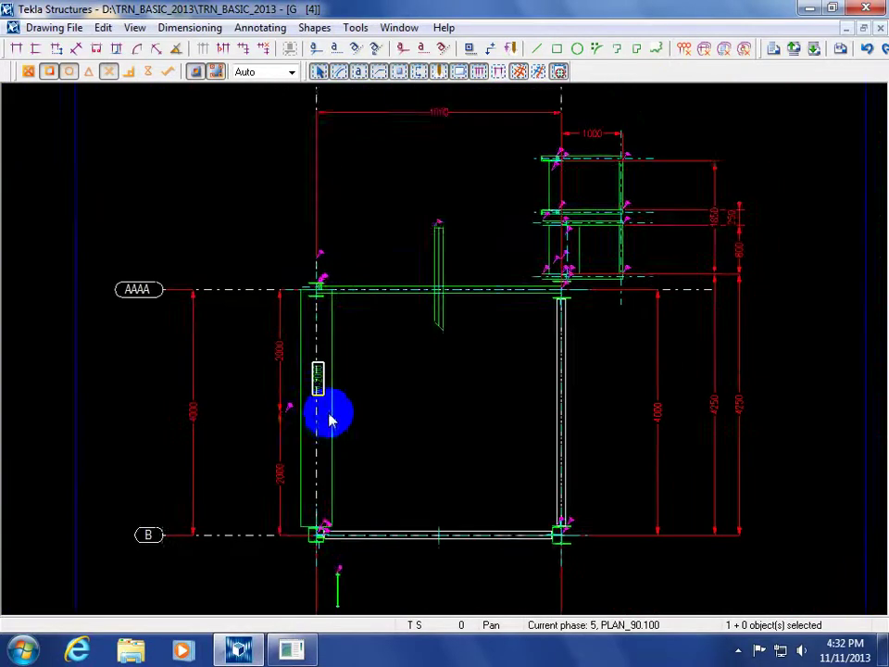
{"action": "scroll", "coordinate": [262, 353], "scroll_direction": "up", "scroll_amount": 2}
{"action": "scroll", "coordinate": [251, 326], "scroll_direction": "down", "scroll_amount": 2}
{"action": "scroll", "coordinate": [251, 326], "scroll_direction": "down", "scroll_amount": 3}
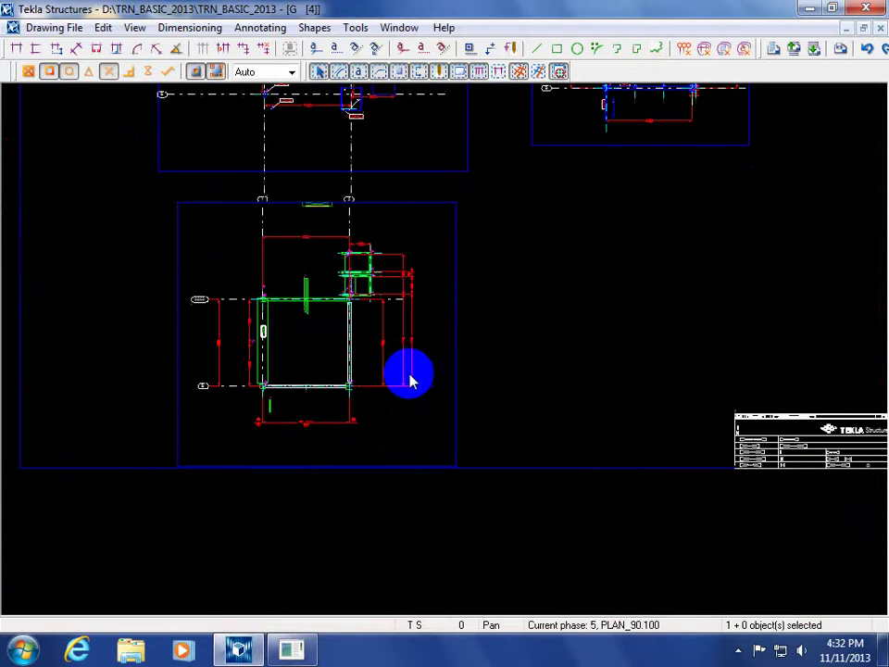
View the properties of the lower plan view, close them and clear the selection.
{"action": "double_click", "coordinate": [463, 396]}
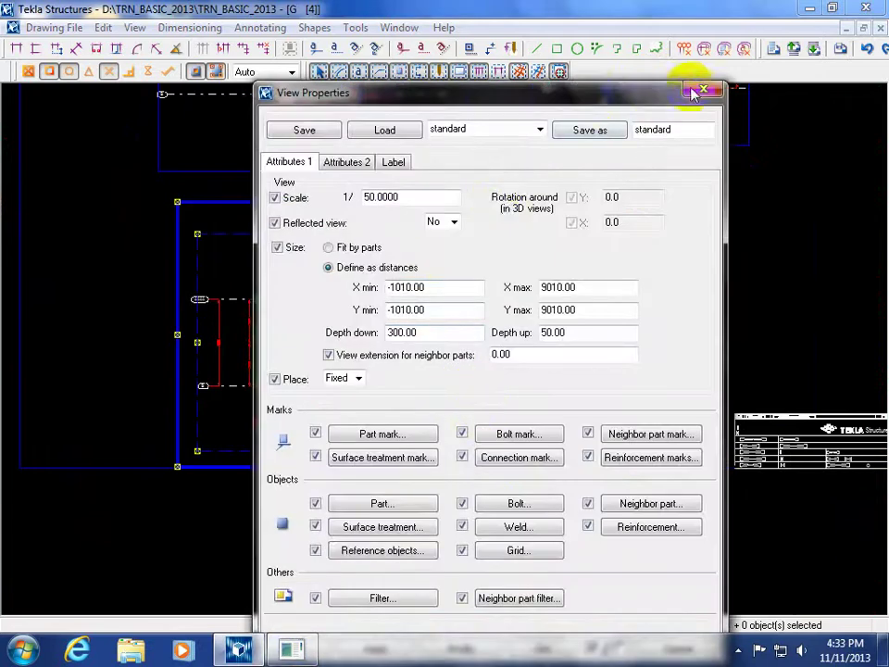
{"action": "left_click", "coordinate": [704, 89]}
{"action": "left_click", "coordinate": [653, 379]}
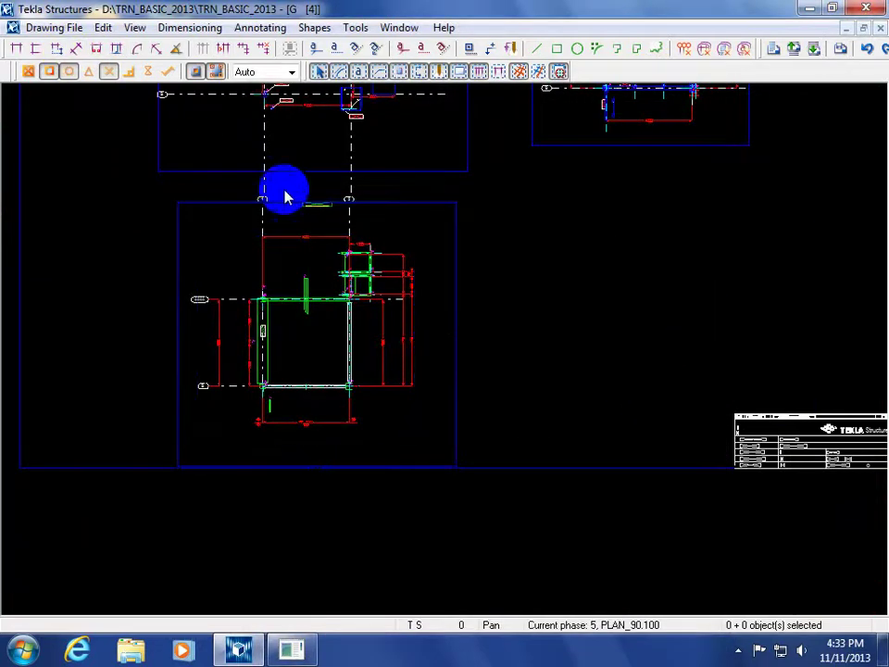
{"action": "left_click", "coordinate": [359, 29]}
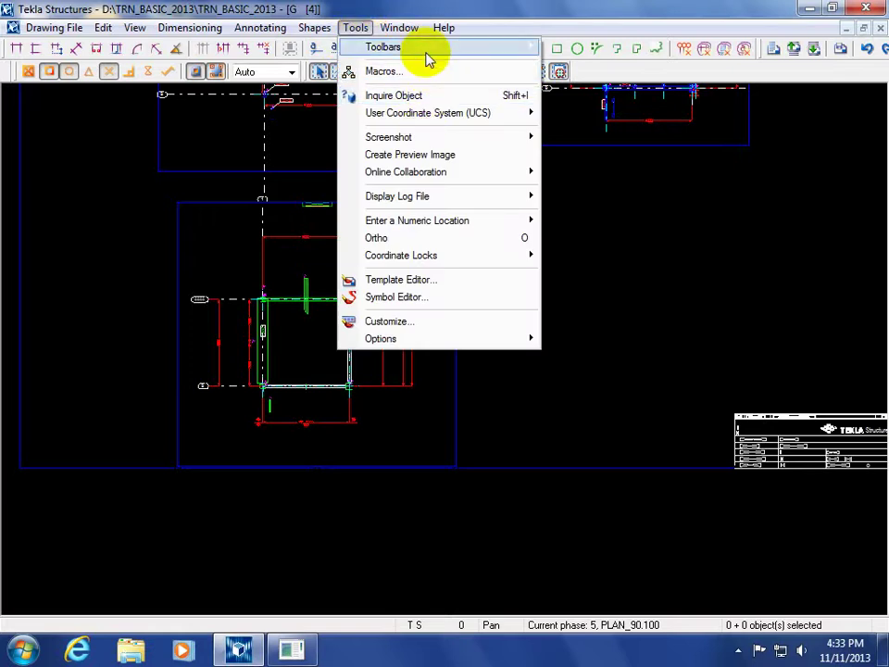
{"action": "mouse_move", "coordinate": [426, 48]}
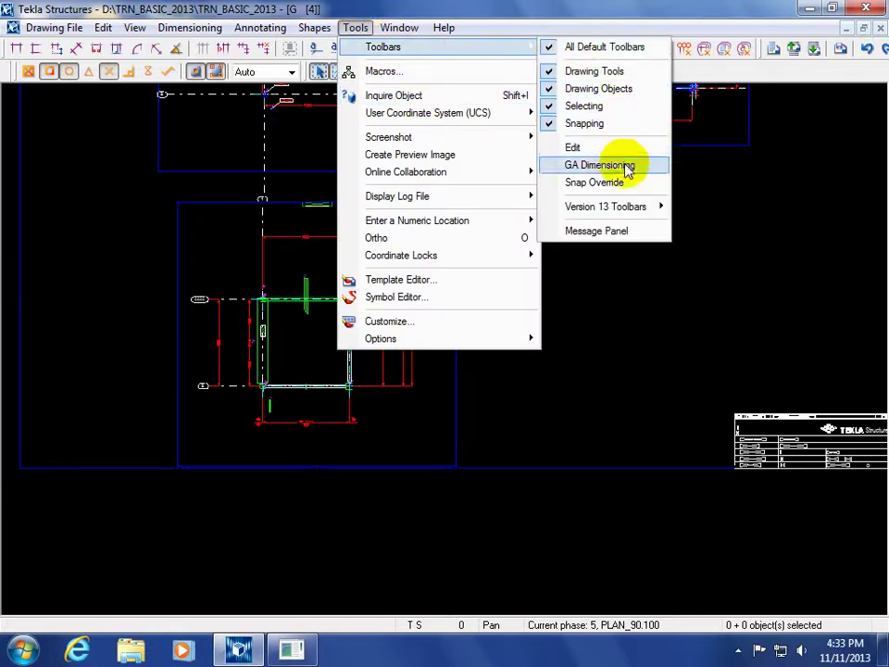
{"action": "left_click", "coordinate": [704, 167]}
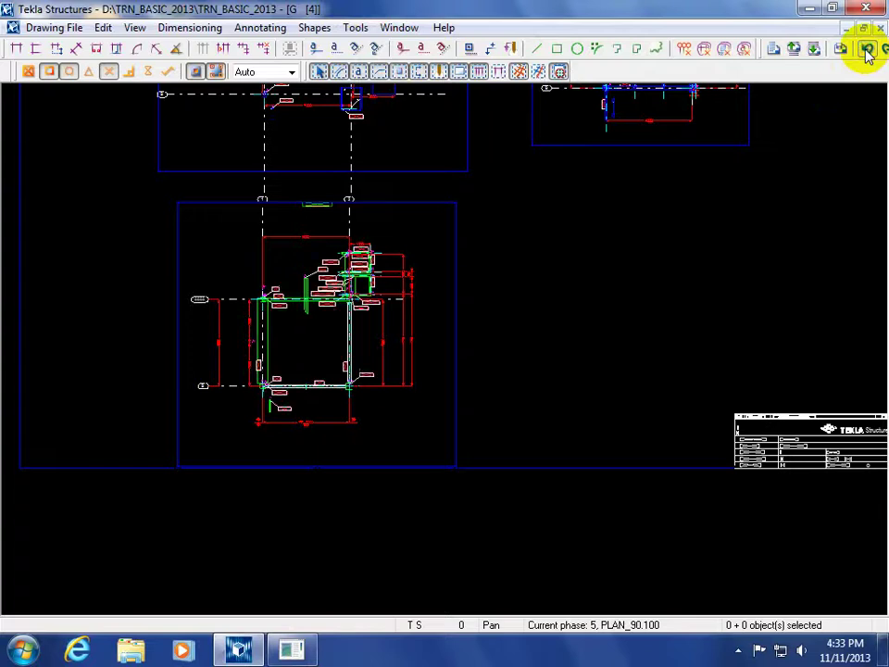
Replace the Name element with Finish in the lower plan view's part marks, modify the view and close its property dialogs.
{"action": "scroll", "coordinate": [205, 433], "scroll_direction": "up", "scroll_amount": 3}
{"action": "middle_click_drag", "start_coordinate": [536, 420], "coordinate": [493, 448]}
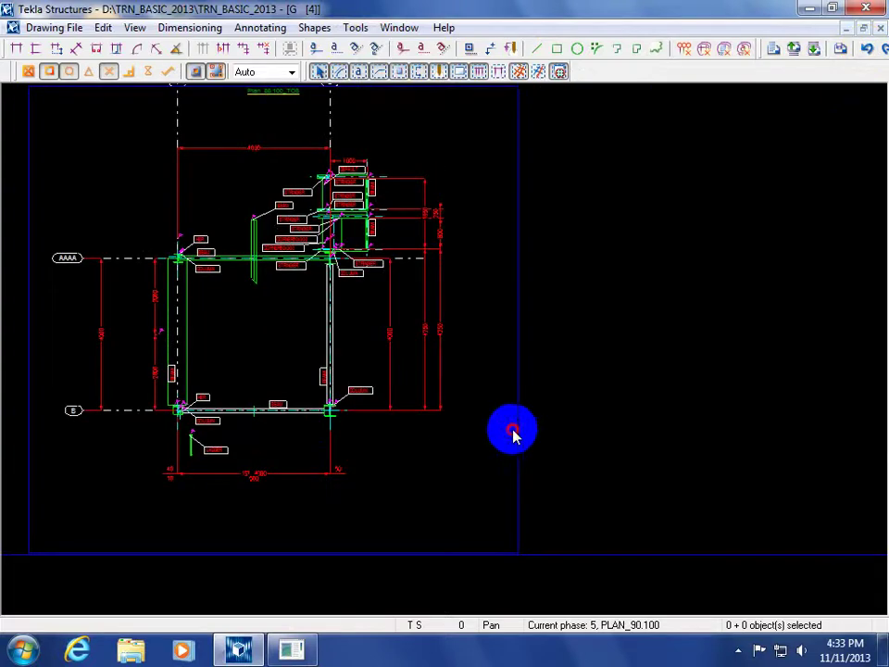
{"action": "double_click", "coordinate": [514, 435]}
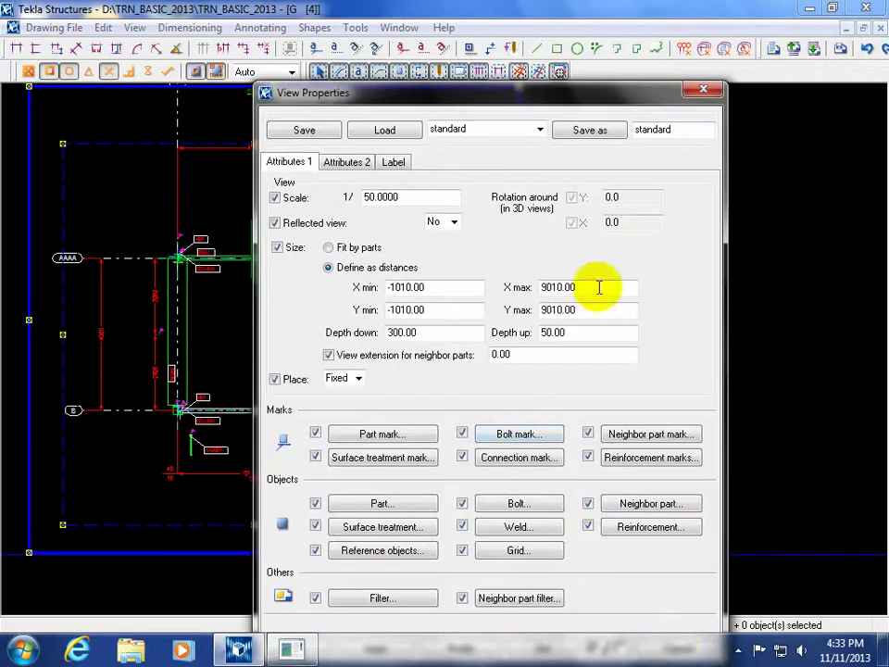
{"action": "left_click", "coordinate": [389, 434]}
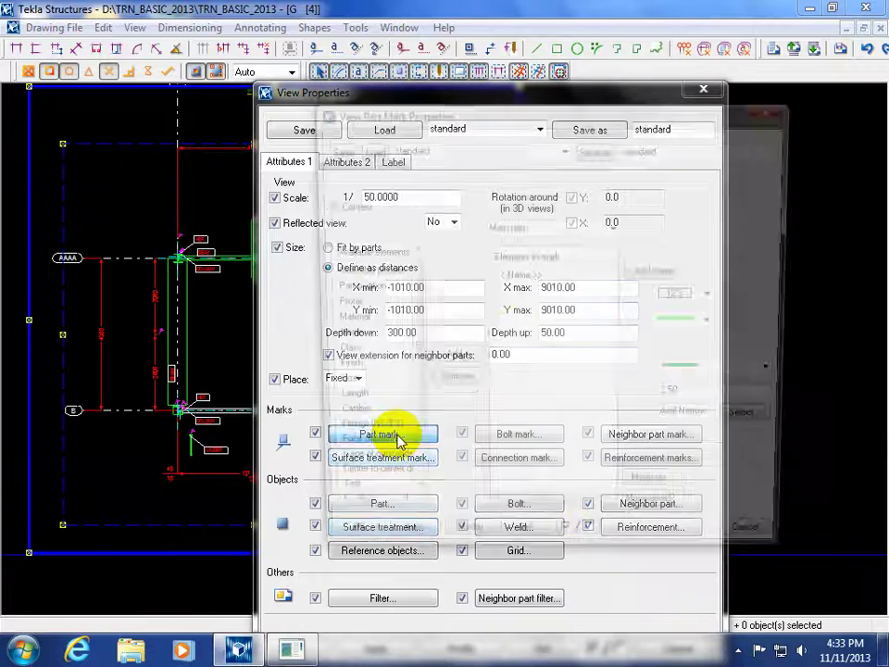
{"action": "left_click", "coordinate": [517, 277]}
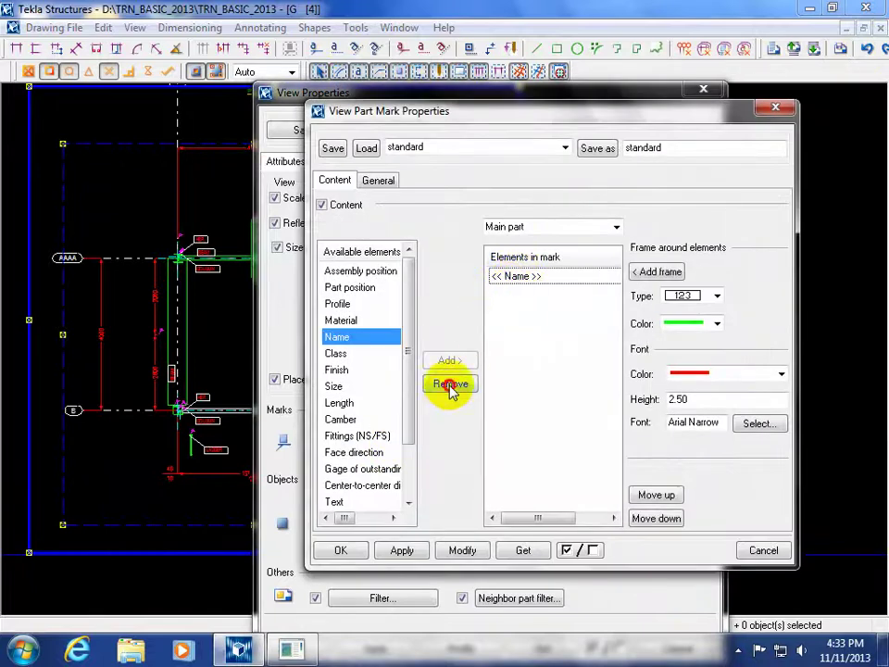
{"action": "left_click", "coordinate": [451, 385]}
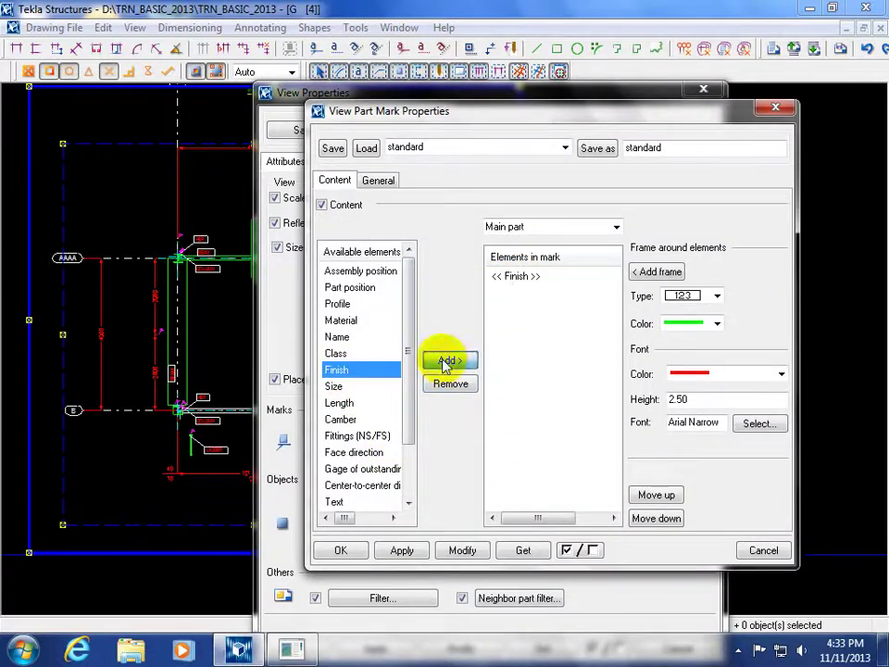
{"action": "left_click", "coordinate": [462, 551]}
{"action": "mouse_move", "coordinate": [12, 457]}
{"action": "middle_mouse_down"}
{"action": "mouse_move", "coordinate": [59, 476]}
{"action": "mouse_move", "coordinate": [37, 476]}
{"action": "middle_mouse_up"}
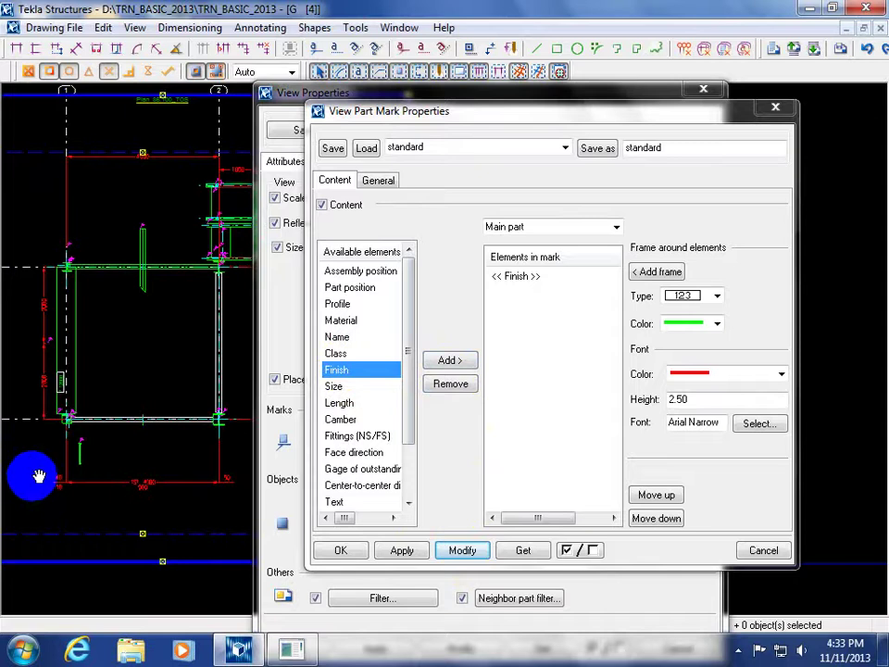
{"action": "left_click", "coordinate": [763, 551]}
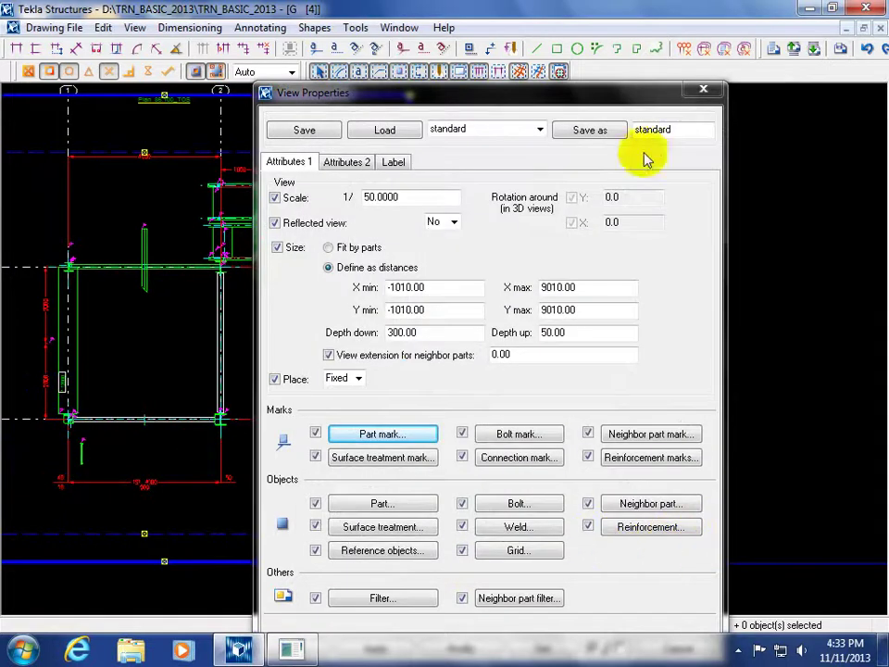
{"action": "left_click", "coordinate": [703, 89]}
Start adding text without a leader line and apply EM as the text content.
{"action": "scroll", "coordinate": [251, 447], "scroll_direction": "up", "scroll_amount": 5}
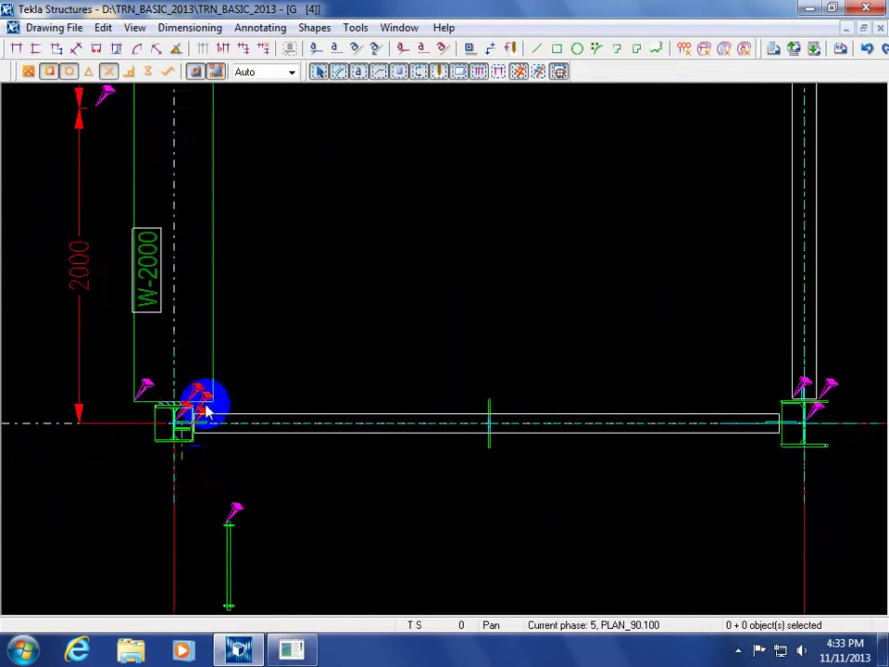
{"action": "middle_click_drag", "start_coordinate": [185, 414], "coordinate": [153, 478]}
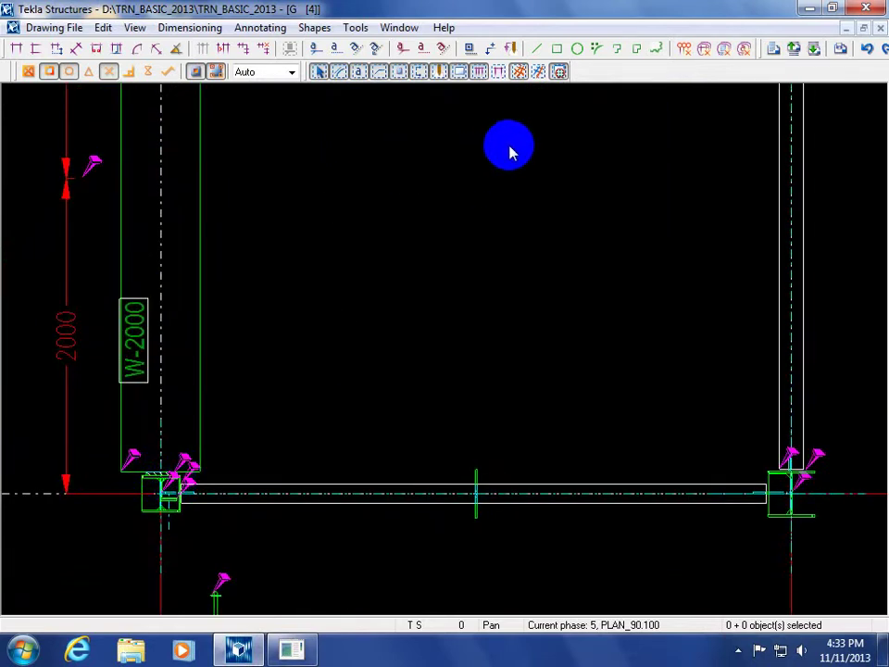
{"action": "double_click", "coordinate": [334, 51]}
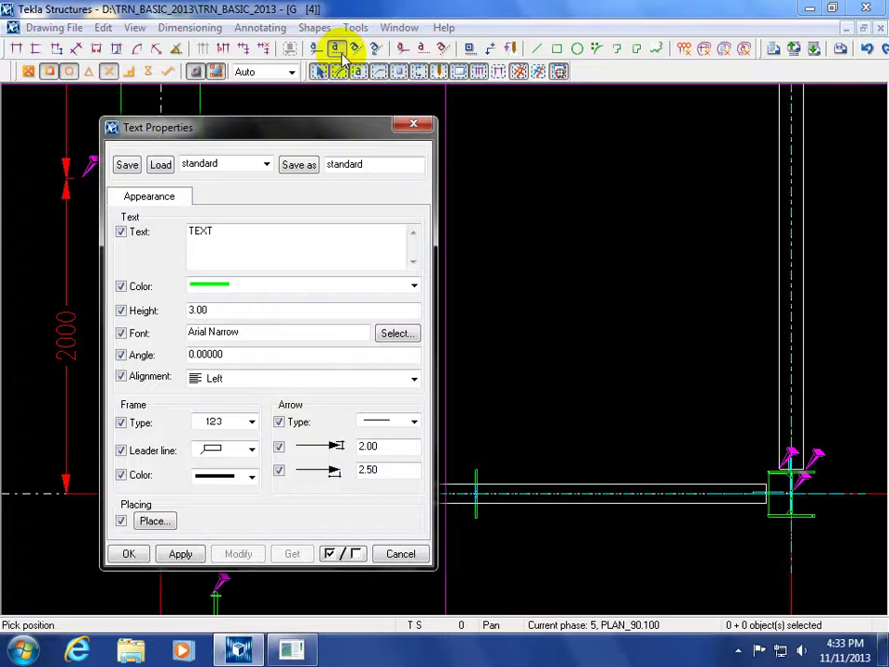
{"action": "left_click_drag", "start_coordinate": [252, 125], "coordinate": [602, 123]}
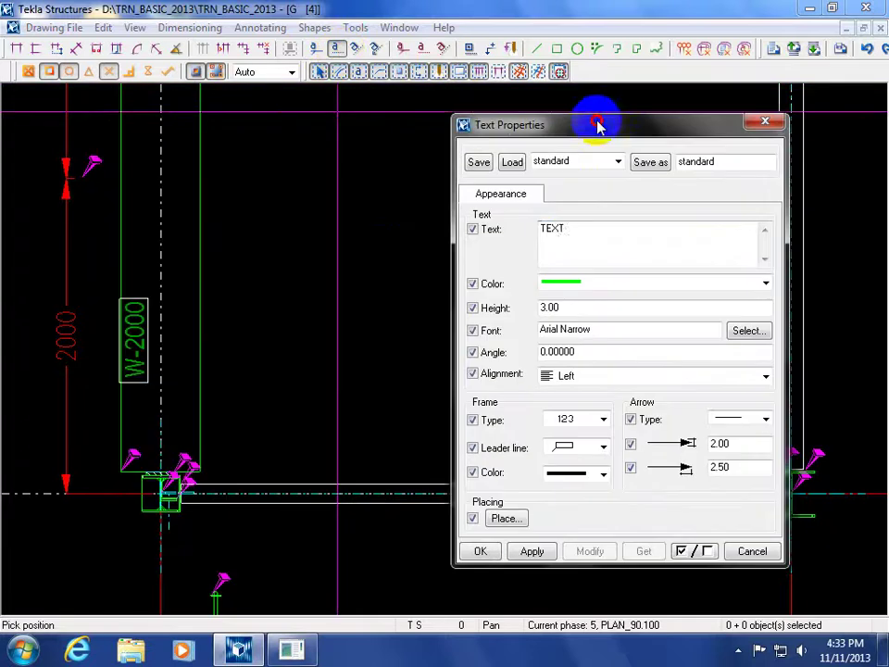
{"action": "double_click", "coordinate": [590, 236]}
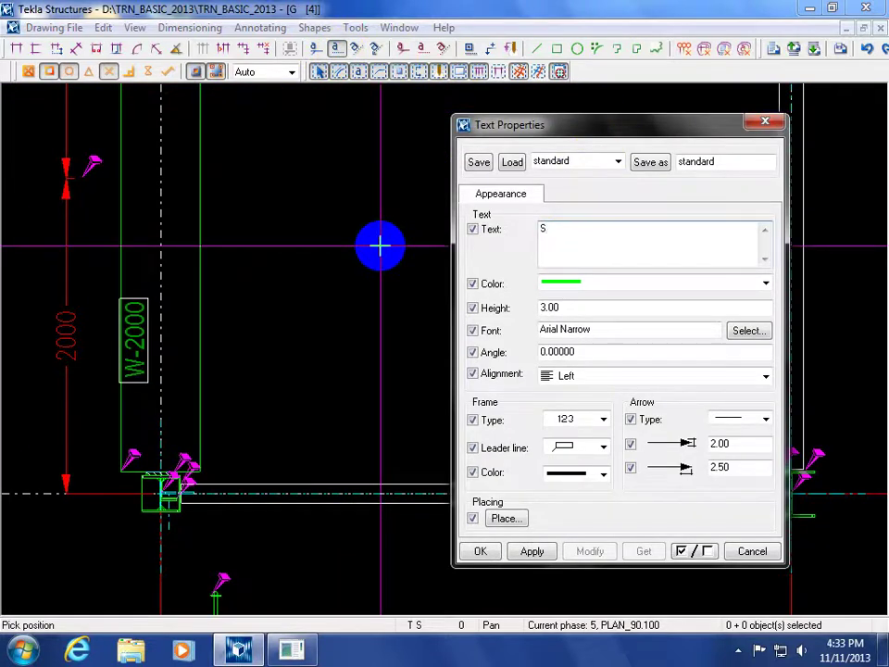
{"action": "type", "text": "EM"}
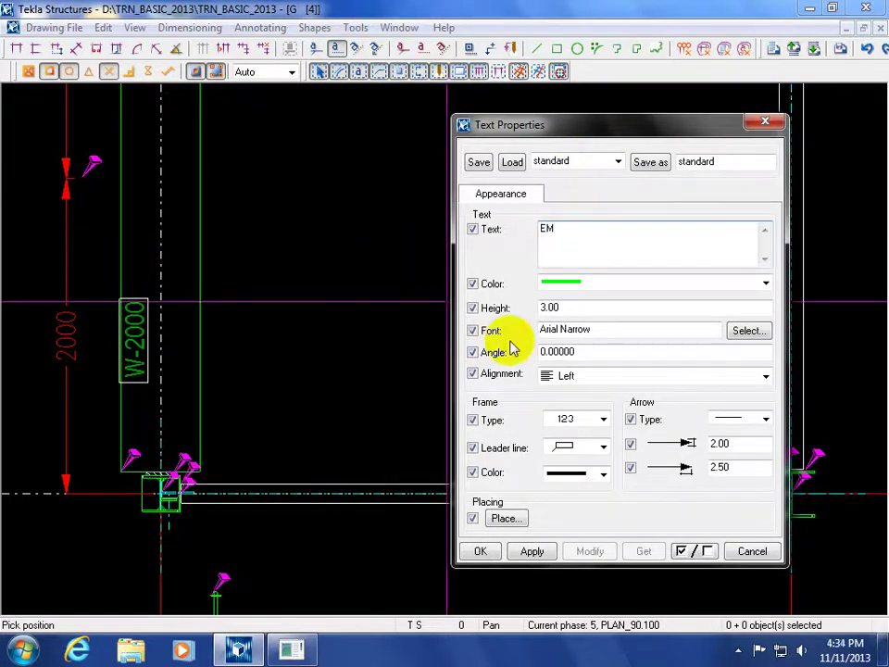
{"action": "left_click", "coordinate": [533, 551]}
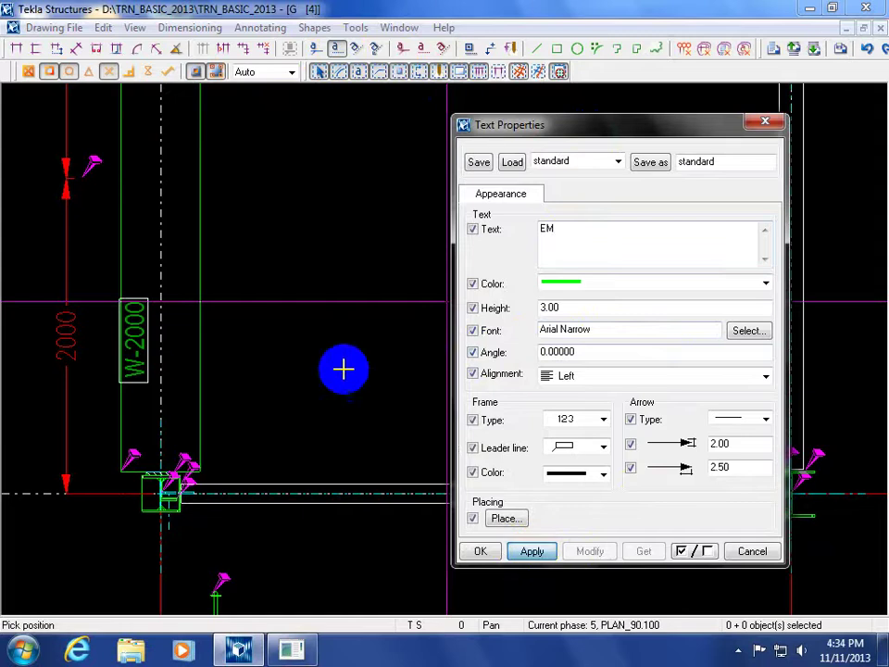
Place six EM texts in the open area beside the W-2000 beam and end the command.
{"action": "left_click", "coordinate": [236, 408]}
{"action": "left_click", "coordinate": [264, 389]}
{"action": "left_click", "coordinate": [270, 279]}
{"action": "left_click", "coordinate": [329, 222]}
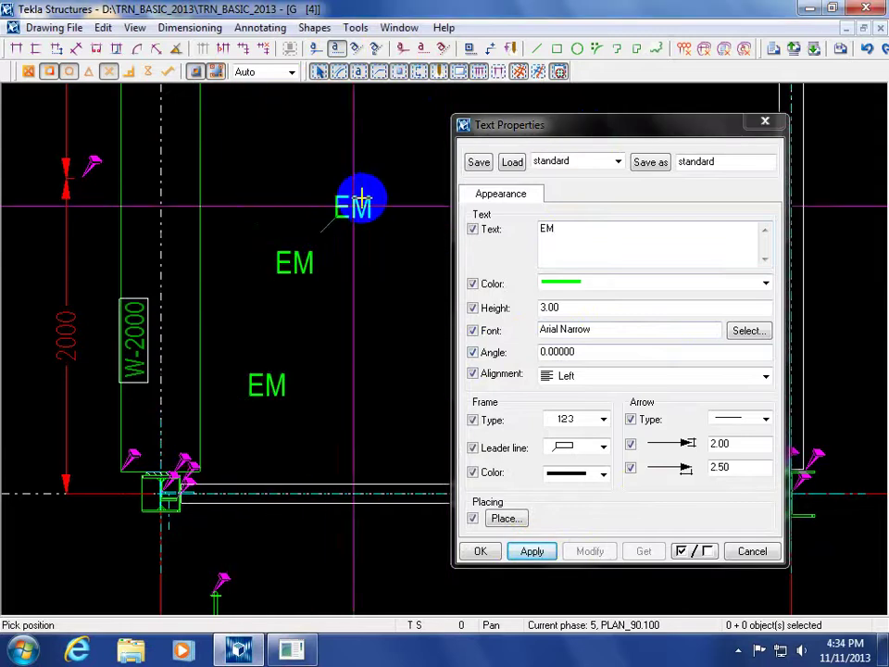
{"action": "left_click", "coordinate": [362, 197]}
{"action": "left_click", "coordinate": [301, 153]}
{"action": "left_click", "coordinate": [263, 216]}
{"action": "right_click", "coordinate": [374, 304]}
{"action": "key", "text": "Escape"}
Delete all six EM texts beside the W-2000 beam.
{"action": "scroll", "coordinate": [278, 338], "scroll_direction": "down", "scroll_amount": 2}
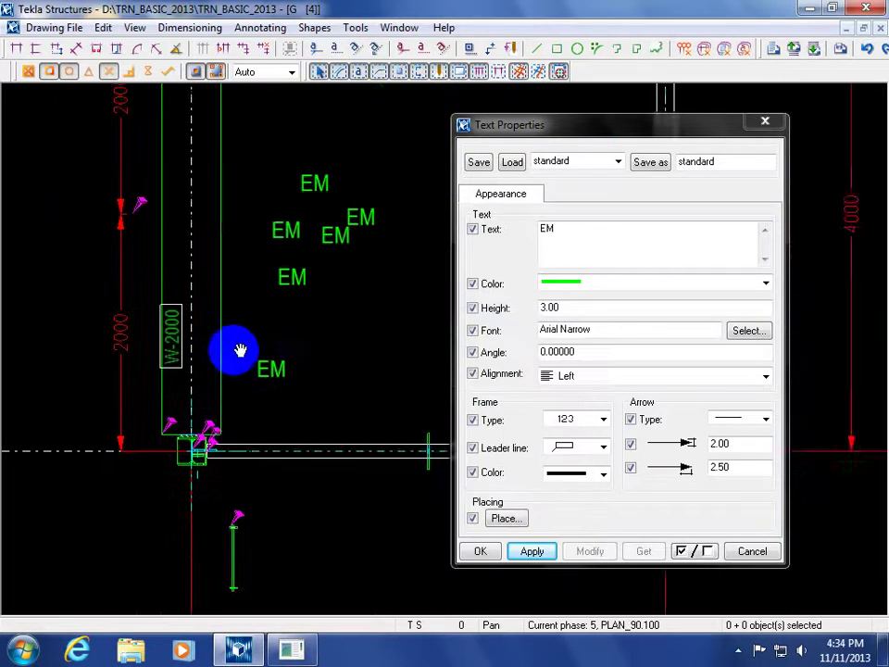
{"action": "mouse_move", "coordinate": [198, 357]}
{"action": "left_mouse_down"}
{"action": "mouse_move", "coordinate": [404, 196]}
{"action": "mouse_move", "coordinate": [403, 221]}
{"action": "left_mouse_up"}
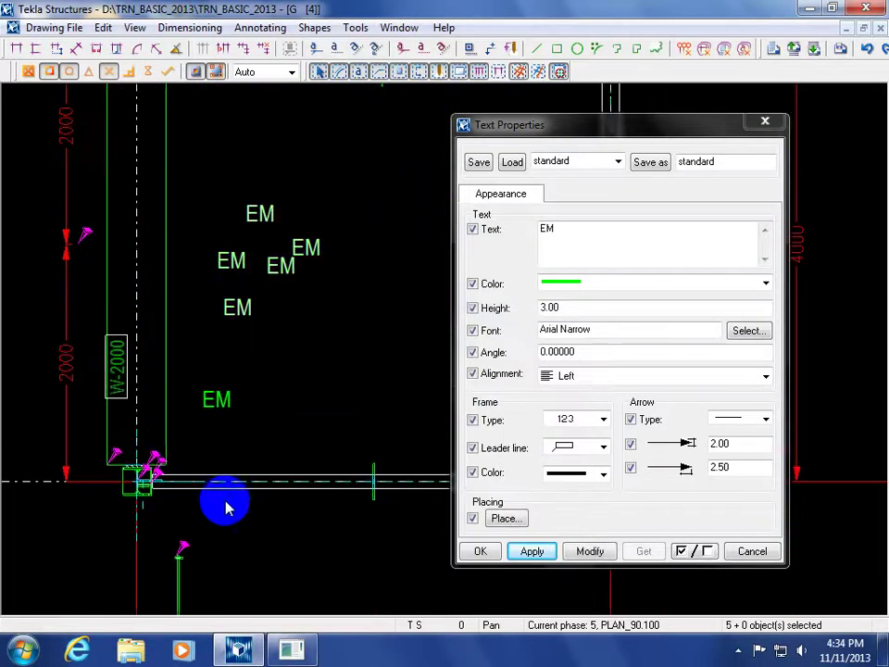
{"action": "key", "text": "Delete"}
{"action": "left_click", "coordinate": [222, 399]}
{"action": "key", "text": "Delete"}
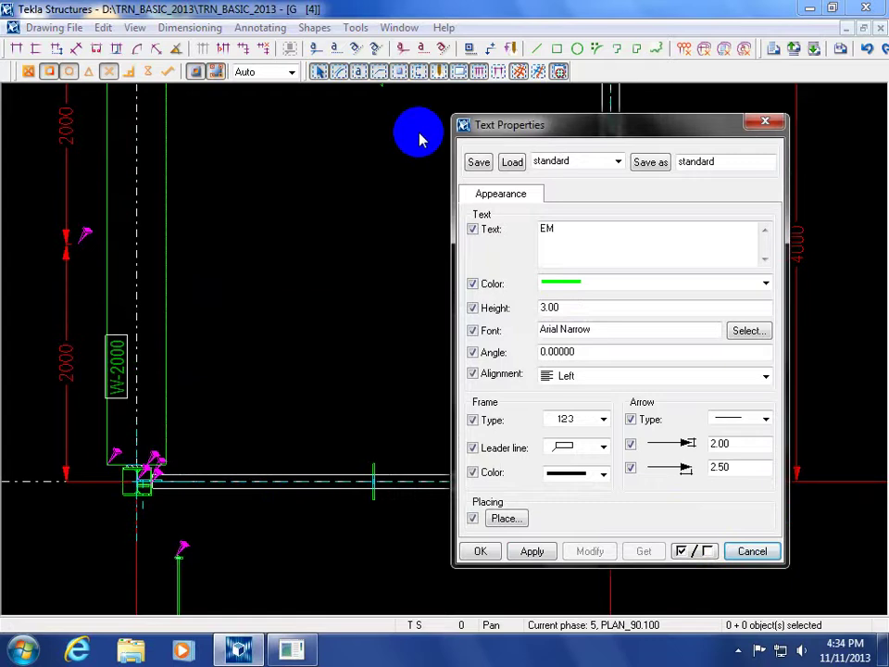
Place an EM text with a leader line pointing to the lower end of the W-2000 beam and close the text properties.
{"action": "left_click", "coordinate": [315, 48]}
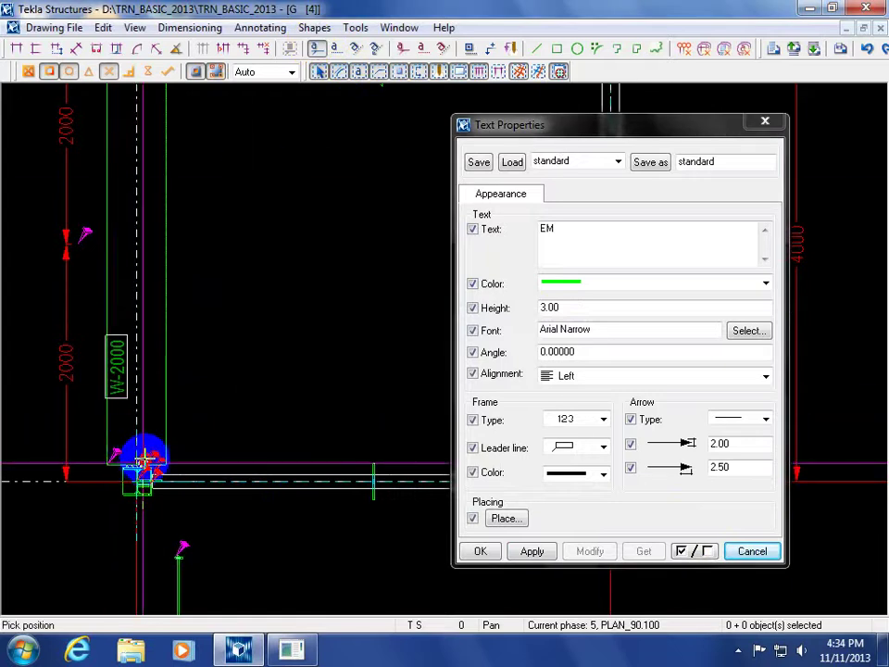
{"action": "left_click", "coordinate": [145, 458]}
{"action": "left_click", "coordinate": [214, 358]}
{"action": "right_click", "coordinate": [308, 339]}
{"action": "left_click", "coordinate": [342, 343]}
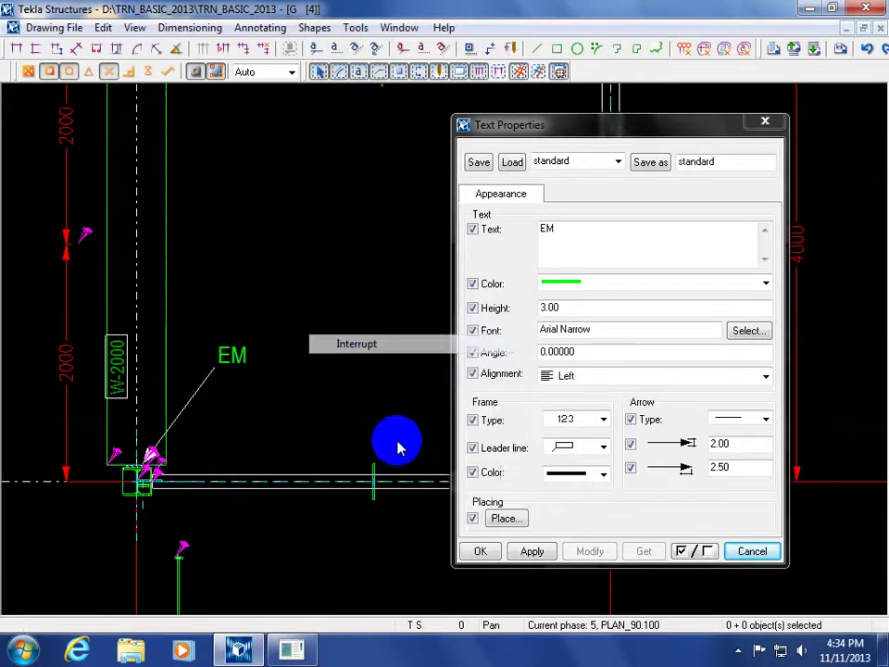
{"action": "left_click", "coordinate": [750, 552]}
Set the EM note's leader arrow height to 1.00 and length to 3.00 and modify the note.
{"action": "scroll", "coordinate": [155, 500], "scroll_direction": "up", "scroll_amount": 5}
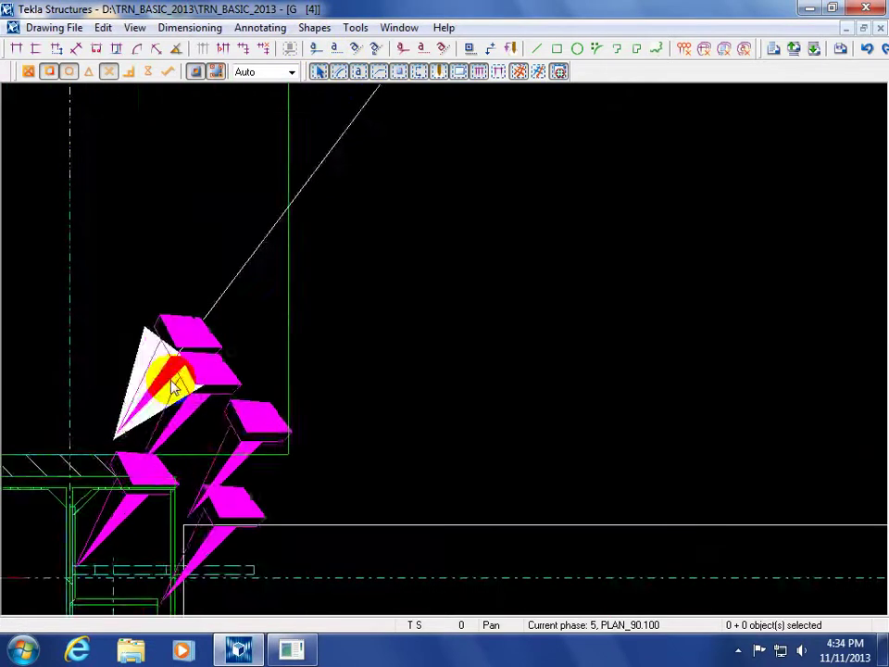
{"action": "scroll", "coordinate": [175, 387], "scroll_direction": "down", "scroll_amount": 5}
{"action": "double_click", "coordinate": [328, 206]}
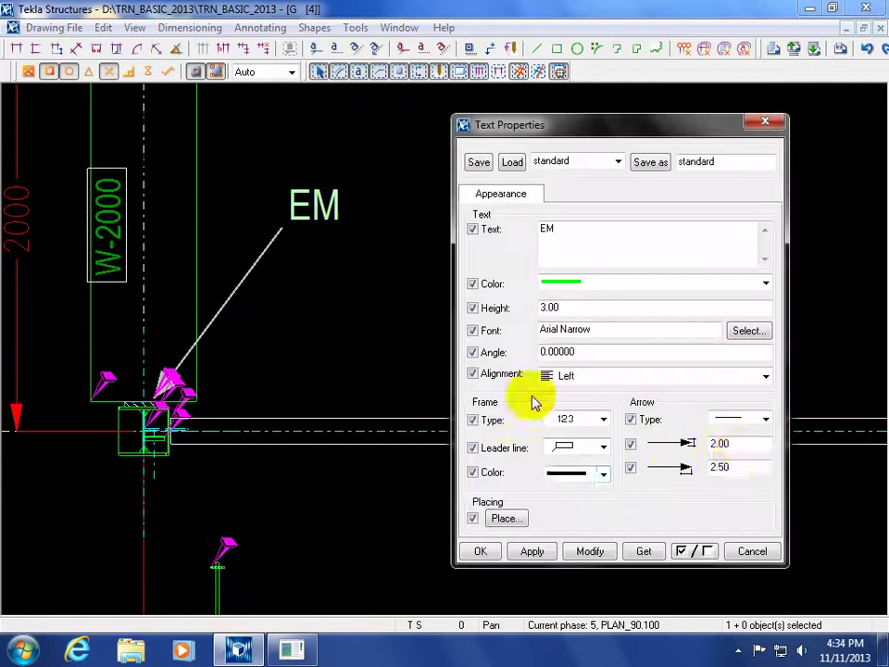
{"action": "left_click", "coordinate": [657, 449]}
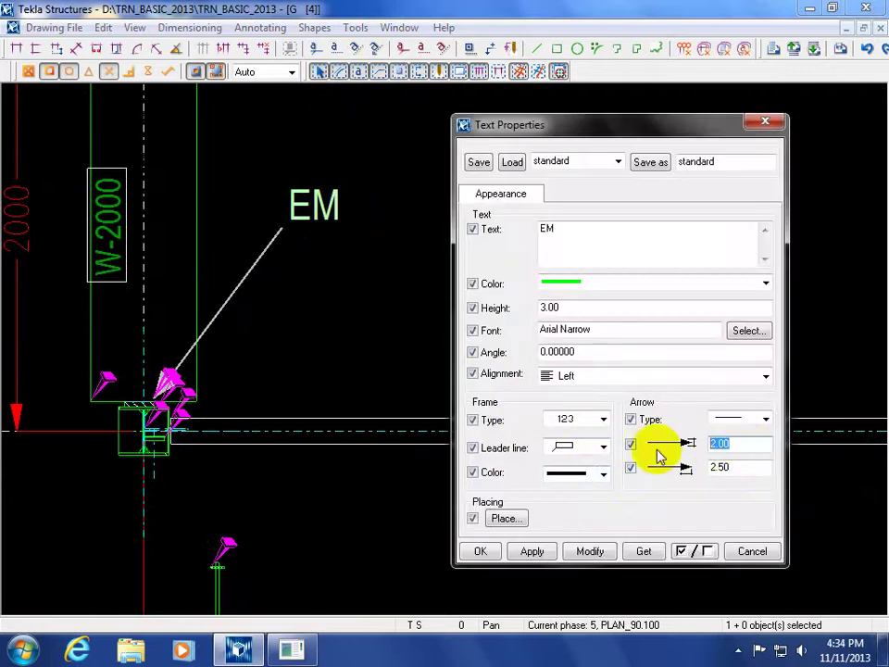
{"action": "type", "text": "1.00"}
{"action": "left_click", "coordinate": [724, 467]}
{"action": "type", "text": "3"}
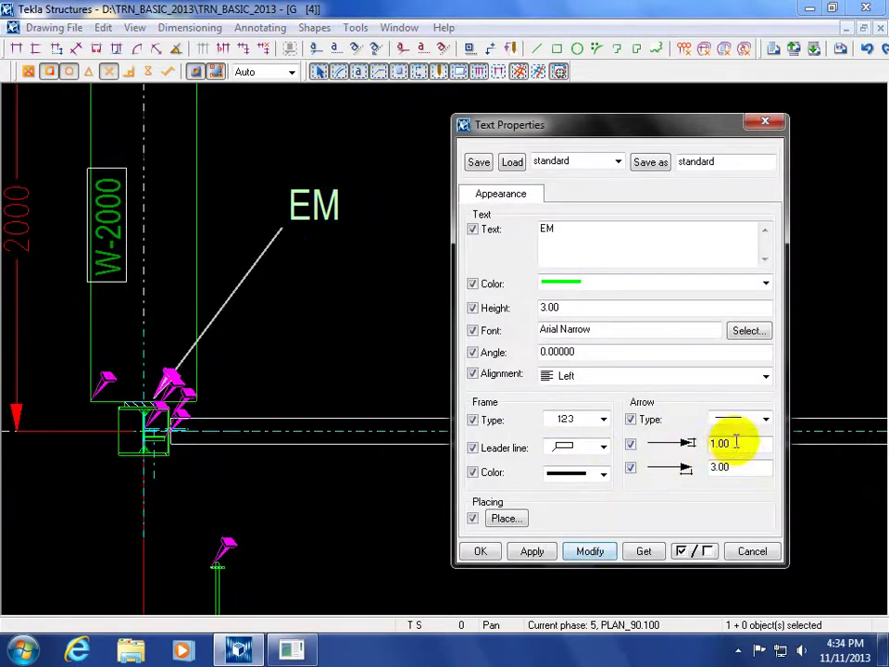
Set the EM note's arrow height to 5.00 and length to 15.00, modify it and move the text farther from the beam end.
{"action": "left_click_drag", "start_coordinate": [720, 443], "coordinate": [639, 447]}
{"action": "type", "text": "5"}
{"action": "left_click_drag", "start_coordinate": [737, 468], "coordinate": [653, 469]}
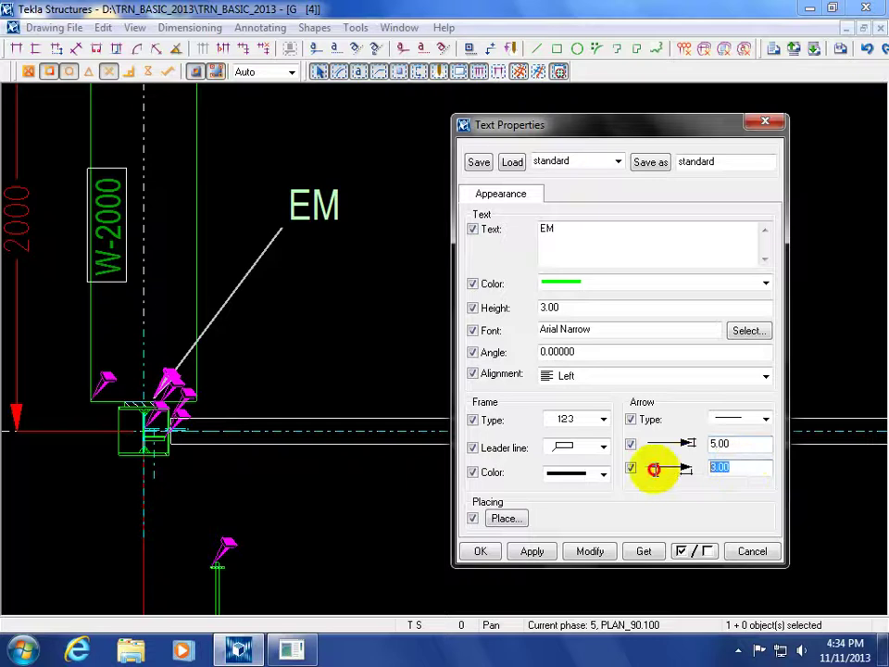
{"action": "type", "text": "15"}
{"action": "left_click", "coordinate": [589, 550]}
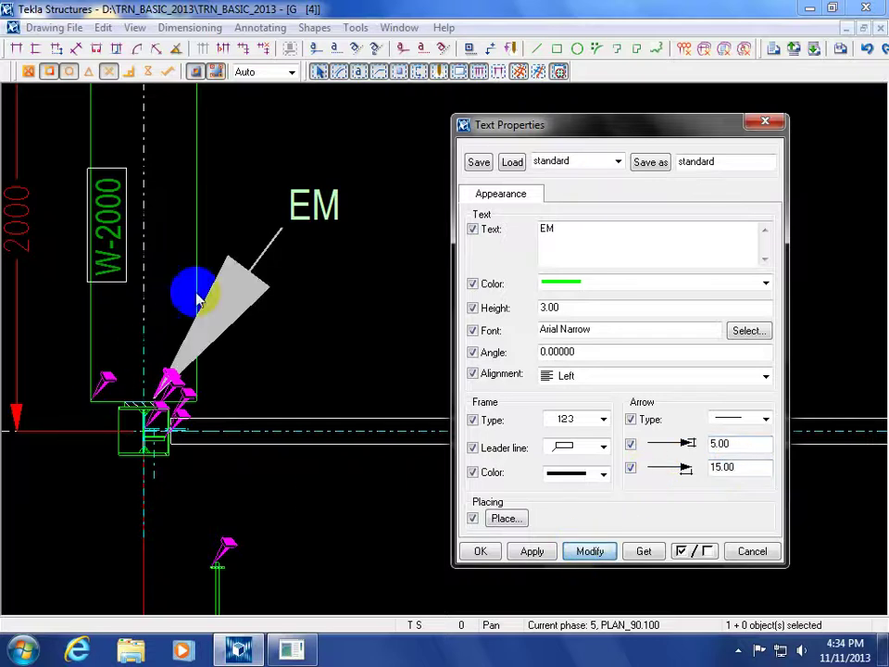
{"action": "mouse_move", "coordinate": [302, 219]}
{"action": "left_mouse_down"}
{"action": "mouse_move", "coordinate": [357, 117]}
{"action": "mouse_move", "coordinate": [365, 120]}
{"action": "left_mouse_up"}
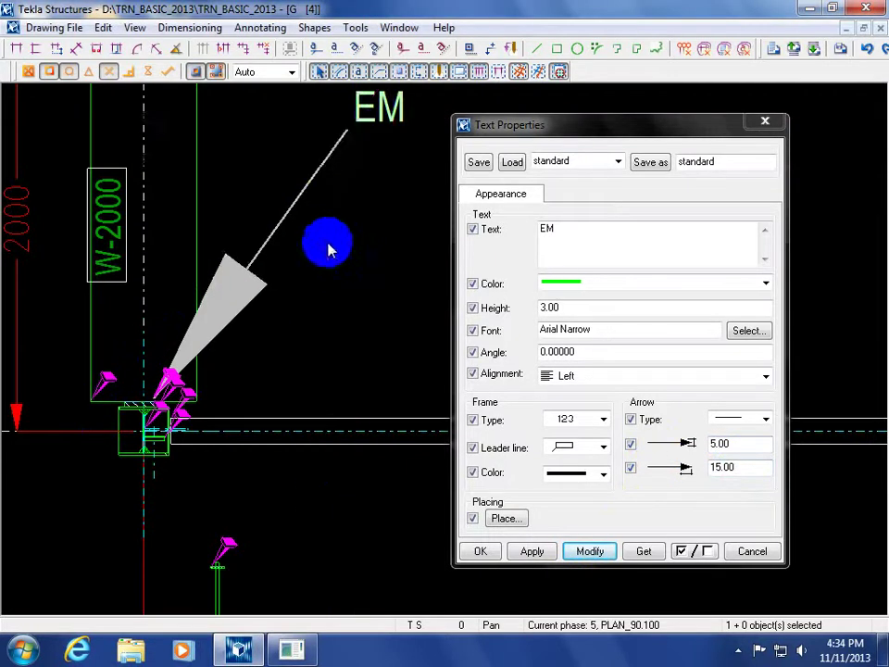
Change the EM note's frame type to an underline, modify it and reposition the text above the arrow.
{"action": "scroll", "coordinate": [325, 276], "scroll_direction": "down", "scroll_amount": 1}
{"action": "middle_click_drag", "start_coordinate": [325, 276], "coordinate": [196, 381]}
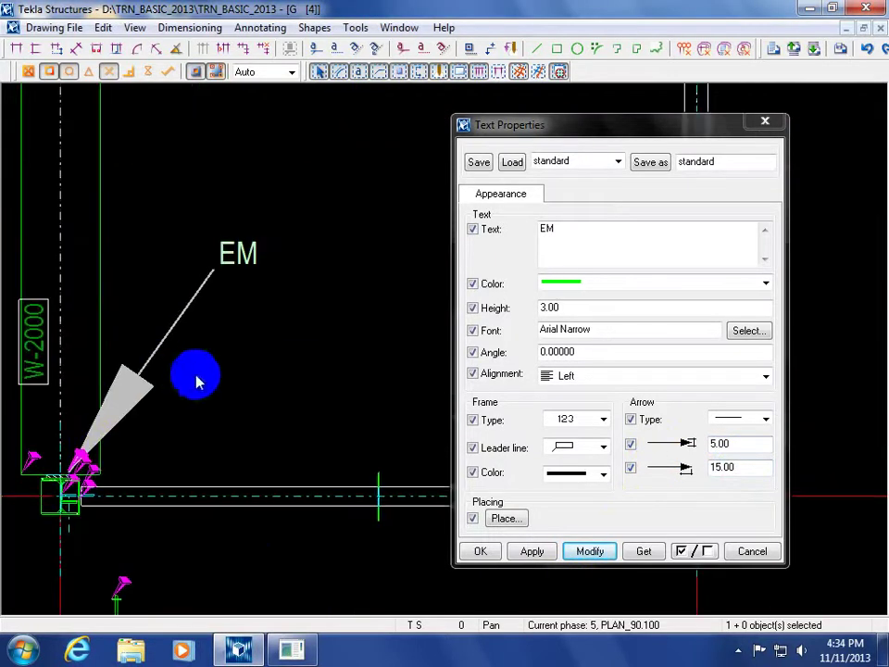
{"action": "left_click", "coordinate": [603, 421]}
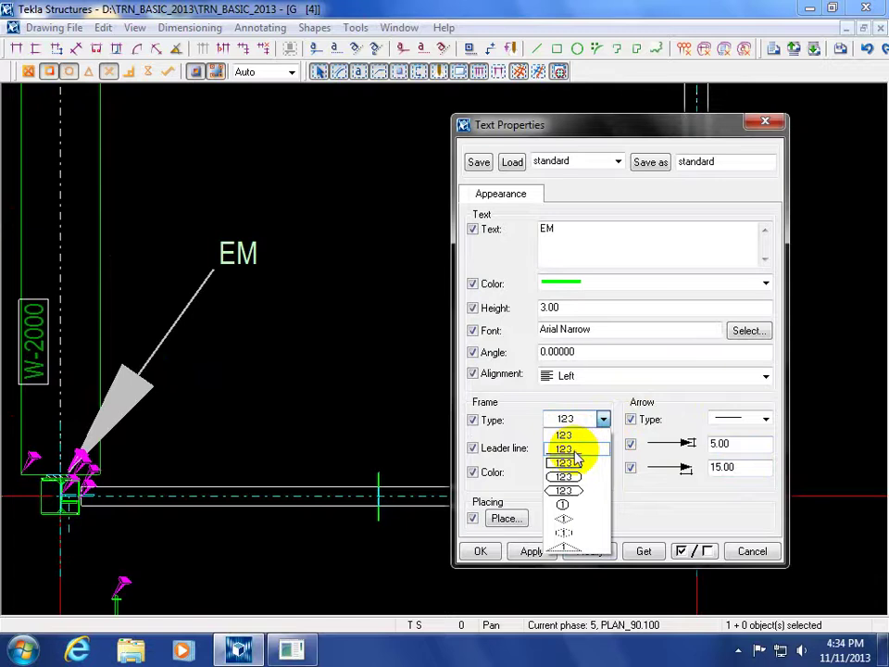
{"action": "left_click", "coordinate": [567, 449]}
{"action": "left_click_drag", "start_coordinate": [214, 260], "coordinate": [297, 276]}
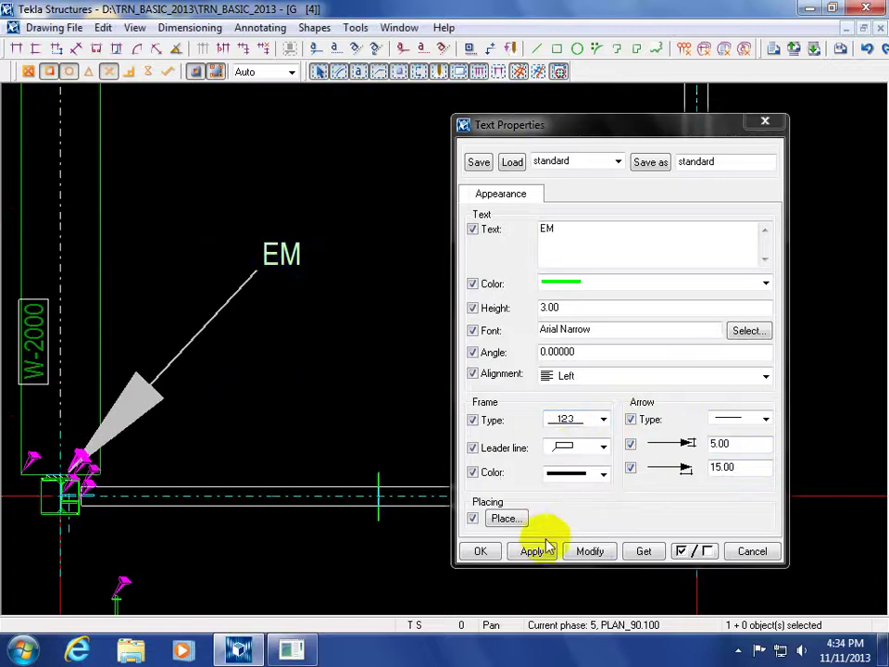
{"action": "left_click", "coordinate": [576, 549]}
{"action": "left_click", "coordinate": [362, 453]}
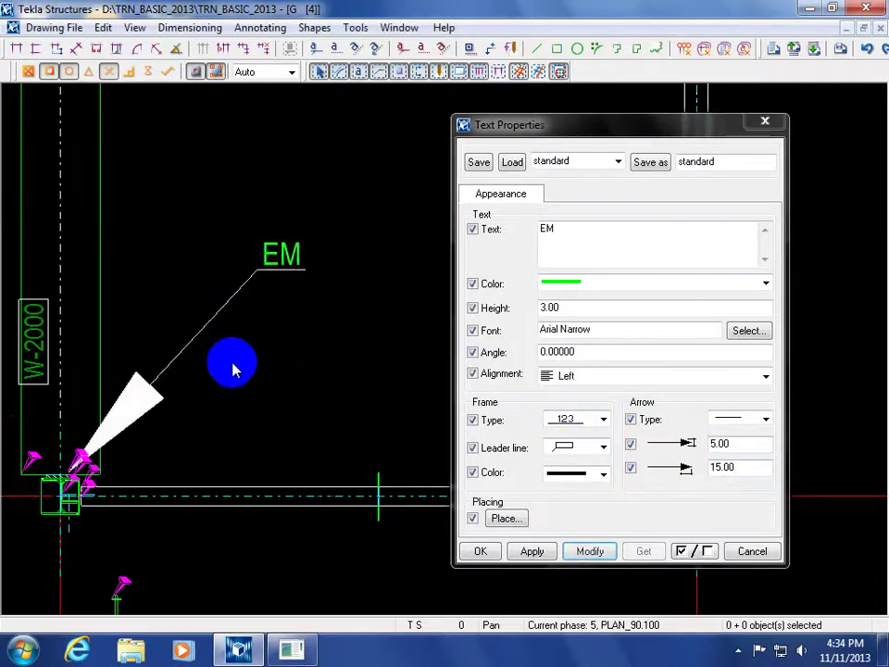
{"action": "left_click", "coordinate": [125, 417]}
{"action": "scroll", "coordinate": [297, 274], "scroll_direction": "up", "scroll_amount": 5}
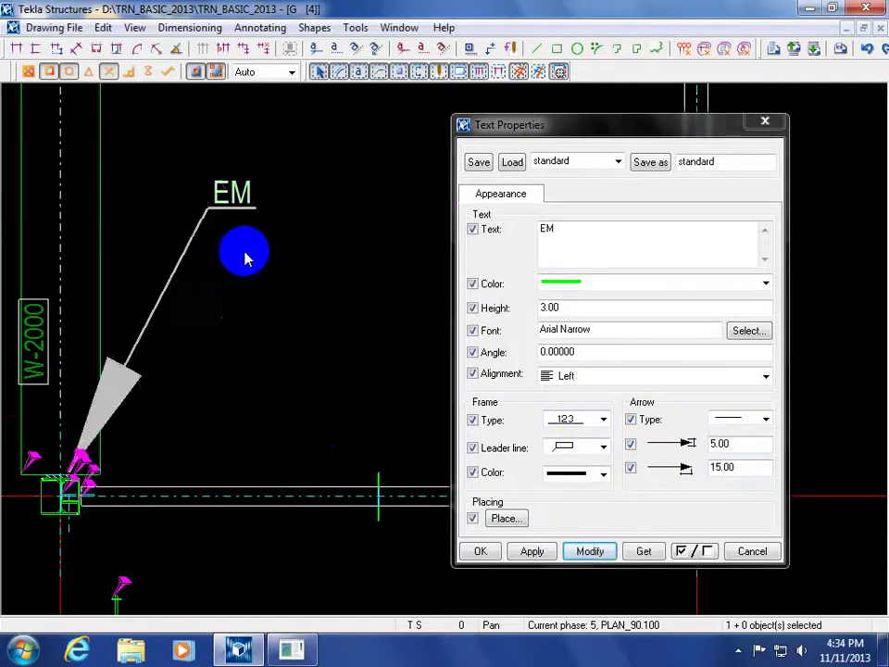
Try to move the EM note's leader arrow onto the W-2000 beam's centerline and undo the move.
{"action": "left_click", "coordinate": [192, 295]}
{"action": "scroll", "coordinate": [232, 358], "scroll_direction": "down", "scroll_amount": 4}
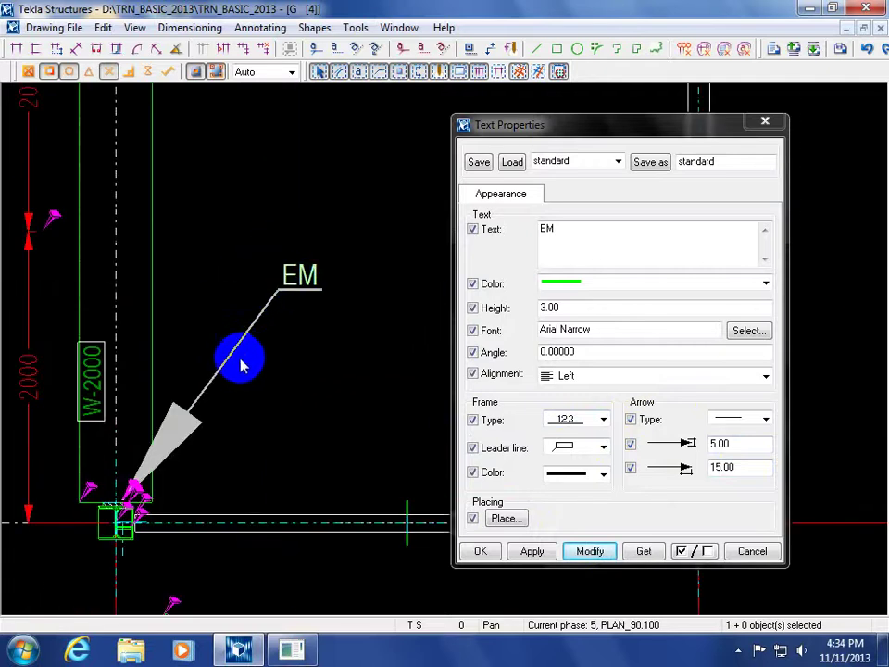
{"action": "mouse_move", "coordinate": [239, 342]}
{"action": "left_mouse_down"}
{"action": "mouse_move", "coordinate": [283, 375]}
{"action": "mouse_move", "coordinate": [238, 360]}
{"action": "left_mouse_up"}
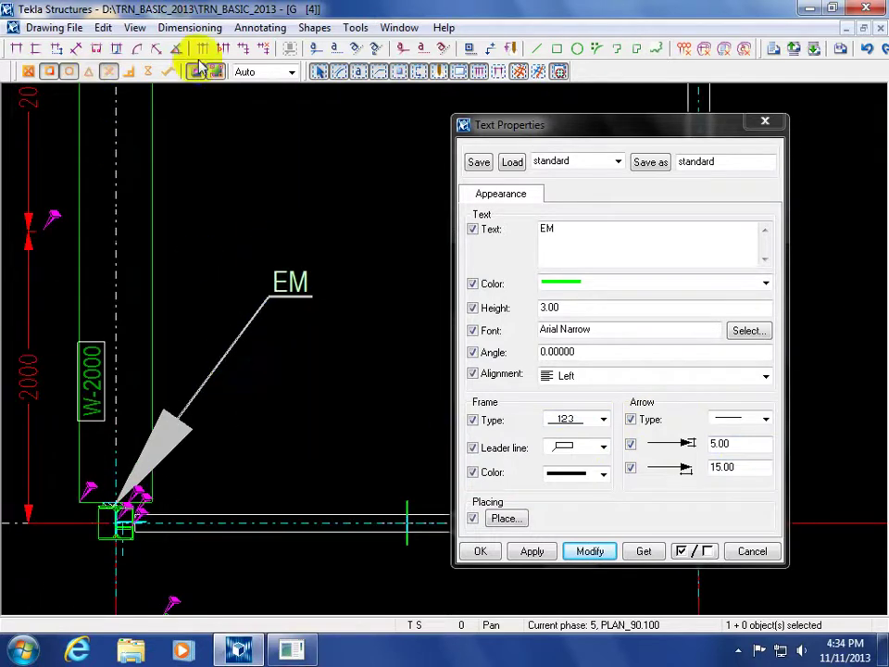
{"action": "left_click", "coordinate": [866, 51]}
{"action": "left_click", "coordinate": [866, 51]}
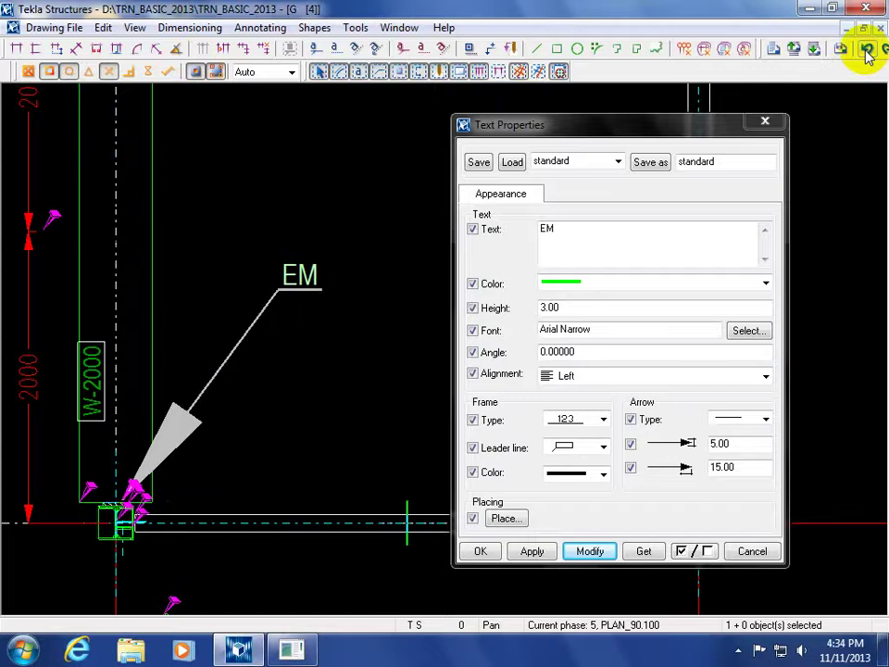
Move the EM text slightly lower and set the note's arrow height to 1.00 and length to 3.00.
{"action": "left_click", "coordinate": [311, 401]}
{"action": "left_click", "coordinate": [297, 257]}
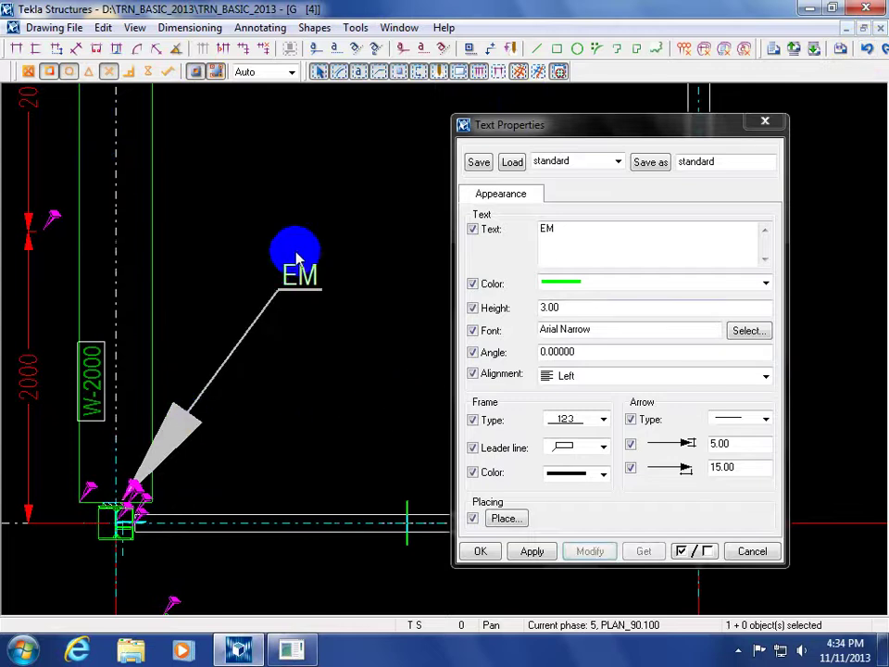
{"action": "left_click_drag", "start_coordinate": [300, 276], "coordinate": [293, 342]}
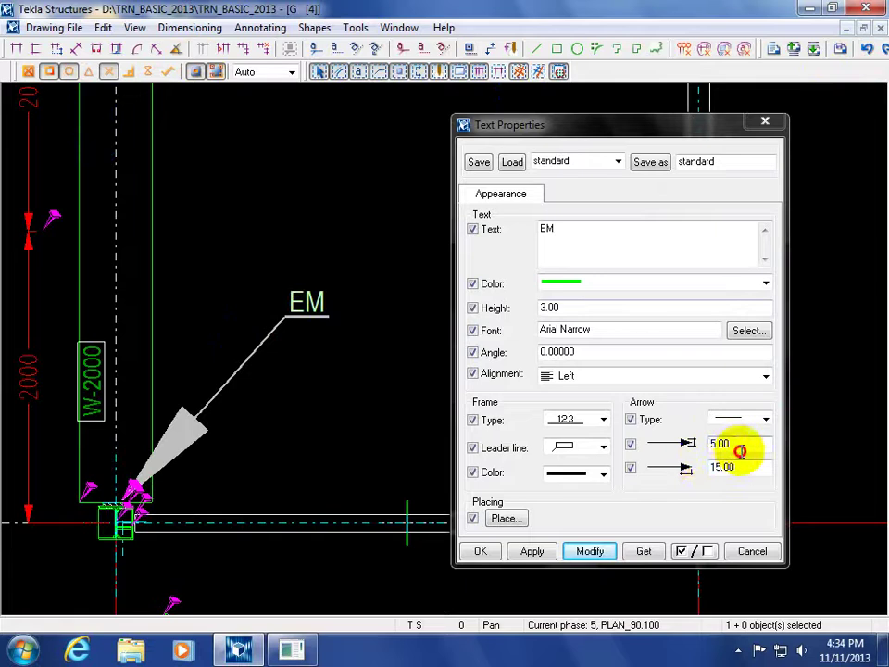
{"action": "double_click", "coordinate": [740, 451]}
{"action": "double_click", "coordinate": [740, 470]}
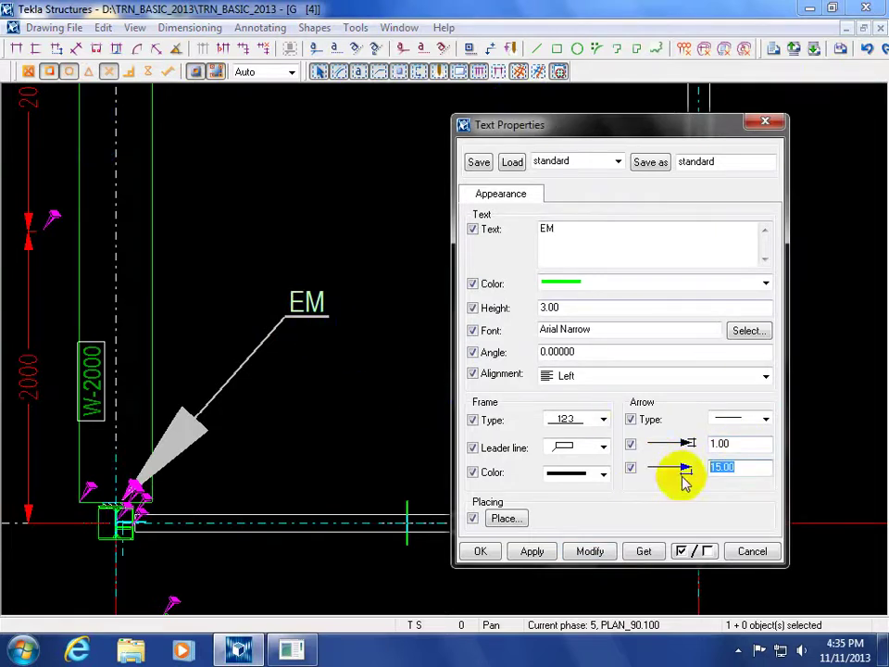
{"action": "type", "text": "3"}
{"action": "left_click", "coordinate": [590, 551]}
Try to lengthen the EM note's underline by adding trailing spaces after the text and modifying the note.
{"action": "left_click", "coordinate": [312, 303]}
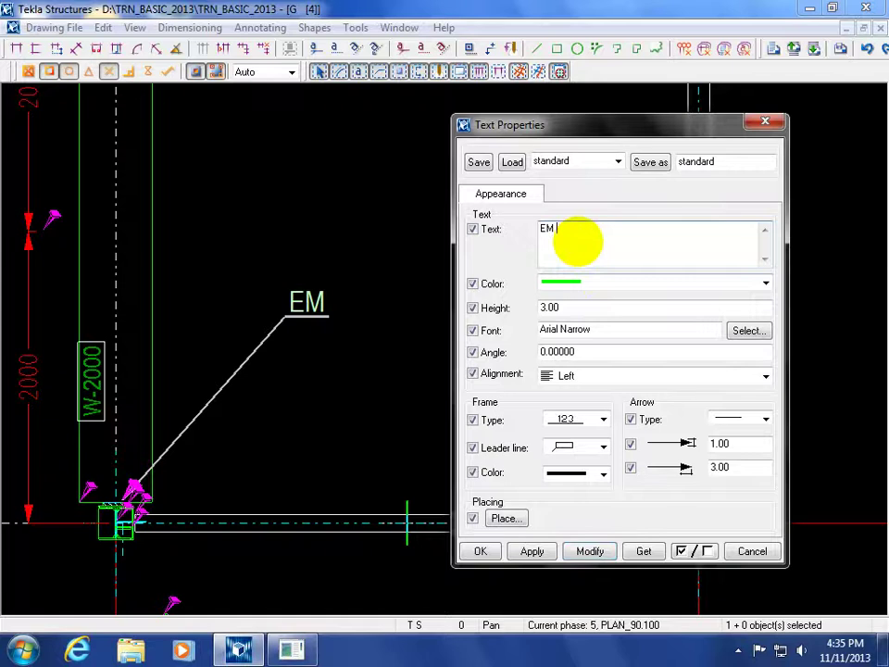
{"action": "left_click", "coordinate": [616, 580]}
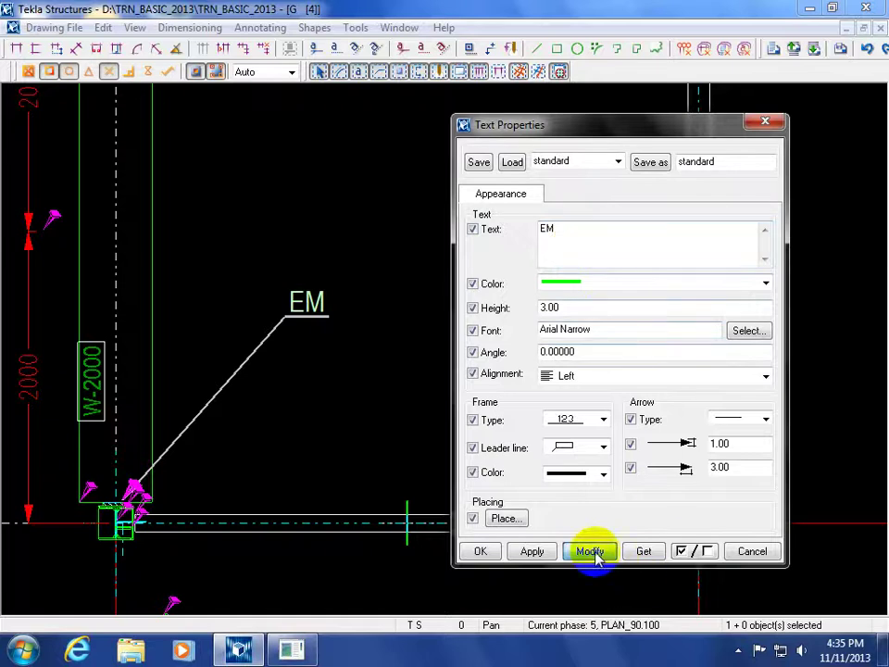
{"action": "left_click", "coordinate": [311, 304]}
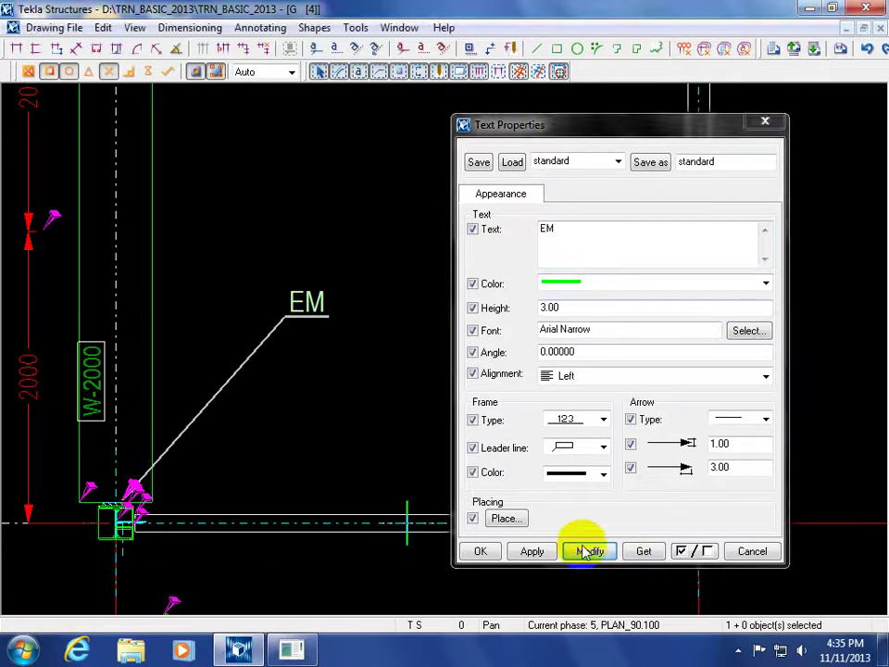
{"action": "left_click", "coordinate": [589, 551]}
{"action": "left_click", "coordinate": [315, 304]}
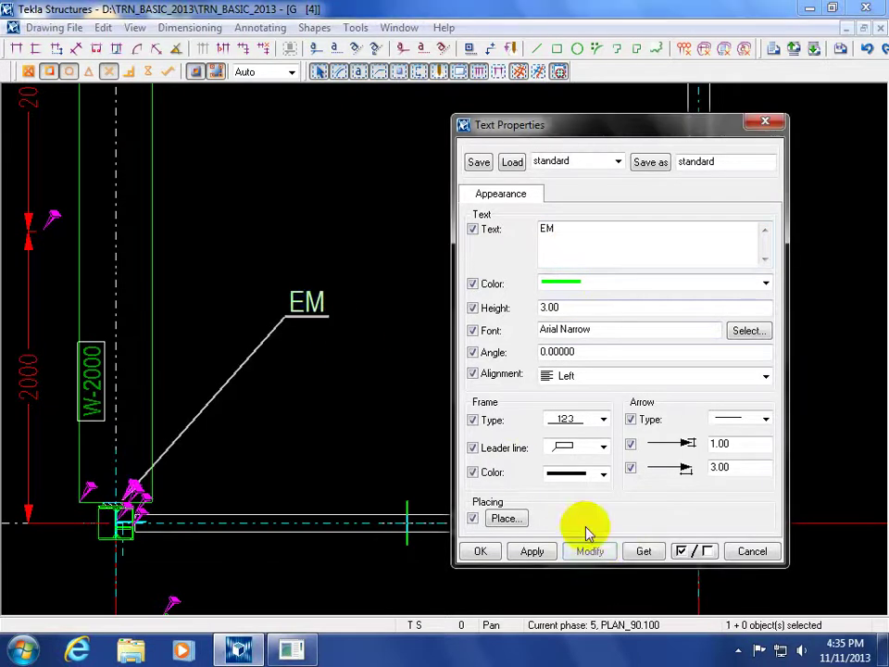
{"action": "left_click", "coordinate": [603, 420]}
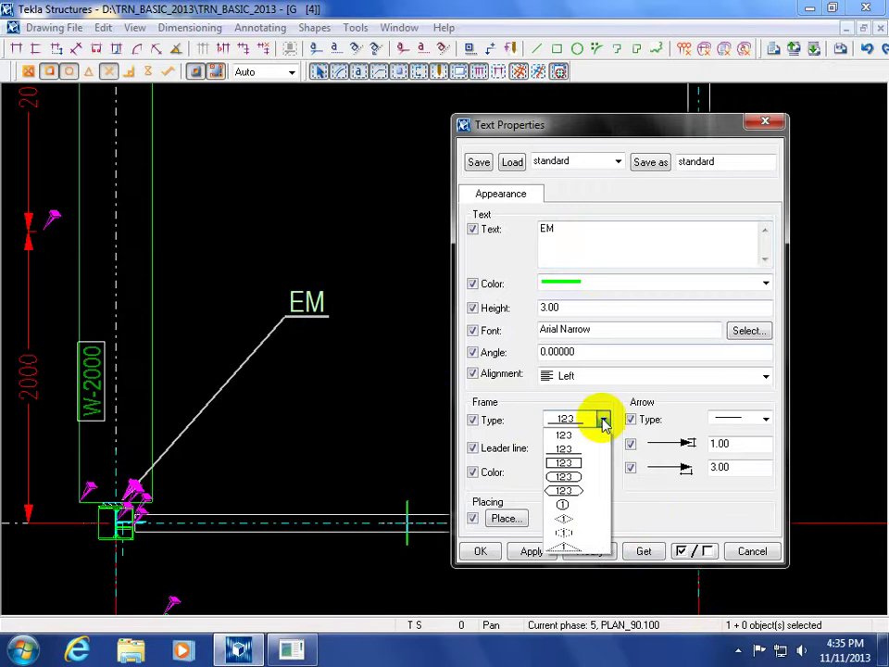
{"action": "left_click", "coordinate": [602, 236]}
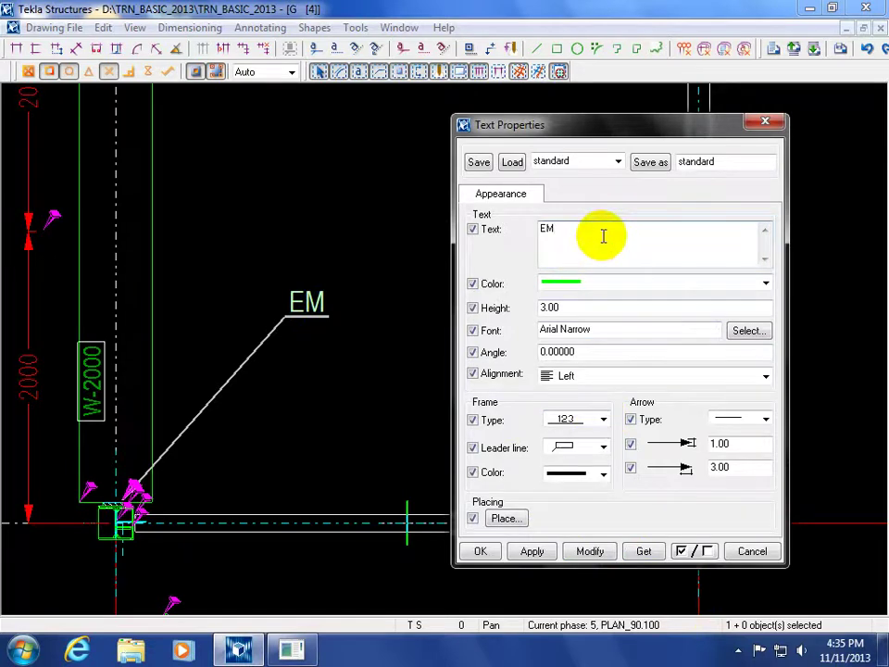
{"action": "left_click", "coordinate": [311, 306]}
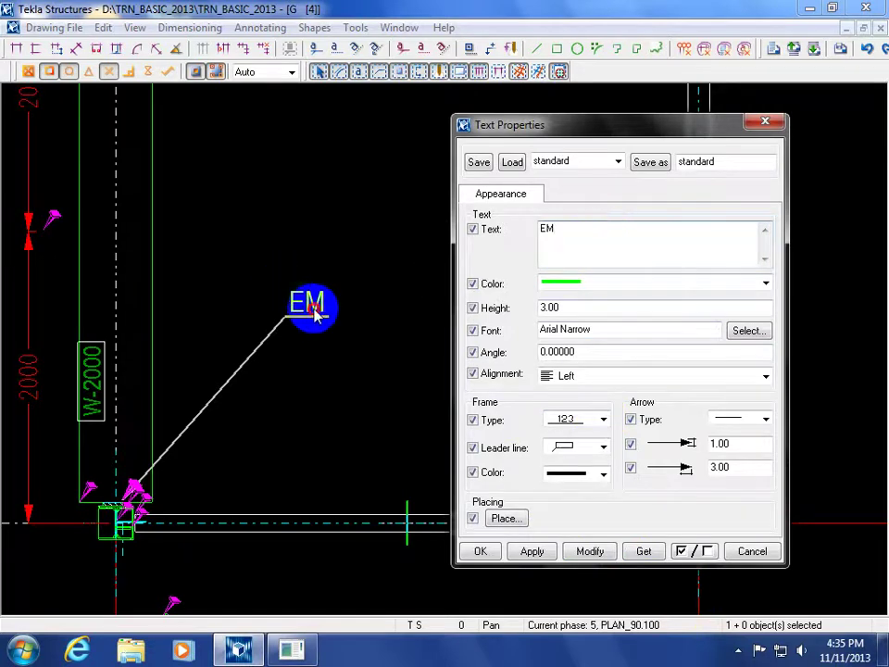
{"action": "left_click", "coordinate": [589, 551]}
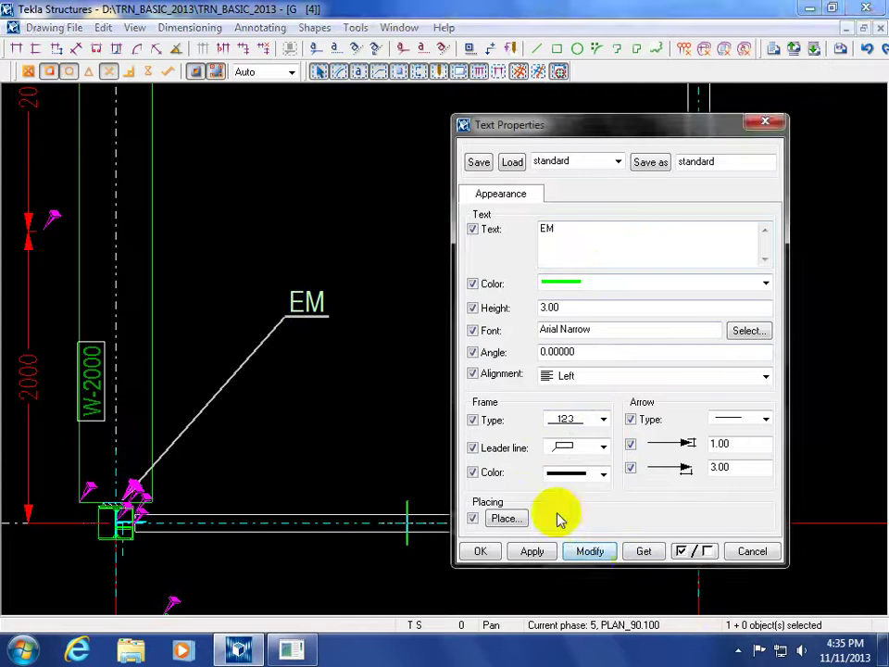
Insert leading spaces before EM to extend the note's underline and modify the note.
{"action": "left_click", "coordinate": [313, 304]}
{"action": "left_click", "coordinate": [596, 240]}
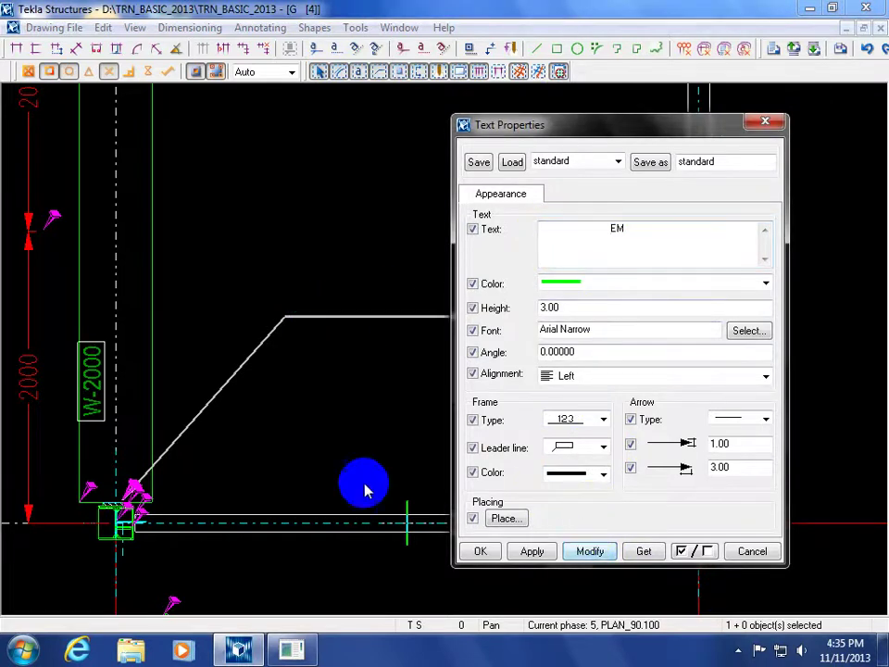
{"action": "middle_click_drag", "start_coordinate": [377, 429], "coordinate": [168, 422]}
{"action": "scroll", "coordinate": [235, 373], "scroll_direction": "down", "scroll_amount": 2}
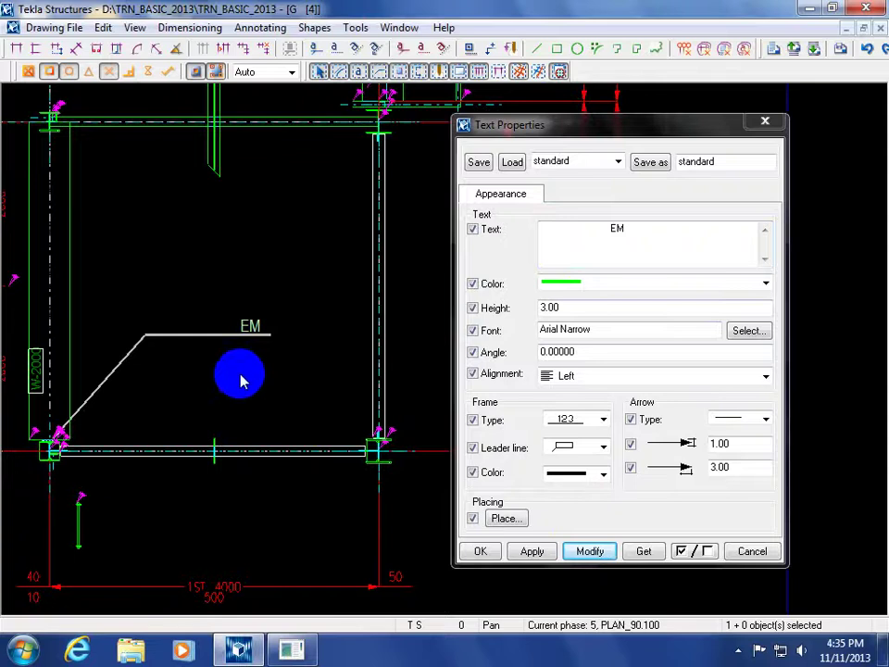
{"action": "scroll", "coordinate": [264, 357], "scroll_direction": "up", "scroll_amount": 3}
{"action": "scroll", "coordinate": [283, 371], "scroll_direction": "down", "scroll_amount": 4}
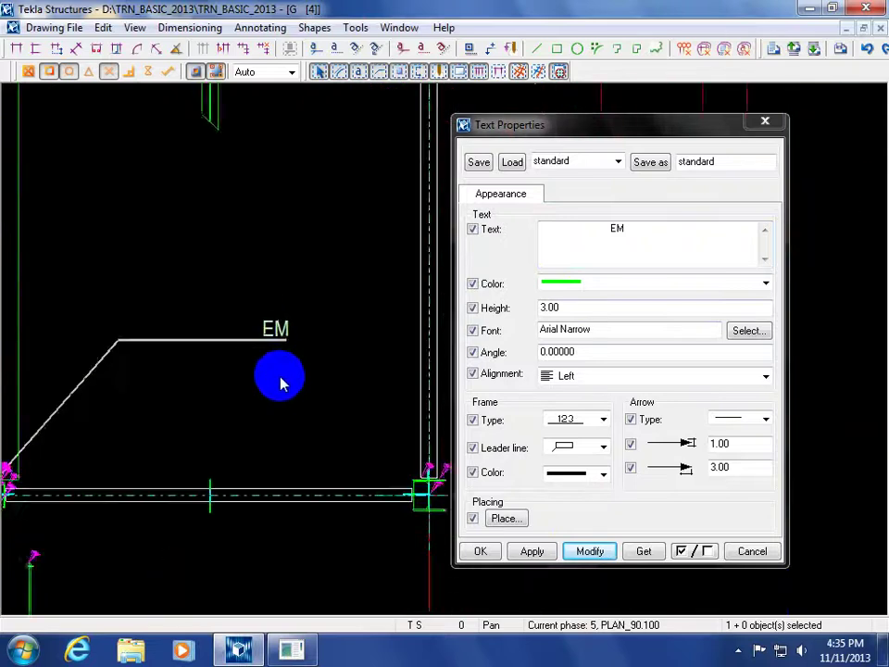
Remove the leading spaces from the EM text, modify the note and deselect it.
{"action": "left_click", "coordinate": [283, 357]}
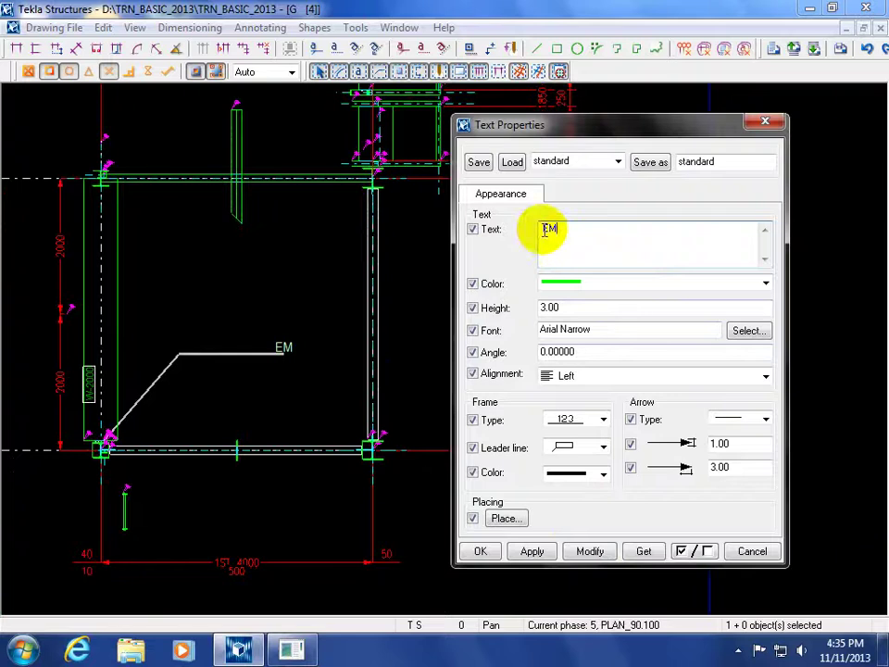
{"action": "left_click", "coordinate": [590, 553]}
{"action": "left_click", "coordinate": [234, 375]}
{"action": "left_click", "coordinate": [222, 374]}
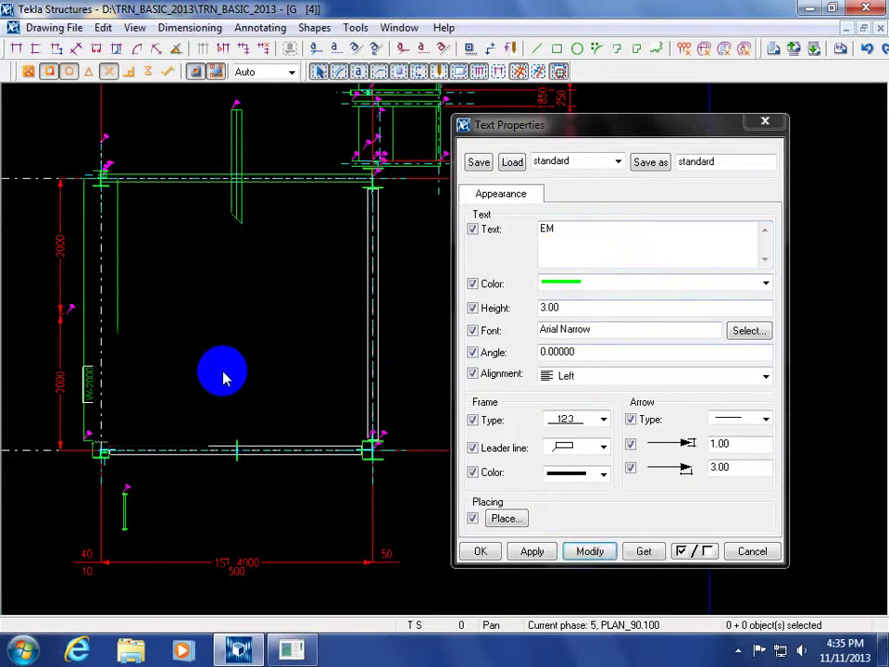
{"action": "scroll", "coordinate": [222, 371], "scroll_direction": "up", "scroll_amount": 2}
{"action": "double_click", "coordinate": [537, 50]}
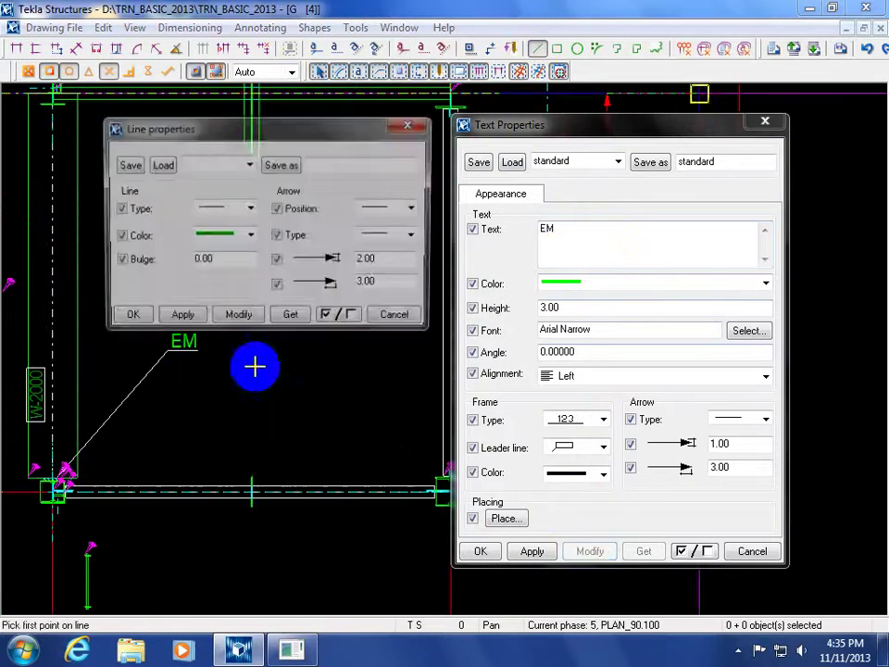
{"action": "left_click", "coordinate": [331, 415]}
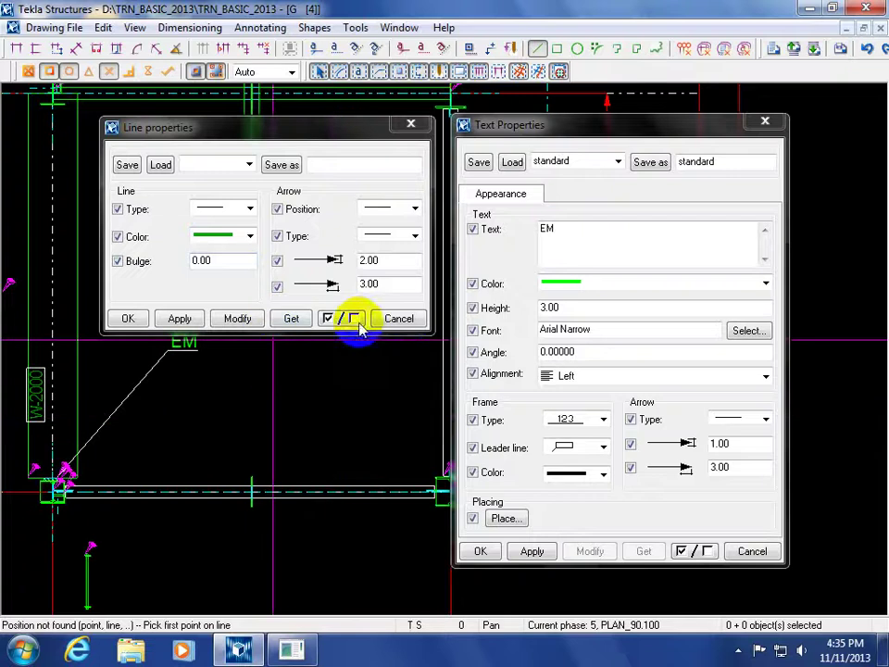
{"action": "left_click", "coordinate": [399, 319]}
{"action": "right_click", "coordinate": [372, 317]}
{"action": "left_click", "coordinate": [402, 324]}
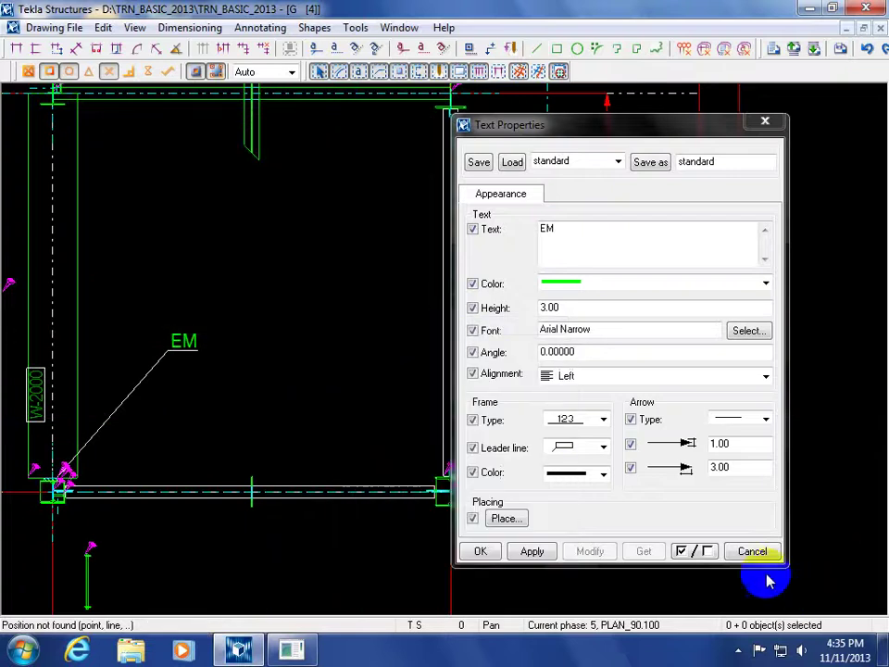
Close the text properties and move the EM text closer to the lower end of the W-2000 beam.
{"action": "left_click", "coordinate": [749, 551]}
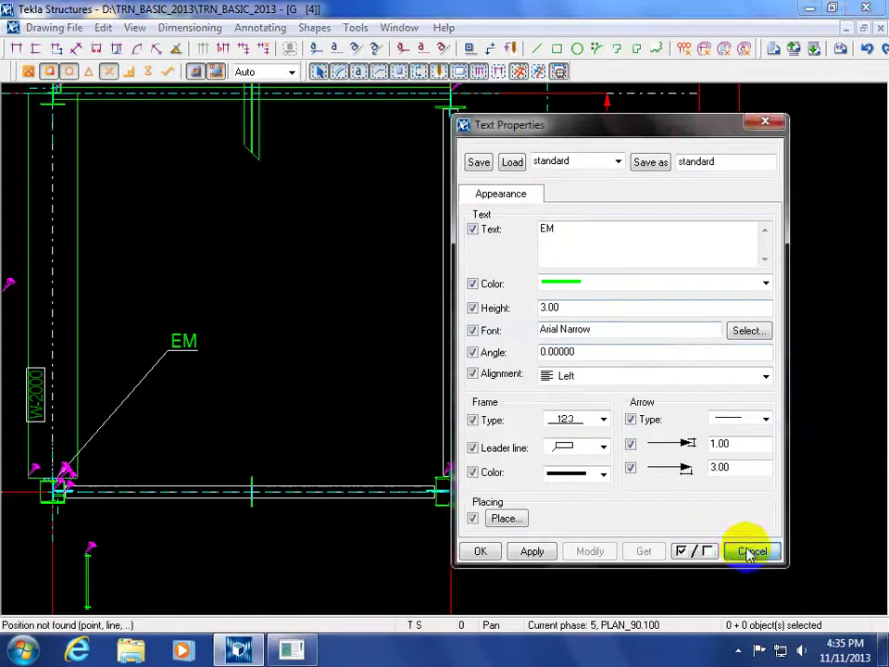
{"action": "scroll", "coordinate": [302, 439], "scroll_direction": "up", "scroll_amount": 2}
{"action": "left_click_drag", "start_coordinate": [332, 384], "coordinate": [278, 467]}
{"action": "left_click", "coordinate": [285, 352]}
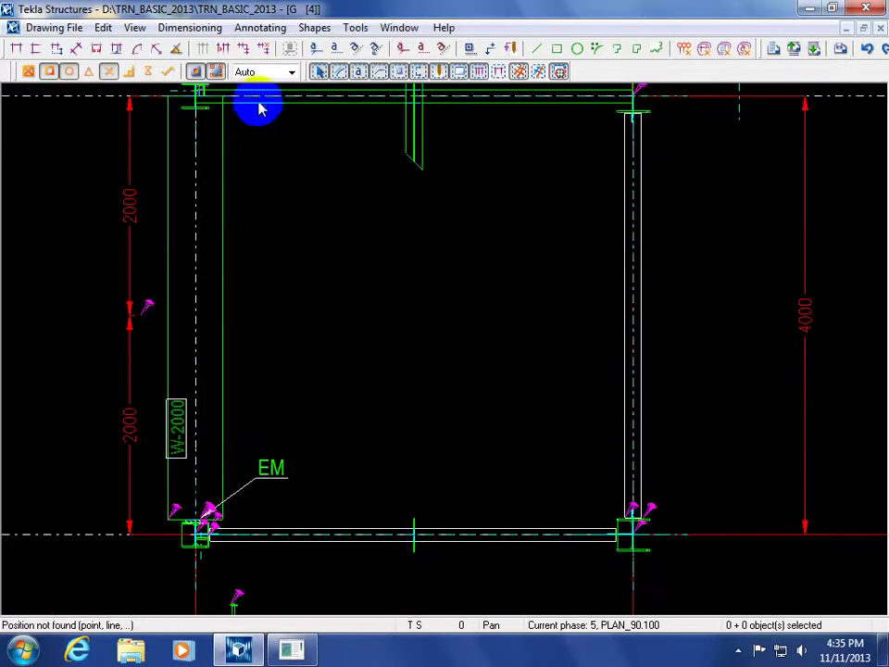
Place a second EM text with a leader line pointing to the upper end of the W-2000 beam.
{"action": "left_click", "coordinate": [318, 72]}
{"action": "scroll", "coordinate": [314, 367], "scroll_direction": "up", "scroll_amount": 4}
{"action": "left_click", "coordinate": [285, 243]}
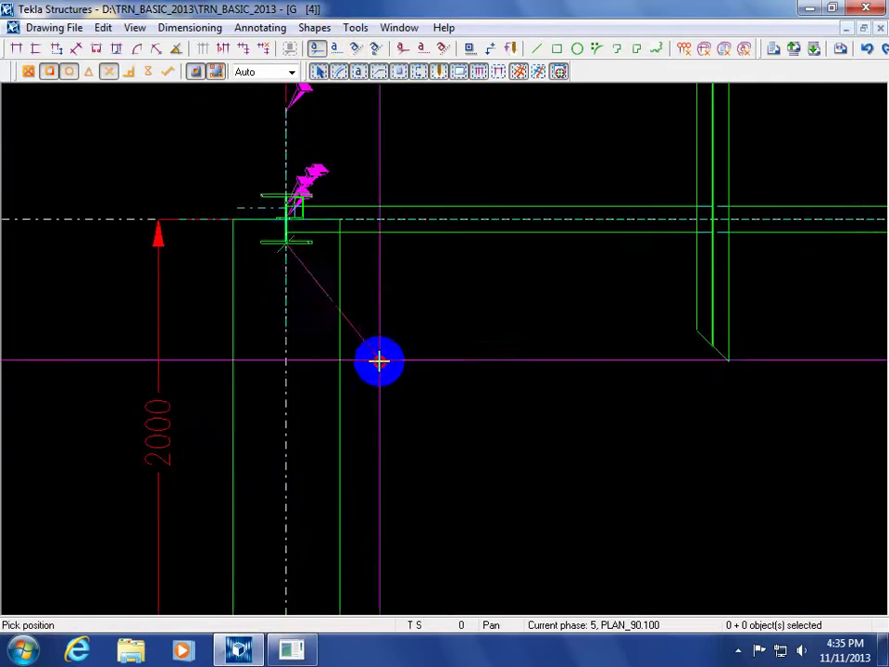
{"action": "left_click", "coordinate": [379, 361]}
{"action": "right_click", "coordinate": [506, 297]}
{"action": "left_click", "coordinate": [528, 307]}
{"action": "double_click", "coordinate": [408, 366]}
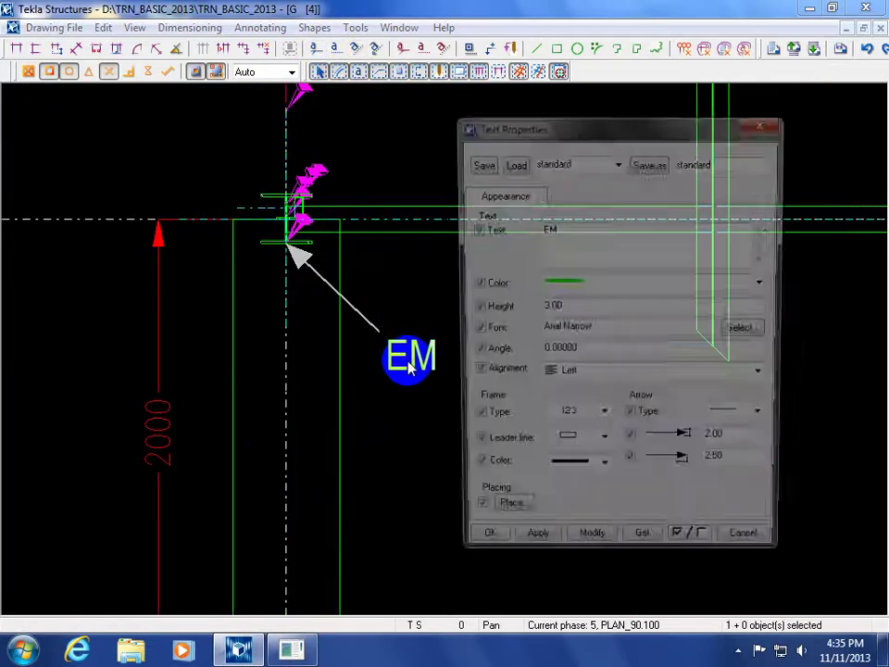
{"action": "left_click", "coordinate": [783, 600]}
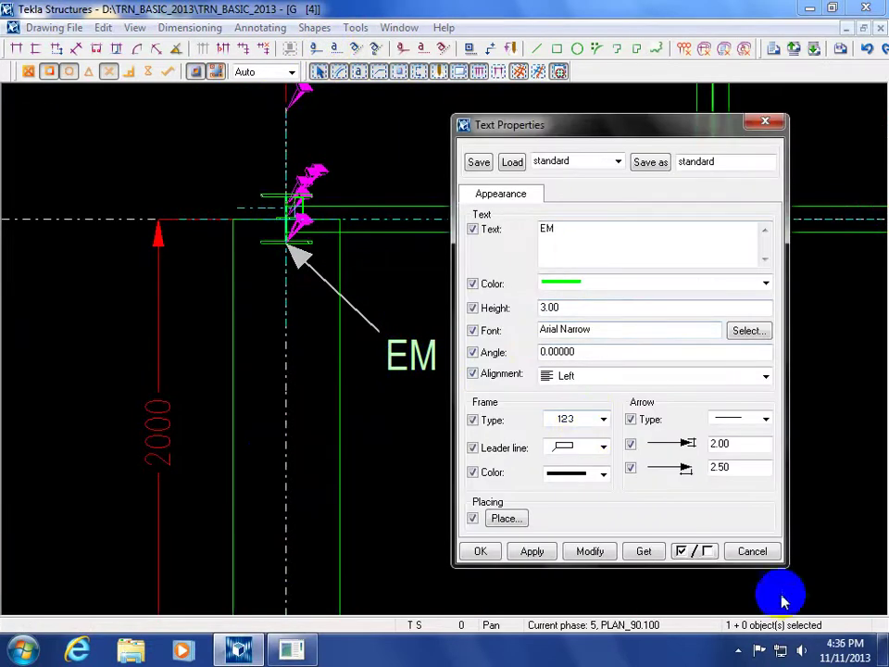
{"action": "left_click", "coordinate": [753, 552]}
Apply the lower EM note's underline frame and 1.00 by 3.00 arrow settings to the upper EM note.
{"action": "scroll", "coordinate": [343, 450], "scroll_direction": "down", "scroll_amount": 5}
{"action": "middle_click_drag", "start_coordinate": [297, 420], "coordinate": [274, 482]}
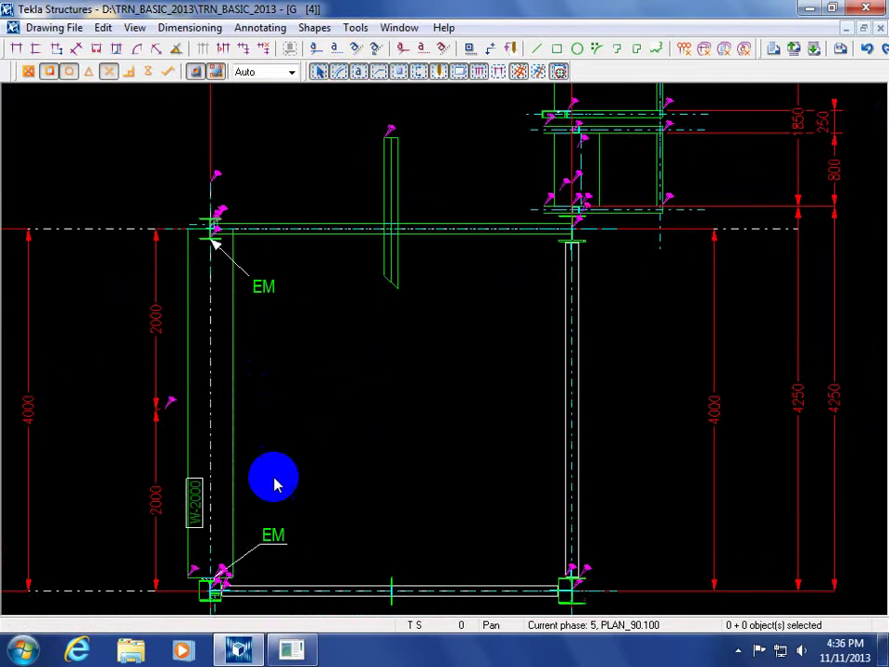
{"action": "double_click", "coordinate": [269, 546]}
{"action": "left_click", "coordinate": [589, 551]}
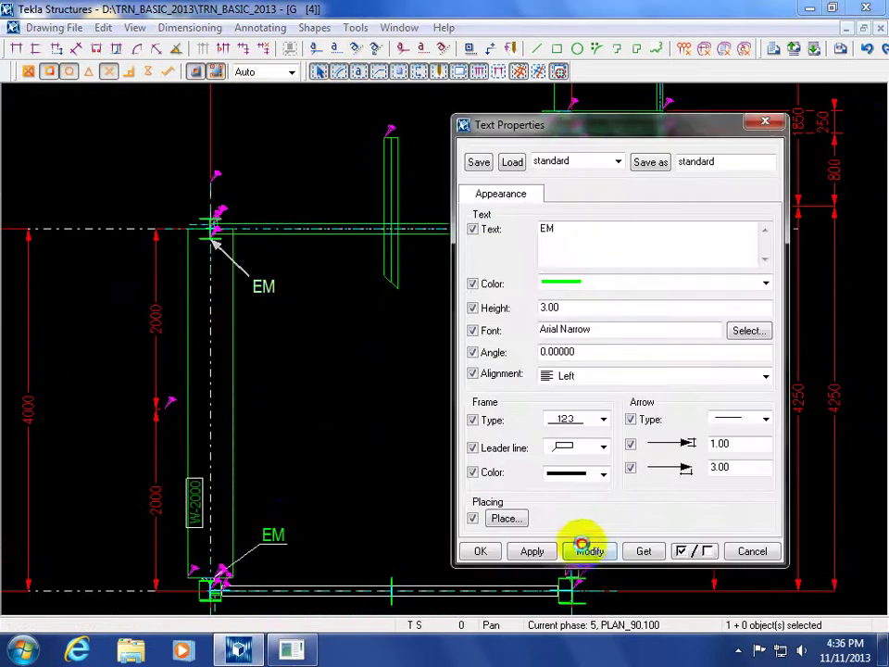
{"action": "left_click", "coordinate": [752, 552]}
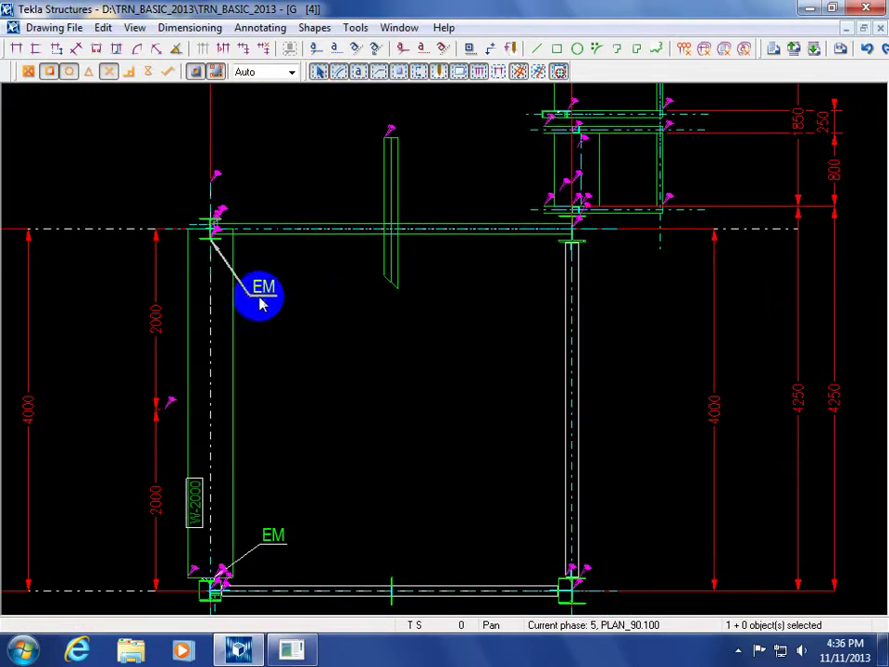
Move the upper EM text outside the W-2000 beam and shift the 2000 dimension chain farther outward to clear it.
{"action": "left_click_drag", "start_coordinate": [279, 290], "coordinate": [252, 228]}
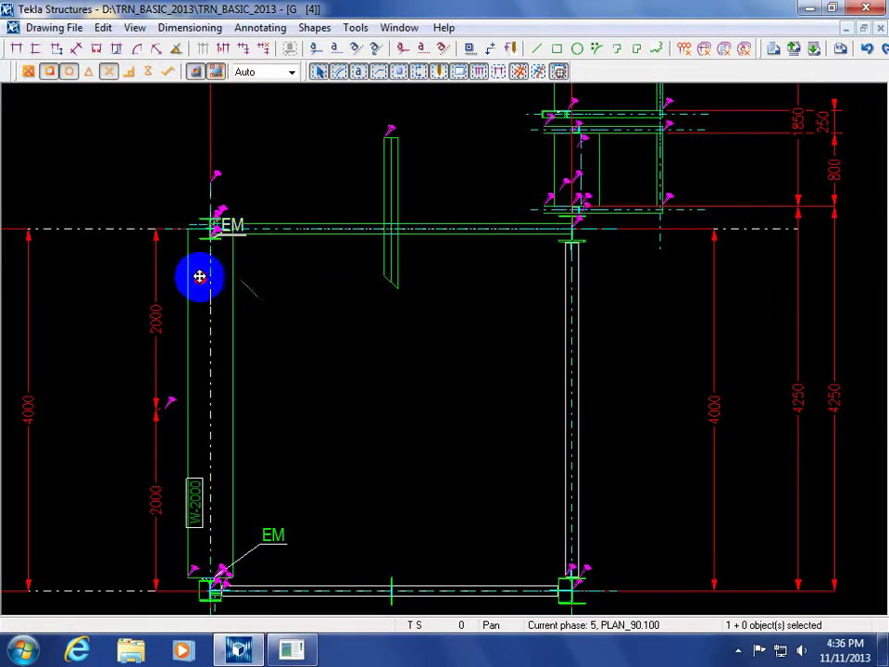
{"action": "left_click_drag", "start_coordinate": [111, 306], "coordinate": [113, 307]}
{"action": "left_click_drag", "start_coordinate": [156, 332], "coordinate": [76, 342]}
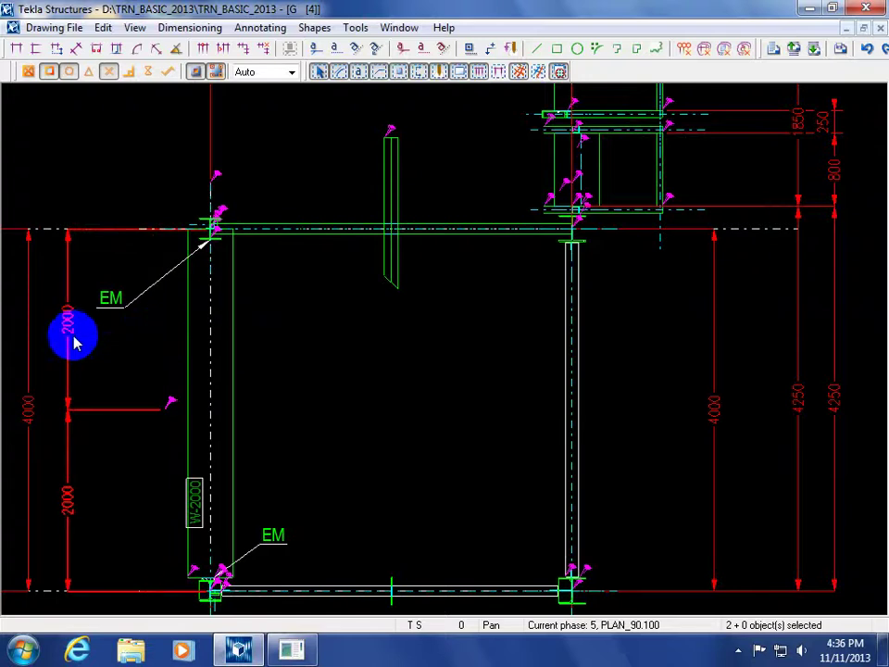
{"action": "left_click", "coordinate": [109, 311]}
{"action": "left_click_drag", "start_coordinate": [132, 312], "coordinate": [144, 301]}
{"action": "left_click", "coordinate": [320, 380]}
Place an EM text aligned along the short vertical beam that crosses the middle of the upper horizontal beam.
{"action": "scroll", "coordinate": [292, 308], "scroll_direction": "down", "scroll_amount": 1}
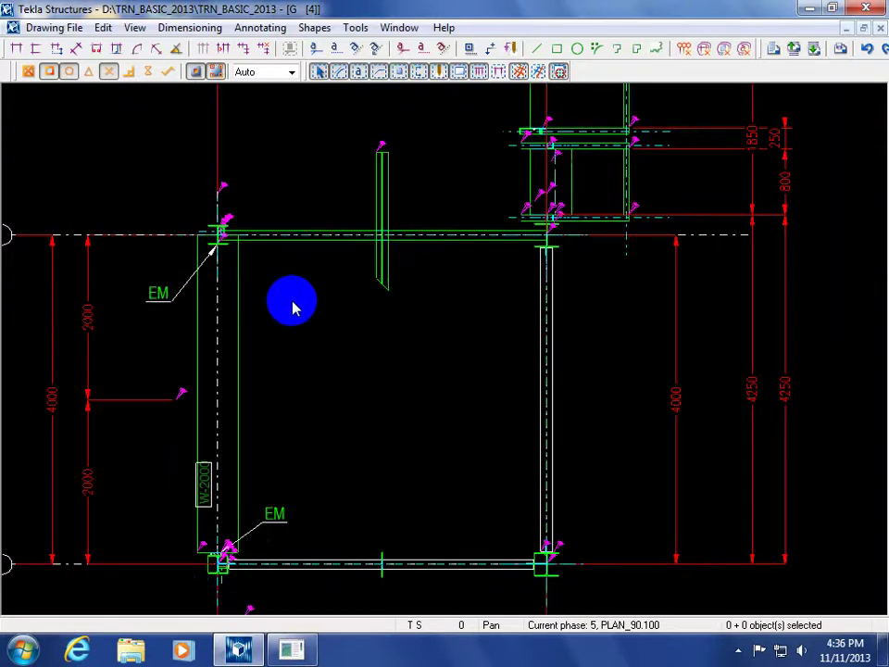
{"action": "scroll", "coordinate": [283, 389], "scroll_direction": "down", "scroll_amount": 1}
{"action": "scroll", "coordinate": [314, 344], "scroll_direction": "up", "scroll_amount": 1}
{"action": "scroll", "coordinate": [310, 337], "scroll_direction": "down", "scroll_amount": 1}
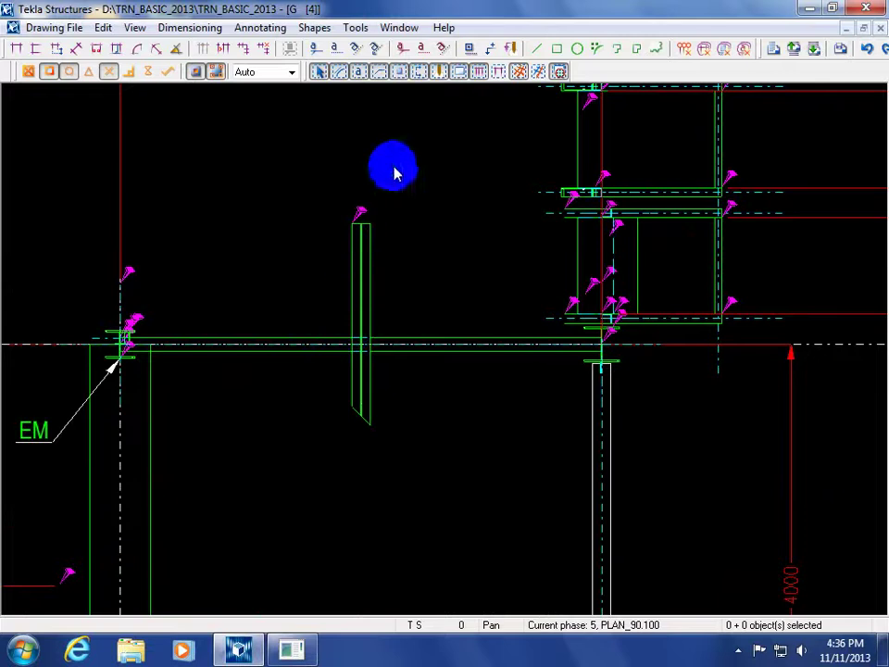
{"action": "left_click", "coordinate": [358, 51]}
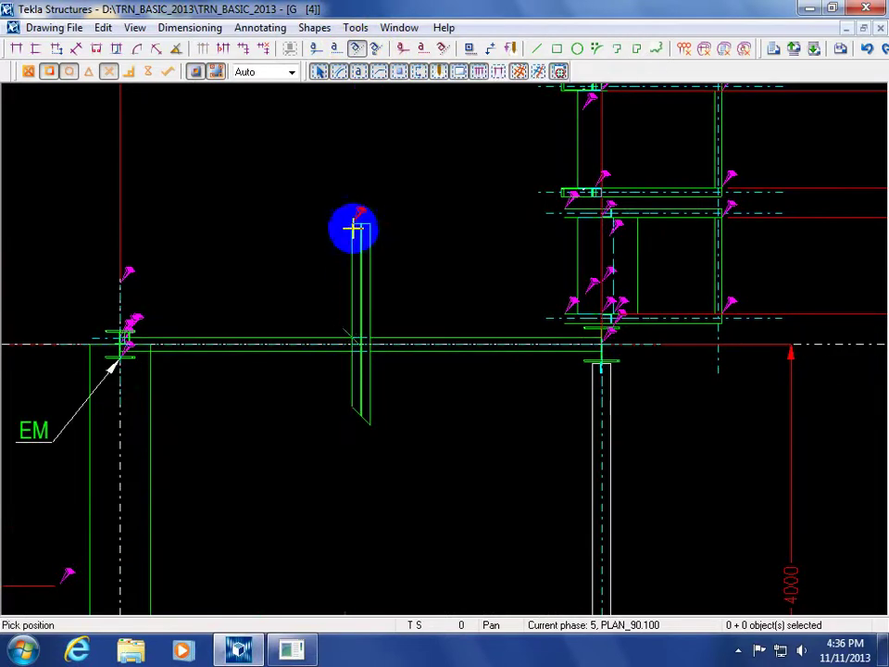
{"action": "left_click", "coordinate": [355, 221]}
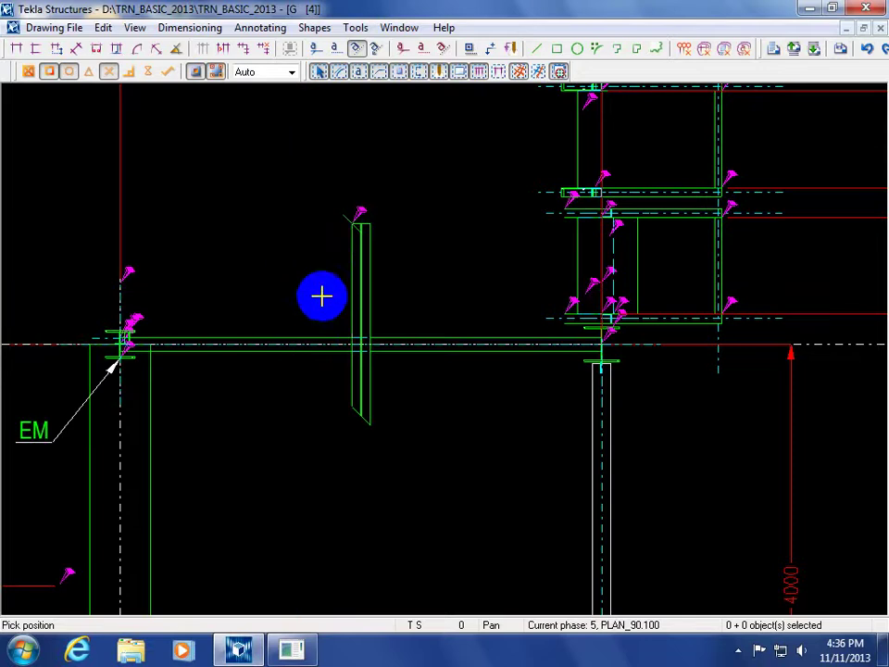
{"action": "right_click", "coordinate": [276, 283]}
{"action": "left_click", "coordinate": [305, 292]}
{"action": "scroll", "coordinate": [330, 290], "scroll_direction": "up", "scroll_amount": 2}
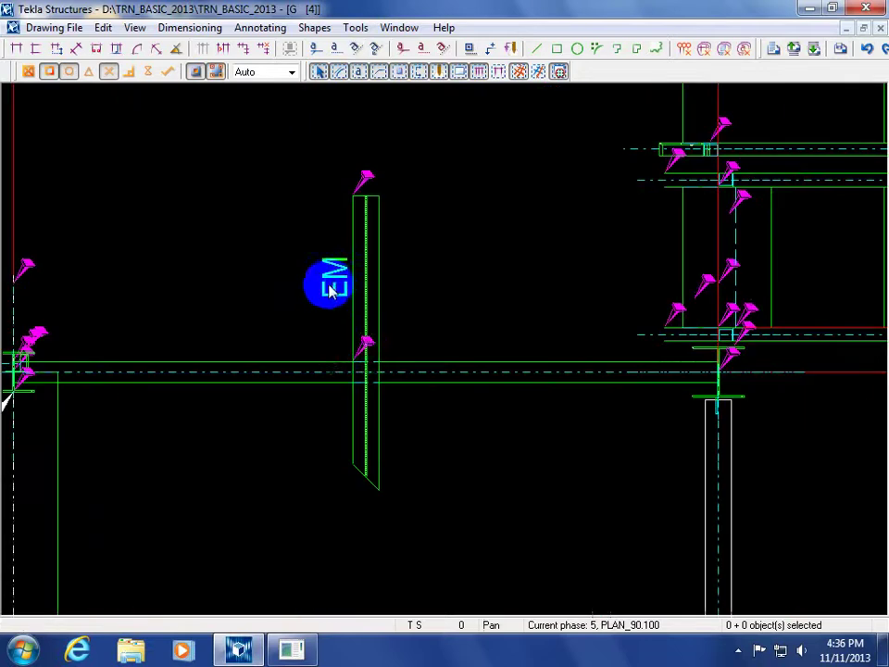
Change the new EM text along the short vertical beam to MONO RAIL and close its text properties.
{"action": "scroll", "coordinate": [330, 295], "scroll_direction": "down", "scroll_amount": 5}
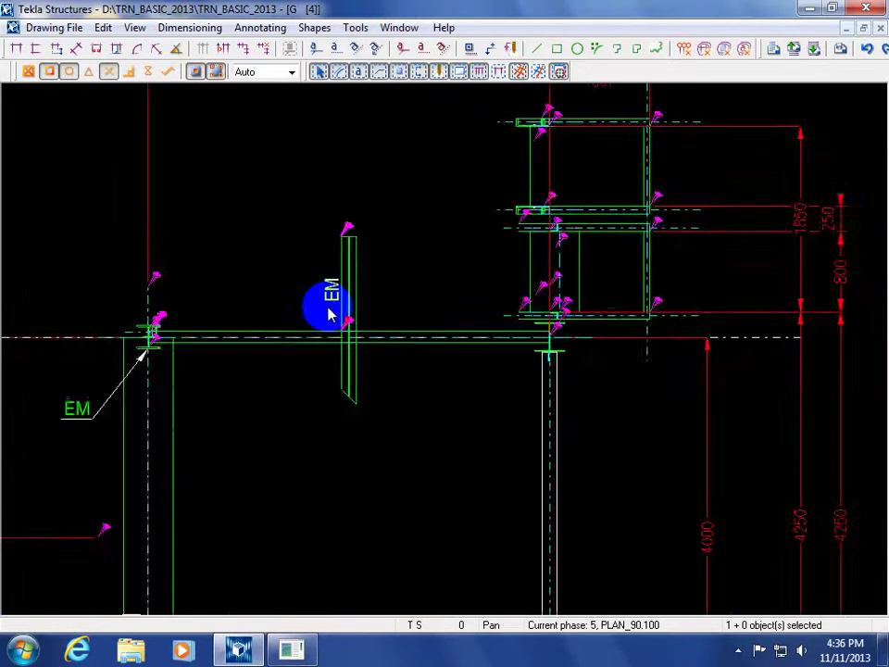
{"action": "scroll", "coordinate": [305, 241], "scroll_direction": "up", "scroll_amount": 5}
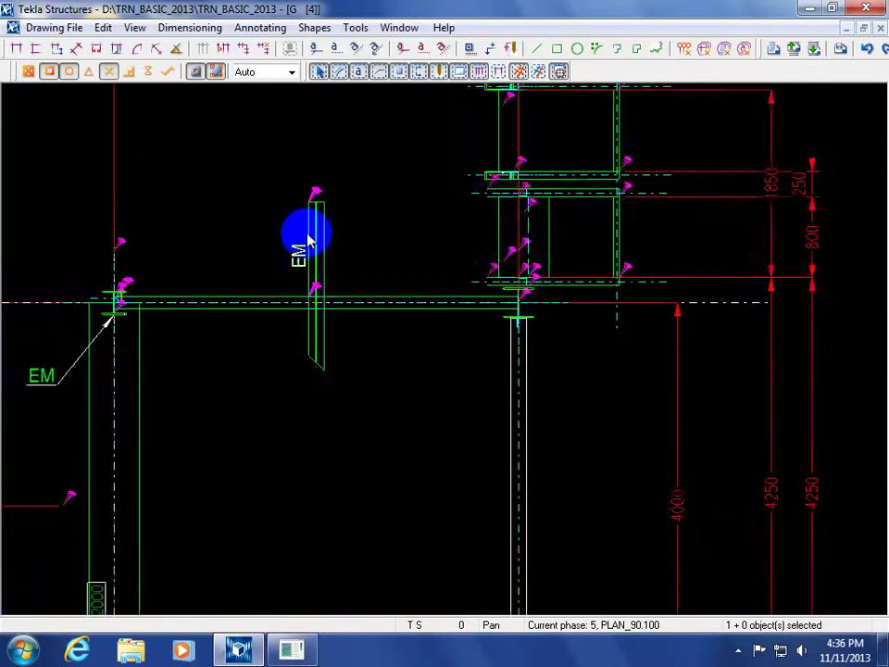
{"action": "double_click", "coordinate": [284, 284]}
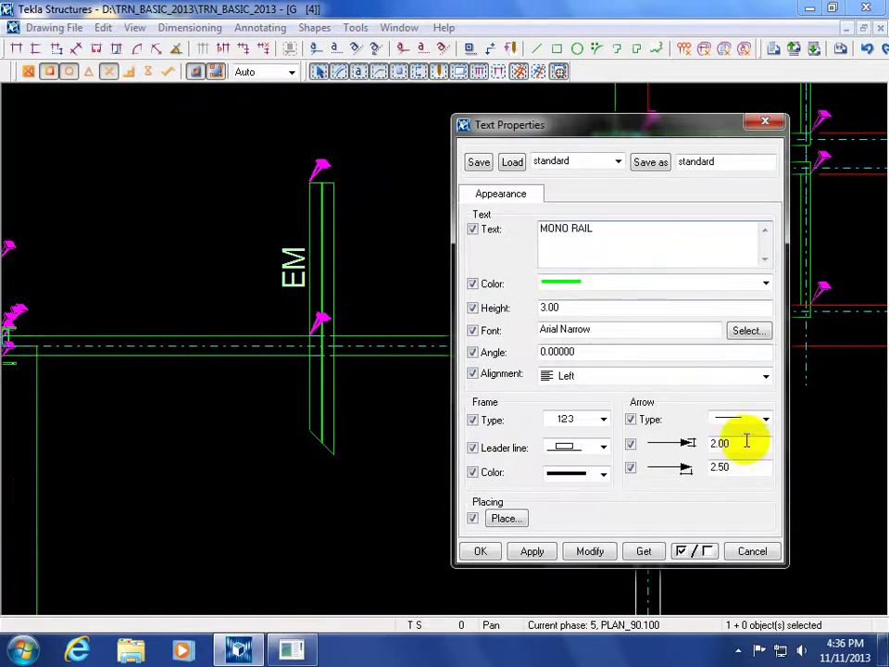
{"action": "left_click", "coordinate": [570, 548]}
{"action": "mouse_move", "coordinate": [397, 331]}
{"action": "left_mouse_down"}
{"action": "mouse_move", "coordinate": [387, 298]}
{"action": "mouse_move", "coordinate": [251, 271]}
{"action": "mouse_move", "coordinate": [397, 313]}
{"action": "left_mouse_up"}
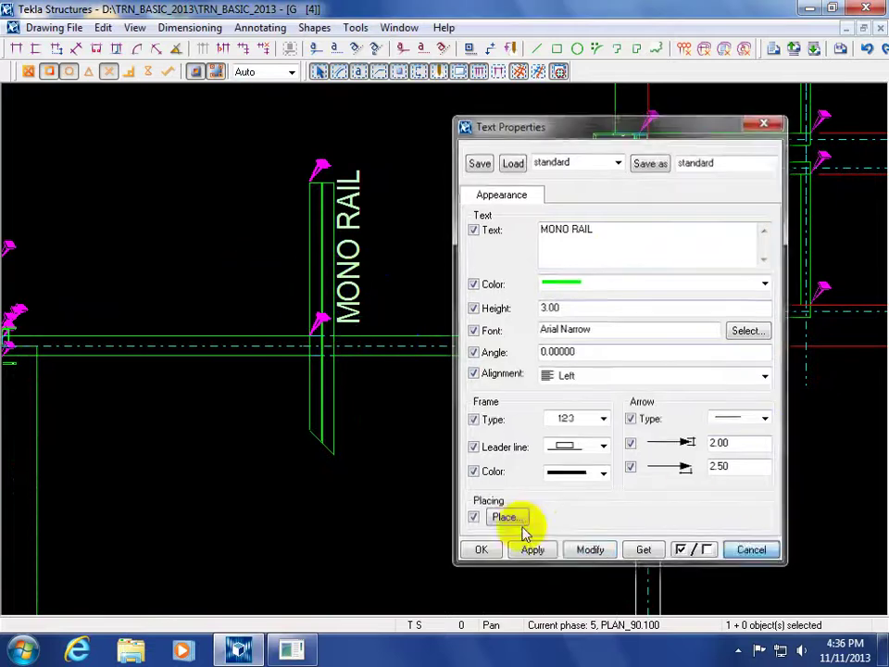
{"action": "left_click", "coordinate": [331, 252]}
Move the MONO RAIL text to the opposite side of the short vertical beam, beside its upper part.
{"action": "left_click", "coordinate": [349, 287]}
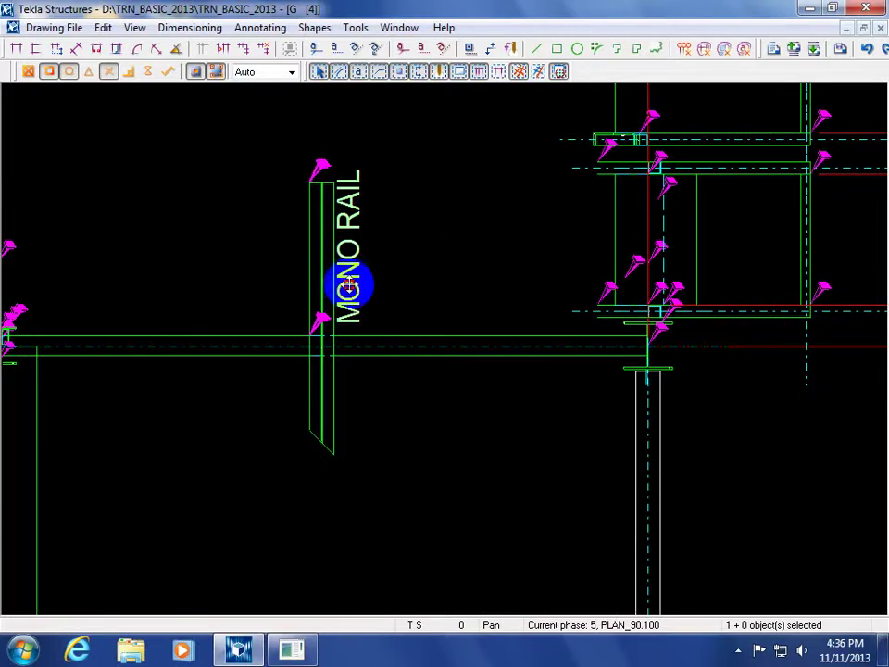
{"action": "left_click_drag", "start_coordinate": [350, 288], "coordinate": [292, 292]}
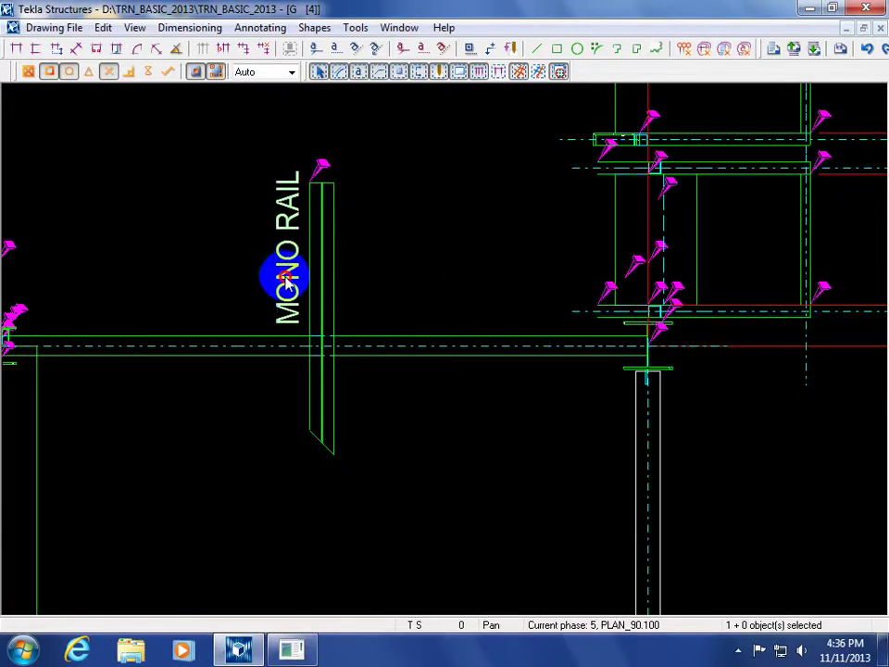
{"action": "scroll", "coordinate": [287, 278], "scroll_direction": "down", "scroll_amount": 8}
{"action": "left_click", "coordinate": [419, 293]}
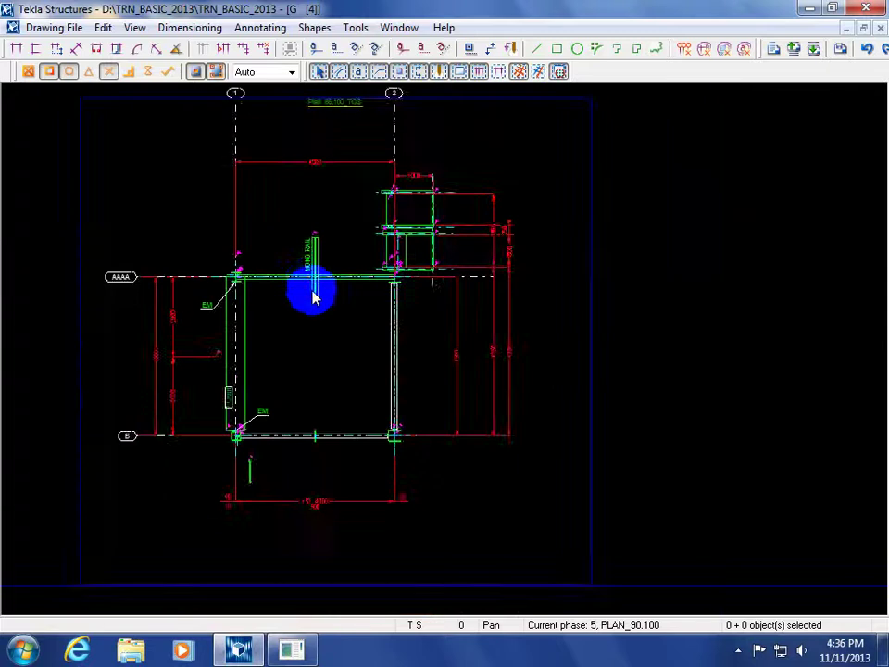
Open the general arrangement drawing's properties and position the dialog so the lower plan view remains in sight.
{"action": "scroll", "coordinate": [312, 295], "scroll_direction": "up", "scroll_amount": 2}
{"action": "mouse_move", "coordinate": [363, 337]}
{"action": "middle_mouse_down"}
{"action": "mouse_move", "coordinate": [367, 361]}
{"action": "mouse_move", "coordinate": [314, 357]}
{"action": "mouse_move", "coordinate": [251, 311]}
{"action": "middle_mouse_up"}
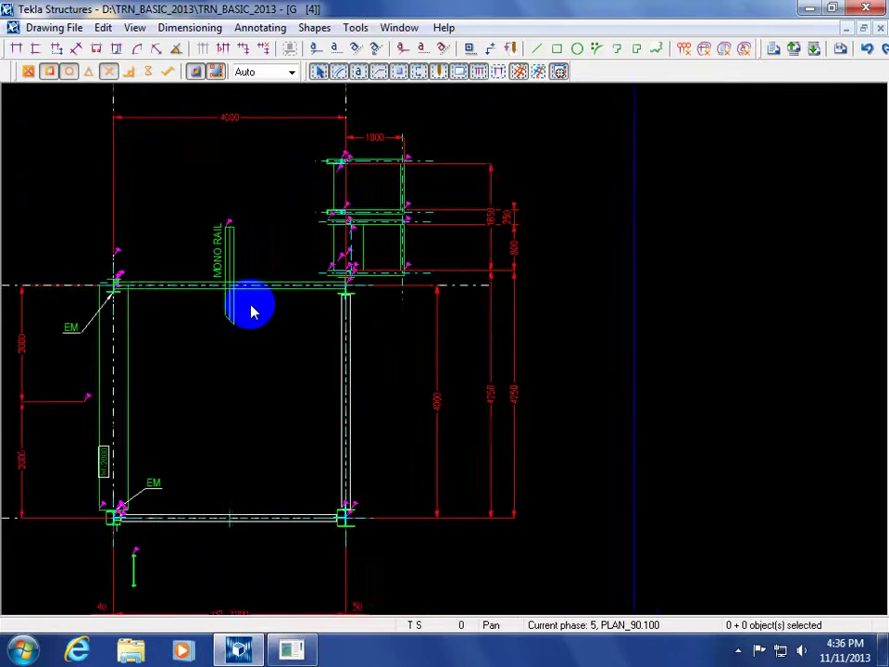
{"action": "scroll", "coordinate": [245, 296], "scroll_direction": "down", "scroll_amount": 4}
{"action": "middle_click_drag", "start_coordinate": [425, 337], "coordinate": [424, 364]}
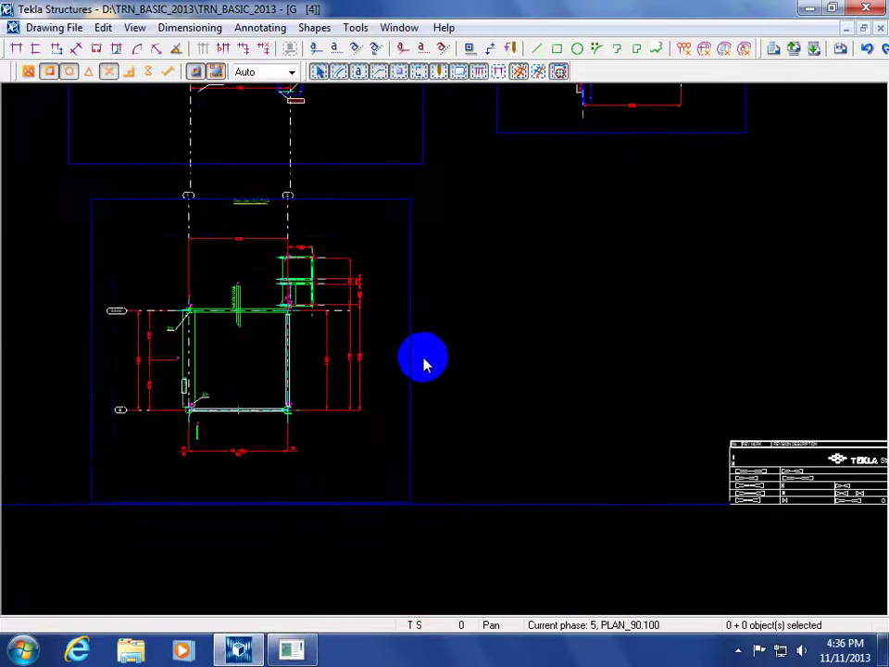
{"action": "left_click", "coordinate": [412, 359]}
{"action": "double_click", "coordinate": [630, 337]}
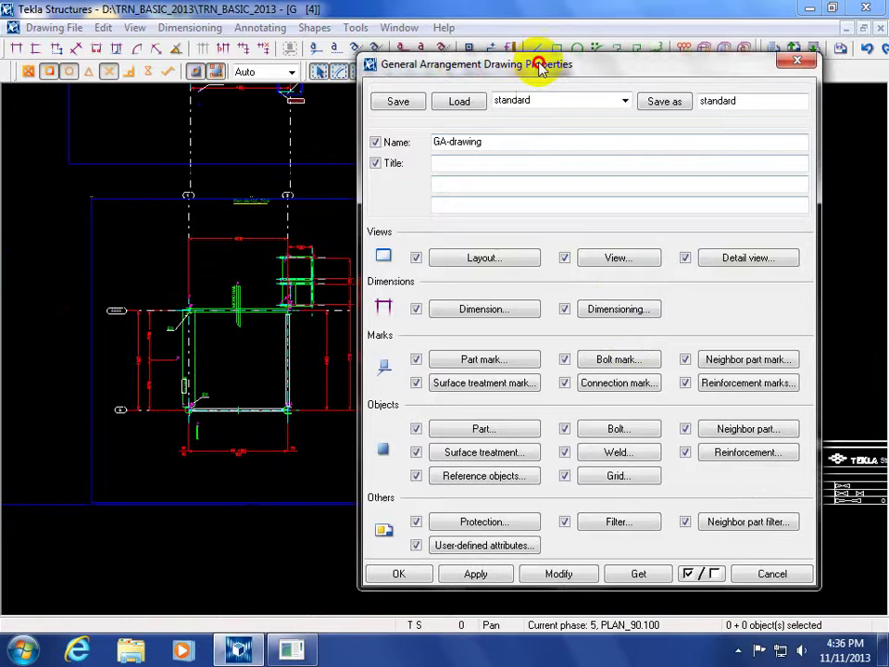
{"action": "mouse_move", "coordinate": [540, 66]}
{"action": "left_mouse_down"}
{"action": "mouse_move", "coordinate": [641, 74]}
{"action": "mouse_move", "coordinate": [635, 76]}
{"action": "left_mouse_up"}
{"action": "middle_click_drag", "start_coordinate": [272, 389], "coordinate": [223, 406]}
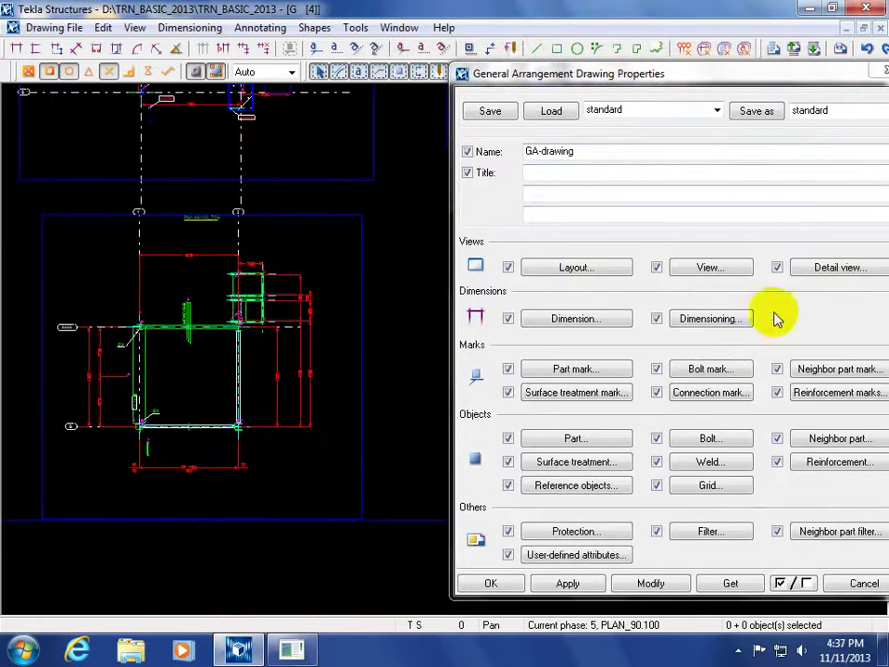
Open the drawing's general view properties and review the attributes, shortening, label and anchor bolt plan settings.
{"action": "left_click", "coordinate": [707, 269]}
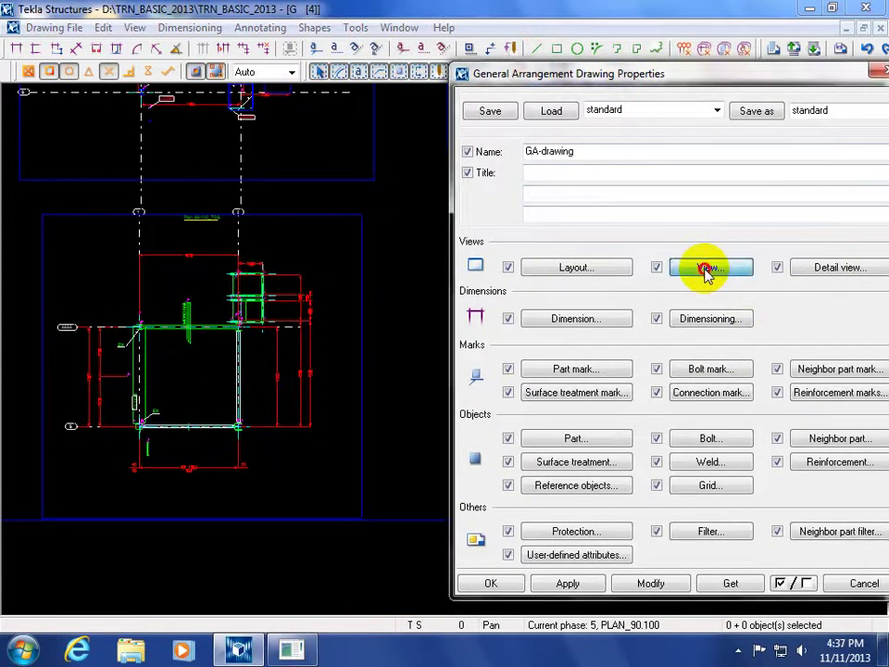
{"action": "left_click_drag", "start_coordinate": [352, 132], "coordinate": [711, 103]}
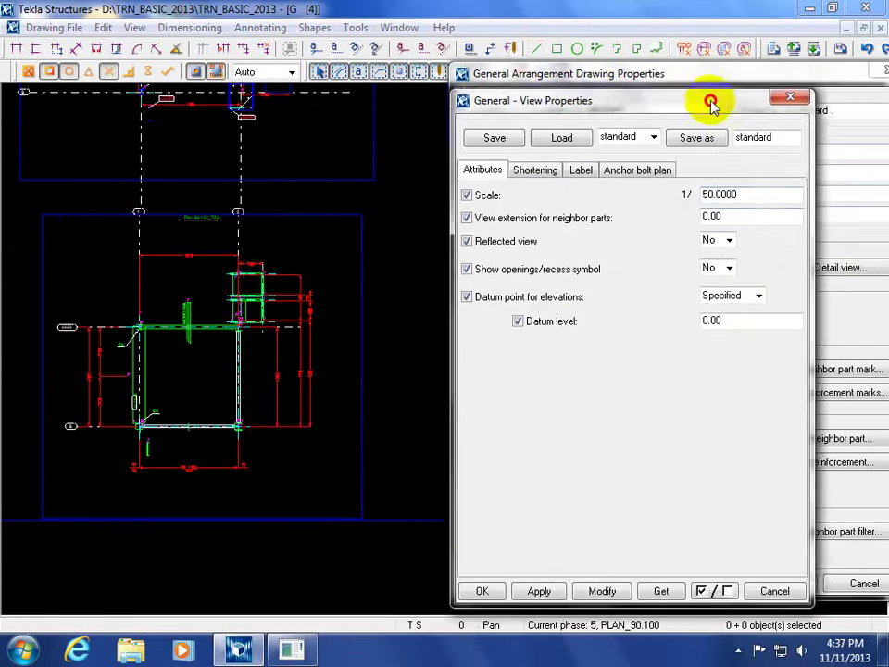
{"action": "left_click", "coordinate": [543, 171]}
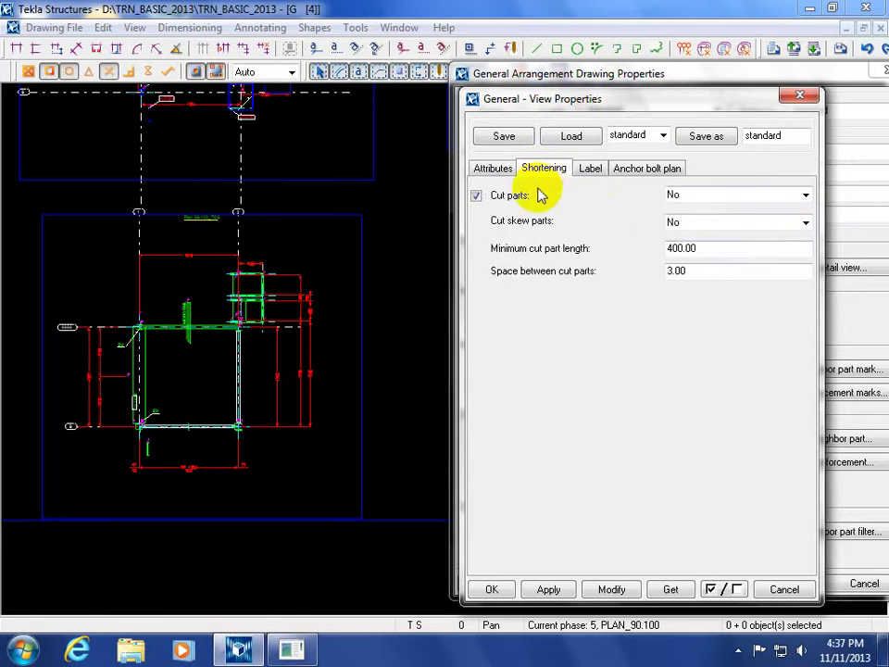
{"action": "left_click", "coordinate": [589, 170]}
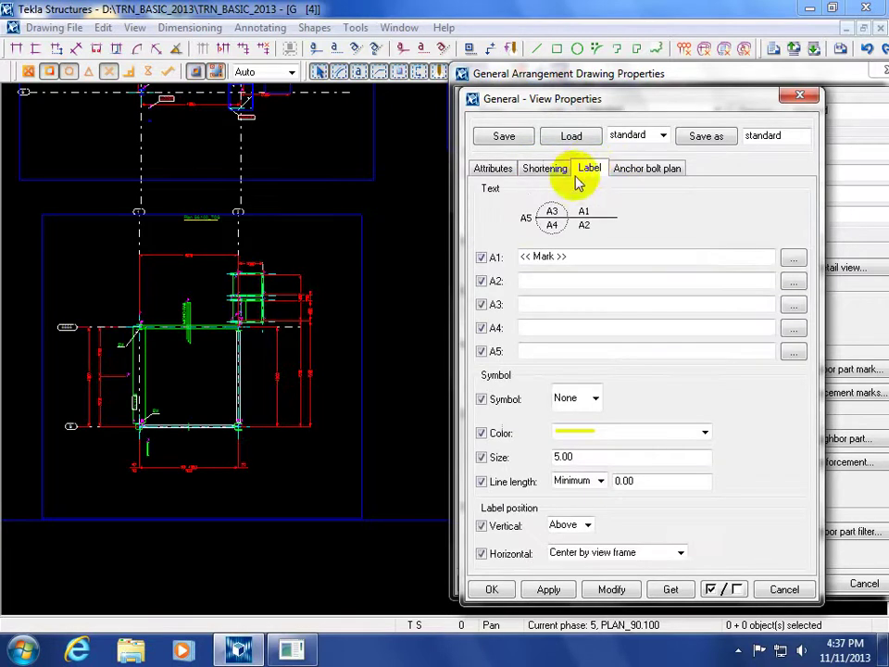
{"action": "left_click", "coordinate": [642, 169]}
{"action": "left_click", "coordinate": [590, 171]}
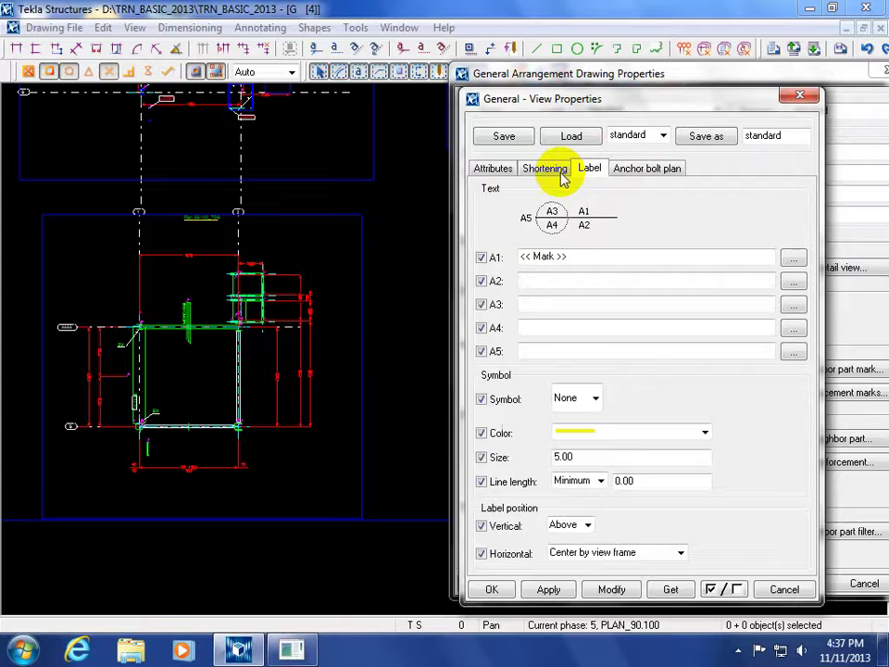
{"action": "left_click", "coordinate": [492, 168]}
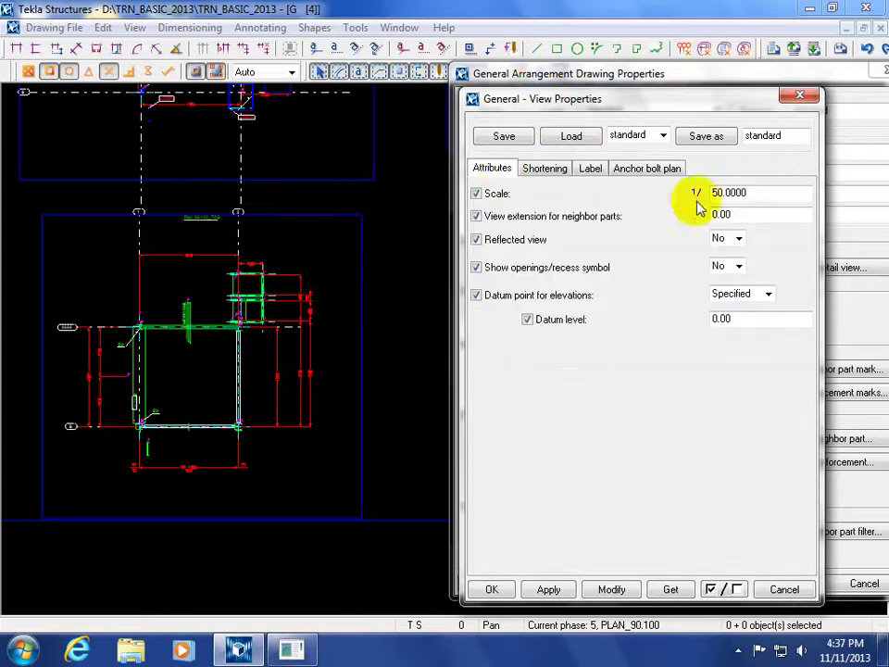
Set the drawing's general view scale to 1/100 and apply it to all views.
{"action": "left_click_drag", "start_coordinate": [764, 193], "coordinate": [667, 194]}
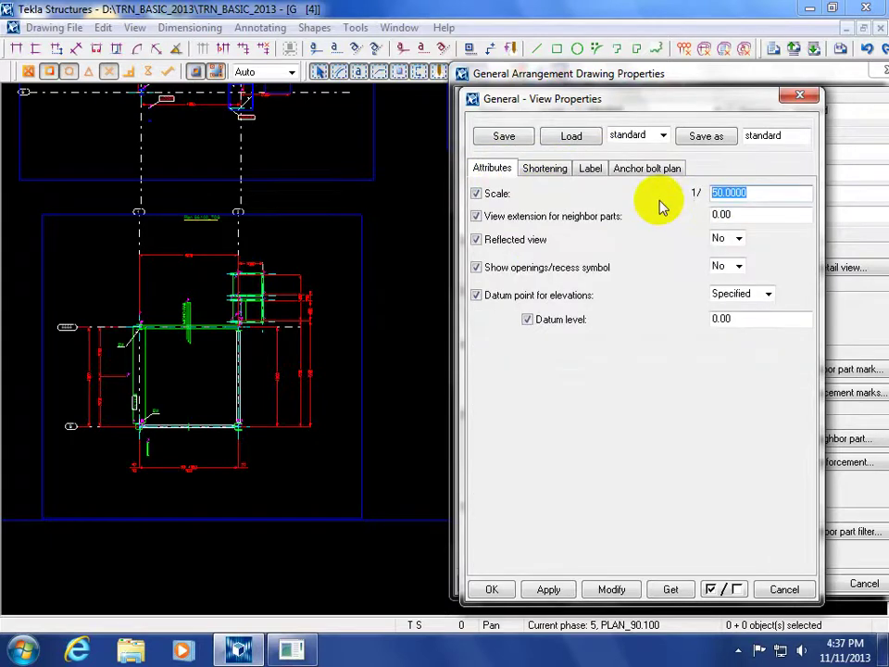
{"action": "type", "text": "100"}
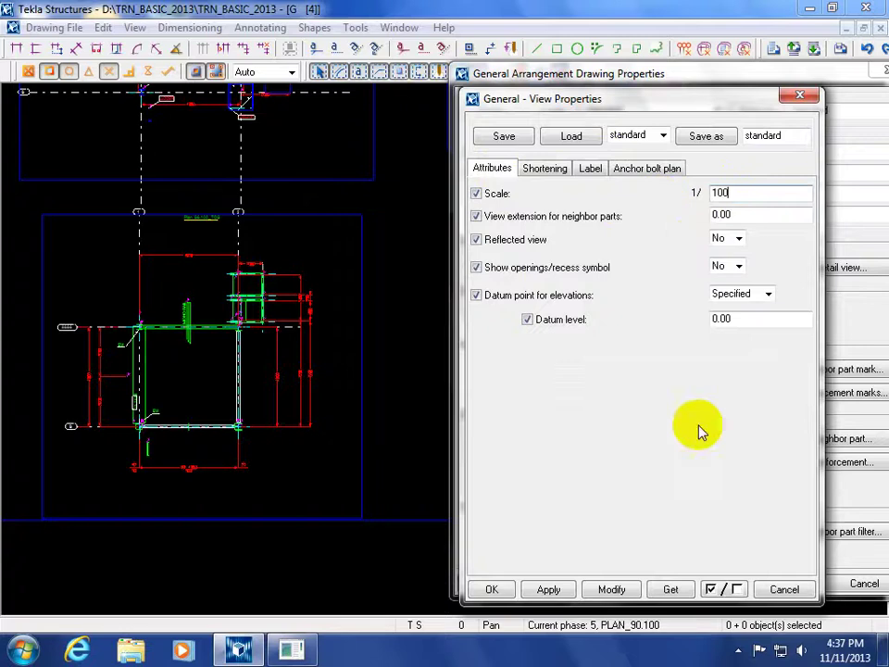
{"action": "left_click", "coordinate": [611, 589]}
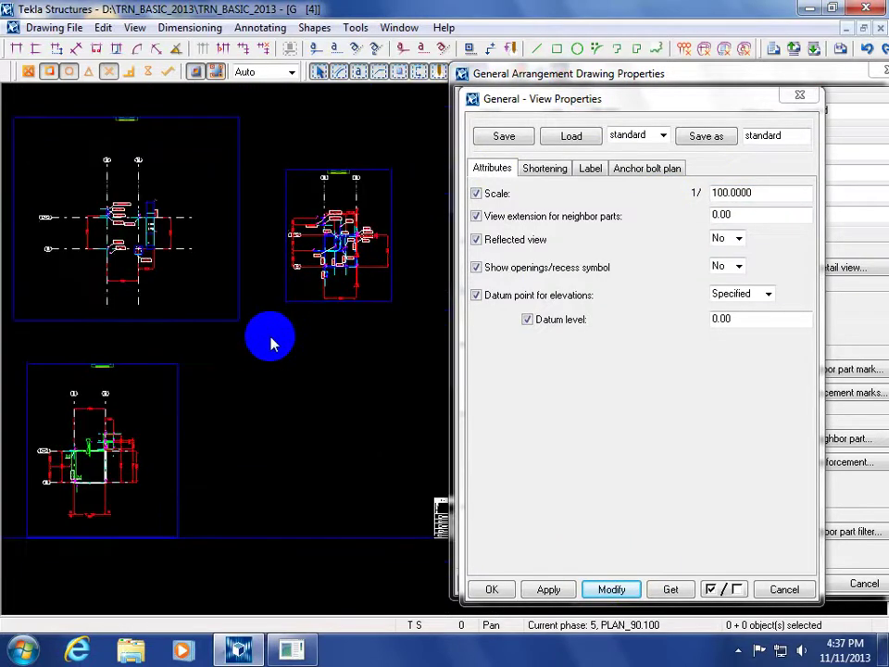
{"action": "left_click", "coordinate": [798, 95]}
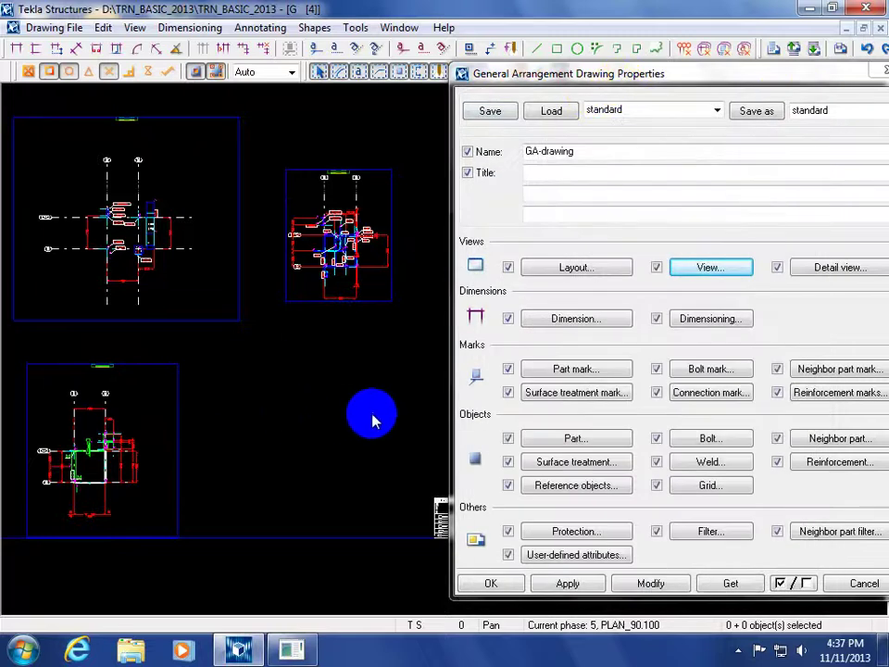
Reopen the general view properties and undo the scale change made to all drawing views.
{"action": "left_click", "coordinate": [708, 266]}
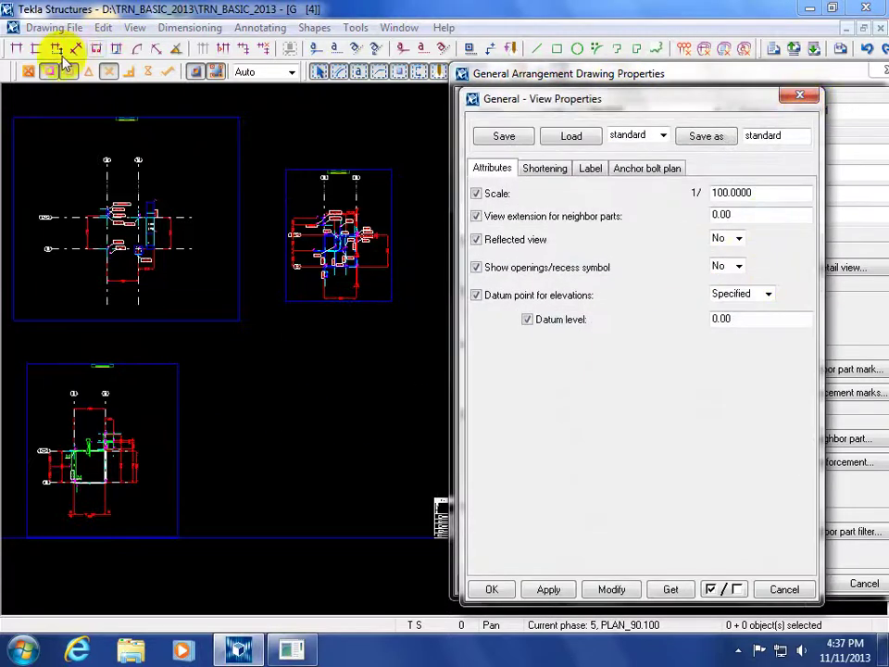
{"action": "left_click", "coordinate": [866, 50]}
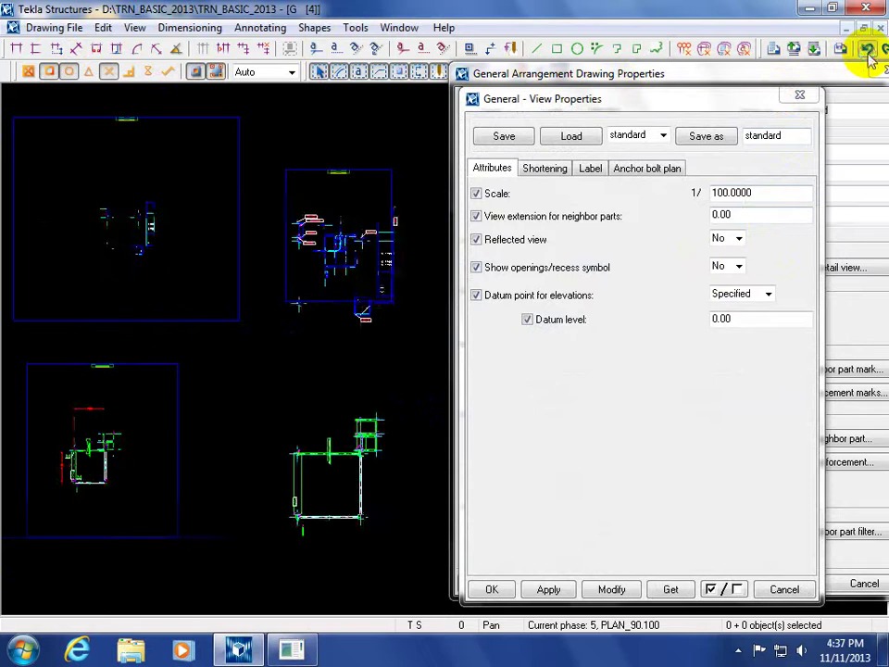
{"action": "mouse_move", "coordinate": [463, 480]}
{"action": "middle_mouse_down"}
{"action": "mouse_move", "coordinate": [109, 441]}
{"action": "mouse_move", "coordinate": [258, 447]}
{"action": "middle_mouse_up"}
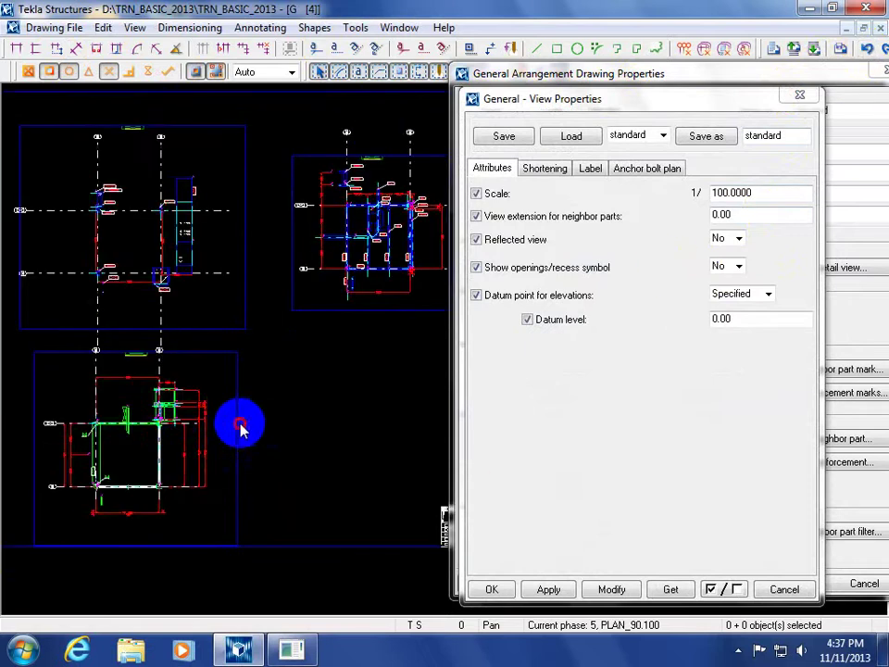
Set the scale of only the lower plan view to 1/100 in its own view properties.
{"action": "double_click", "coordinate": [240, 427]}
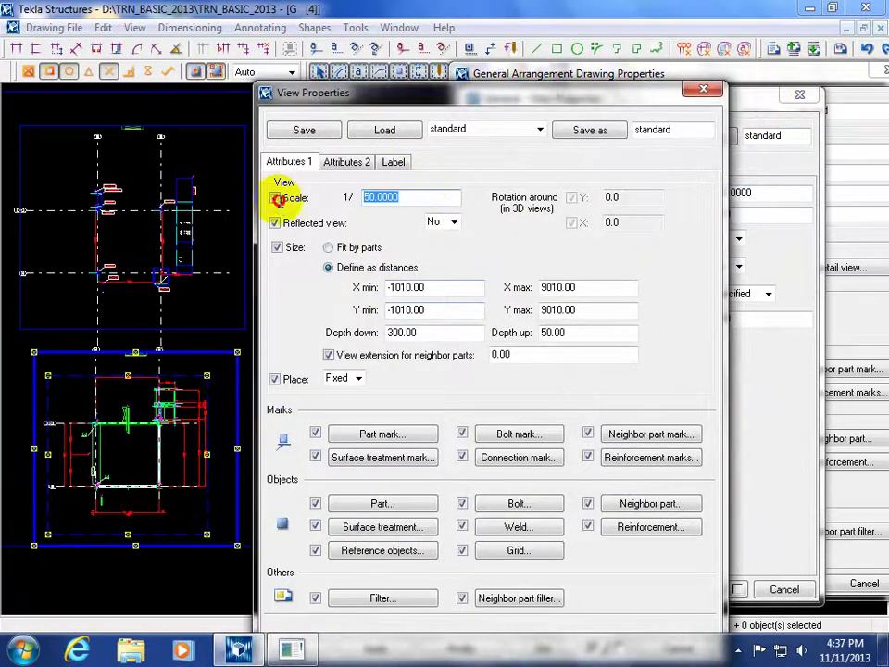
{"action": "type", "text": "100"}
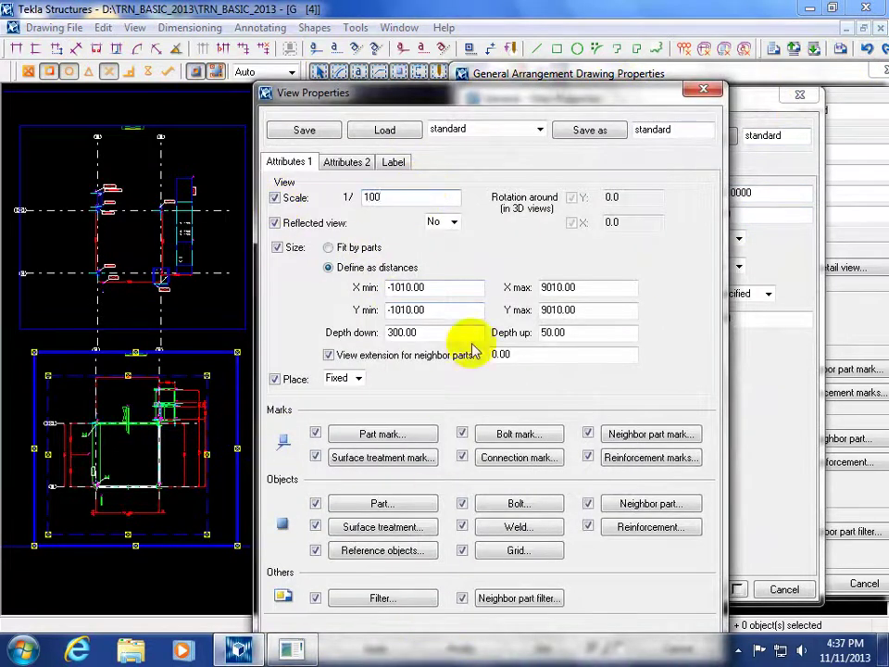
{"action": "left_click_drag", "start_coordinate": [496, 23], "coordinate": [497, 36]}
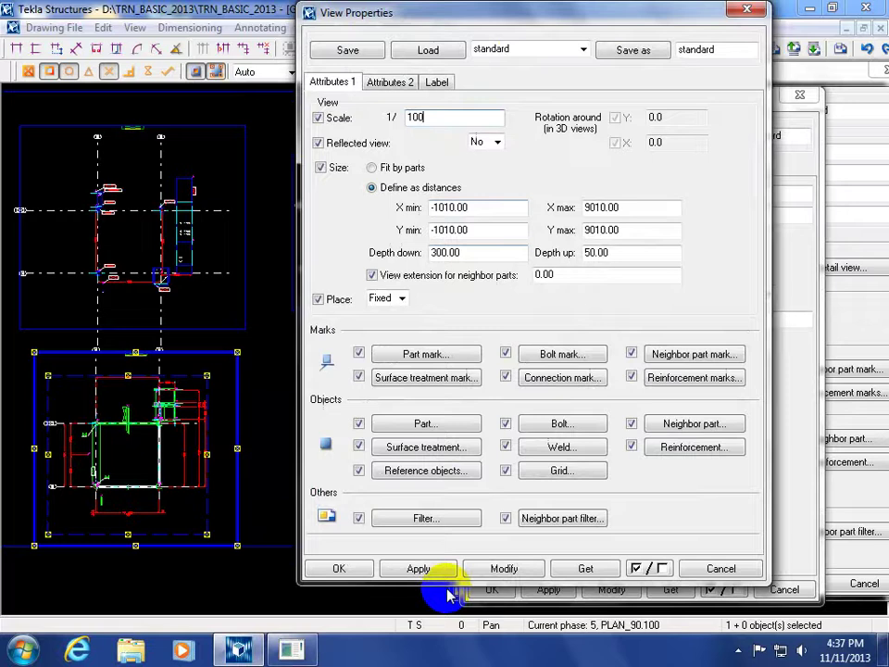
{"action": "left_click", "coordinate": [506, 569]}
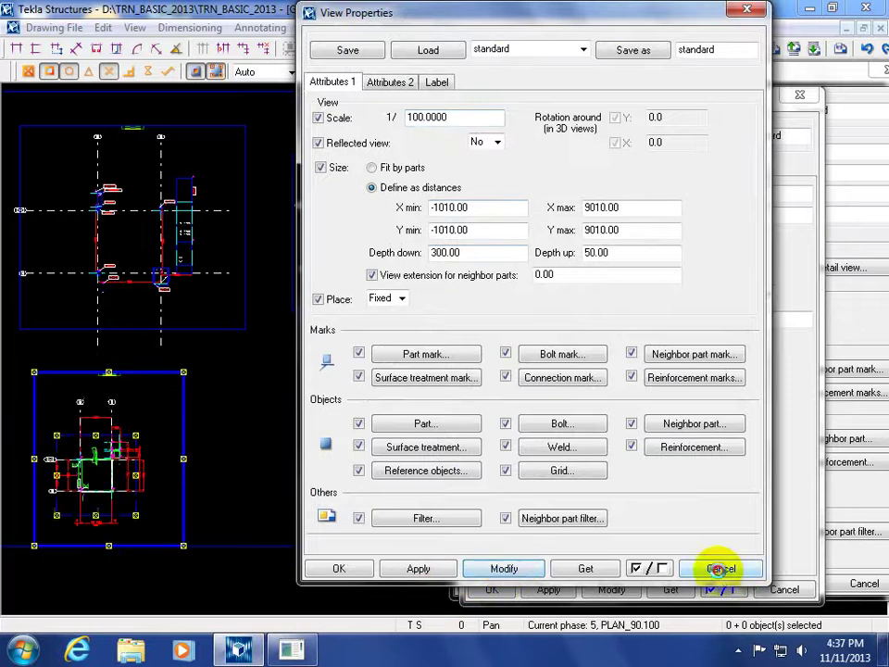
{"action": "left_click", "coordinate": [721, 568]}
{"action": "scroll", "coordinate": [93, 514], "scroll_direction": "up", "scroll_amount": 3}
{"action": "middle_click_drag", "start_coordinate": [94, 514], "coordinate": [149, 278]}
{"action": "scroll", "coordinate": [131, 274], "scroll_direction": "up", "scroll_amount": 2}
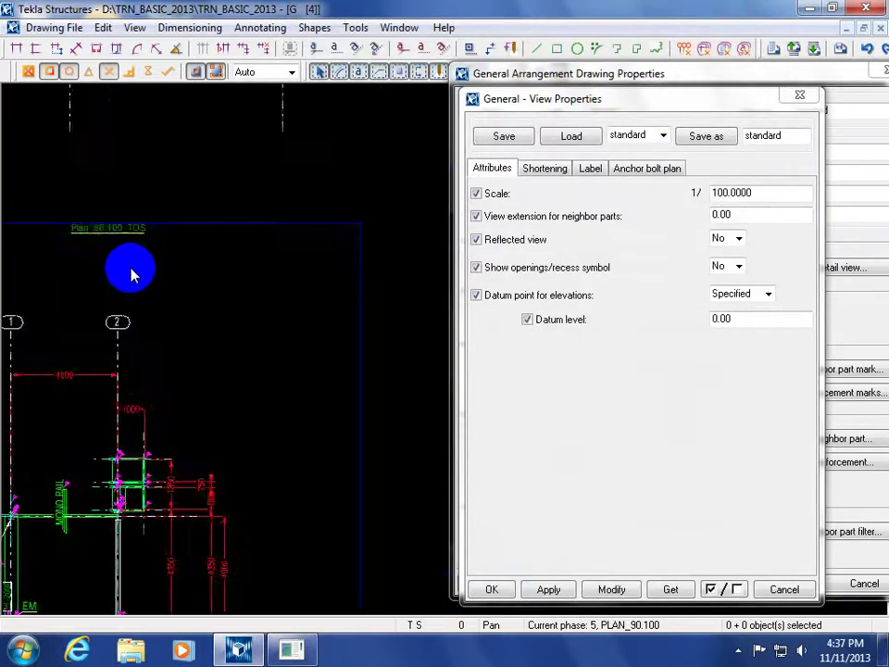
{"action": "scroll", "coordinate": [130, 268], "scroll_direction": "down", "scroll_amount": 4}
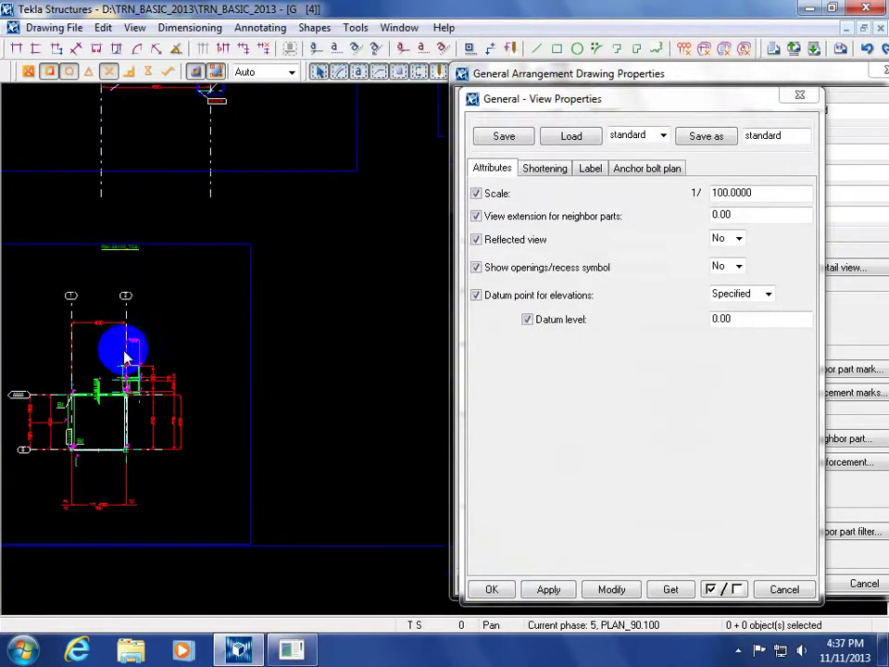
Open the lower plan view's properties, set its label's vertical position to Below, and apply the change to the view.
{"action": "scroll", "coordinate": [125, 352], "scroll_direction": "down", "scroll_amount": 1}
{"action": "middle_click_drag", "start_coordinate": [123, 353], "coordinate": [198, 361]}
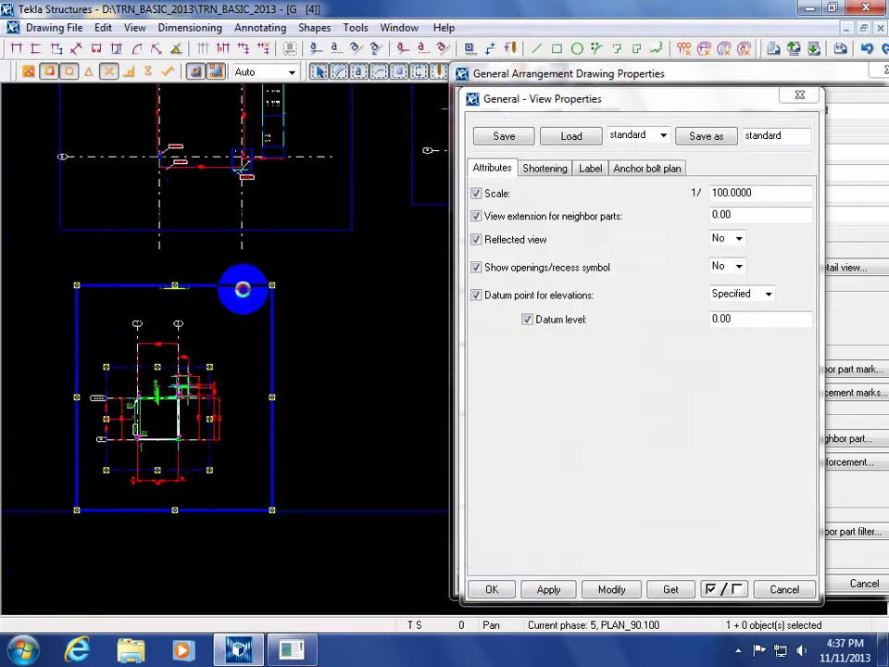
{"action": "double_click", "coordinate": [242, 289]}
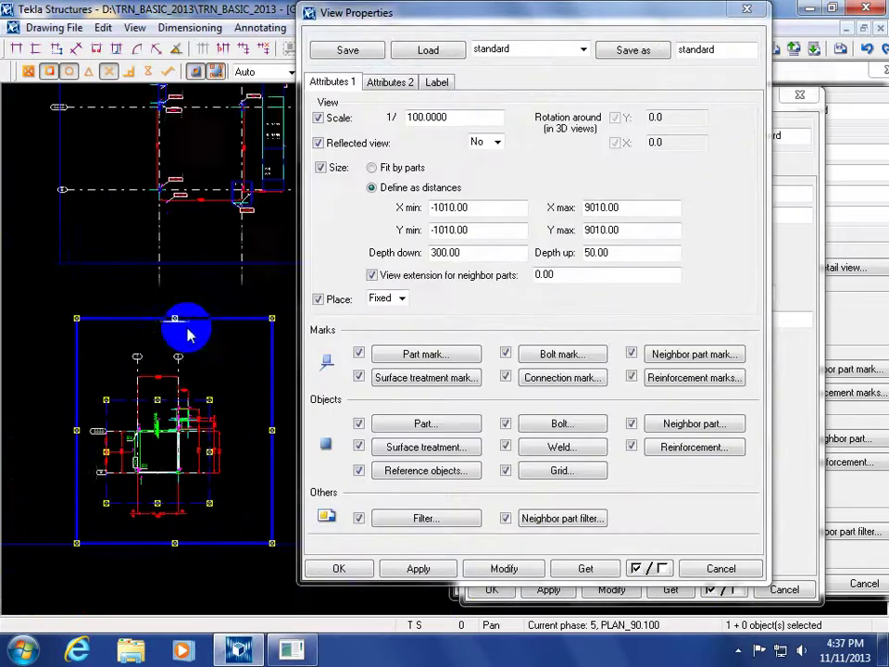
{"action": "scroll", "coordinate": [157, 329], "scroll_direction": "up", "scroll_amount": 6}
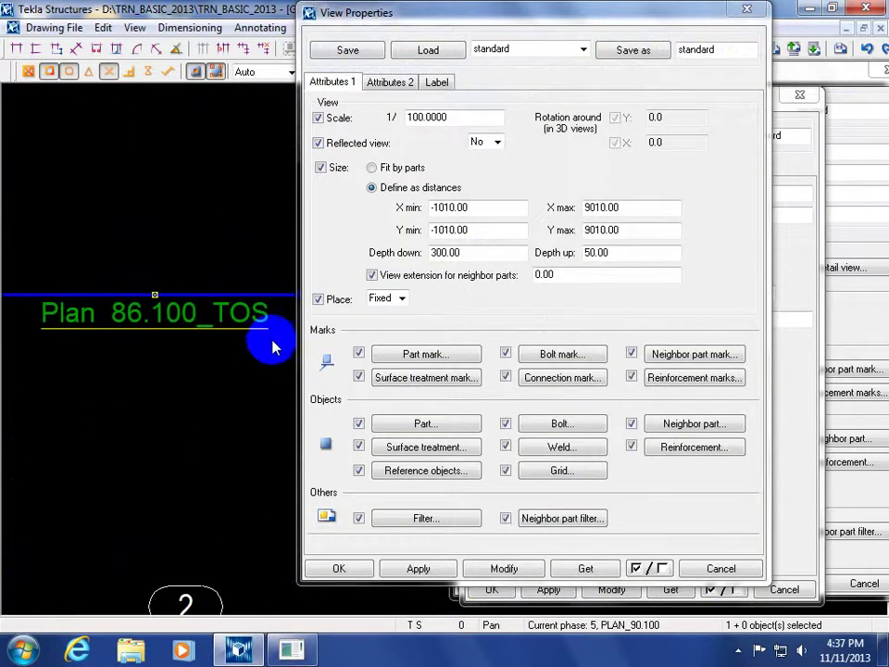
{"action": "left_click", "coordinate": [745, 9]}
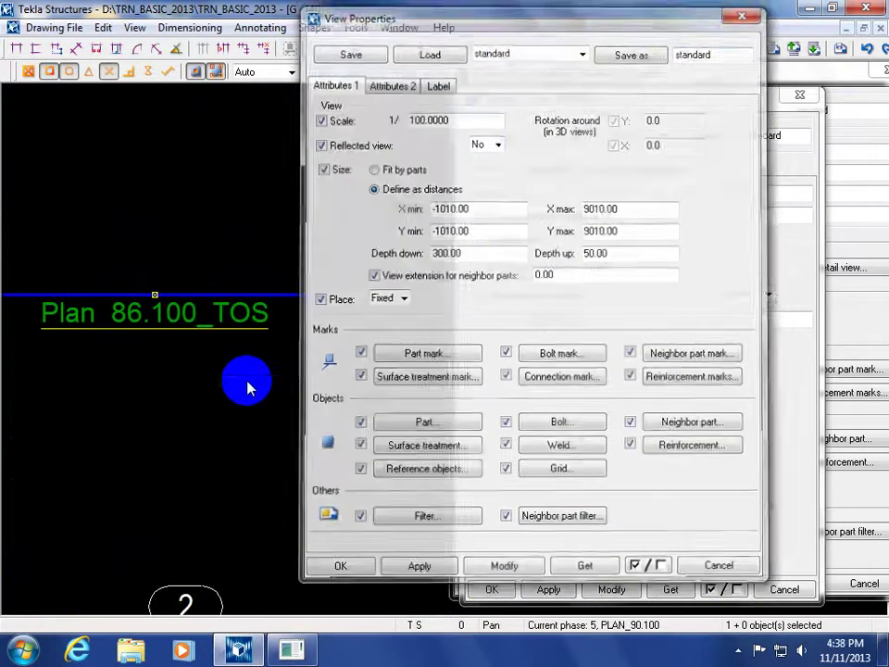
{"action": "left_click", "coordinate": [323, 324]}
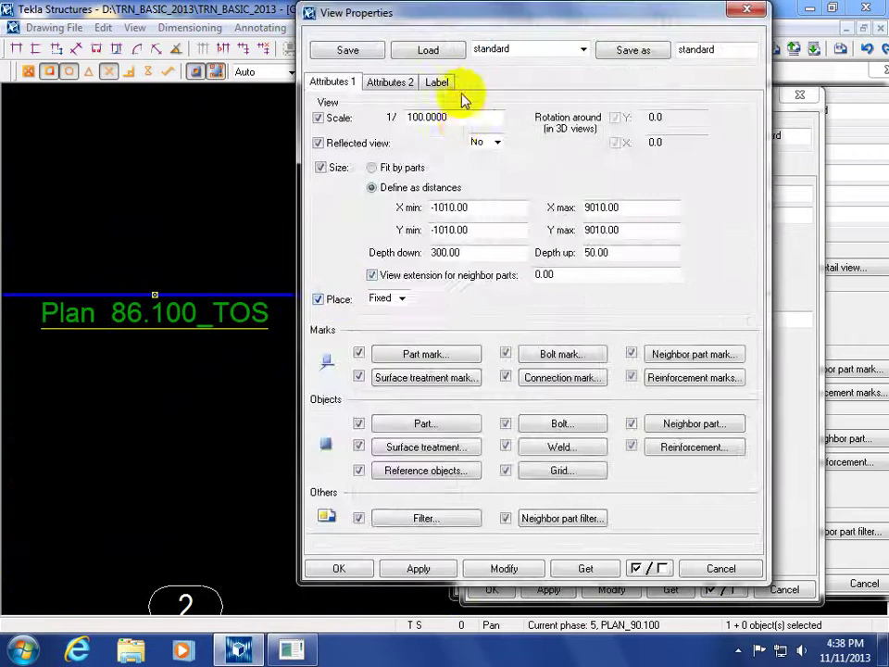
{"action": "left_click", "coordinate": [439, 83]}
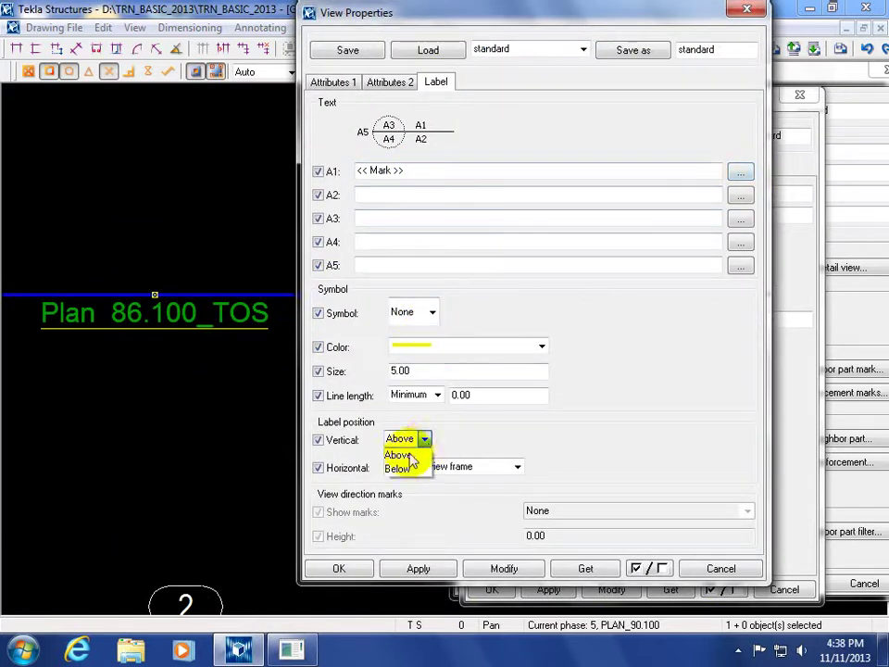
{"action": "left_click", "coordinate": [403, 470]}
{"action": "left_click", "coordinate": [504, 568]}
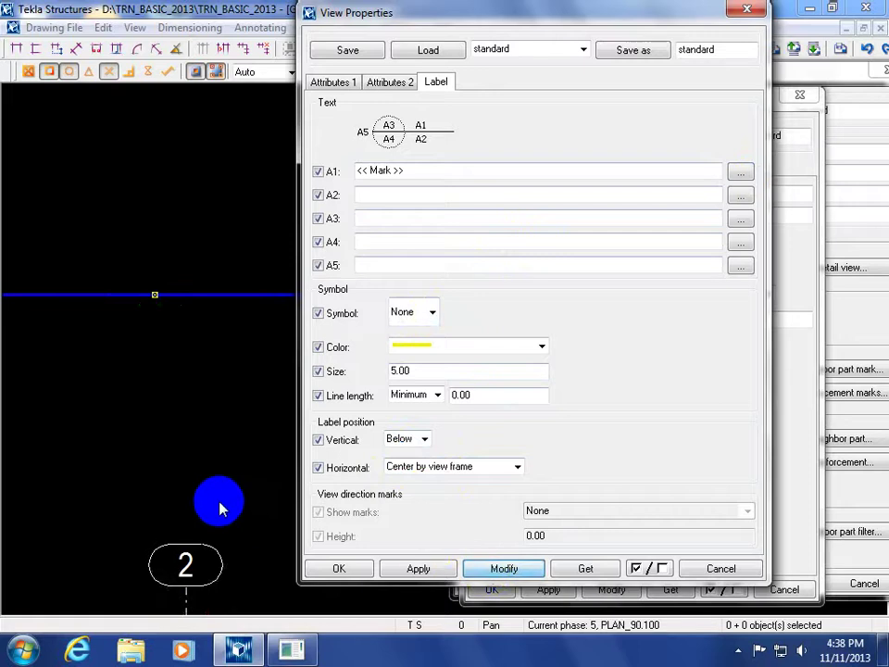
{"action": "scroll", "coordinate": [156, 271], "scroll_direction": "down", "scroll_amount": 3}
{"action": "scroll", "coordinate": [123, 561], "scroll_direction": "up", "scroll_amount": 5}
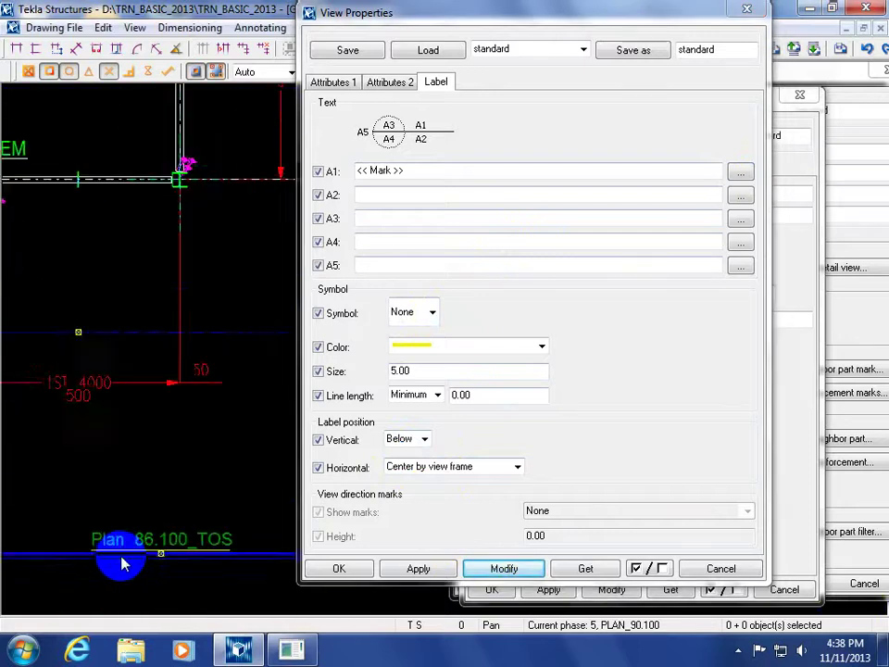
{"action": "middle_click_drag", "start_coordinate": [124, 561], "coordinate": [214, 522]}
{"action": "scroll", "coordinate": [191, 523], "scroll_direction": "down", "scroll_amount": 5}
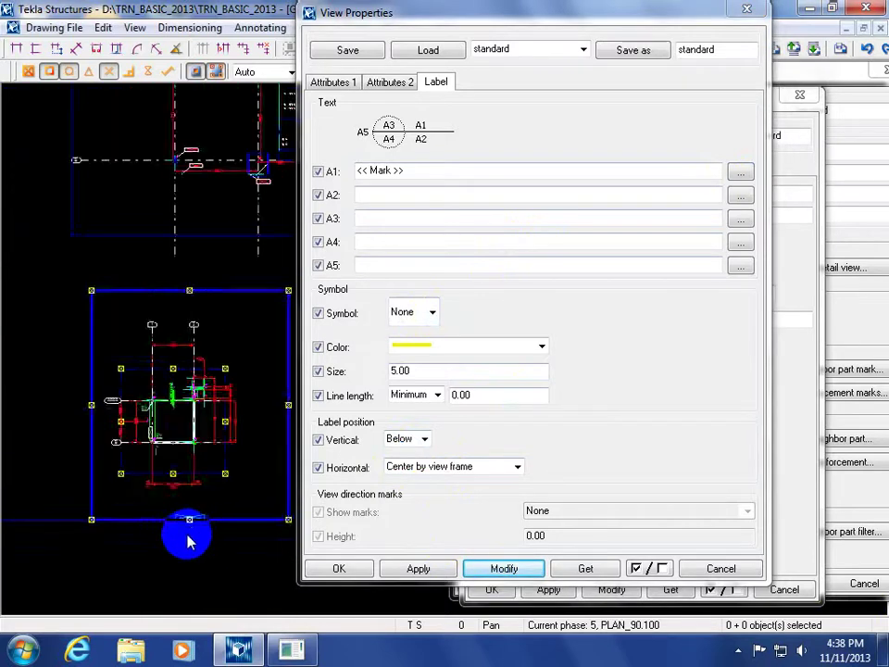
Add the text "FLOORING" before the view name in the lower plan view's A1 label contents and apply it.
{"action": "left_click", "coordinate": [228, 306]}
{"action": "scroll", "coordinate": [185, 460], "scroll_direction": "up", "scroll_amount": 6}
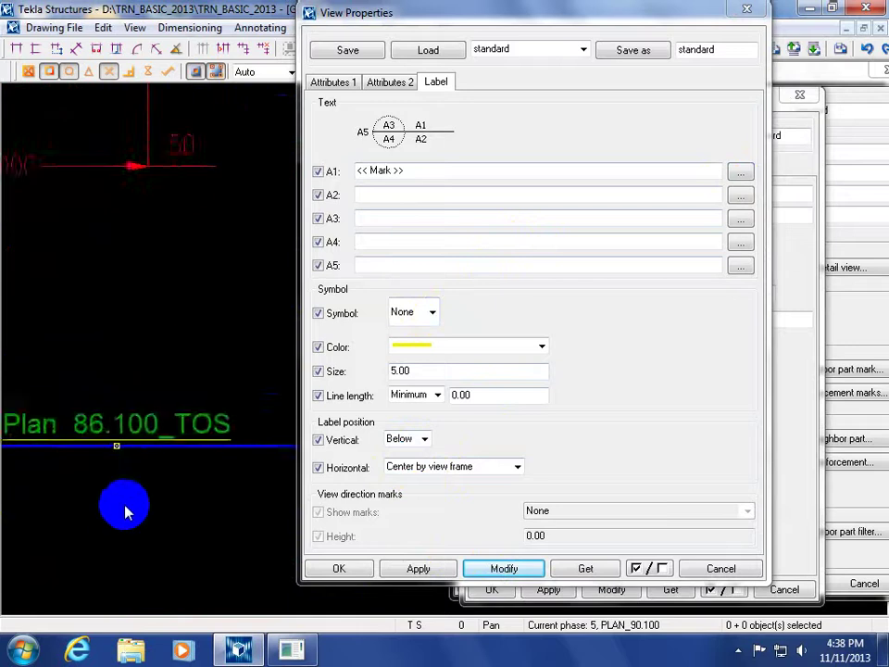
{"action": "scroll", "coordinate": [123, 511], "scroll_direction": "down", "scroll_amount": 3}
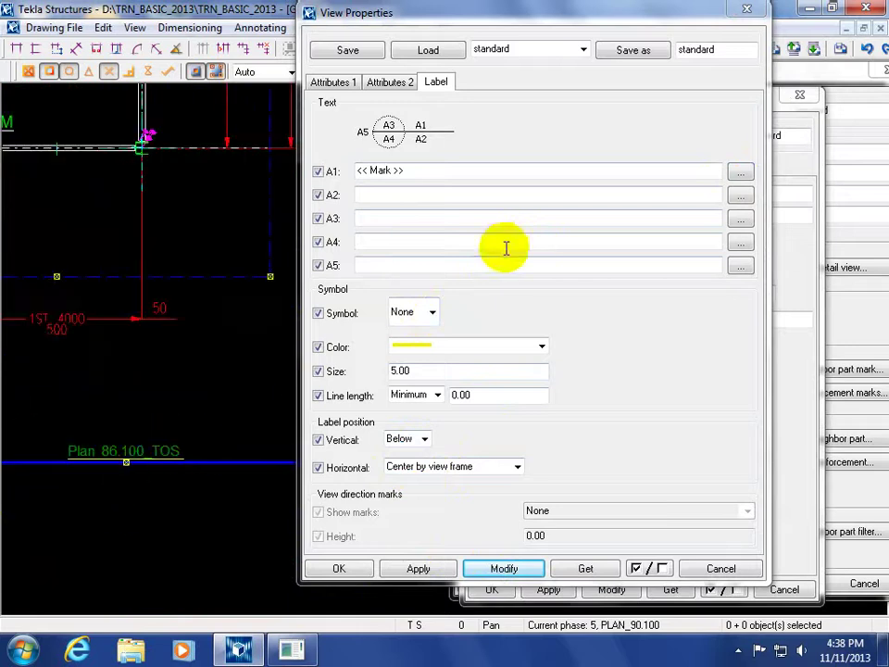
{"action": "left_click", "coordinate": [740, 173]}
{"action": "left_click", "coordinate": [220, 189]}
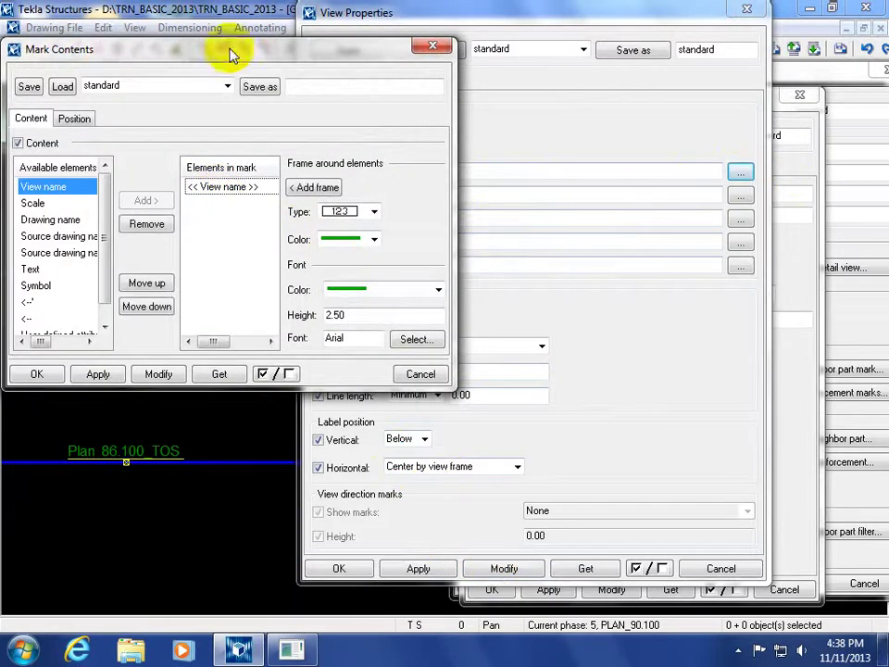
{"action": "left_click_drag", "start_coordinate": [232, 54], "coordinate": [664, 190]}
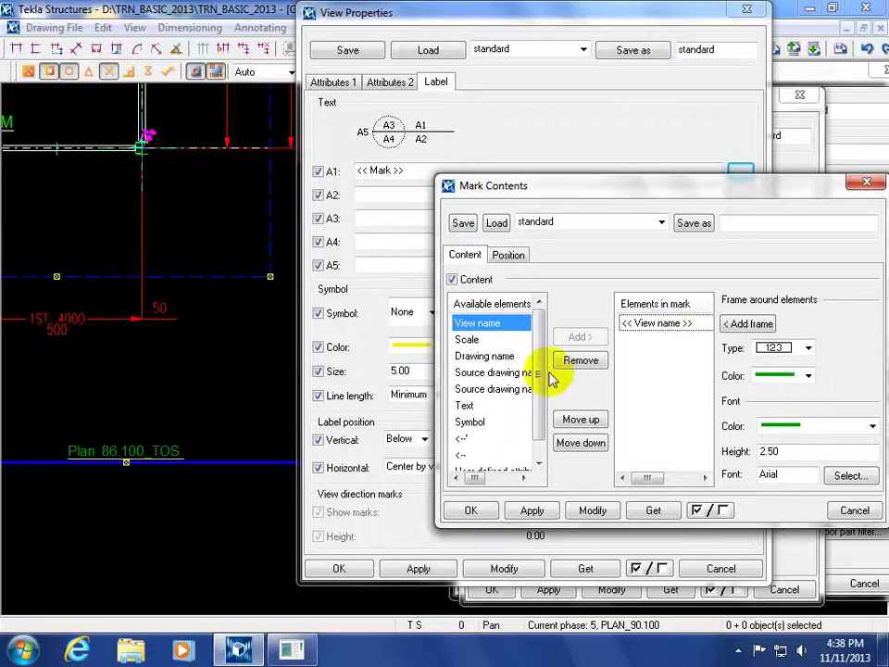
{"action": "double_click", "coordinate": [466, 407]}
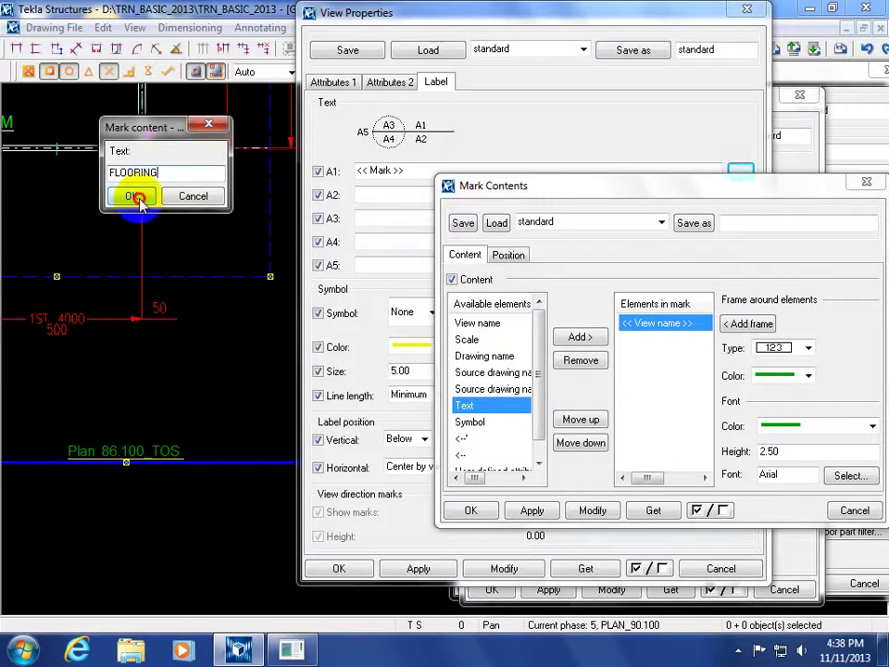
{"action": "left_click", "coordinate": [135, 198]}
{"action": "left_click", "coordinate": [592, 511]}
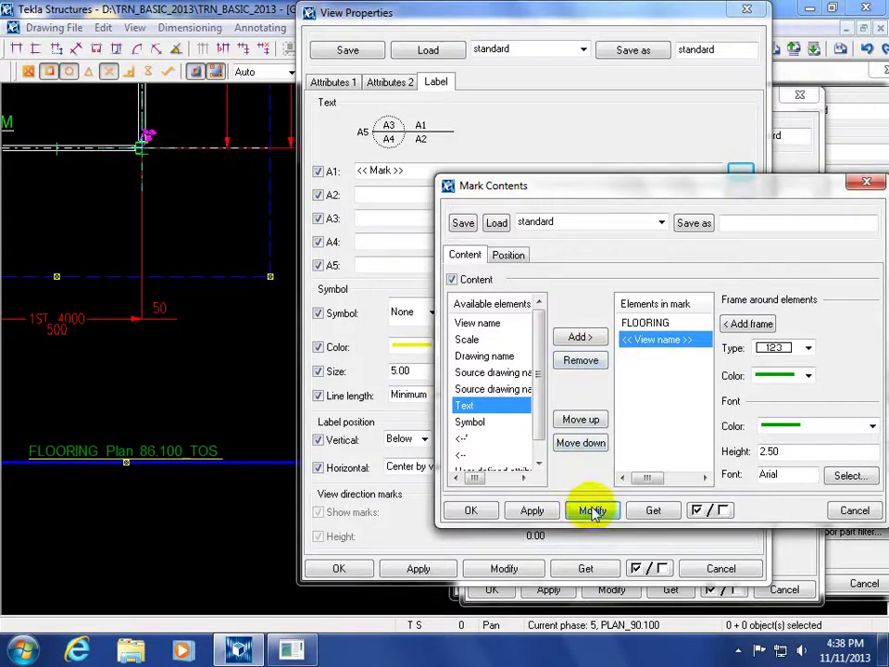
{"action": "left_click", "coordinate": [108, 495]}
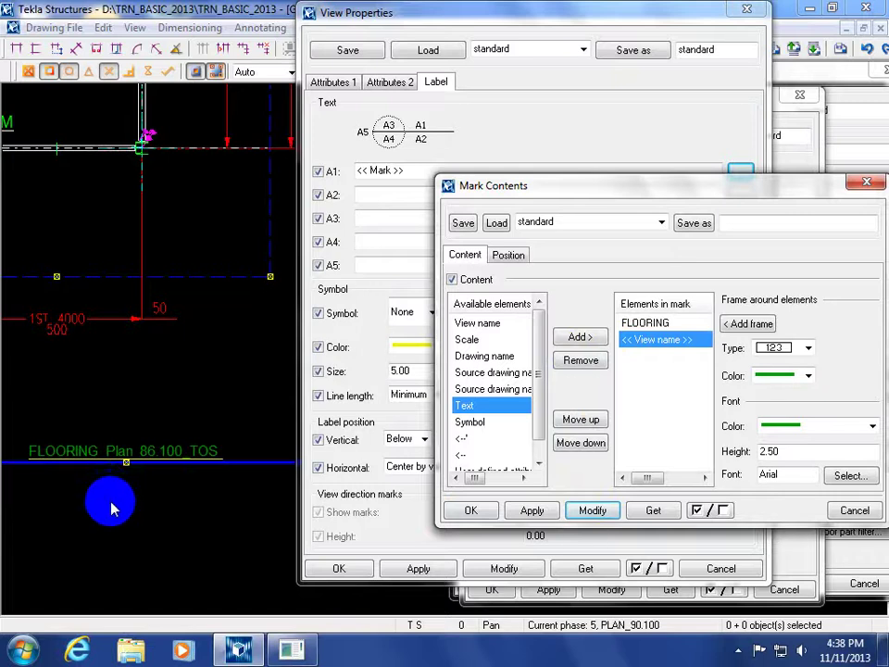
{"action": "left_click", "coordinate": [111, 509]}
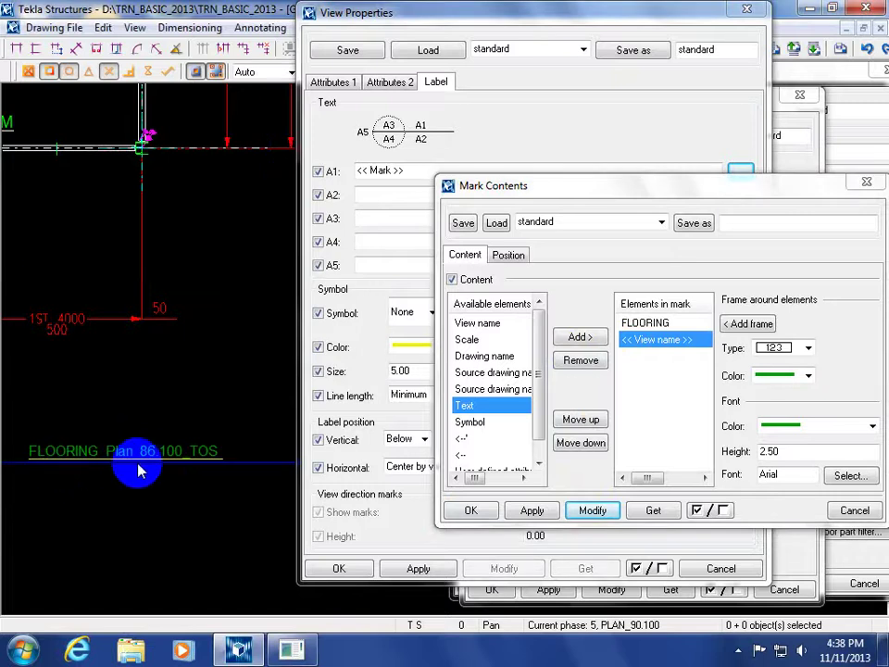
Set the font color of the FLOORING text in the view label to red and apply it to the lower plan view.
{"action": "left_click", "coordinate": [648, 322]}
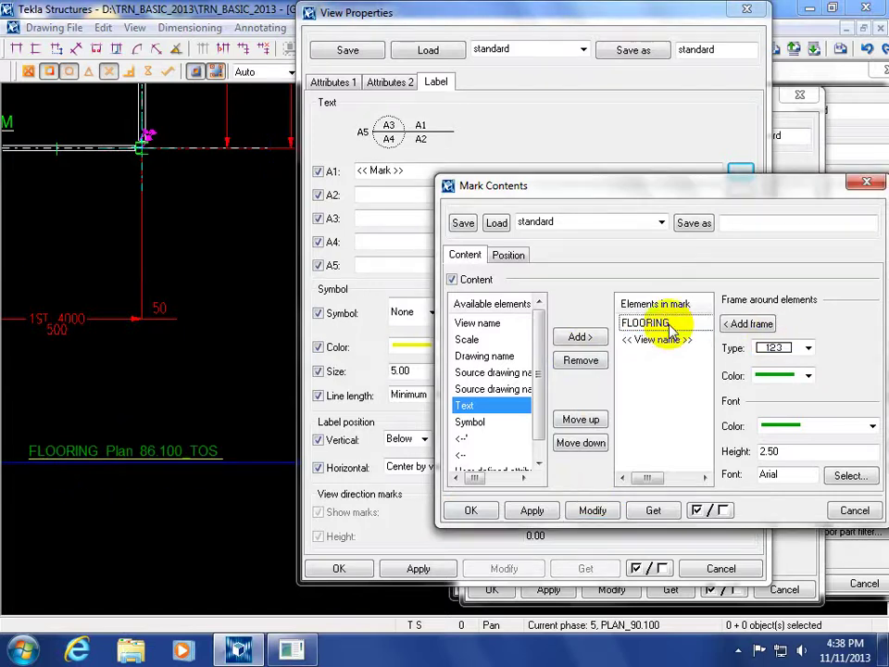
{"action": "left_click", "coordinate": [812, 428]}
{"action": "left_click", "coordinate": [780, 469]}
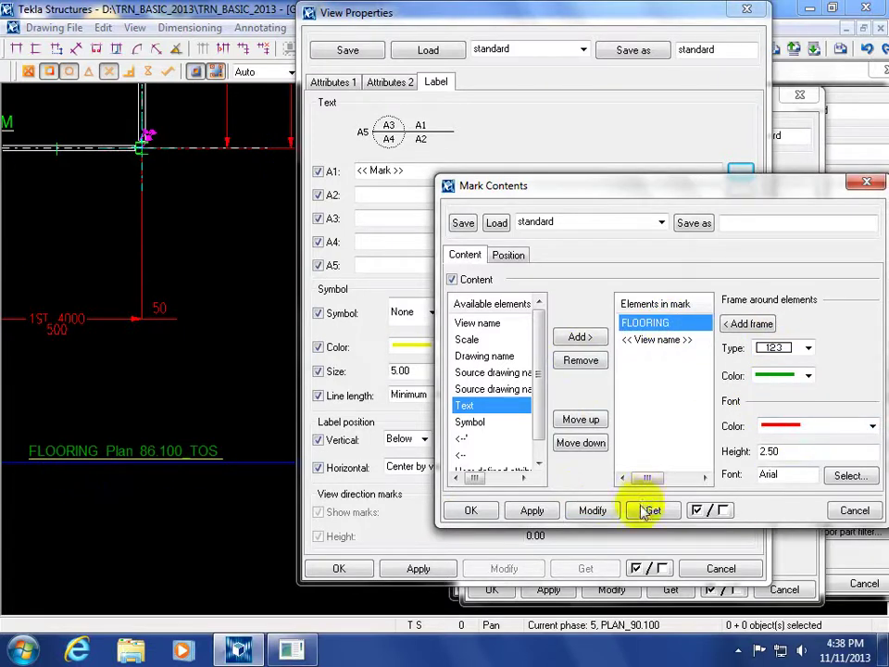
{"action": "left_click", "coordinate": [594, 511]}
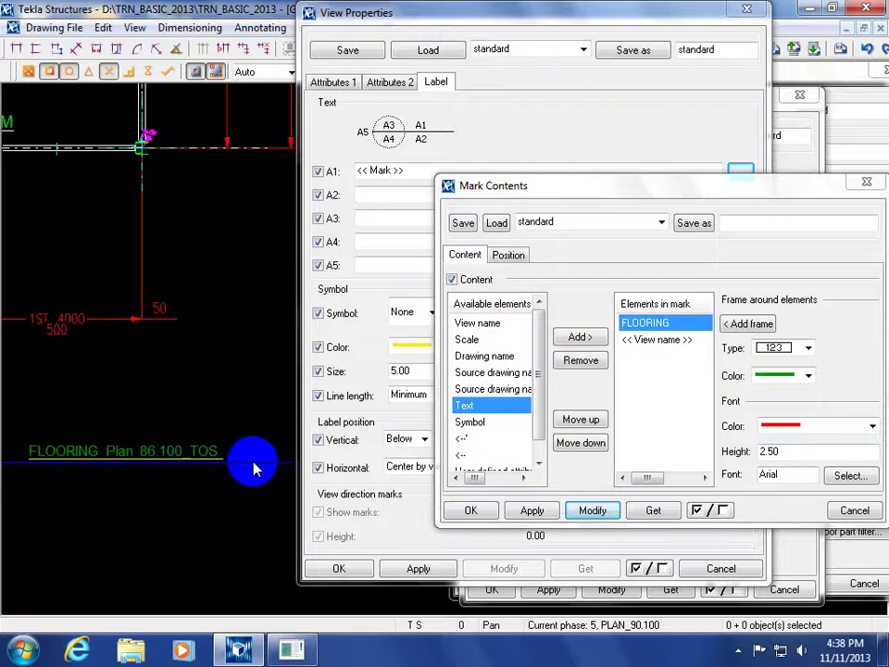
{"action": "left_click", "coordinate": [270, 463]}
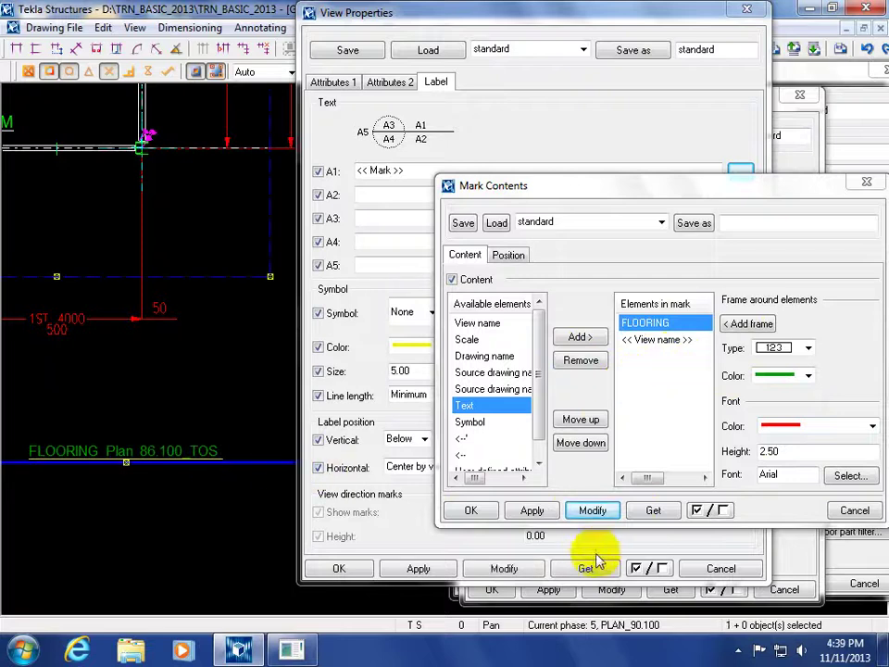
{"action": "left_click", "coordinate": [595, 512]}
{"action": "left_click", "coordinate": [215, 512]}
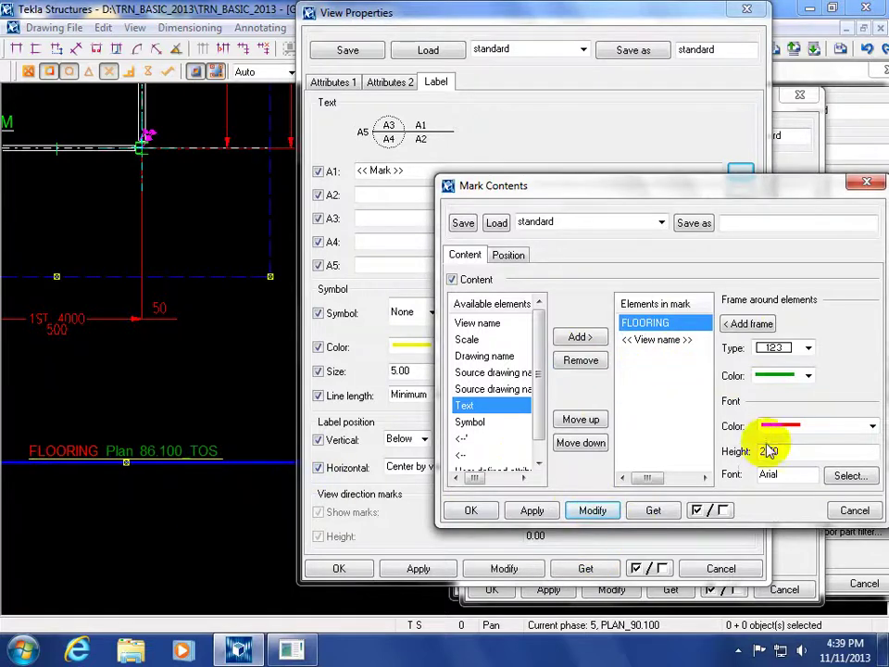
Change the font color of the label's FLOORING text to bright green and apply it to the lower plan view.
{"action": "left_click", "coordinate": [791, 431]}
{"action": "left_click", "coordinate": [792, 431]}
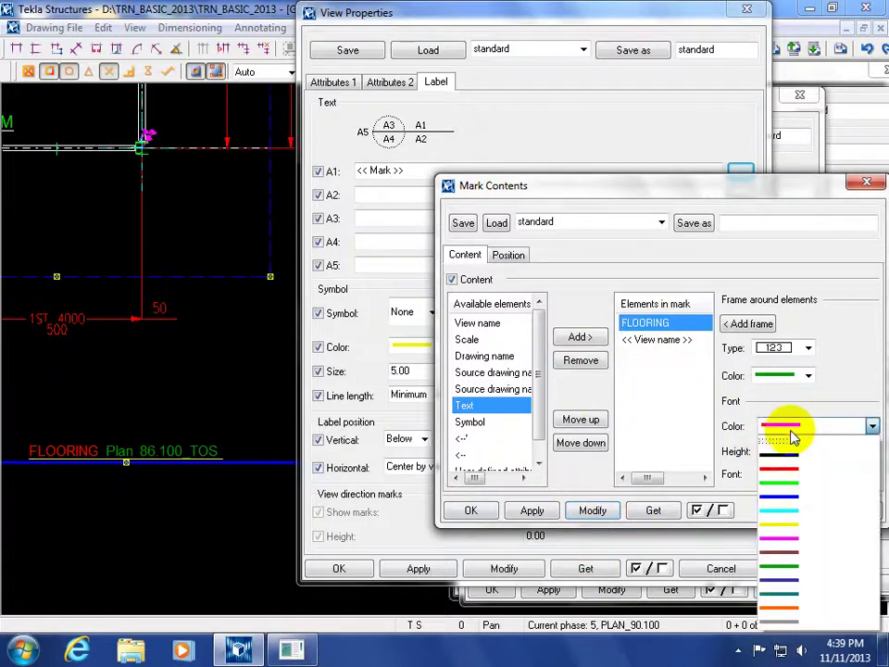
{"action": "left_click", "coordinate": [785, 483]}
{"action": "left_click", "coordinate": [592, 511]}
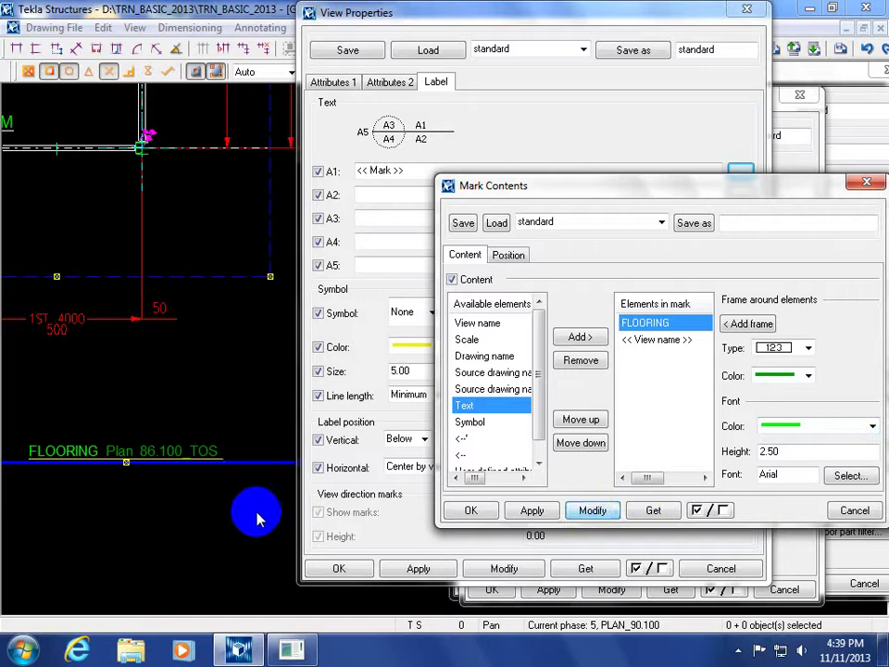
{"action": "left_click", "coordinate": [221, 521]}
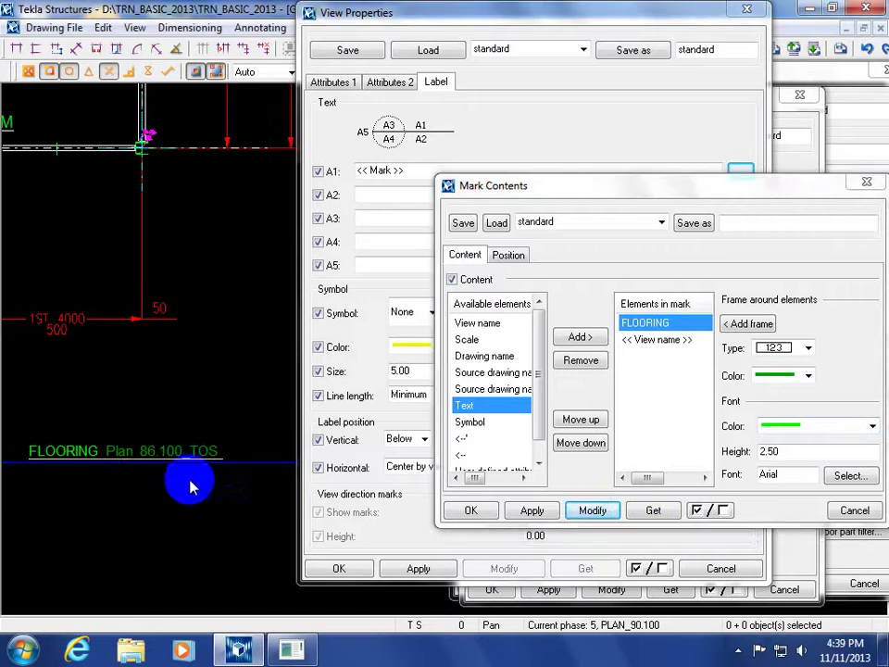
{"action": "left_click", "coordinate": [669, 341]}
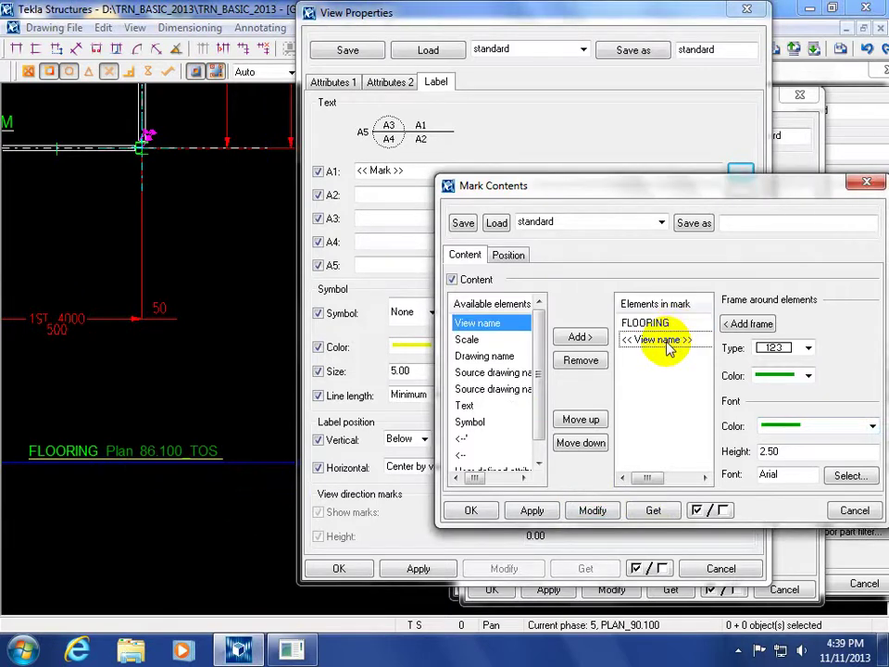
{"action": "double_click", "coordinate": [659, 323]}
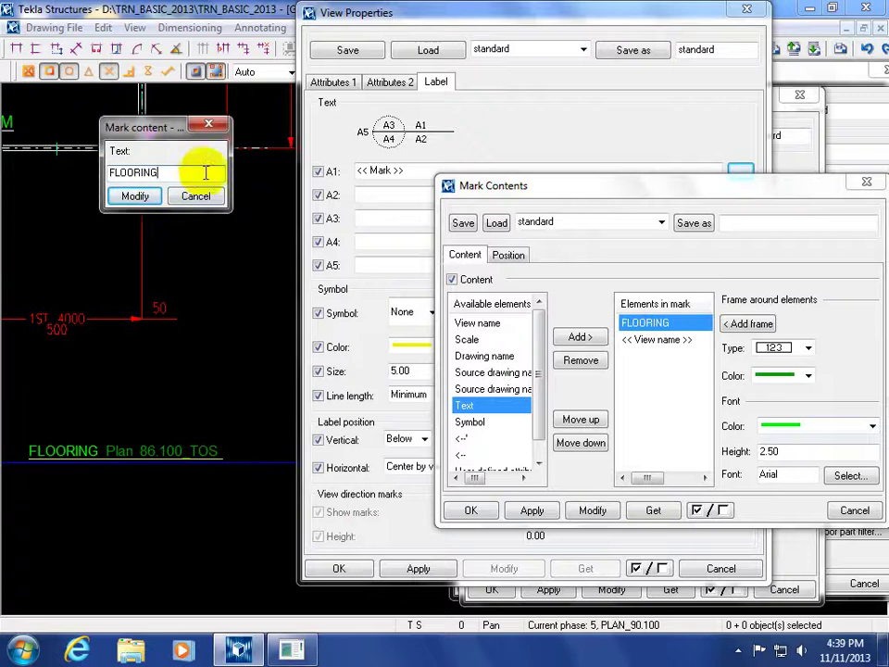
{"action": "left_click_drag", "start_coordinate": [231, 167], "coordinate": [283, 198]}
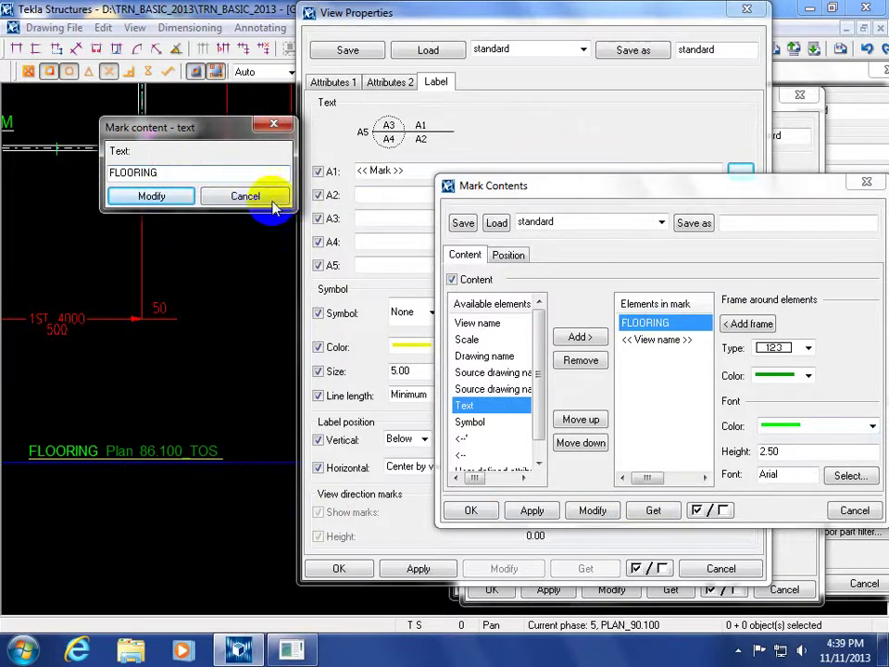
{"action": "left_click", "coordinate": [272, 196]}
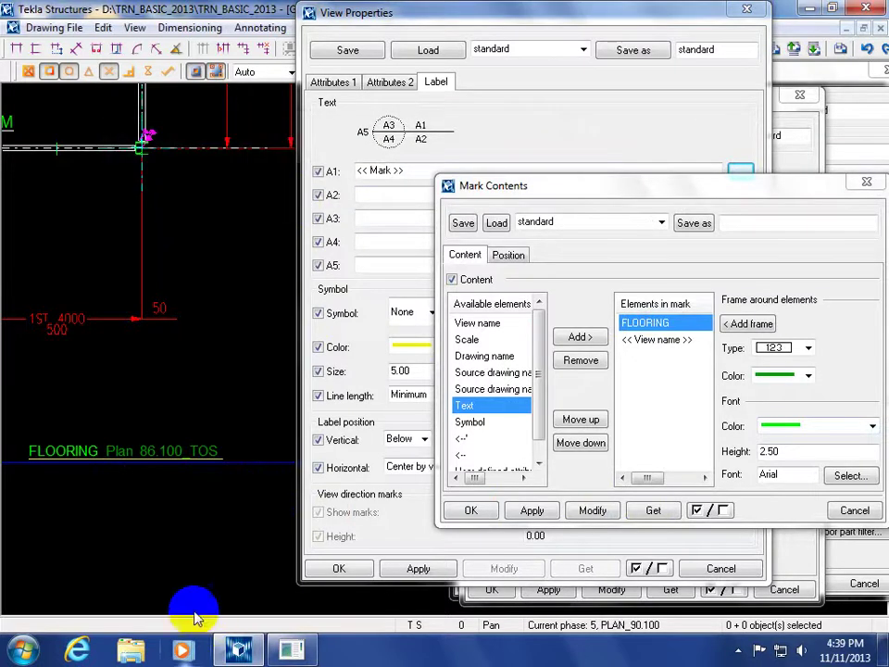
Add the Scale element to the view label, place it after the view name, and apply it to the lower plan view.
{"action": "left_click", "coordinate": [478, 345]}
{"action": "left_click", "coordinate": [578, 337]}
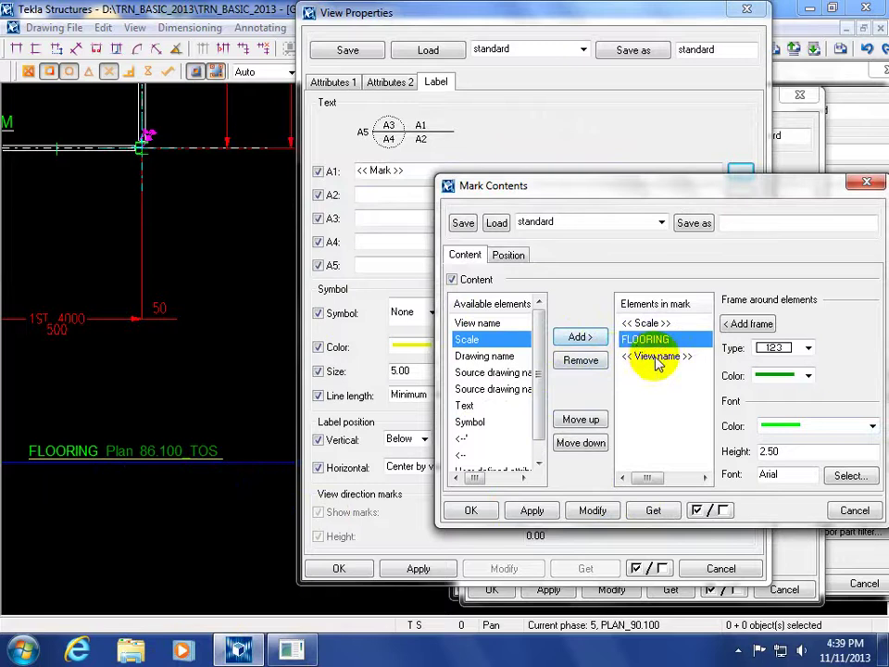
{"action": "left_click", "coordinate": [654, 324]}
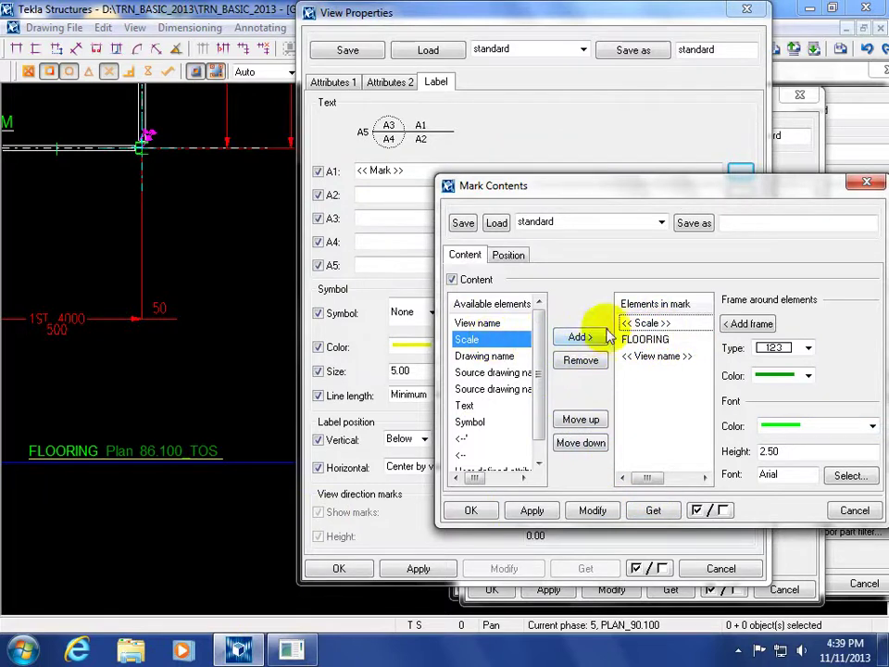
{"action": "left_click", "coordinate": [580, 443]}
{"action": "left_click", "coordinate": [581, 443]}
{"action": "left_click", "coordinate": [599, 513]}
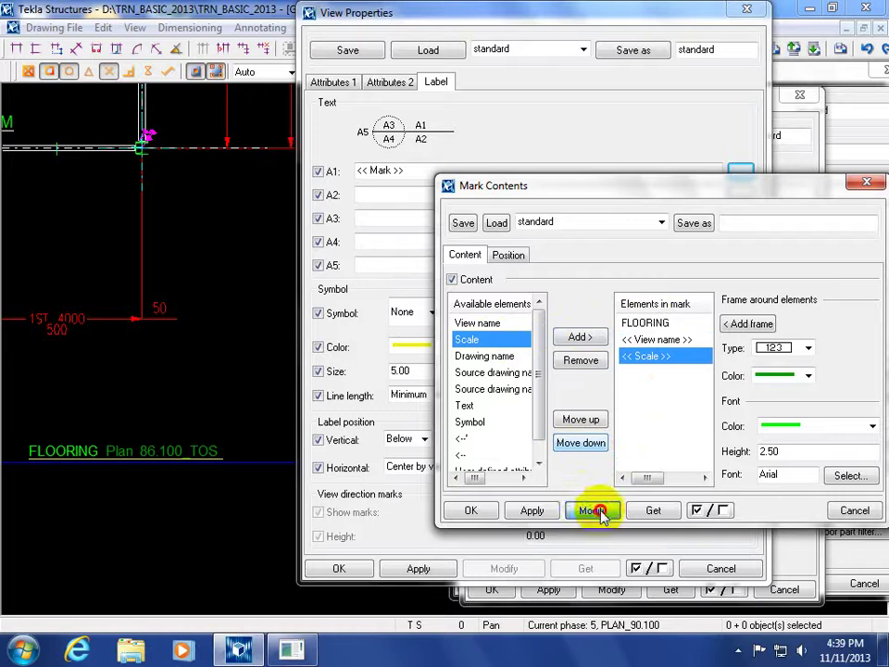
{"action": "left_click", "coordinate": [268, 468]}
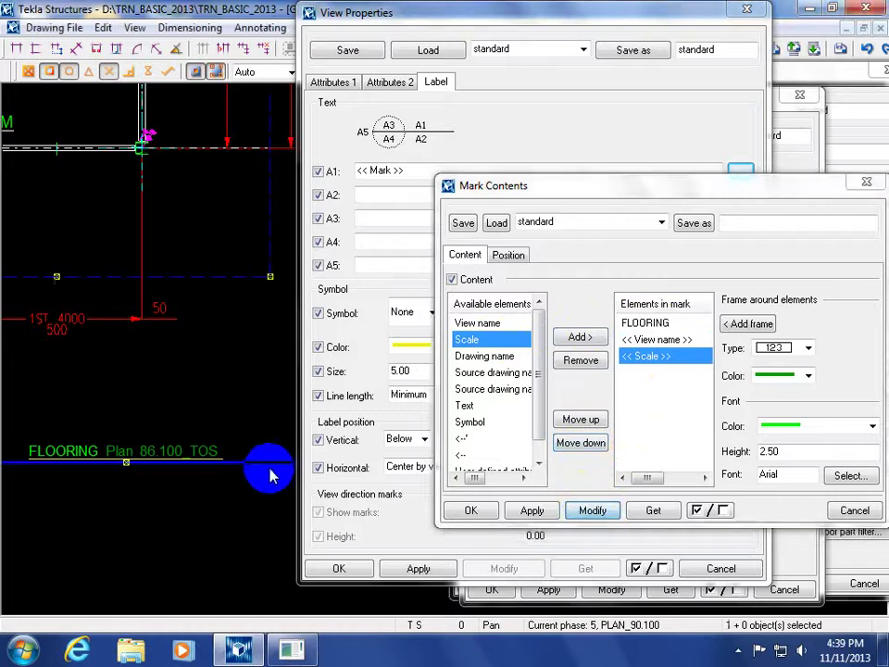
{"action": "left_click", "coordinate": [591, 512]}
{"action": "right_click", "coordinate": [193, 511]}
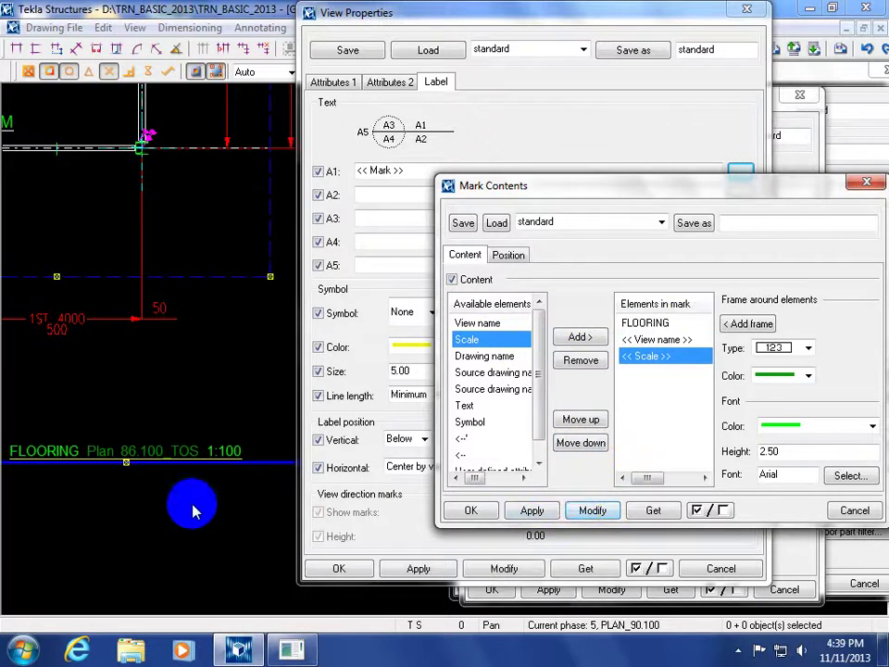
{"action": "mouse_move", "coordinate": [236, 477]}
{"action": "middle_mouse_down"}
{"action": "mouse_move", "coordinate": [182, 446]}
{"action": "mouse_move", "coordinate": [227, 447]}
{"action": "middle_mouse_up"}
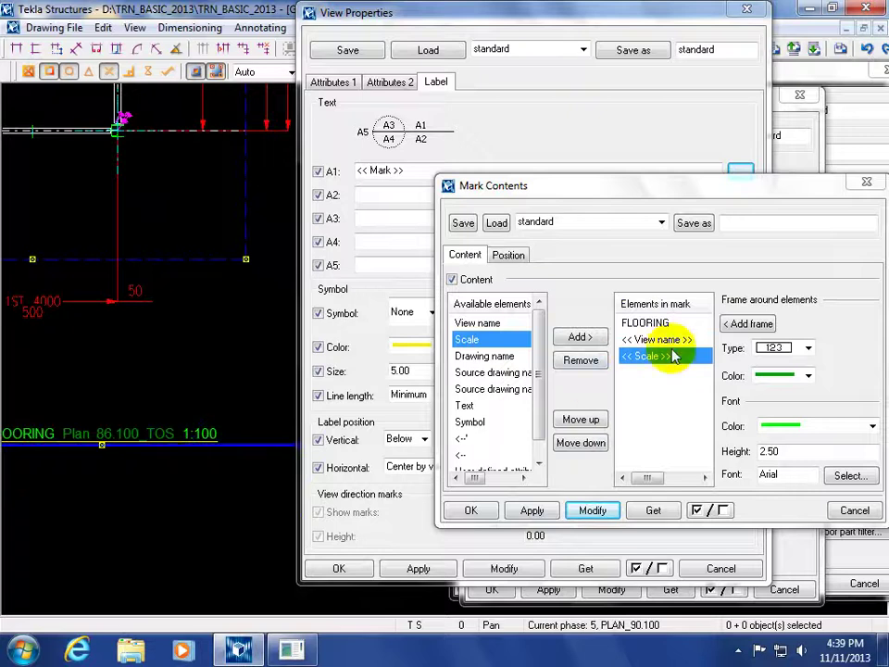
Insert a line break element between the view name and Scale in the label contents and apply it to the lower plan view.
{"action": "middle_click", "coordinate": [268, 466]}
{"action": "left_click_drag", "start_coordinate": [540, 378], "coordinate": [536, 407]}
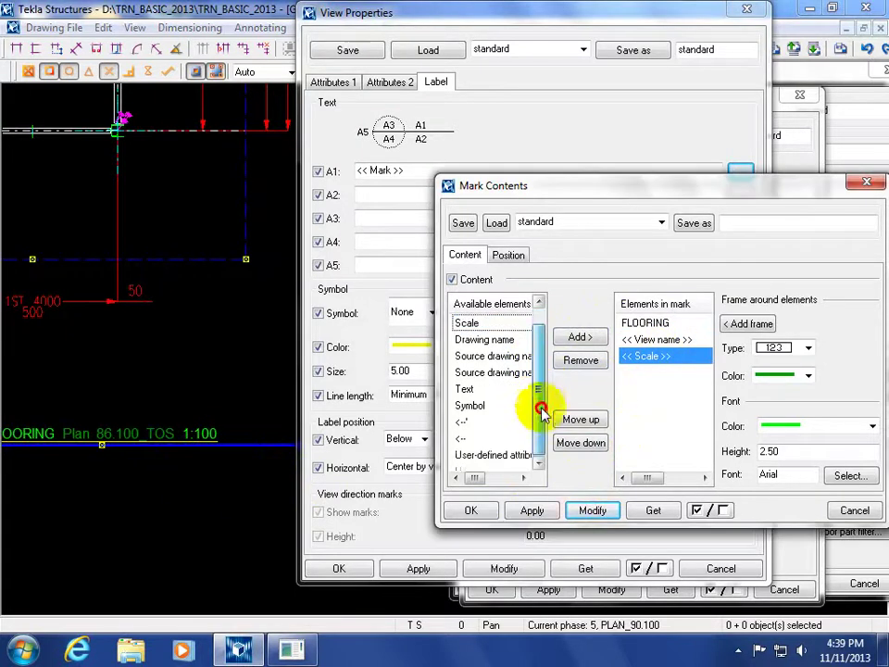
{"action": "left_click", "coordinate": [476, 423]}
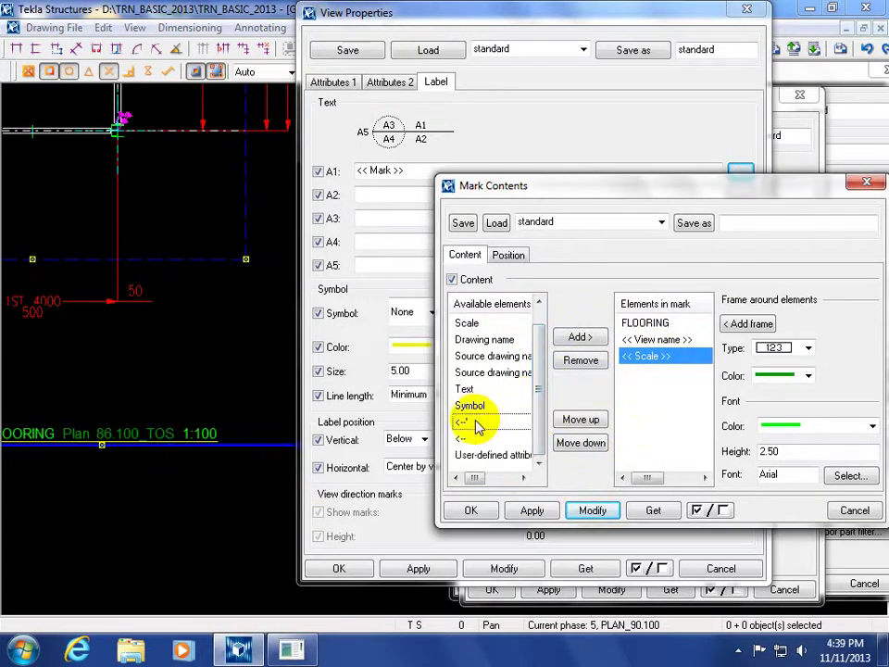
{"action": "left_click", "coordinate": [580, 337]}
{"action": "left_click", "coordinate": [592, 509]}
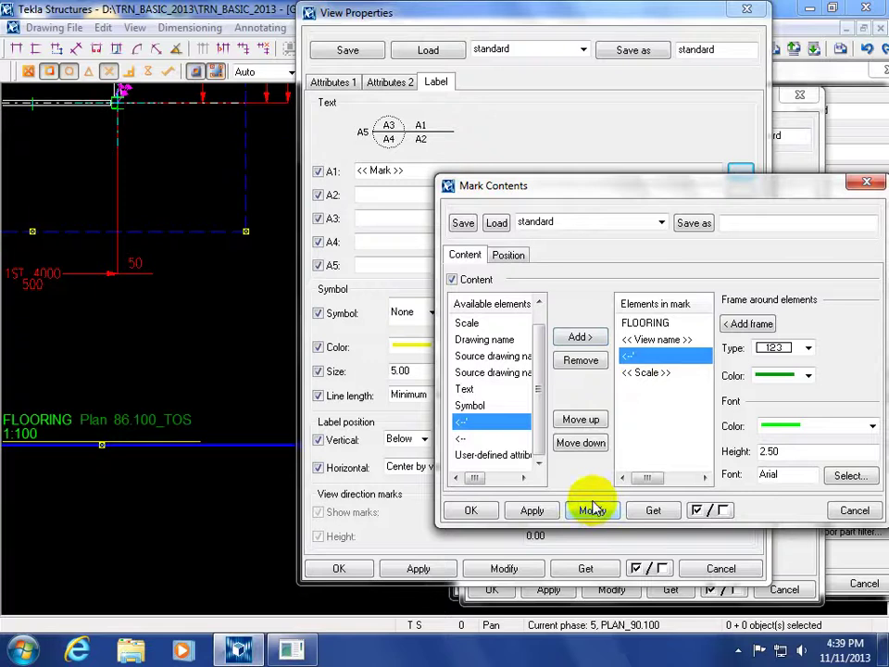
{"action": "middle_click_drag", "start_coordinate": [149, 497], "coordinate": [214, 501]}
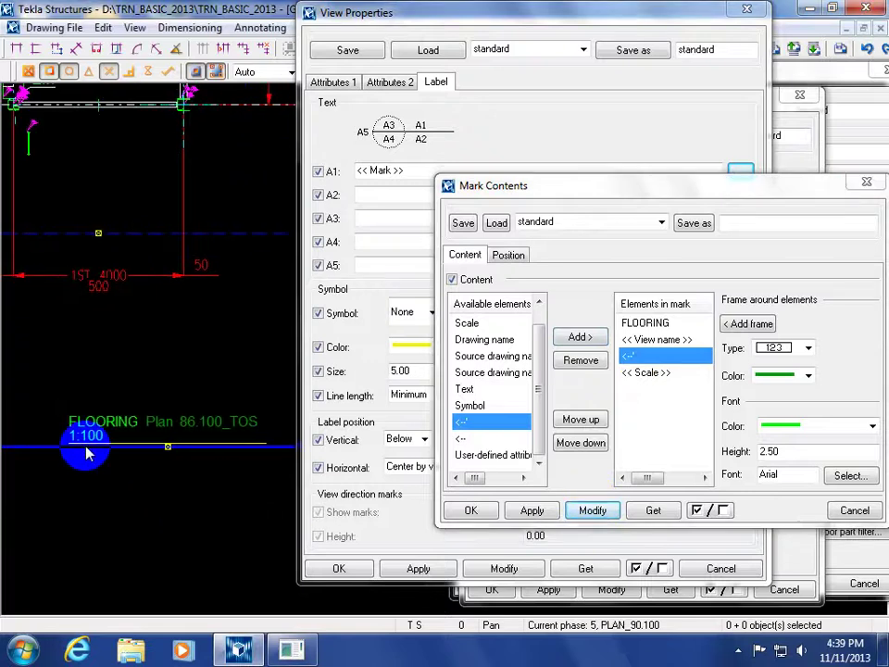
Add the text "SCALE =" to the label contents, place the line break before it, and apply both to the lower plan view.
{"action": "left_click", "coordinate": [465, 390]}
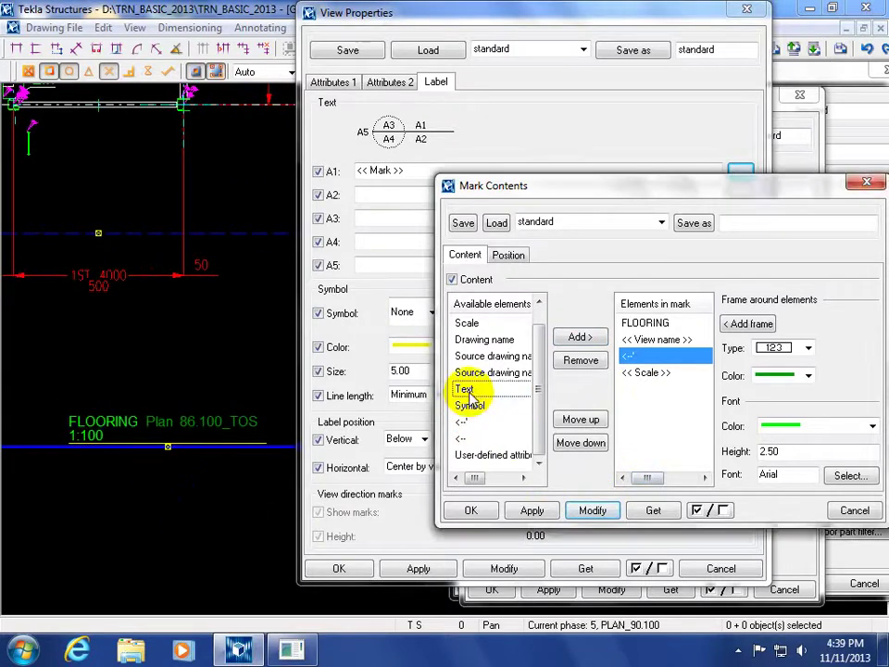
{"action": "double_click", "coordinate": [468, 394]}
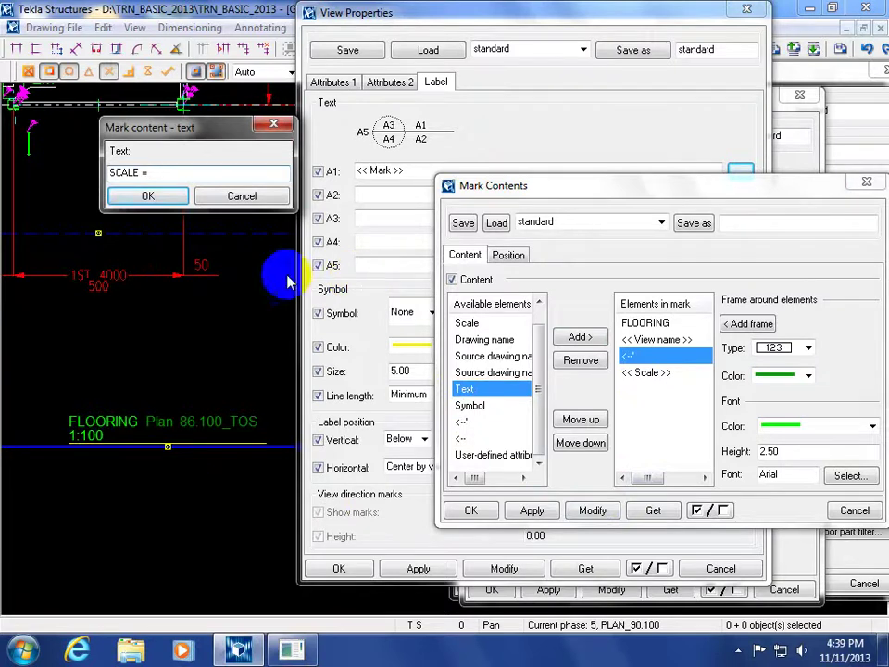
{"action": "left_click", "coordinate": [148, 198]}
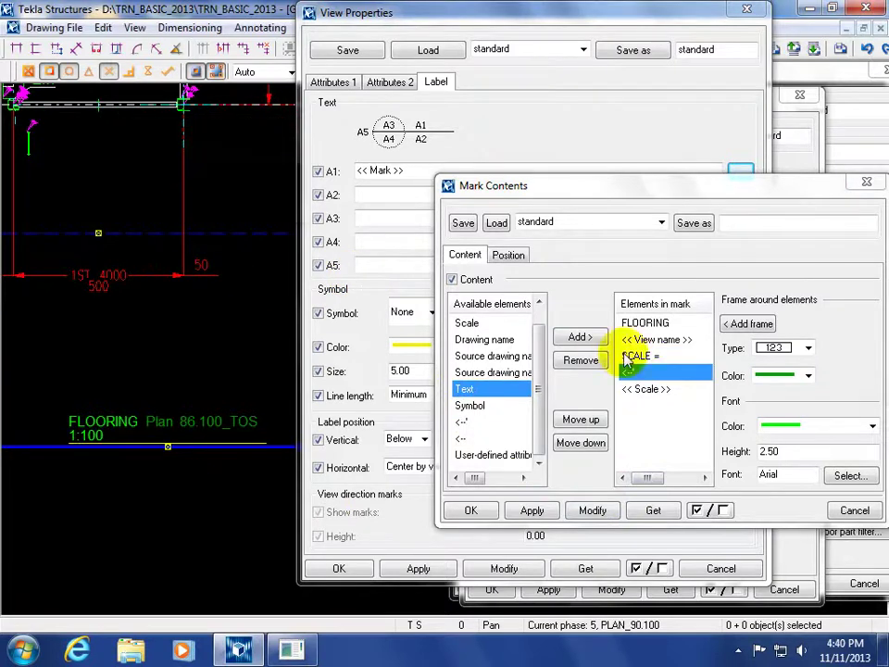
{"action": "left_click", "coordinate": [591, 511]}
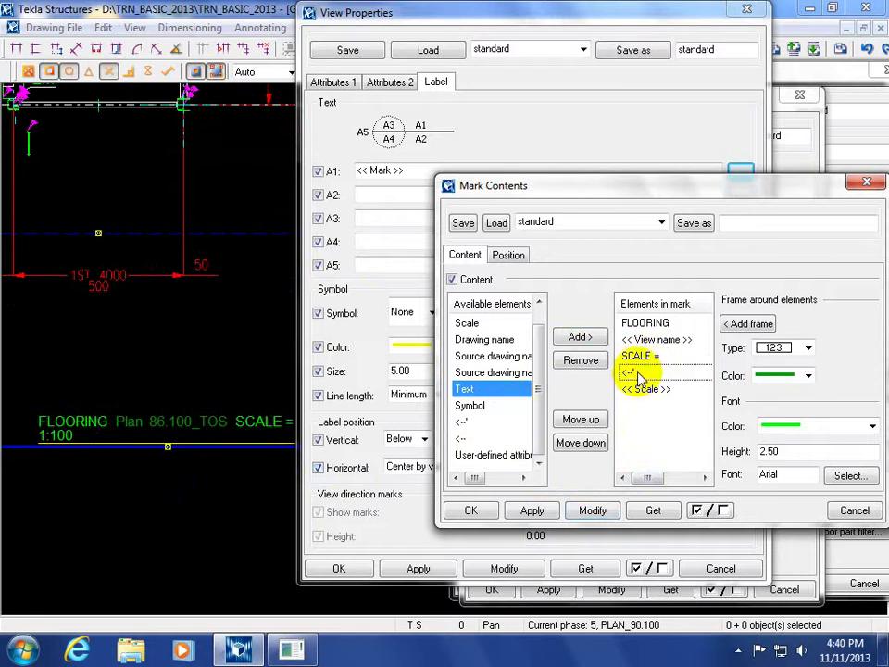
{"action": "left_click", "coordinate": [581, 421]}
{"action": "left_click", "coordinate": [593, 510]}
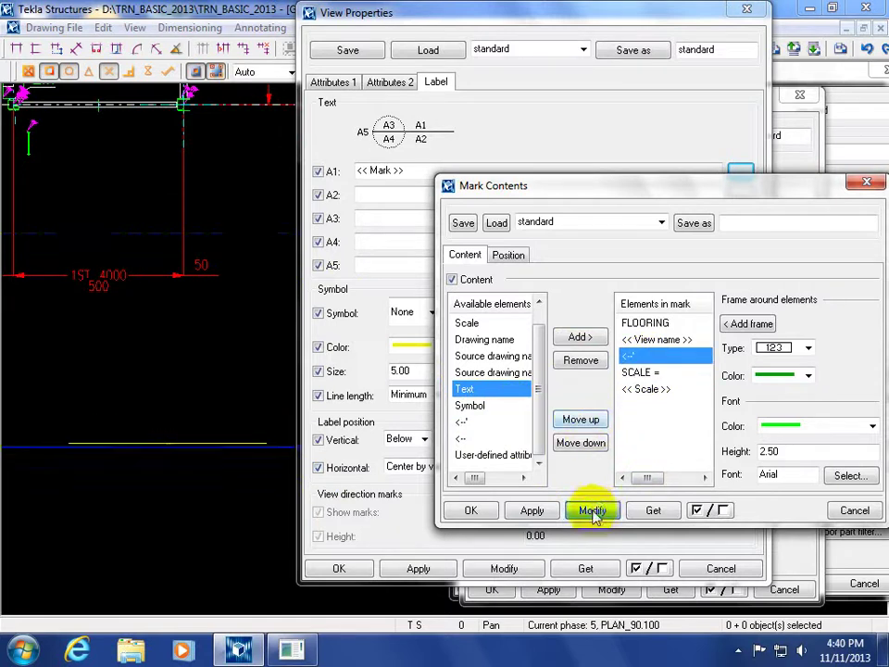
Set the A1 label text position to Below line and apply it to the lower plan view.
{"action": "left_click", "coordinate": [136, 447]}
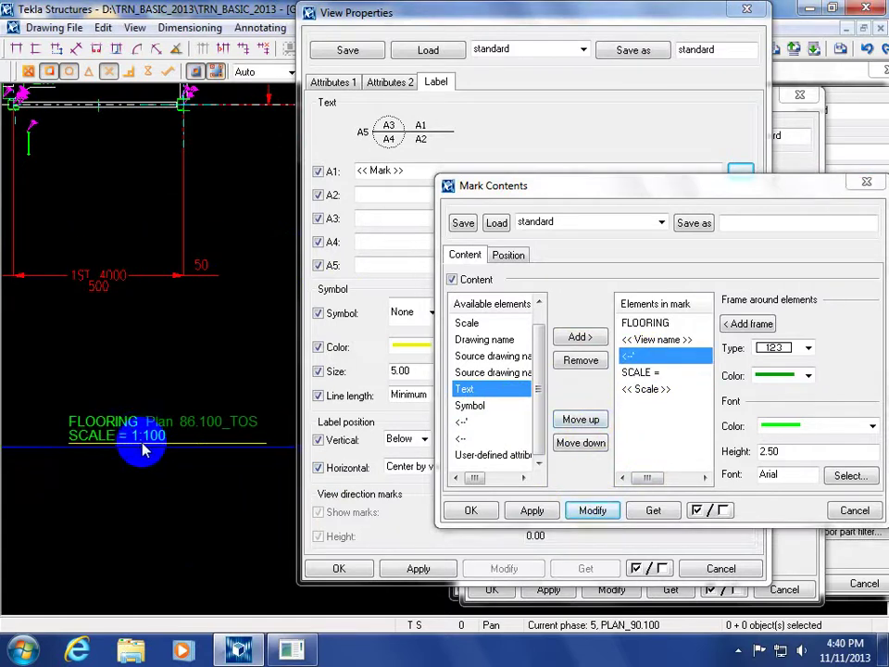
{"action": "left_click", "coordinate": [145, 448]}
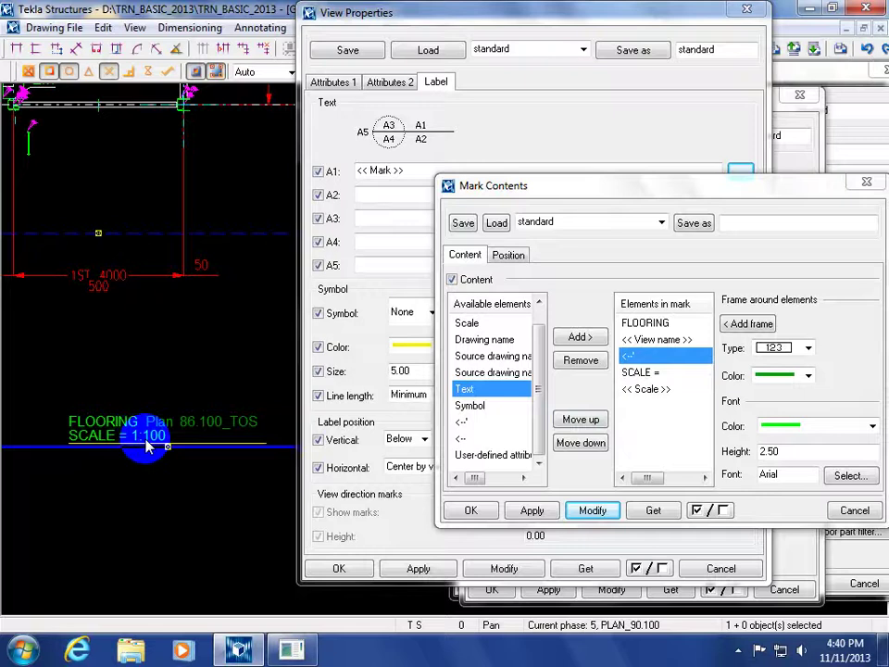
{"action": "left_click", "coordinate": [510, 255]}
{"action": "left_click", "coordinate": [591, 282]}
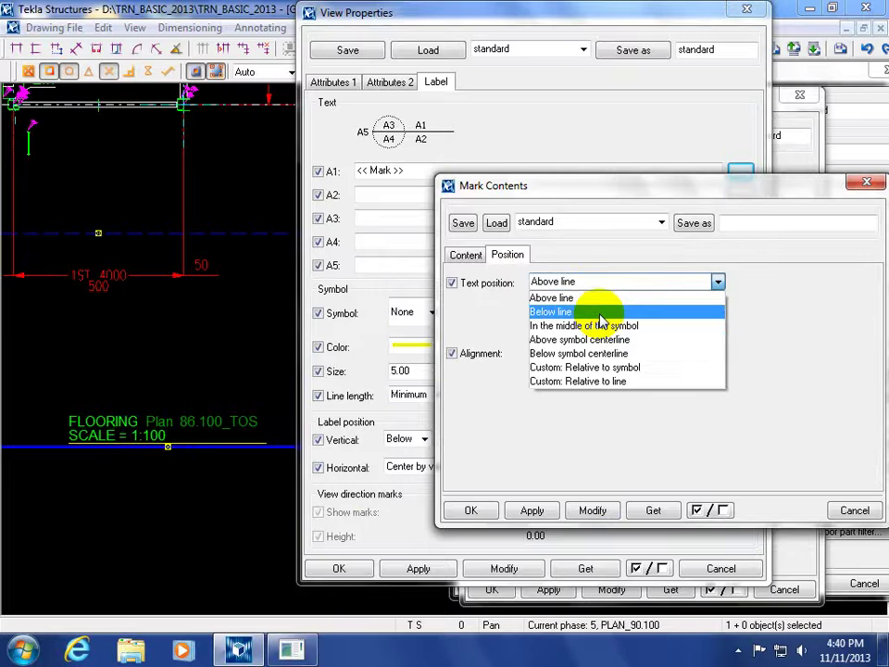
{"action": "left_click", "coordinate": [599, 314]}
{"action": "left_click", "coordinate": [592, 510]}
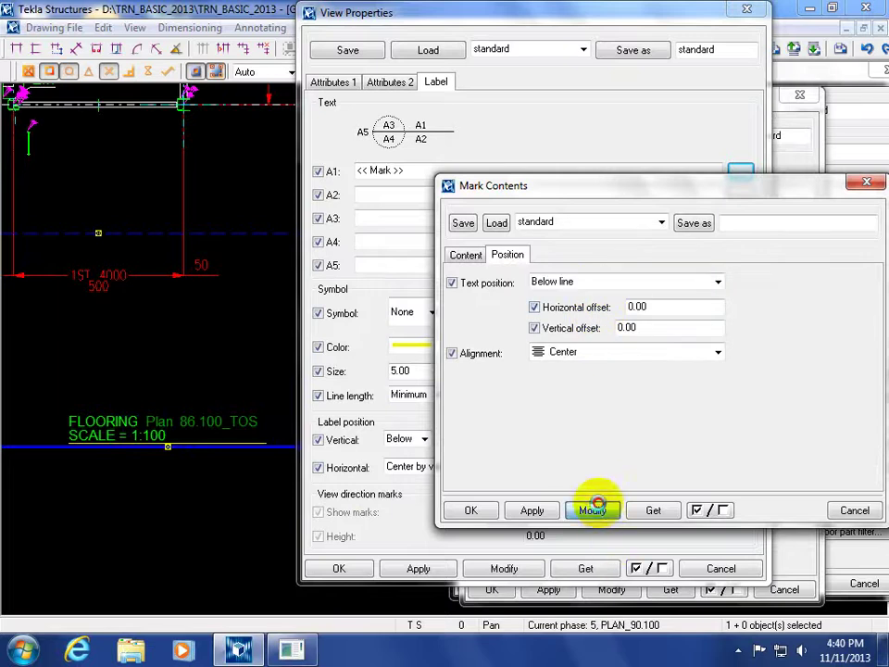
Try the A1 text position In the middle of the symbol on the lower plan view, and undo the position changes.
{"action": "left_click", "coordinate": [582, 283]}
{"action": "left_click", "coordinate": [589, 324]}
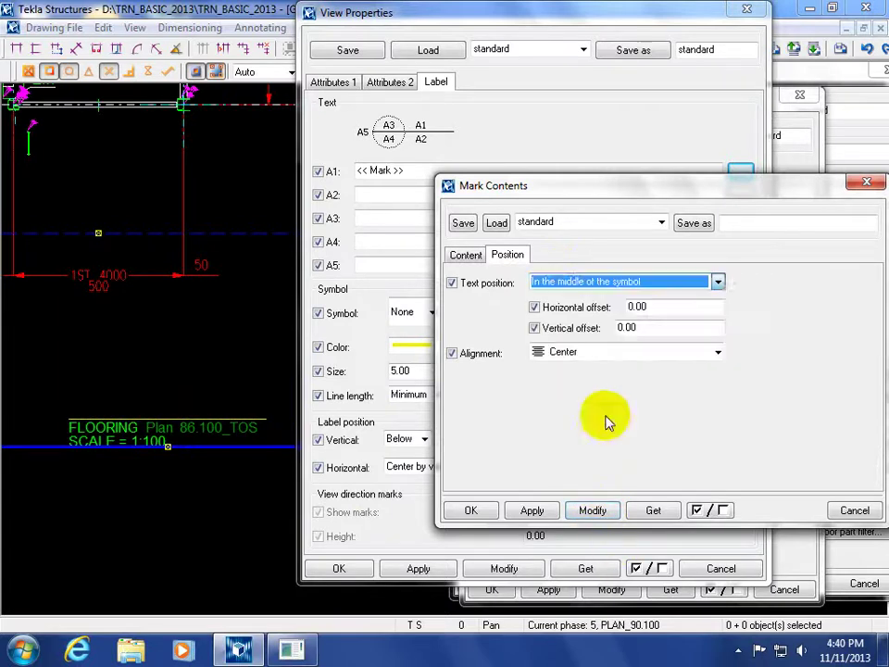
{"action": "left_click", "coordinate": [586, 509]}
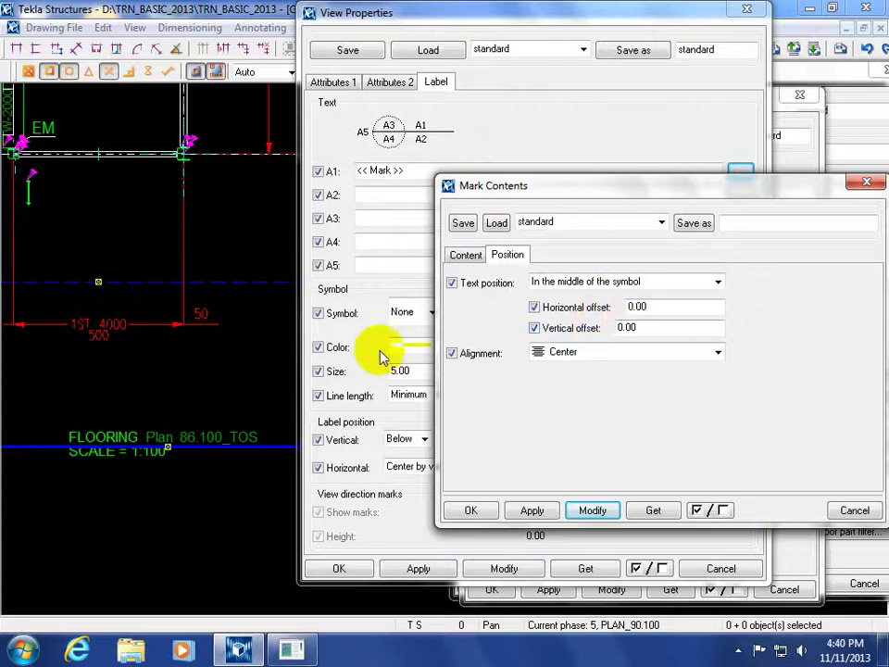
{"action": "mouse_move", "coordinate": [85, 389]}
{"action": "middle_mouse_down"}
{"action": "mouse_move", "coordinate": [123, 401]}
{"action": "mouse_move", "coordinate": [158, 294]}
{"action": "mouse_move", "coordinate": [118, 218]}
{"action": "middle_mouse_up"}
{"action": "left_click", "coordinate": [867, 49]}
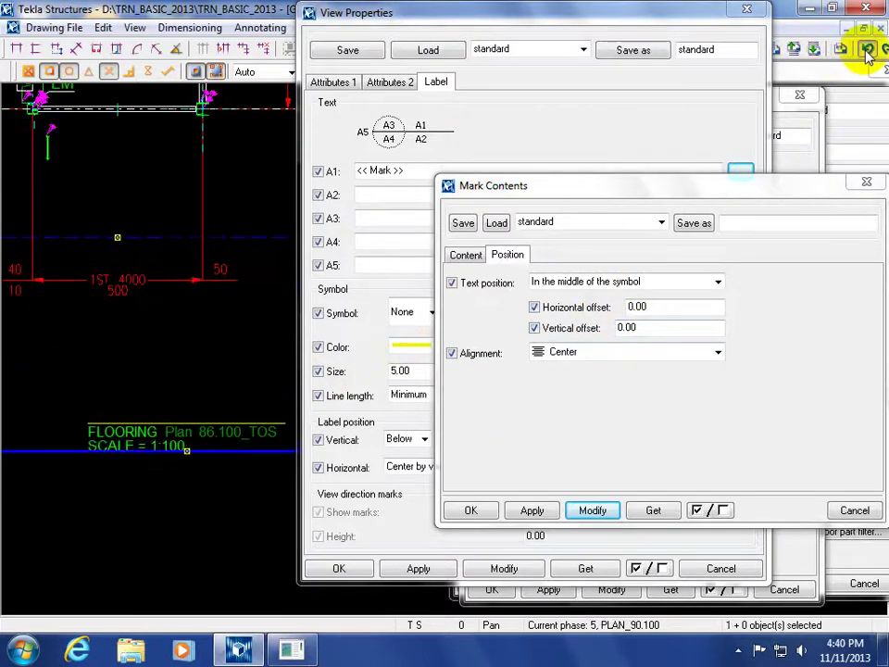
{"action": "left_click", "coordinate": [867, 182]}
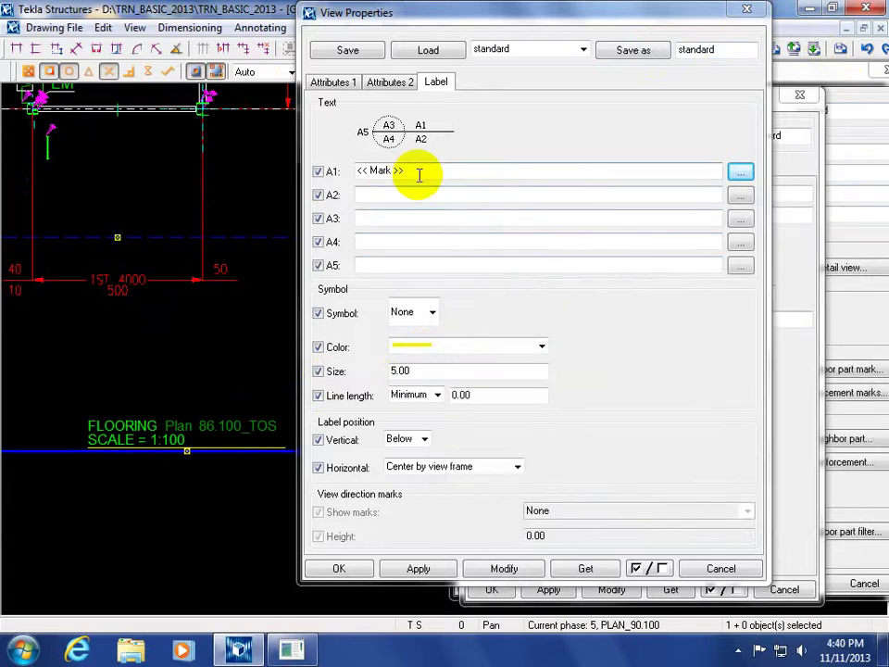
{"action": "left_click_drag", "start_coordinate": [422, 174], "coordinate": [288, 185]}
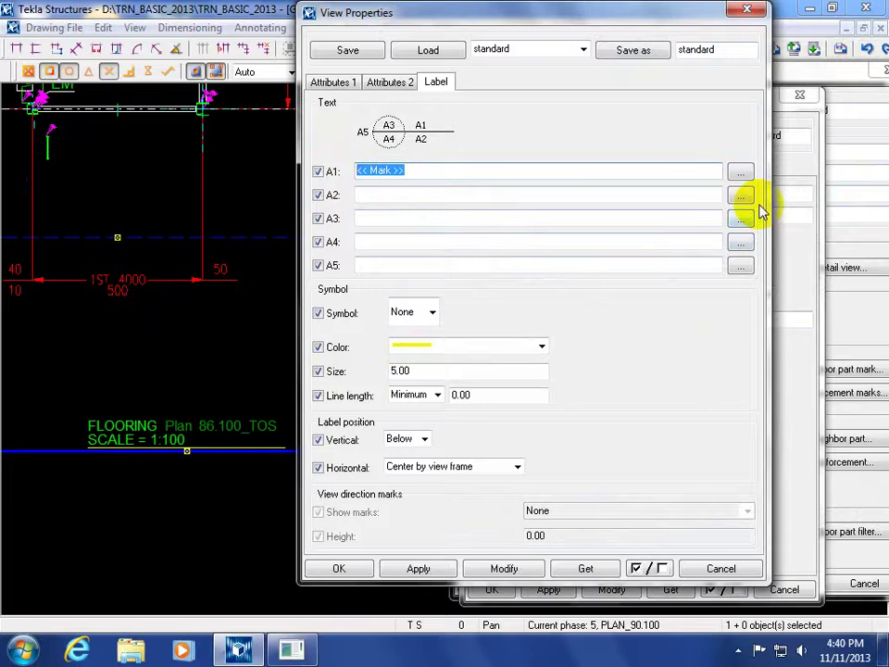
{"action": "left_click", "coordinate": [740, 171]}
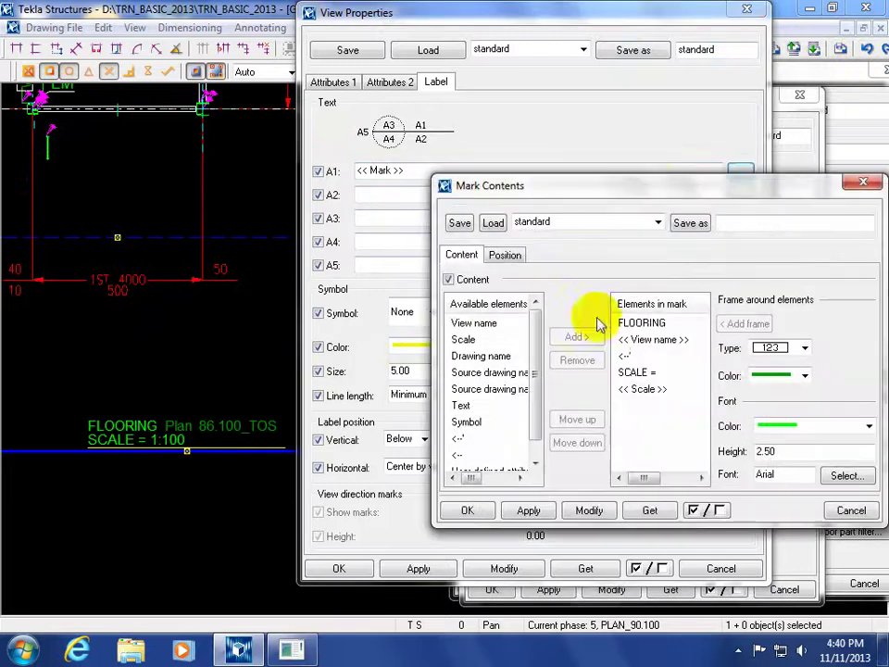
{"action": "left_click_drag", "start_coordinate": [651, 185], "coordinate": [442, 174]}
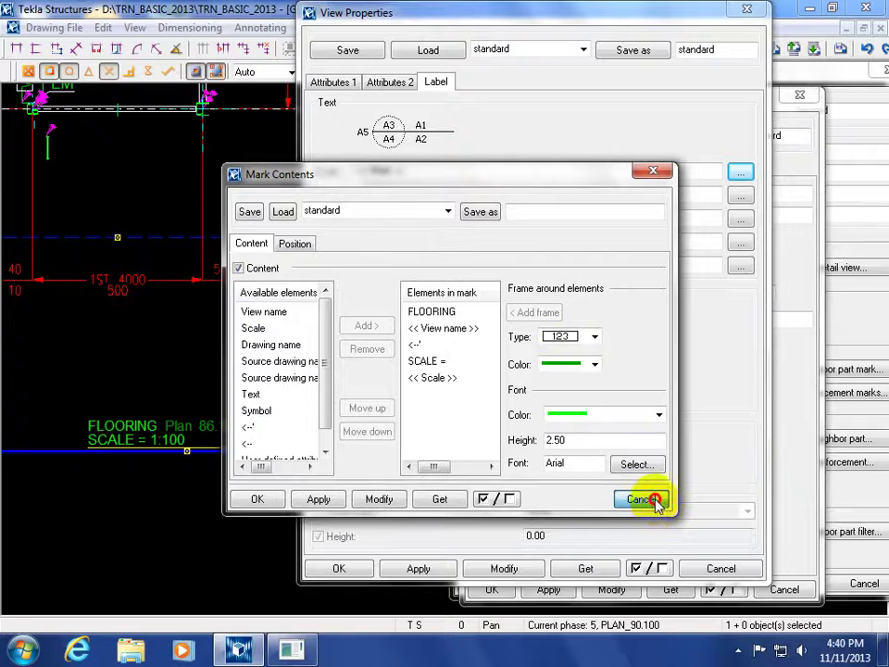
{"action": "left_click", "coordinate": [648, 499]}
Set the font height of the label's FLOORING text and view name to 5 and apply it to the lower plan view.
{"action": "left_click", "coordinate": [223, 434]}
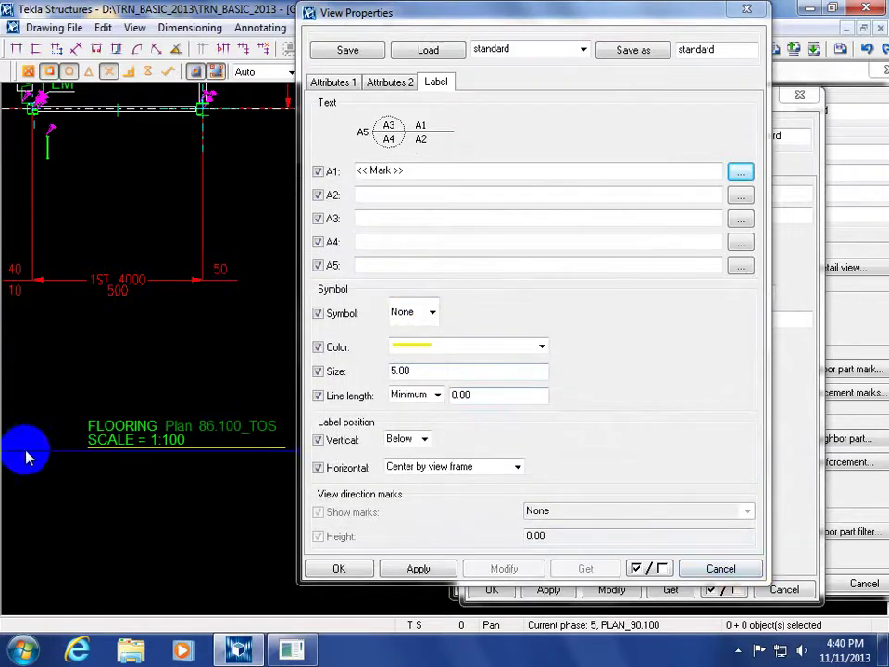
{"action": "left_click", "coordinate": [740, 171]}
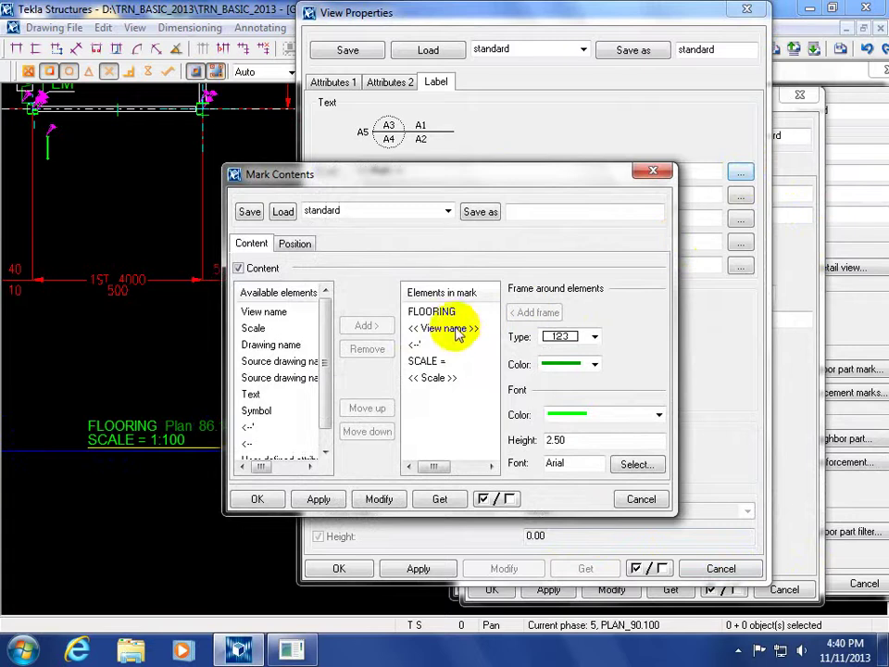
{"action": "left_click", "coordinate": [456, 330]}
{"action": "left_click", "coordinate": [432, 311]}
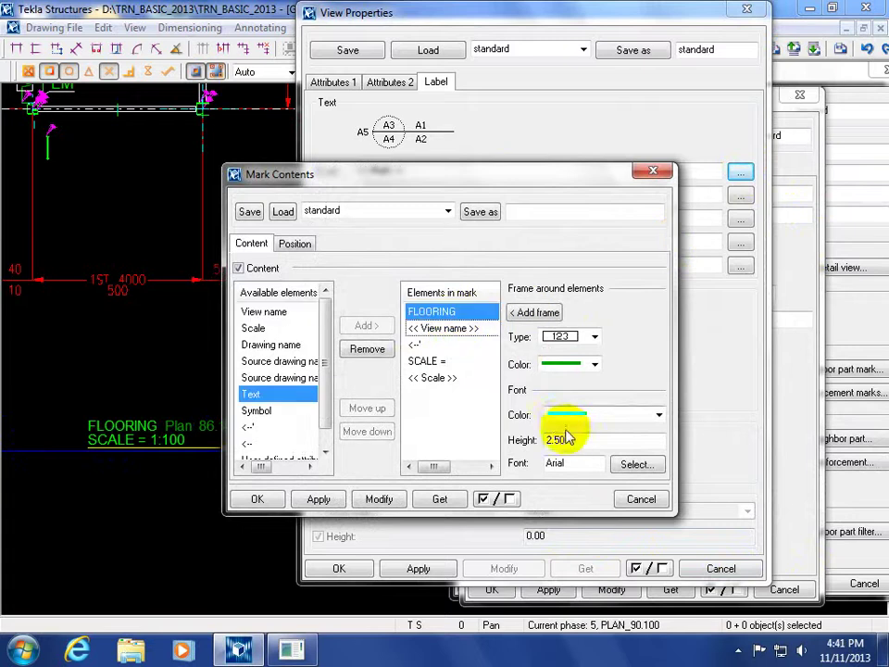
{"action": "type", "text": "5"}
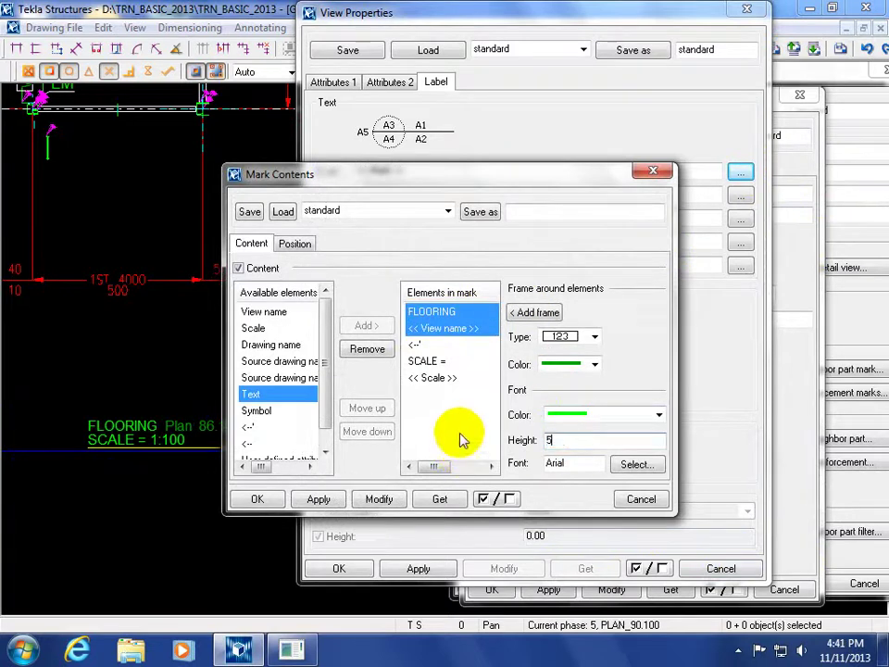
{"action": "left_click", "coordinate": [44, 457]}
{"action": "left_click", "coordinate": [366, 498]}
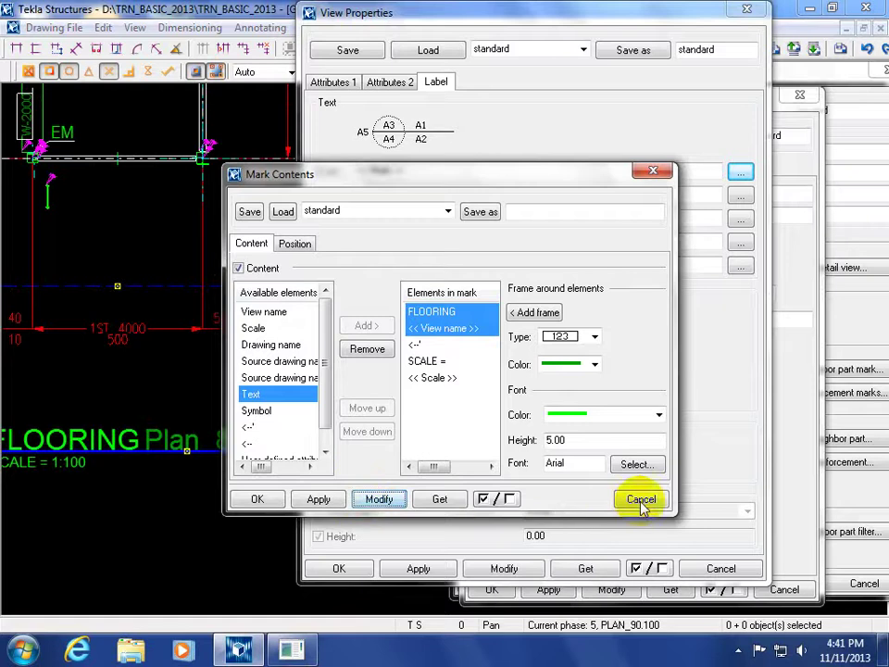
{"action": "left_click", "coordinate": [258, 499]}
Set the view label's symbol to the circle with a horizontal centre line and apply it to the lower plan view.
{"action": "scroll", "coordinate": [235, 469], "scroll_direction": "down", "scroll_amount": 3}
{"action": "mouse_move", "coordinate": [236, 469]}
{"action": "middle_mouse_down"}
{"action": "mouse_move", "coordinate": [192, 470]}
{"action": "mouse_move", "coordinate": [200, 471]}
{"action": "middle_mouse_up"}
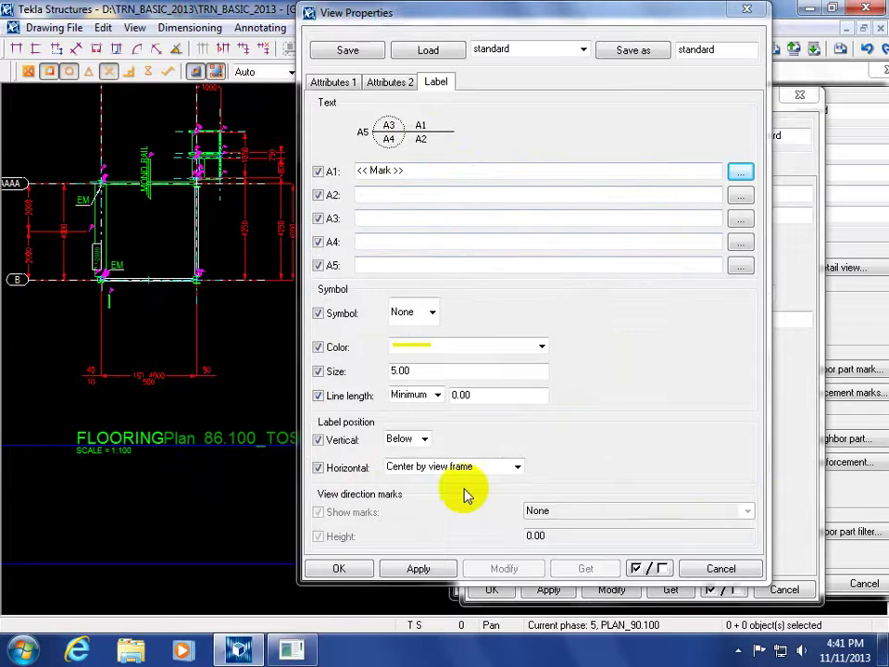
{"action": "left_click", "coordinate": [433, 312]}
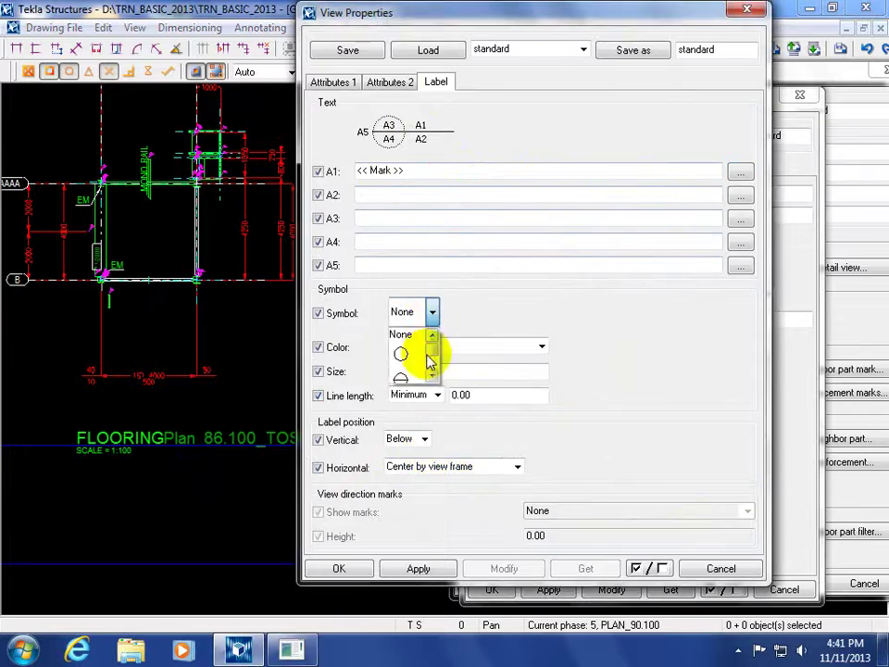
{"action": "left_click_drag", "start_coordinate": [433, 353], "coordinate": [411, 389]}
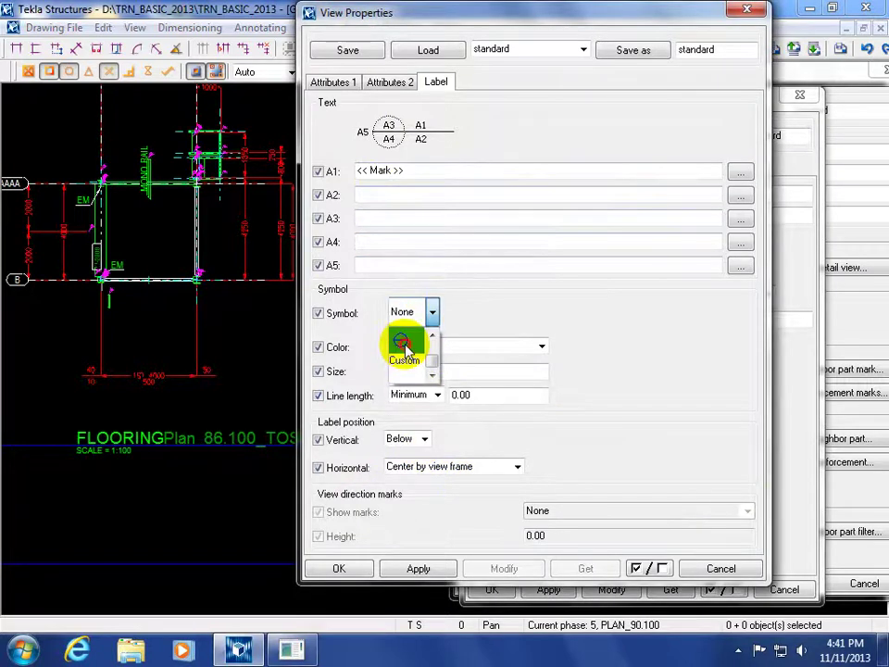
{"action": "left_click", "coordinate": [405, 345]}
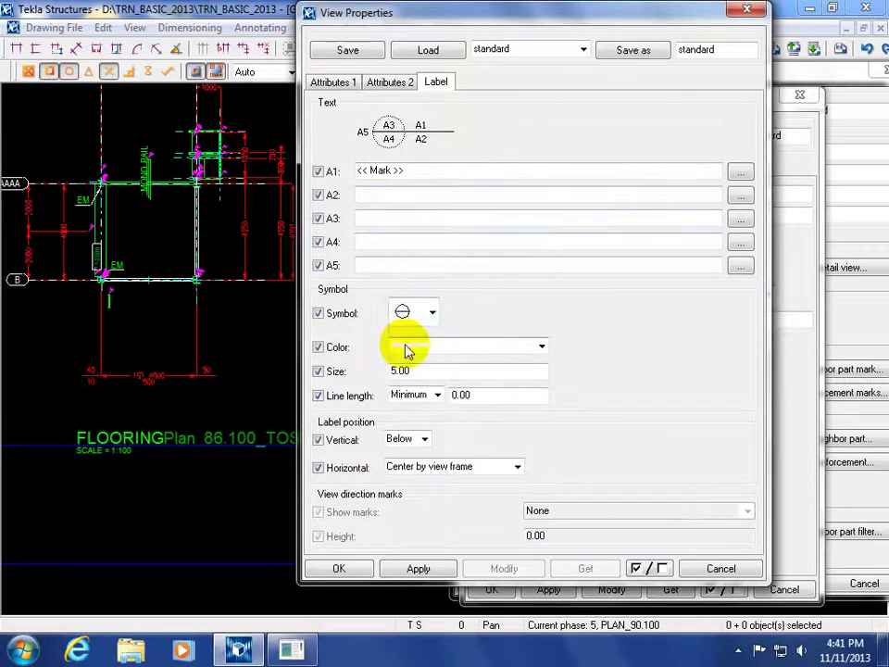
{"action": "left_click", "coordinate": [43, 453]}
{"action": "left_click", "coordinate": [505, 569]}
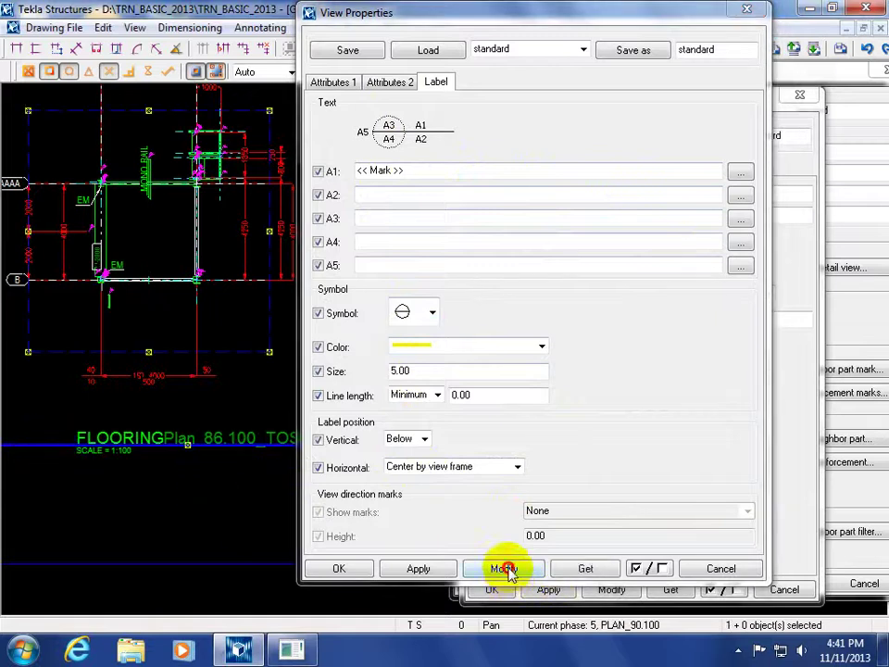
{"action": "scroll", "coordinate": [175, 444], "scroll_direction": "up", "scroll_amount": 3}
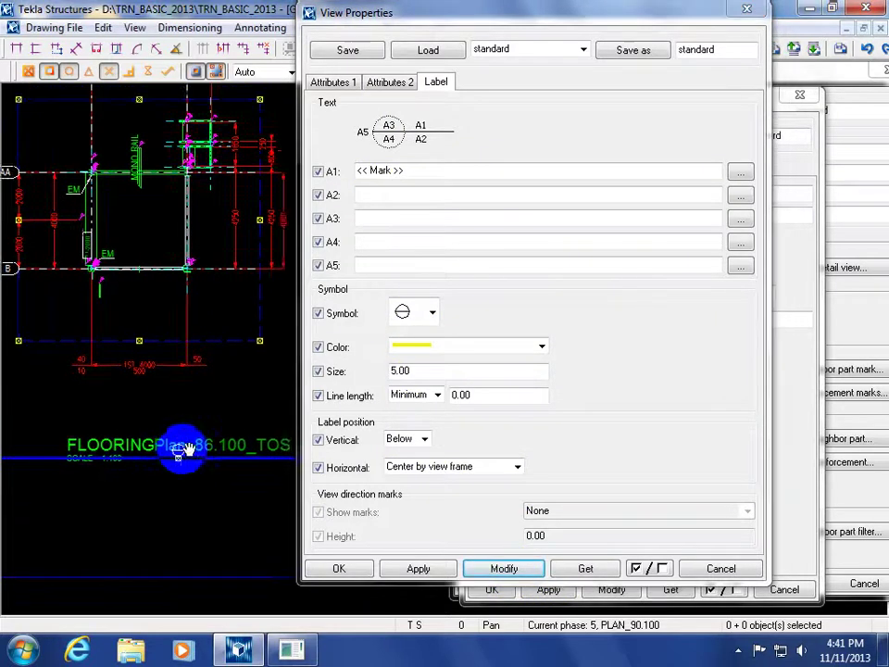
{"action": "scroll", "coordinate": [169, 464], "scroll_direction": "up", "scroll_amount": 3}
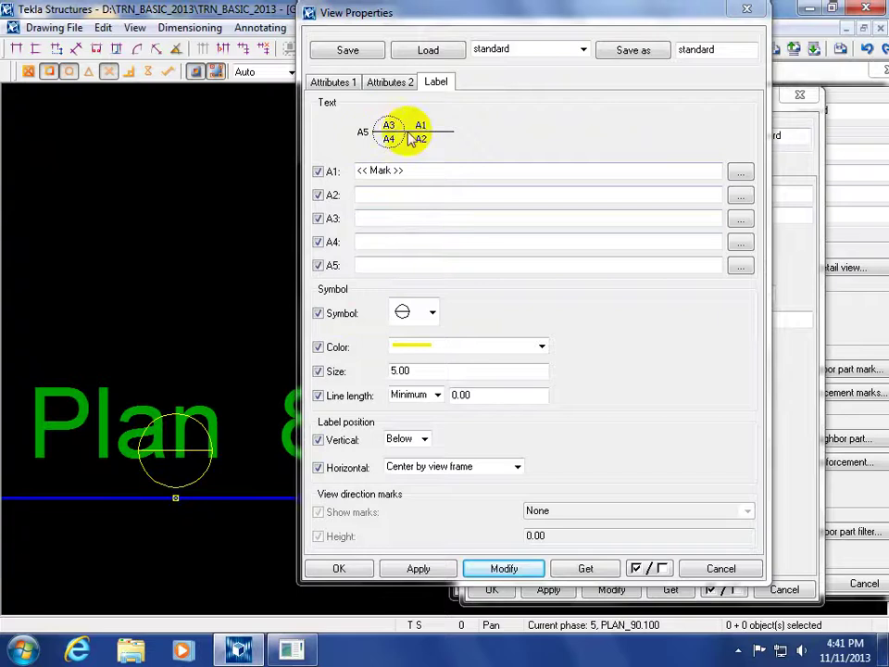
Undo the symbol change on the lower plan view's label.
{"action": "left_click", "coordinate": [441, 175]}
{"action": "left_click", "coordinate": [378, 197]}
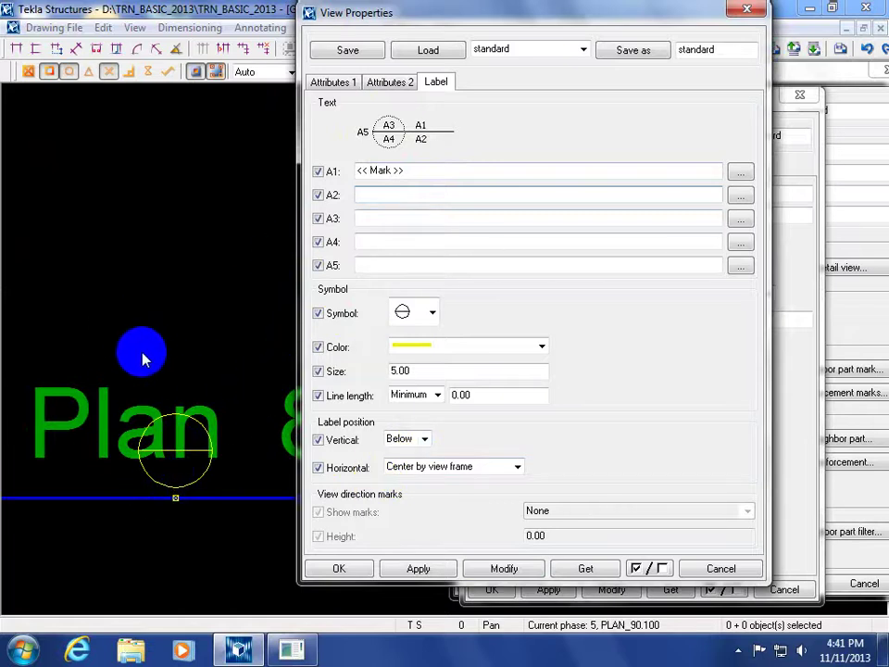
{"action": "scroll", "coordinate": [102, 339], "scroll_direction": "down", "scroll_amount": 3}
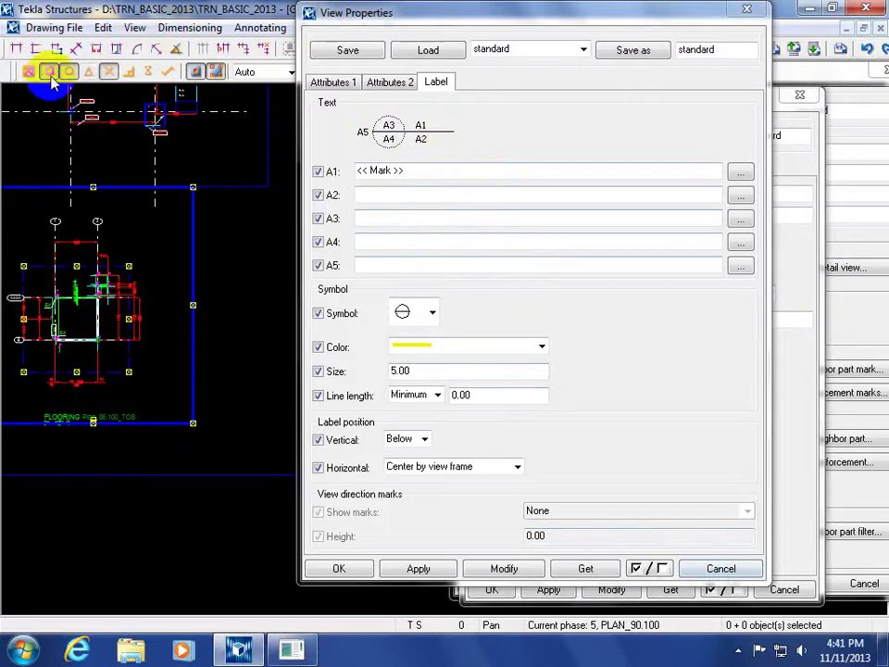
{"action": "left_click", "coordinate": [868, 48]}
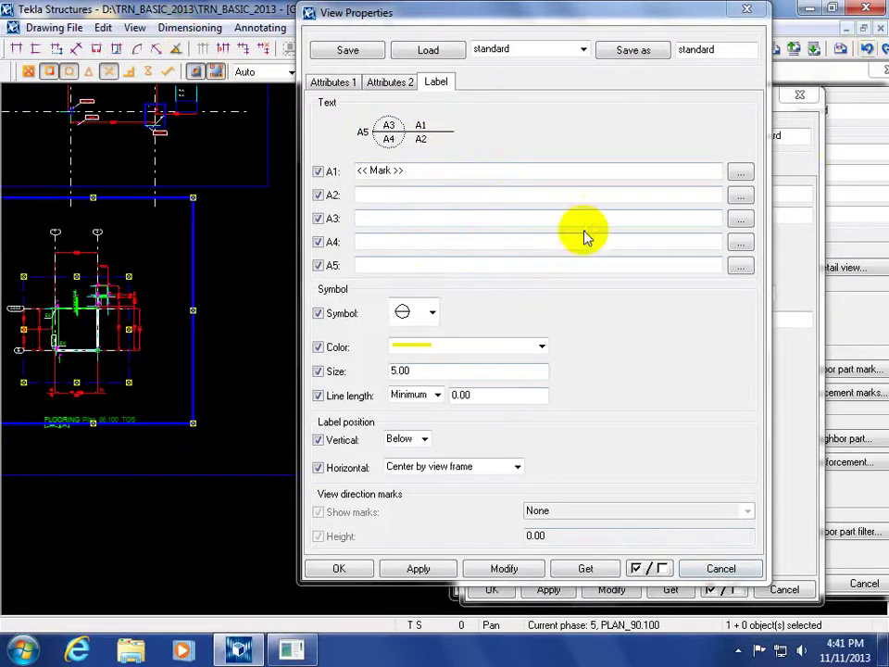
Try the label with no symbol and the A2 text SDGFSDFDSF on the lower plan view.
{"action": "left_click", "coordinate": [430, 313]}
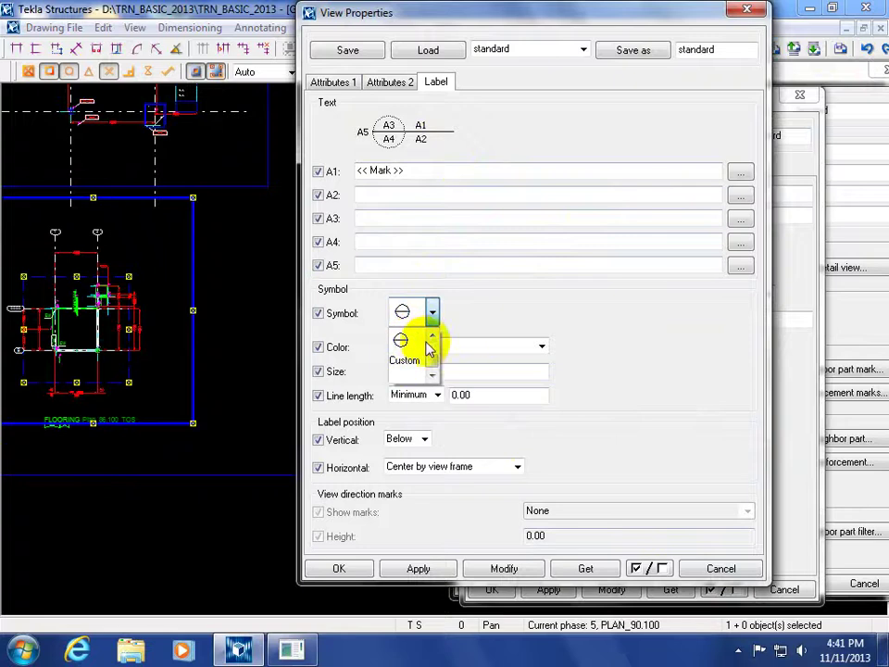
{"action": "left_click", "coordinate": [400, 334]}
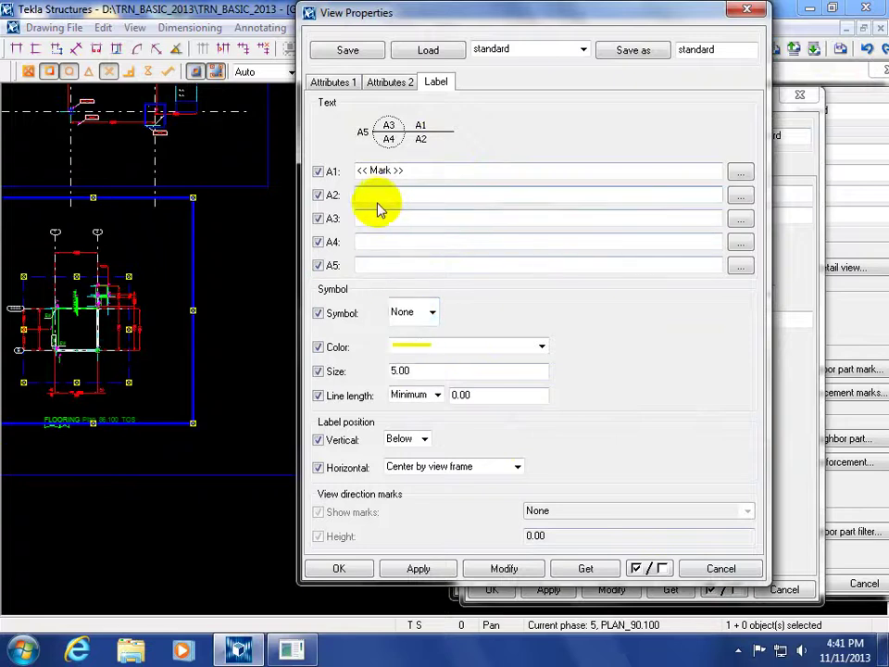
{"action": "scroll", "coordinate": [143, 478], "scroll_direction": "up", "scroll_amount": 5}
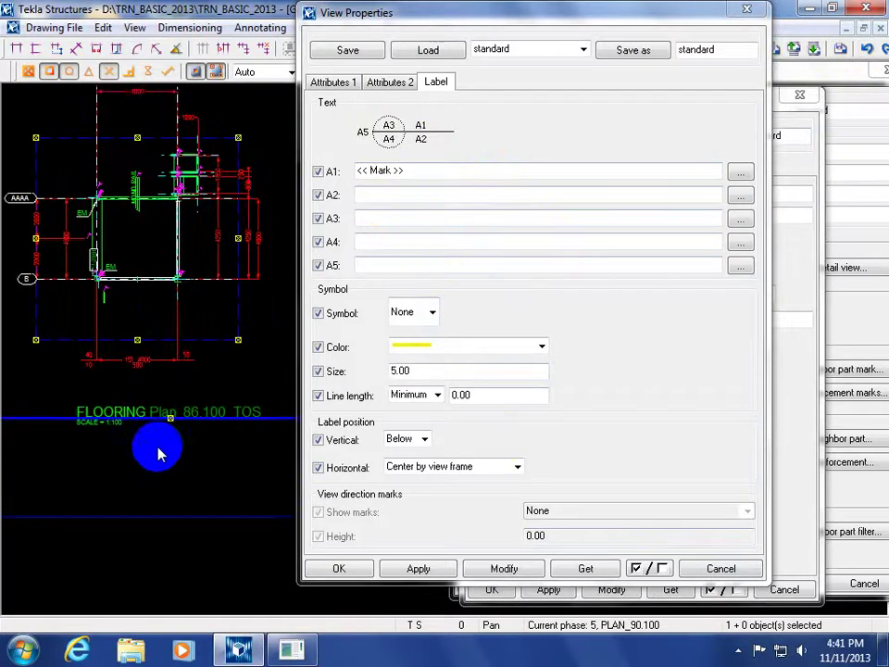
{"action": "left_click", "coordinate": [383, 198]}
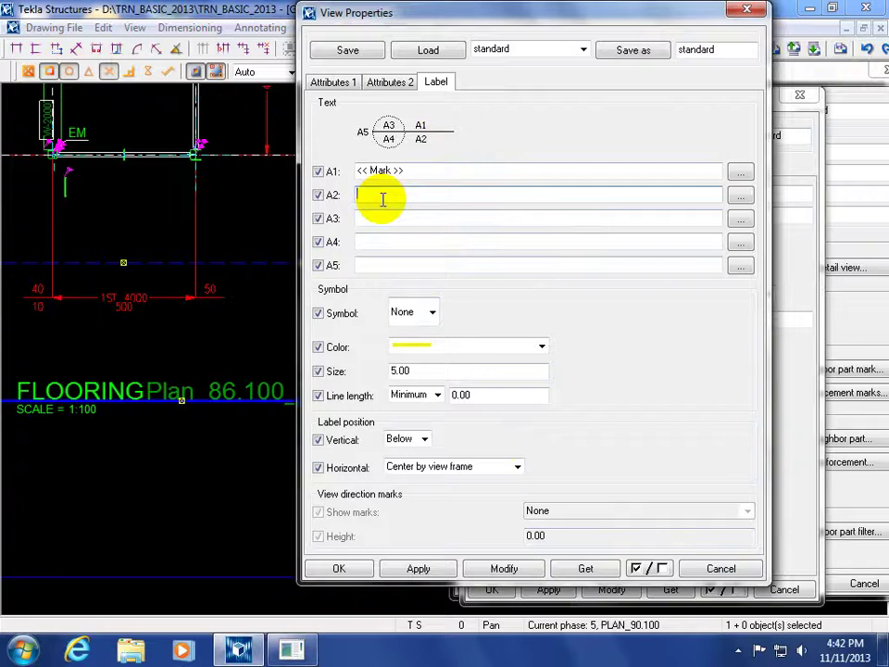
{"action": "type", "text": "SDGFSDFDSF"}
{"action": "left_click", "coordinate": [506, 569]}
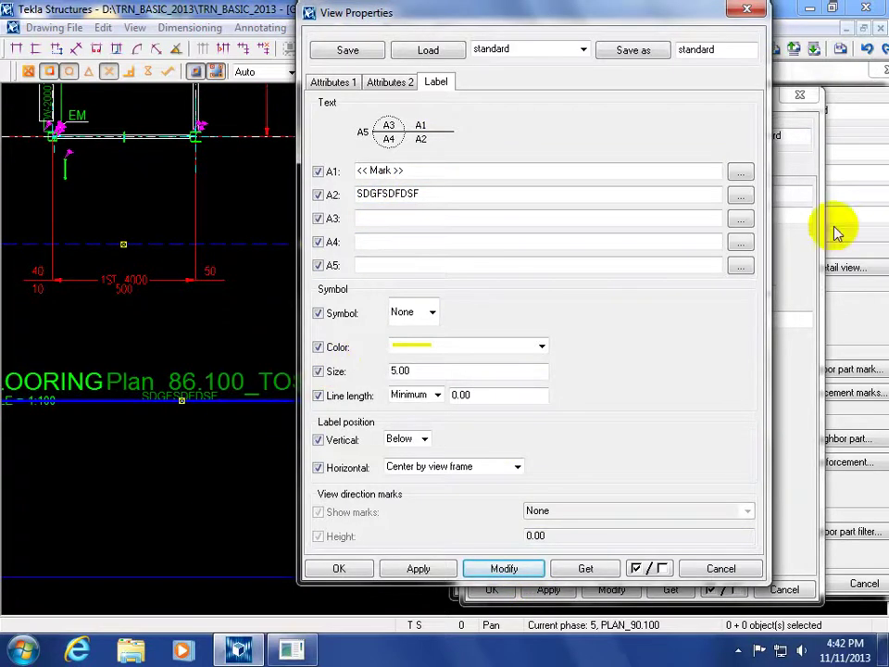
{"action": "mouse_move", "coordinate": [179, 419]}
{"action": "middle_mouse_down"}
{"action": "mouse_move", "coordinate": [175, 473]}
{"action": "mouse_move", "coordinate": [65, 389]}
{"action": "mouse_move", "coordinate": [209, 428]}
{"action": "middle_mouse_up"}
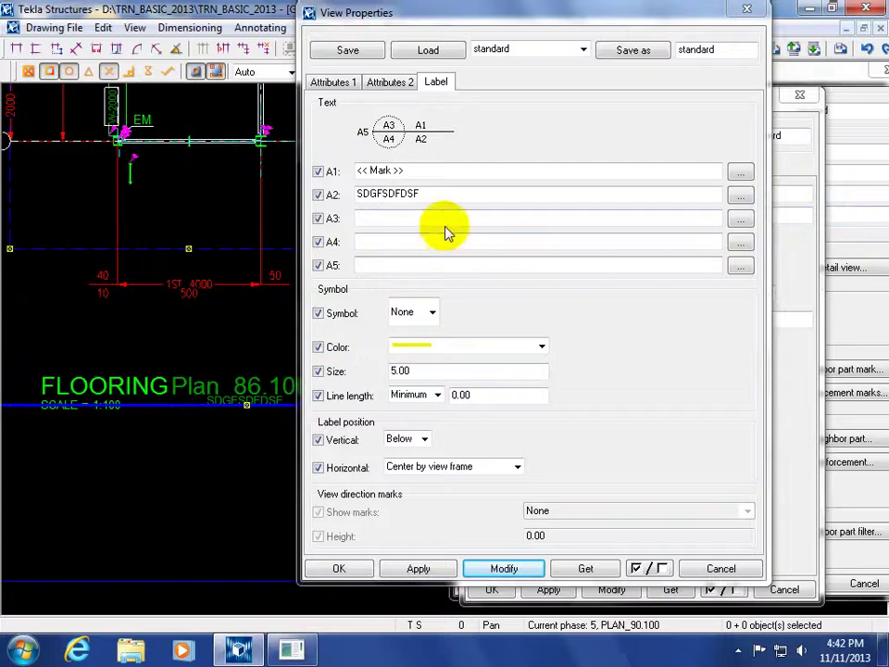
Clear the trial A2 label text and close the lower plan view's properties, leaving the symbol at None.
{"action": "left_click_drag", "start_coordinate": [432, 197], "coordinate": [293, 201]}
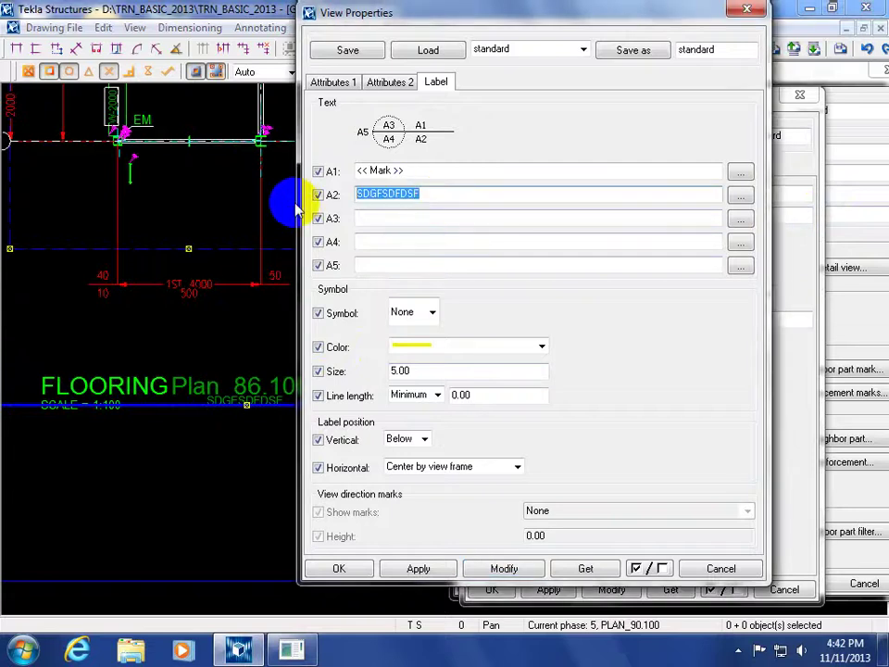
{"action": "key", "text": "BackSpace"}
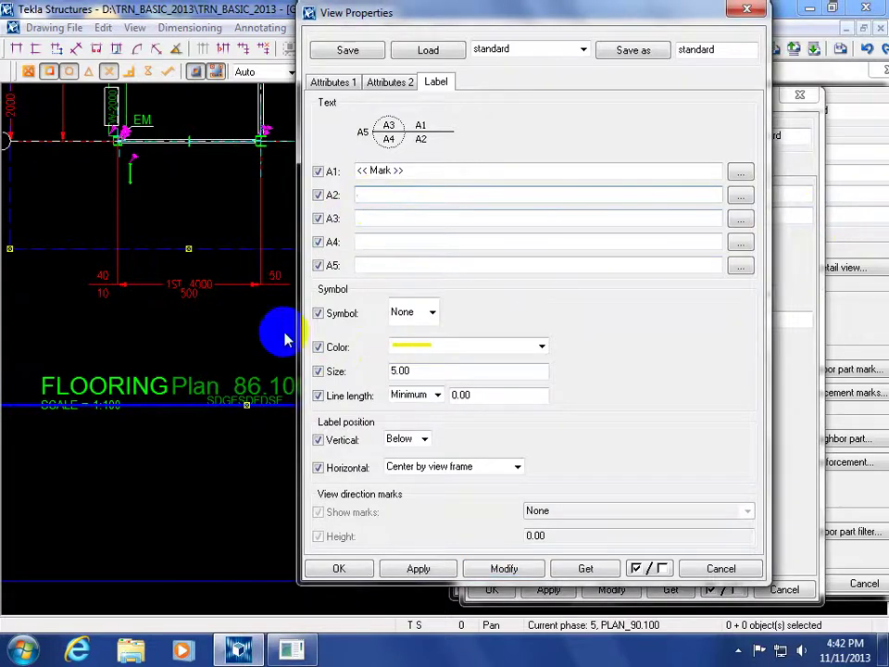
{"action": "middle_click_drag", "start_coordinate": [217, 414], "coordinate": [175, 419]}
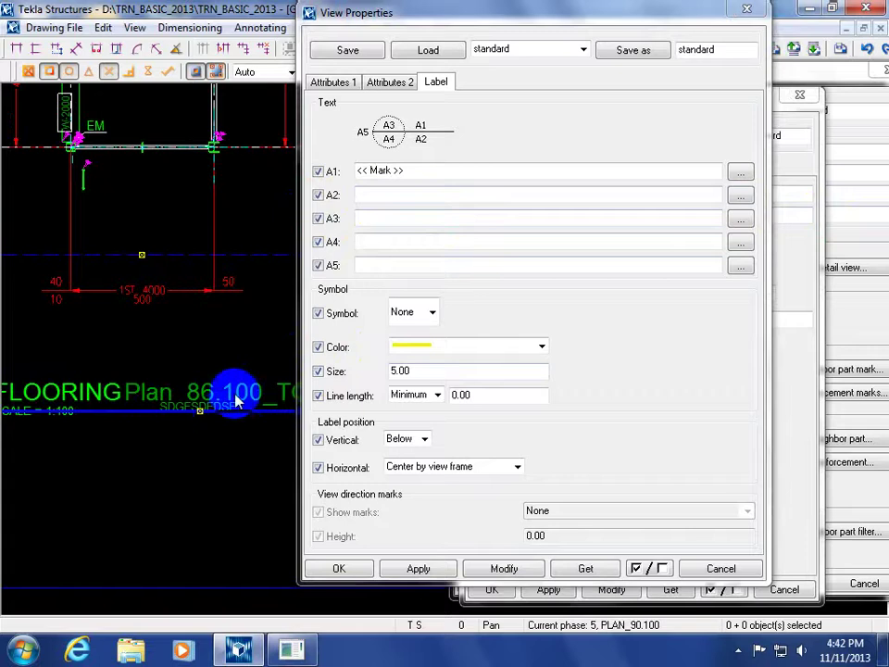
{"action": "left_click", "coordinate": [382, 174]}
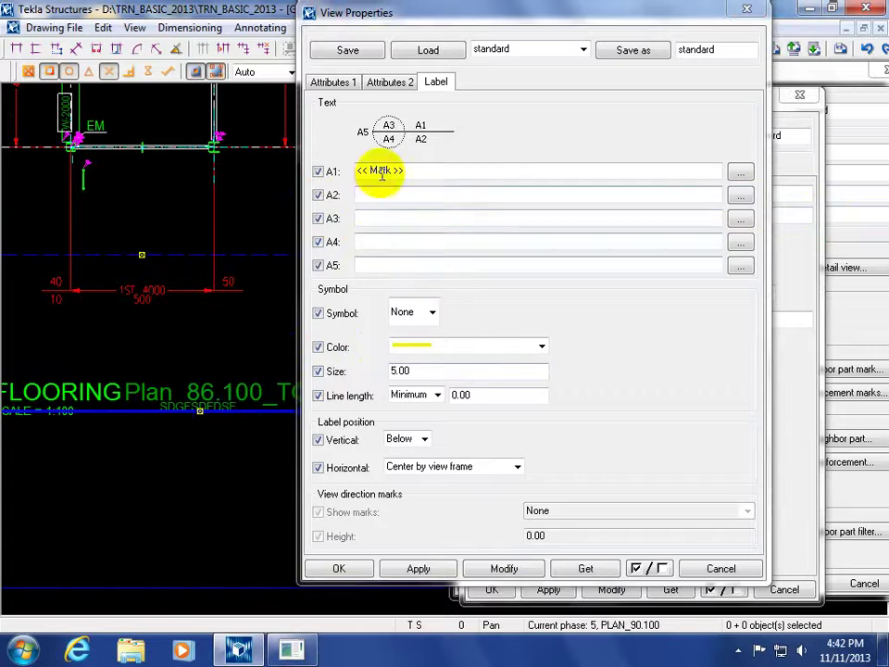
{"action": "left_click", "coordinate": [432, 312]}
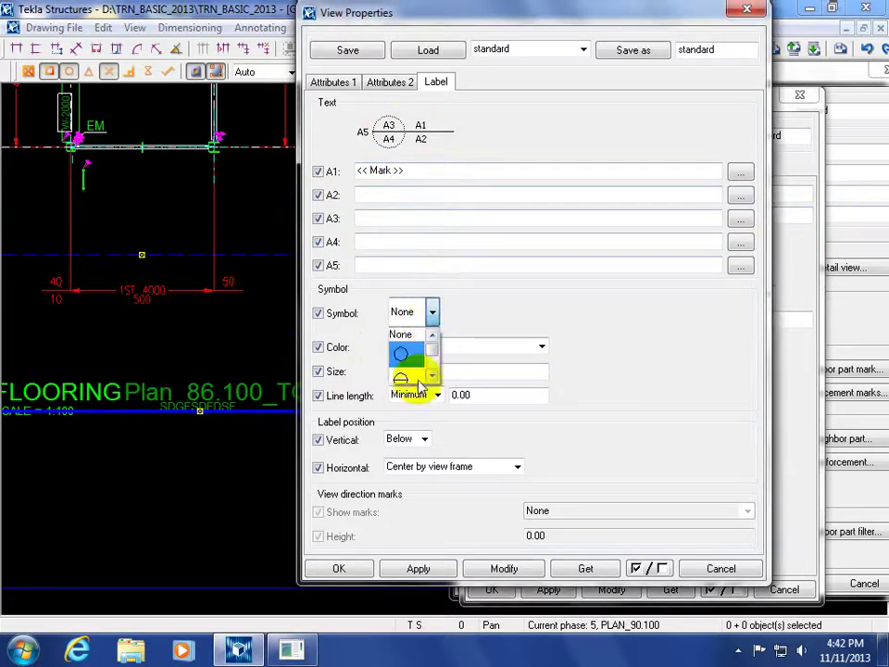
{"action": "left_click_drag", "start_coordinate": [418, 383], "coordinate": [414, 342]}
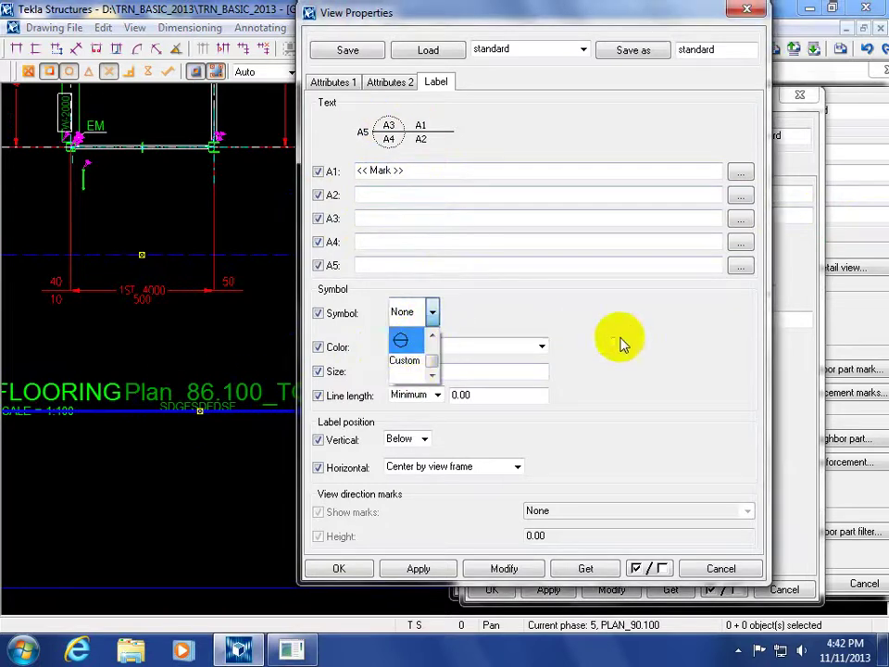
{"action": "left_click", "coordinate": [639, 365]}
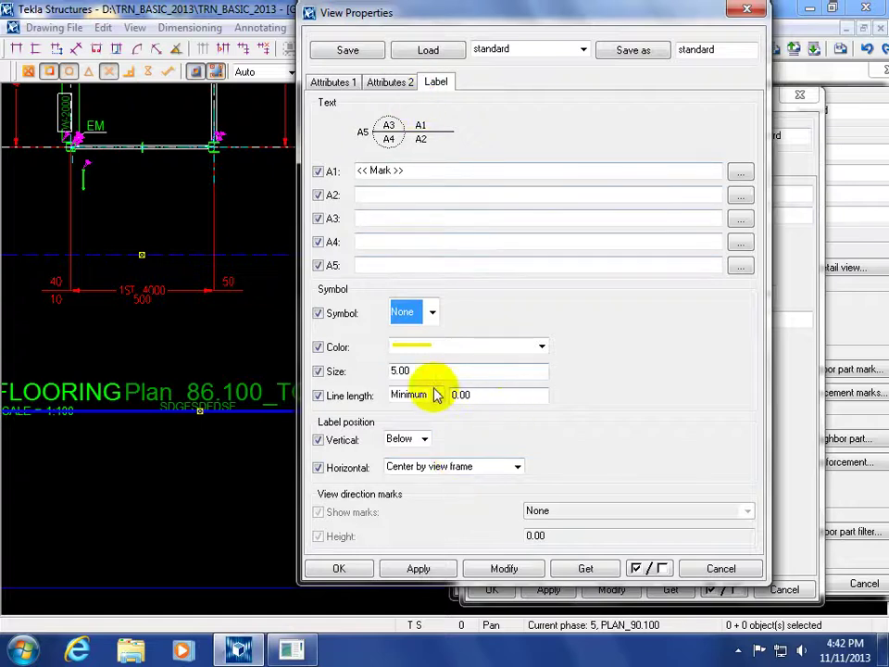
{"action": "left_click", "coordinate": [720, 568]}
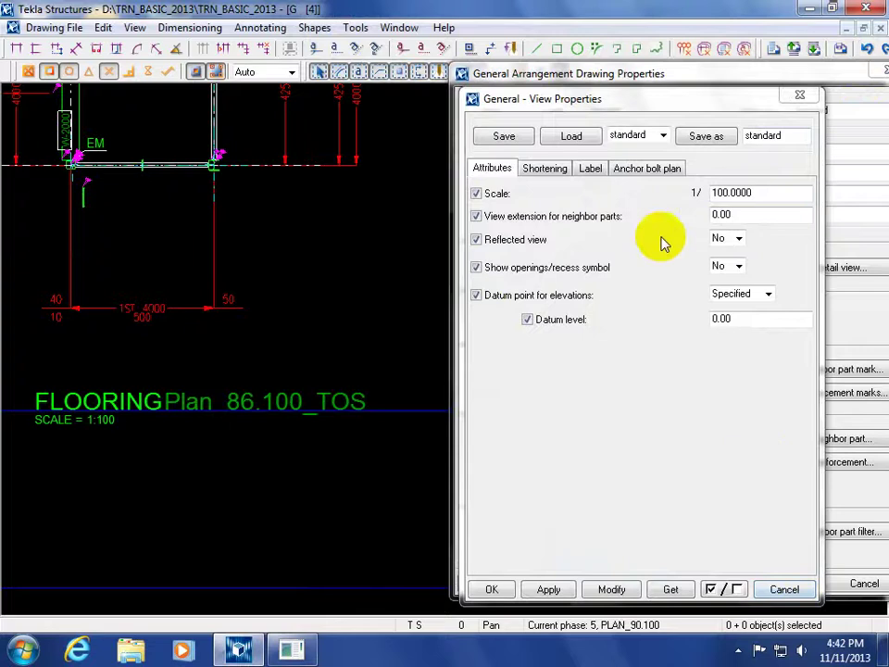
Review the label settings in the drawing's general view properties and close them without changes.
{"action": "left_click", "coordinate": [542, 169]}
{"action": "left_click", "coordinate": [589, 171]}
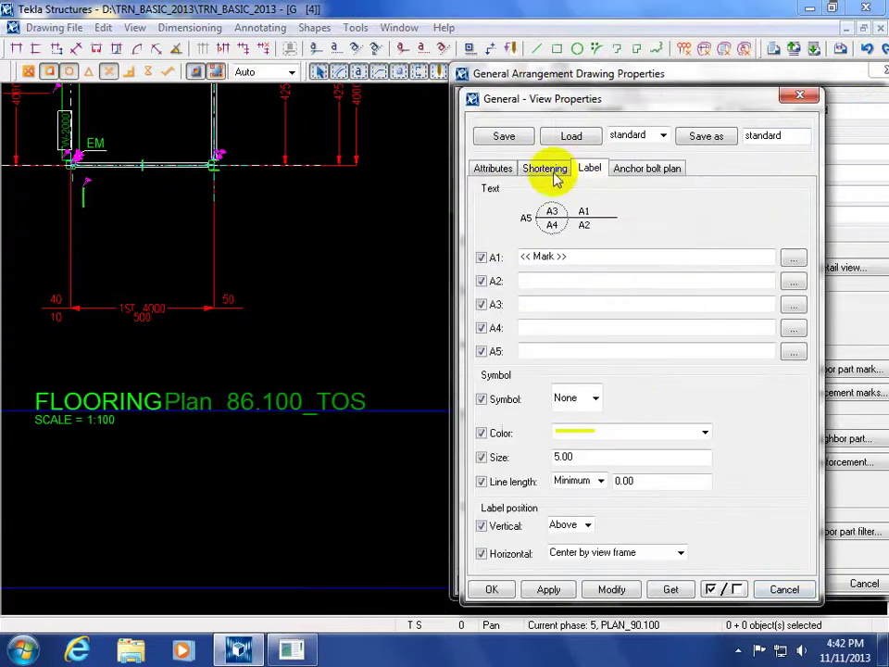
{"action": "left_click", "coordinate": [786, 590]}
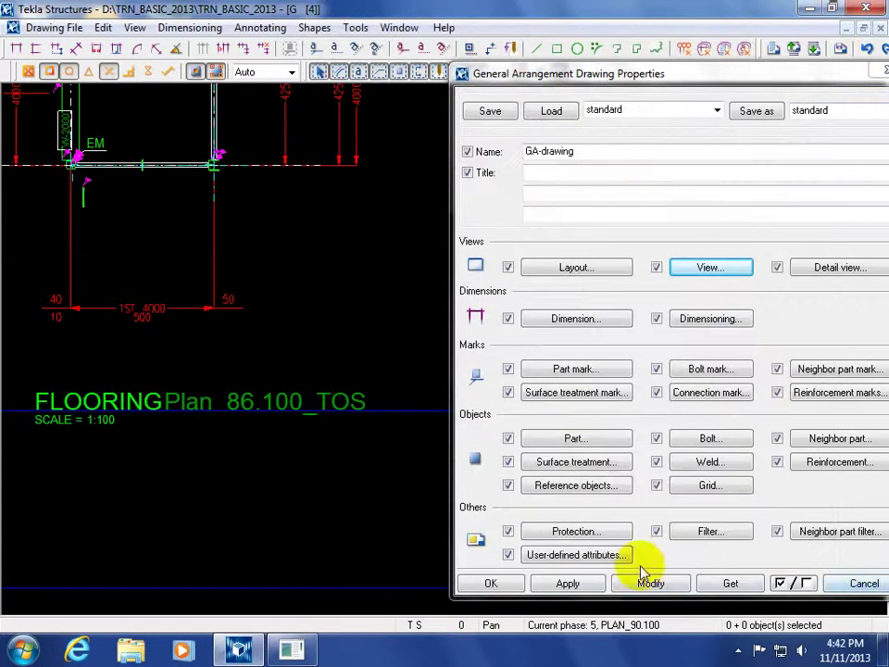
In the drawing's layout properties, set the size definition mode to Specified size and check the available table layouts.
{"action": "scroll", "coordinate": [219, 520], "scroll_direction": "down", "scroll_amount": 4}
{"action": "left_click", "coordinate": [573, 267]}
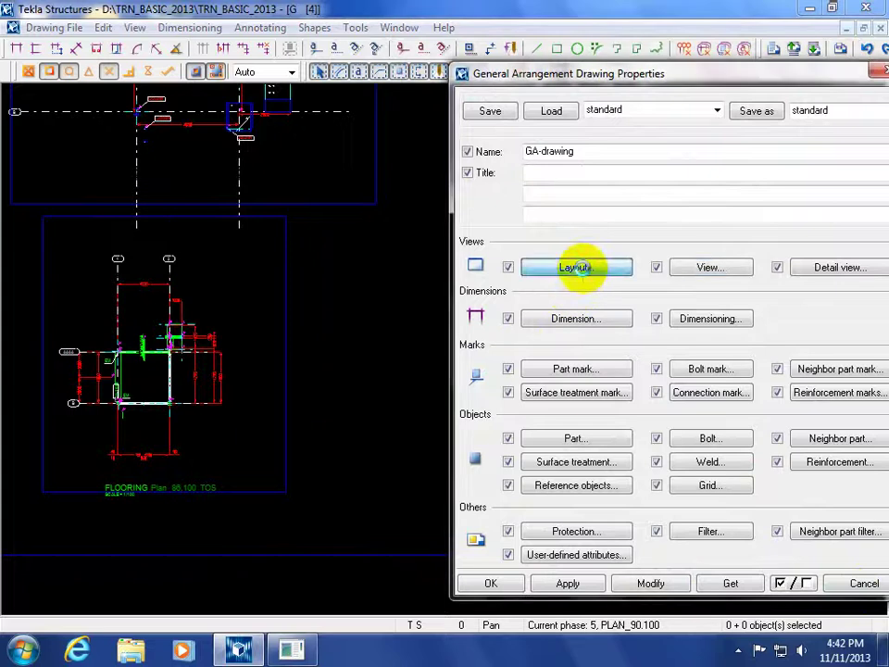
{"action": "left_click_drag", "start_coordinate": [257, 128], "coordinate": [509, 193]}
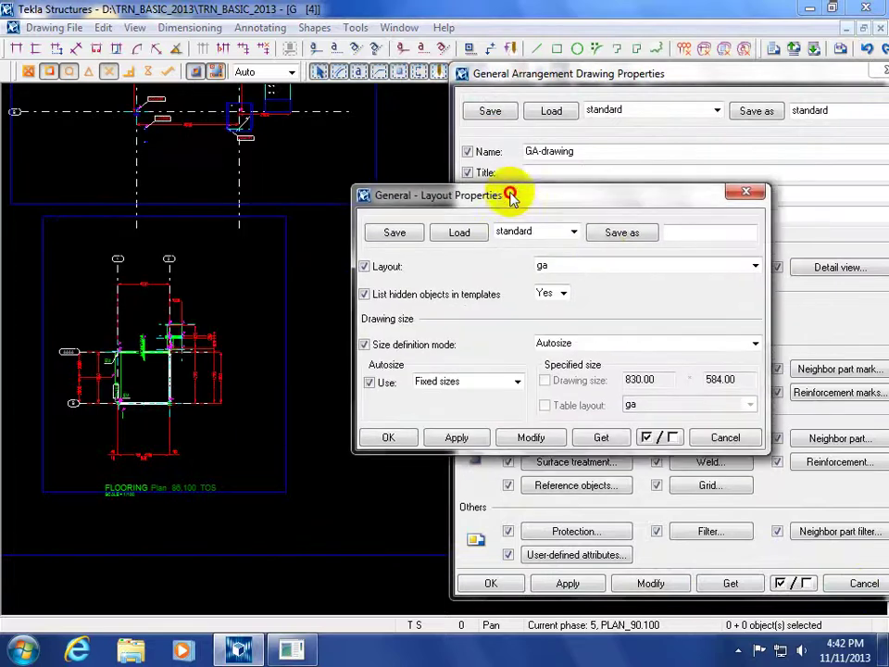
{"action": "left_click", "coordinate": [655, 345]}
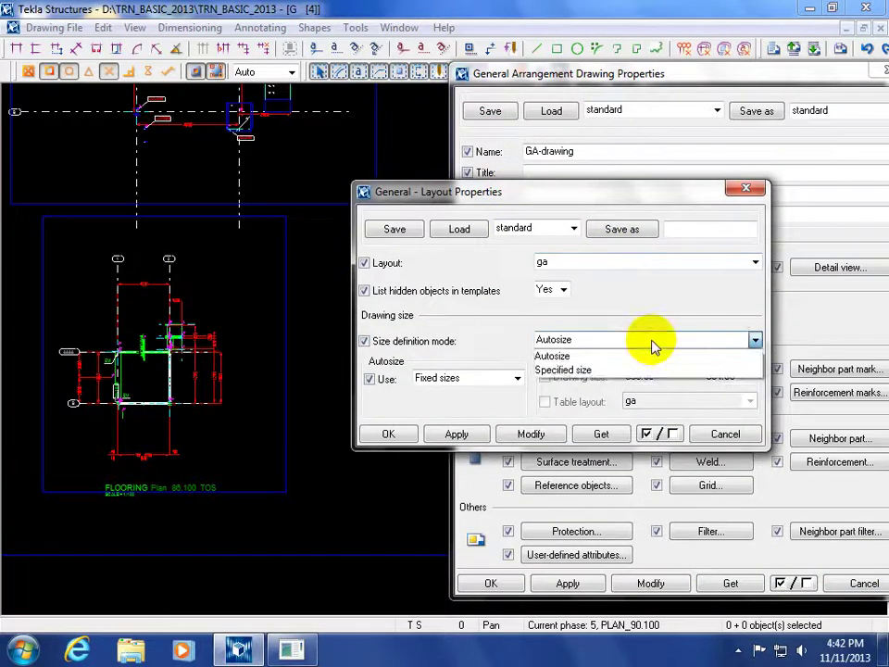
{"action": "left_click", "coordinate": [681, 356]}
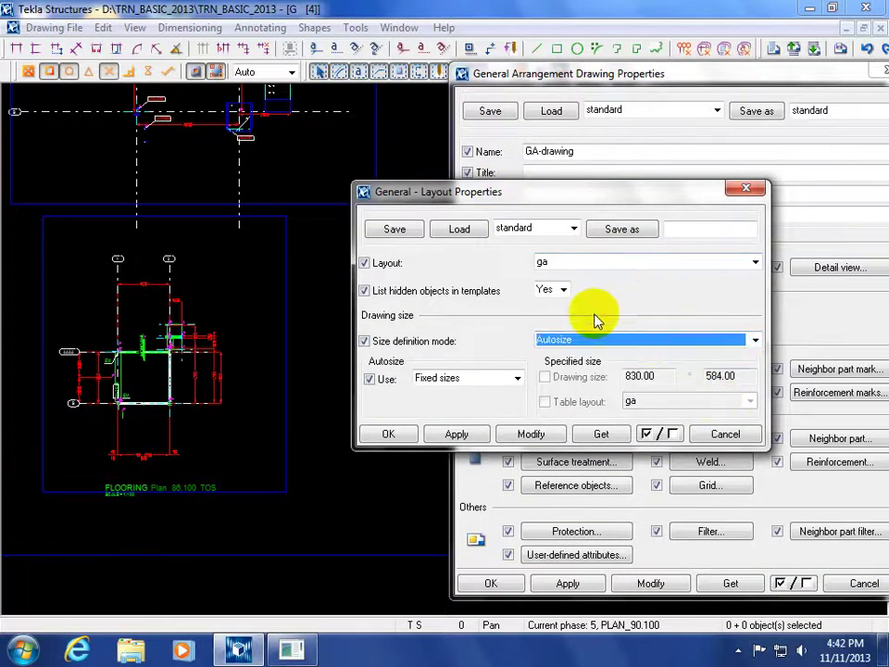
{"action": "left_click", "coordinate": [584, 340]}
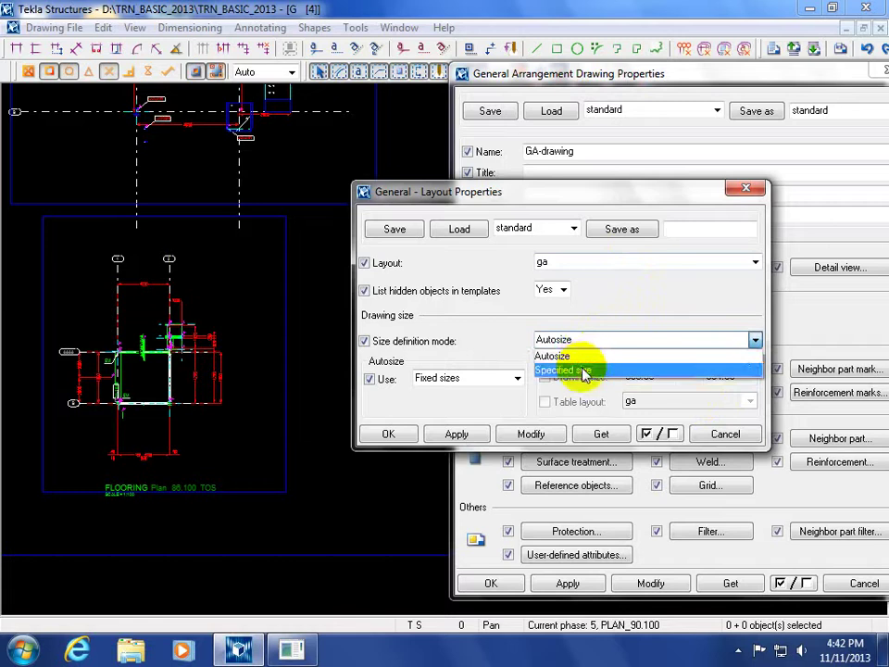
{"action": "left_click", "coordinate": [593, 368]}
{"action": "left_click", "coordinate": [654, 404]}
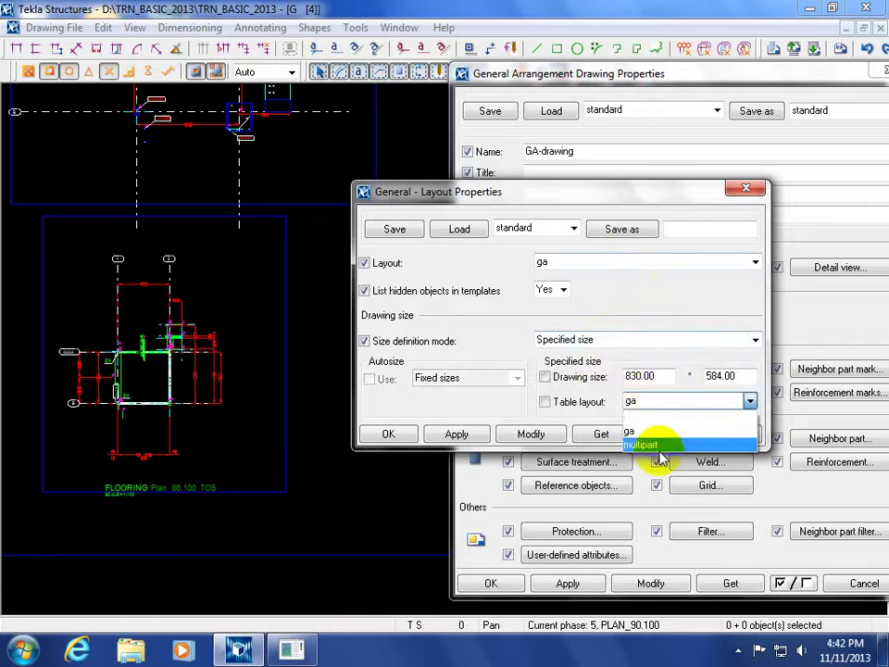
{"action": "left_click", "coordinate": [645, 299]}
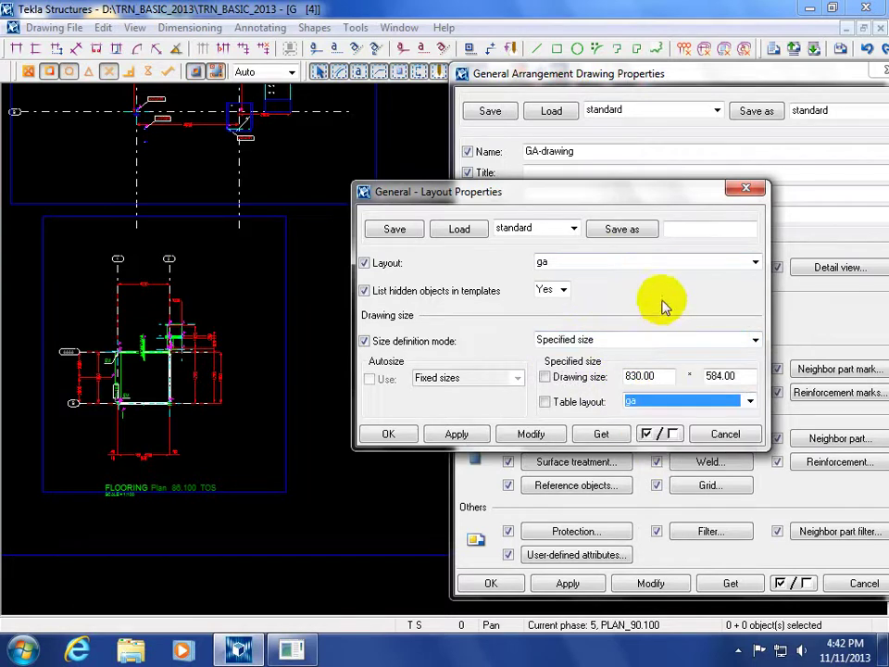
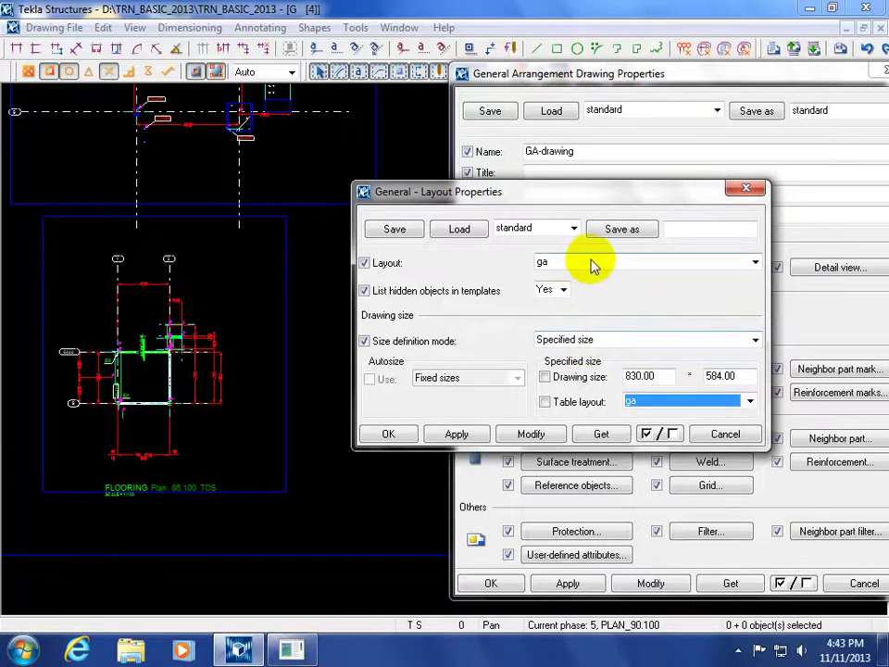
{"action": "left_click", "coordinate": [695, 408]}
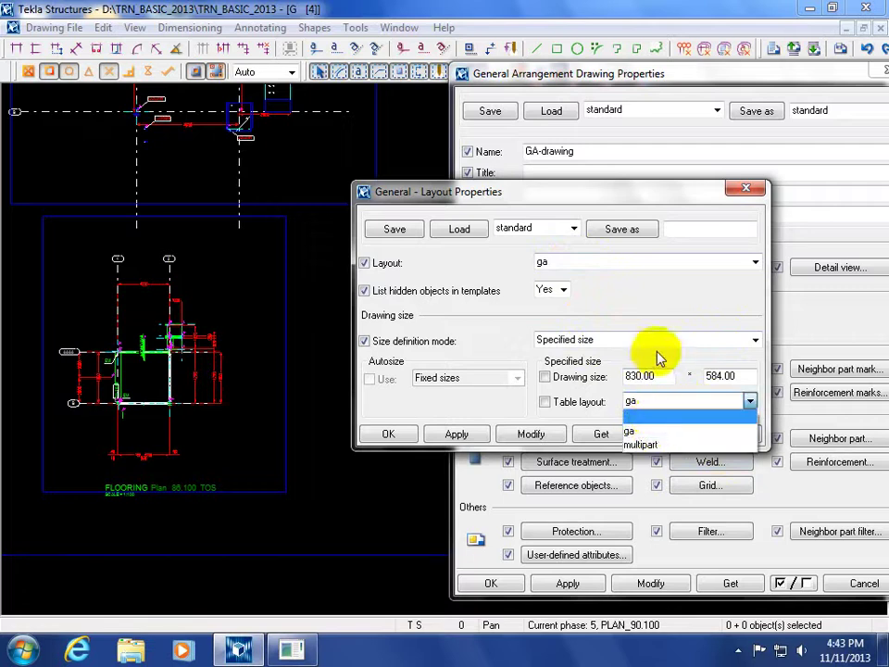
{"action": "left_click", "coordinate": [667, 403]}
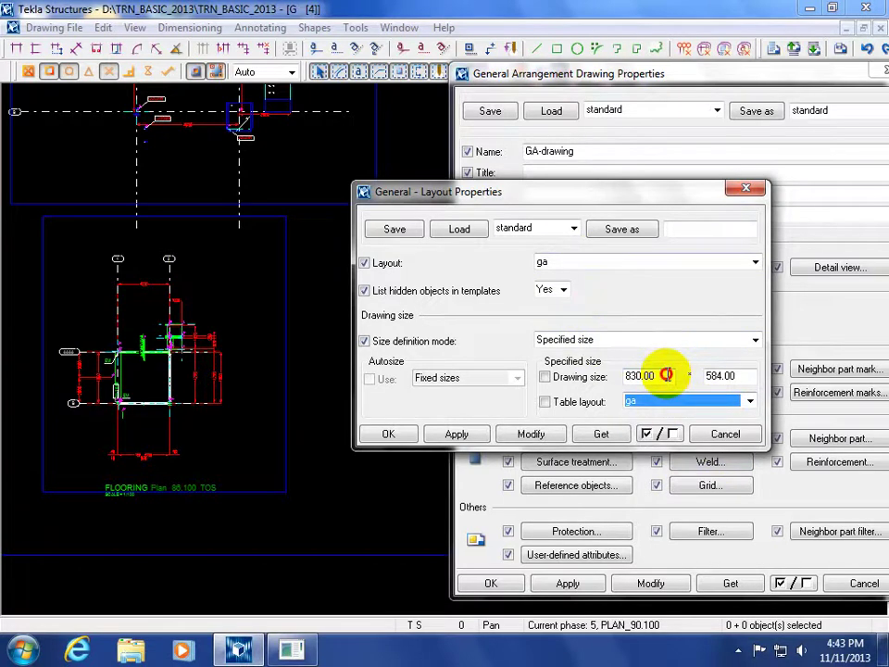
Set the specified drawing size to 1199 by 594 and apply it to the drawing.
{"action": "left_click_drag", "start_coordinate": [667, 374], "coordinate": [600, 375]}
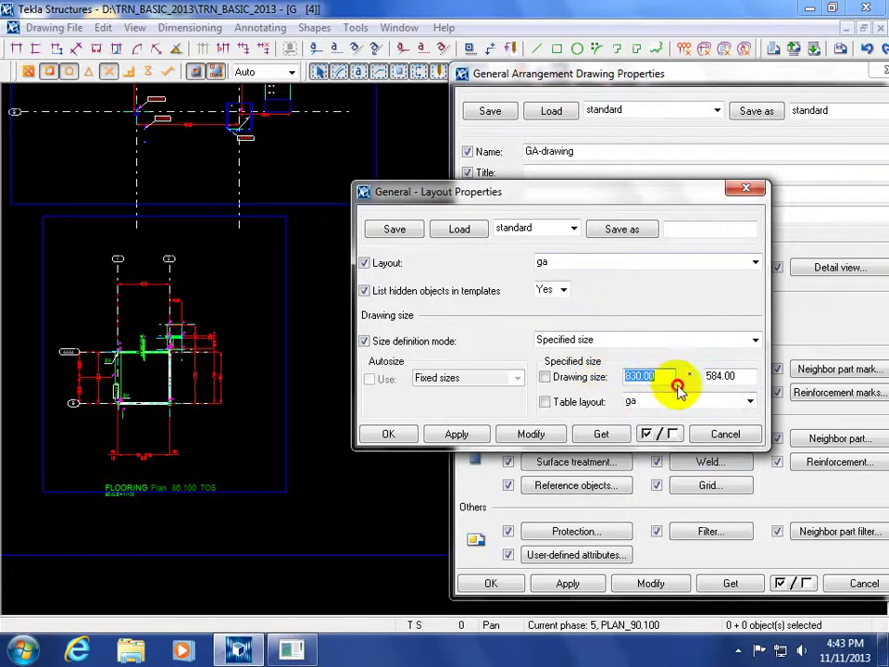
{"action": "left_click_drag", "start_coordinate": [673, 376], "coordinate": [595, 377]}
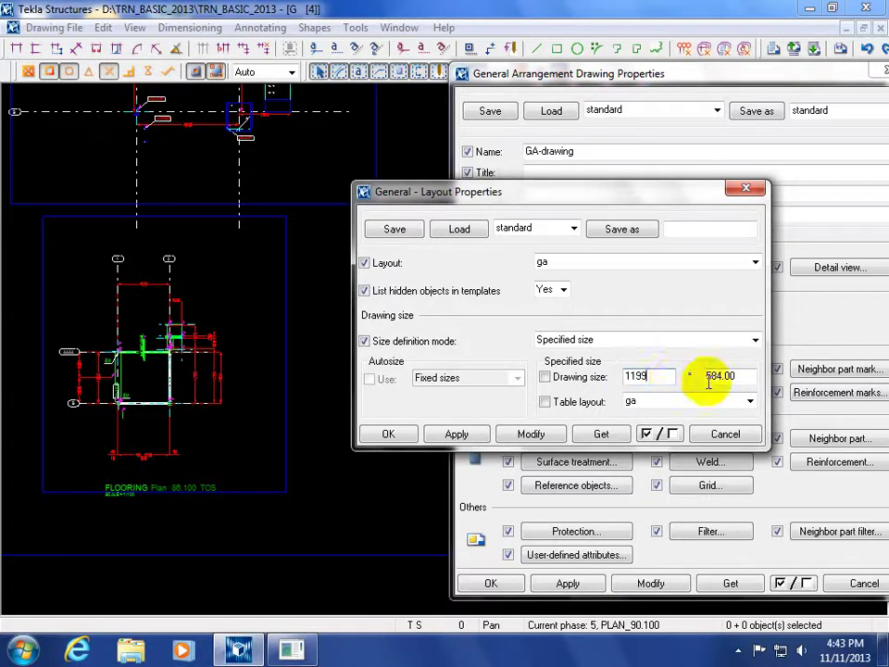
{"action": "left_click", "coordinate": [744, 375]}
{"action": "left_click", "coordinate": [649, 376]}
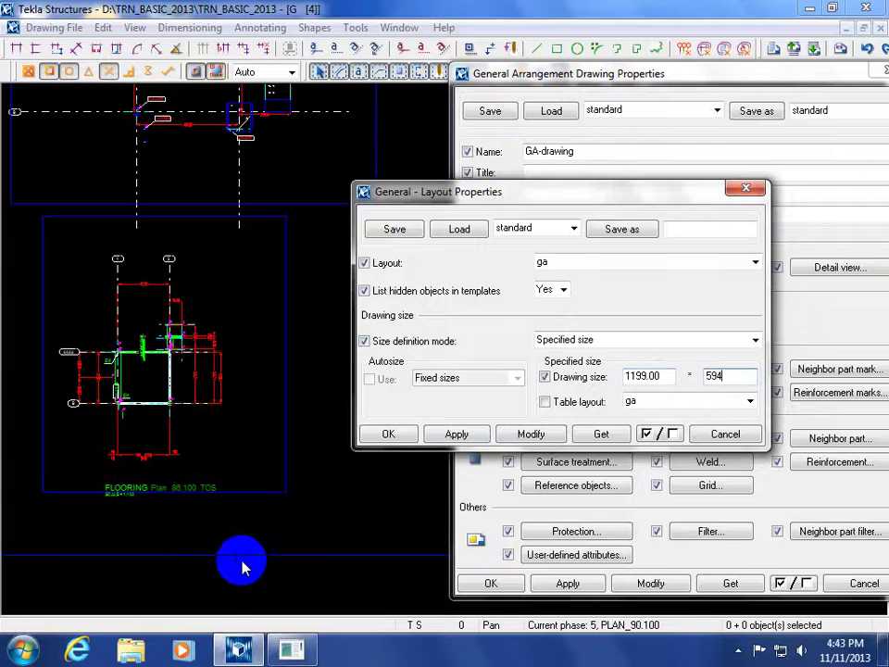
{"action": "left_click", "coordinate": [530, 434]}
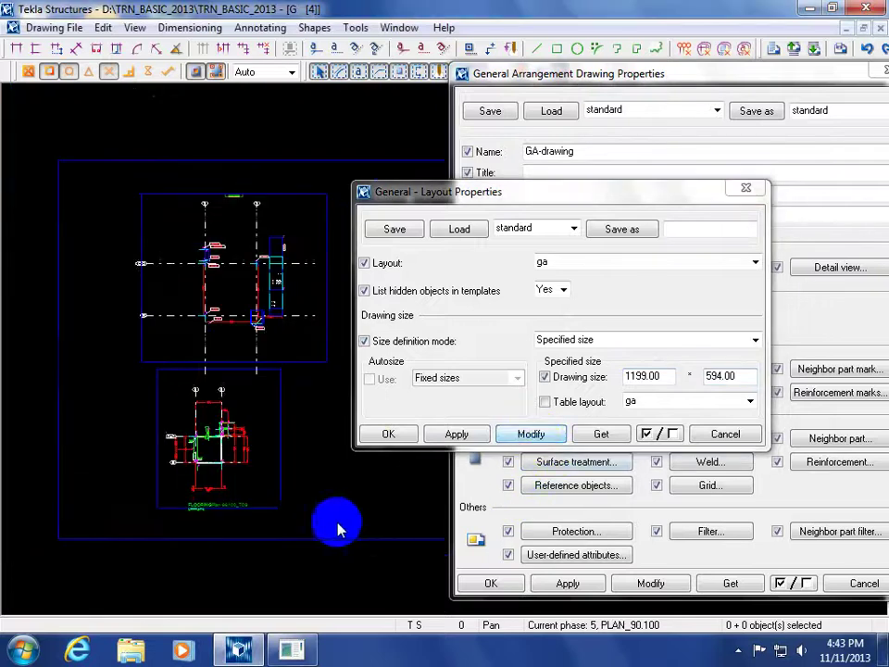
{"action": "scroll", "coordinate": [193, 502], "scroll_direction": "down", "scroll_amount": 3}
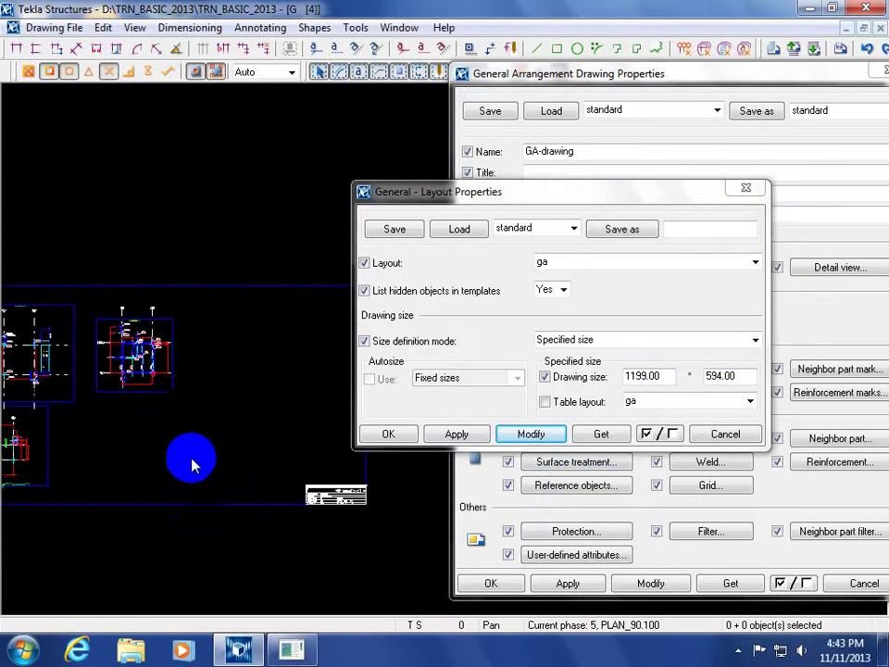
{"action": "scroll", "coordinate": [194, 533], "scroll_direction": "up", "scroll_amount": 1}
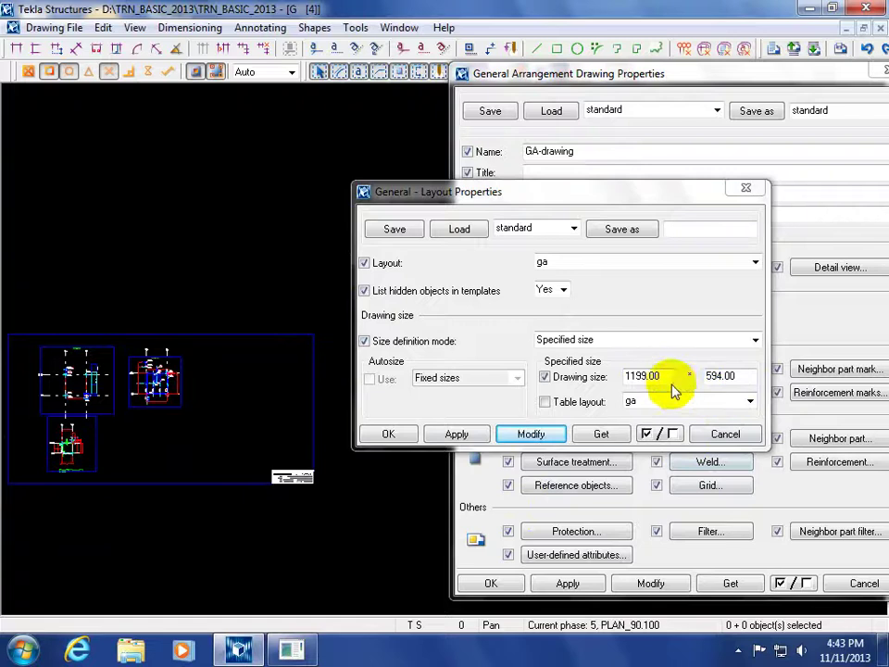
Set the drawing size's height to 894 and apply it to the drawing.
{"action": "double_click", "coordinate": [746, 375]}
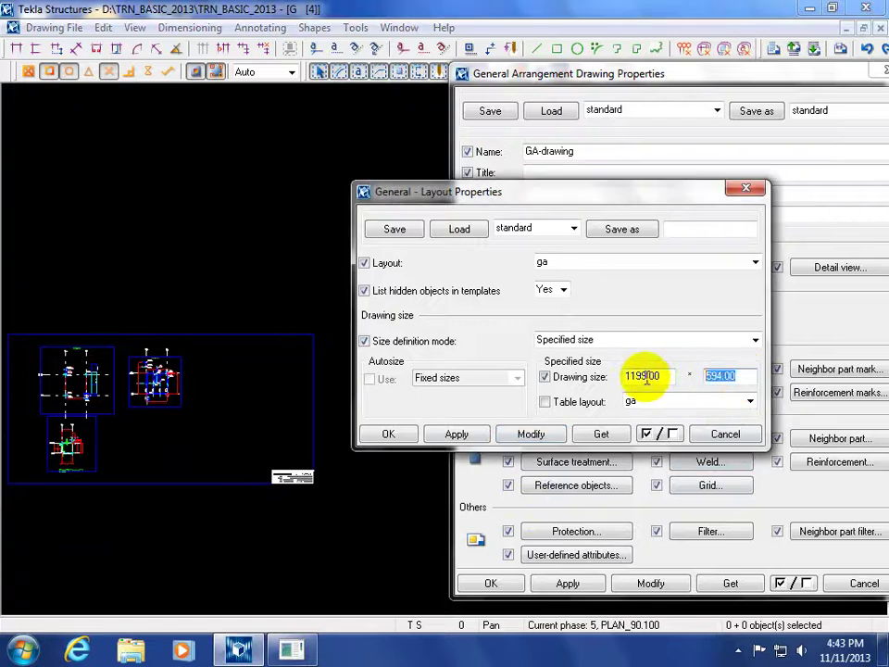
{"action": "left_click", "coordinate": [715, 376]}
{"action": "key", "text": "BackSpace"}
{"action": "type", "text": "8"}
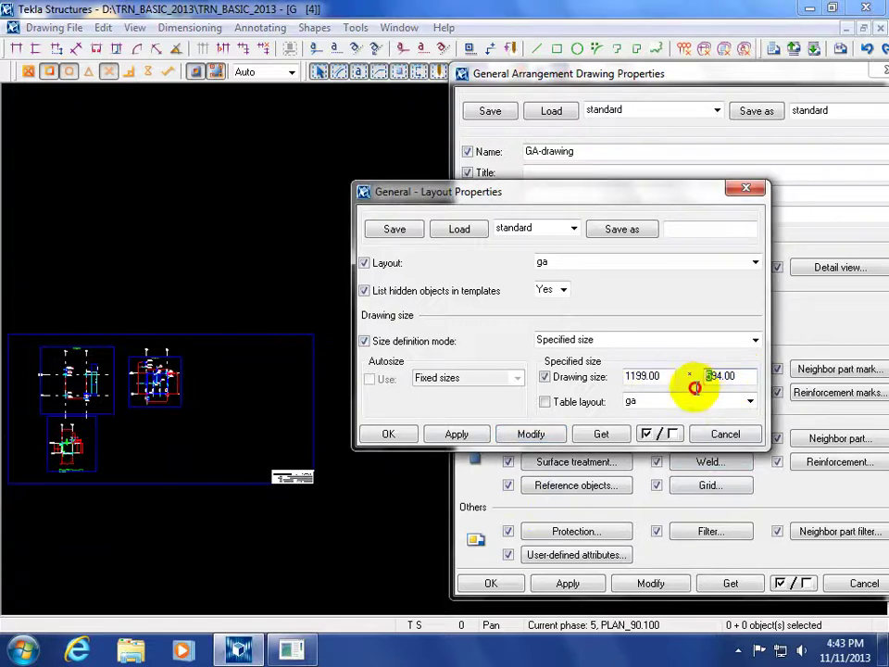
{"action": "left_click", "coordinate": [532, 434]}
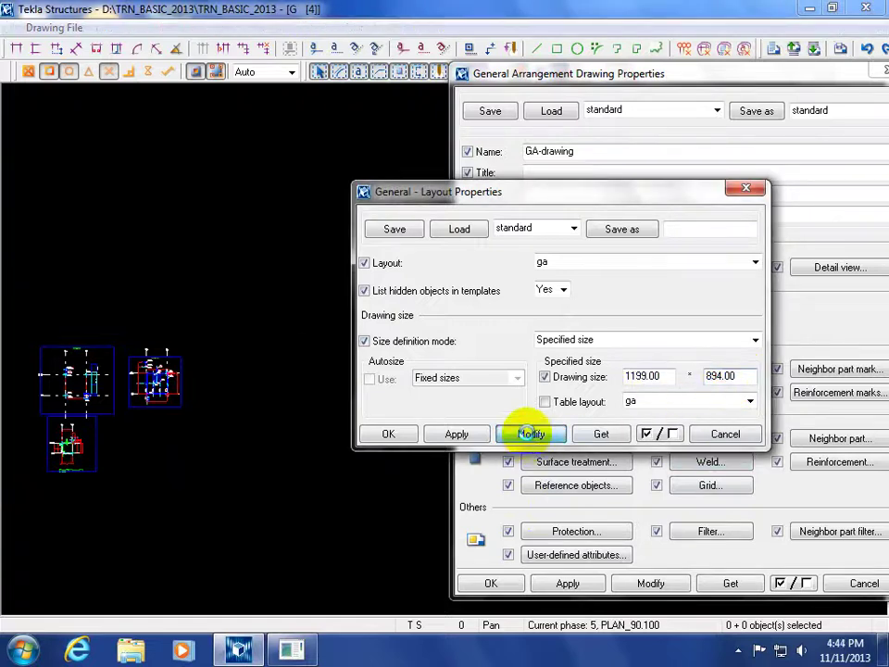
Set the specified drawing size's height to 851 and apply it to the drawing.
{"action": "mouse_move", "coordinate": [348, 505]}
{"action": "middle_mouse_down"}
{"action": "mouse_move", "coordinate": [93, 498]}
{"action": "mouse_move", "coordinate": [41, 460]}
{"action": "middle_mouse_up"}
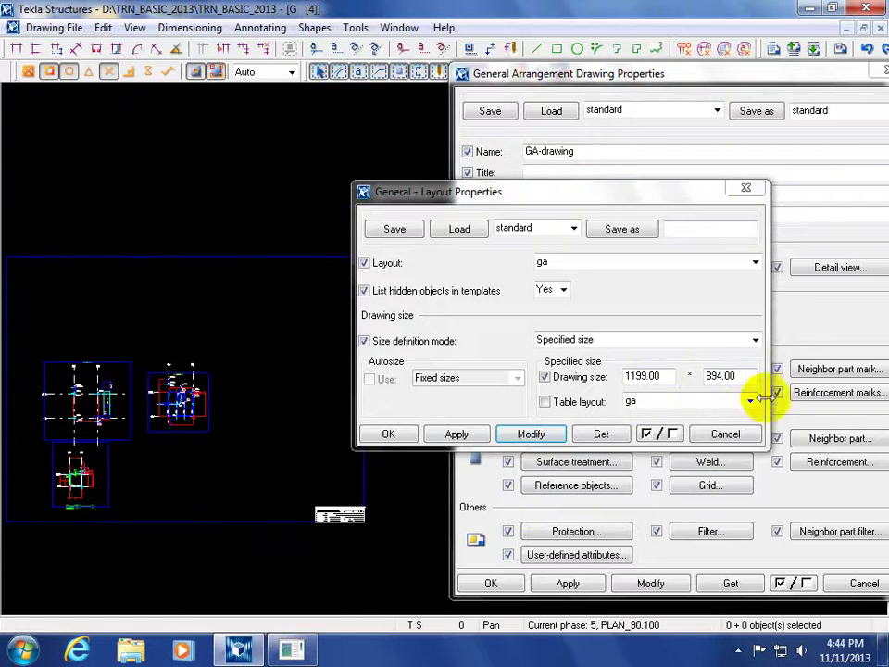
{"action": "left_click", "coordinate": [685, 376]}
{"action": "left_click_drag", "start_coordinate": [742, 375], "coordinate": [630, 377]}
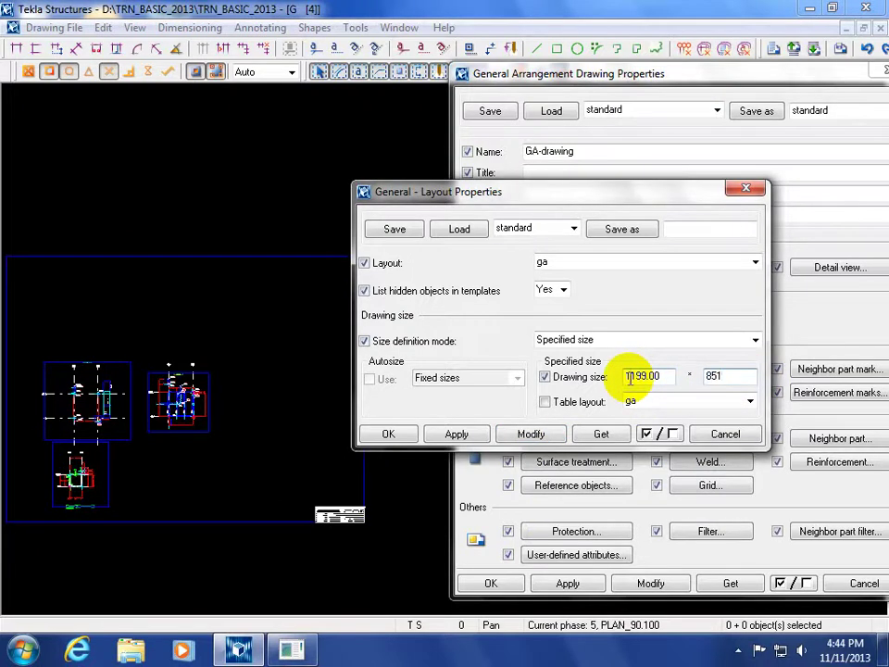
{"action": "left_click", "coordinate": [526, 434]}
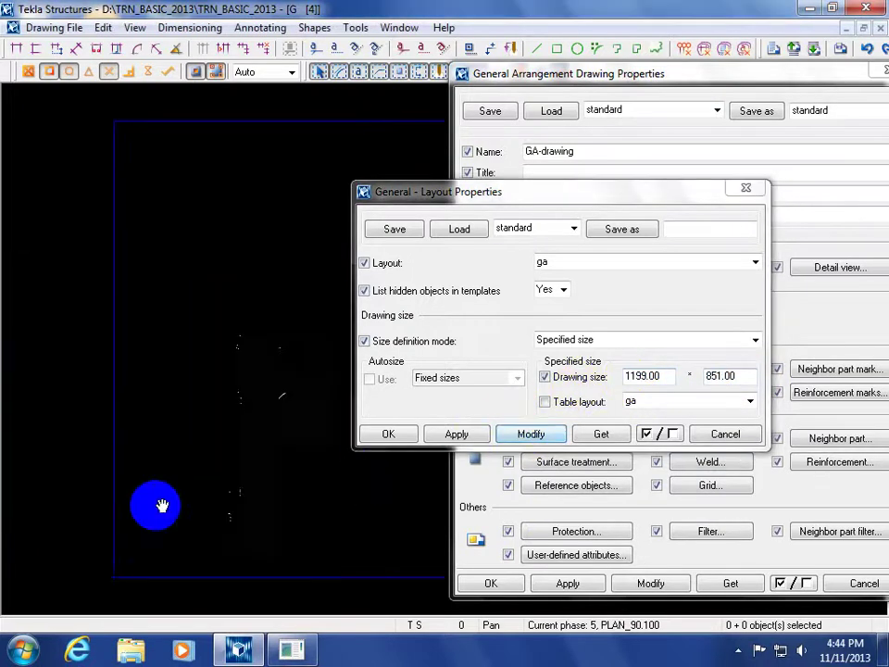
{"action": "scroll", "coordinate": [162, 505], "scroll_direction": "down", "scroll_amount": 4}
{"action": "mouse_move", "coordinate": [167, 505]}
{"action": "middle_mouse_down"}
{"action": "mouse_move", "coordinate": [248, 531]}
{"action": "mouse_move", "coordinate": [218, 466]}
{"action": "middle_mouse_up"}
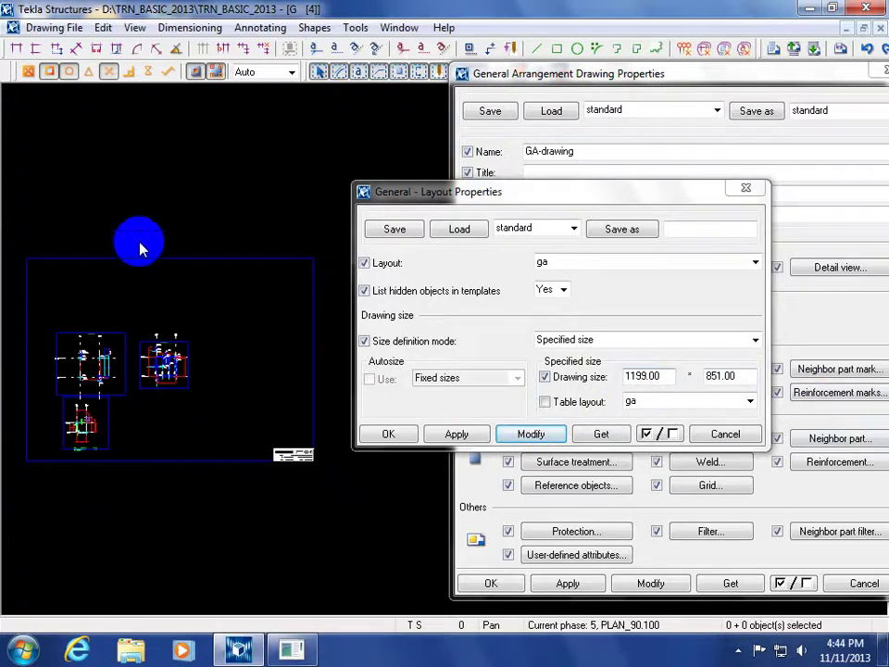
Change the size definition mode to Autosize, choose the assembly layout, and apply both to the drawing.
{"action": "left_click_drag", "start_coordinate": [669, 377], "coordinate": [535, 377]}
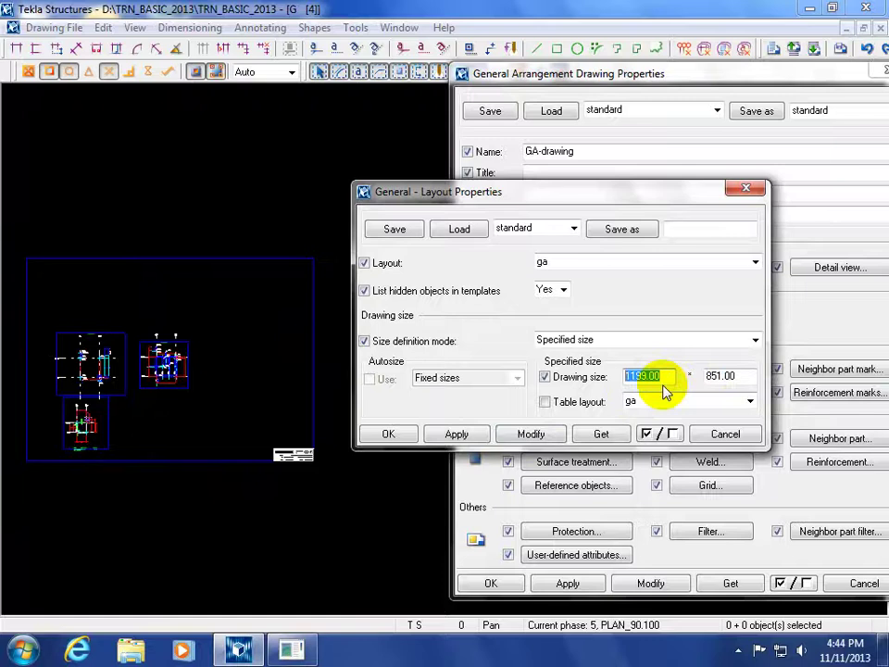
{"action": "left_click", "coordinate": [636, 343]}
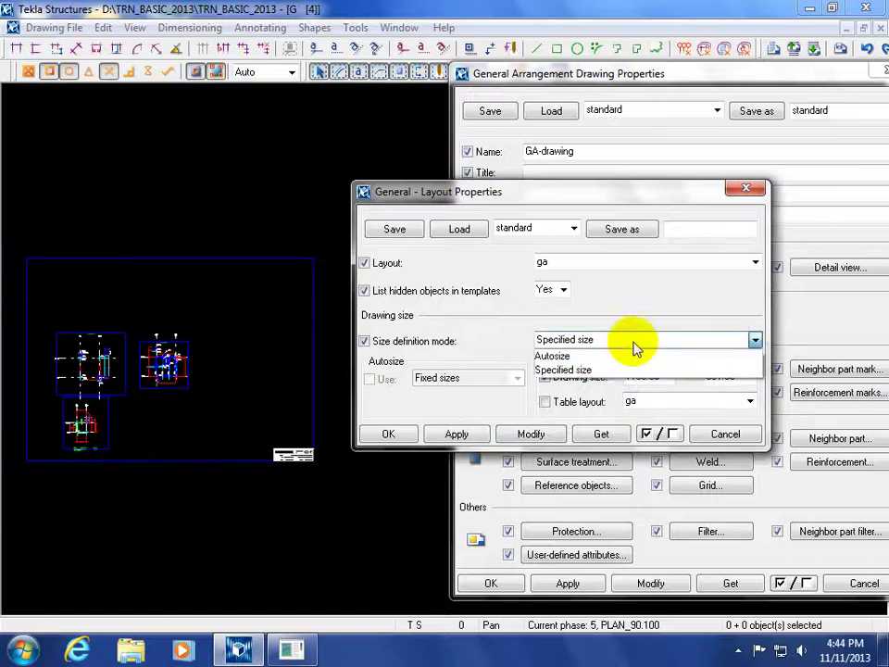
{"action": "left_click", "coordinate": [602, 357]}
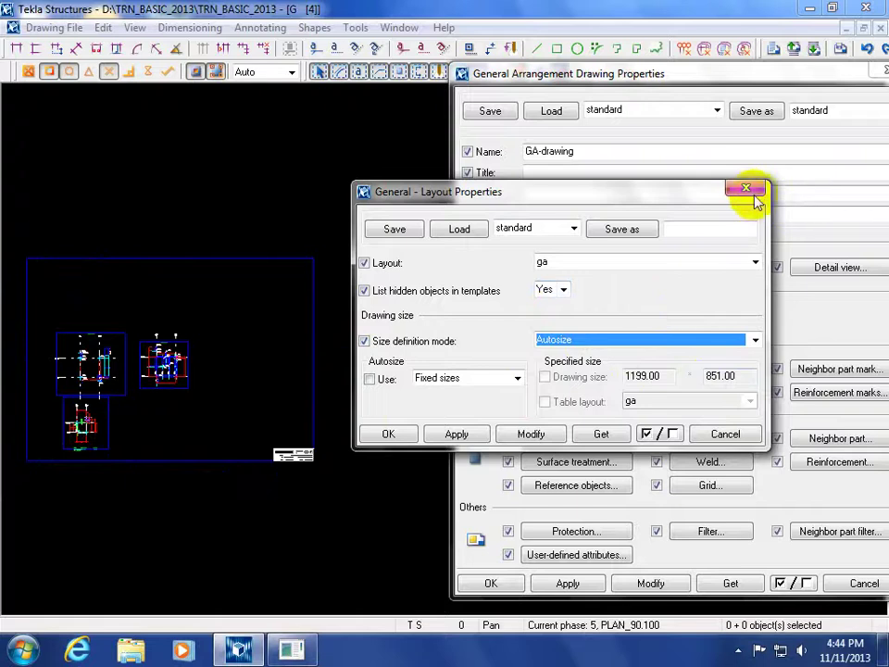
{"action": "left_click", "coordinate": [580, 265]}
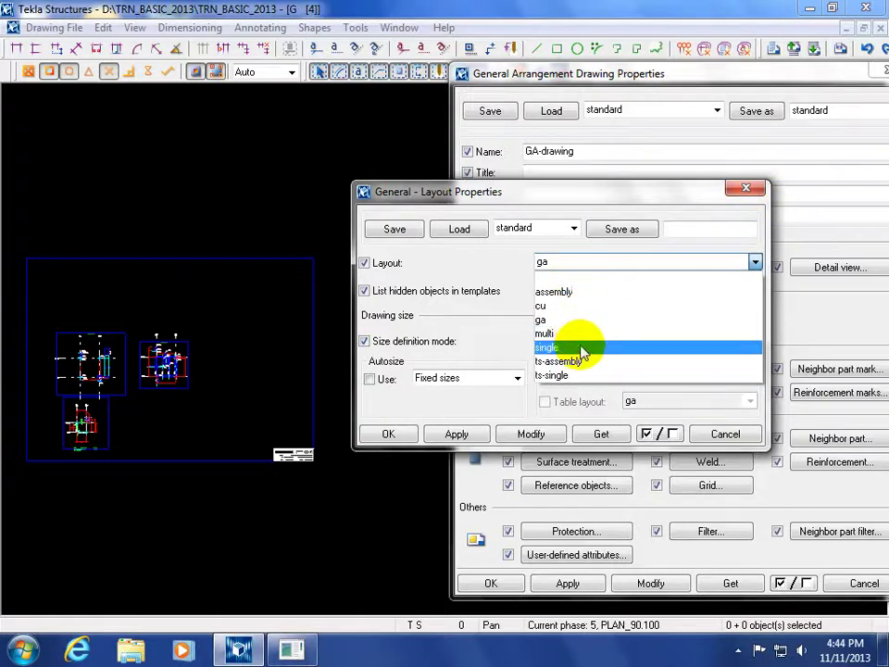
{"action": "left_click", "coordinate": [600, 293]}
{"action": "left_click", "coordinate": [531, 435]}
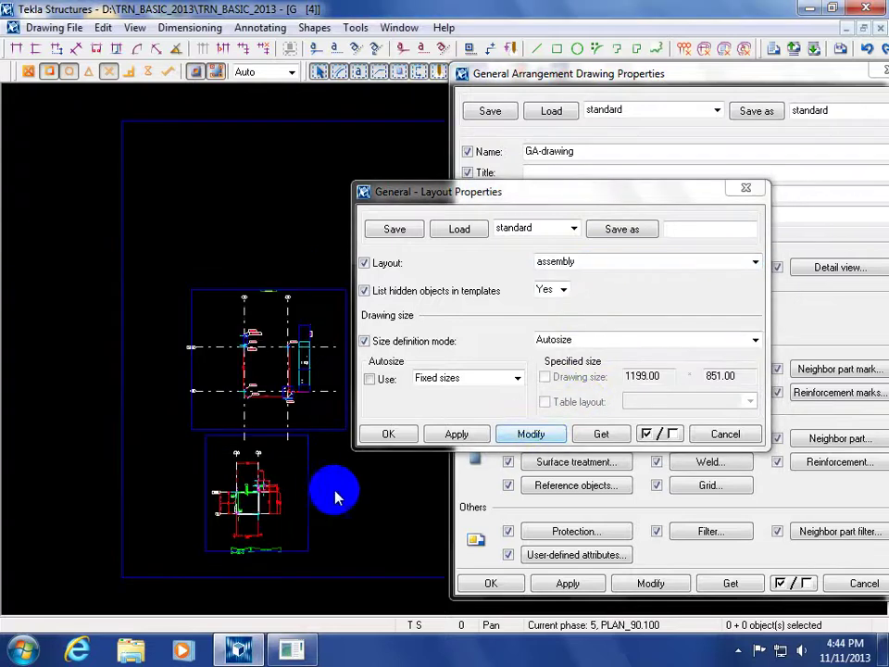
{"action": "scroll", "coordinate": [93, 472], "scroll_direction": "up", "scroll_amount": 3}
{"action": "mouse_move", "coordinate": [102, 482]}
{"action": "middle_mouse_down"}
{"action": "mouse_move", "coordinate": [212, 528]}
{"action": "mouse_move", "coordinate": [506, 377]}
{"action": "middle_mouse_up"}
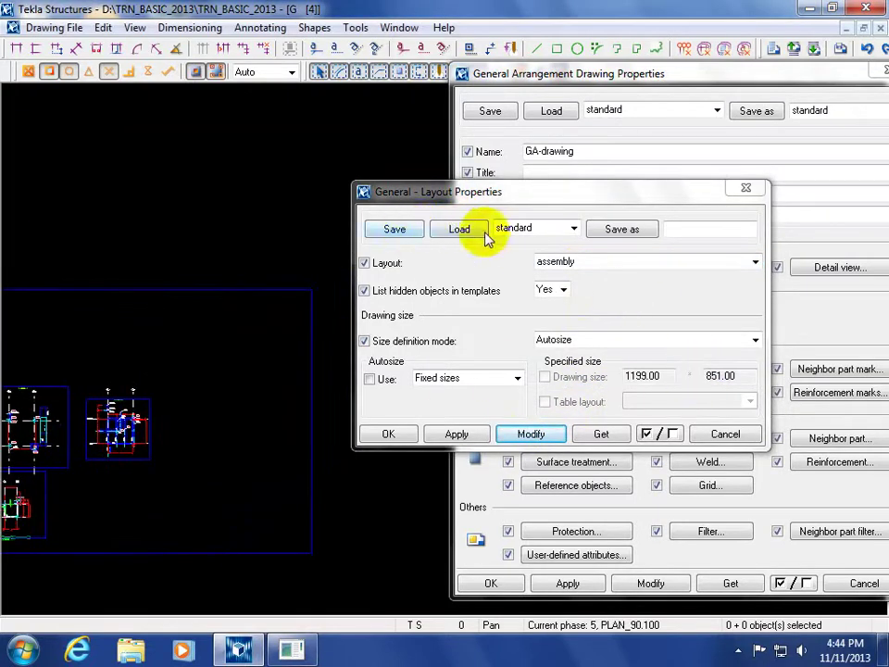
Undo the recent layout and drawing size changes, and close the layout properties without applying anything.
{"action": "left_click", "coordinate": [869, 52]}
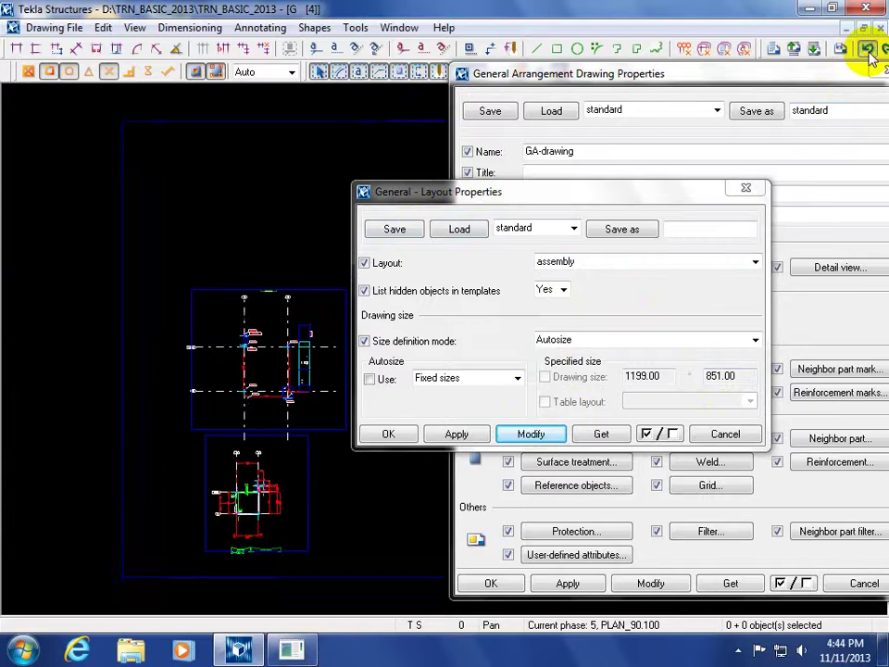
{"action": "left_click", "coordinate": [870, 53]}
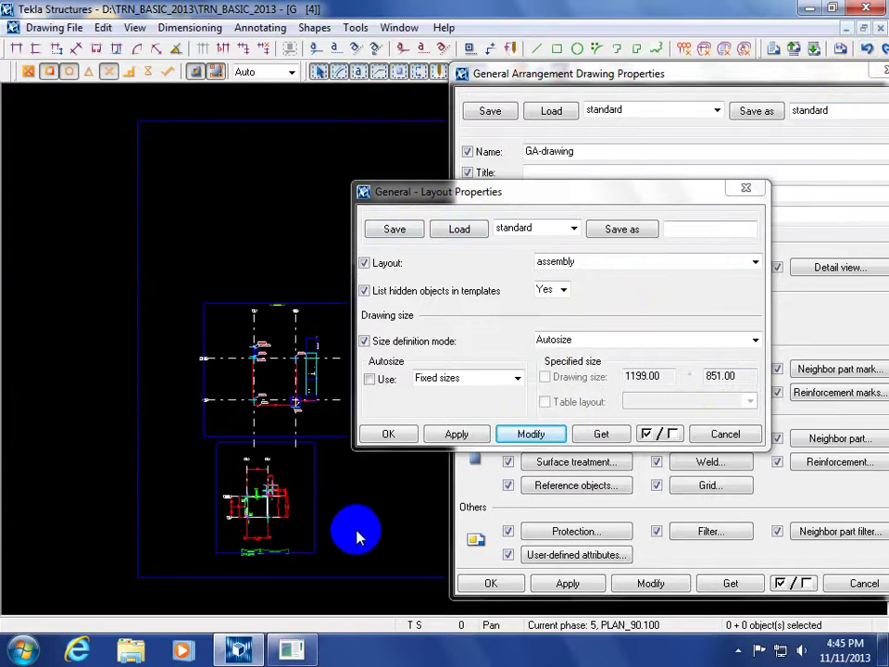
{"action": "scroll", "coordinate": [118, 522], "scroll_direction": "down", "scroll_amount": 3}
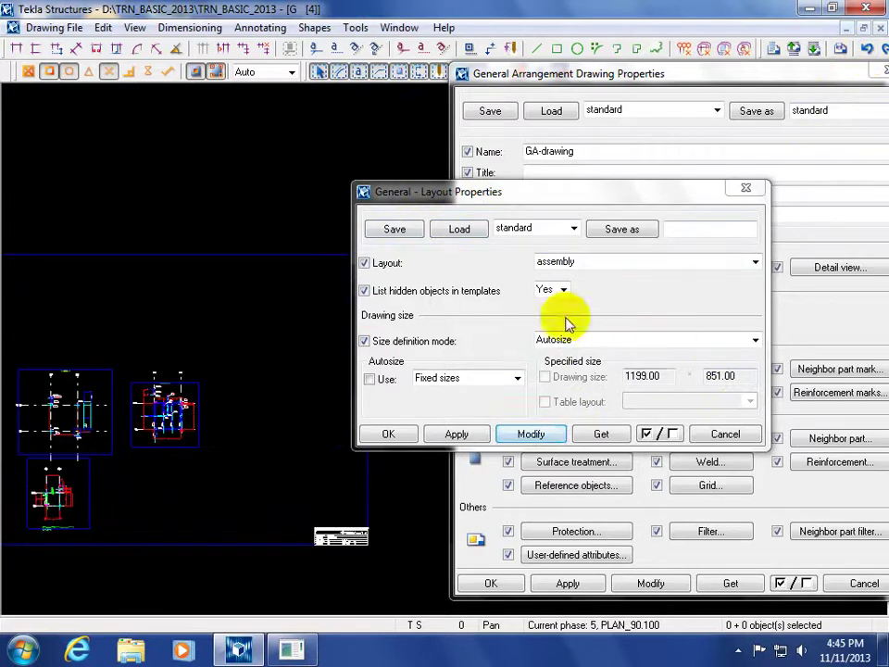
{"action": "left_click", "coordinate": [864, 49]}
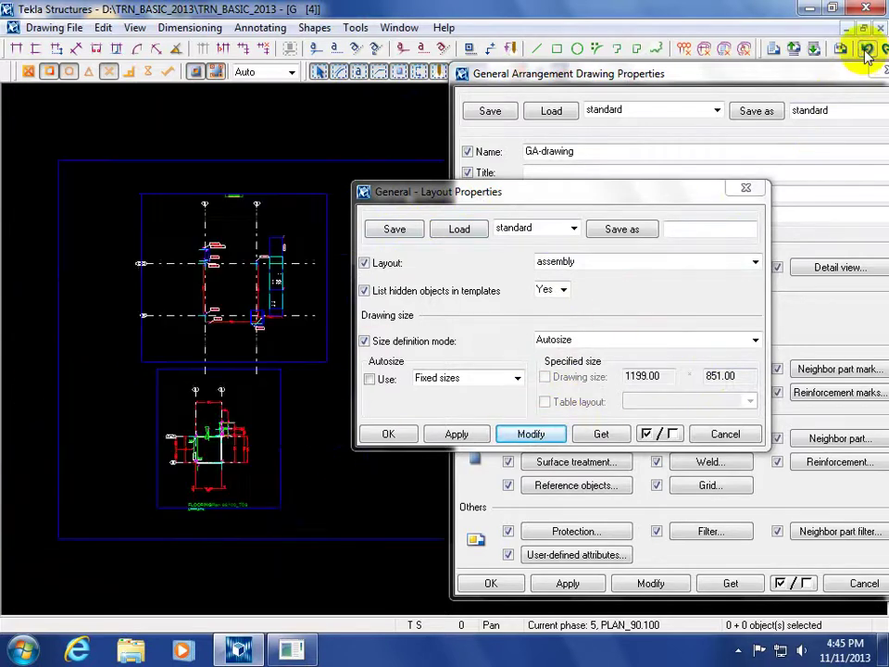
{"action": "scroll", "coordinate": [108, 611], "scroll_direction": "up", "scroll_amount": 3}
{"action": "mouse_move", "coordinate": [313, 537]}
{"action": "middle_mouse_down"}
{"action": "mouse_move", "coordinate": [48, 587]}
{"action": "mouse_move", "coordinate": [66, 570]}
{"action": "mouse_move", "coordinate": [210, 540]}
{"action": "middle_mouse_up"}
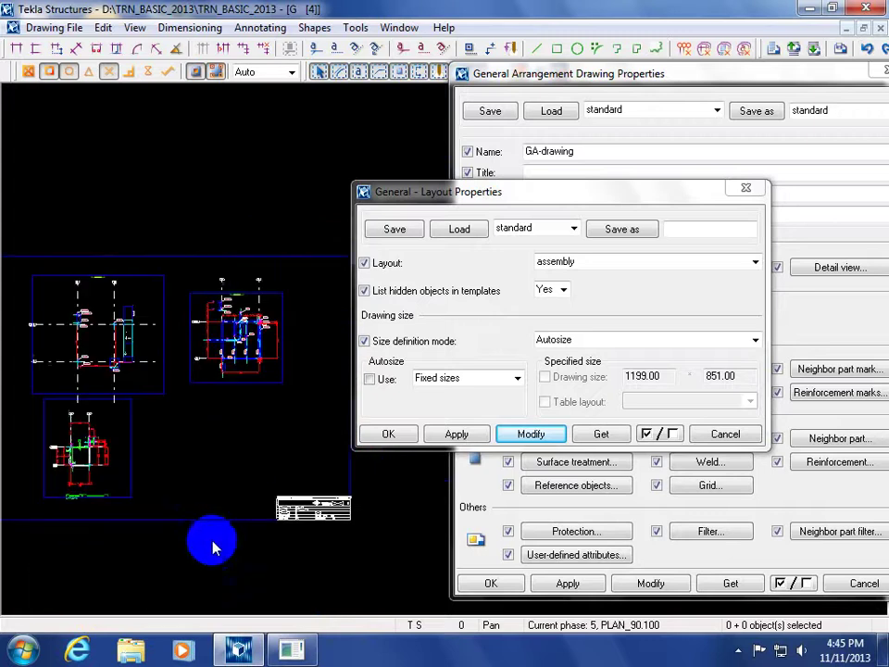
{"action": "left_click", "coordinate": [722, 434]}
{"action": "middle_click_drag", "start_coordinate": [373, 539], "coordinate": [373, 539]}
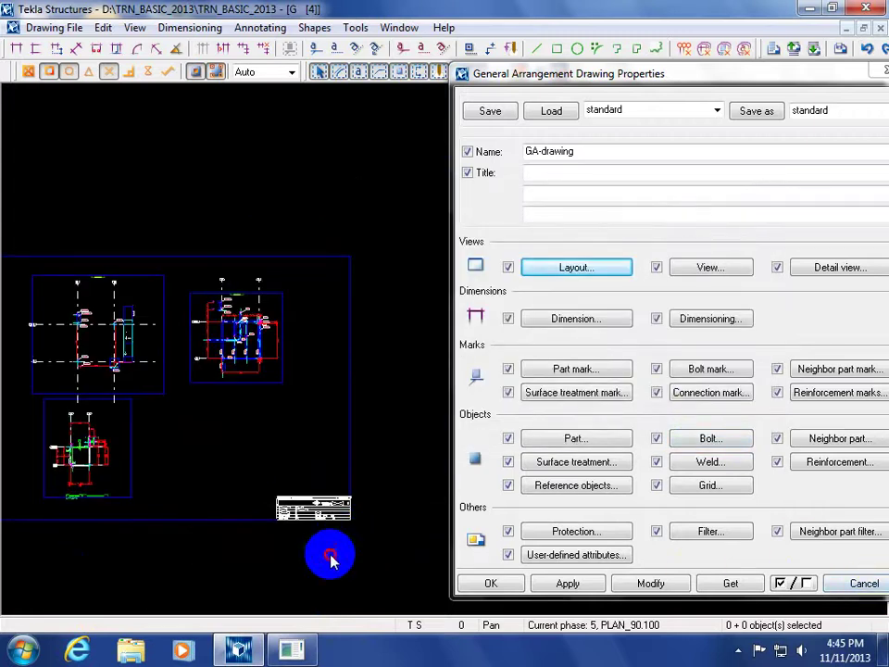
Examine the drawing's title block and current layout settings, and close the layout and drawing properties without changes.
{"action": "scroll", "coordinate": [330, 557], "scroll_direction": "up", "scroll_amount": 8}
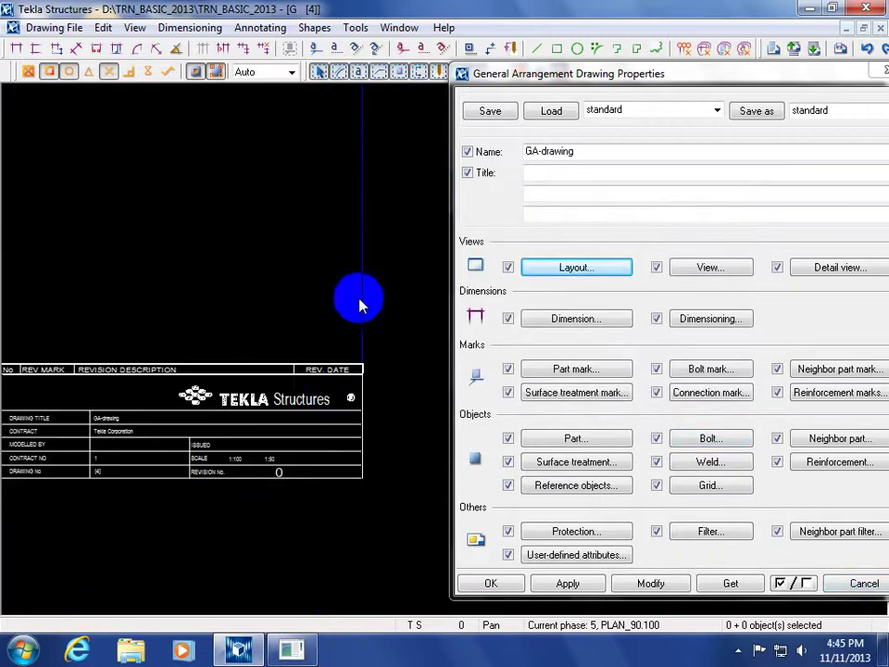
{"action": "left_click", "coordinate": [583, 270]}
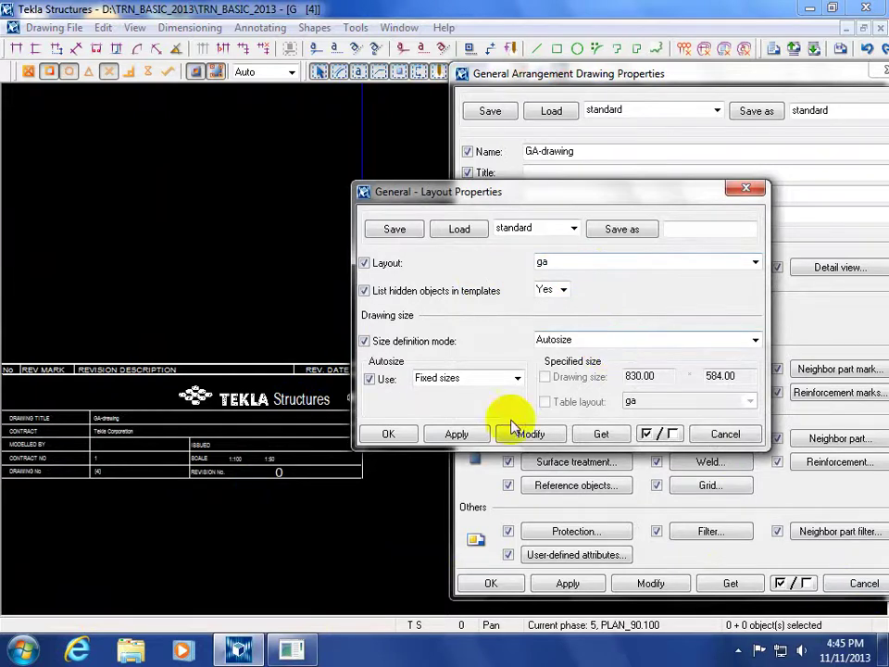
{"action": "left_click", "coordinate": [278, 536]}
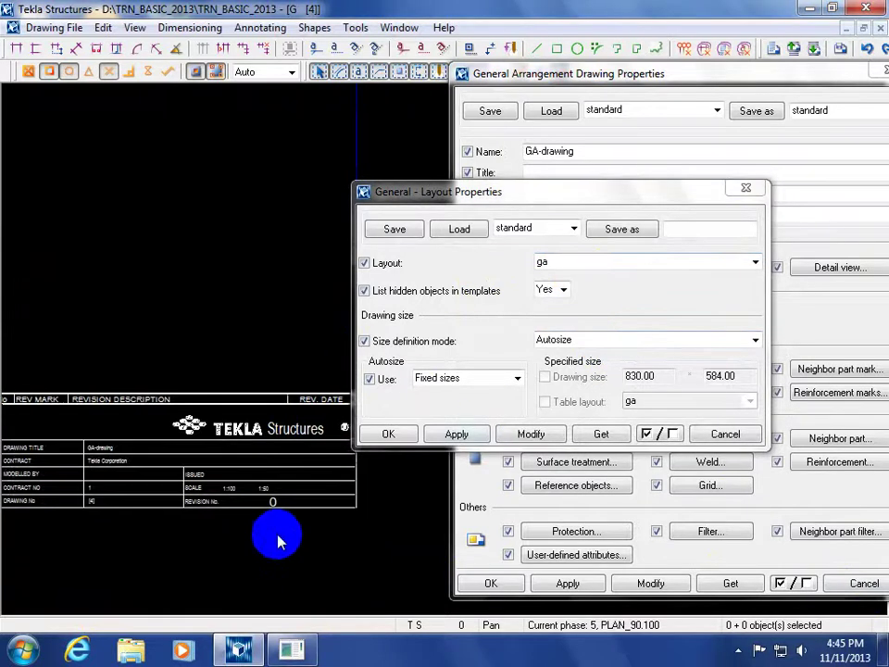
{"action": "scroll", "coordinate": [278, 536], "scroll_direction": "down", "scroll_amount": 2}
{"action": "scroll", "coordinate": [251, 512], "scroll_direction": "up", "scroll_amount": 3}
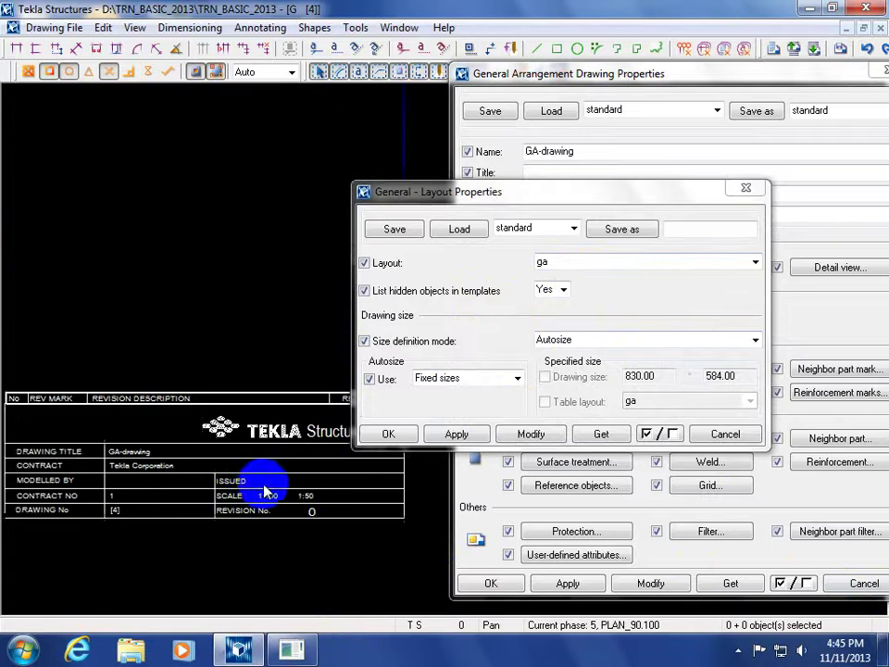
{"action": "scroll", "coordinate": [310, 534], "scroll_direction": "down", "scroll_amount": 1}
{"action": "scroll", "coordinate": [317, 533], "scroll_direction": "up", "scroll_amount": 3}
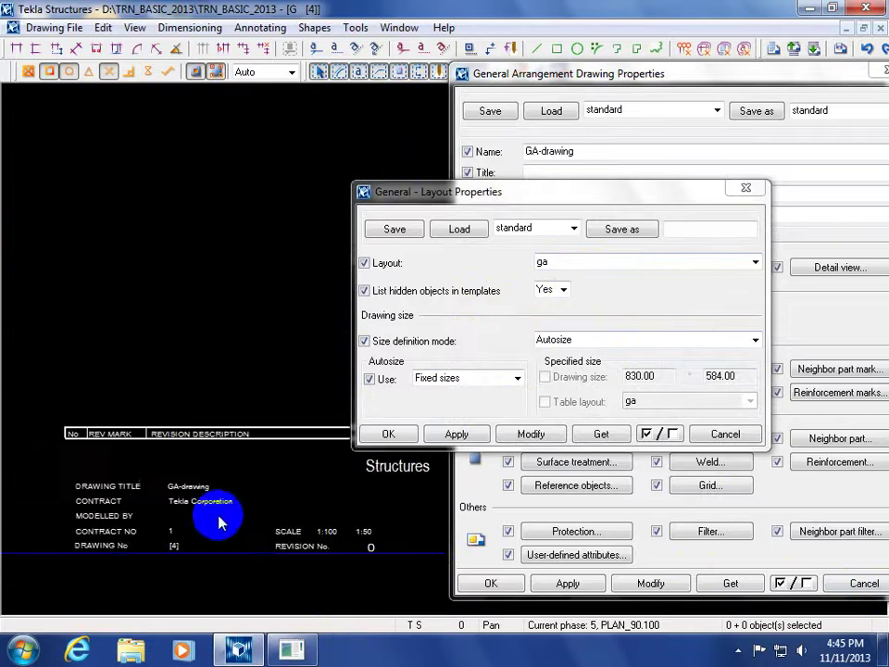
{"action": "scroll", "coordinate": [262, 584], "scroll_direction": "down", "scroll_amount": 1}
{"action": "scroll", "coordinate": [266, 578], "scroll_direction": "down", "scroll_amount": 2}
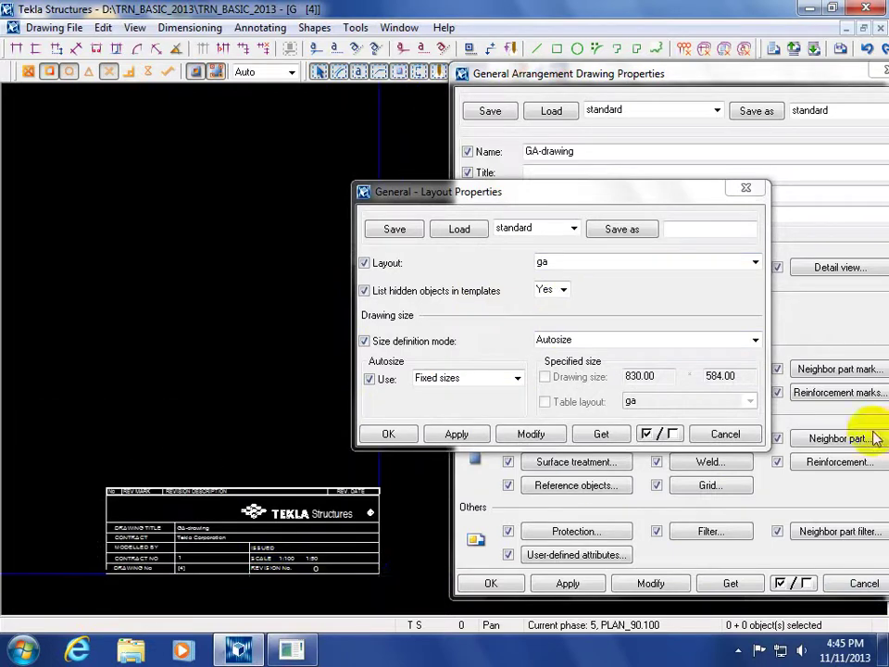
{"action": "left_click", "coordinate": [738, 437]}
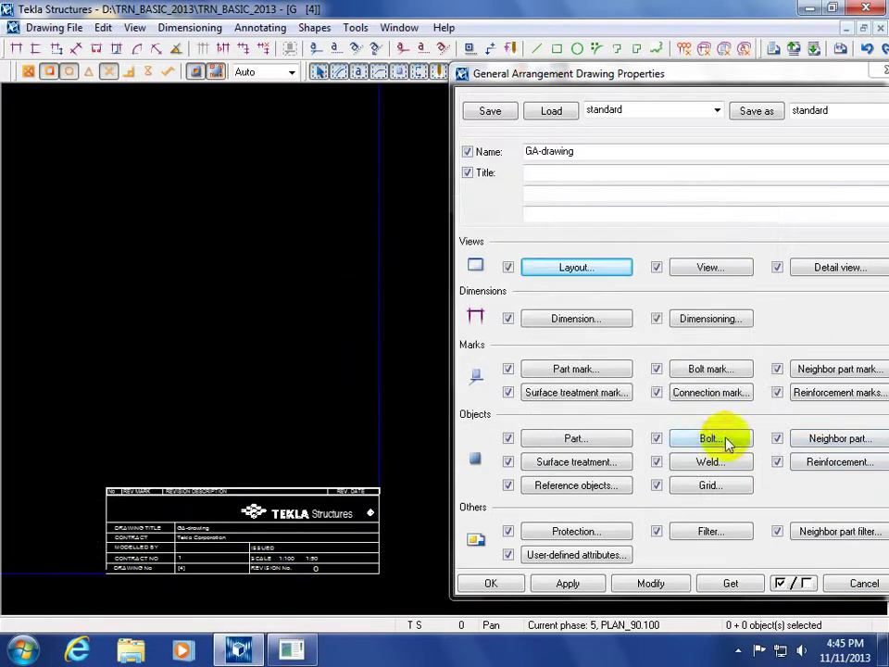
{"action": "scroll", "coordinate": [235, 368], "scroll_direction": "down", "scroll_amount": 6}
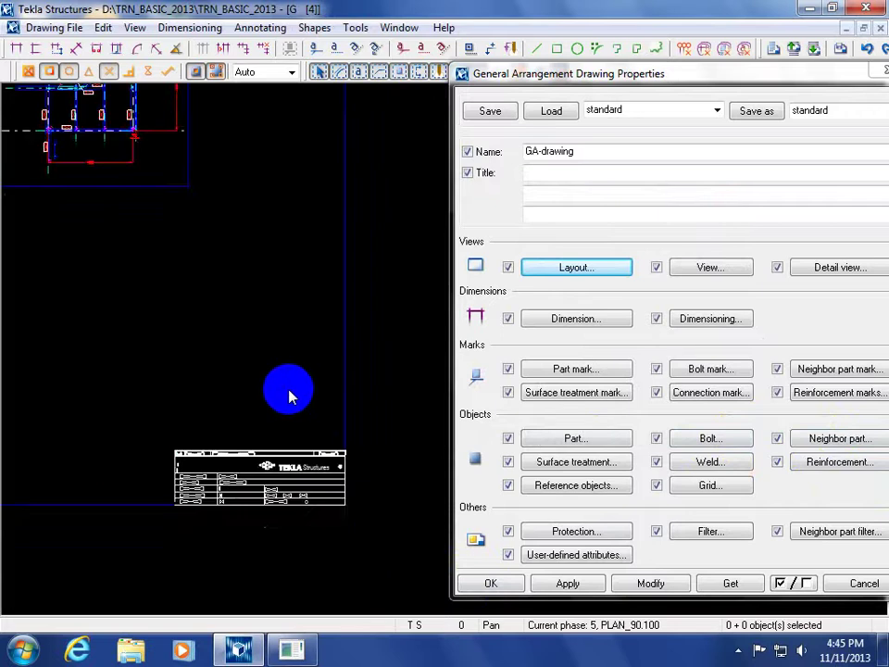
{"action": "left_click", "coordinate": [856, 591]}
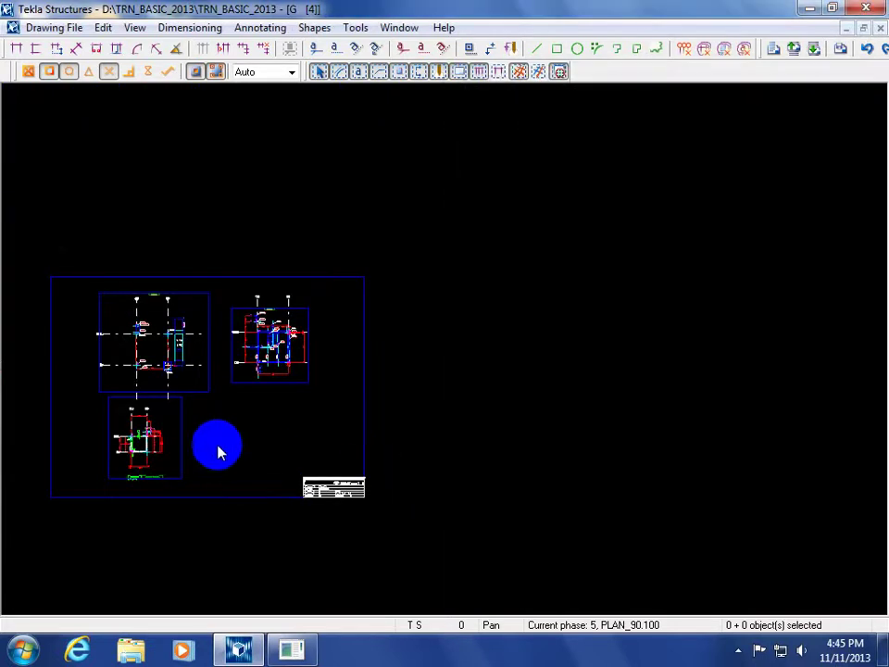
Rearrange the toolbars so Drawing Objects has its own row and the snap and selection toolbars share the row beneath it.
{"action": "scroll", "coordinate": [219, 450], "scroll_direction": "up", "scroll_amount": 2}
{"action": "middle_click_drag", "start_coordinate": [200, 423], "coordinate": [270, 428]}
{"action": "scroll", "coordinate": [273, 435], "scroll_direction": "up", "scroll_amount": 2}
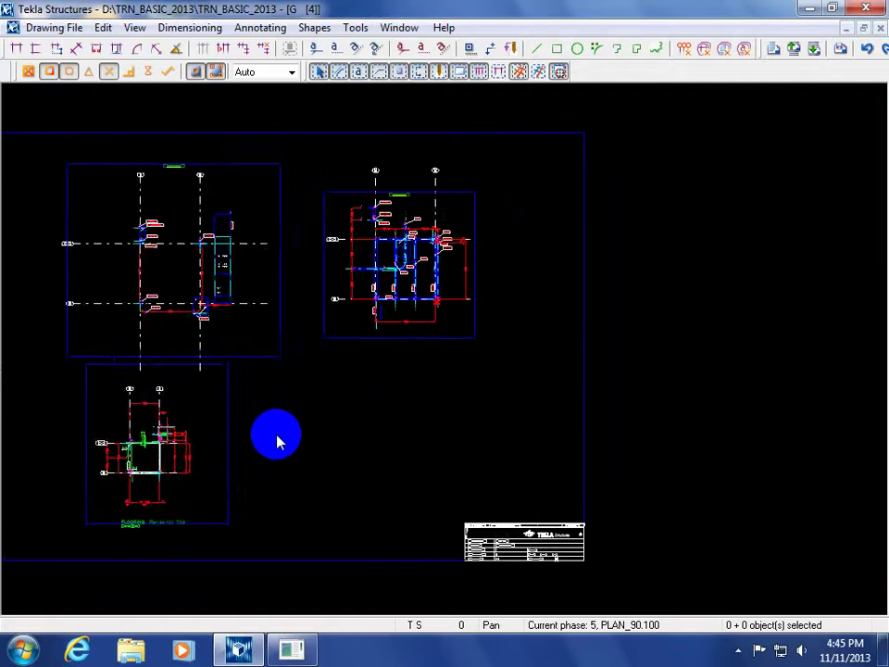
{"action": "middle_click_drag", "start_coordinate": [328, 425], "coordinate": [337, 448]}
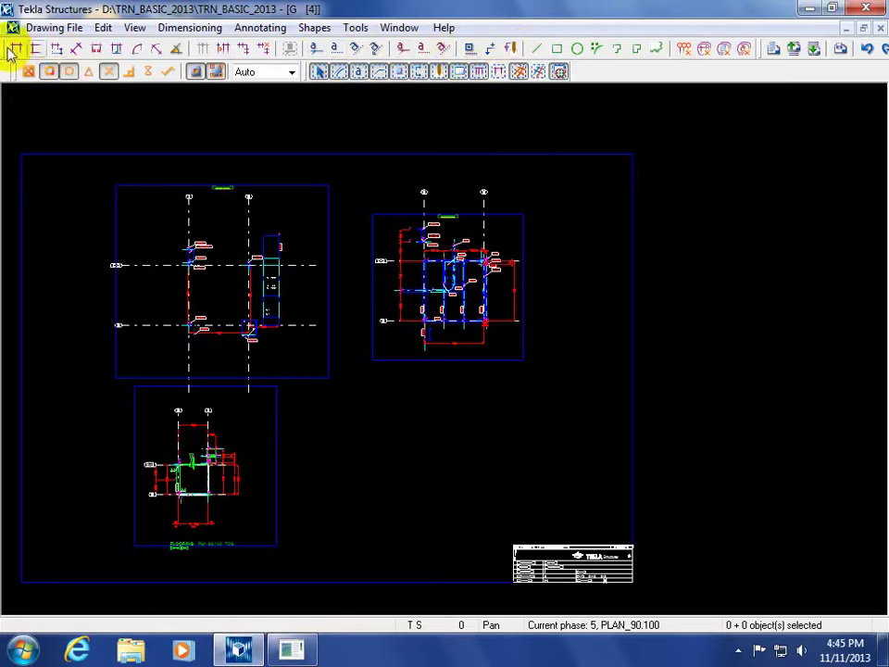
{"action": "mouse_move", "coordinate": [10, 53]}
{"action": "left_mouse_down"}
{"action": "mouse_move", "coordinate": [66, 238]}
{"action": "mouse_move", "coordinate": [67, 295]}
{"action": "left_mouse_up"}
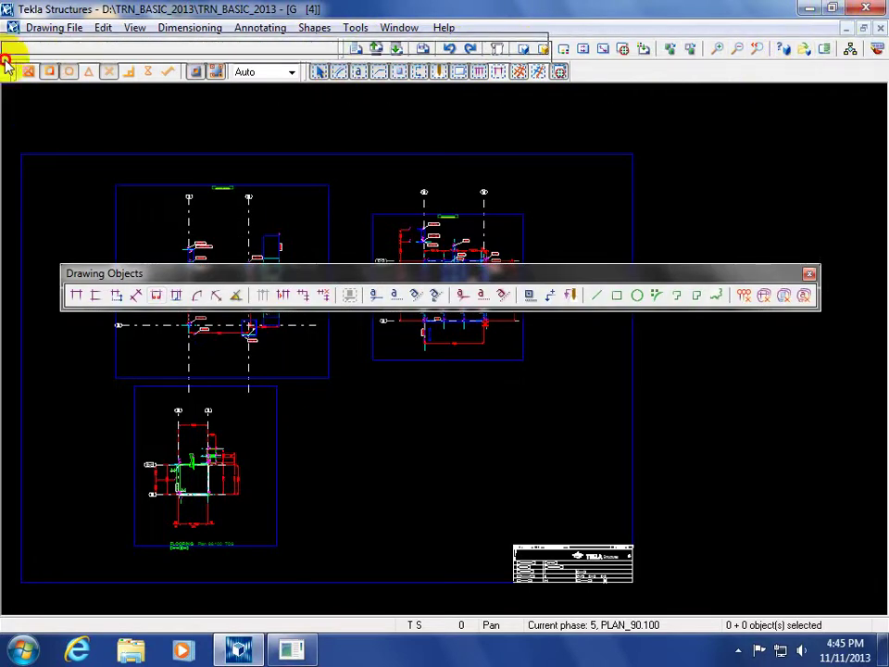
{"action": "left_click", "coordinate": [271, 243]}
{"action": "mouse_move", "coordinate": [241, 278]}
{"action": "left_mouse_down"}
{"action": "mouse_move", "coordinate": [181, 158]}
{"action": "mouse_move", "coordinate": [173, 57]}
{"action": "mouse_move", "coordinate": [177, 65]}
{"action": "left_mouse_up"}
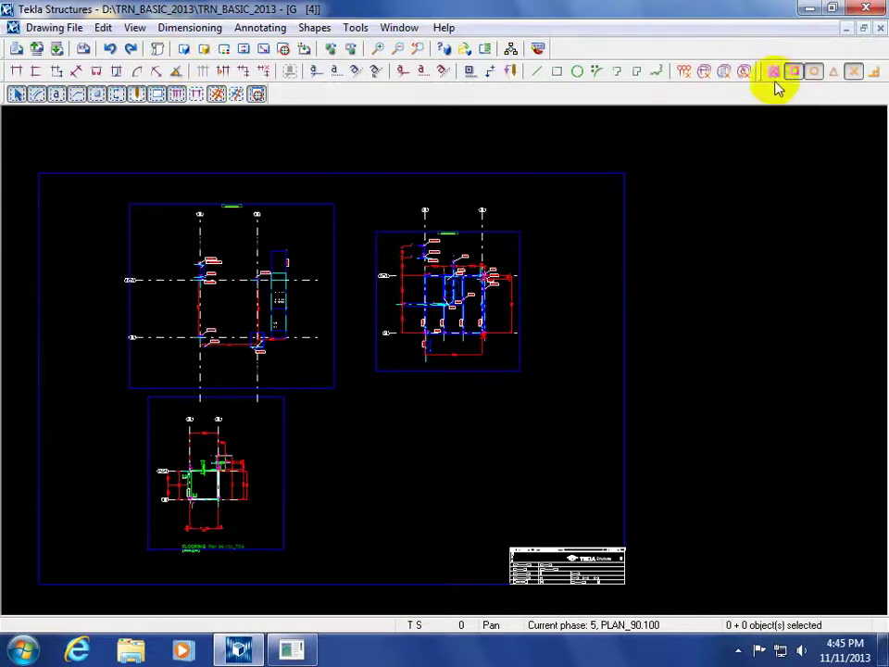
{"action": "left_click_drag", "start_coordinate": [759, 81], "coordinate": [9, 98]}
{"action": "left_click", "coordinate": [542, 308]}
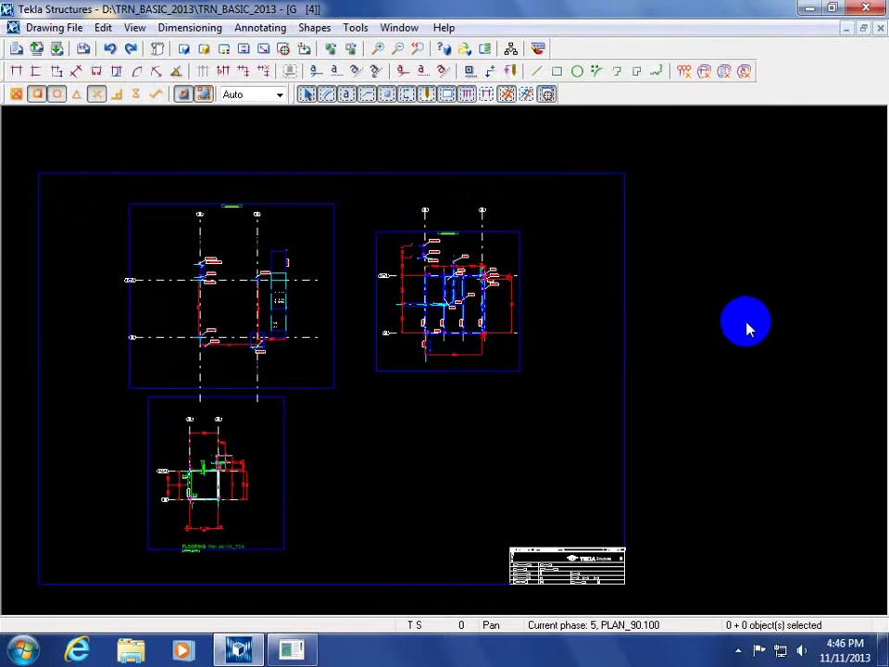
Check the general arrangement drawing properties and close them without changes.
{"action": "middle_click_drag", "start_coordinate": [432, 465], "coordinate": [458, 429]}
{"action": "middle_click_drag", "start_coordinate": [372, 409], "coordinate": [284, 463]}
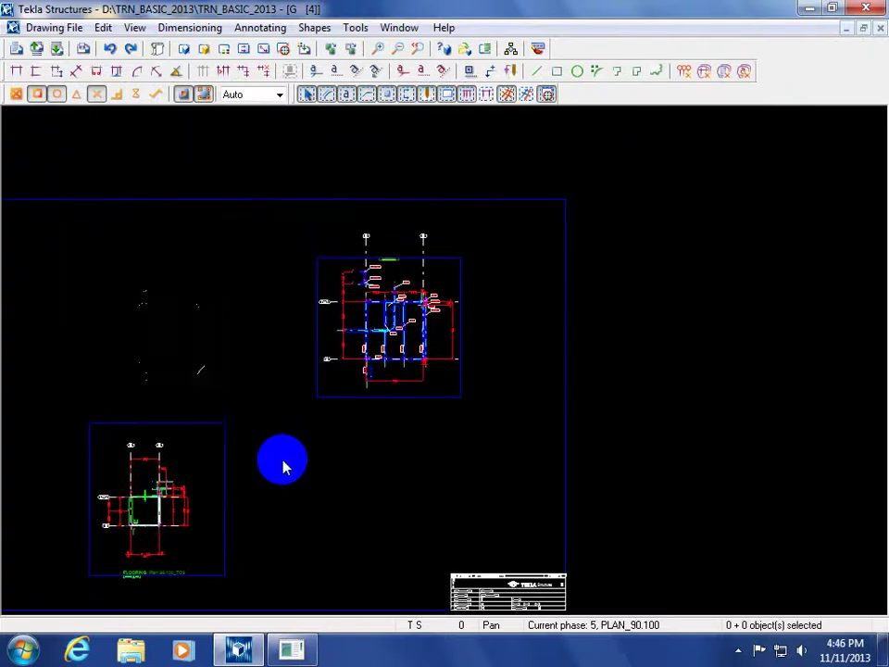
{"action": "double_click", "coordinate": [391, 456]}
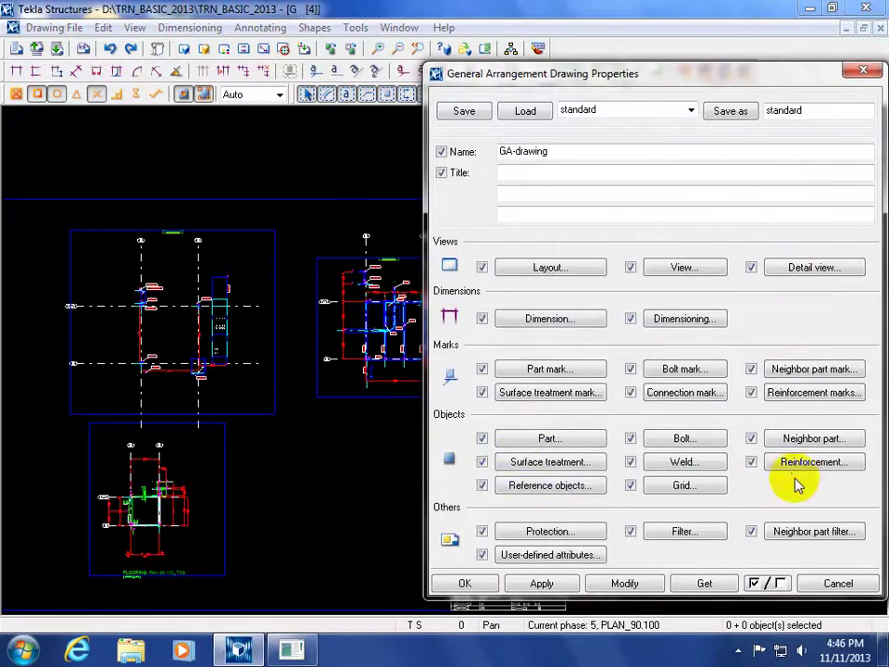
{"action": "middle_click_drag", "start_coordinate": [329, 556], "coordinate": [345, 486]}
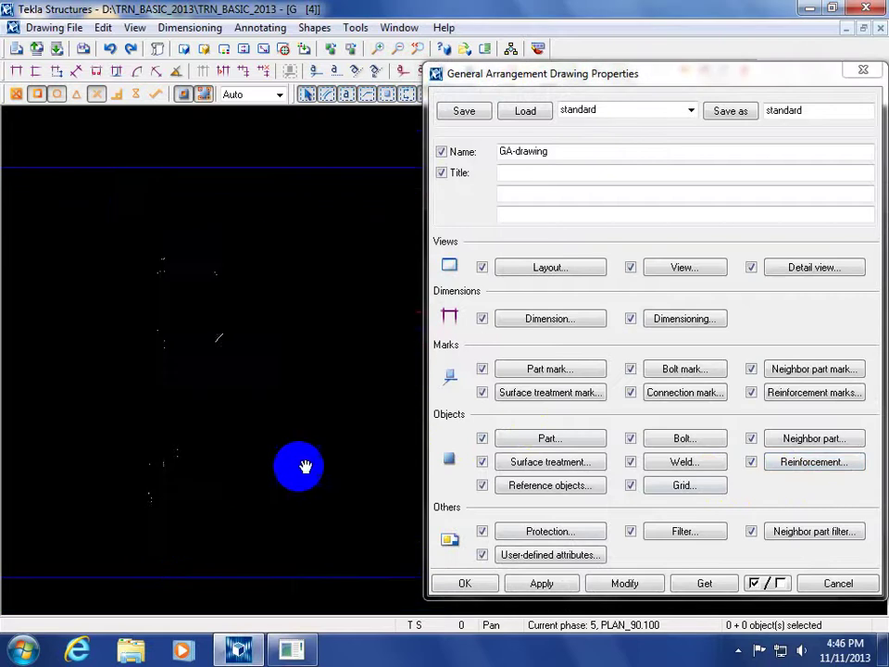
{"action": "left_click", "coordinate": [834, 582]}
{"action": "scroll", "coordinate": [258, 470], "scroll_direction": "up", "scroll_amount": 3}
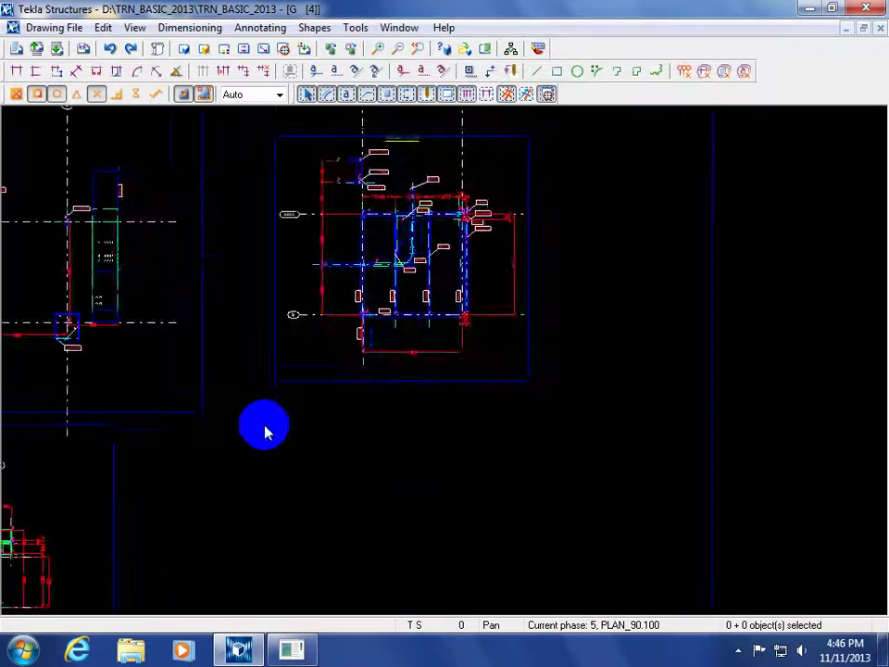
{"action": "scroll", "coordinate": [408, 384], "scroll_direction": "up", "scroll_amount": 3}
{"action": "scroll", "coordinate": [379, 387], "scroll_direction": "up", "scroll_amount": 3}
{"action": "middle_click_drag", "start_coordinate": [377, 369], "coordinate": [268, 461]}
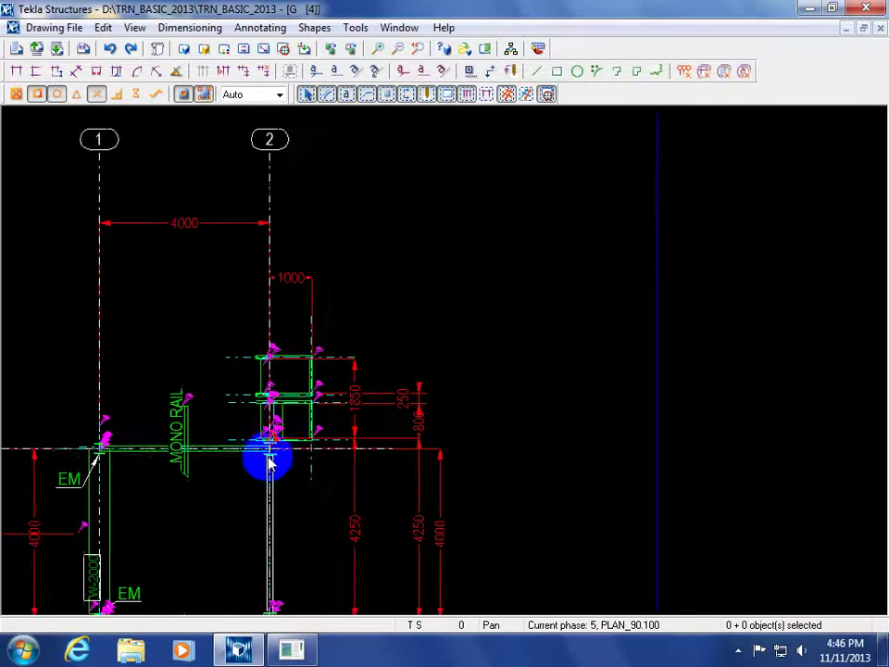
{"action": "scroll", "coordinate": [268, 461], "scroll_direction": "up", "scroll_amount": 4}
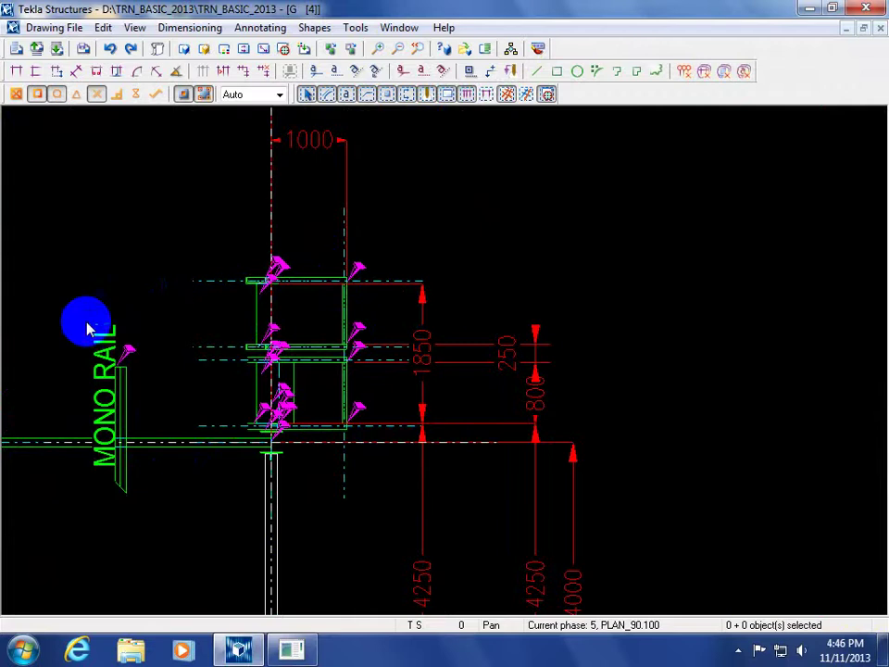
{"action": "scroll", "coordinate": [130, 361], "scroll_direction": "down", "scroll_amount": 5}
{"action": "middle_click_drag", "start_coordinate": [222, 387], "coordinate": [237, 433]}
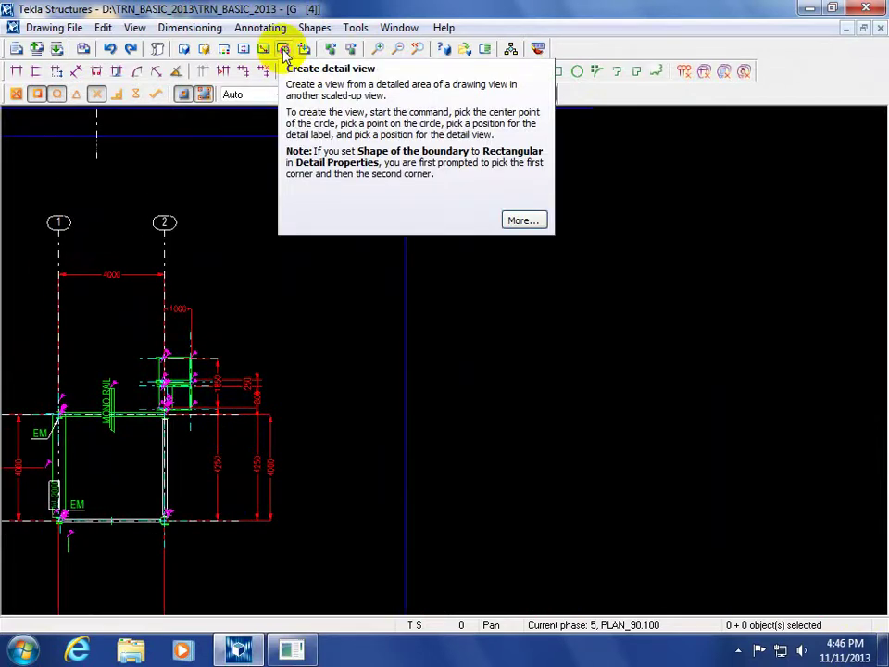
{"action": "left_click", "coordinate": [284, 50]}
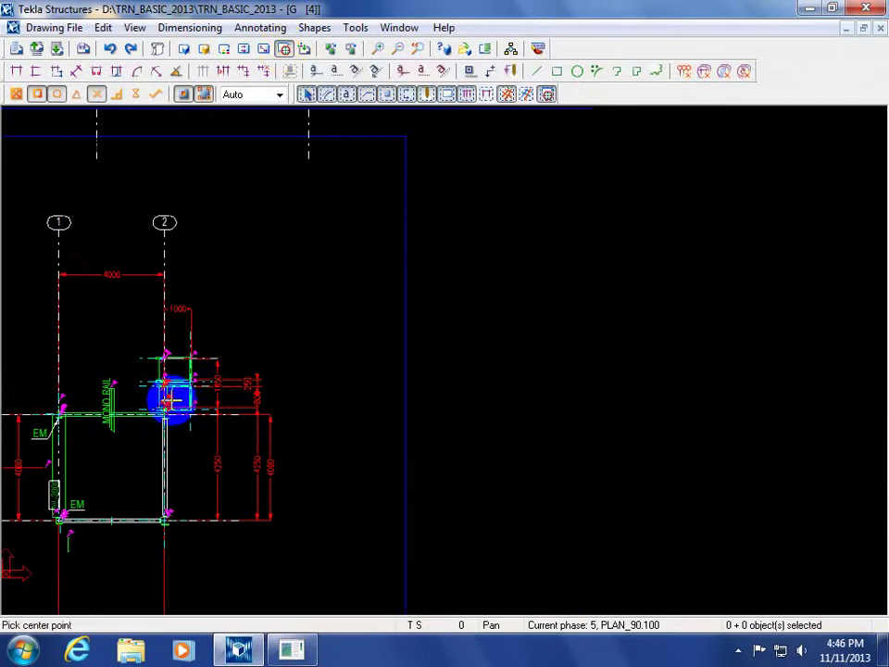
{"action": "left_click", "coordinate": [136, 435]}
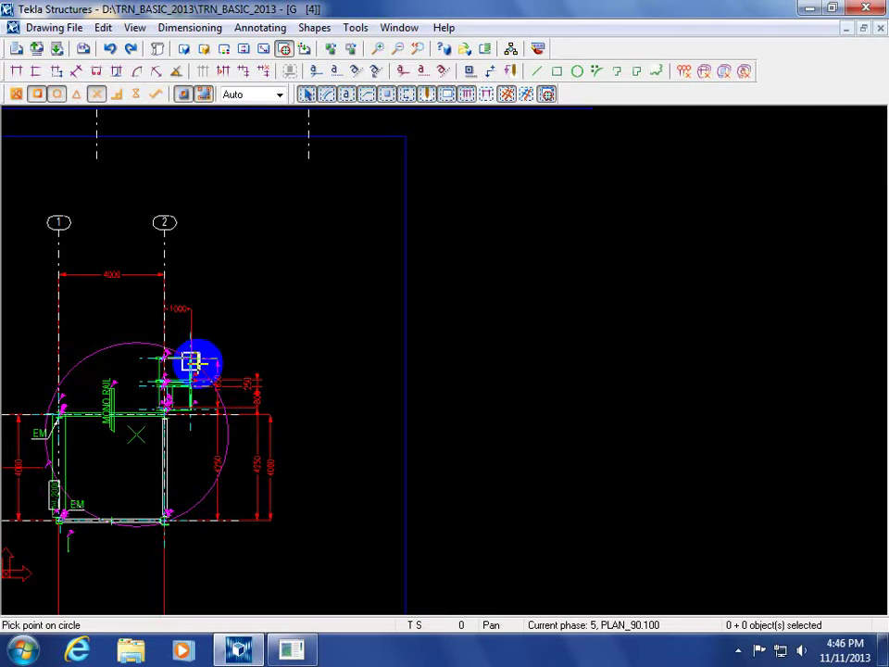
{"action": "right_click", "coordinate": [191, 362]}
{"action": "left_click", "coordinate": [242, 110]}
Create a circular detail view of the small framing beside grid 2 above the mono rail beam, and move it clear of the flooring plan.
{"action": "left_click", "coordinate": [283, 50]}
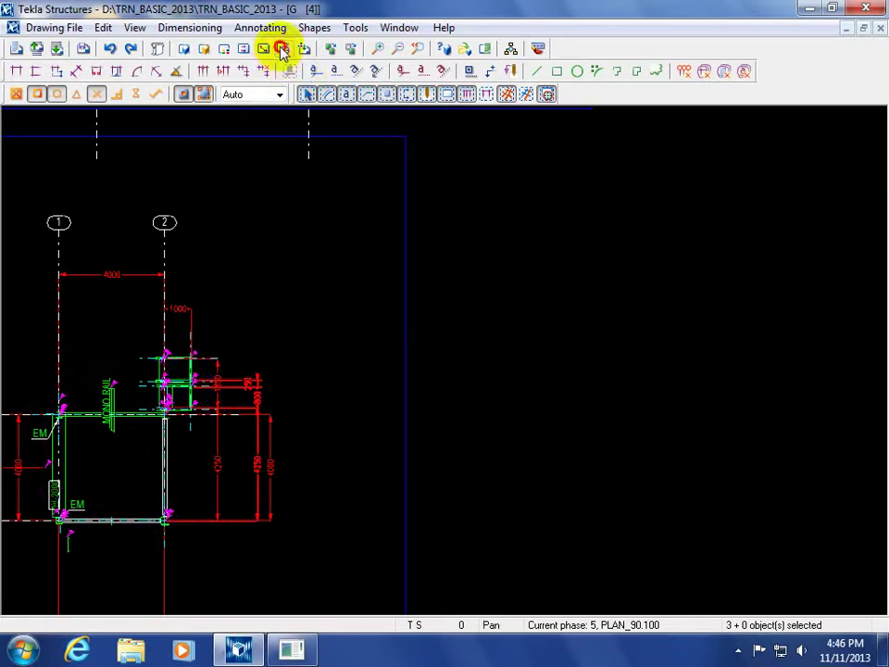
{"action": "scroll", "coordinate": [163, 387], "scroll_direction": "up", "scroll_amount": 2}
{"action": "left_click", "coordinate": [135, 343]}
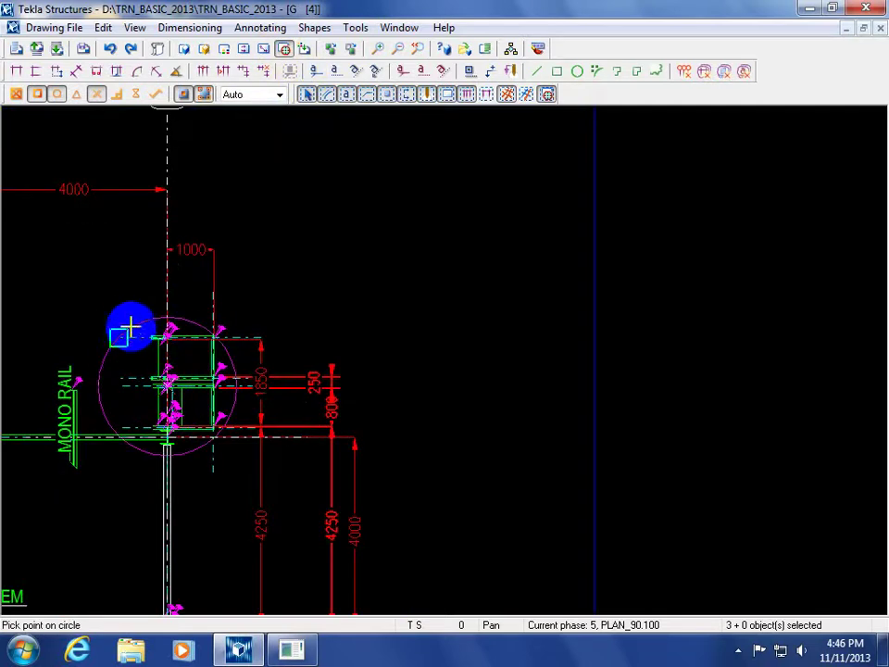
{"action": "left_click", "coordinate": [123, 306]}
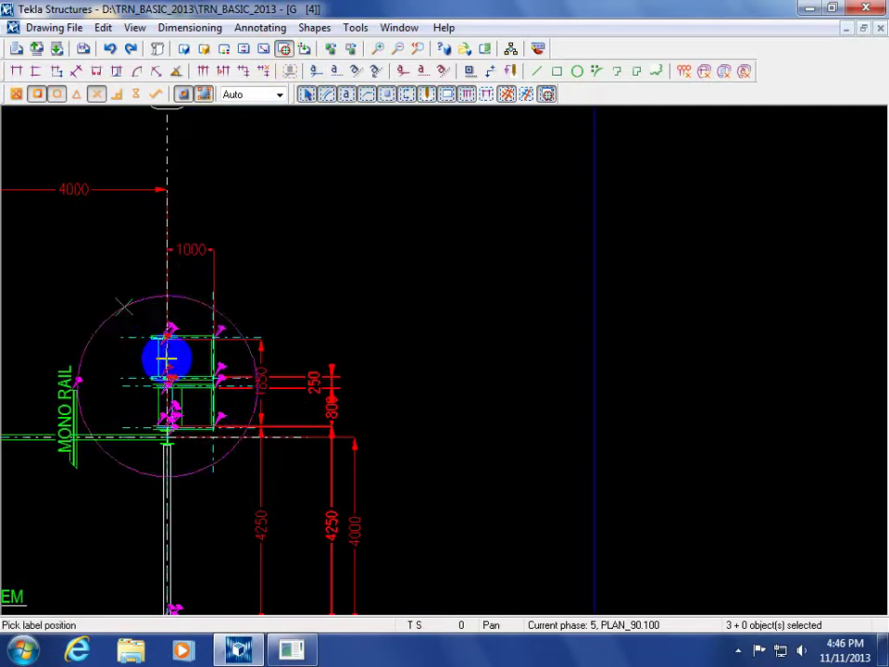
{"action": "left_click", "coordinate": [296, 237]}
{"action": "scroll", "coordinate": [241, 268], "scroll_direction": "down", "scroll_amount": 3}
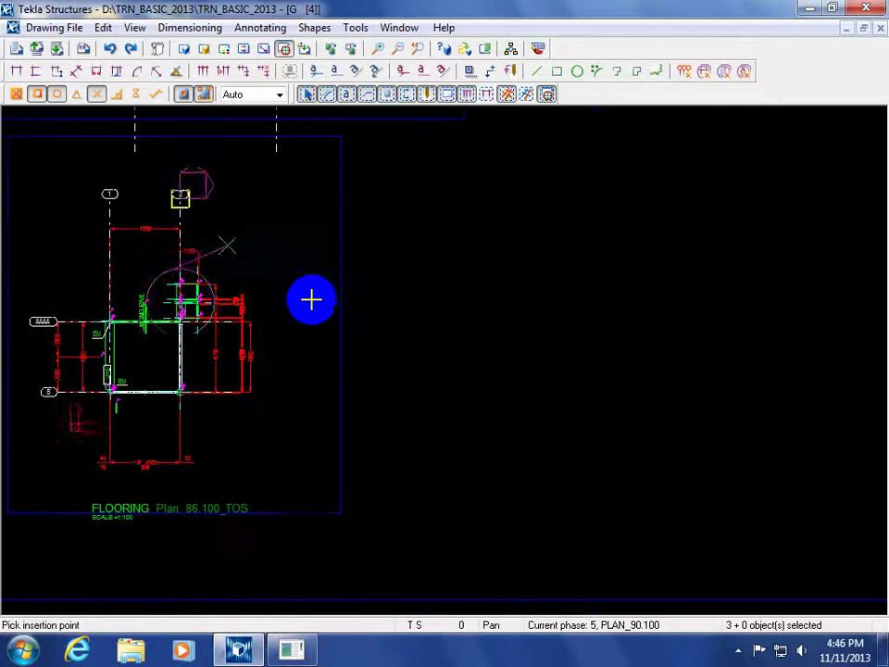
{"action": "right_click", "coordinate": [559, 387]}
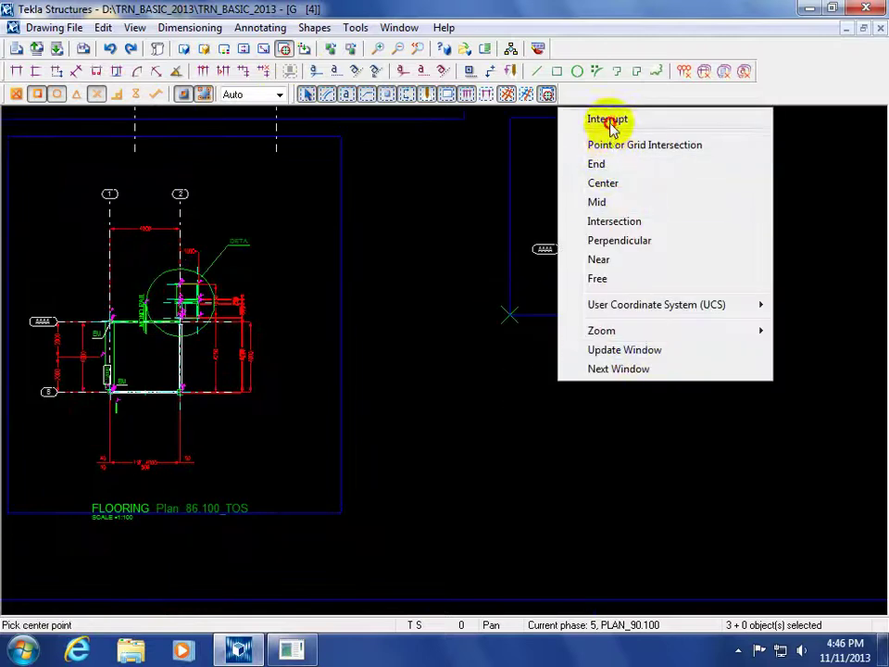
{"action": "left_click", "coordinate": [609, 121]}
{"action": "left_click", "coordinate": [681, 311]}
{"action": "left_click_drag", "start_coordinate": [681, 311], "coordinate": [762, 471]}
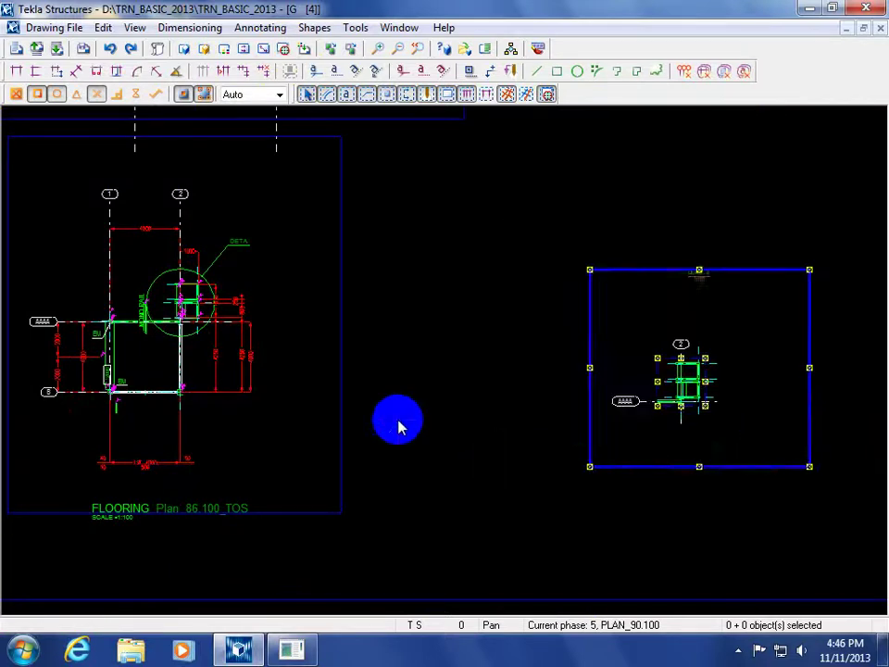
Set the vertical label position of the detail view to Below and apply it.
{"action": "scroll", "coordinate": [256, 242], "scroll_direction": "up", "scroll_amount": 4}
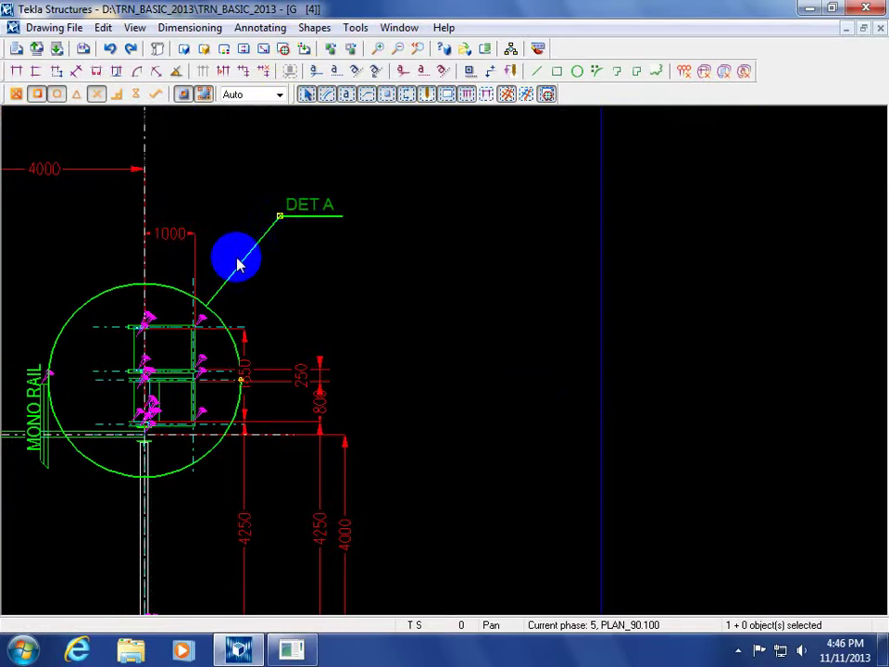
{"action": "scroll", "coordinate": [238, 259], "scroll_direction": "down", "scroll_amount": 5}
{"action": "middle_click_drag", "start_coordinate": [496, 379], "coordinate": [318, 324]}
{"action": "scroll", "coordinate": [317, 324], "scroll_direction": "up", "scroll_amount": 3}
{"action": "double_click", "coordinate": [439, 214]}
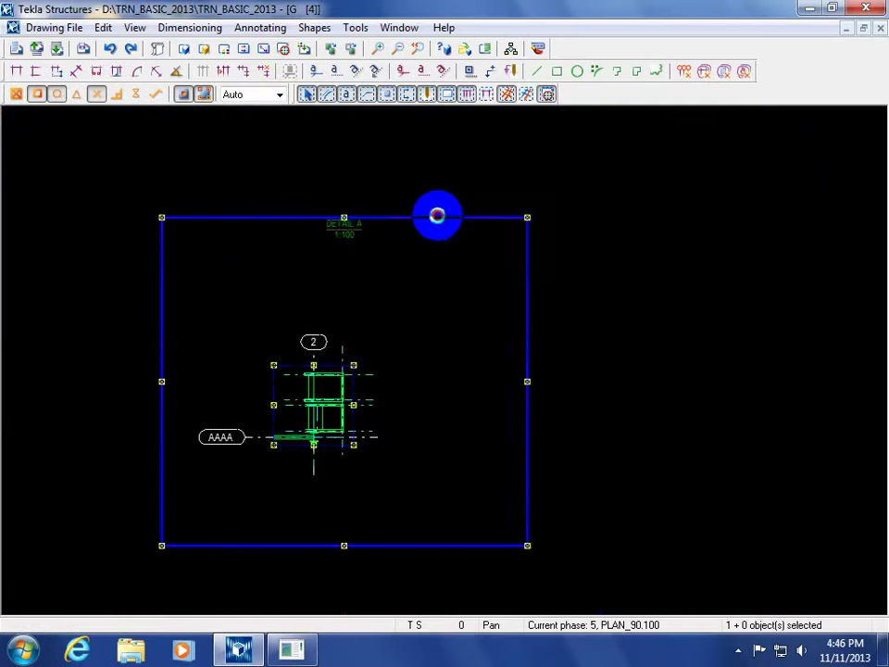
{"action": "middle_click_drag", "start_coordinate": [132, 403], "coordinate": [28, 426]}
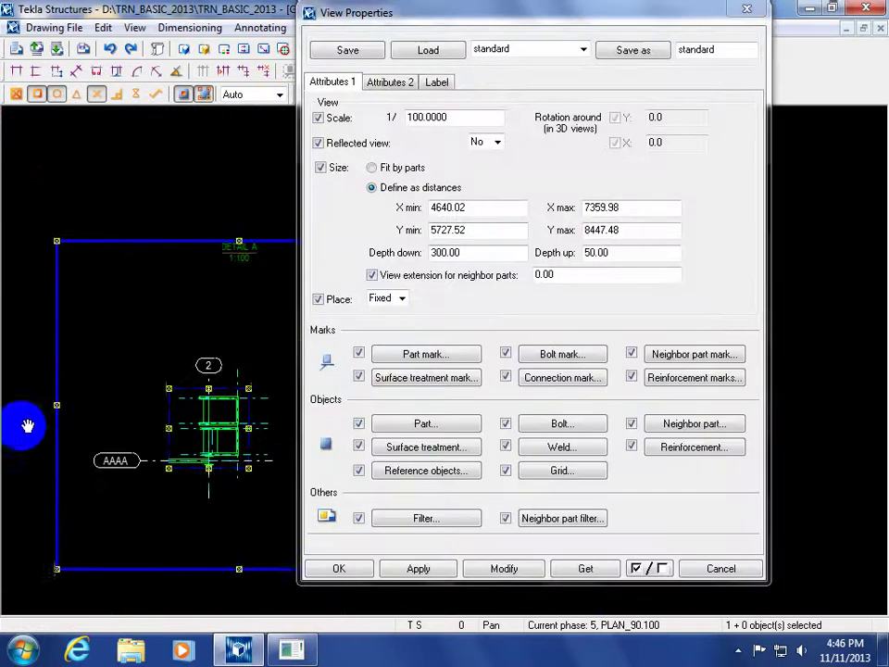
{"action": "left_click", "coordinate": [437, 81]}
{"action": "left_click", "coordinate": [431, 312]}
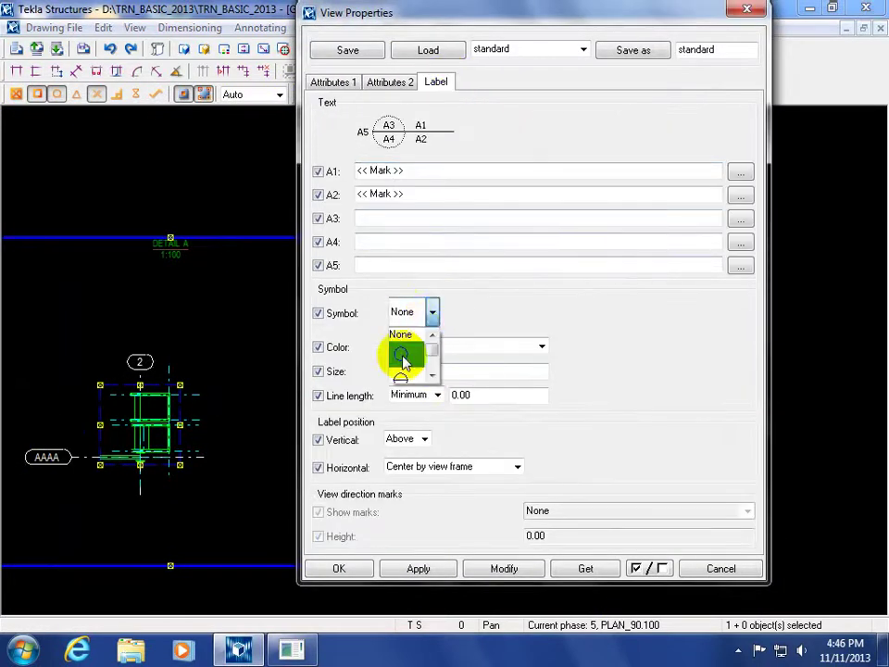
{"action": "left_click", "coordinate": [424, 443]}
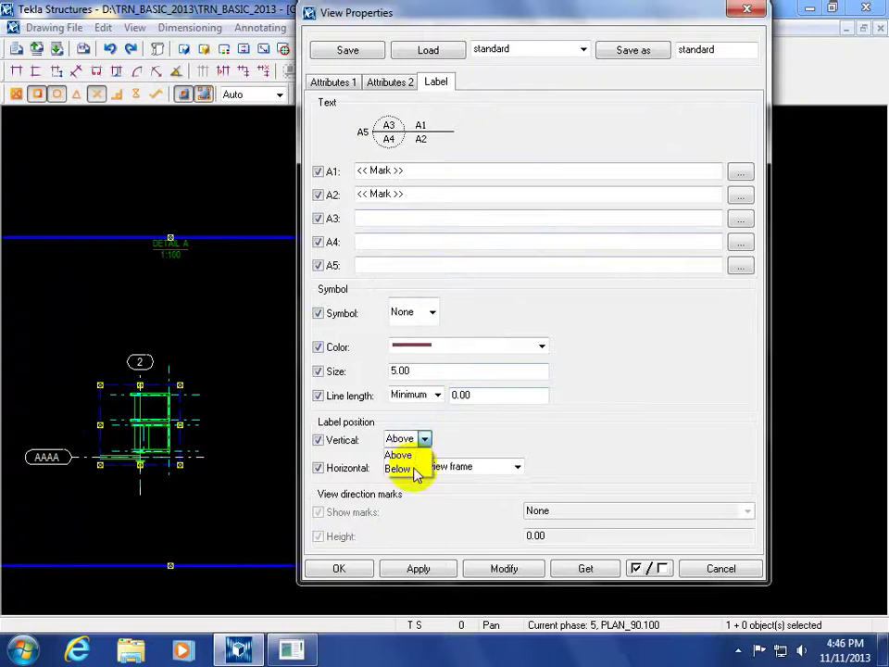
{"action": "left_click", "coordinate": [413, 469]}
{"action": "left_click", "coordinate": [500, 569]}
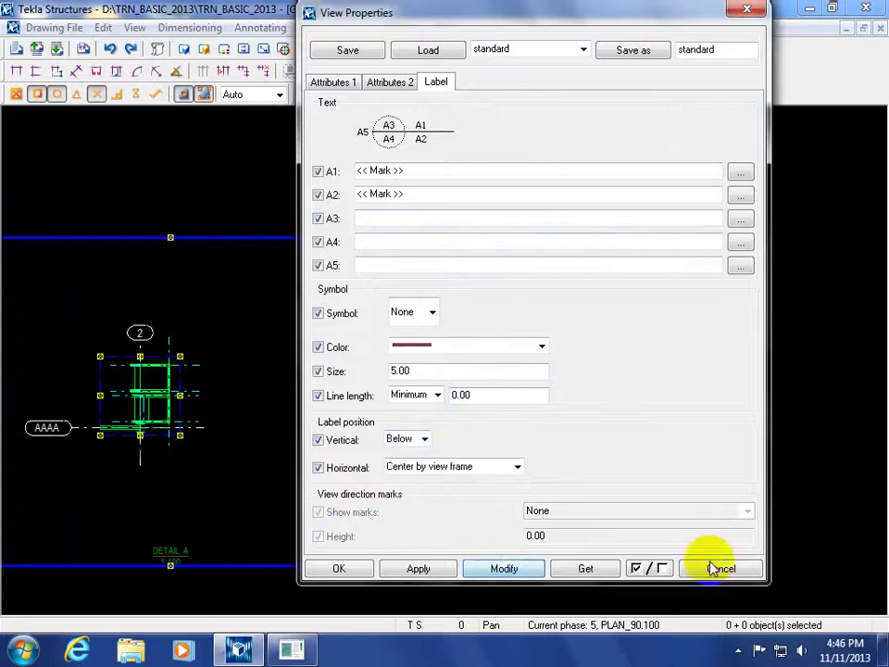
{"action": "left_click", "coordinate": [339, 569]}
Set the detail view's scale to 1/25 in its view properties.
{"action": "mouse_move", "coordinate": [262, 584]}
{"action": "middle_mouse_down"}
{"action": "mouse_move", "coordinate": [468, 575]}
{"action": "mouse_move", "coordinate": [450, 600]}
{"action": "middle_mouse_up"}
{"action": "scroll", "coordinate": [512, 570], "scroll_direction": "up", "scroll_amount": 2}
{"action": "scroll", "coordinate": [446, 597], "scroll_direction": "down", "scroll_amount": 1}
{"action": "double_click", "coordinate": [445, 586]}
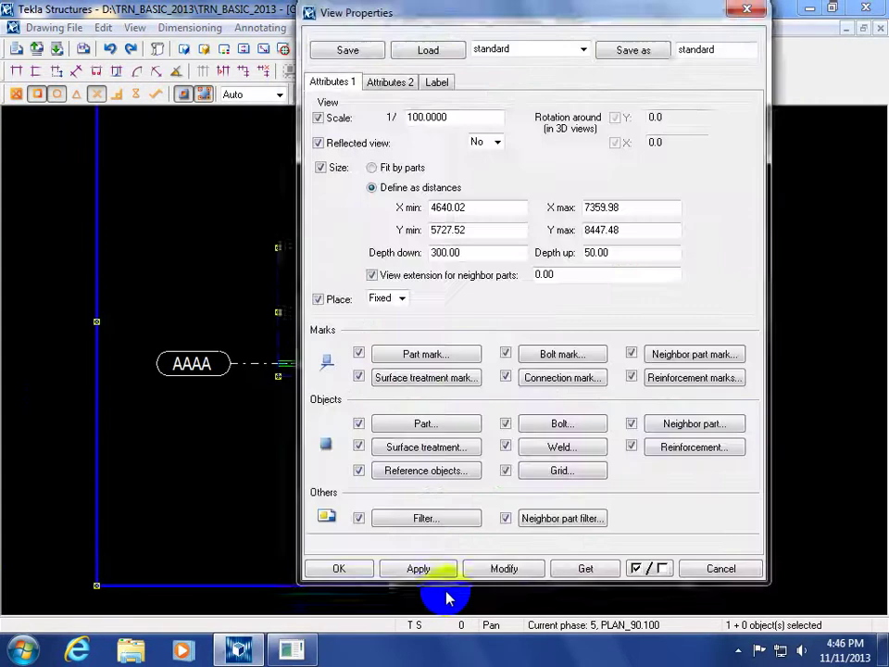
{"action": "middle_click_drag", "start_coordinate": [224, 525], "coordinate": [60, 533]}
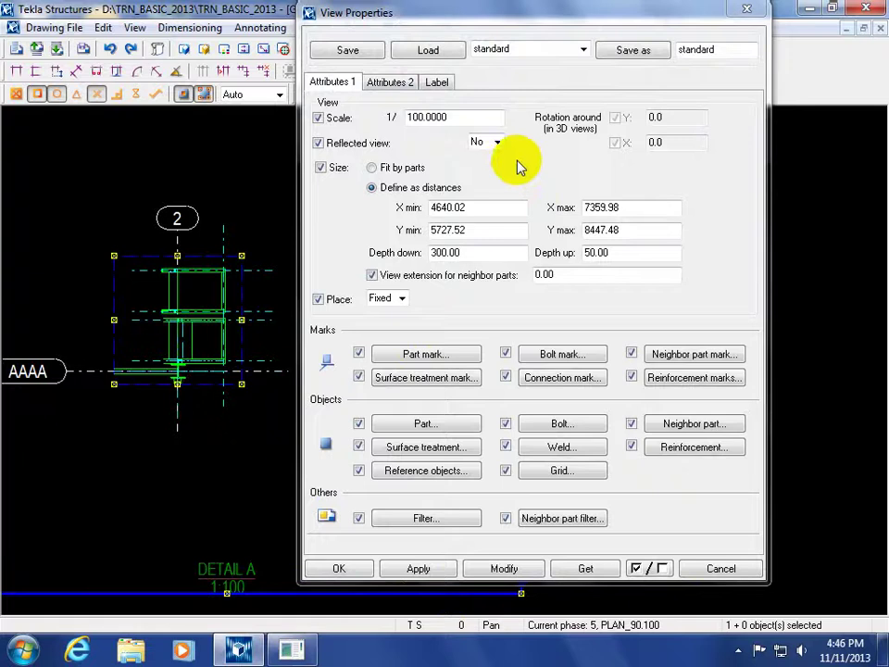
{"action": "left_click", "coordinate": [436, 83]}
{"action": "left_click", "coordinate": [394, 84]}
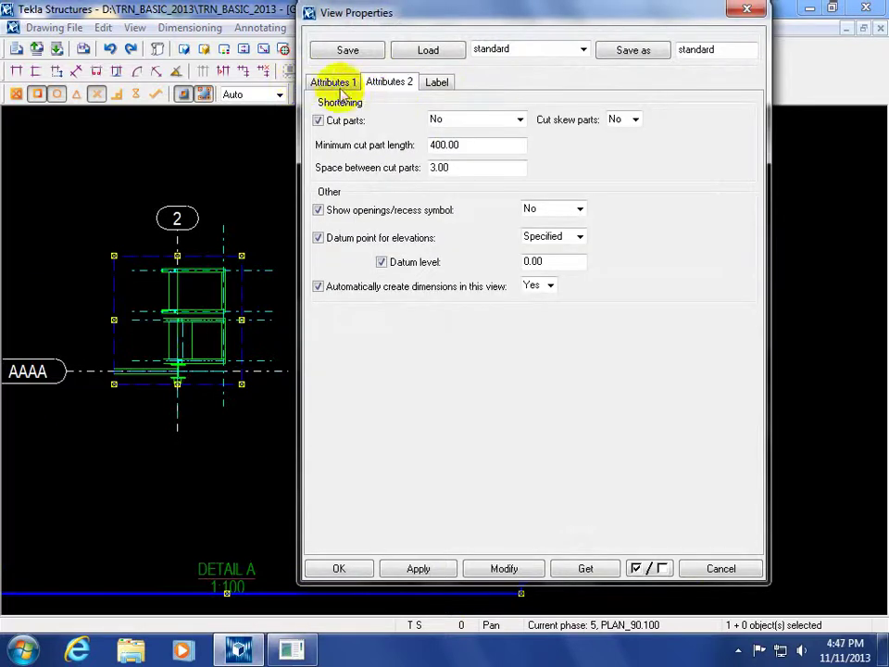
{"action": "left_click", "coordinate": [335, 83]}
{"action": "left_click_drag", "start_coordinate": [476, 121], "coordinate": [339, 129]}
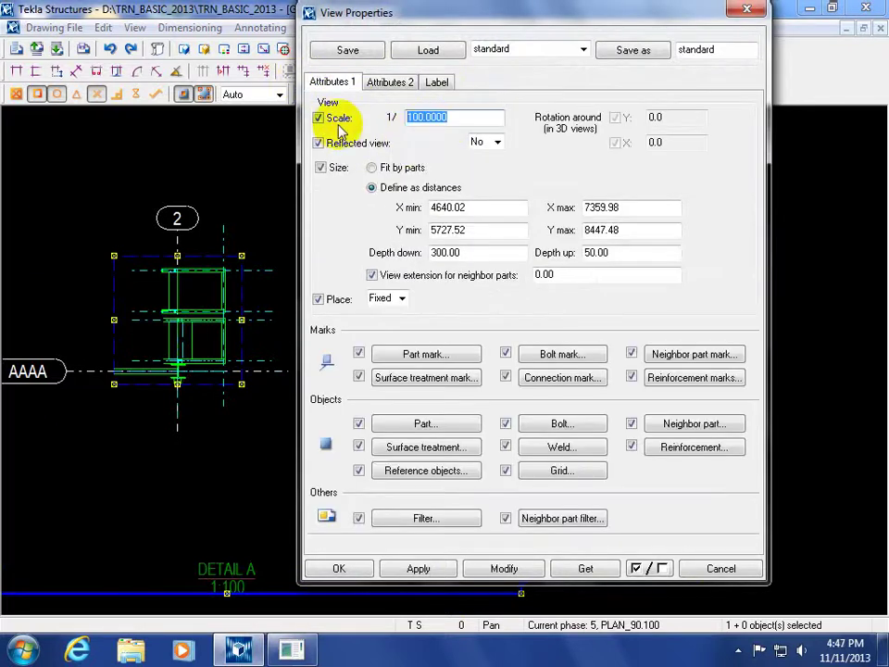
{"action": "type", "text": "25"}
{"action": "left_click", "coordinate": [521, 571]}
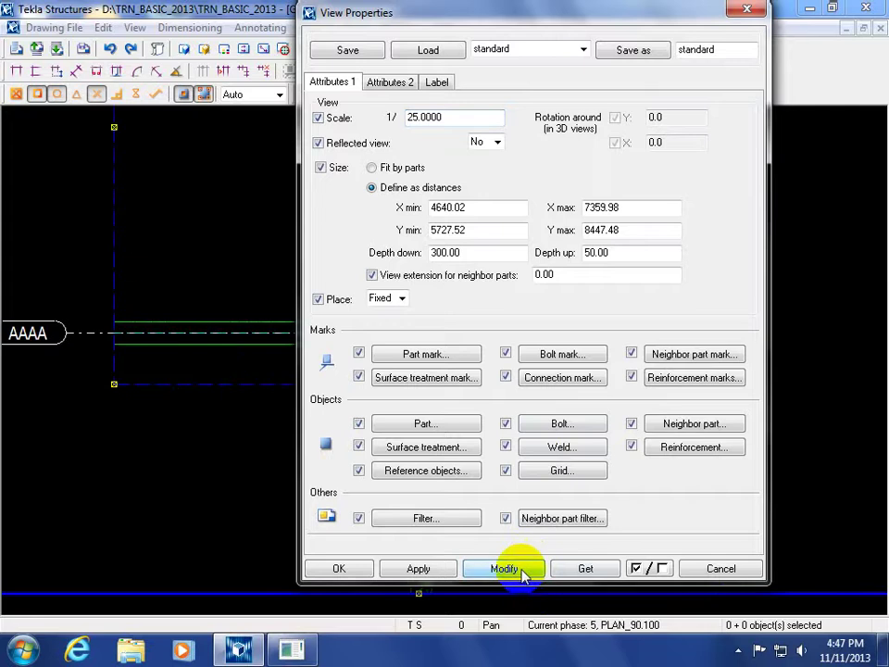
{"action": "left_click", "coordinate": [718, 568]}
Move the Detail A view into the empty sheet area below the dimensioned framing plan and above the title block.
{"action": "scroll", "coordinate": [270, 516], "scroll_direction": "down", "scroll_amount": 4}
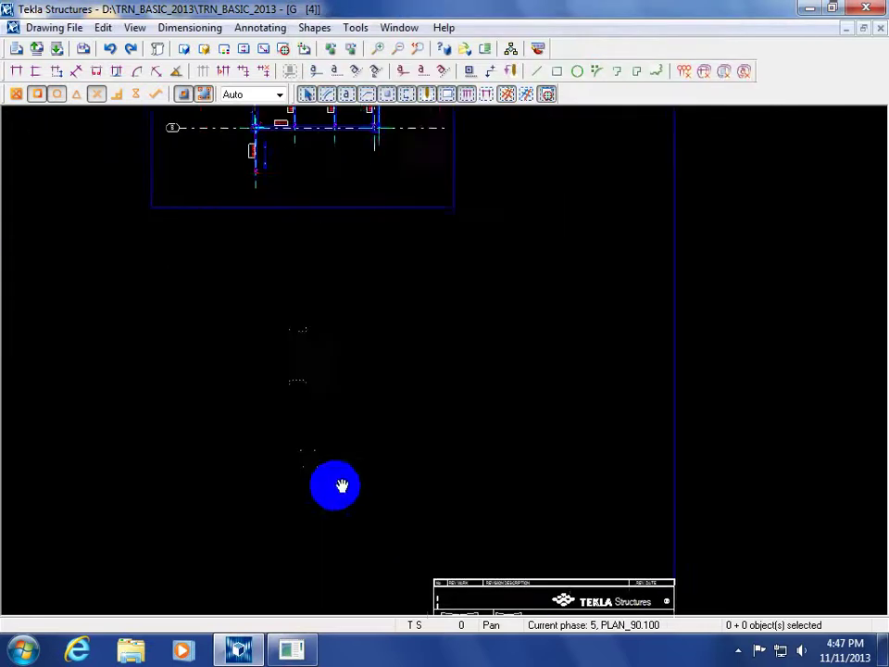
{"action": "left_click", "coordinate": [483, 280]}
{"action": "left_click_drag", "start_coordinate": [474, 287], "coordinate": [419, 312]}
{"action": "left_click_drag", "start_coordinate": [173, 537], "coordinate": [189, 505]}
{"action": "left_click", "coordinate": [270, 432]}
Enlarge the Detail A view frame by extending its upper-right corner outward.
{"action": "scroll", "coordinate": [269, 432], "scroll_direction": "up", "scroll_amount": 3}
{"action": "scroll", "coordinate": [317, 393], "scroll_direction": "up", "scroll_amount": 2}
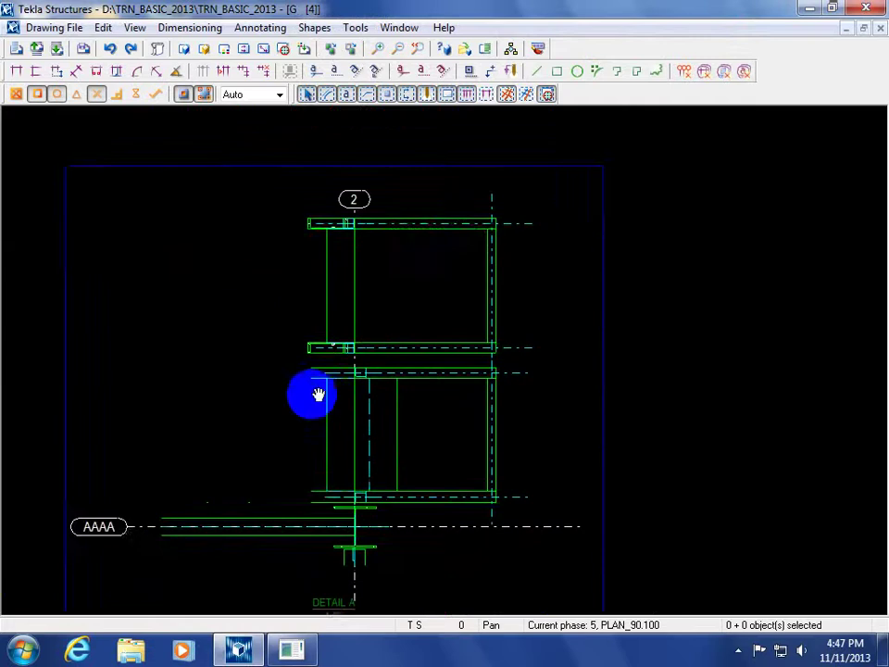
{"action": "middle_click_drag", "start_coordinate": [605, 415], "coordinate": [506, 397]}
{"action": "left_click", "coordinate": [505, 399]}
{"action": "scroll", "coordinate": [497, 403], "scroll_direction": "down", "scroll_amount": 3}
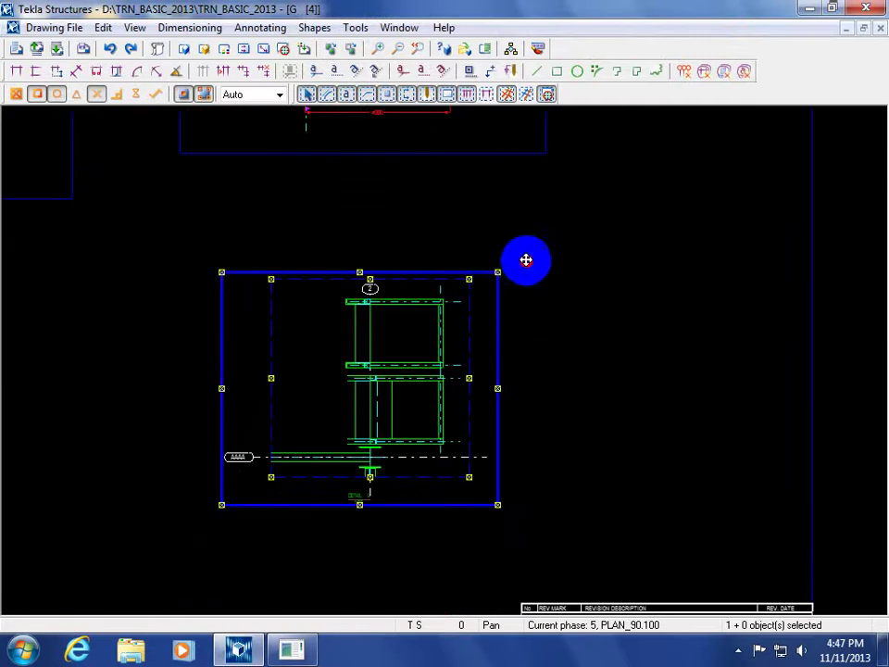
{"action": "left_click", "coordinate": [526, 260]}
Examine the drawing part properties of the second horizontal beam from the top in Detail A, and close them without changes.
{"action": "scroll", "coordinate": [417, 372], "scroll_direction": "up", "scroll_amount": 5}
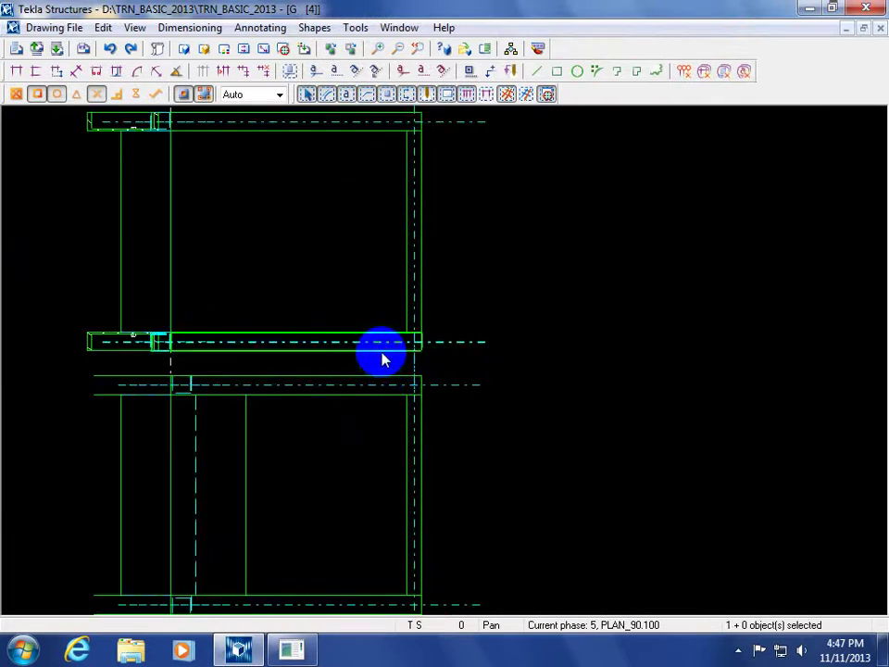
{"action": "double_click", "coordinate": [383, 359]}
{"action": "mouse_move", "coordinate": [268, 139]}
{"action": "left_mouse_down"}
{"action": "mouse_move", "coordinate": [728, 178]}
{"action": "mouse_move", "coordinate": [645, 176]}
{"action": "left_mouse_up"}
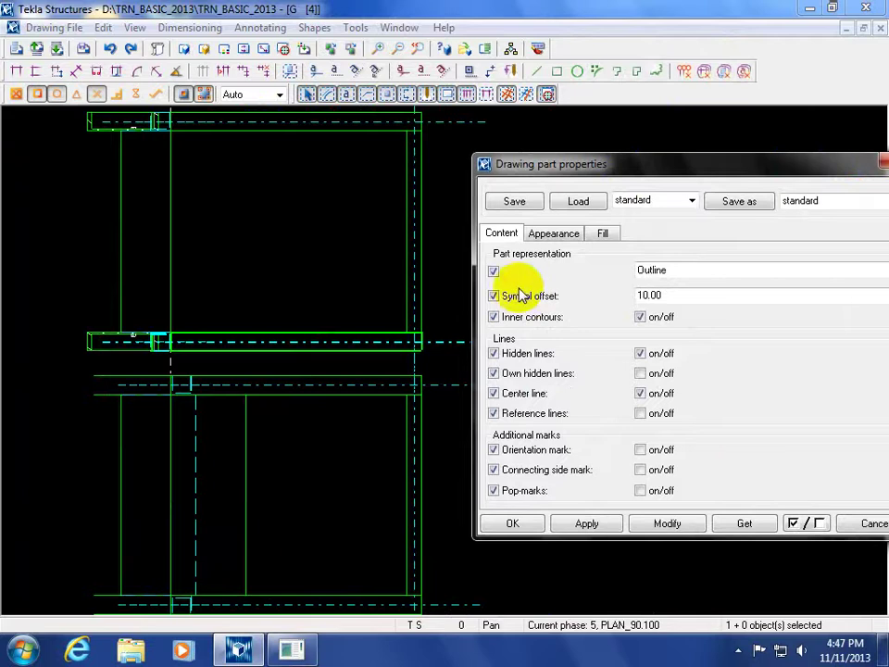
{"action": "left_click", "coordinate": [848, 523]}
{"action": "scroll", "coordinate": [353, 457], "scroll_direction": "down", "scroll_amount": 5}
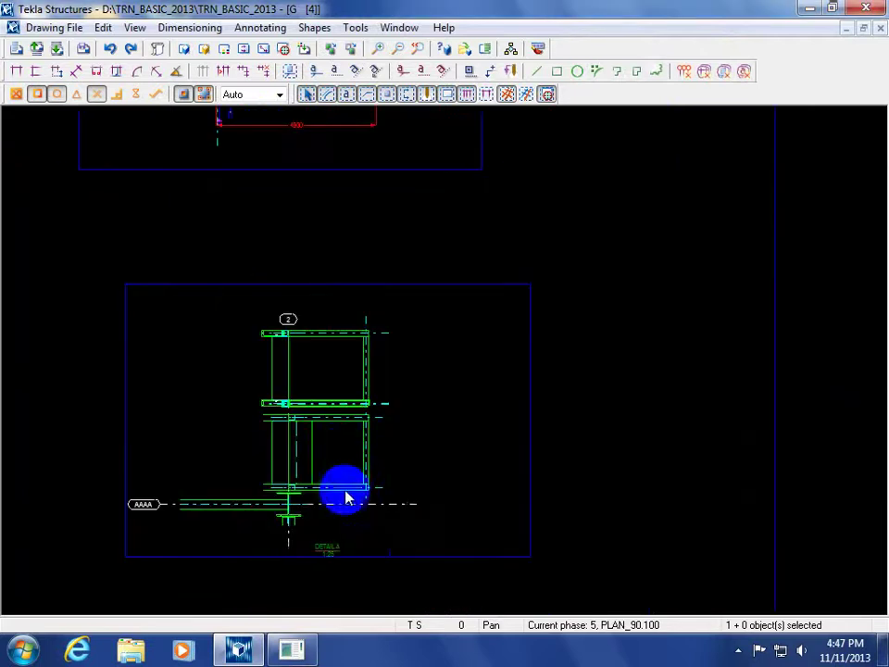
{"action": "left_click", "coordinate": [593, 530]}
Add a vertical dimension in Detail A between grid line AAAA and the right end of the lowest platform beam.
{"action": "scroll", "coordinate": [597, 526], "scroll_direction": "down", "scroll_amount": 3}
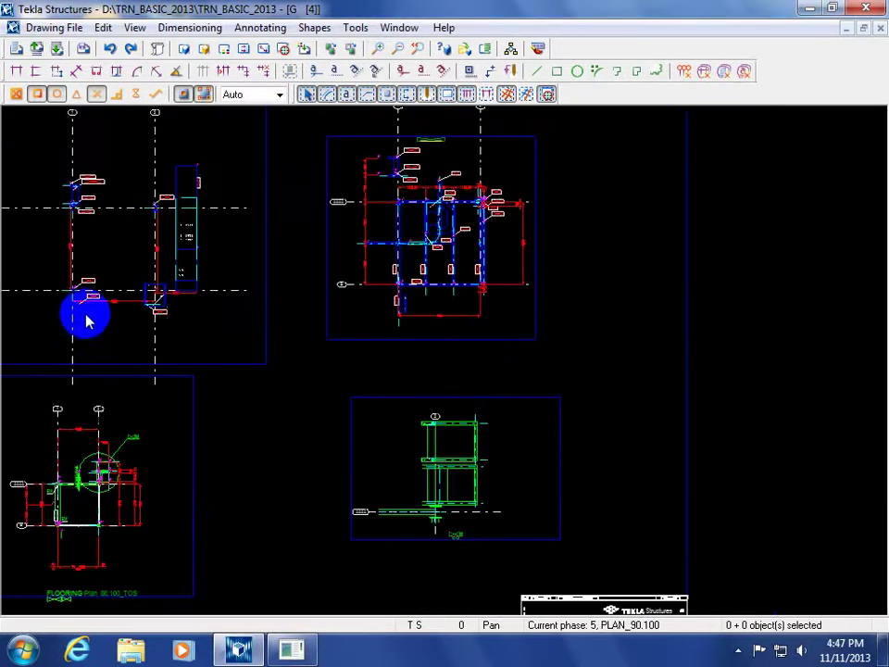
{"action": "scroll", "coordinate": [274, 492], "scroll_direction": "up", "scroll_amount": 3}
{"action": "middle_click_drag", "start_coordinate": [610, 477], "coordinate": [254, 371]}
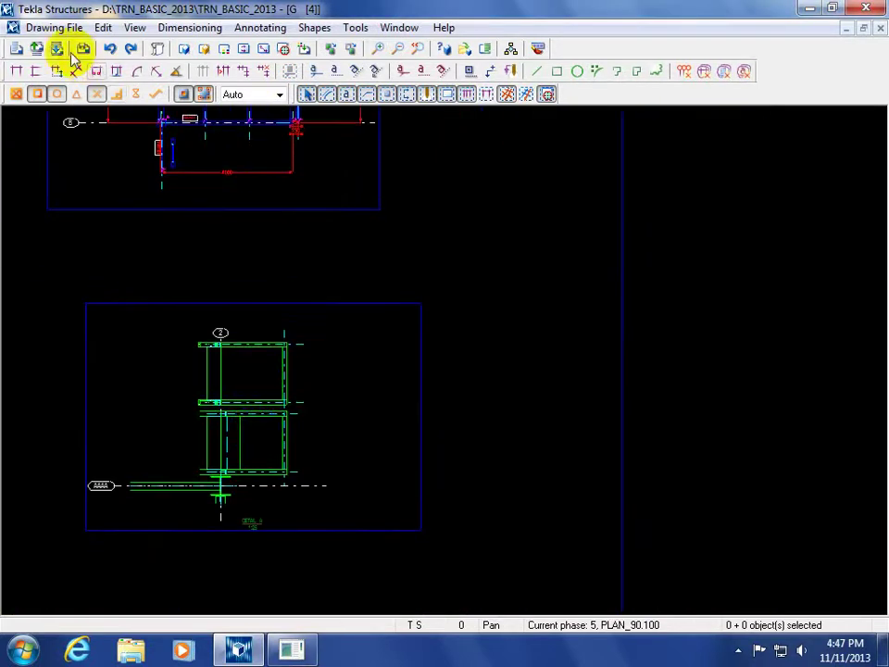
{"action": "left_click", "coordinate": [37, 72]}
{"action": "scroll", "coordinate": [264, 462], "scroll_direction": "up", "scroll_amount": 5}
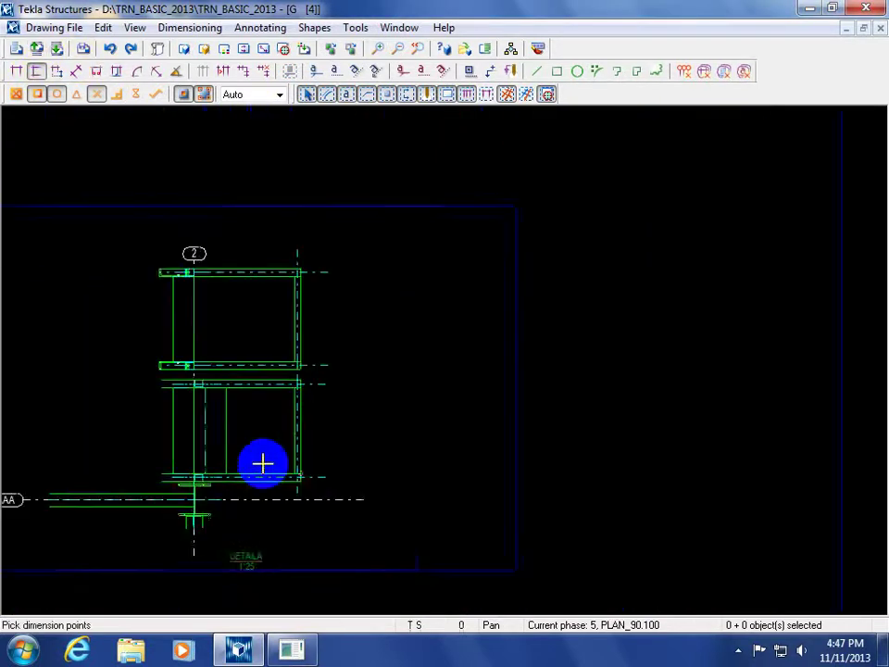
{"action": "left_click", "coordinate": [413, 524]}
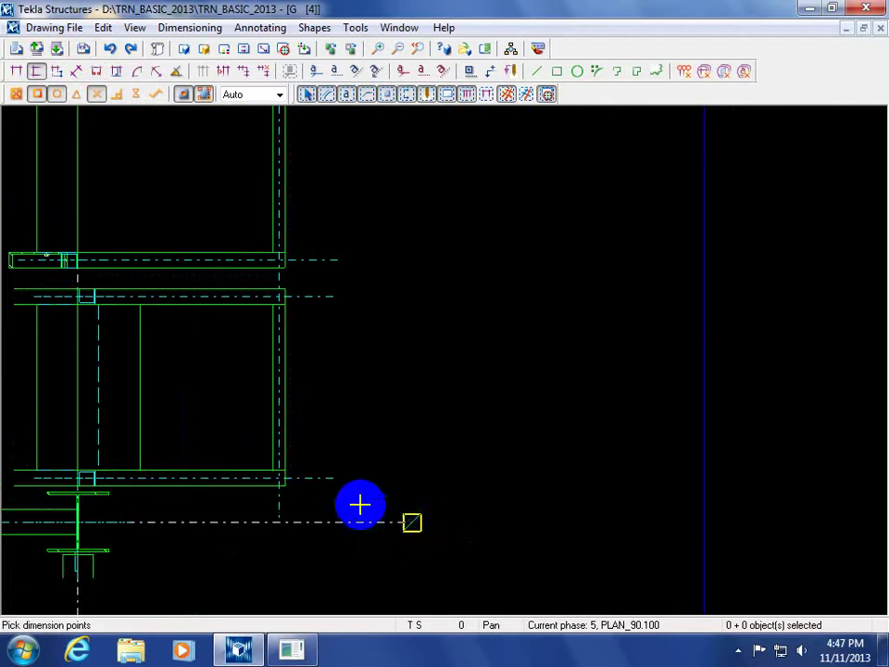
{"action": "left_click", "coordinate": [284, 473]}
{"action": "middle_click", "coordinate": [411, 492]}
{"action": "left_click", "coordinate": [521, 500]}
{"action": "right_click", "coordinate": [532, 405]}
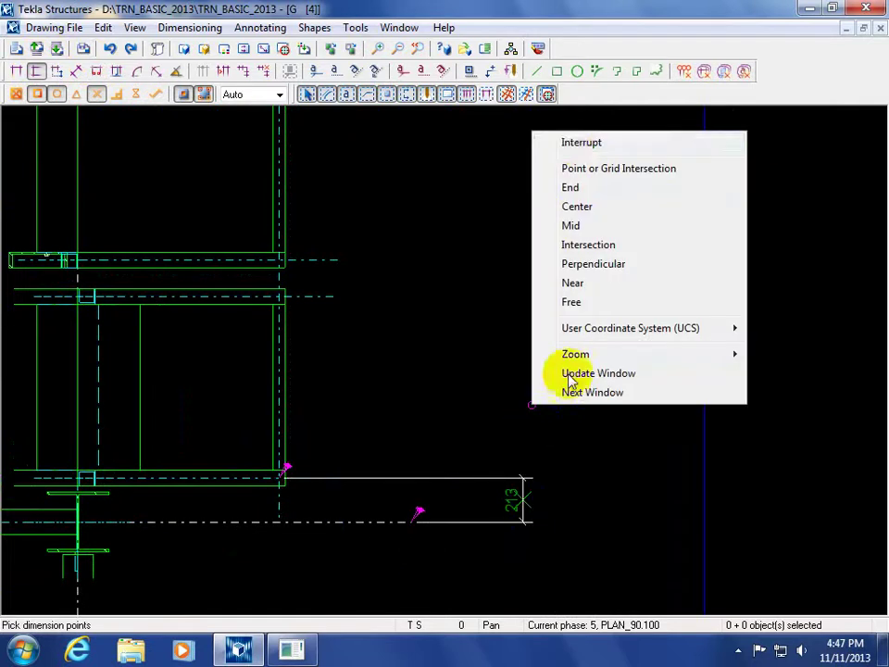
{"action": "left_click", "coordinate": [571, 145]}
{"action": "scroll", "coordinate": [561, 427], "scroll_direction": "down", "scroll_amount": 5}
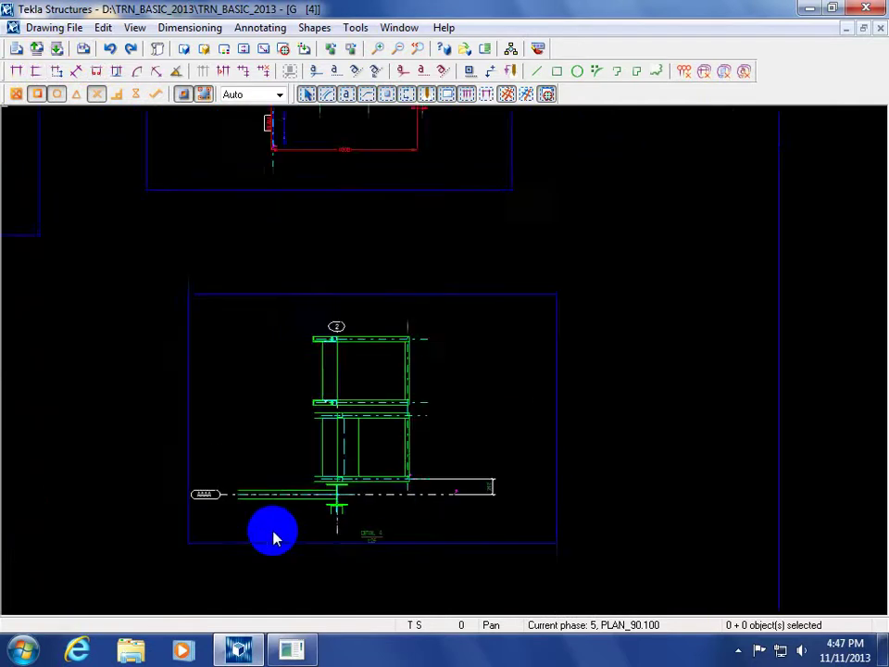
{"action": "middle_click_drag", "start_coordinate": [274, 538], "coordinate": [561, 528]}
{"action": "scroll", "coordinate": [99, 359], "scroll_direction": "up", "scroll_amount": 1}
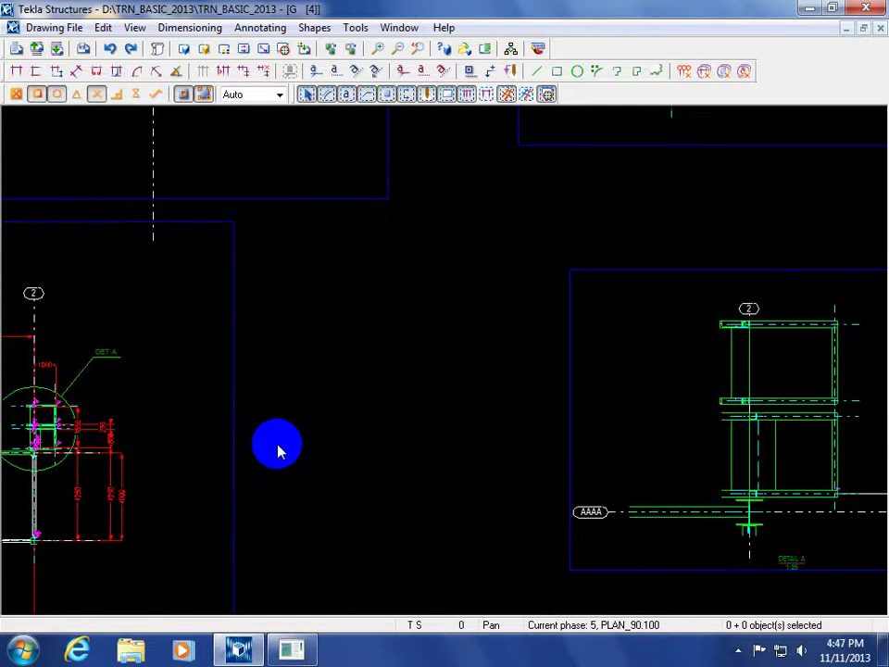
{"action": "middle_click_drag", "start_coordinate": [278, 451], "coordinate": [222, 460]}
{"action": "middle_click_drag", "start_coordinate": [484, 505], "coordinate": [307, 506]}
{"action": "scroll", "coordinate": [377, 503], "scroll_direction": "up", "scroll_amount": 2}
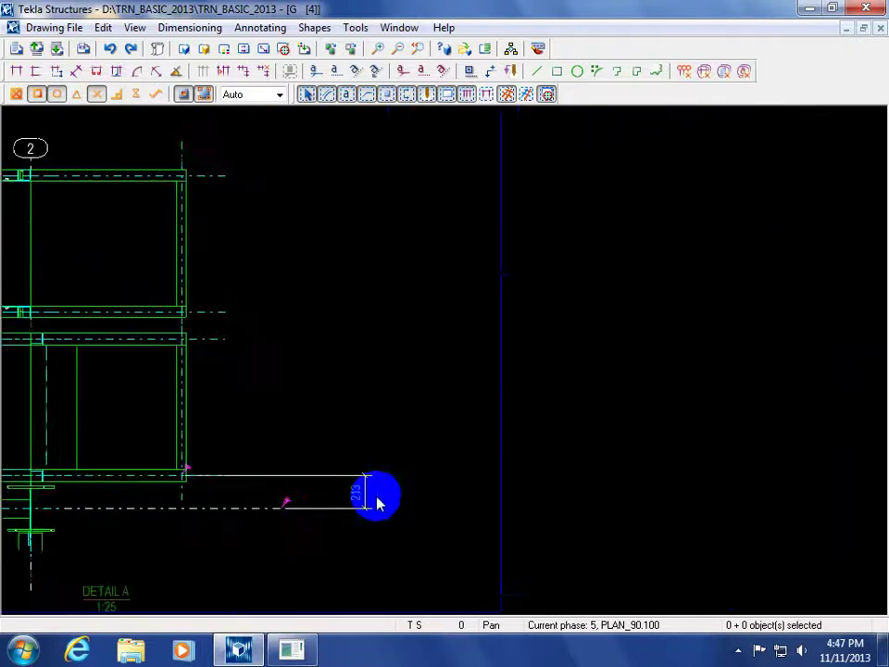
{"action": "scroll", "coordinate": [377, 503], "scroll_direction": "up", "scroll_amount": 2}
{"action": "right_click", "coordinate": [375, 507]}
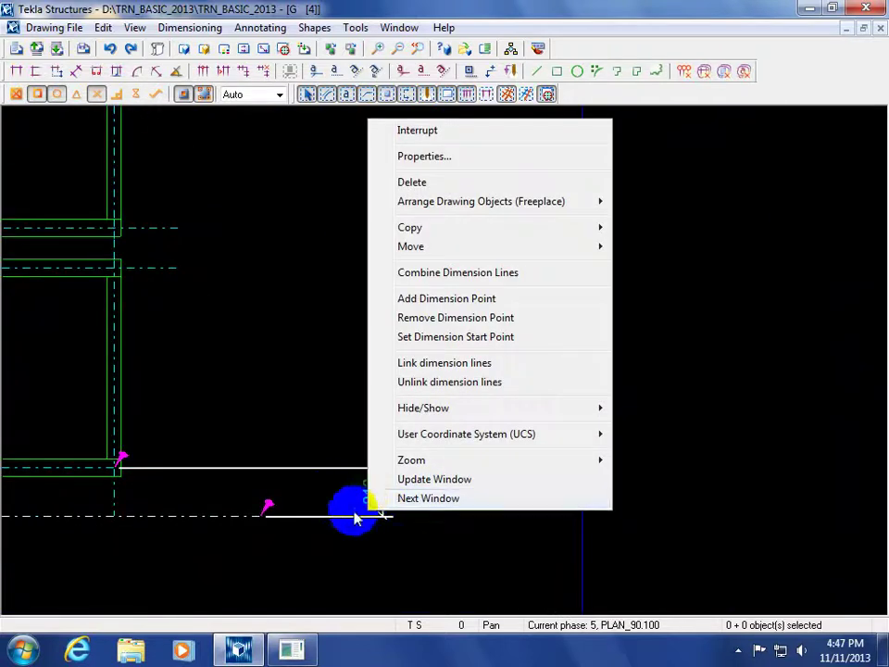
{"action": "key", "text": "Escape"}
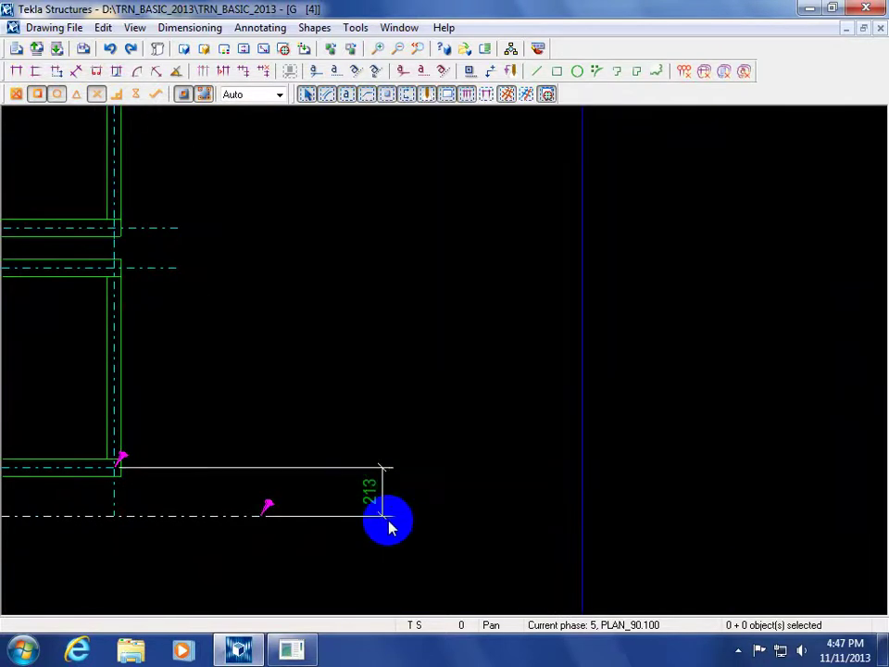
{"action": "right_click", "coordinate": [379, 507]}
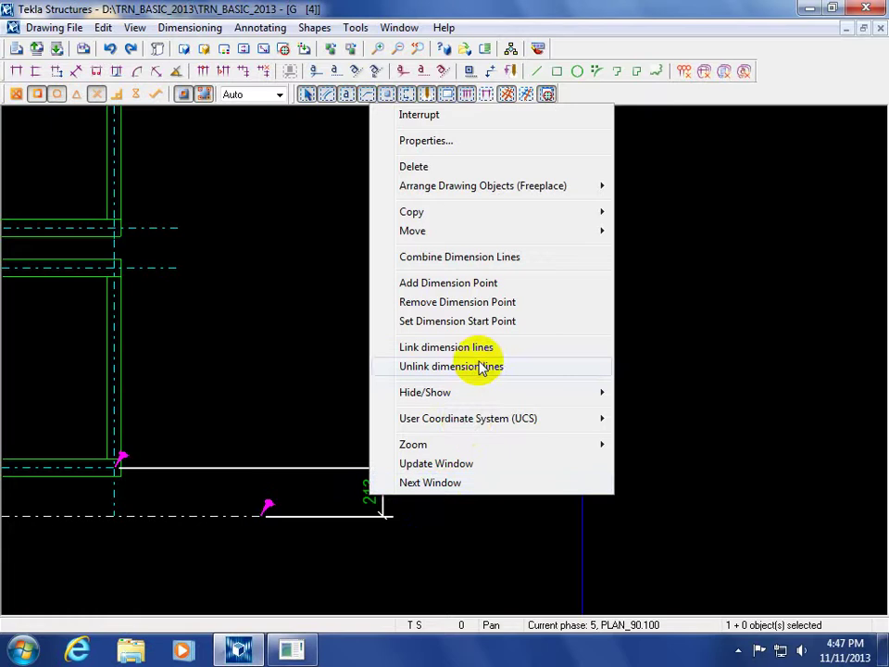
{"action": "left_click", "coordinate": [665, 445]}
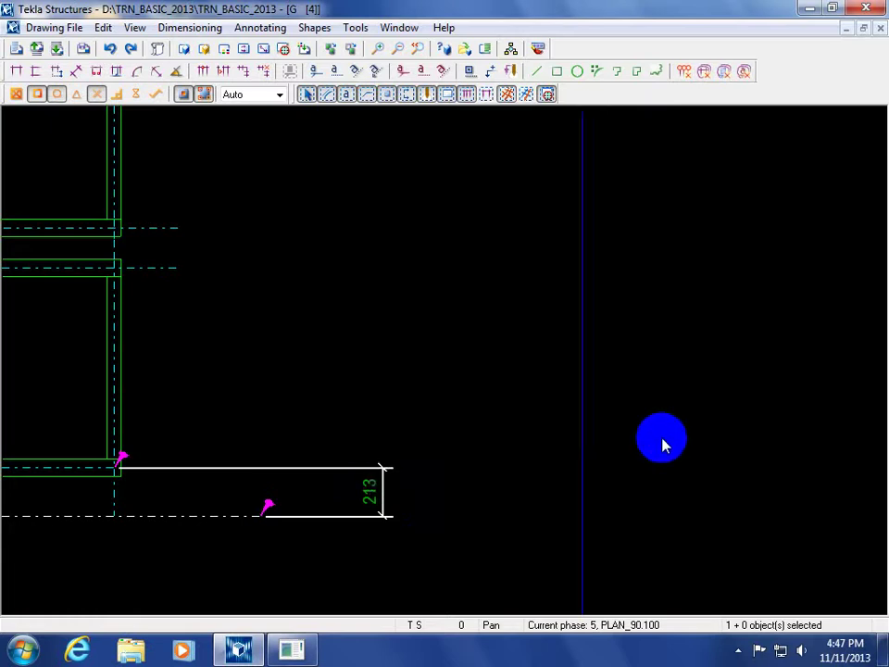
Add dimension points to Detail A's vertical dimension at the lower edges of the three upper horizontal beams, at their right ends.
{"action": "scroll", "coordinate": [400, 500], "scroll_direction": "down", "scroll_amount": 3}
{"action": "right_click", "coordinate": [399, 499]}
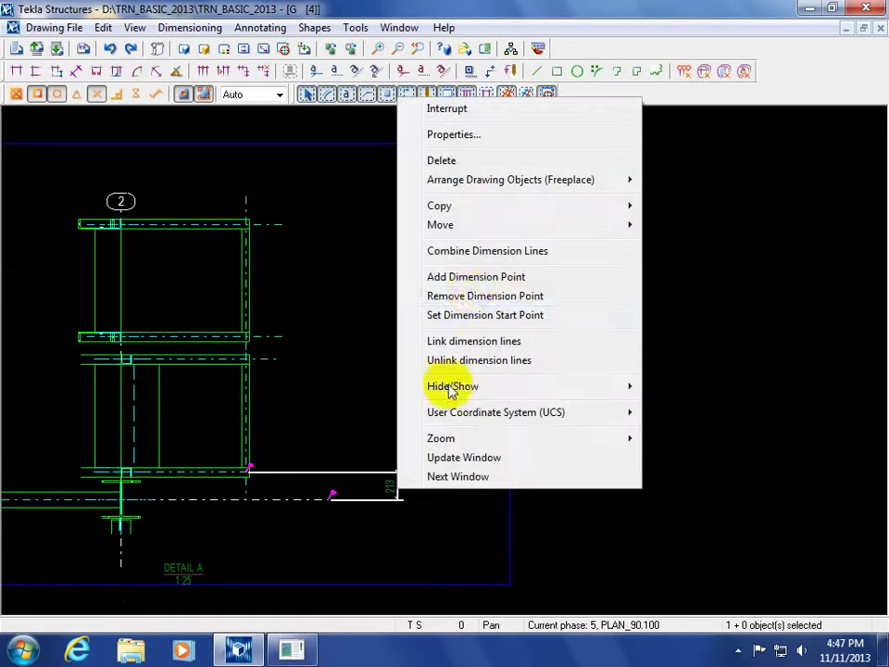
{"action": "left_click", "coordinate": [470, 276]}
{"action": "scroll", "coordinate": [239, 380], "scroll_direction": "up", "scroll_amount": 2}
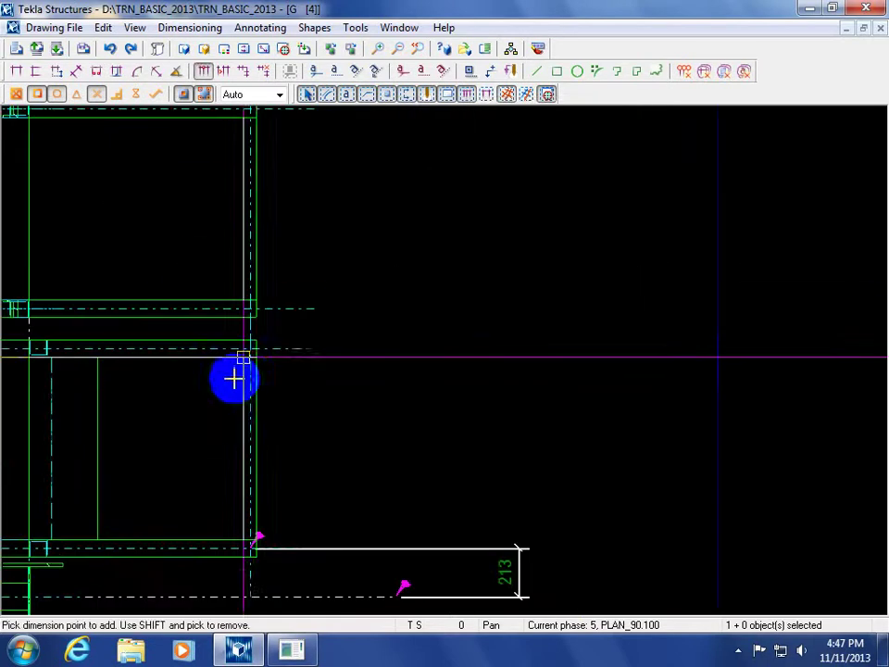
{"action": "left_click", "coordinate": [260, 359]}
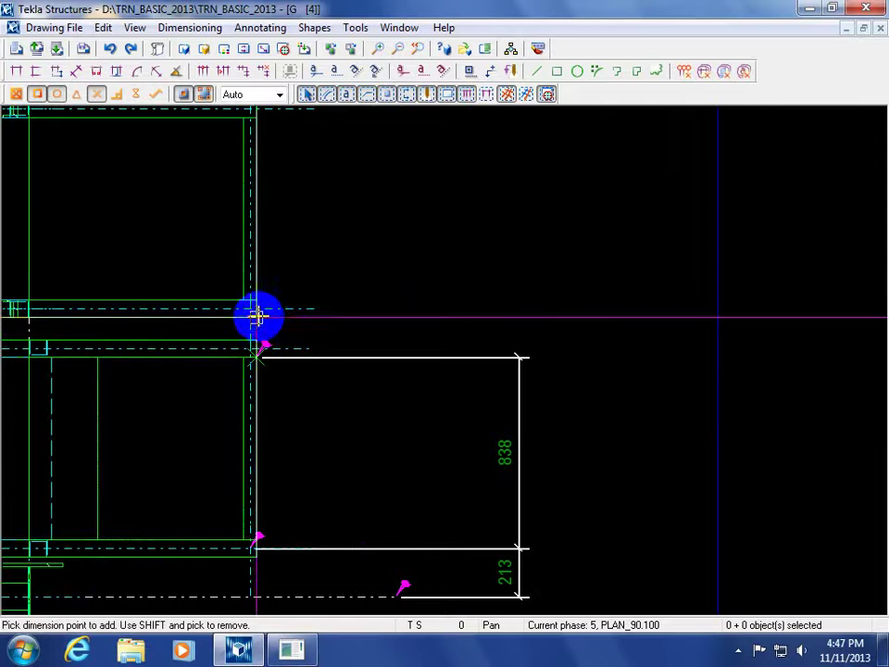
{"action": "left_click", "coordinate": [259, 314]}
{"action": "scroll", "coordinate": [296, 360], "scroll_direction": "down", "scroll_amount": 1}
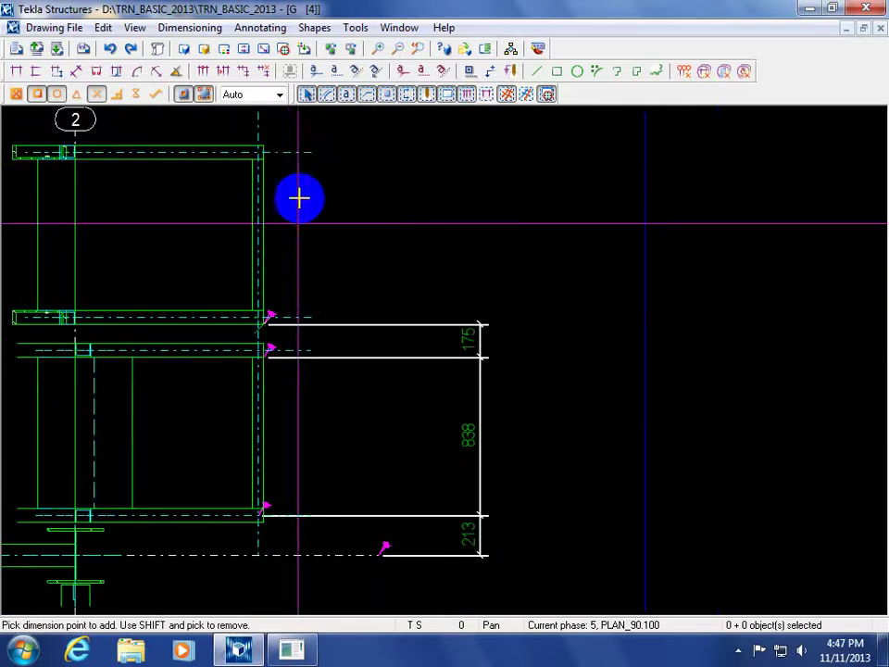
{"action": "left_click", "coordinate": [264, 159]}
{"action": "right_click", "coordinate": [351, 210]}
{"action": "scroll", "coordinate": [516, 401], "scroll_direction": "down", "scroll_amount": 3}
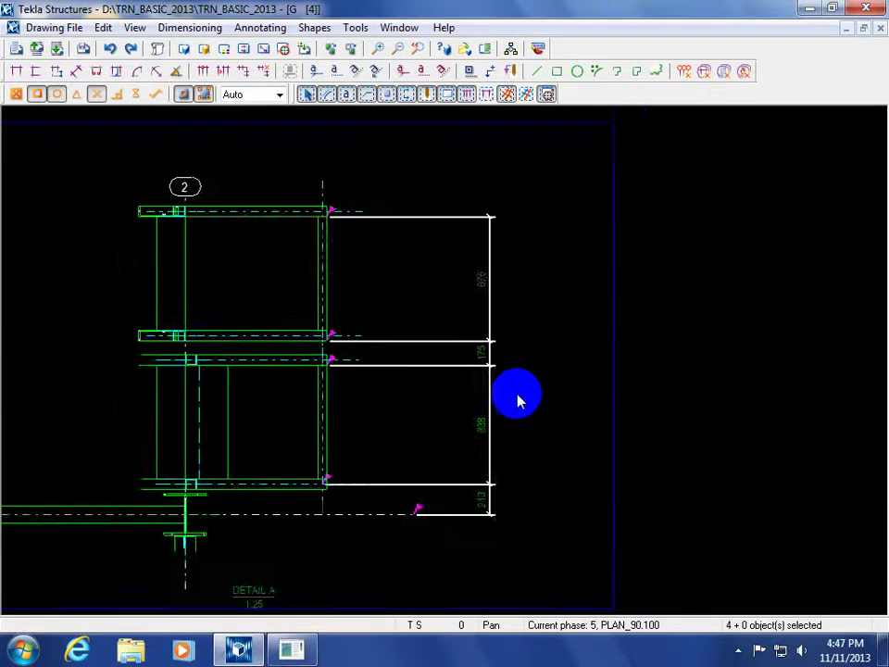
Turn own hidden lines on and the center line off for the lowest platform beam in Detail A.
{"action": "scroll", "coordinate": [398, 495], "scroll_direction": "up", "scroll_amount": 4}
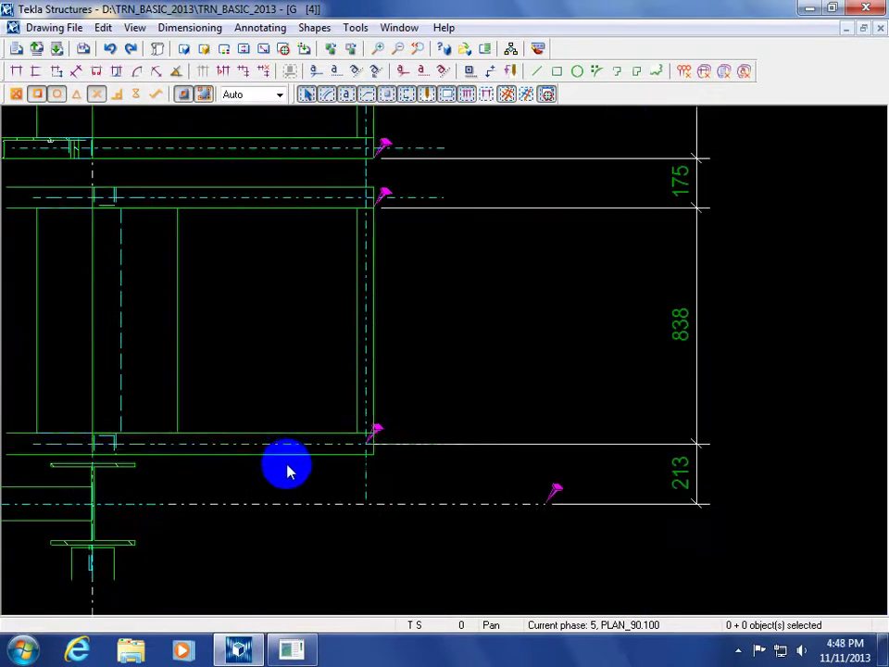
{"action": "double_click", "coordinate": [287, 463]}
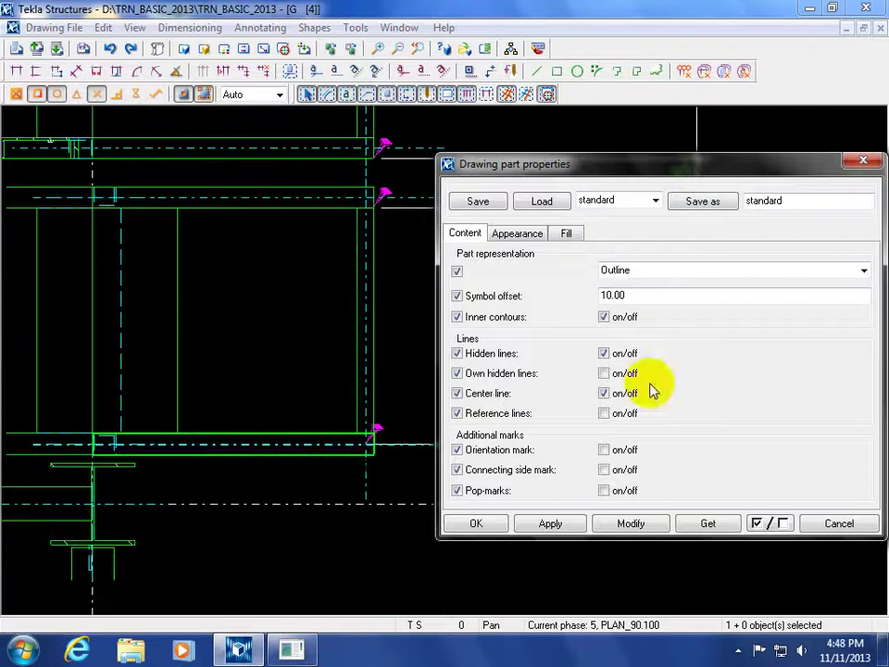
{"action": "left_click", "coordinate": [521, 235]}
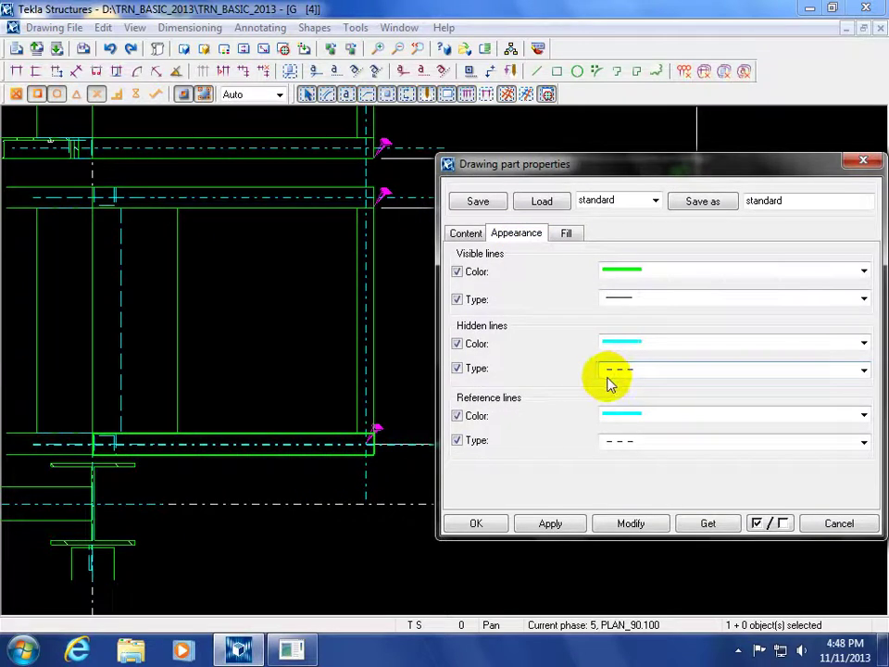
{"action": "left_click", "coordinate": [466, 234]}
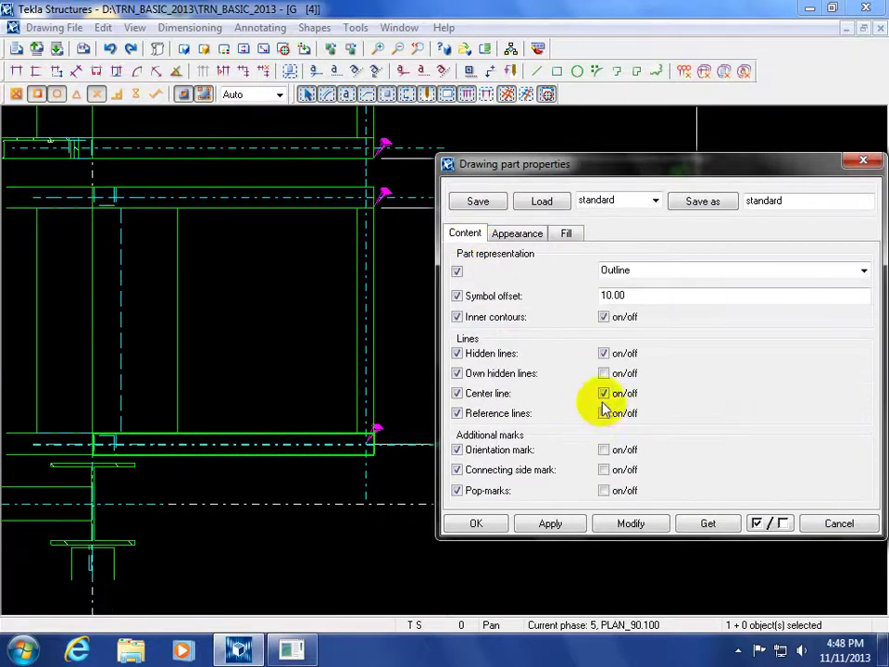
{"action": "left_click", "coordinate": [607, 374]}
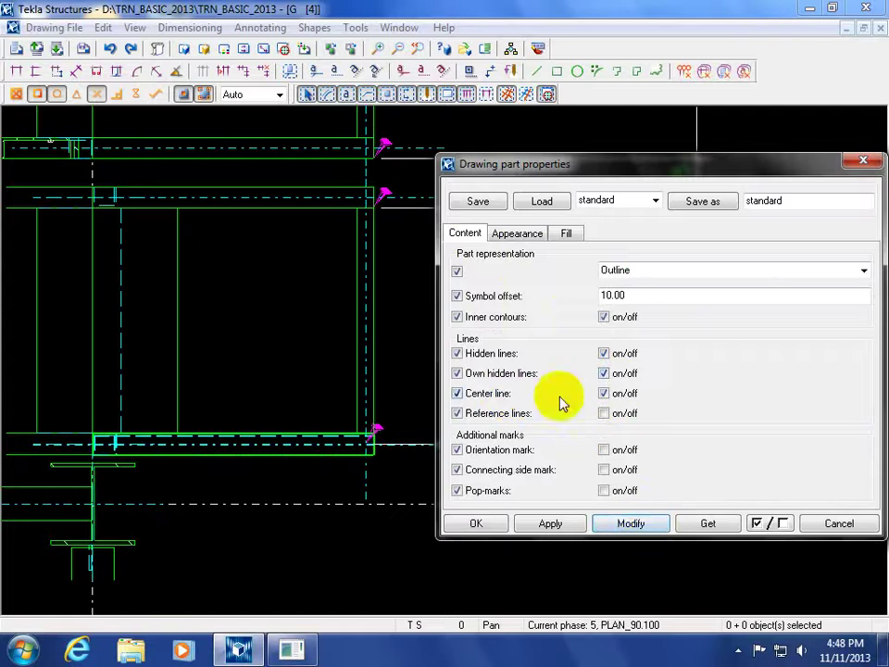
{"action": "left_click", "coordinate": [604, 392]}
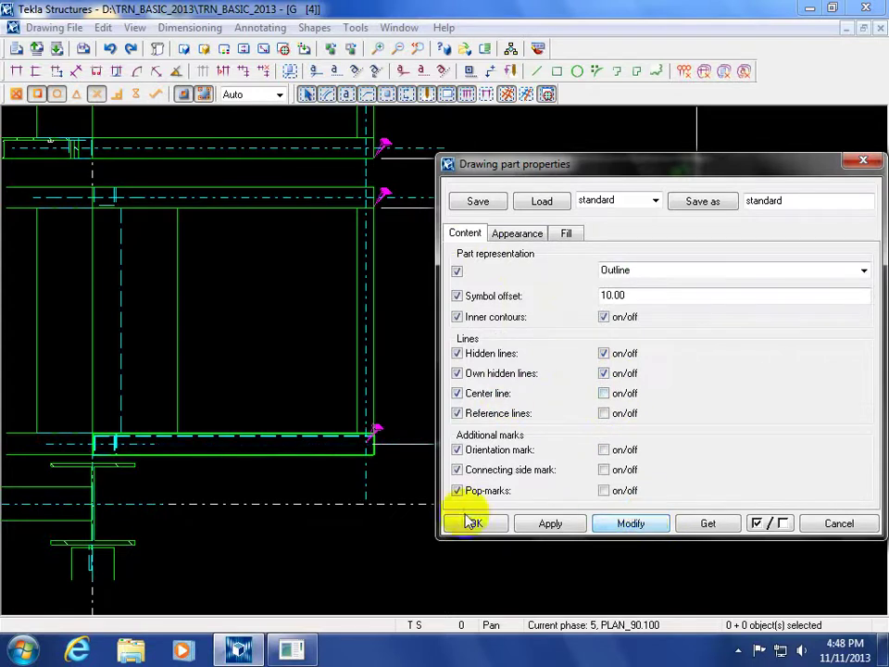
Apply the same part properties to all parts in Detail A, and close the drawing part properties.
{"action": "scroll", "coordinate": [311, 502], "scroll_direction": "down", "scroll_amount": 5}
{"action": "scroll", "coordinate": [209, 447], "scroll_direction": "down", "scroll_amount": 3}
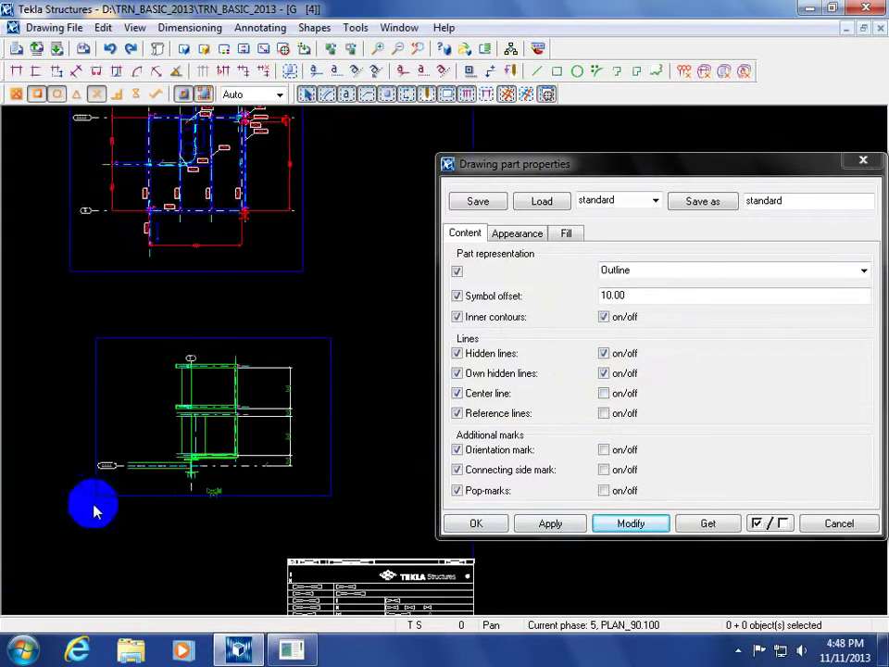
{"action": "left_click_drag", "start_coordinate": [65, 495], "coordinate": [314, 318]}
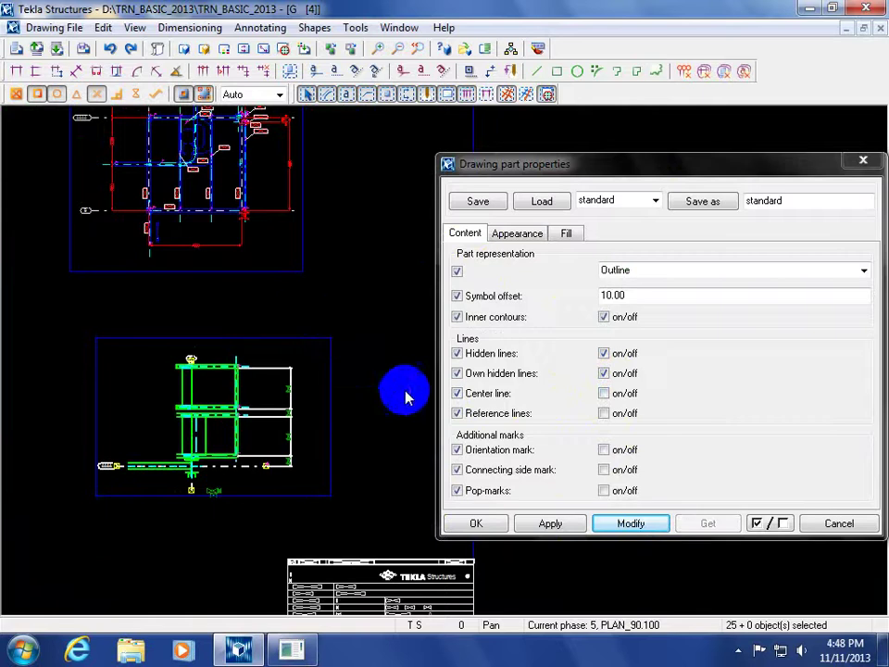
{"action": "left_click", "coordinate": [630, 525]}
{"action": "left_click", "coordinate": [838, 522]}
{"action": "left_click", "coordinate": [302, 518]}
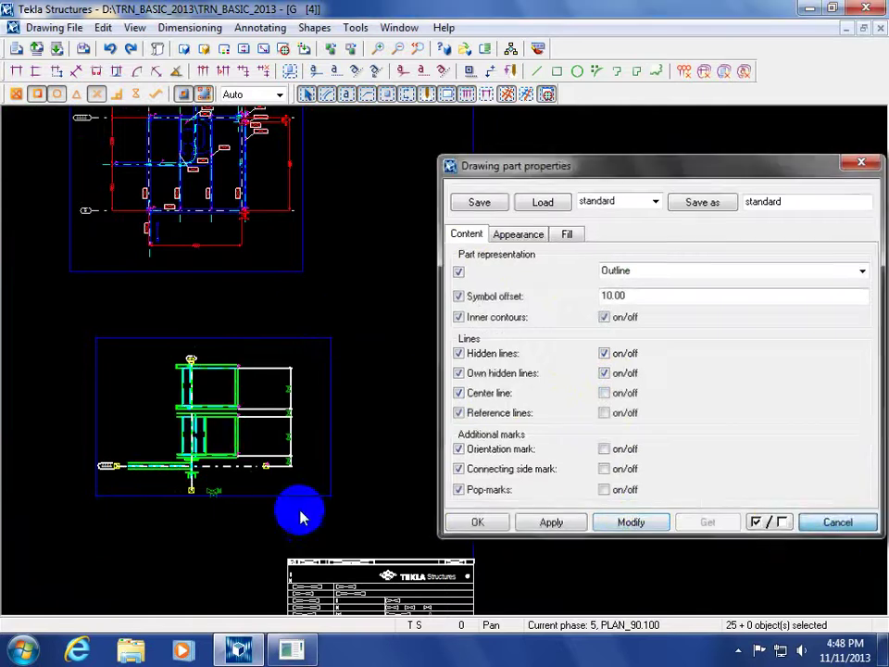
Examine which beam edges the points of the vertical dimension in Detail A are attached to, from the top beam to the lowest.
{"action": "scroll", "coordinate": [253, 474], "scroll_direction": "up", "scroll_amount": 5}
{"action": "middle_click_drag", "start_coordinate": [281, 480], "coordinate": [377, 422]}
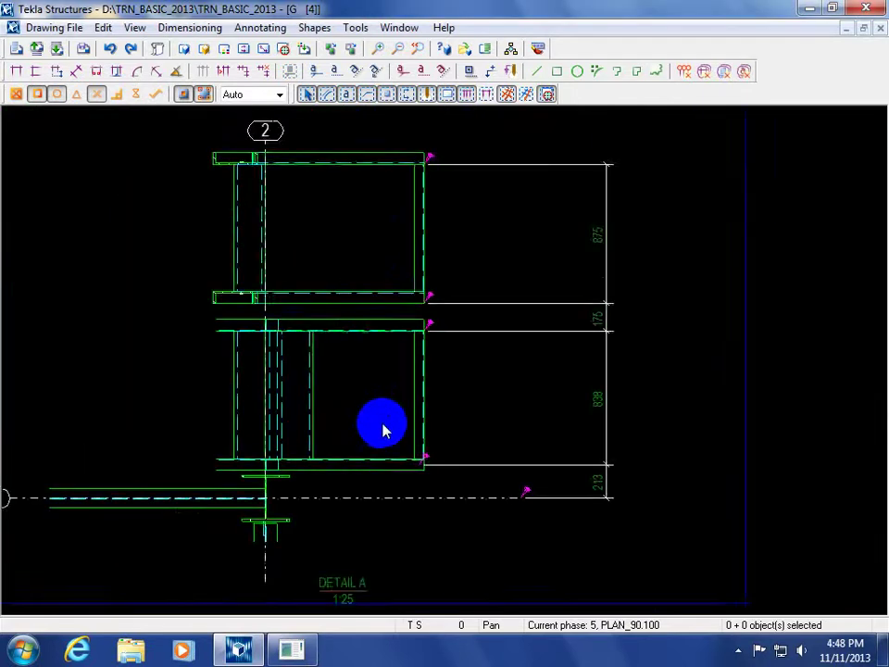
{"action": "scroll", "coordinate": [446, 498], "scroll_direction": "up", "scroll_amount": 4}
{"action": "scroll", "coordinate": [407, 455], "scroll_direction": "up", "scroll_amount": 2}
{"action": "scroll", "coordinate": [407, 455], "scroll_direction": "down", "scroll_amount": 3}
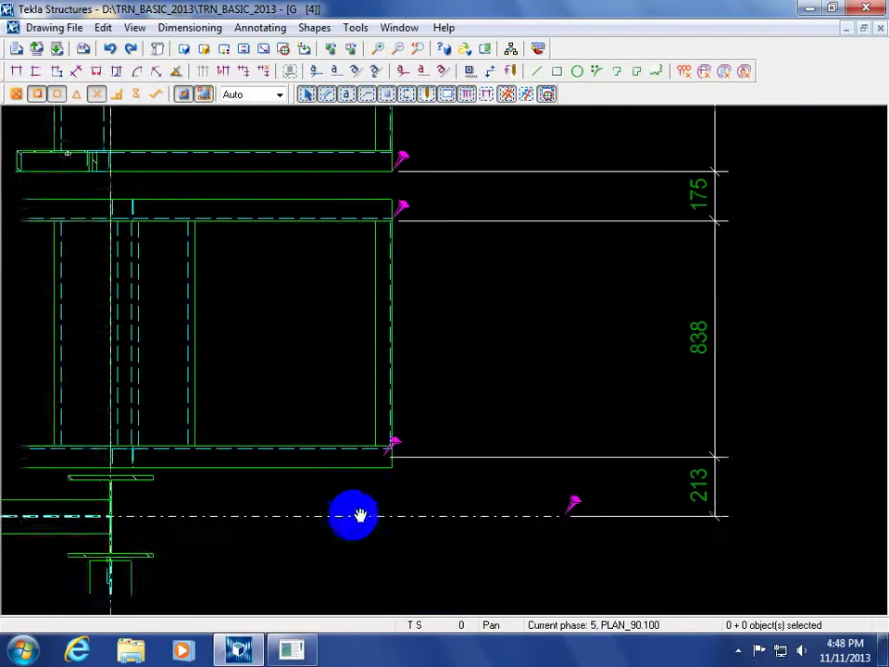
{"action": "middle_click_drag", "start_coordinate": [353, 516], "coordinate": [338, 595]}
{"action": "middle_click_drag", "start_coordinate": [361, 553], "coordinate": [352, 588]}
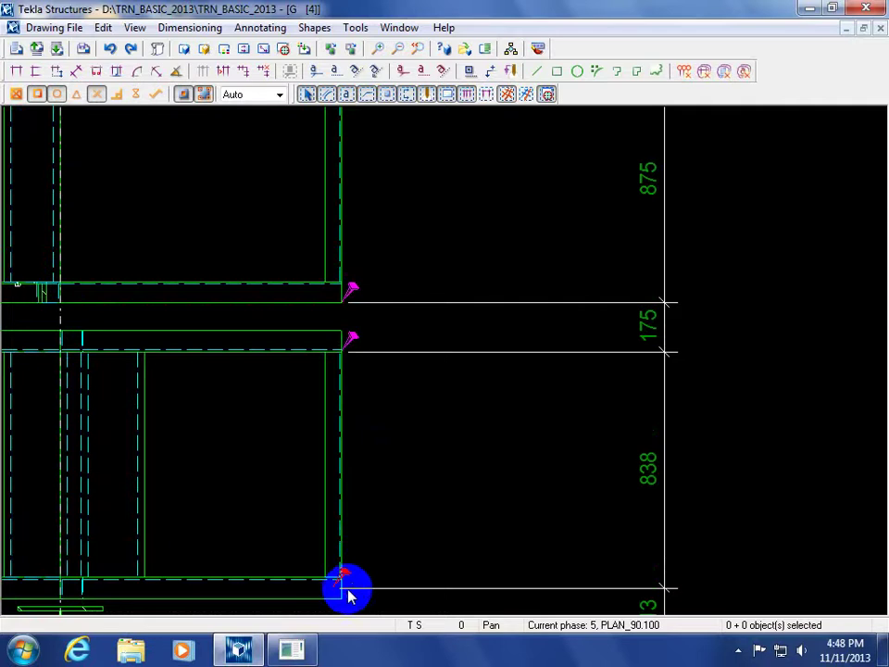
{"action": "scroll", "coordinate": [349, 596], "scroll_direction": "down", "scroll_amount": 2}
{"action": "scroll", "coordinate": [338, 326], "scroll_direction": "up", "scroll_amount": 2}
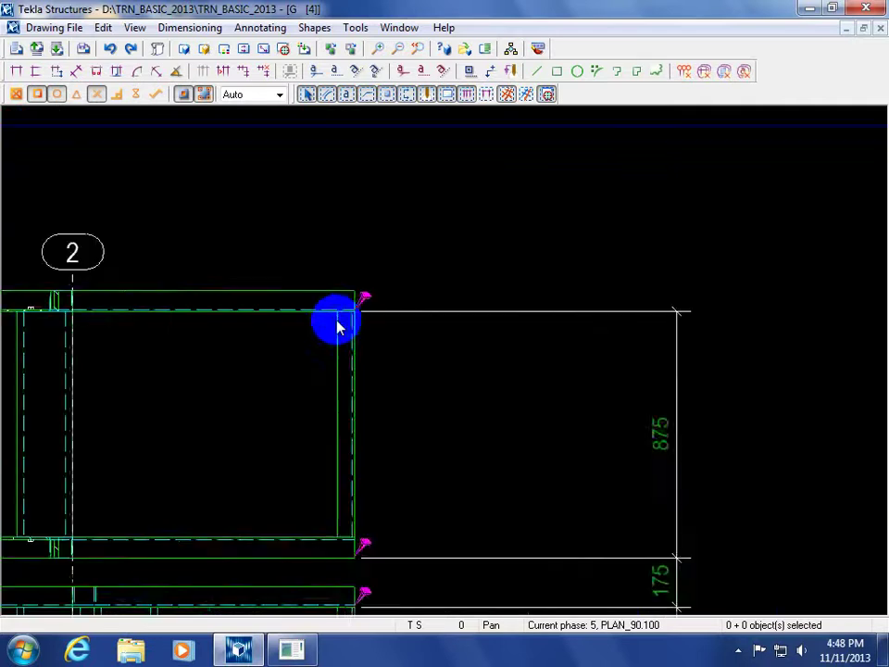
{"action": "scroll", "coordinate": [338, 326], "scroll_direction": "down", "scroll_amount": 2}
{"action": "middle_click_drag", "start_coordinate": [405, 476], "coordinate": [448, 377]}
{"action": "scroll", "coordinate": [431, 389], "scroll_direction": "up", "scroll_amount": 4}
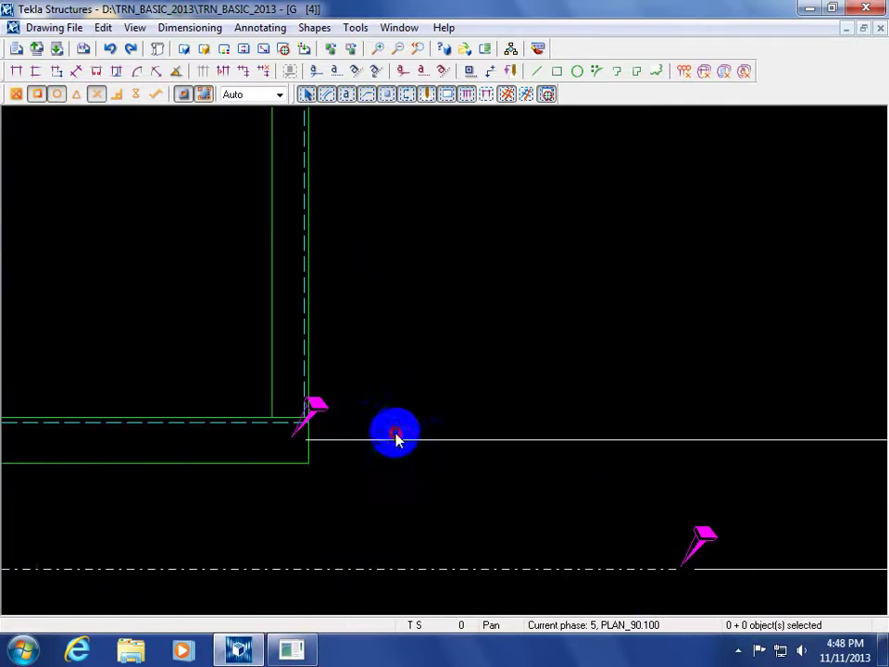
Add a point to the vertical dimension at the top edge of the lowest platform beam's right end.
{"action": "middle_click_drag", "start_coordinate": [416, 451], "coordinate": [267, 446]}
{"action": "scroll", "coordinate": [268, 446], "scroll_direction": "down", "scroll_amount": 2}
{"action": "right_click", "coordinate": [267, 446]}
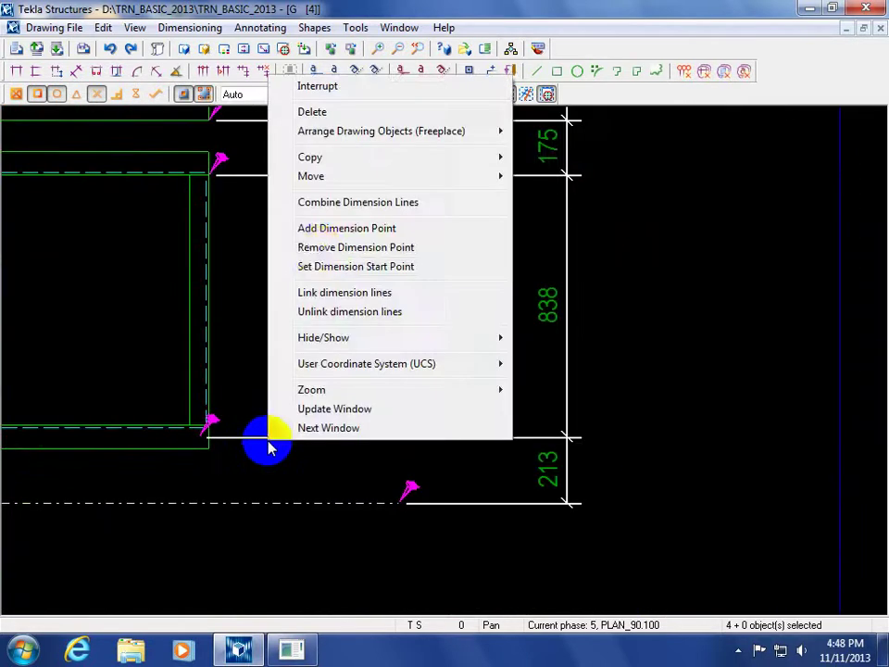
{"action": "left_click", "coordinate": [318, 228]}
{"action": "scroll", "coordinate": [131, 410], "scroll_direction": "up", "scroll_amount": 2}
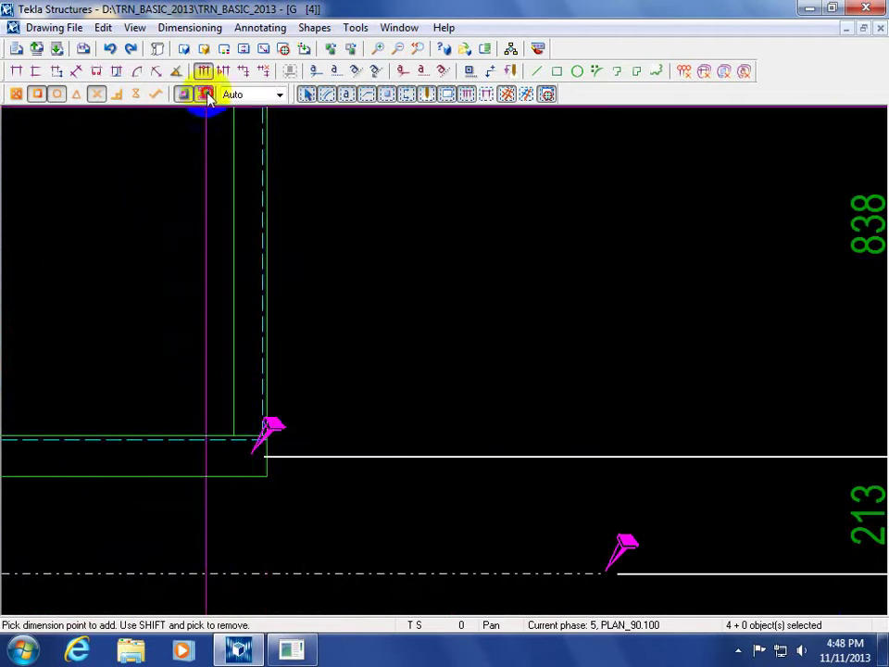
{"action": "left_click", "coordinate": [267, 434]}
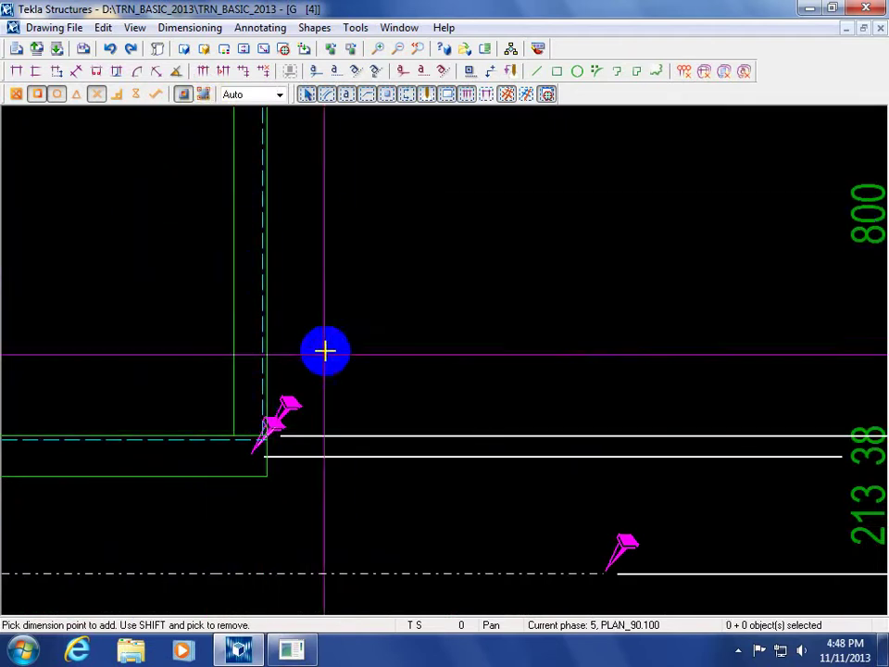
{"action": "right_click", "coordinate": [323, 351]}
{"action": "key", "text": "Escape"}
Try to remove the lowest beam's extra point from the vertical dimension, and undo the removal.
{"action": "scroll", "coordinate": [259, 348], "scroll_direction": "down", "scroll_amount": 2}
{"action": "scroll", "coordinate": [640, 428], "scroll_direction": "up", "scroll_amount": 1}
{"action": "scroll", "coordinate": [611, 407], "scroll_direction": "up", "scroll_amount": 1}
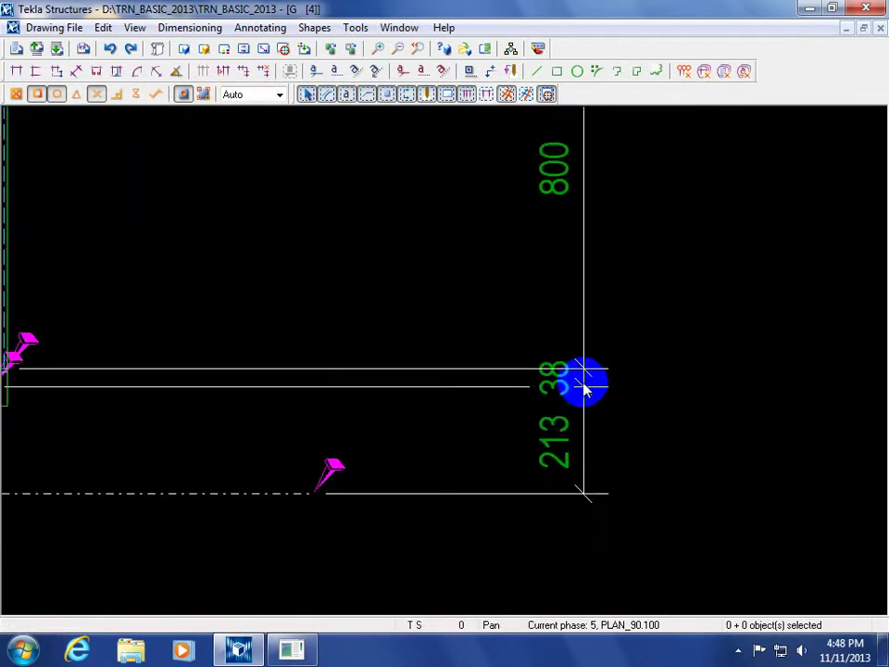
{"action": "left_click", "coordinate": [585, 383]}
{"action": "scroll", "coordinate": [592, 404], "scroll_direction": "up", "scroll_amount": 2}
{"action": "right_click", "coordinate": [584, 382]}
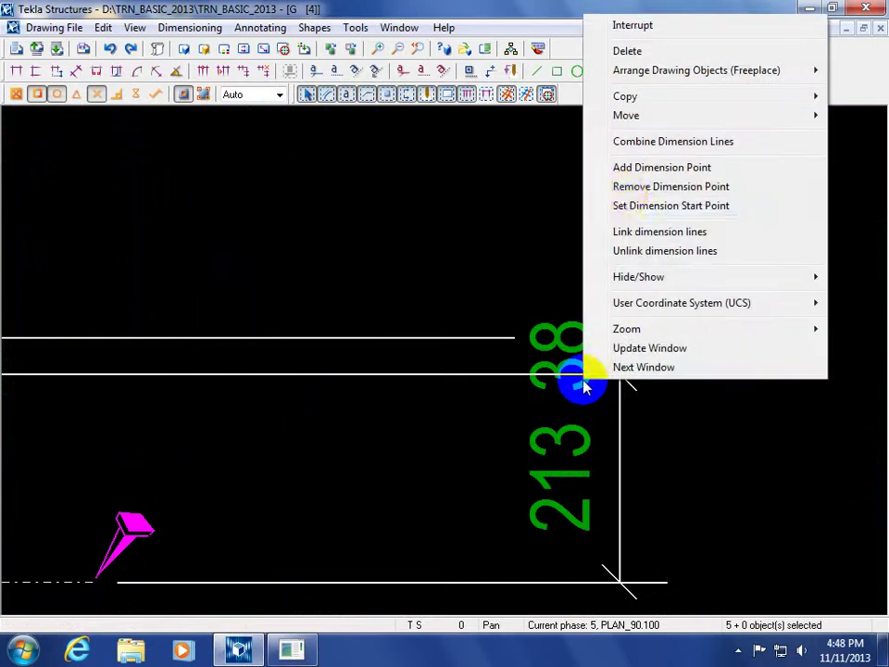
{"action": "left_click", "coordinate": [648, 185]}
{"action": "scroll", "coordinate": [625, 363], "scroll_direction": "up", "scroll_amount": 1}
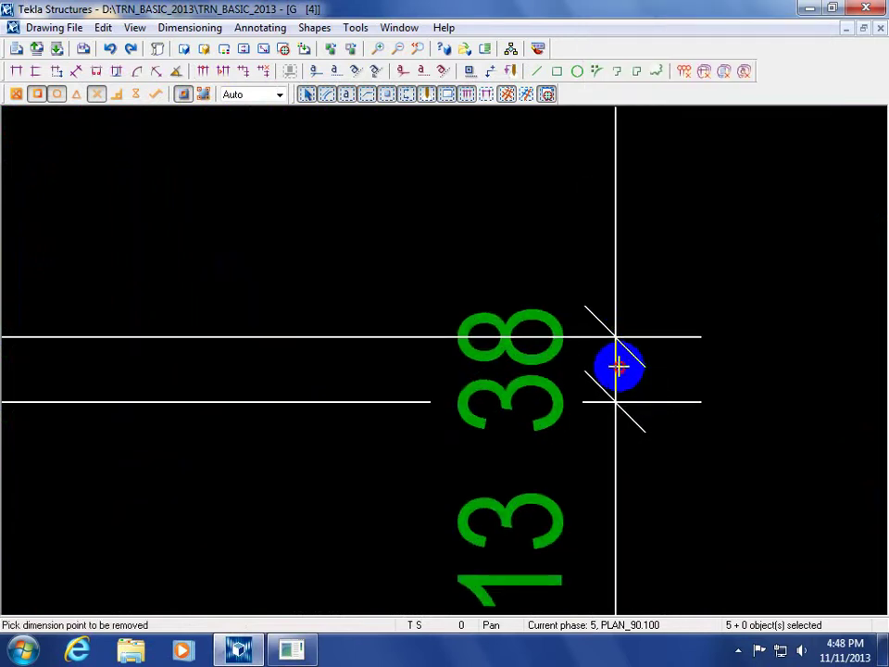
{"action": "left_click", "coordinate": [619, 367]}
{"action": "scroll", "coordinate": [621, 367], "scroll_direction": "down", "scroll_amount": 5}
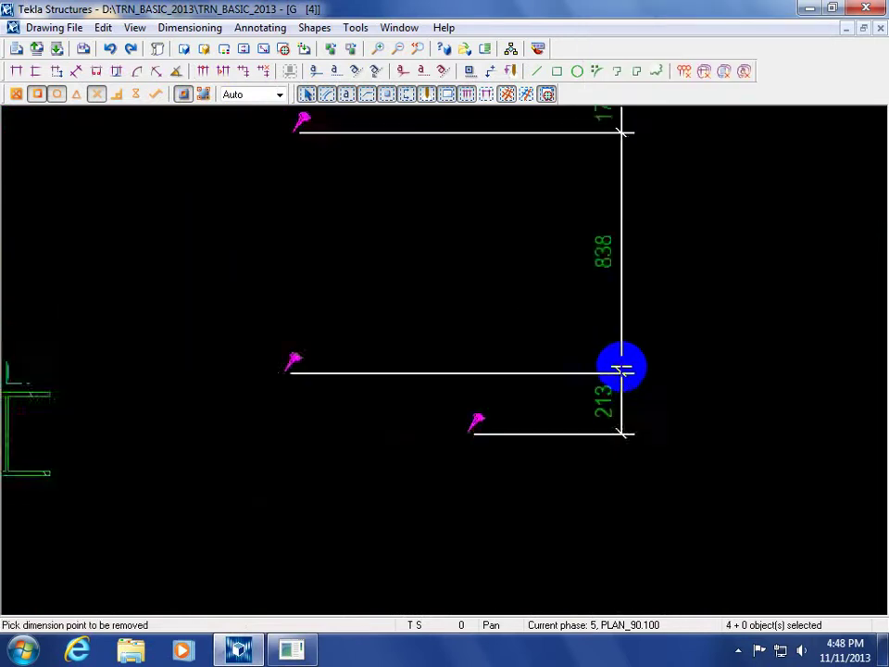
{"action": "right_click", "coordinate": [467, 324]}
{"action": "left_click", "coordinate": [498, 332]}
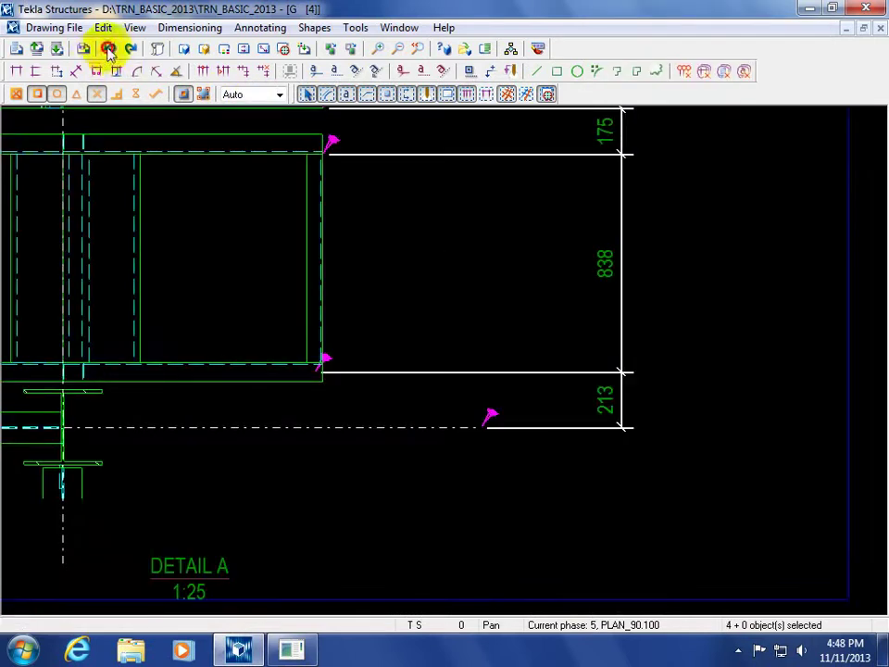
{"action": "left_click", "coordinate": [108, 49]}
Remove the lowest beam's center line point from the vertical dimension, keeping the point at its top edge.
{"action": "scroll", "coordinate": [593, 394], "scroll_direction": "up", "scroll_amount": 3}
{"action": "right_click", "coordinate": [589, 375]}
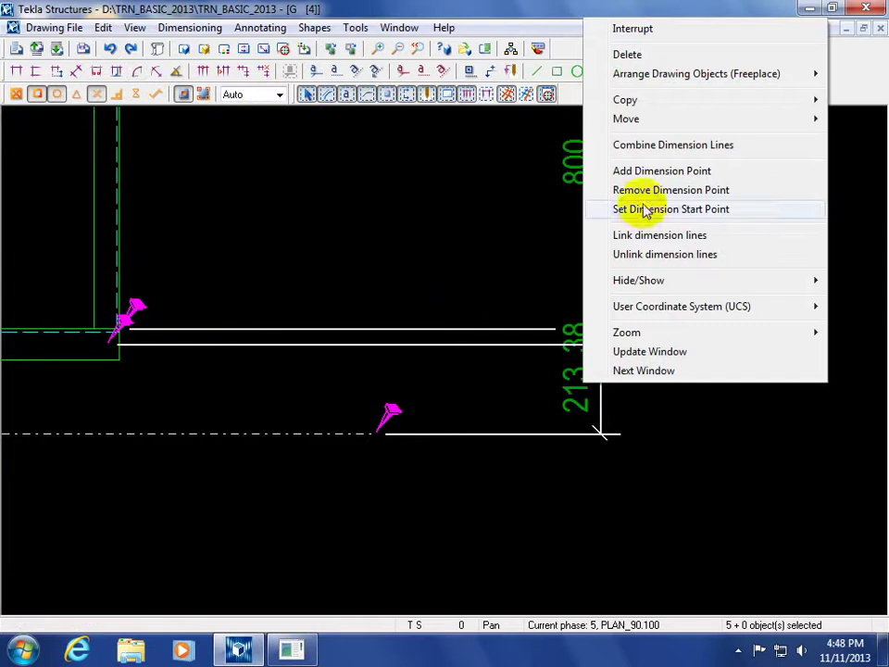
{"action": "left_click", "coordinate": [641, 190]}
{"action": "left_click", "coordinate": [571, 365]}
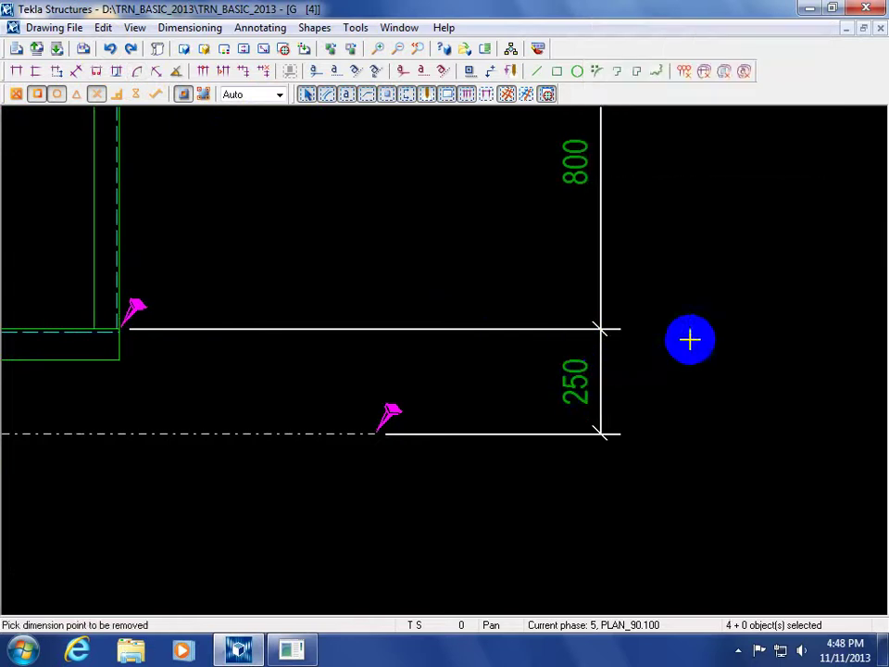
{"action": "right_click", "coordinate": [689, 339]}
{"action": "left_click", "coordinate": [711, 350]}
{"action": "scroll", "coordinate": [649, 500], "scroll_direction": "down", "scroll_amount": 3}
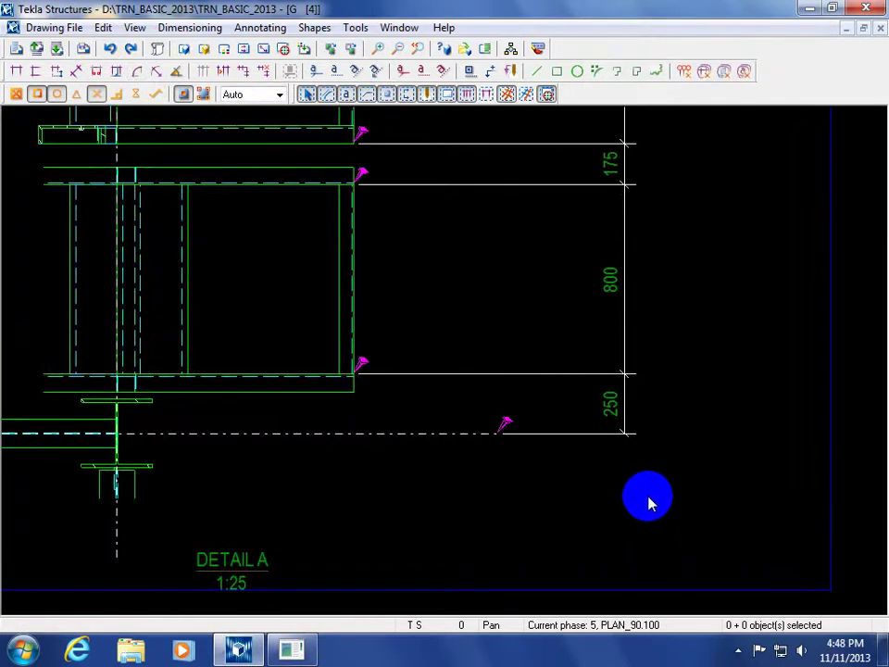
Add a point to Detail A's vertical dimension at the top edge of the upper platform's lower beam, at its right end.
{"action": "middle_click_drag", "start_coordinate": [646, 507], "coordinate": [639, 596]}
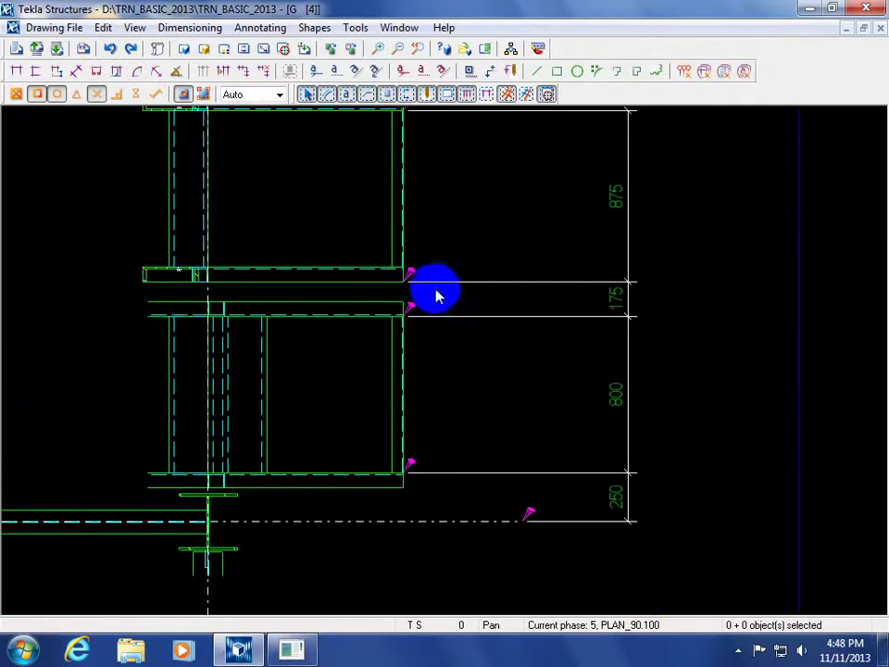
{"action": "middle_click_drag", "start_coordinate": [435, 294], "coordinate": [419, 369]}
{"action": "scroll", "coordinate": [419, 368], "scroll_direction": "up", "scroll_amount": 2}
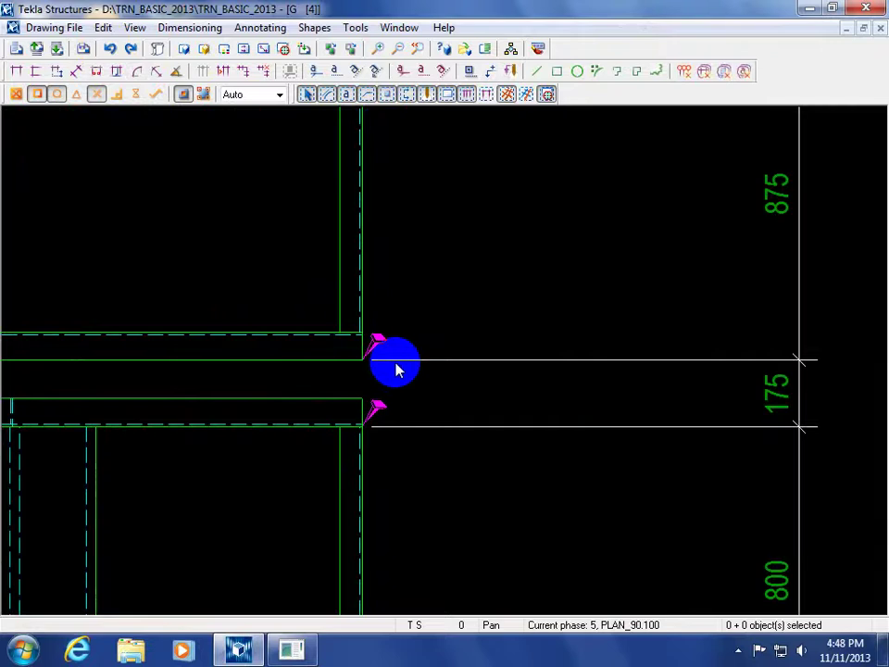
{"action": "right_click", "coordinate": [452, 362]}
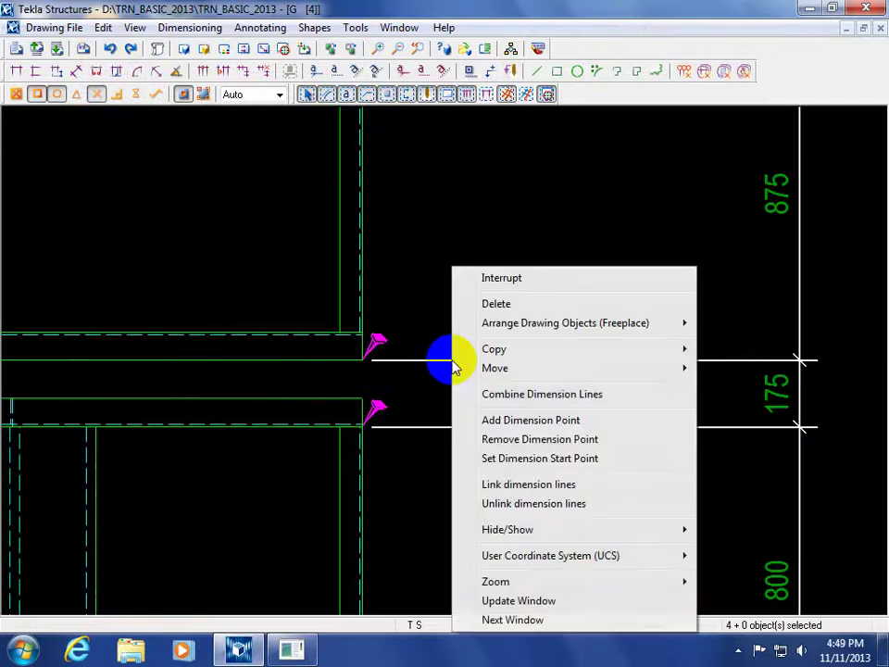
{"action": "left_click", "coordinate": [496, 421]}
{"action": "left_click", "coordinate": [358, 326]}
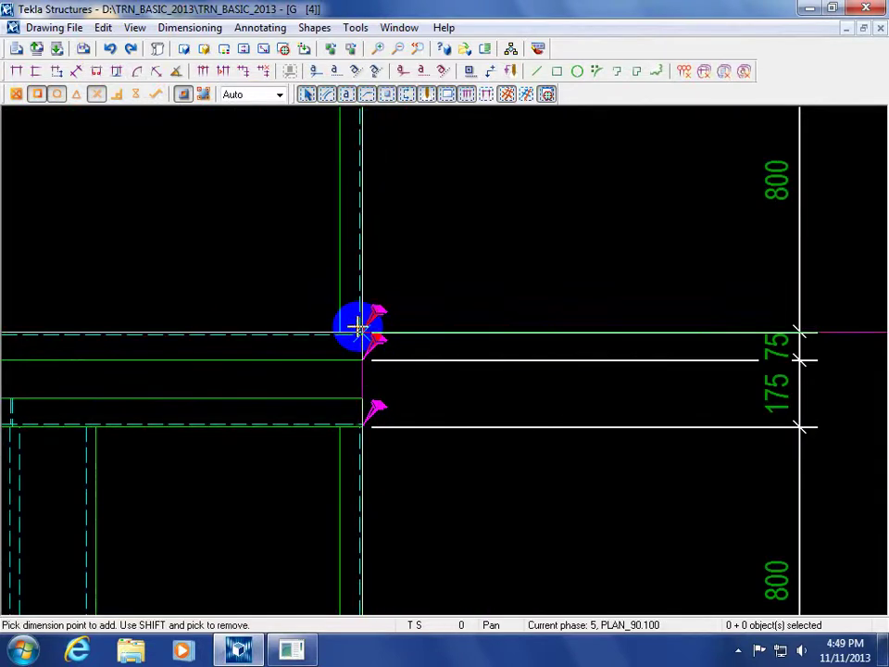
{"action": "right_click", "coordinate": [450, 298]}
{"action": "left_click", "coordinate": [455, 302]}
Remove the point at the same beam's bottom edge from the vertical dimension, keeping the point at its top edge.
{"action": "right_click", "coordinate": [543, 370]}
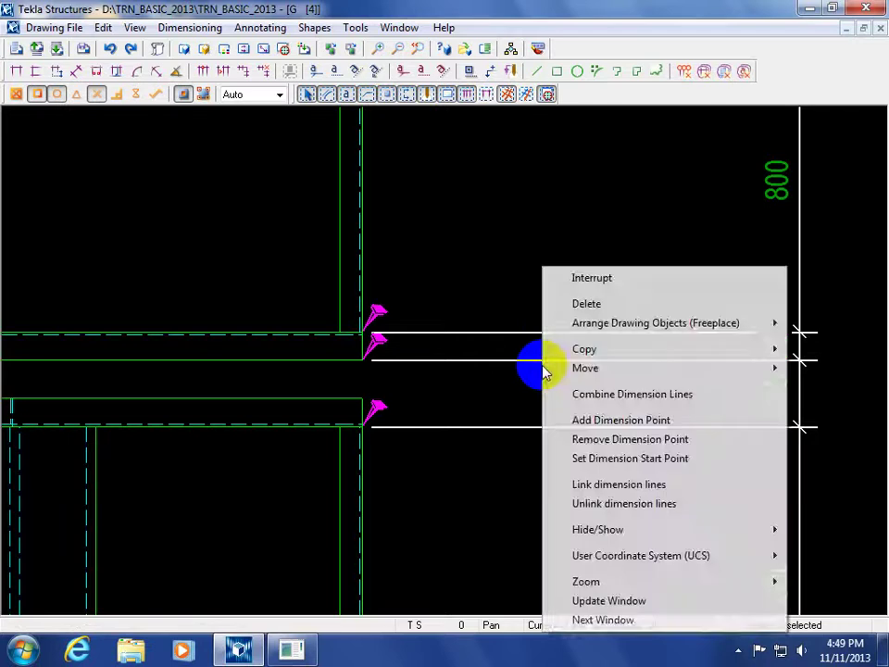
{"action": "left_click", "coordinate": [490, 405]}
{"action": "middle_click_drag", "start_coordinate": [558, 411], "coordinate": [454, 391]}
{"action": "right_click", "coordinate": [463, 398]}
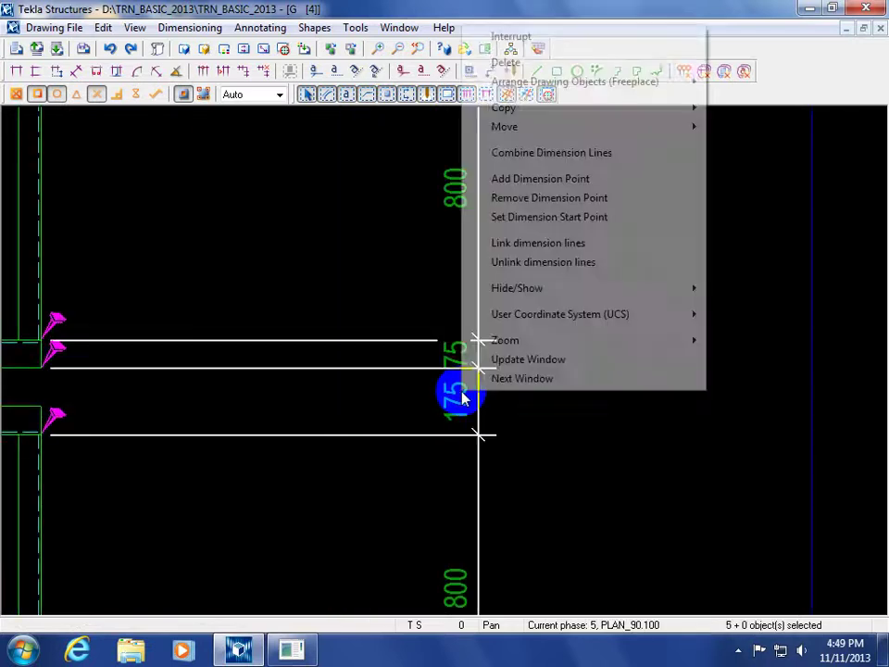
{"action": "scroll", "coordinate": [334, 358], "scroll_direction": "down", "scroll_amount": 5}
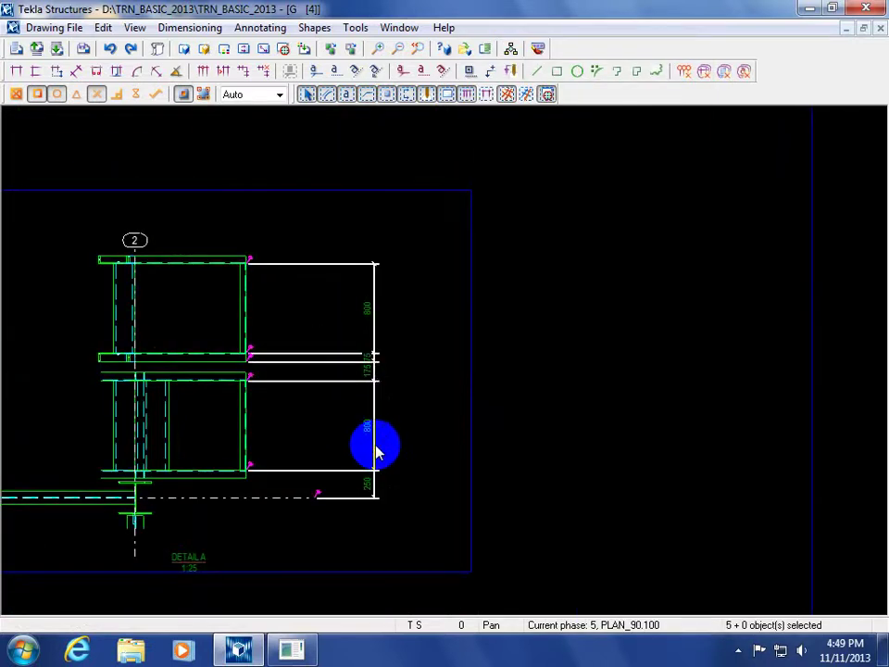
{"action": "right_click", "coordinate": [376, 451]}
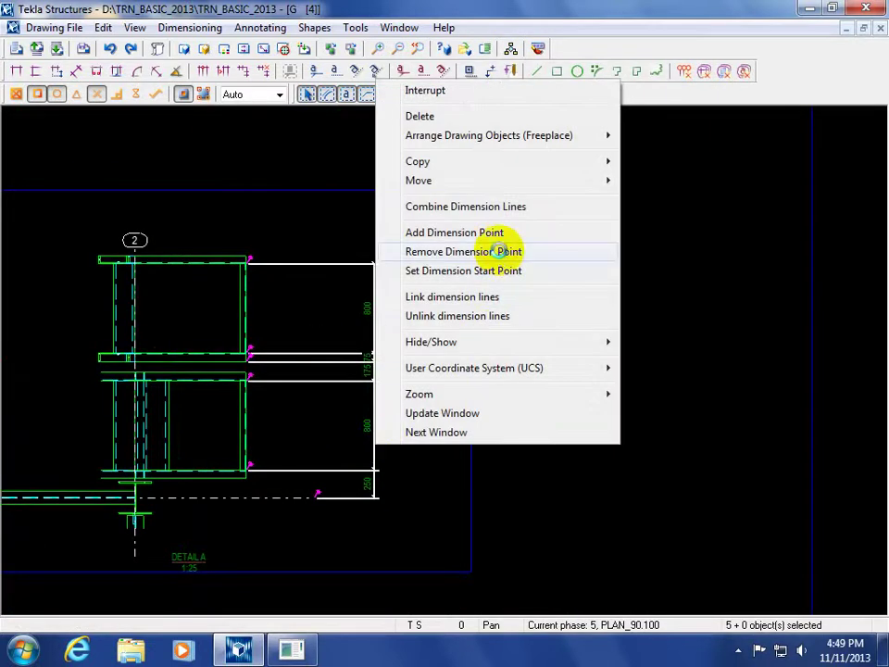
{"action": "left_click", "coordinate": [500, 251]}
{"action": "scroll", "coordinate": [356, 373], "scroll_direction": "up", "scroll_amount": 5}
{"action": "left_click", "coordinate": [378, 362]}
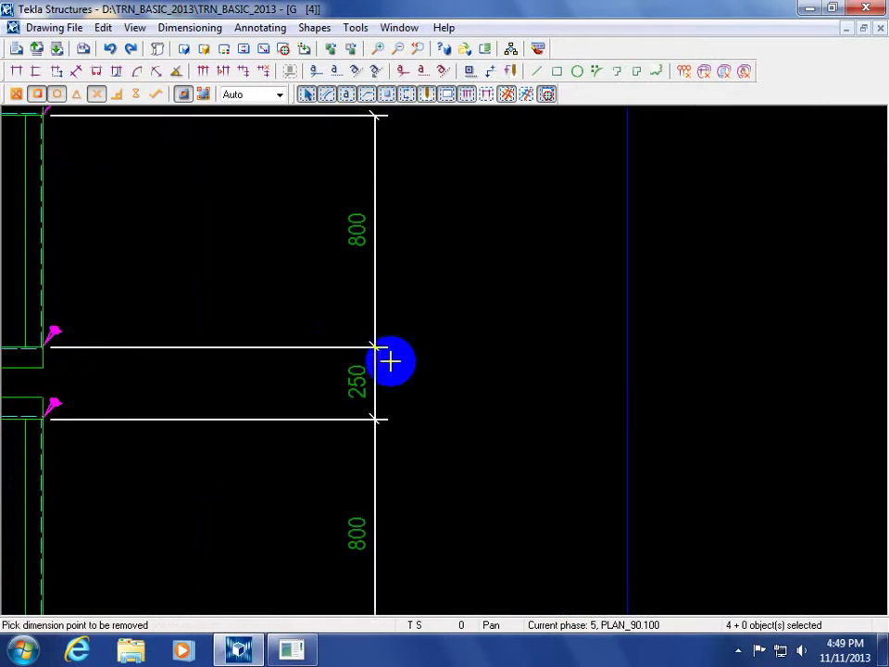
{"action": "right_click", "coordinate": [438, 354]}
{"action": "left_click", "coordinate": [463, 347]}
{"action": "scroll", "coordinate": [514, 397], "scroll_direction": "down", "scroll_amount": 3}
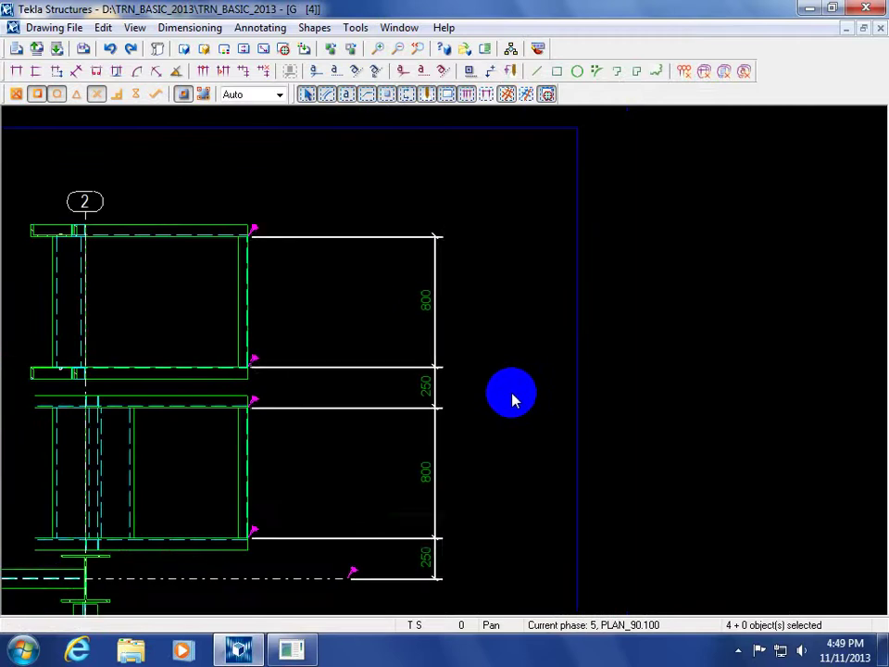
{"action": "scroll", "coordinate": [230, 381], "scroll_direction": "up", "scroll_amount": 5}
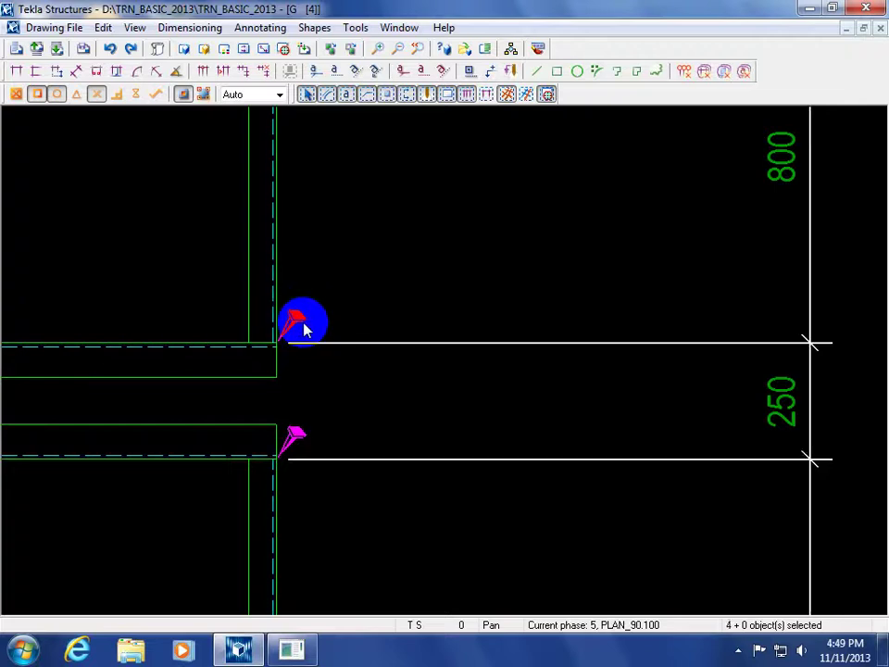
{"action": "scroll", "coordinate": [306, 329], "scroll_direction": "down", "scroll_amount": 5}
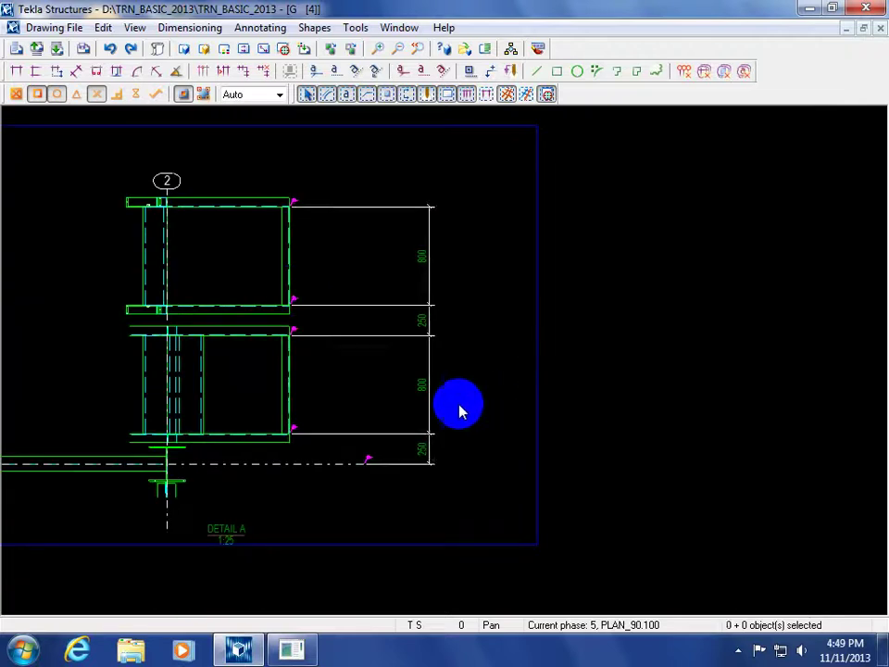
Move the vertical dimension line closer to the platform beams in Detail A.
{"action": "left_click", "coordinate": [439, 382]}
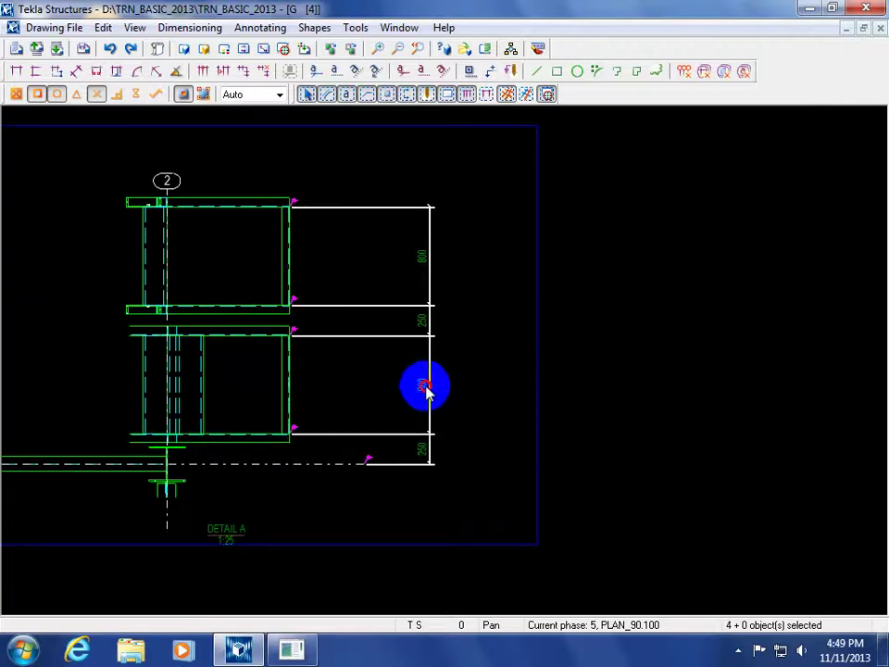
{"action": "mouse_move", "coordinate": [429, 391]}
{"action": "left_mouse_down"}
{"action": "mouse_move", "coordinate": [367, 392]}
{"action": "mouse_move", "coordinate": [500, 391]}
{"action": "mouse_move", "coordinate": [342, 401]}
{"action": "mouse_move", "coordinate": [423, 392]}
{"action": "mouse_move", "coordinate": [341, 412]}
{"action": "mouse_move", "coordinate": [395, 397]}
{"action": "left_mouse_up"}
{"action": "left_click", "coordinate": [457, 422]}
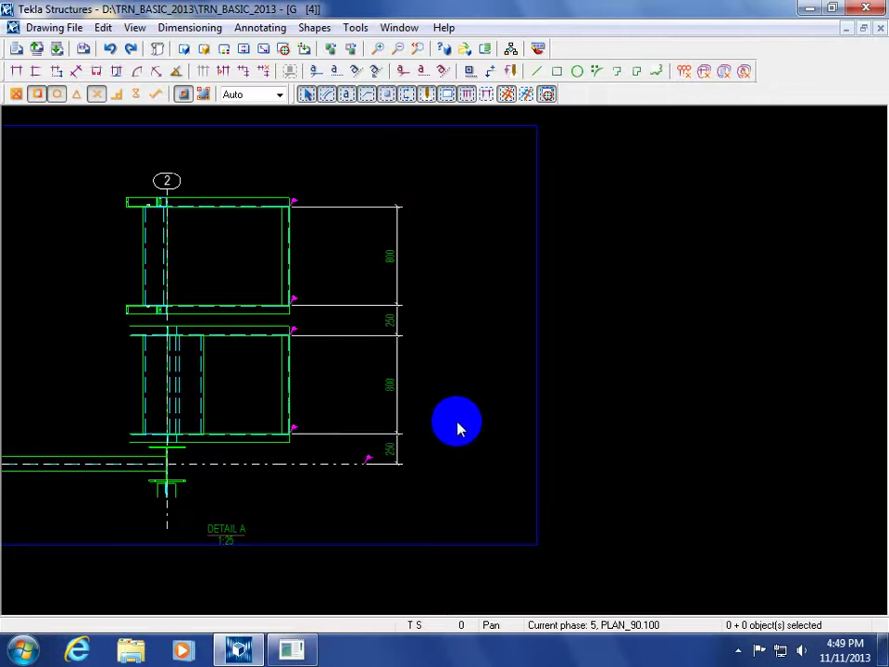
{"action": "scroll", "coordinate": [457, 423], "scroll_direction": "down", "scroll_amount": 2}
{"action": "scroll", "coordinate": [385, 337], "scroll_direction": "up", "scroll_amount": 3}
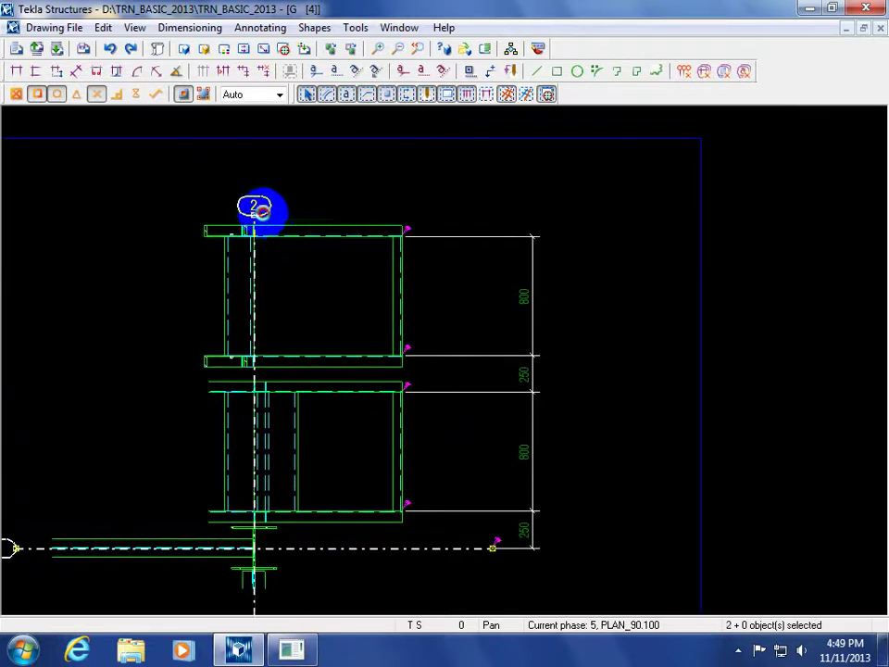
Try to set the vertical dimension's arrow shape to the filled arrow in its dimension properties.
{"action": "double_click", "coordinate": [262, 211]}
{"action": "left_click", "coordinate": [363, 535]}
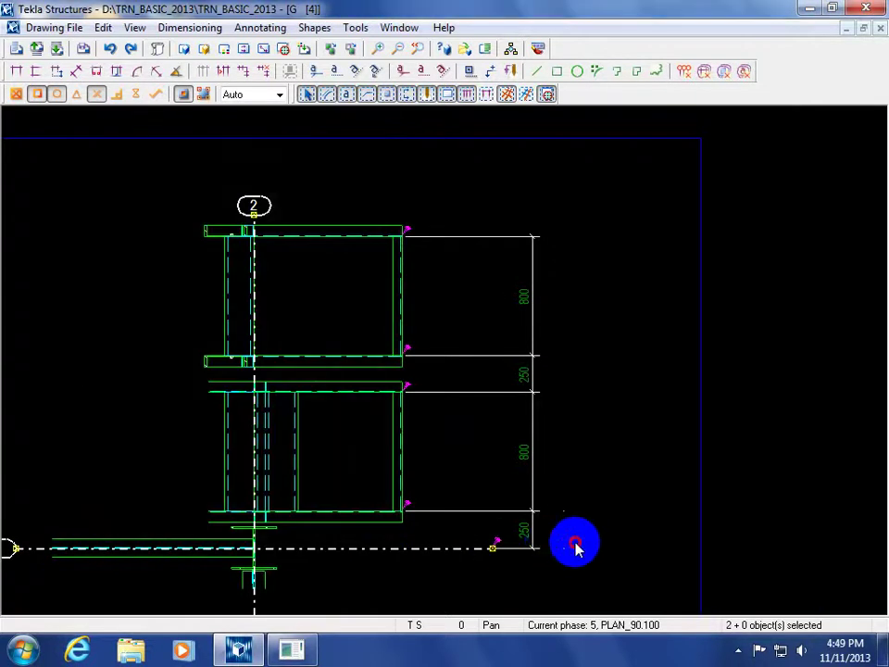
{"action": "left_click", "coordinate": [575, 548]}
{"action": "double_click", "coordinate": [533, 480]}
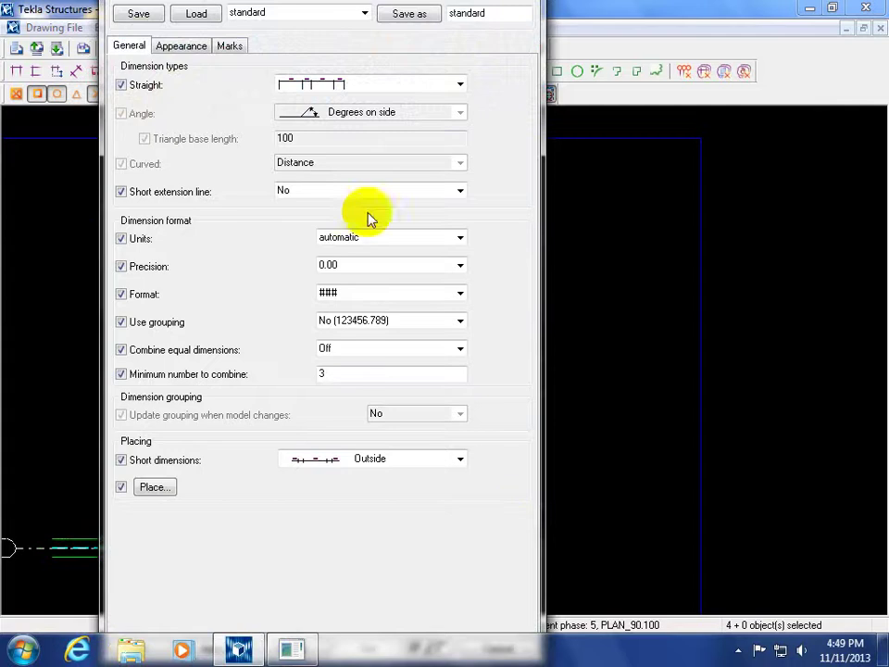
{"action": "left_click", "coordinate": [181, 46]}
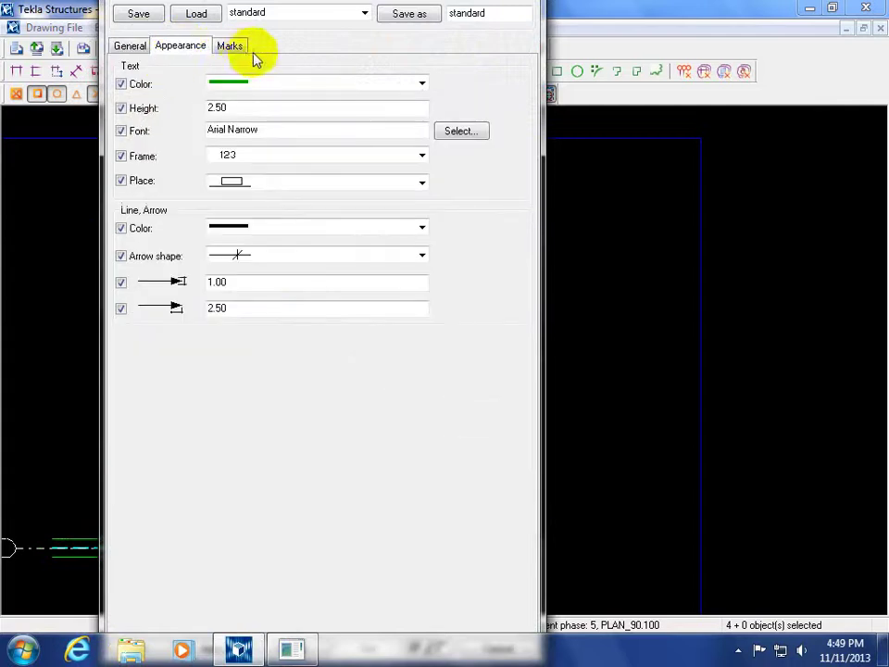
{"action": "left_click", "coordinate": [276, 266]}
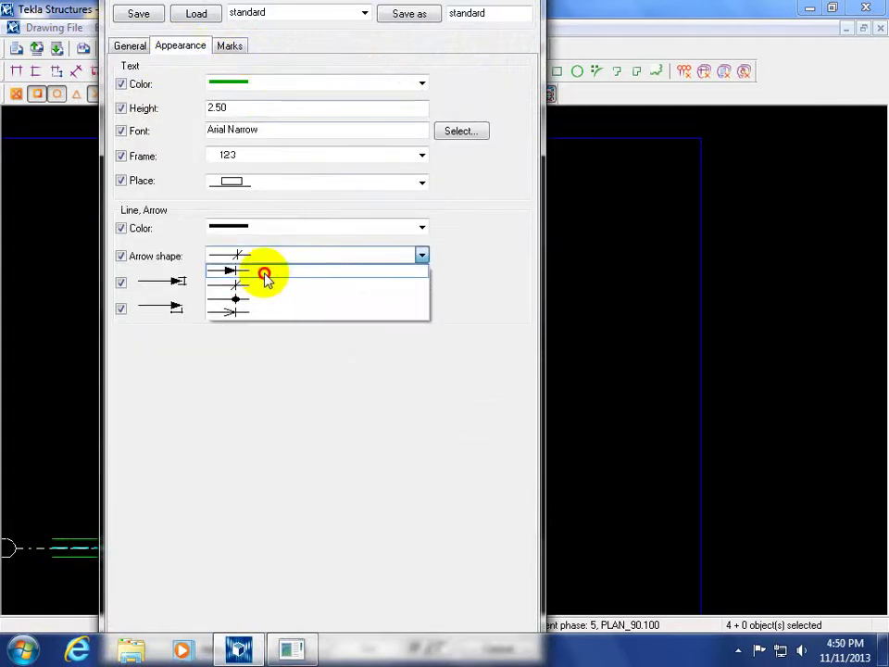
{"action": "left_click", "coordinate": [265, 274]}
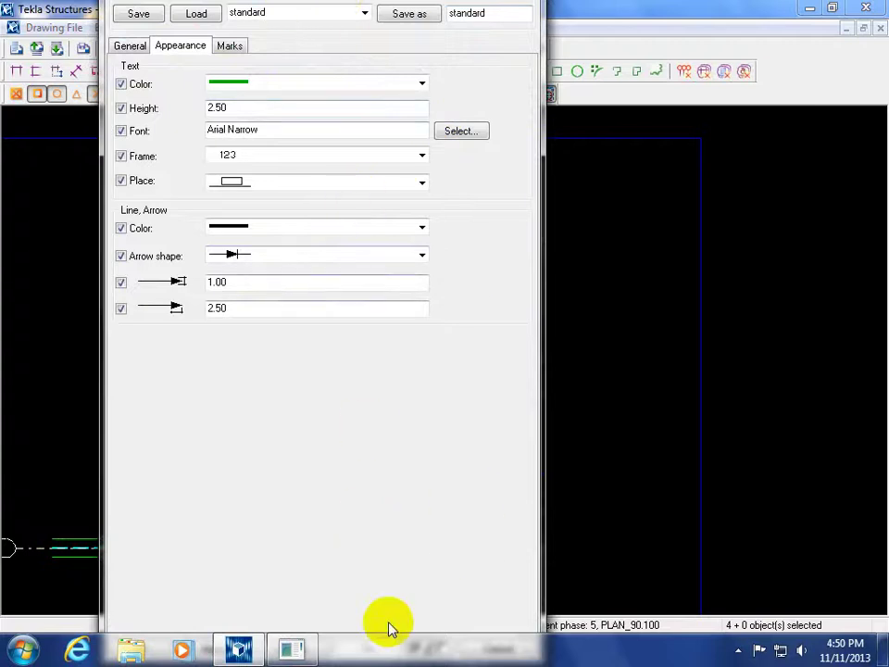
Turn on auto-hide for the Windows taskbar, and close the dimension properties without applying the arrow shape.
{"action": "right_click", "coordinate": [602, 648]}
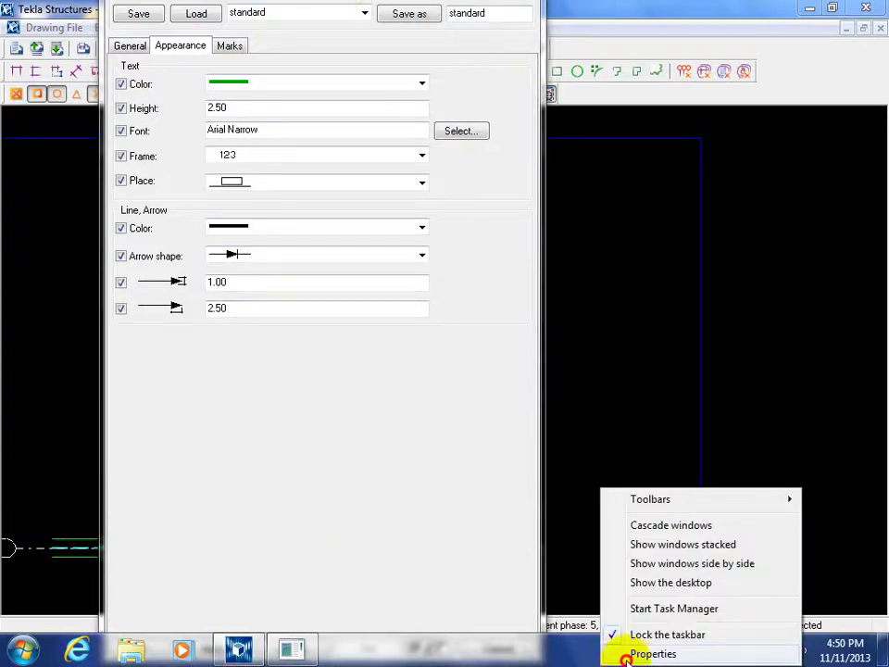
{"action": "left_click", "coordinate": [659, 653]}
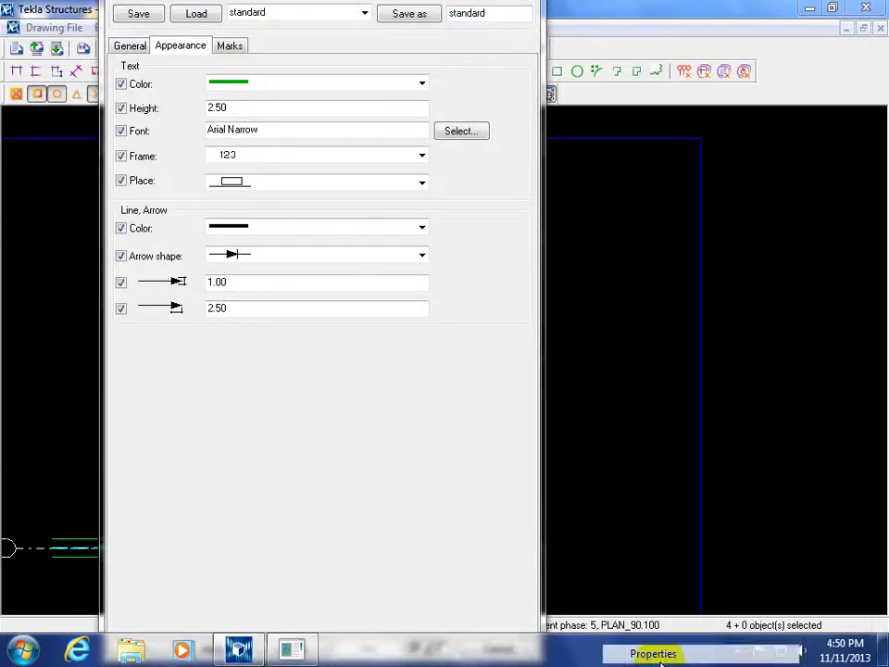
{"action": "left_click", "coordinate": [52, 337]}
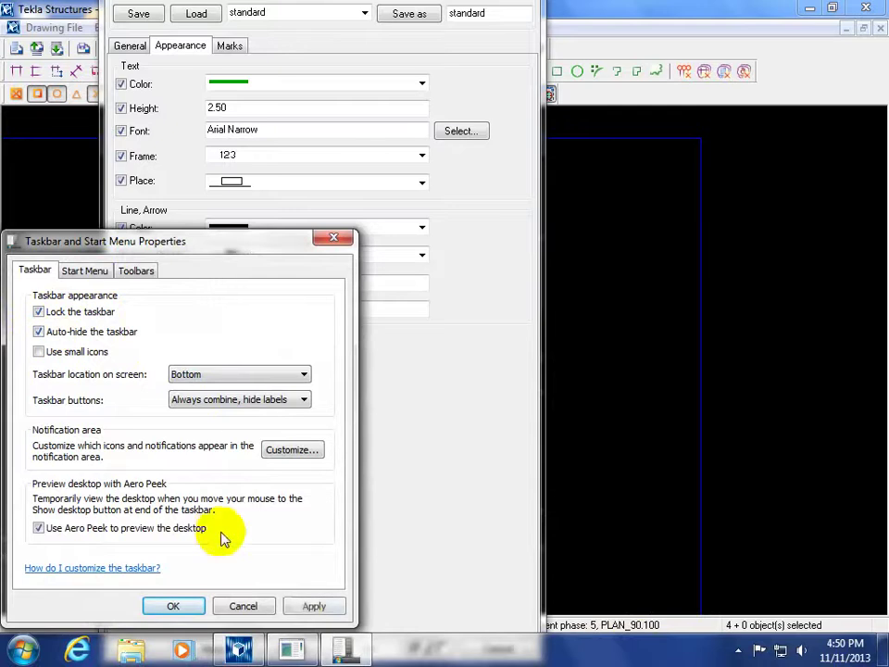
{"action": "left_click", "coordinate": [306, 606]}
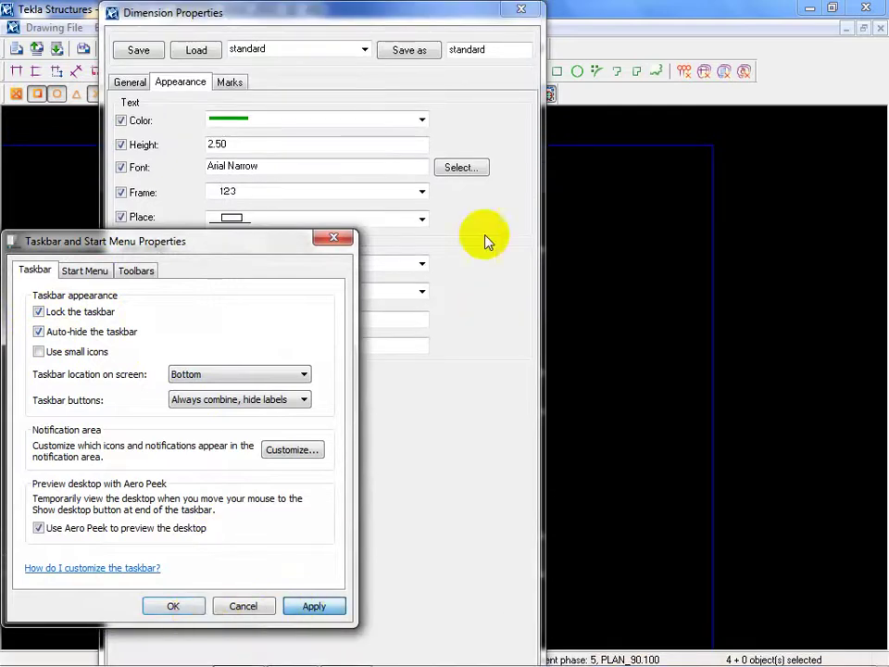
{"action": "left_click", "coordinate": [521, 9]}
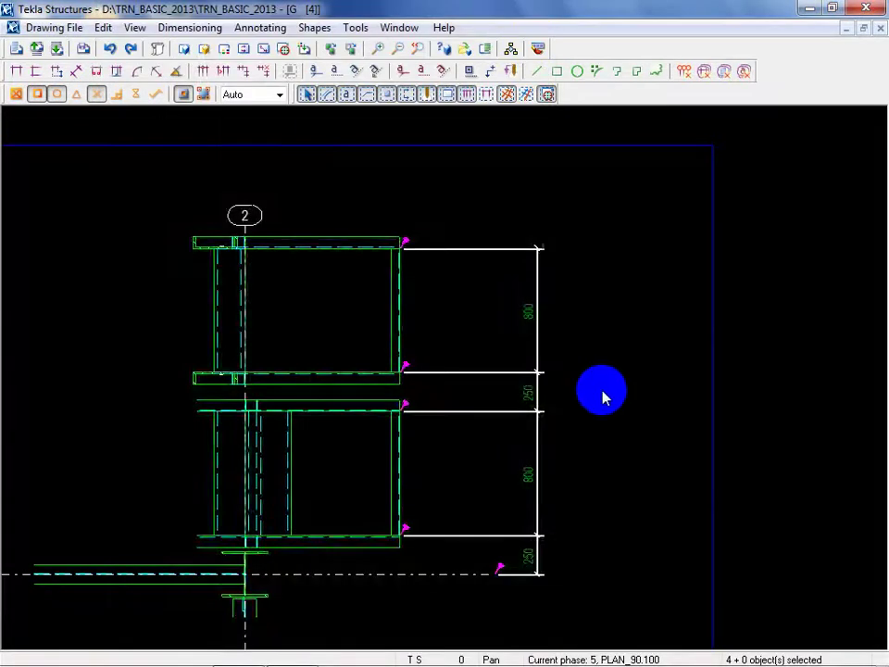
{"action": "scroll", "coordinate": [589, 407], "scroll_direction": "down", "scroll_amount": 1}
{"action": "scroll", "coordinate": [552, 383], "scroll_direction": "up", "scroll_amount": 2}
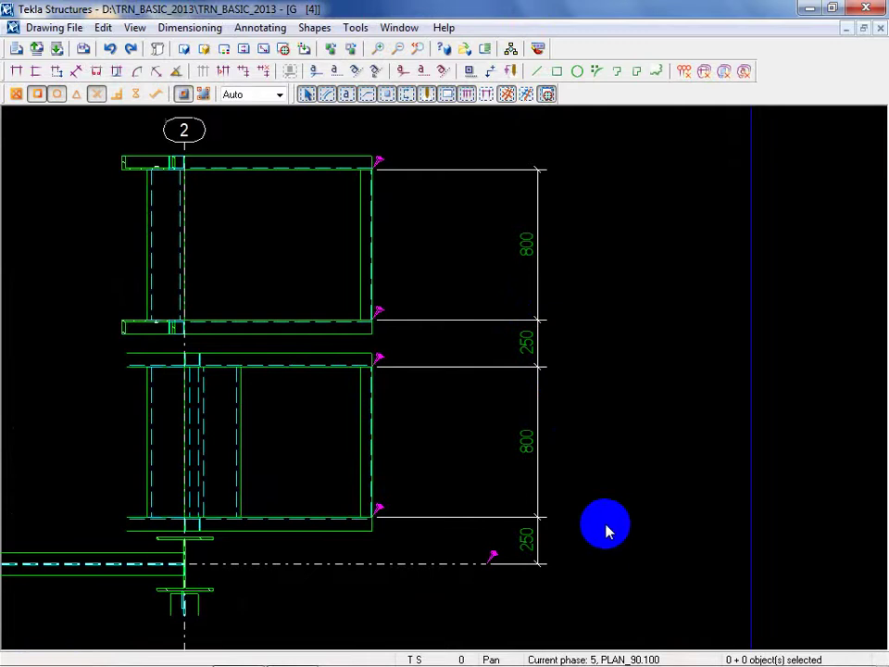
{"action": "scroll", "coordinate": [607, 528], "scroll_direction": "down", "scroll_amount": 1}
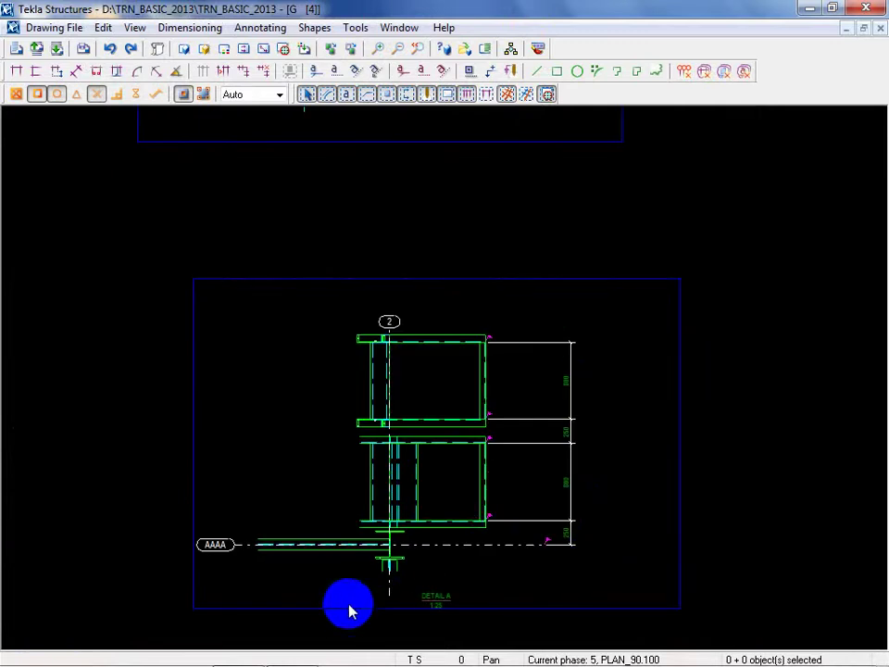
{"action": "scroll", "coordinate": [388, 547], "scroll_direction": "up", "scroll_amount": 1}
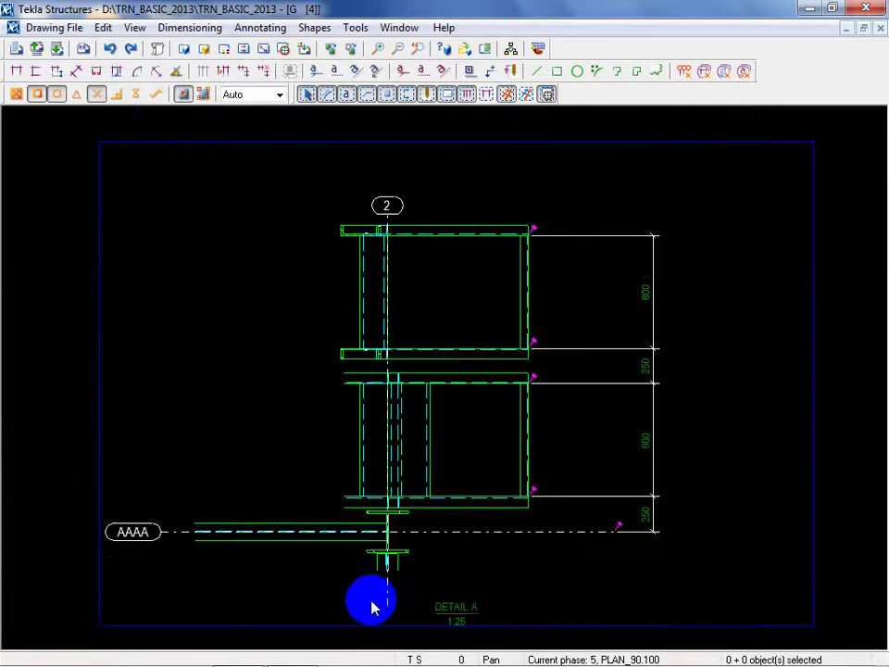
{"action": "left_click", "coordinate": [447, 570]}
{"action": "double_click", "coordinate": [387, 208]}
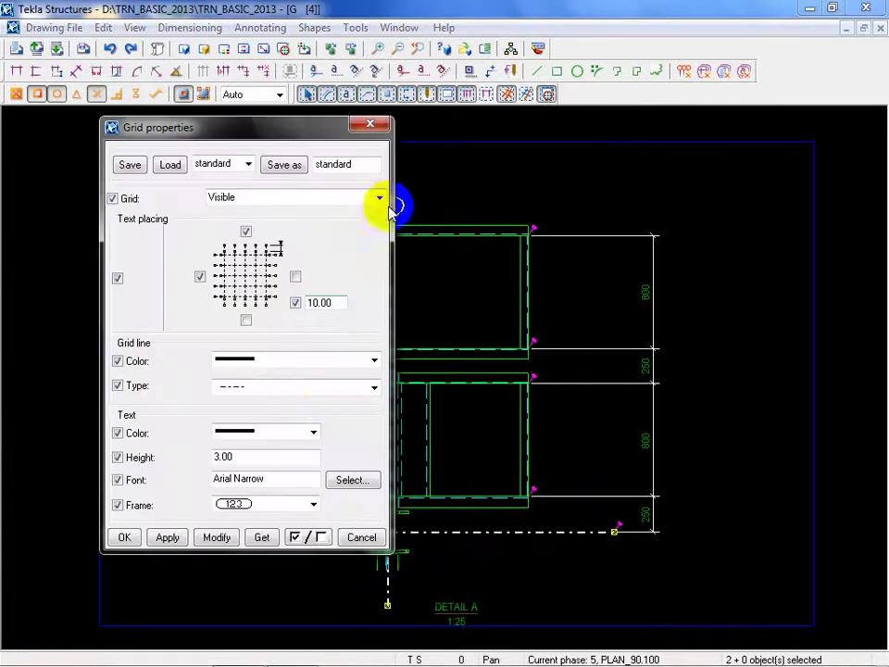
{"action": "left_click", "coordinate": [370, 124]}
Restrict selection to single grid lines and set grid line 2's upper text placing distance to 25 in Detail A.
{"action": "left_click", "coordinate": [525, 95]}
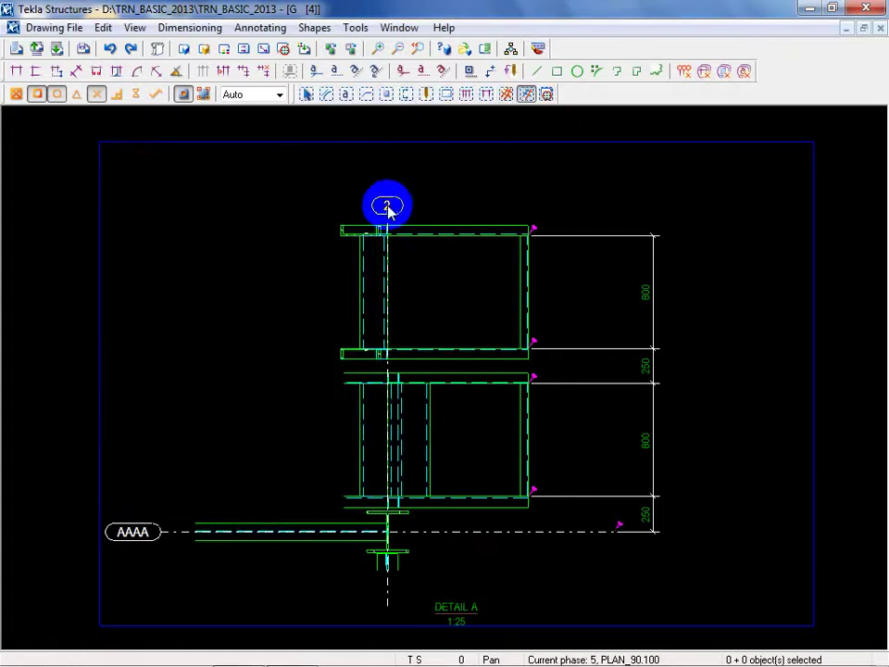
{"action": "double_click", "coordinate": [388, 206]}
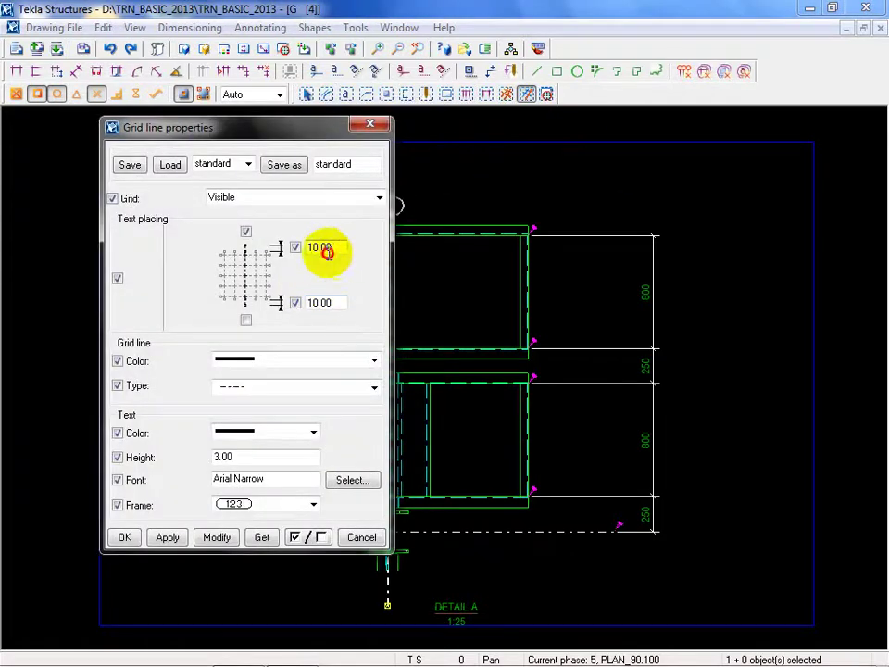
{"action": "double_click", "coordinate": [326, 250]}
{"action": "type", "text": "25"}
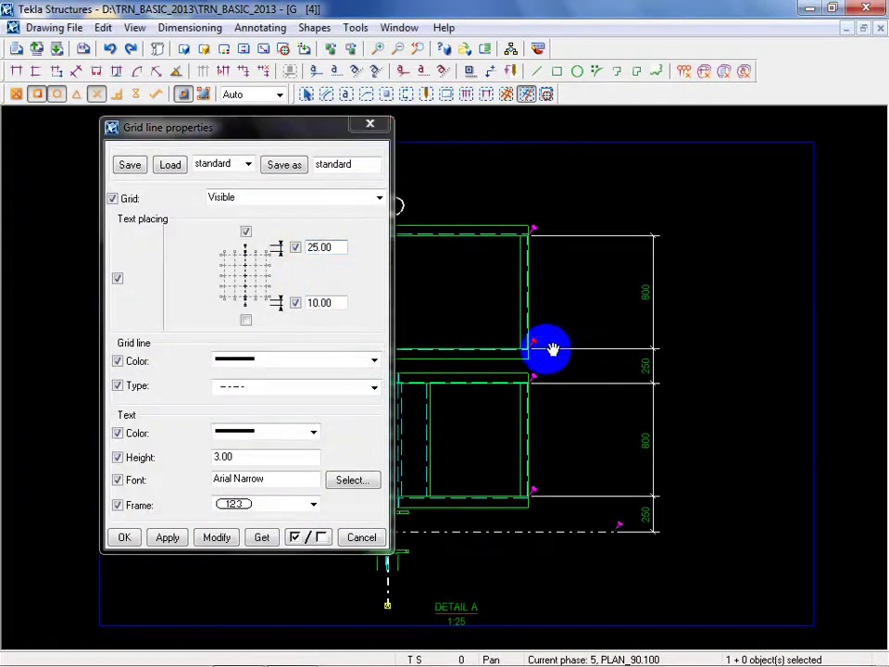
{"action": "middle_click_drag", "start_coordinate": [550, 351], "coordinate": [643, 337]}
{"action": "left_click", "coordinate": [219, 538]}
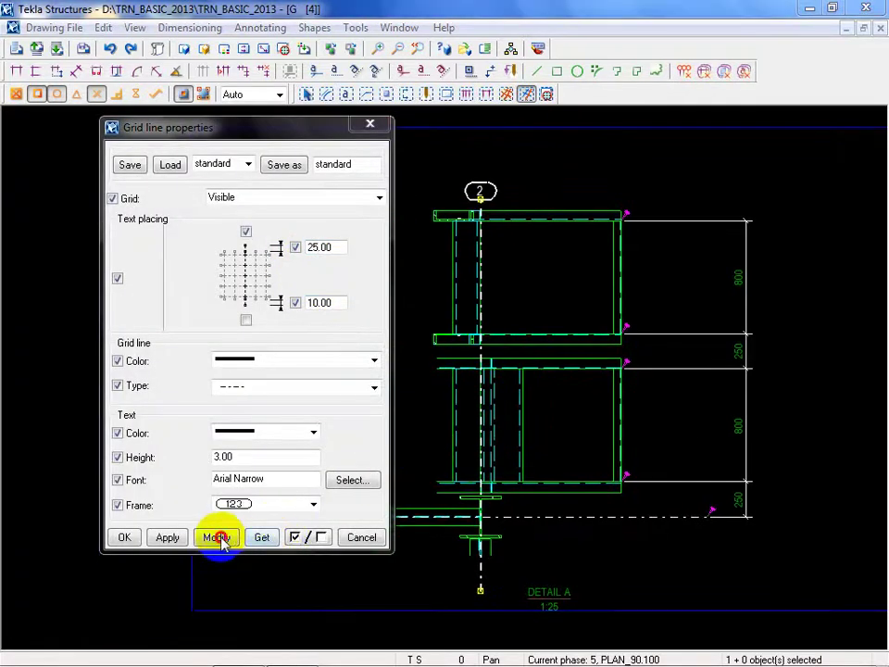
{"action": "left_click", "coordinate": [355, 543]}
{"action": "middle_click_drag", "start_coordinate": [586, 582], "coordinate": [394, 575]}
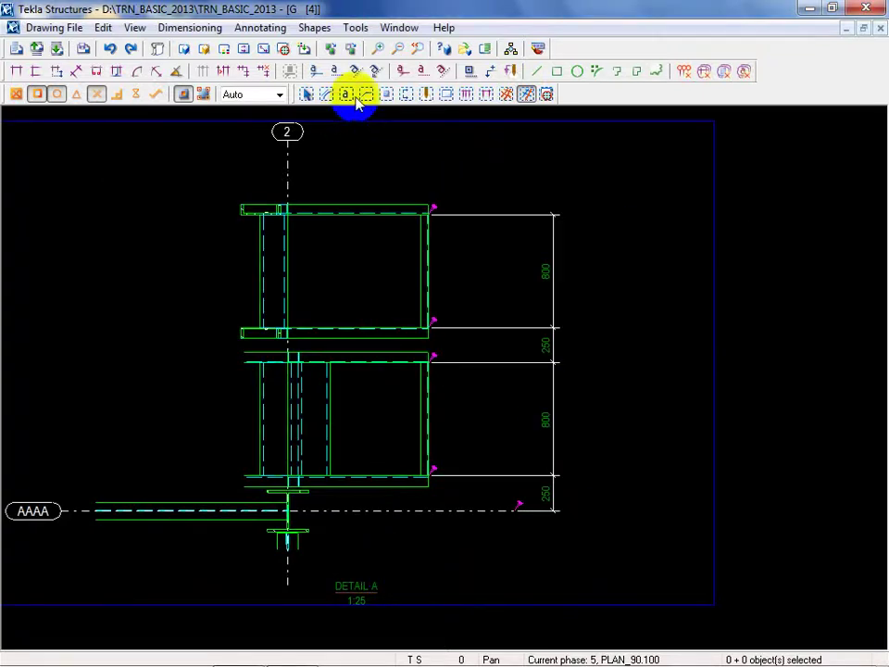
Restrict selection to single dimensions, try moving the upper 250 dimension out of the vertical chain, and undo the move.
{"action": "left_click", "coordinate": [487, 95]}
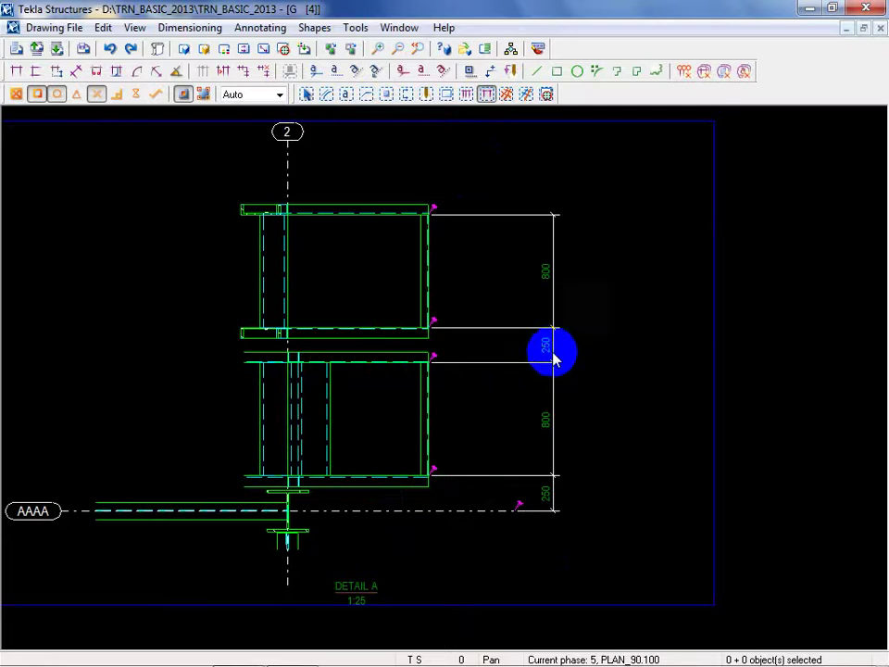
{"action": "left_click_drag", "start_coordinate": [547, 352], "coordinate": [619, 347]}
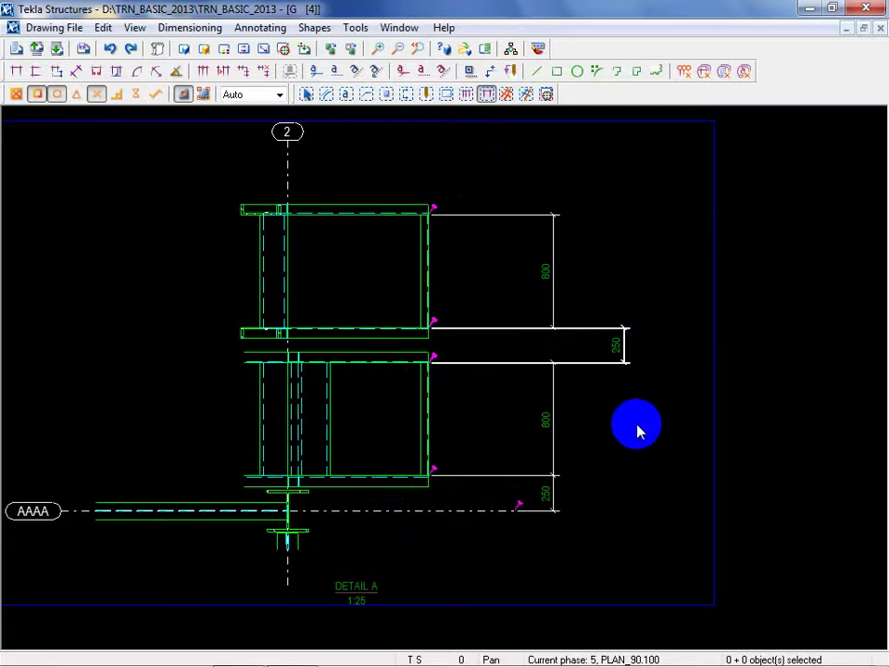
{"action": "left_click", "coordinate": [118, 73]}
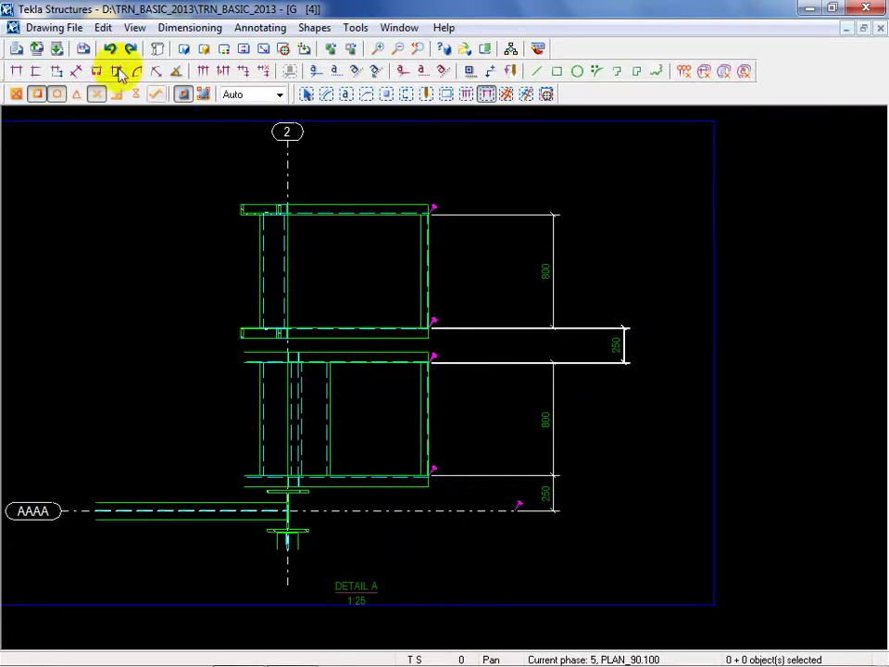
{"action": "double_click", "coordinate": [554, 350]}
{"action": "scroll", "coordinate": [665, 382], "scroll_direction": "up", "scroll_amount": 2}
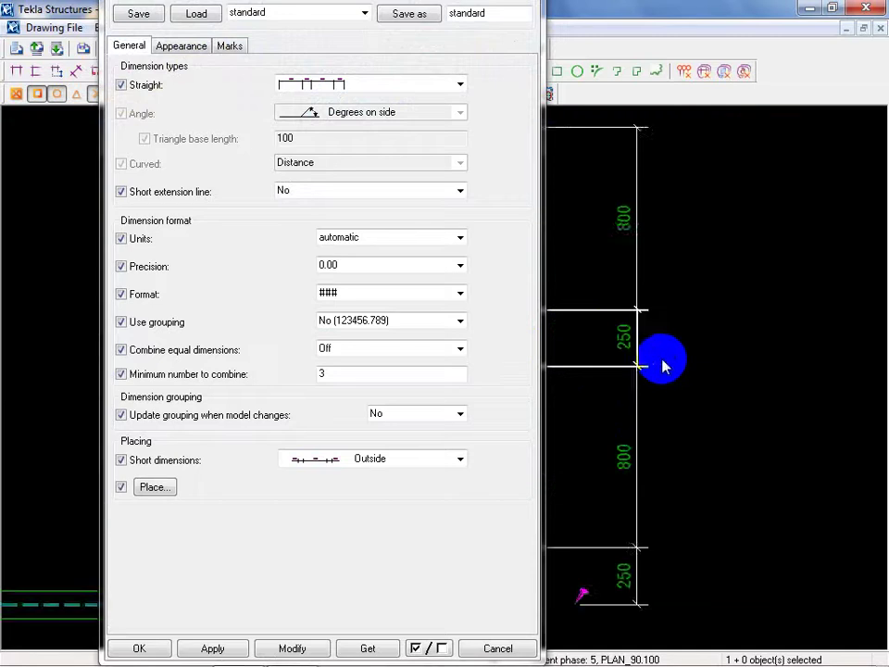
{"action": "scroll", "coordinate": [663, 366], "scroll_direction": "up", "scroll_amount": 1}
{"action": "left_click", "coordinate": [497, 649]}
{"action": "left_click", "coordinate": [739, 506]}
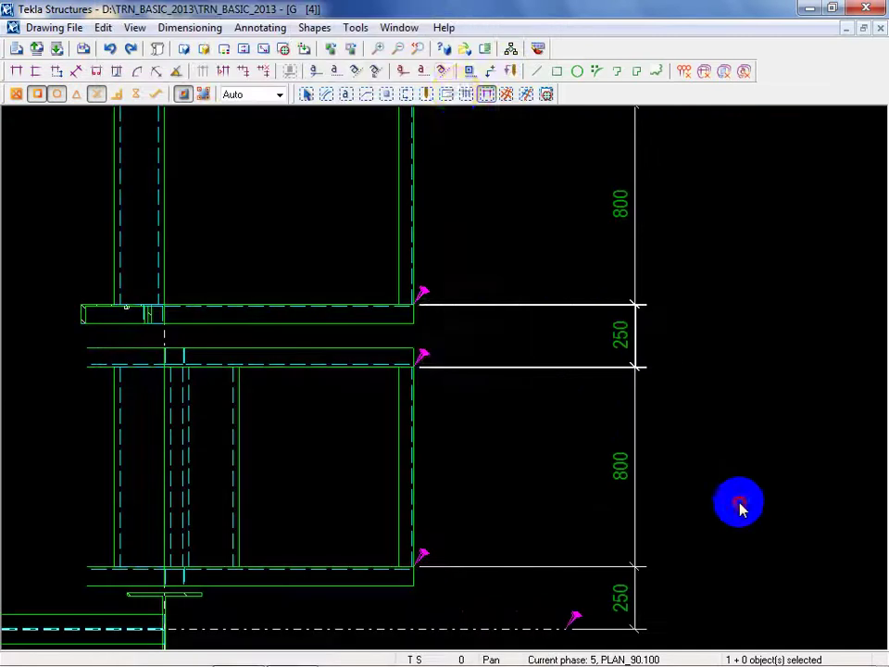
Select the whole vertical dimension chain with only dimension sets selectable, and return to selecting single dimensions only.
{"action": "left_click", "coordinate": [466, 97]}
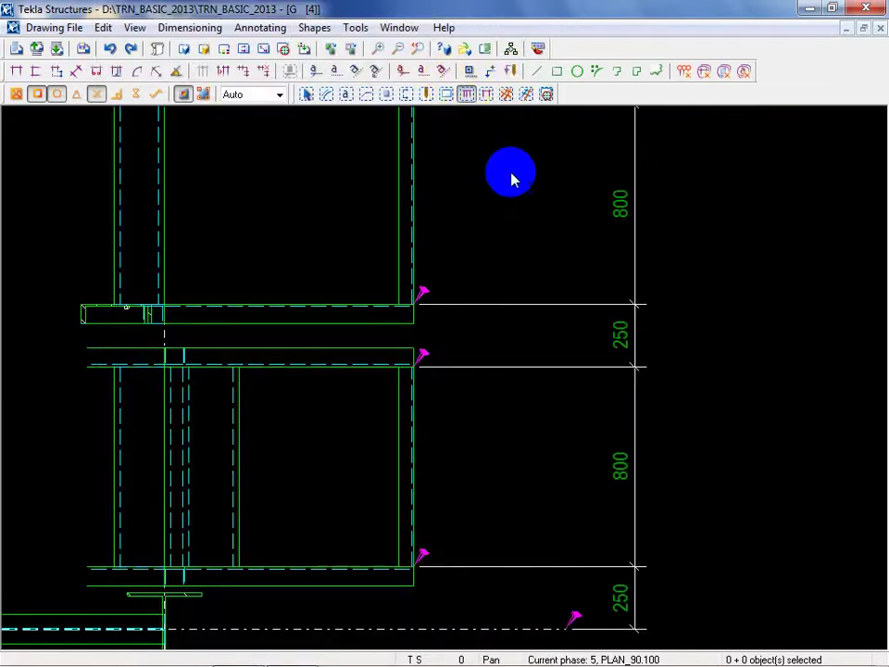
{"action": "left_click", "coordinate": [626, 456]}
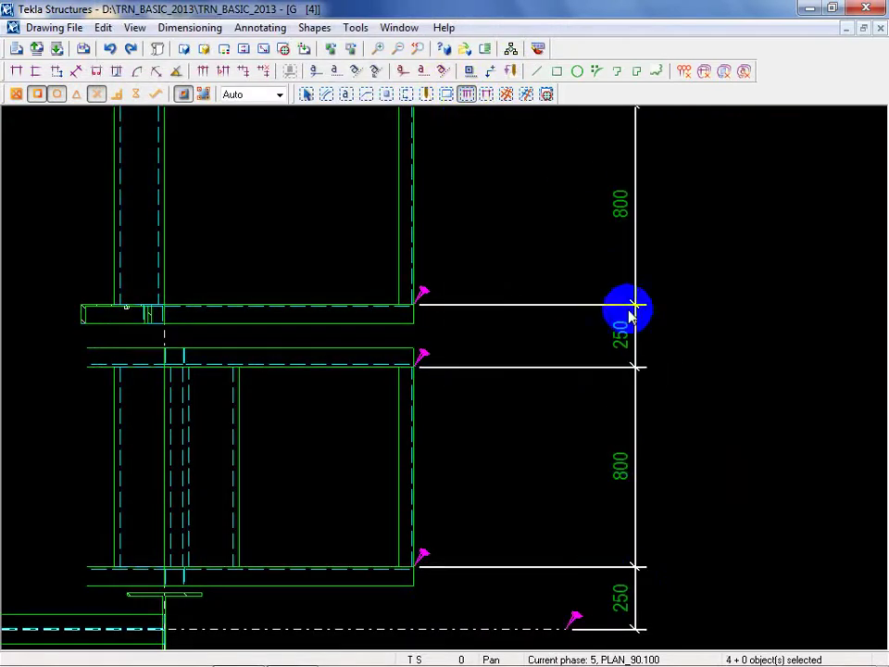
{"action": "left_click", "coordinate": [515, 189]}
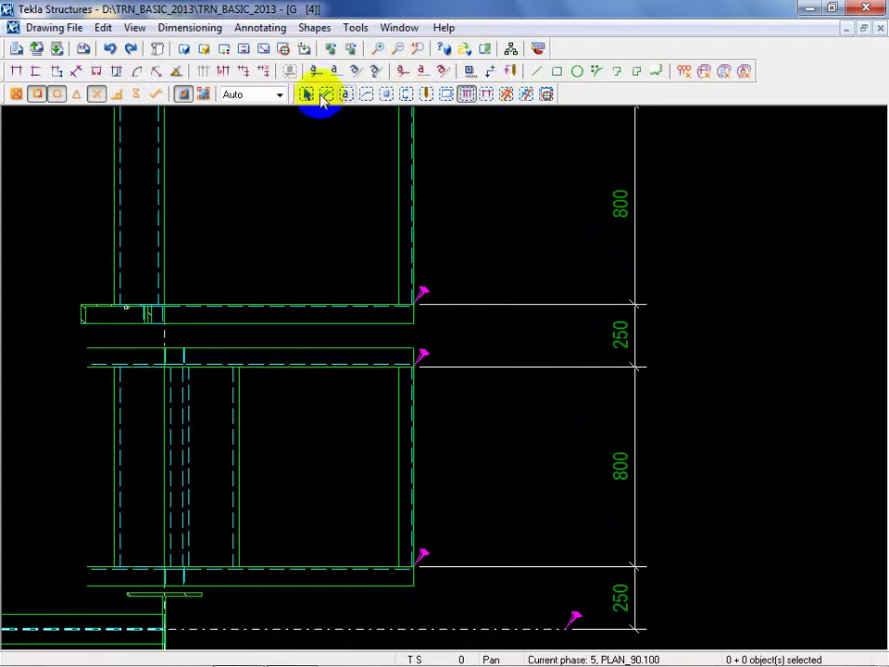
{"action": "left_click", "coordinate": [484, 95]}
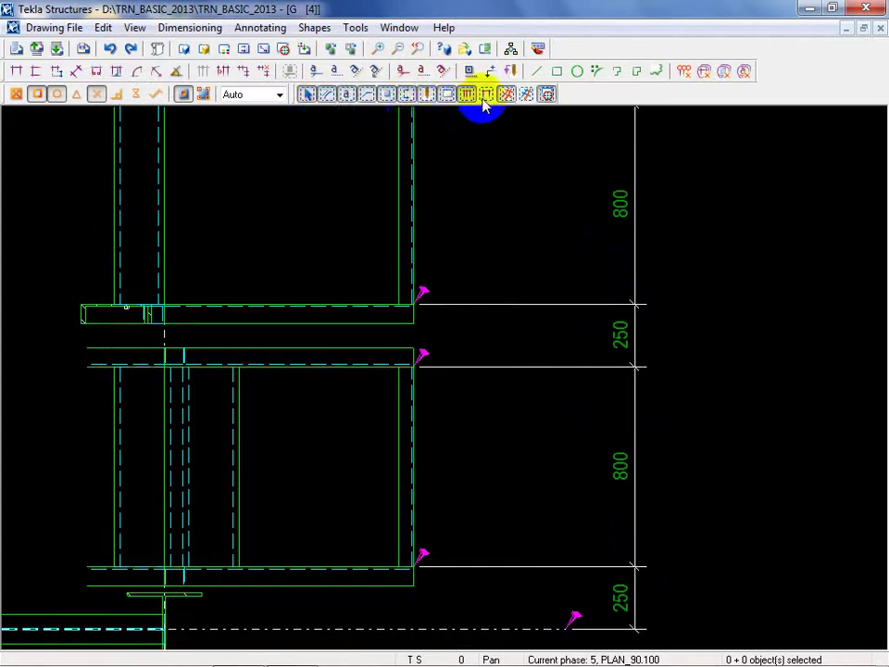
Try to set the text color of the upper 250 dimension to red in its dimension properties.
{"action": "double_click", "coordinate": [625, 338]}
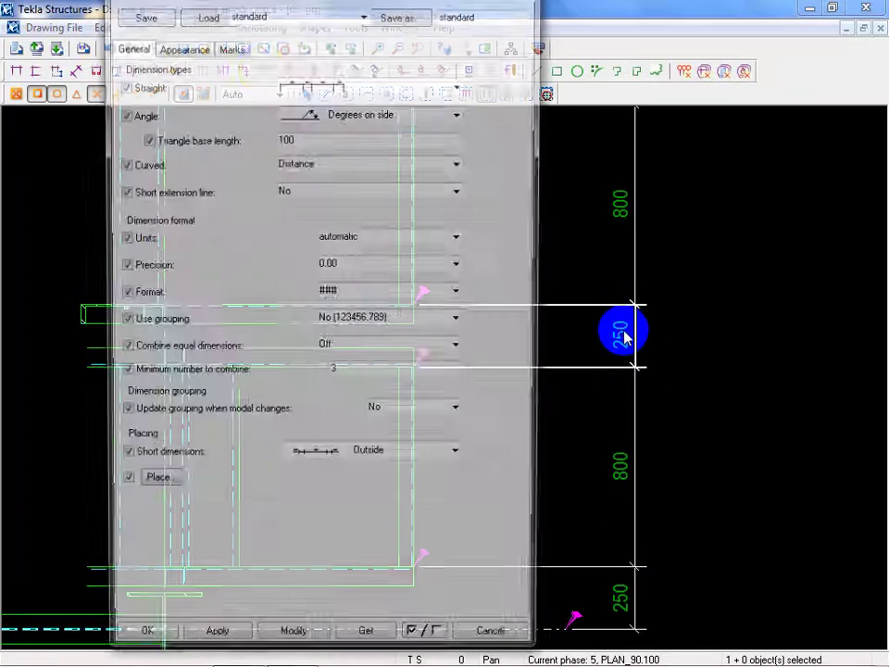
{"action": "left_click", "coordinate": [200, 44]}
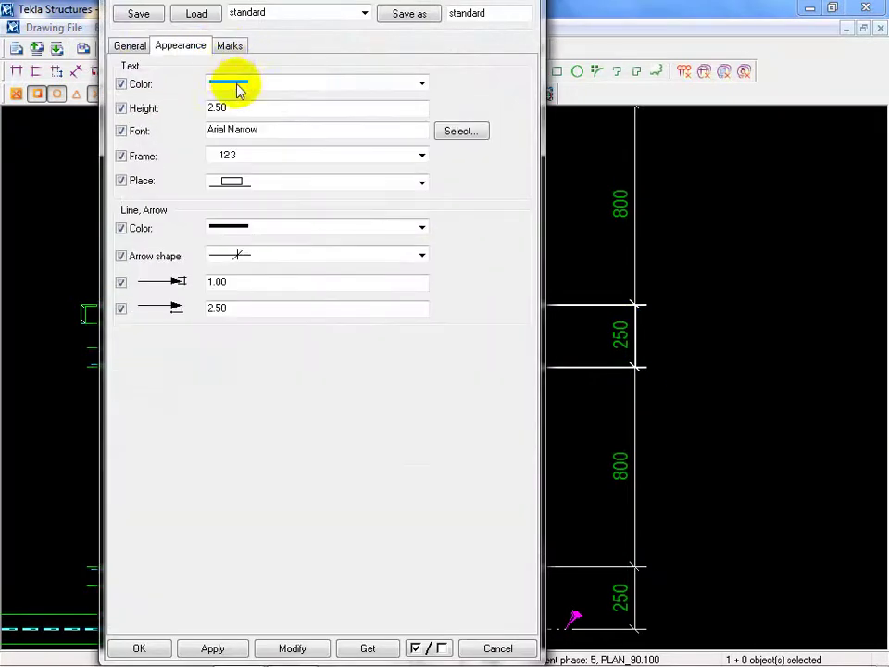
{"action": "left_click", "coordinate": [239, 85]}
{"action": "left_click", "coordinate": [238, 127]}
{"action": "left_click", "coordinate": [292, 648]}
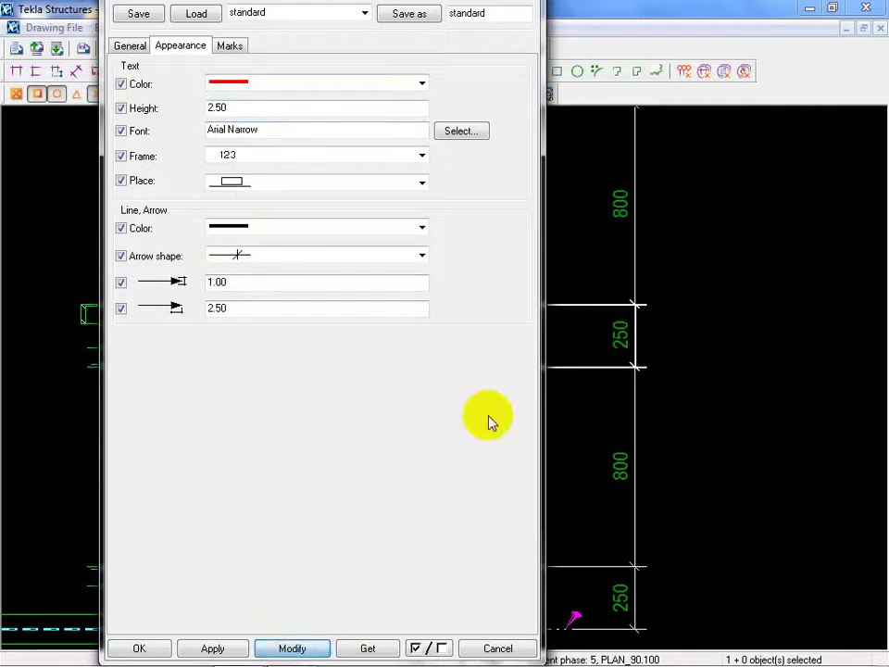
{"action": "left_click", "coordinate": [624, 338]}
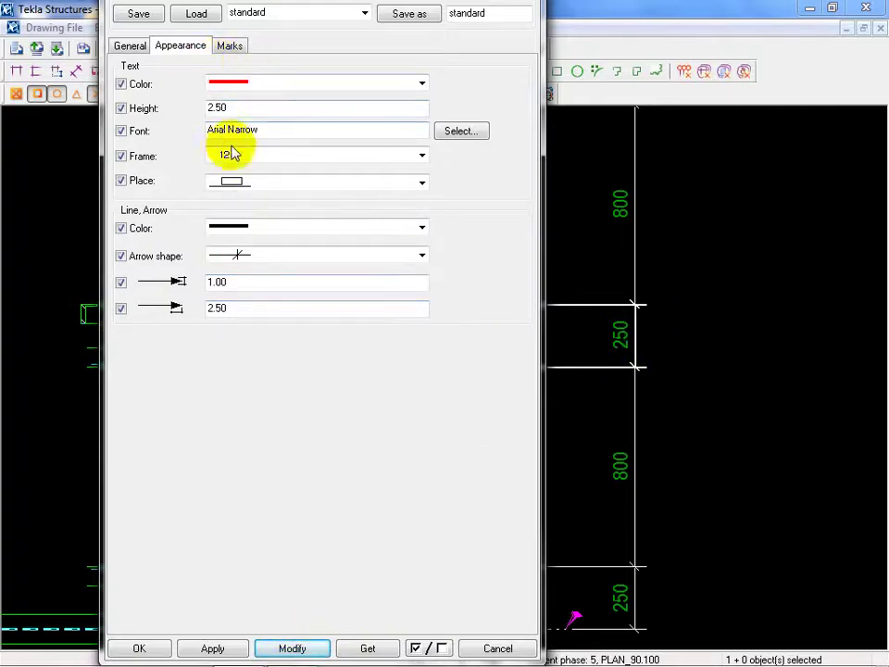
{"action": "left_click", "coordinate": [134, 46]}
{"action": "left_click", "coordinate": [198, 48]}
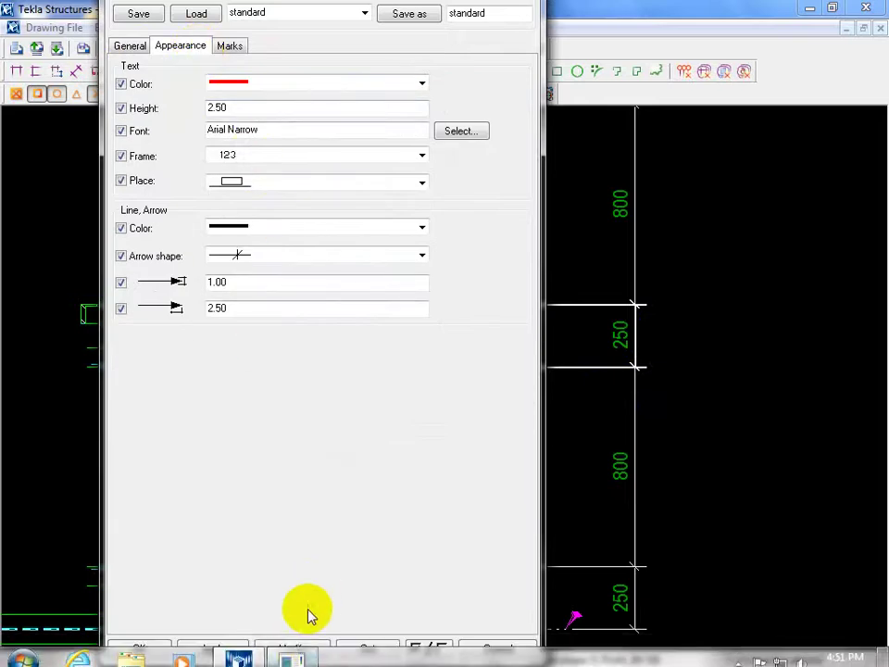
{"action": "left_click", "coordinate": [135, 643]}
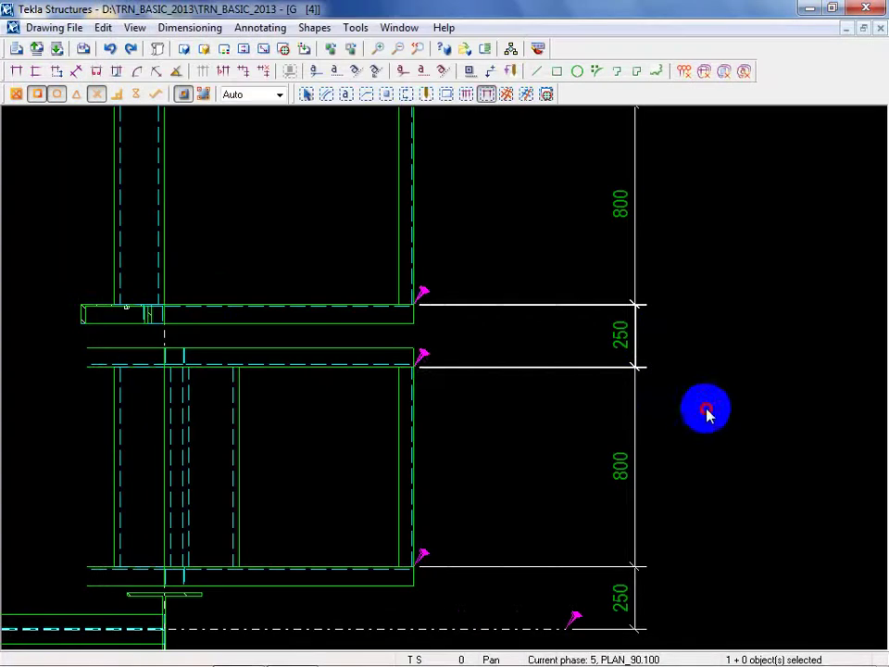
{"action": "left_click", "coordinate": [706, 414]}
Move the upper 250 dimension off the chain toward the platform beams and set its arrow shape to the filled arrow.
{"action": "left_click", "coordinate": [612, 345]}
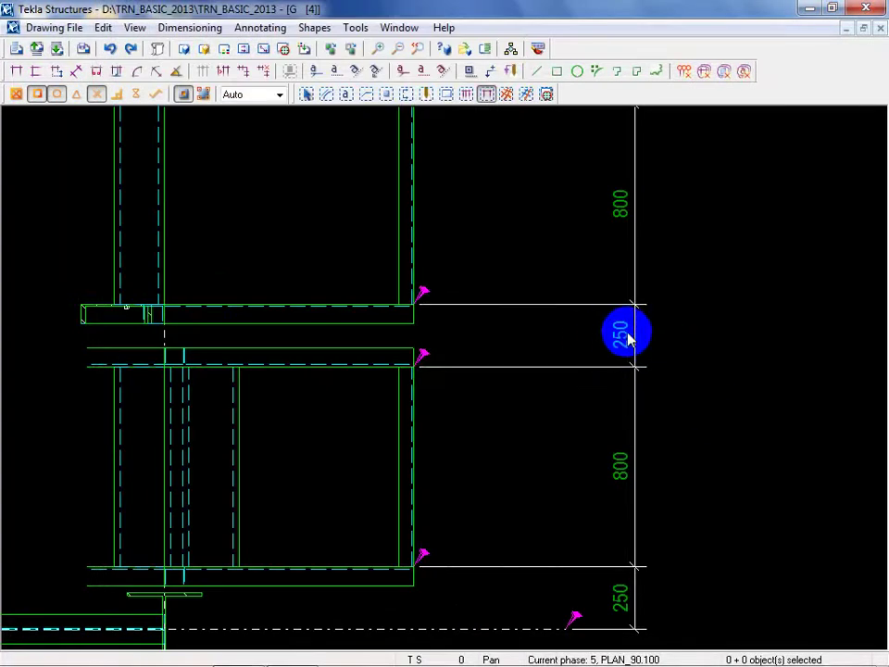
{"action": "left_click_drag", "start_coordinate": [624, 345], "coordinate": [704, 352]}
{"action": "left_click_drag", "start_coordinate": [608, 358], "coordinate": [619, 352]}
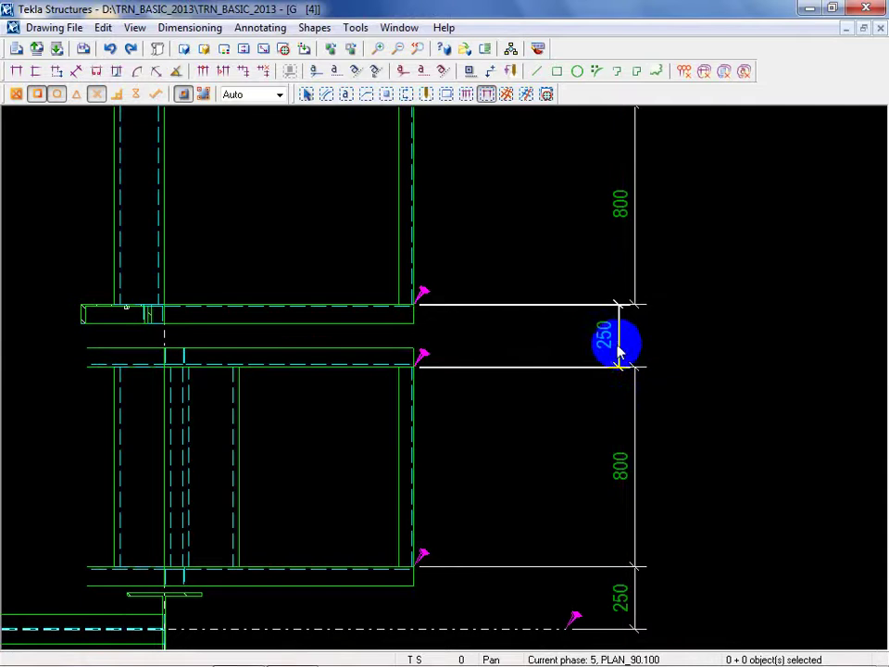
{"action": "double_click", "coordinate": [575, 347]}
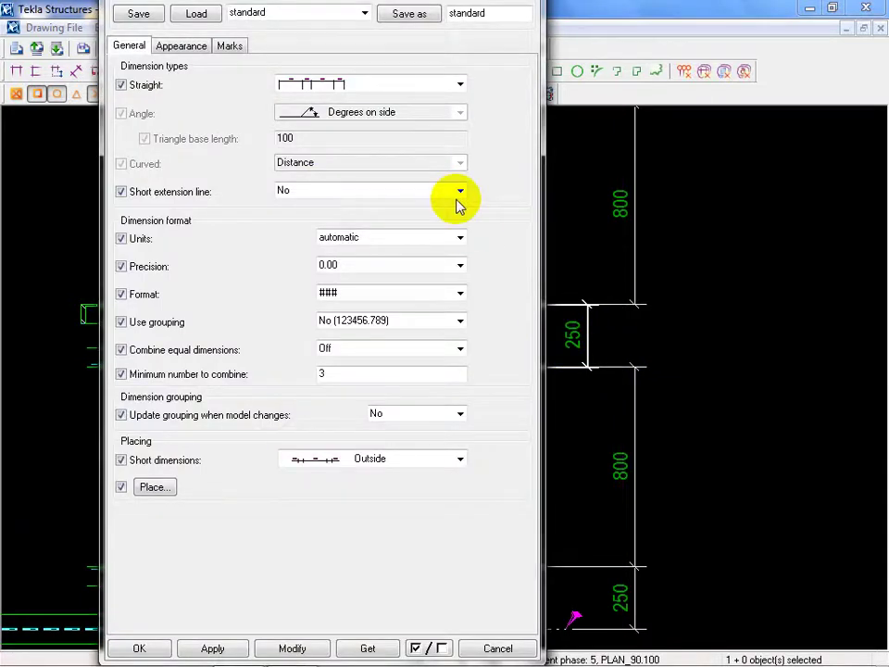
{"action": "left_click", "coordinate": [227, 46]}
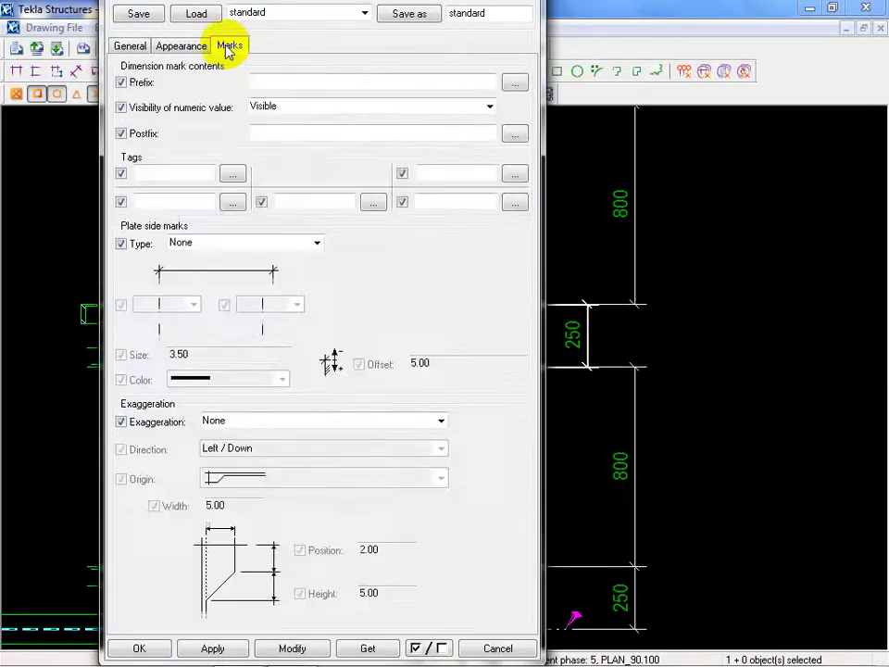
{"action": "left_click", "coordinate": [180, 48]}
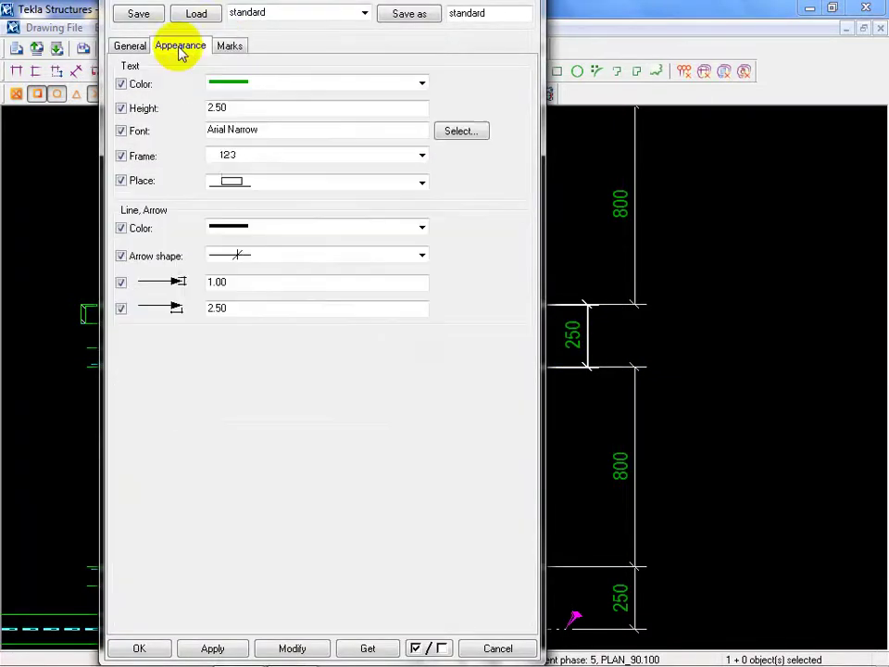
{"action": "left_click", "coordinate": [254, 254]}
{"action": "left_click", "coordinate": [248, 271]}
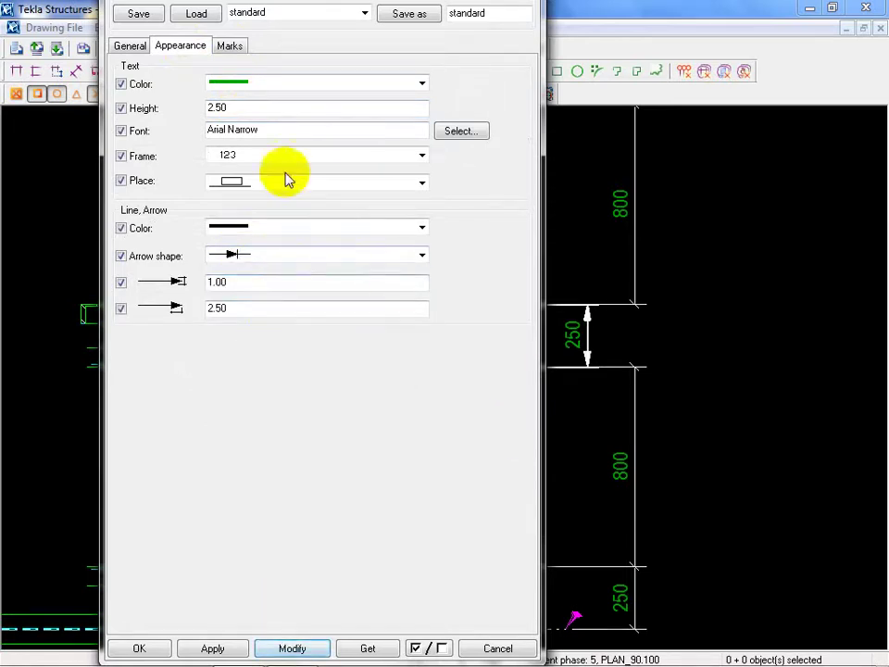
Set the text color of the upper 250 dimension to red and close its dimension properties.
{"action": "left_click", "coordinate": [235, 83]}
{"action": "left_click", "coordinate": [238, 125]}
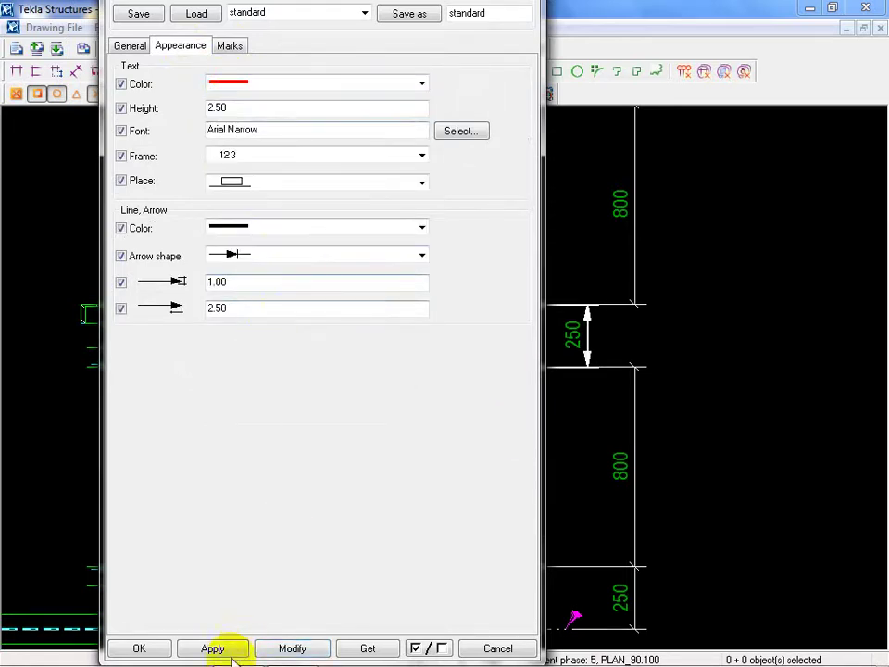
{"action": "left_click", "coordinate": [289, 650]}
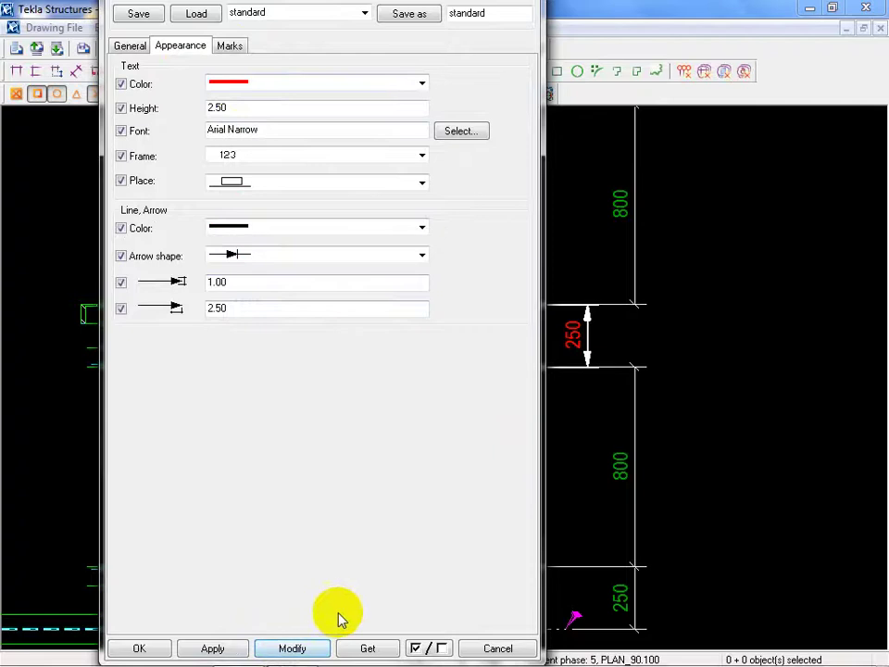
{"action": "left_click", "coordinate": [491, 648]}
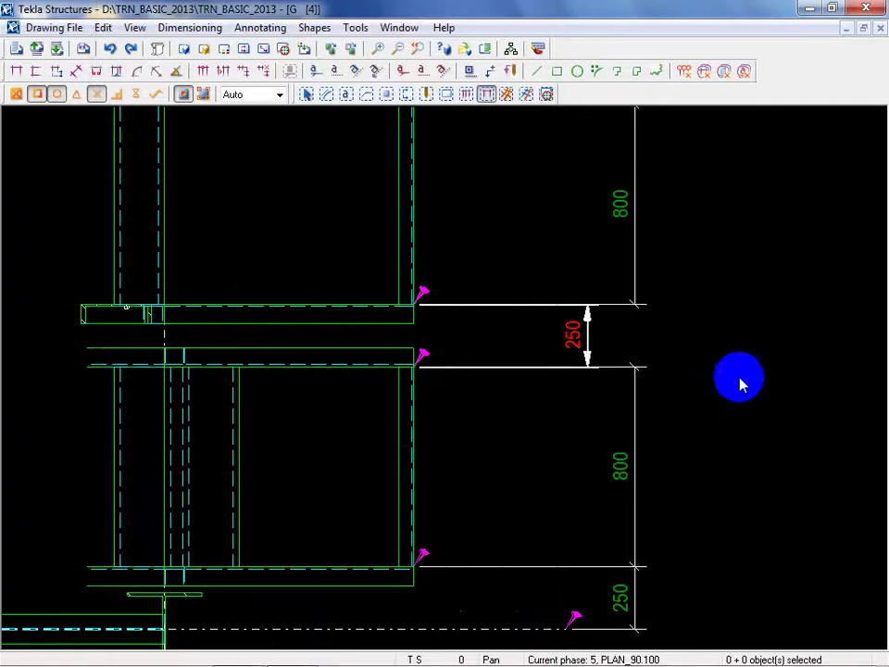
Move the red 250 dimension back in line with the adjoining 800 dimensions.
{"action": "left_click_drag", "start_coordinate": [587, 348], "coordinate": [634, 350]}
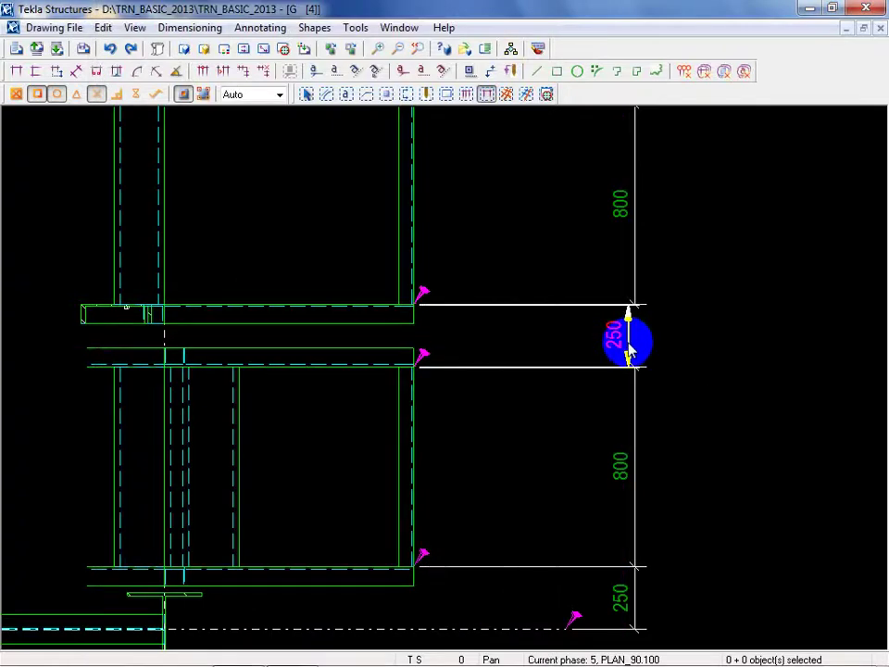
{"action": "scroll", "coordinate": [647, 343], "scroll_direction": "up", "scroll_amount": 4}
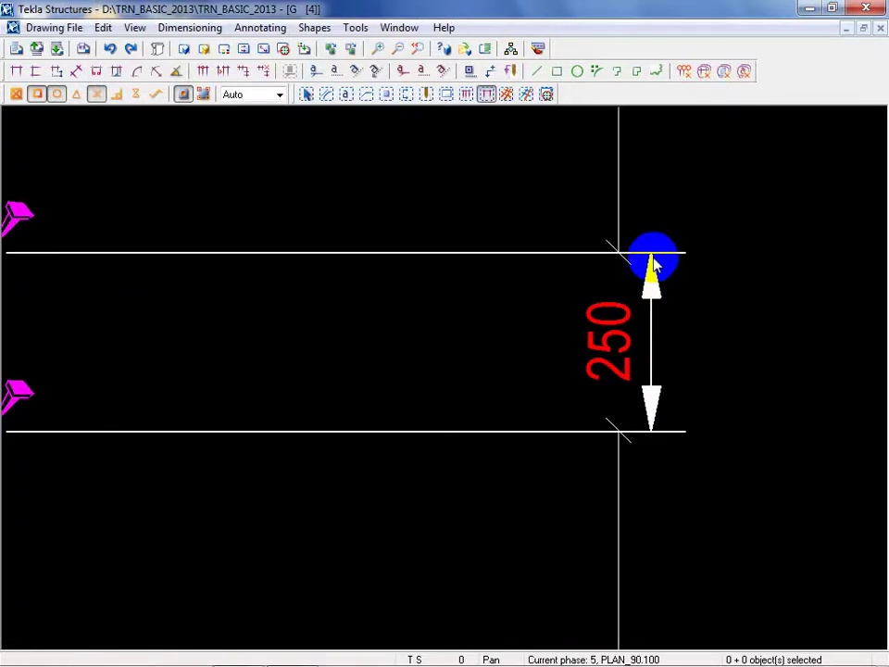
{"action": "left_click_drag", "start_coordinate": [617, 266], "coordinate": [620, 277]}
{"action": "scroll", "coordinate": [423, 295], "scroll_direction": "down", "scroll_amount": 4}
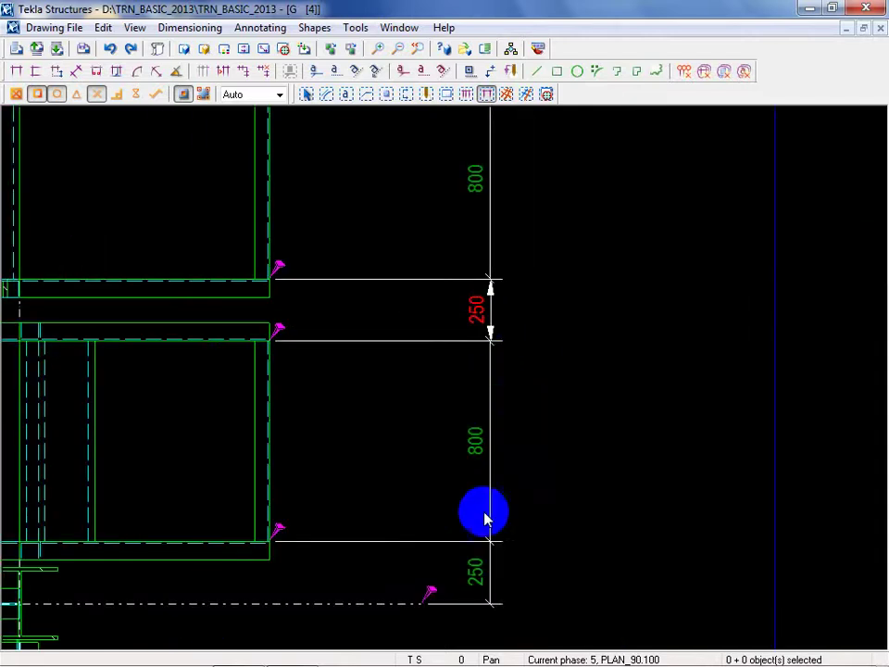
Examine how closely the red 250 dimension's arrowhead lines up with the adjoining 800 dimension line in Detail A.
{"action": "left_click", "coordinate": [596, 536]}
{"action": "scroll", "coordinate": [530, 472], "scroll_direction": "down", "scroll_amount": 3}
{"action": "scroll", "coordinate": [486, 471], "scroll_direction": "down", "scroll_amount": 1}
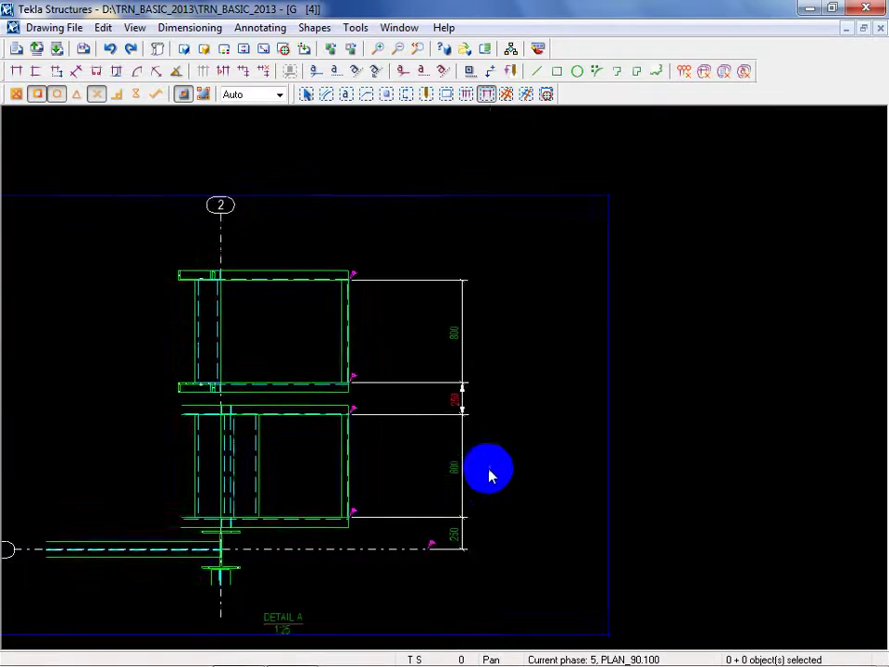
{"action": "scroll", "coordinate": [468, 389], "scroll_direction": "up", "scroll_amount": 4}
{"action": "scroll", "coordinate": [491, 301], "scroll_direction": "down", "scroll_amount": 2}
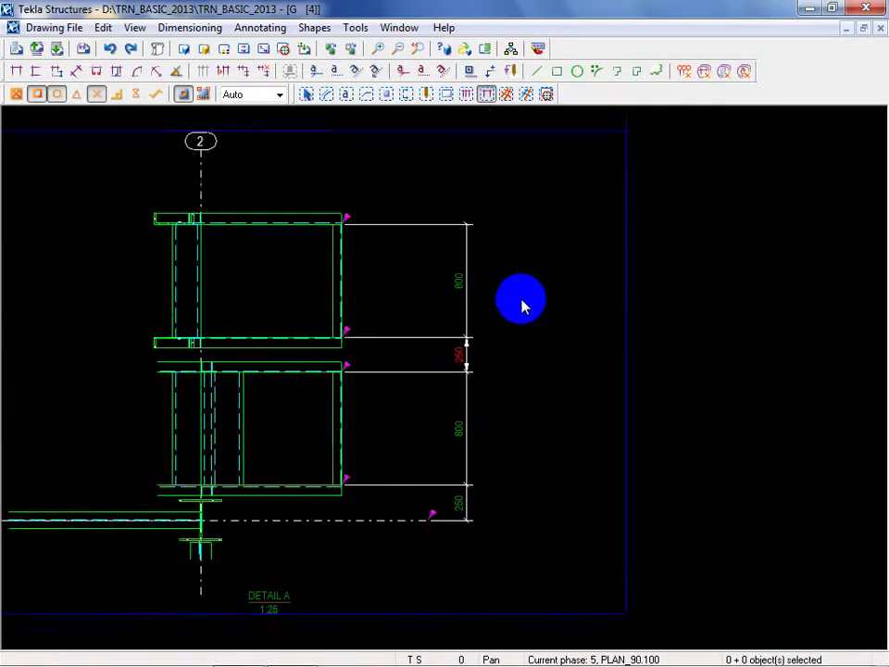
{"action": "mouse_move", "coordinate": [522, 302]}
{"action": "middle_mouse_down"}
{"action": "mouse_move", "coordinate": [592, 322]}
{"action": "mouse_move", "coordinate": [553, 395]}
{"action": "middle_mouse_up"}
{"action": "scroll", "coordinate": [544, 362], "scroll_direction": "up", "scroll_amount": 3}
{"action": "scroll", "coordinate": [544, 357], "scroll_direction": "up", "scroll_amount": 8}
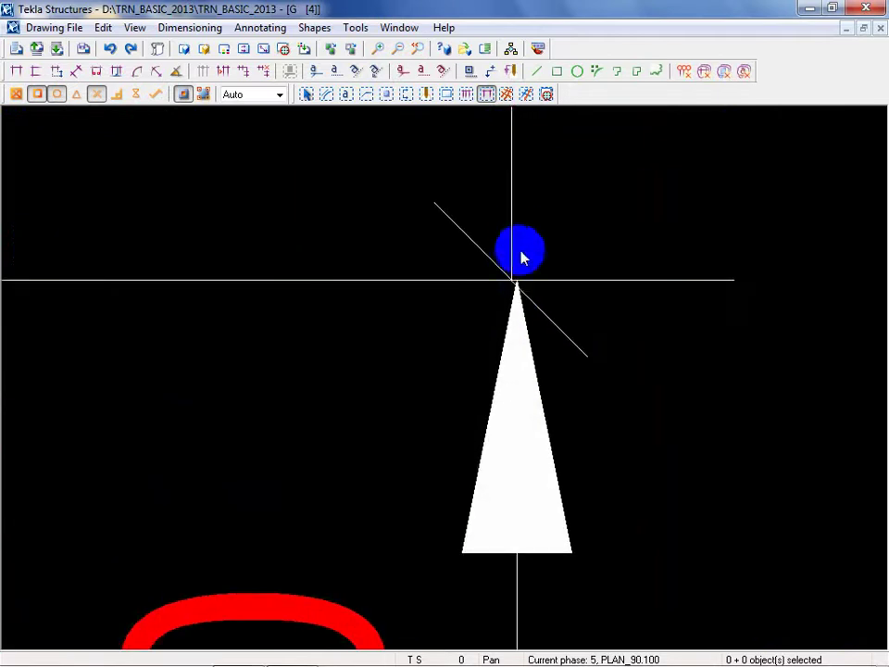
{"action": "scroll", "coordinate": [518, 287], "scroll_direction": "up", "scroll_amount": 3}
{"action": "left_click", "coordinate": [520, 303]}
{"action": "scroll", "coordinate": [522, 305], "scroll_direction": "down", "scroll_amount": 4}
{"action": "scroll", "coordinate": [523, 306], "scroll_direction": "down", "scroll_amount": 2}
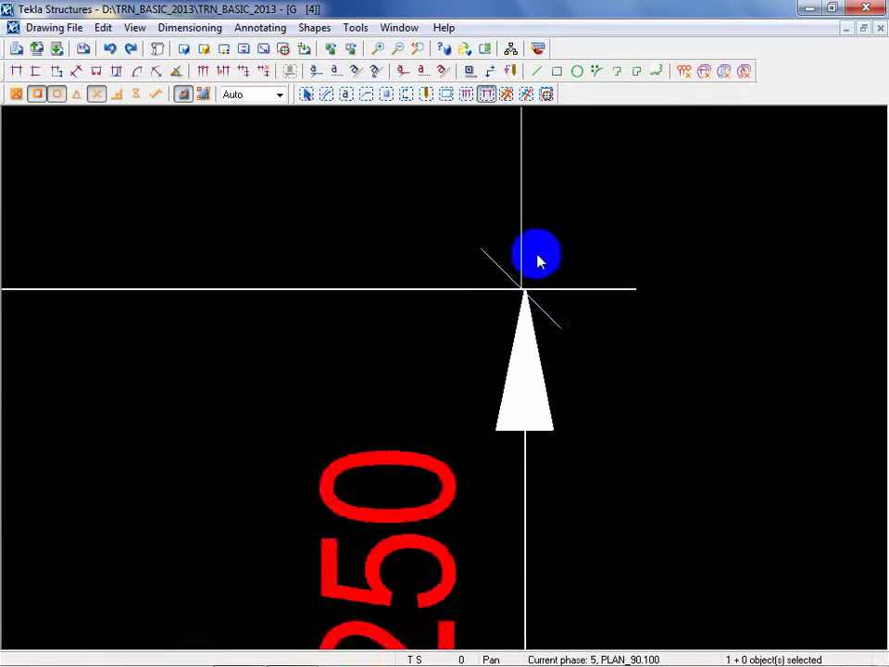
{"action": "scroll", "coordinate": [454, 283], "scroll_direction": "down", "scroll_amount": 5}
{"action": "left_click", "coordinate": [502, 337]}
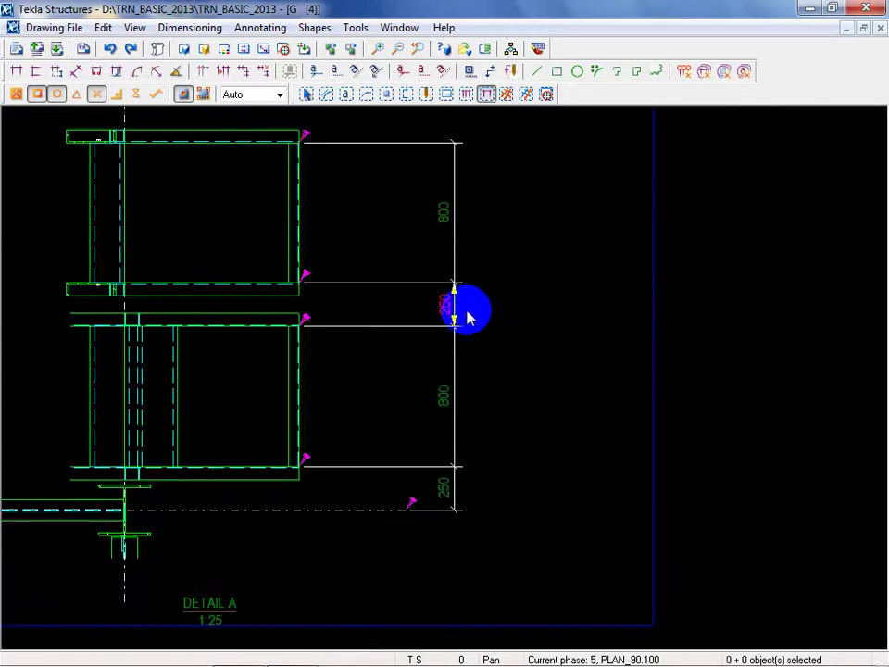
Combine the two 800 and two 250 vertical dimensions of Detail A into one dimension line.
{"action": "right_click", "coordinate": [448, 253]}
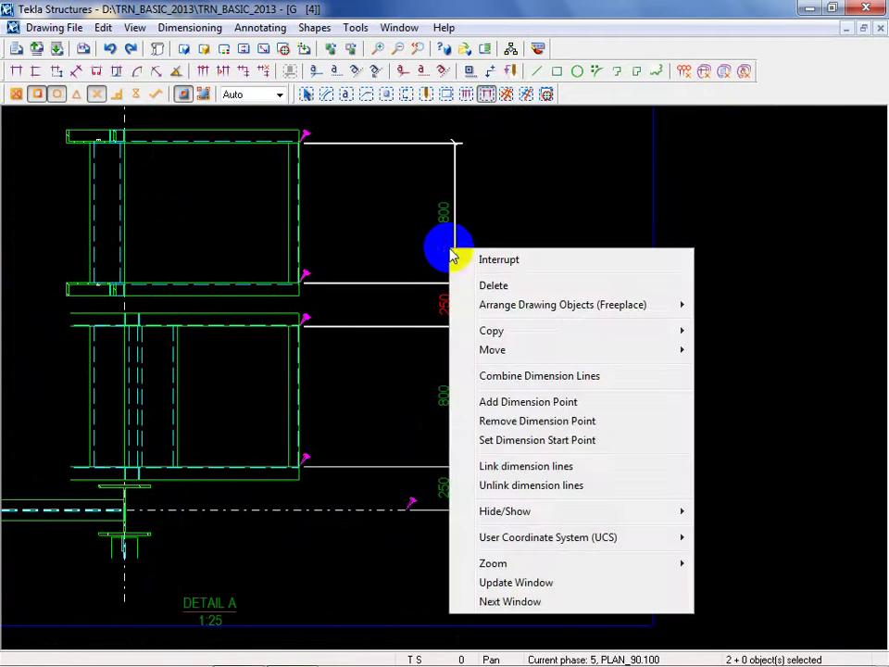
{"action": "left_click", "coordinate": [494, 246]}
{"action": "left_click_drag", "start_coordinate": [510, 219], "coordinate": [389, 555]}
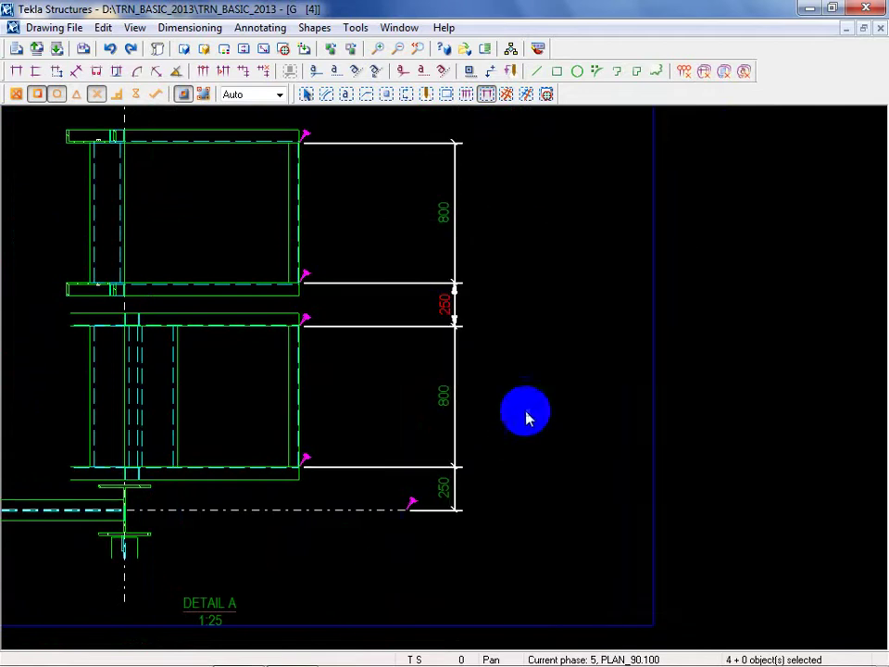
{"action": "right_click", "coordinate": [519, 404]}
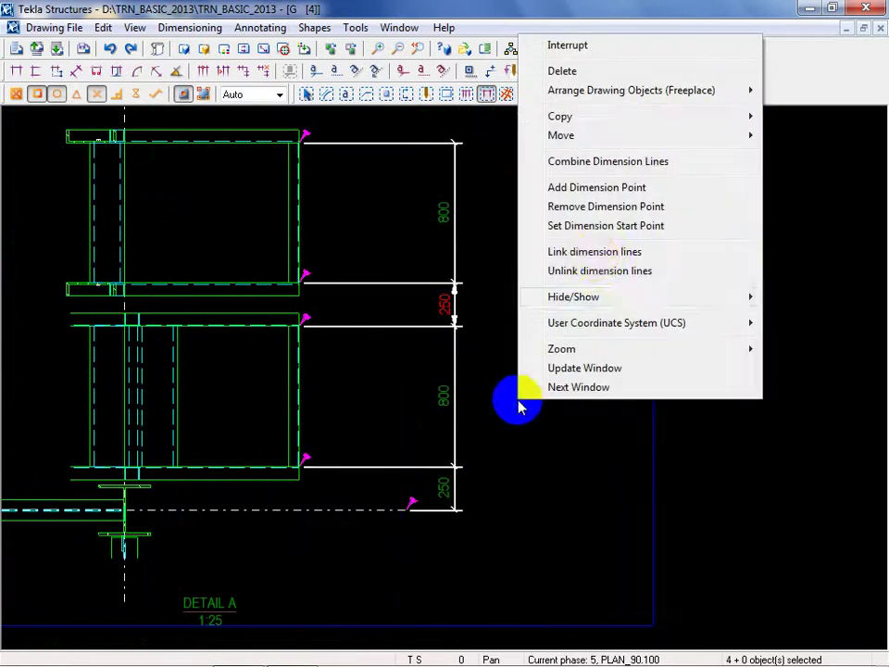
{"action": "left_click", "coordinate": [600, 163]}
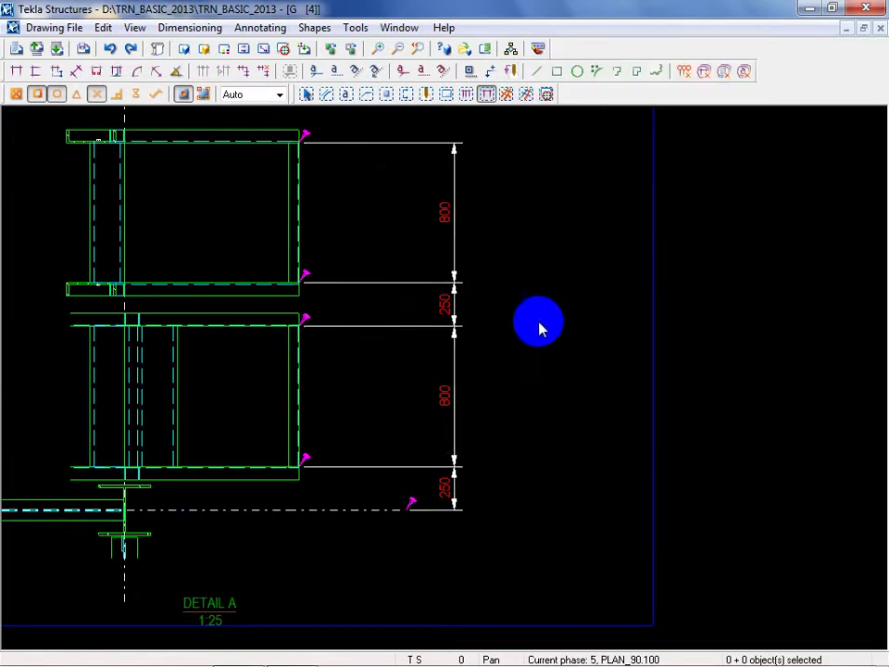
Undo the combining of Detail A's vertical dimension lines.
{"action": "scroll", "coordinate": [527, 322], "scroll_direction": "up", "scroll_amount": 2}
{"action": "left_click", "coordinate": [110, 49]}
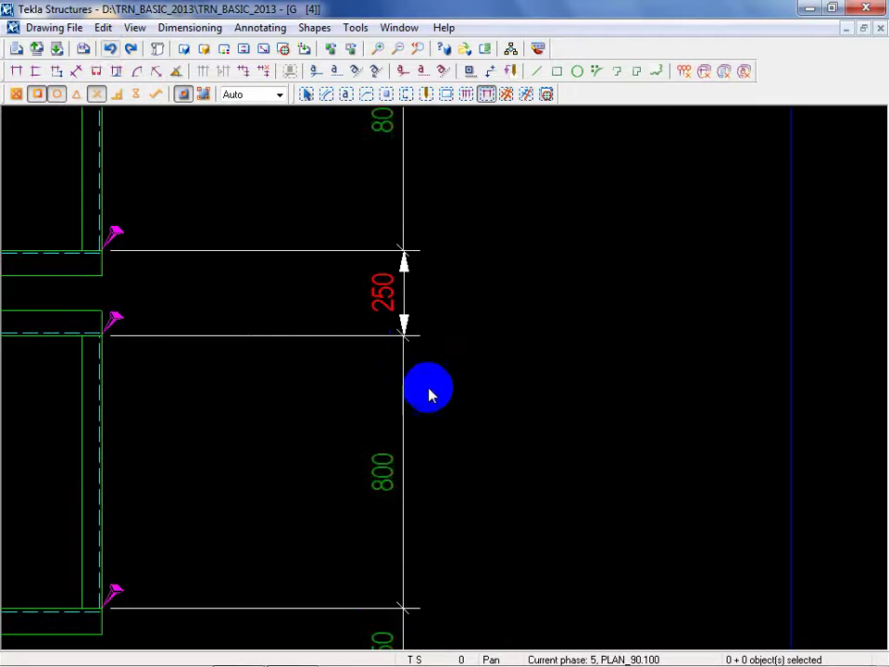
{"action": "scroll", "coordinate": [429, 393], "scroll_direction": "down", "scroll_amount": 5}
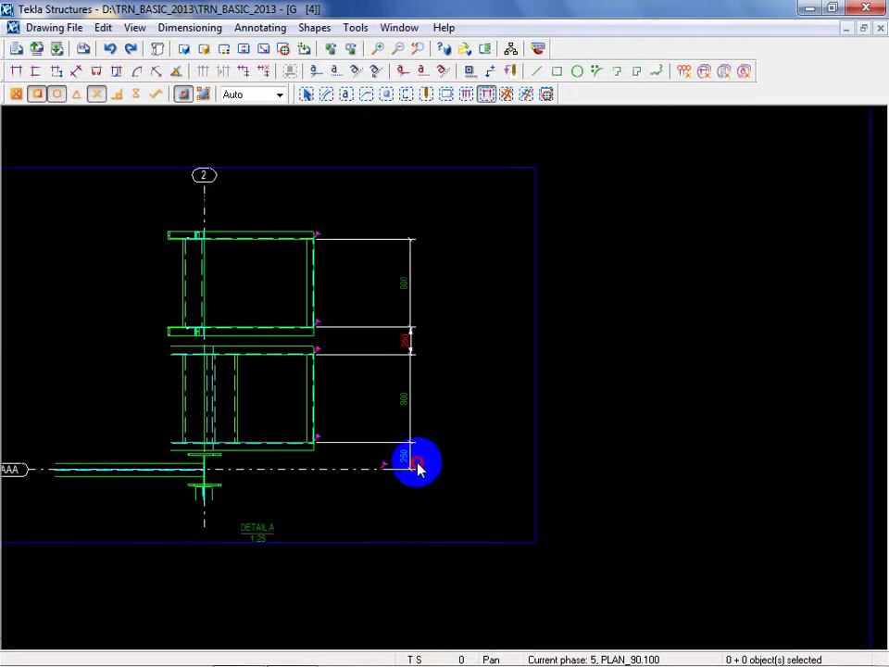
{"action": "left_click", "coordinate": [419, 469]}
{"action": "scroll", "coordinate": [435, 393], "scroll_direction": "up", "scroll_amount": 3}
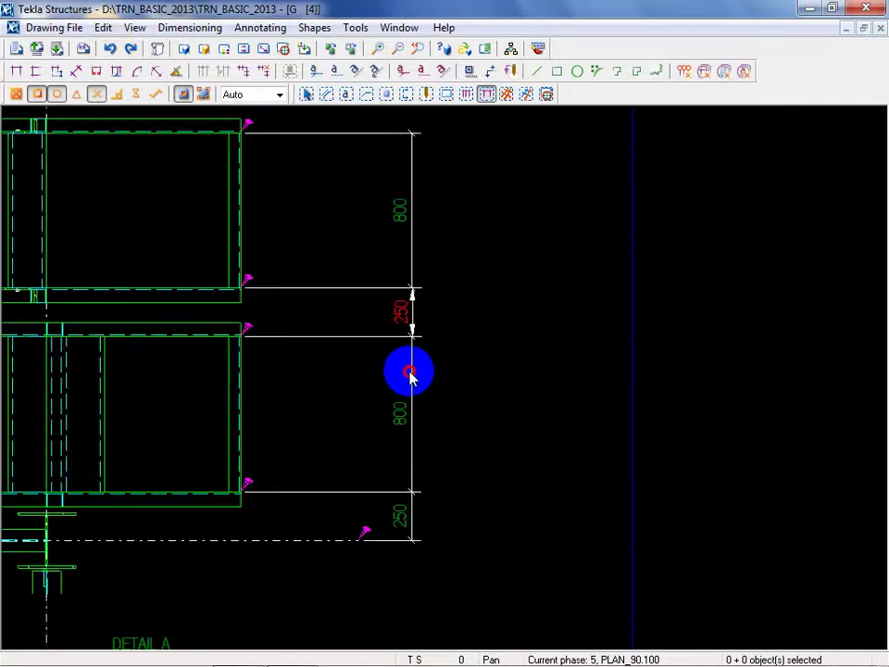
Select all four dimensions of the vertical chain again and combine their dimension lines.
{"action": "right_click", "coordinate": [417, 320]}
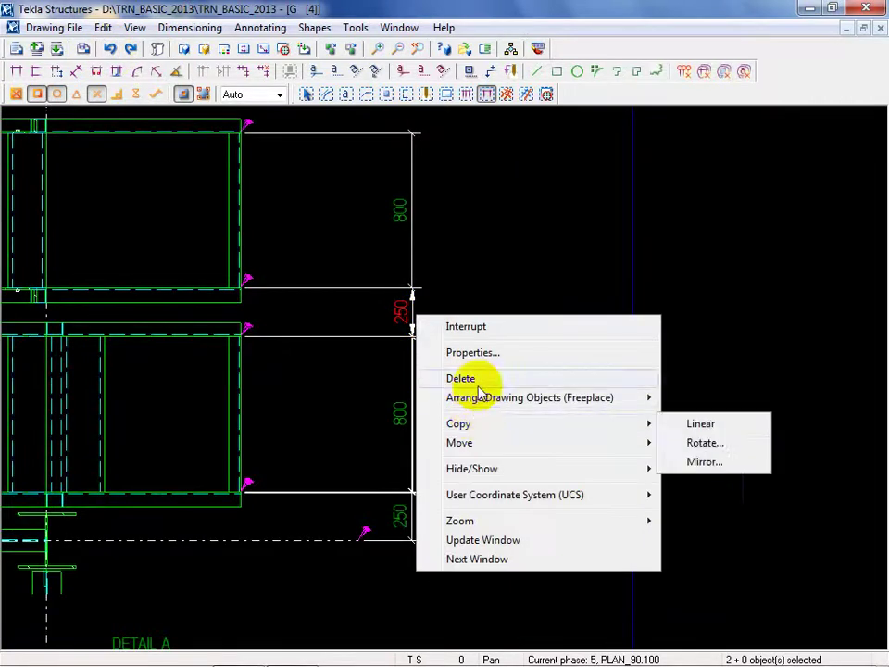
{"action": "key", "text": "Escape"}
{"action": "left_click_drag", "start_coordinate": [468, 561], "coordinate": [404, 281]}
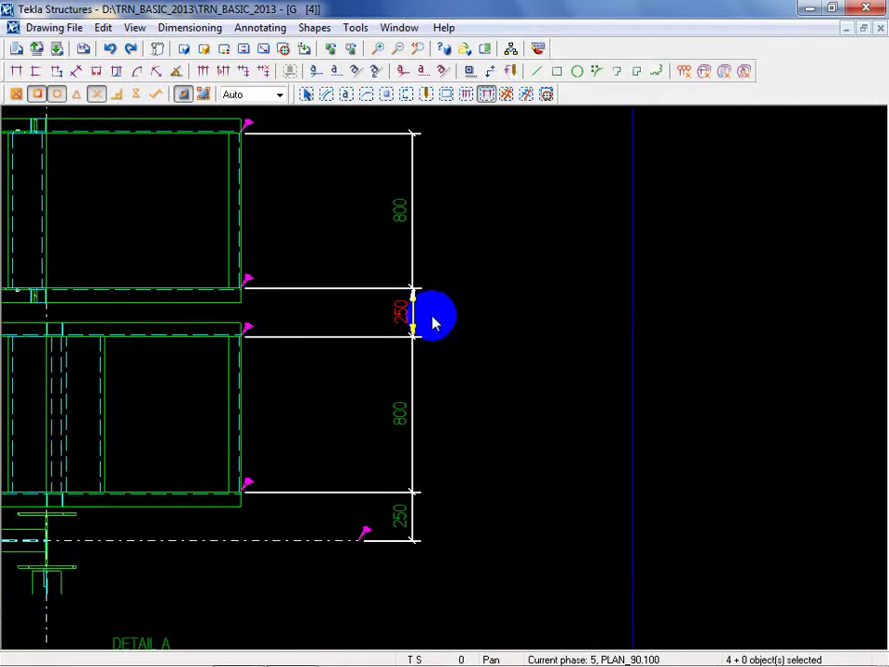
{"action": "right_click", "coordinate": [432, 318]}
{"action": "left_click", "coordinate": [521, 437]}
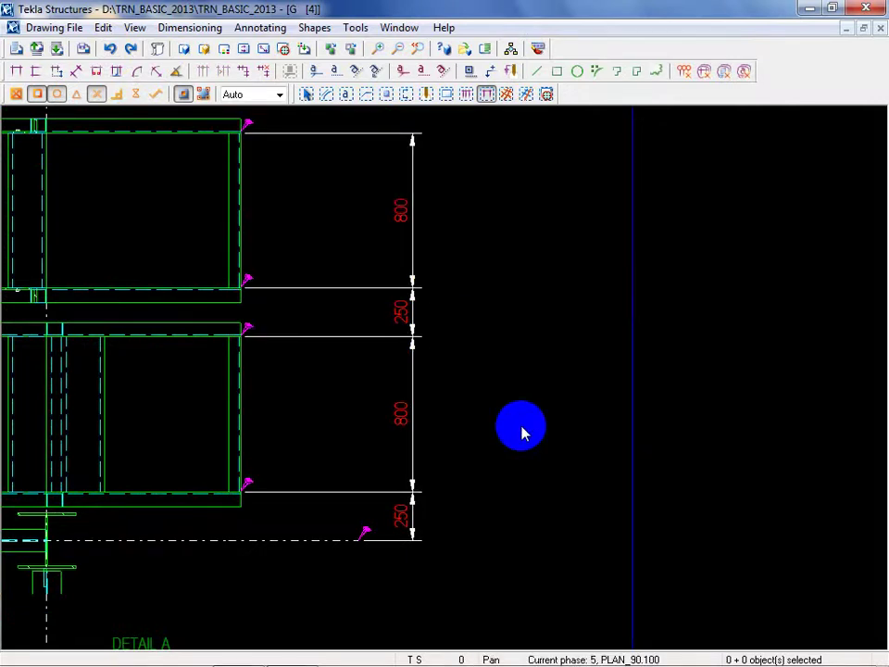
Inspect the arrowheads at the upper 250 dimension and undo the second combining of the chain.
{"action": "scroll", "coordinate": [376, 353], "scroll_direction": "up", "scroll_amount": 2}
{"action": "scroll", "coordinate": [510, 353], "scroll_direction": "up", "scroll_amount": 1}
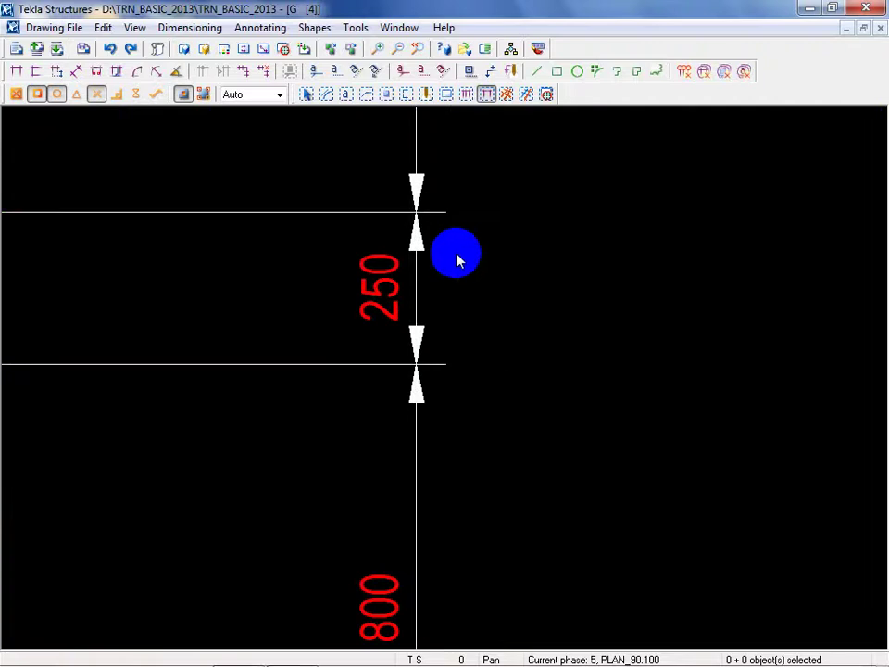
{"action": "left_click", "coordinate": [109, 49]}
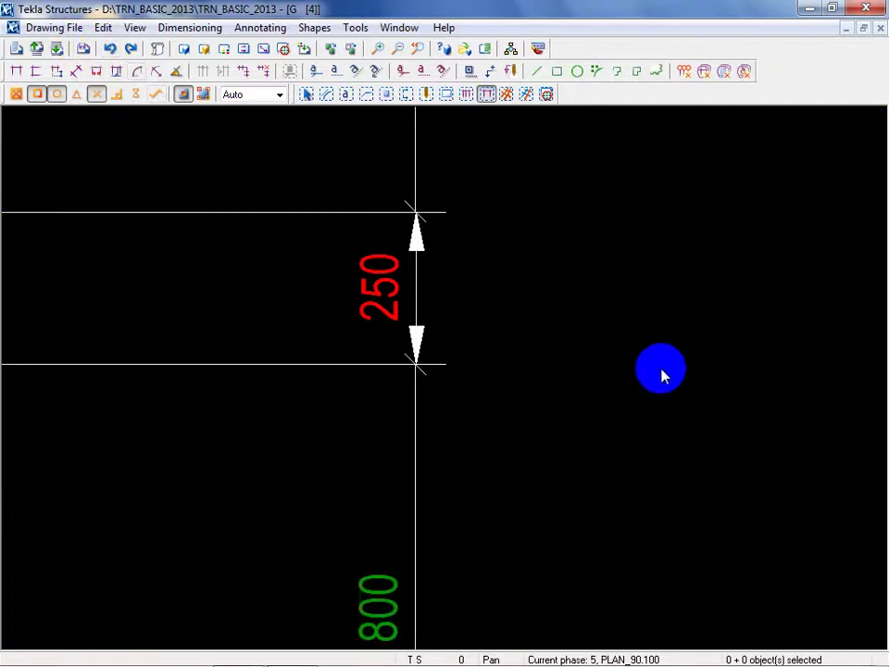
{"action": "scroll", "coordinate": [574, 336], "scroll_direction": "down", "scroll_amount": 5}
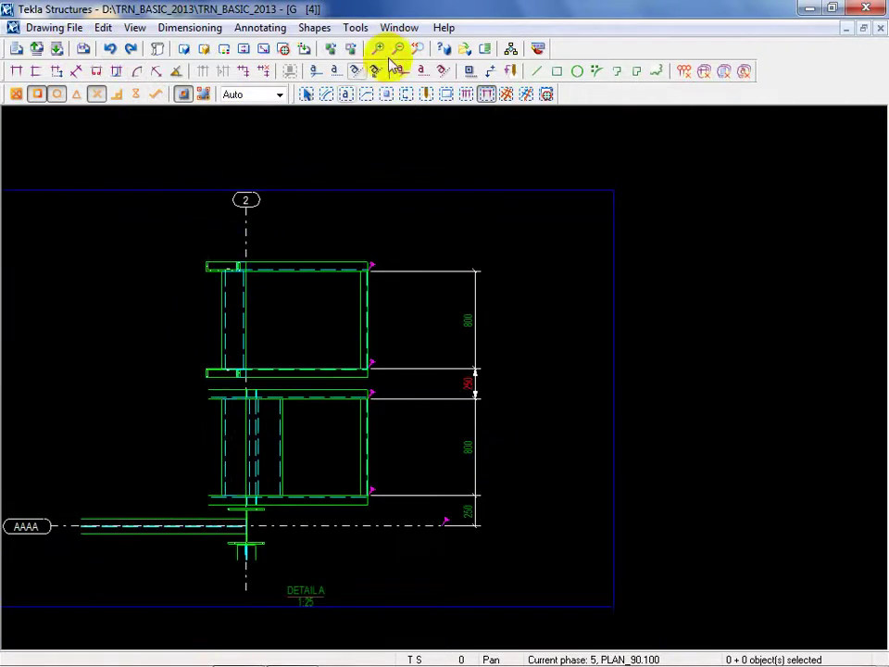
Draw a vertical line just outside the dimension chain in Detail A, using any-position snapping, spanning beyond both chain ends.
{"action": "left_click", "coordinate": [537, 73]}
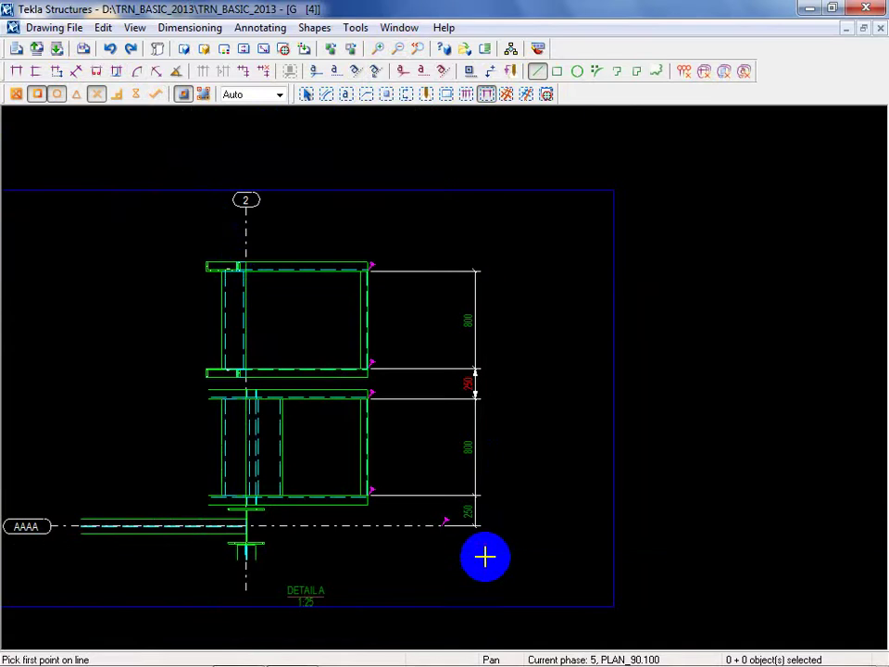
{"action": "left_click", "coordinate": [154, 93]}
{"action": "left_click", "coordinate": [485, 567]}
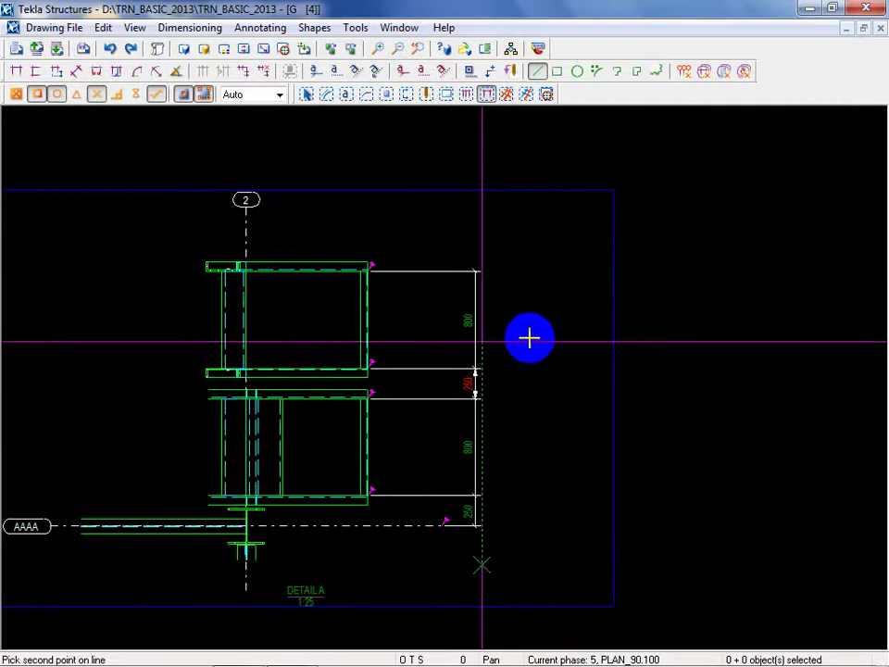
{"action": "left_click", "coordinate": [514, 240]}
{"action": "right_click", "coordinate": [531, 296]}
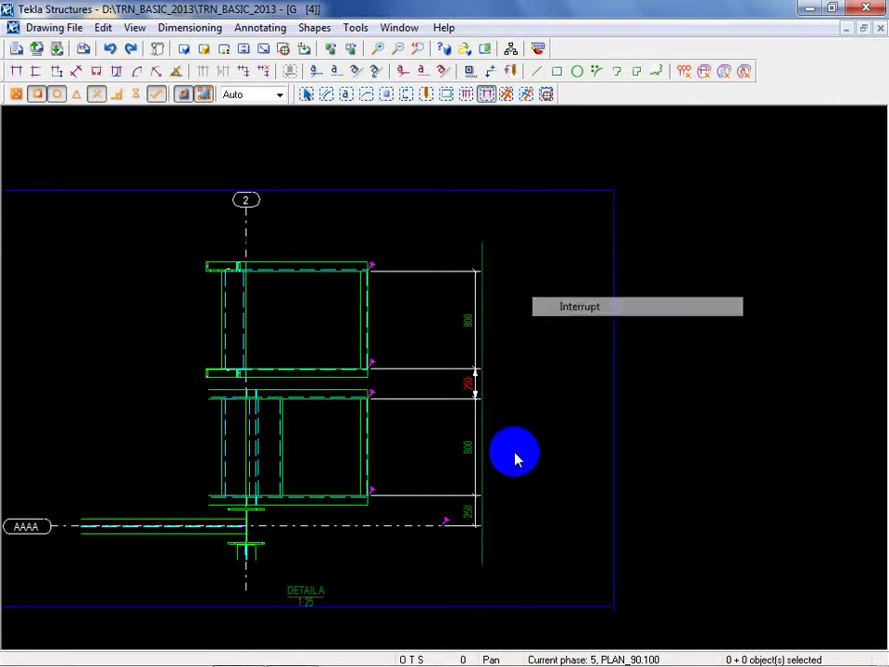
Turn on selection of all drawing objects instead of single dimensions only.
{"action": "scroll", "coordinate": [516, 458], "scroll_direction": "up", "scroll_amount": 2}
{"action": "left_click", "coordinate": [453, 442]}
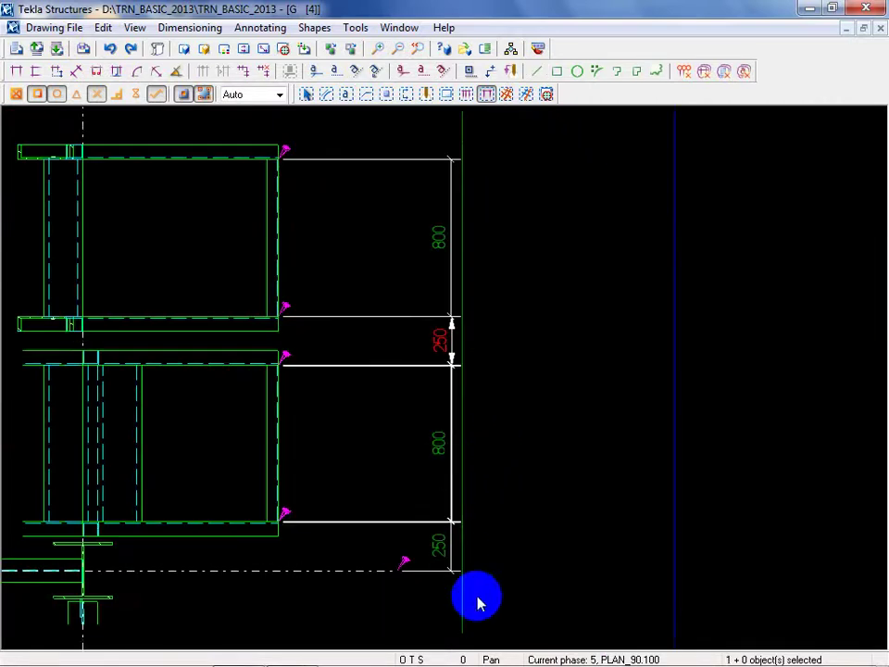
{"action": "left_click", "coordinate": [305, 93]}
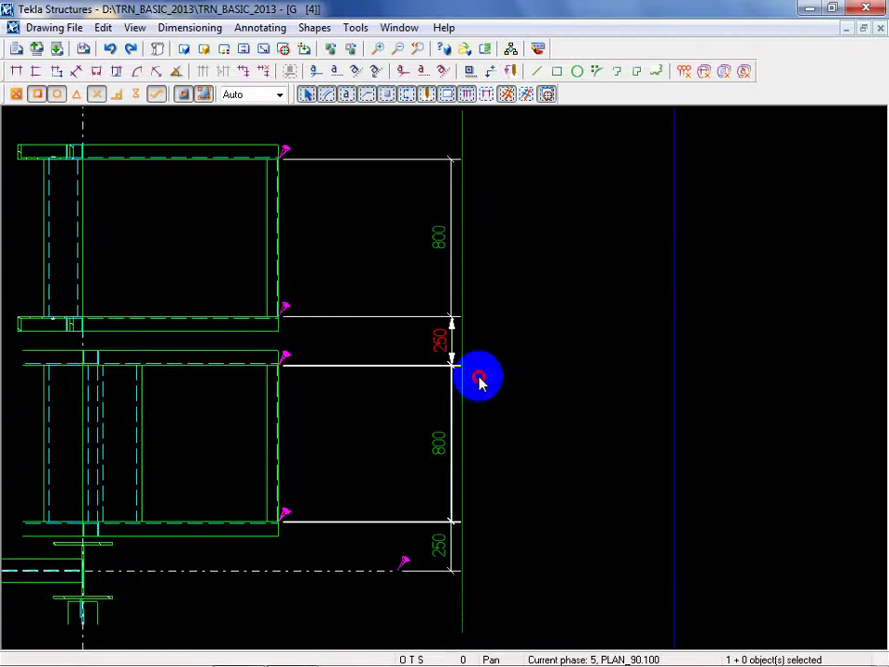
Try to move the lower 250 dimension onto the drawn vertical line.
{"action": "scroll", "coordinate": [460, 552], "scroll_direction": "up", "scroll_amount": 3}
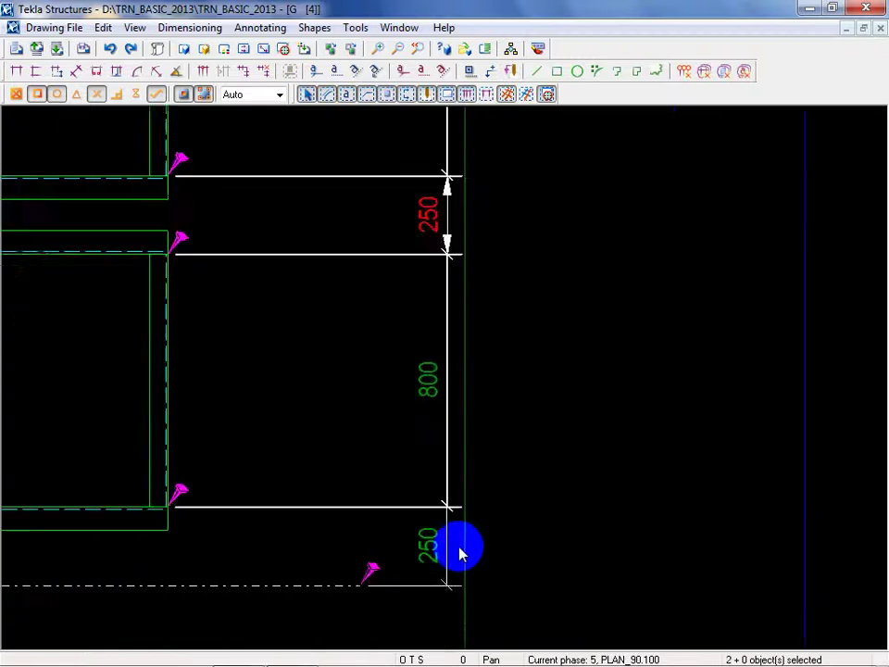
{"action": "left_click", "coordinate": [454, 540]}
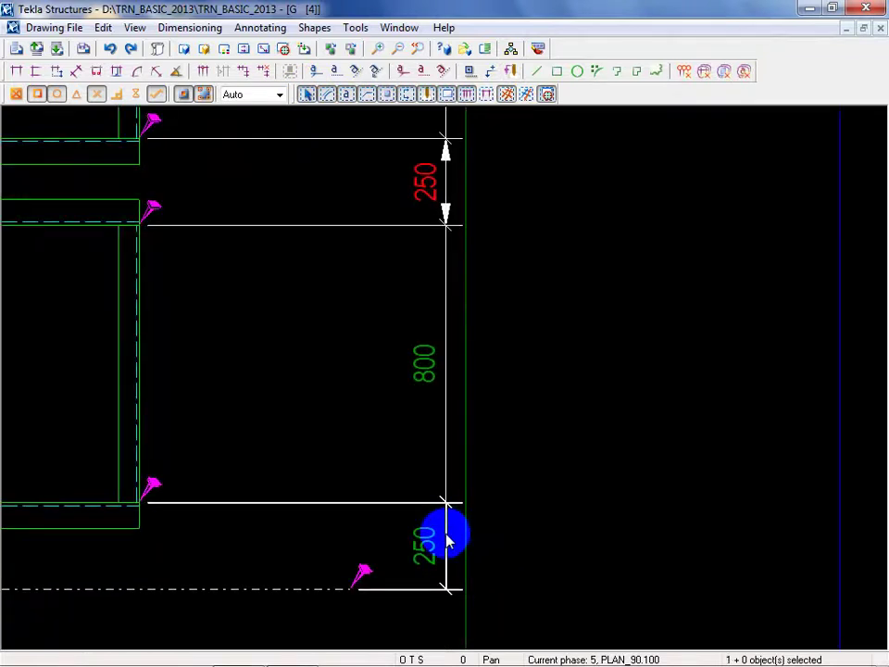
{"action": "scroll", "coordinate": [448, 540], "scroll_direction": "up", "scroll_amount": 2}
{"action": "left_click", "coordinate": [469, 532]}
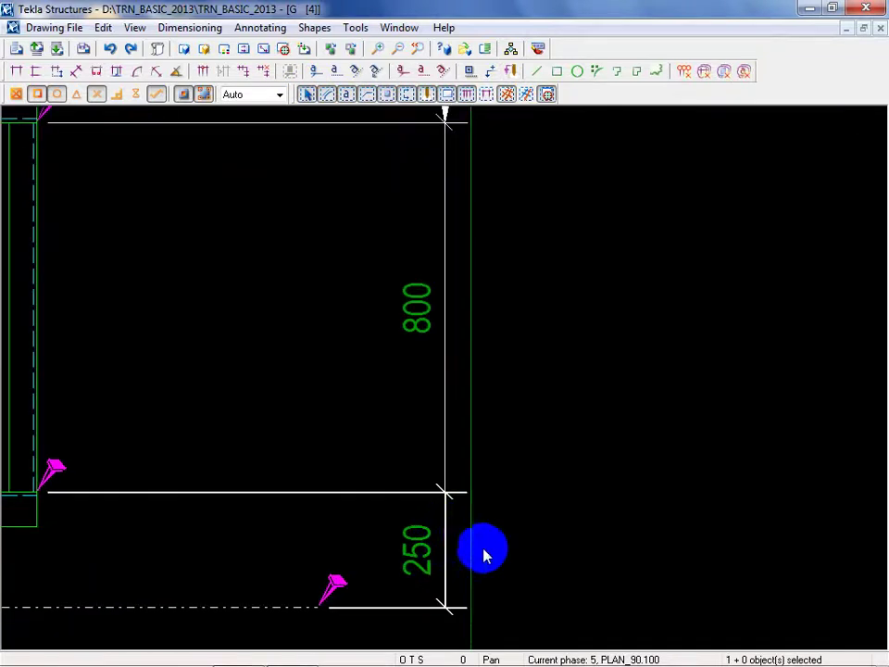
{"action": "left_click", "coordinate": [561, 557]}
{"action": "left_click", "coordinate": [473, 561]}
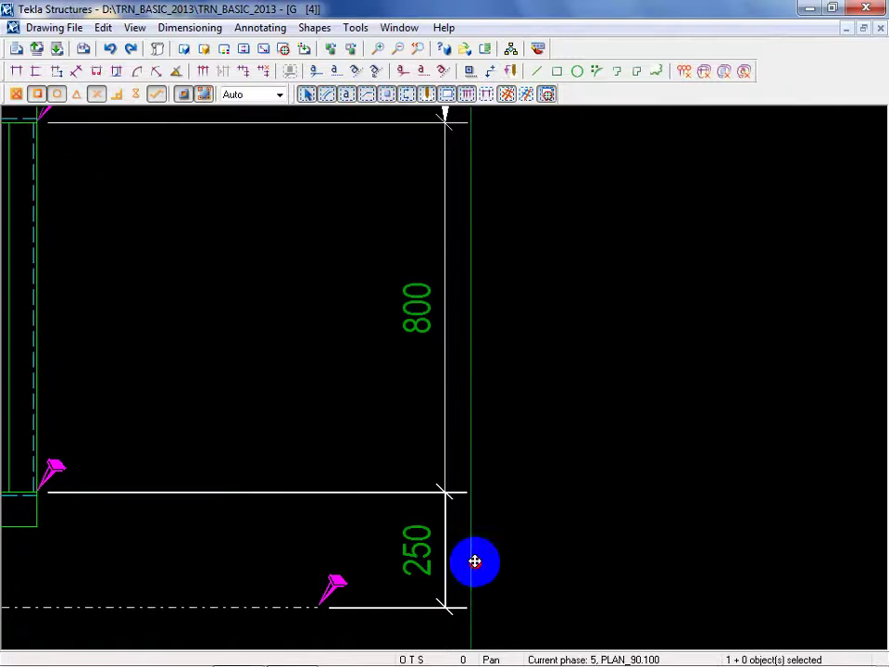
{"action": "left_click", "coordinate": [536, 566]}
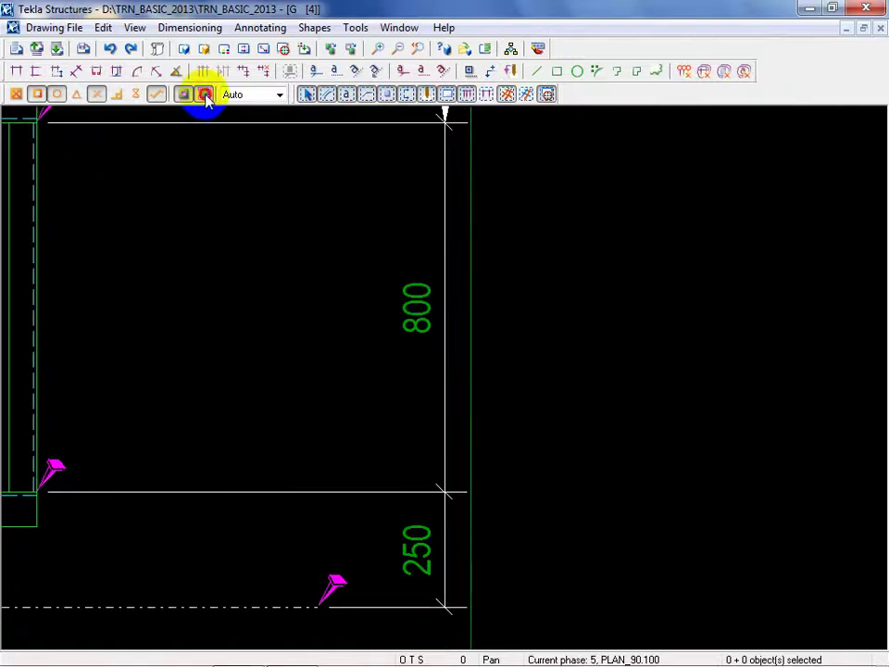
Switch snapping from any position to points and midpoints and try moving the lower 250 dimension again.
{"action": "left_click", "coordinate": [158, 94]}
{"action": "left_click", "coordinate": [59, 94]}
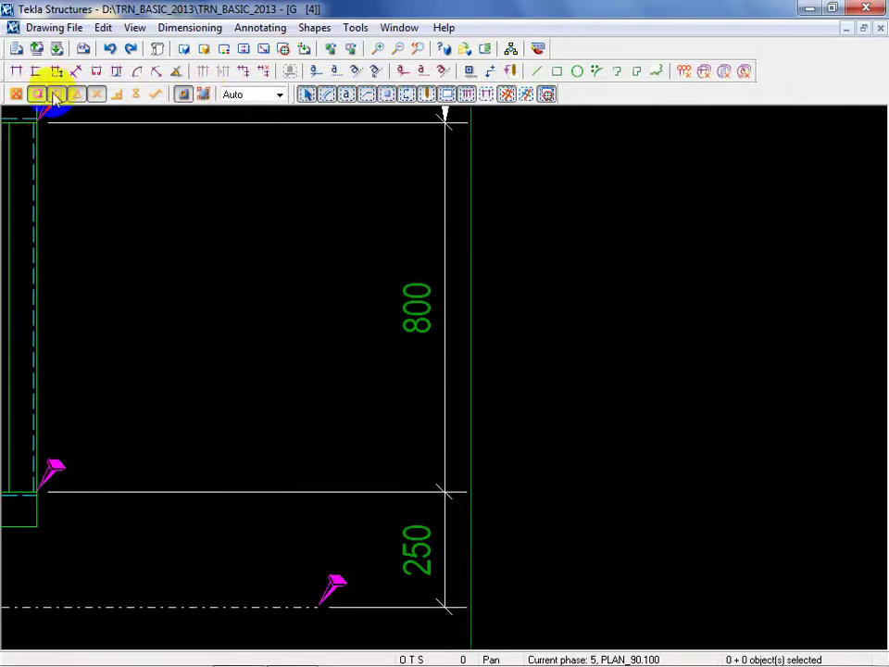
{"action": "left_click", "coordinate": [452, 555]}
{"action": "scroll", "coordinate": [461, 490], "scroll_direction": "down", "scroll_amount": 5}
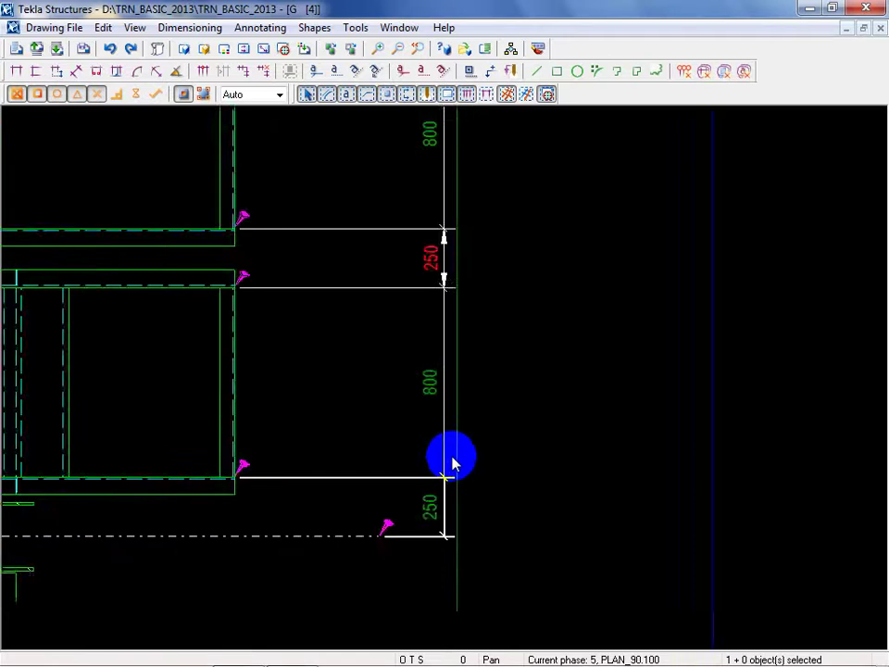
{"action": "left_click", "coordinate": [522, 472]}
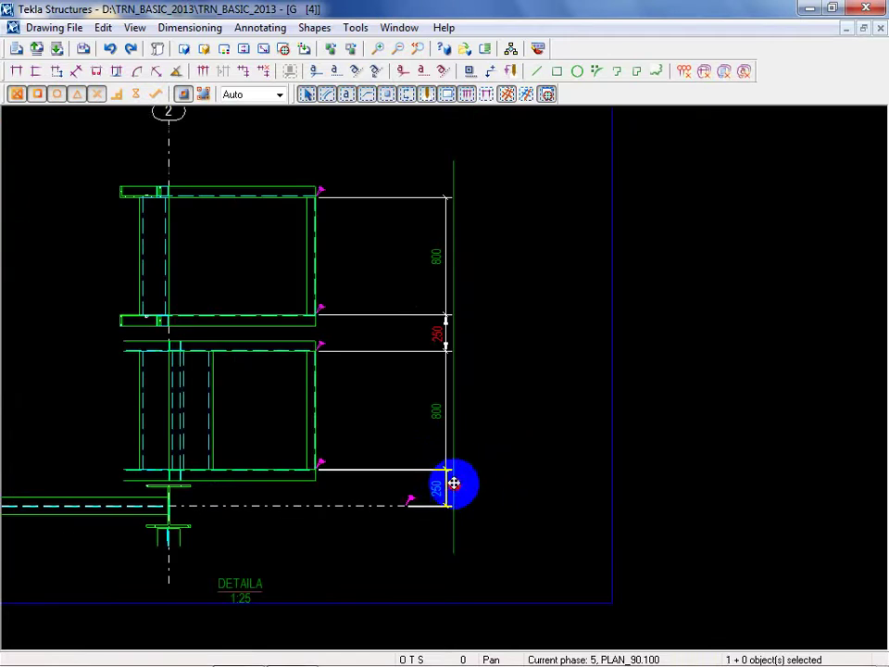
Widen Detail A's view boundary so that it extends well beyond the drawn vertical line.
{"action": "scroll", "coordinate": [469, 492], "scroll_direction": "up", "scroll_amount": 3}
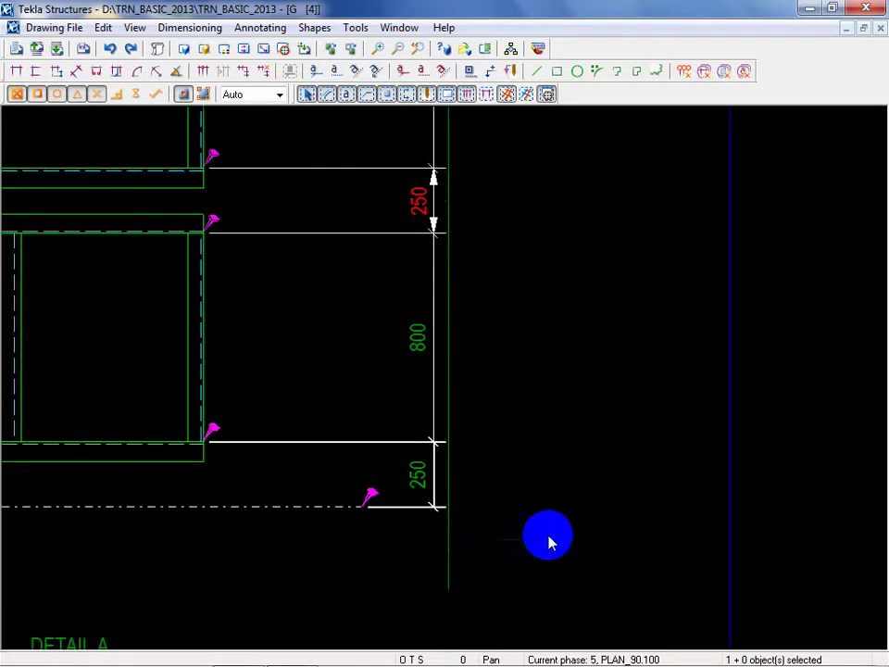
{"action": "scroll", "coordinate": [549, 542], "scroll_direction": "down", "scroll_amount": 3}
{"action": "left_click", "coordinate": [542, 587]}
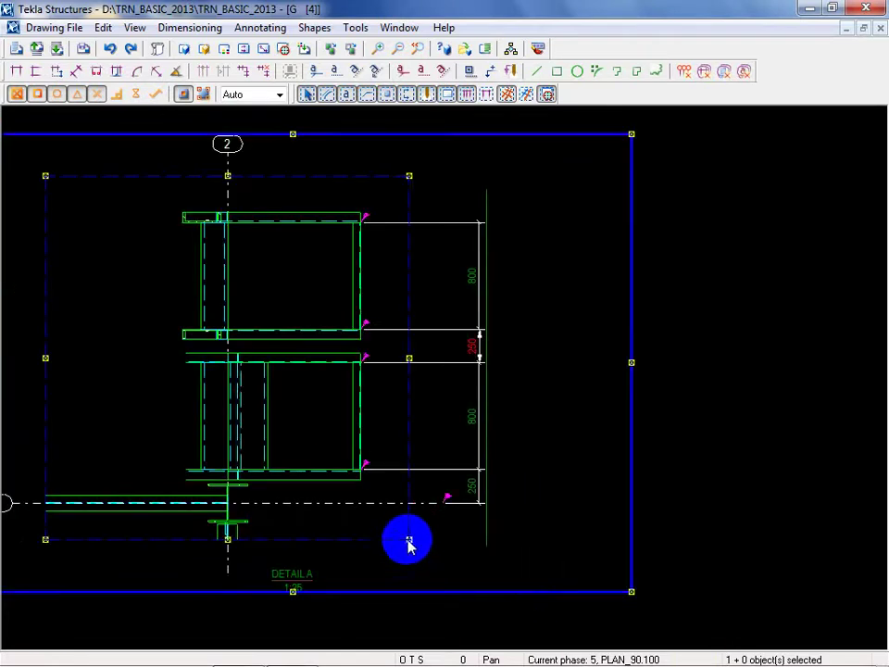
{"action": "mouse_move", "coordinate": [409, 547]}
{"action": "left_mouse_down"}
{"action": "mouse_move", "coordinate": [549, 575]}
{"action": "mouse_move", "coordinate": [595, 574]}
{"action": "mouse_move", "coordinate": [591, 580]}
{"action": "mouse_move", "coordinate": [621, 554]}
{"action": "left_mouse_up"}
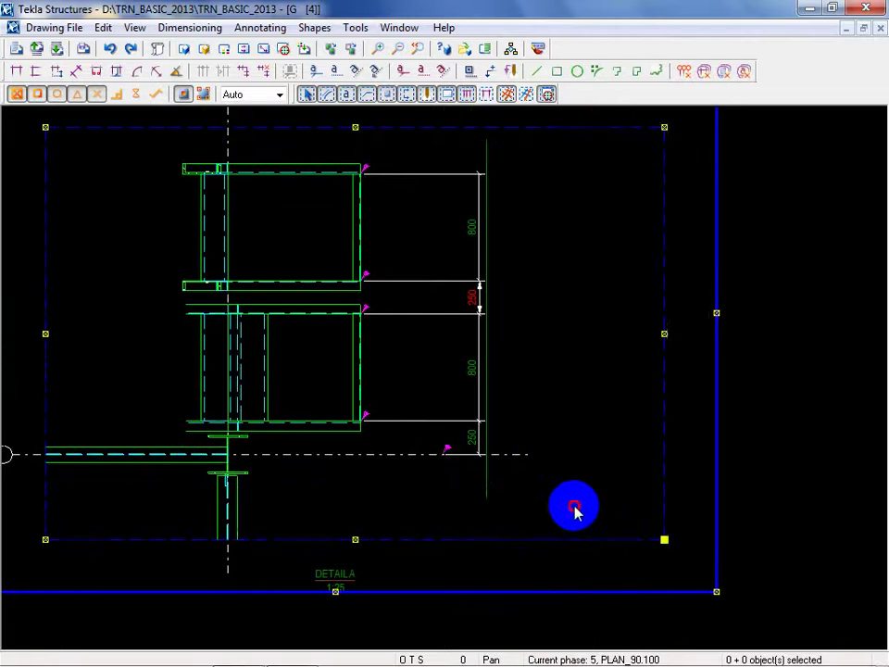
Enable nearest-point snapping and try to place the lower 250 dimension line on the drawn vertical line.
{"action": "scroll", "coordinate": [514, 486], "scroll_direction": "up", "scroll_amount": 4}
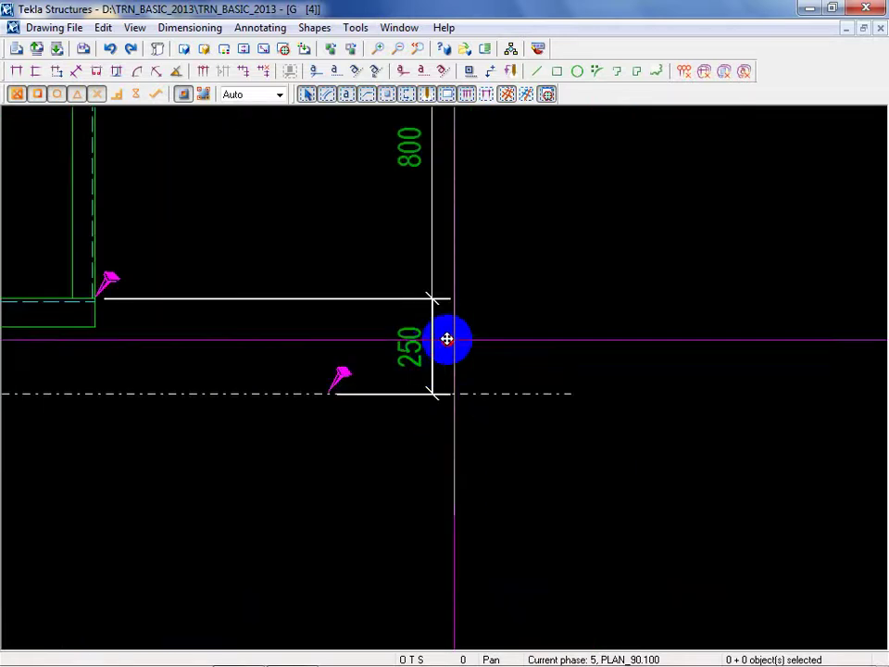
{"action": "left_click", "coordinate": [446, 339]}
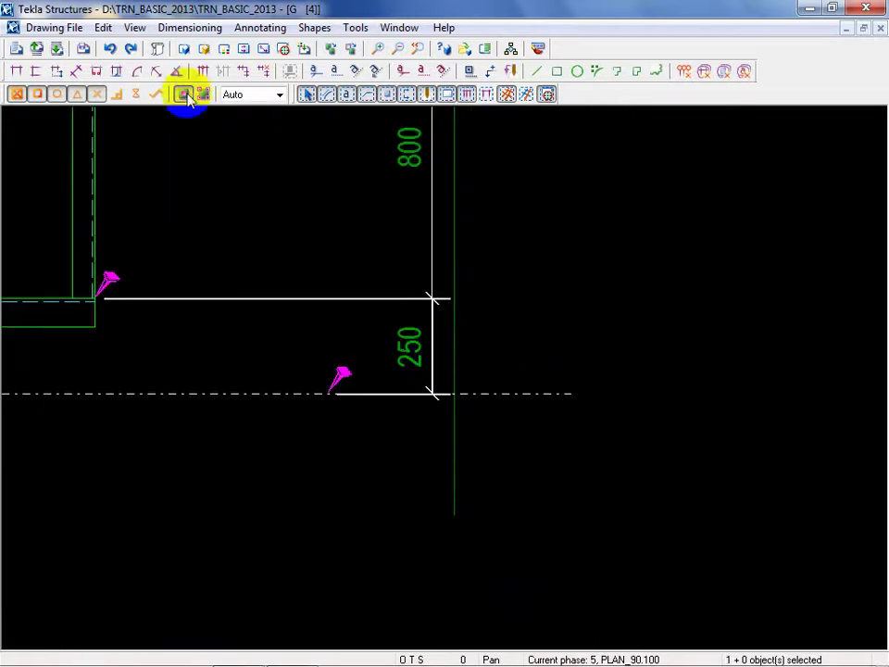
{"action": "left_click", "coordinate": [137, 94]}
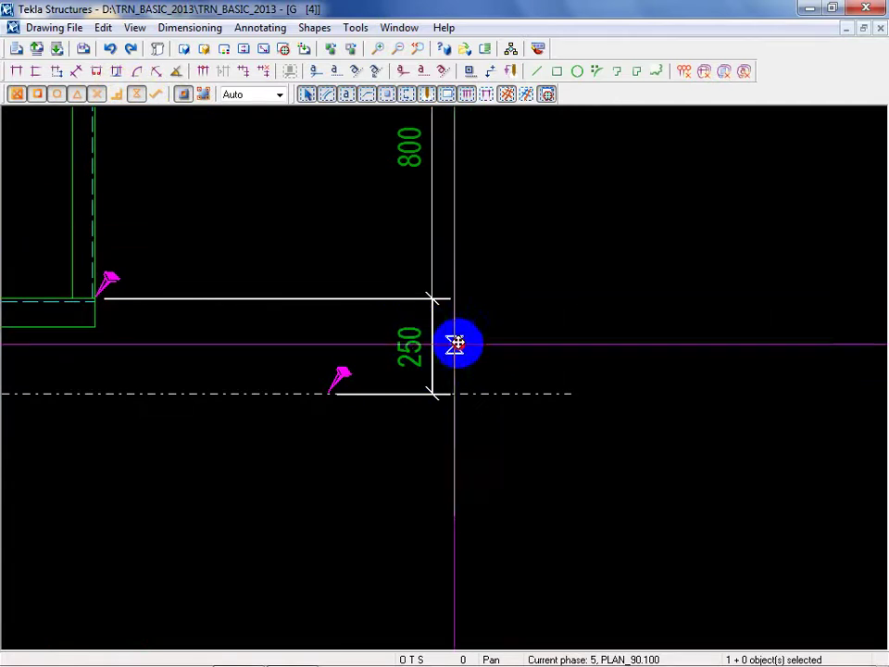
{"action": "scroll", "coordinate": [429, 389], "scroll_direction": "up", "scroll_amount": 3}
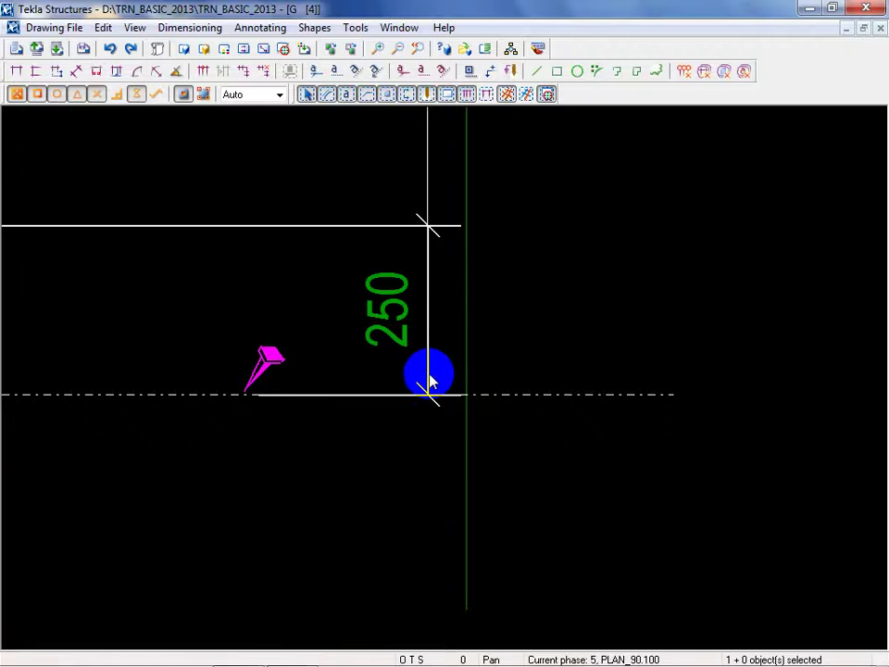
Add a vertical dimension between the horizontal grid line and the lower beam corner, placing it on the drawn vertical line.
{"action": "scroll", "coordinate": [429, 379], "scroll_direction": "down", "scroll_amount": 6}
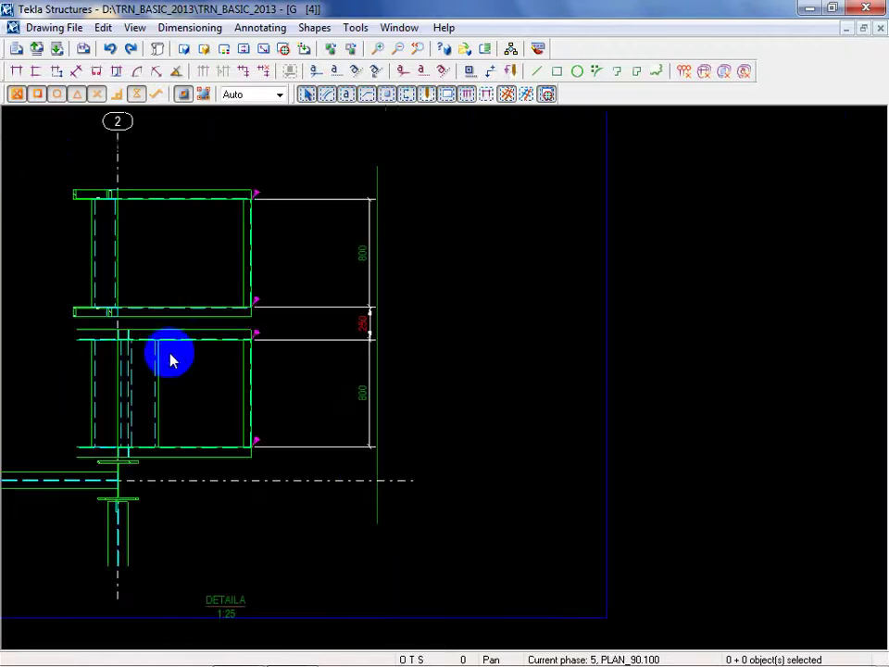
{"action": "left_click", "coordinate": [33, 72]}
{"action": "scroll", "coordinate": [328, 548], "scroll_direction": "up", "scroll_amount": 2}
{"action": "left_click", "coordinate": [395, 427]}
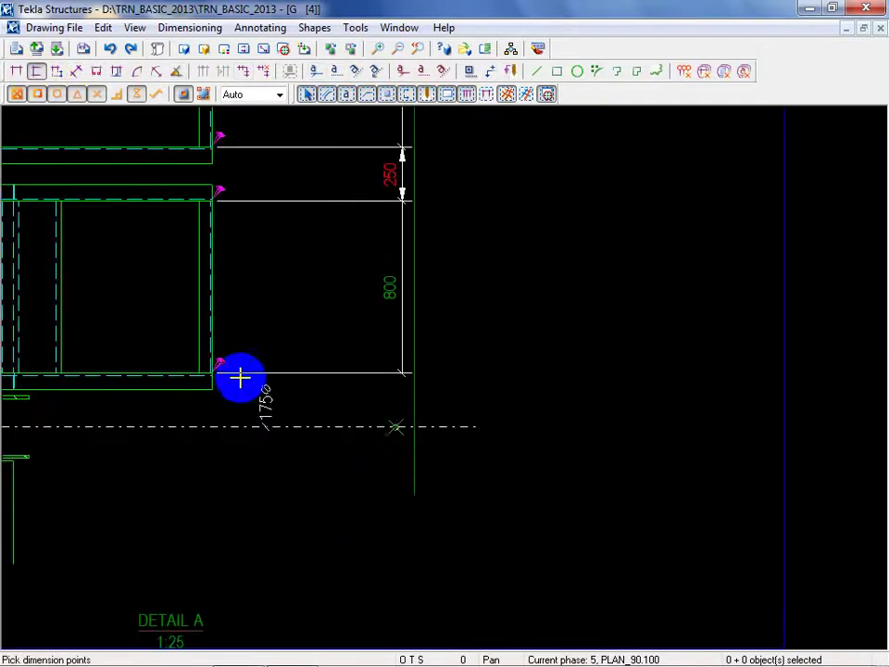
{"action": "scroll", "coordinate": [215, 374], "scroll_direction": "up", "scroll_amount": 2}
{"action": "left_click", "coordinate": [582, 377]}
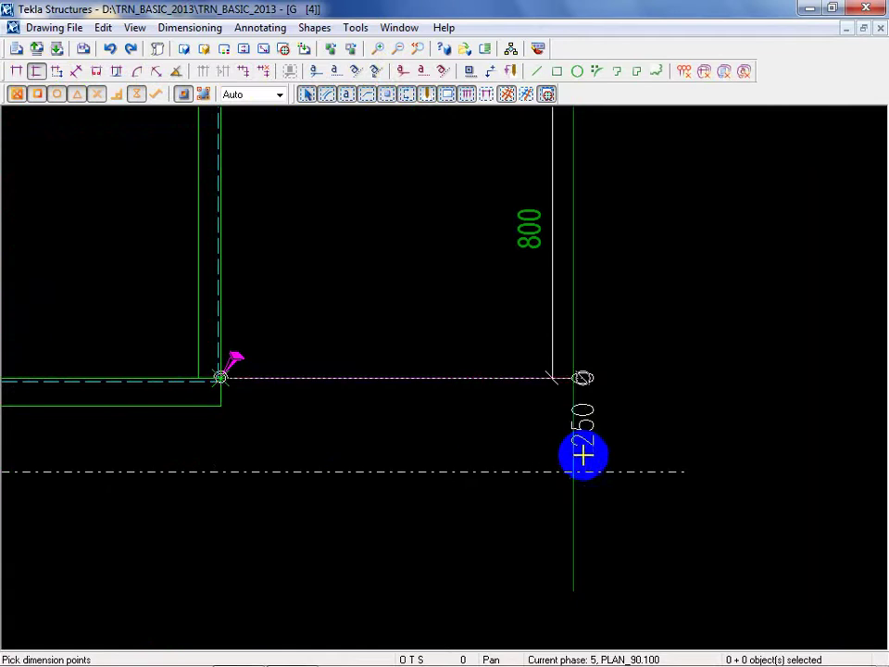
{"action": "middle_click", "coordinate": [573, 450]}
{"action": "right_click", "coordinate": [650, 395]}
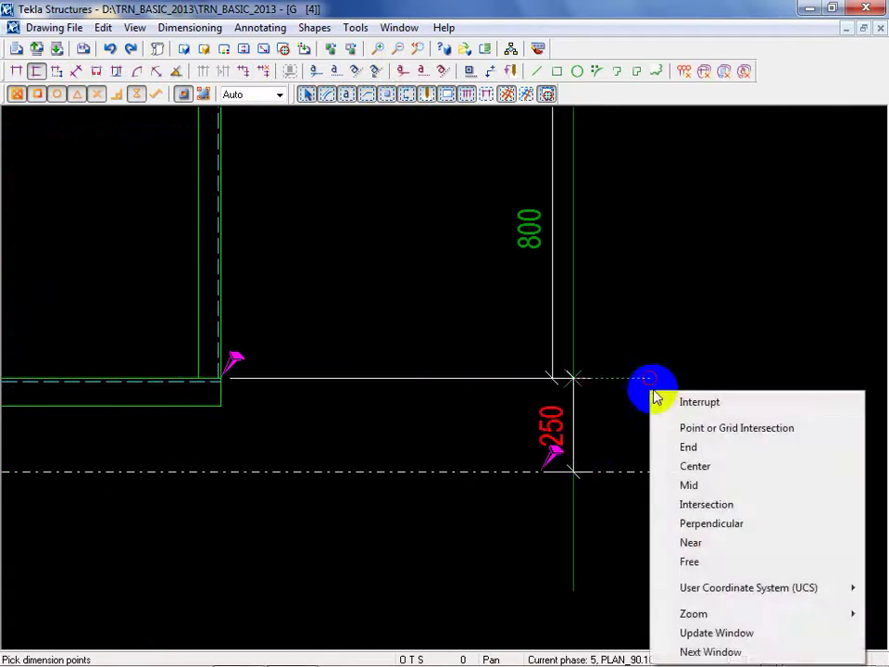
{"action": "left_click", "coordinate": [698, 401]}
Move the 800 dimension set onto the drawn vertical line.
{"action": "middle_click_drag", "start_coordinate": [697, 401], "coordinate": [603, 478]}
{"action": "left_click", "coordinate": [435, 431]}
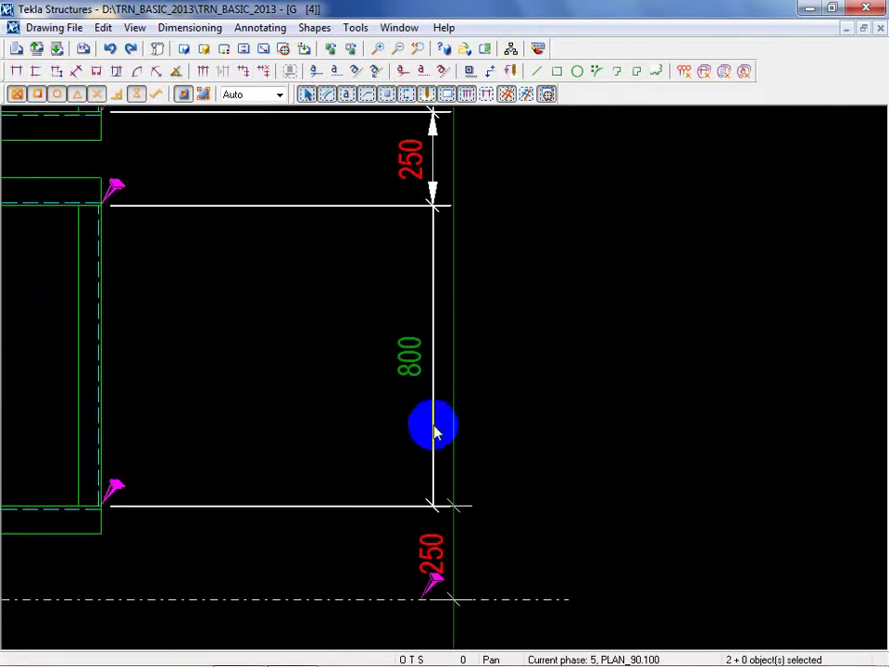
{"action": "scroll", "coordinate": [430, 484], "scroll_direction": "up", "scroll_amount": 3}
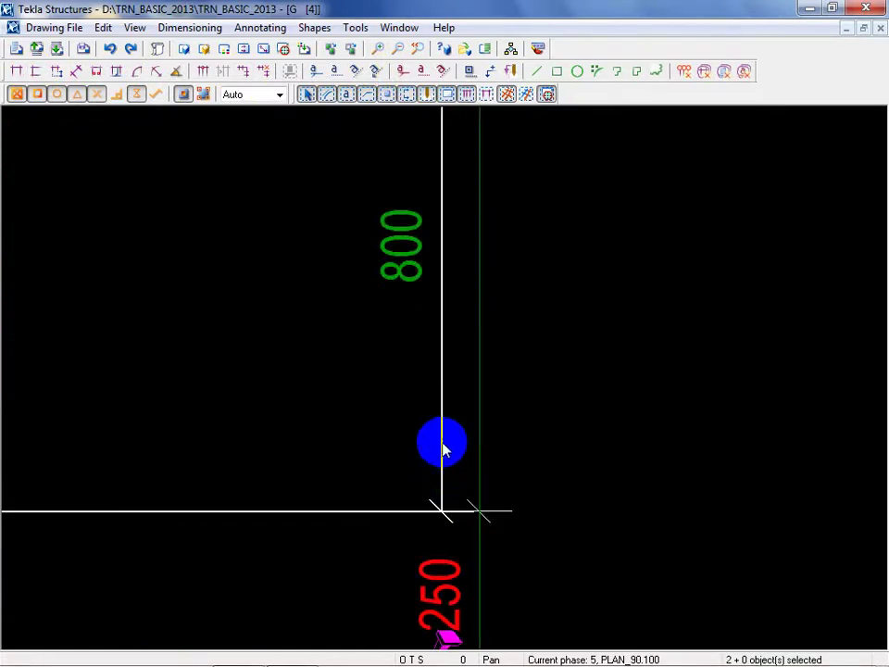
{"action": "left_click_drag", "start_coordinate": [443, 450], "coordinate": [488, 462]}
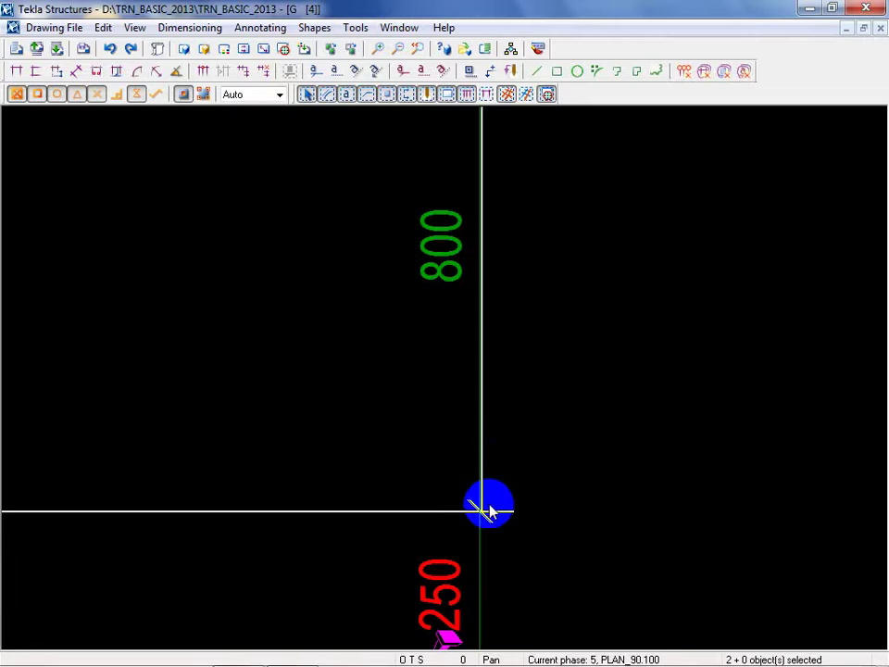
{"action": "scroll", "coordinate": [488, 511], "scroll_direction": "up", "scroll_amount": 2}
{"action": "left_click_drag", "start_coordinate": [471, 504], "coordinate": [463, 502]}
{"action": "scroll", "coordinate": [489, 518], "scroll_direction": "down", "scroll_amount": 2}
{"action": "scroll", "coordinate": [495, 489], "scroll_direction": "down", "scroll_amount": 3}
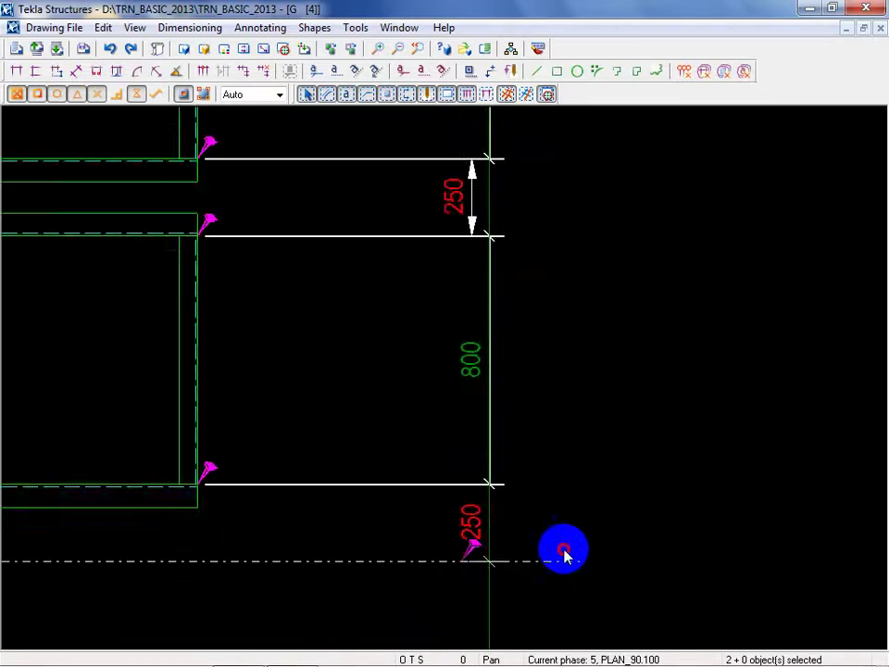
{"action": "left_click", "coordinate": [563, 554]}
Fine-adjust the 800 dimension set to coincide with the vertical line and check its alignment with the lower 250 dimension.
{"action": "scroll", "coordinate": [496, 500], "scroll_direction": "up", "scroll_amount": 4}
{"action": "scroll", "coordinate": [482, 422], "scroll_direction": "up", "scroll_amount": 4}
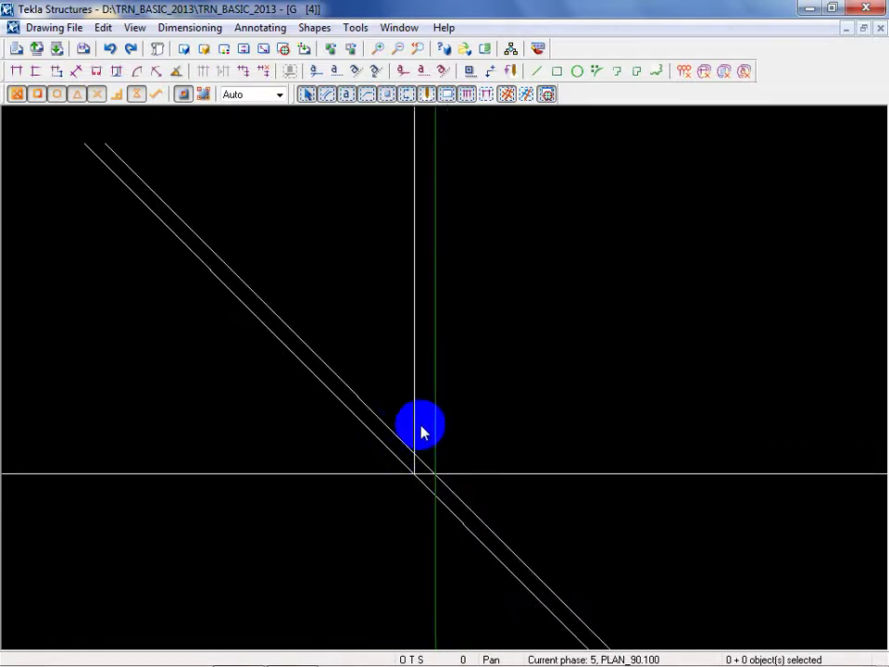
{"action": "left_click", "coordinate": [427, 454]}
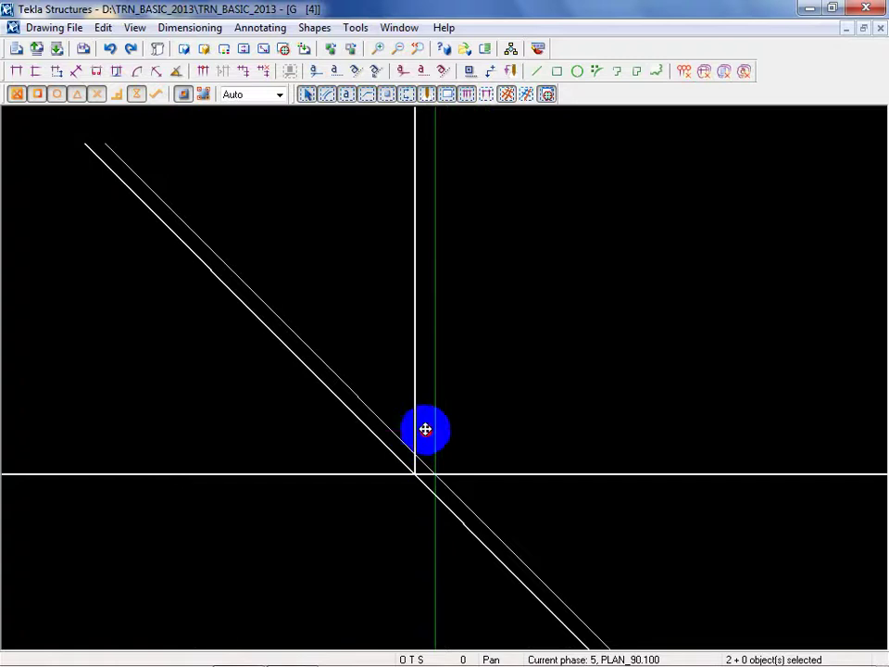
{"action": "left_click_drag", "start_coordinate": [425, 428], "coordinate": [435, 435]}
{"action": "left_click", "coordinate": [448, 460]}
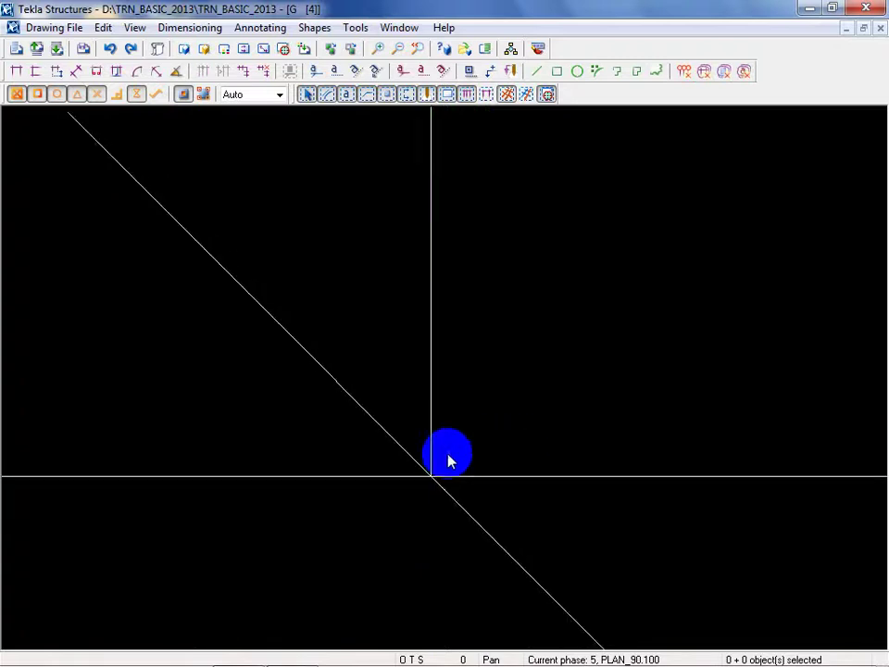
{"action": "left_click", "coordinate": [399, 489]}
{"action": "left_click_drag", "start_coordinate": [399, 490], "coordinate": [463, 507]}
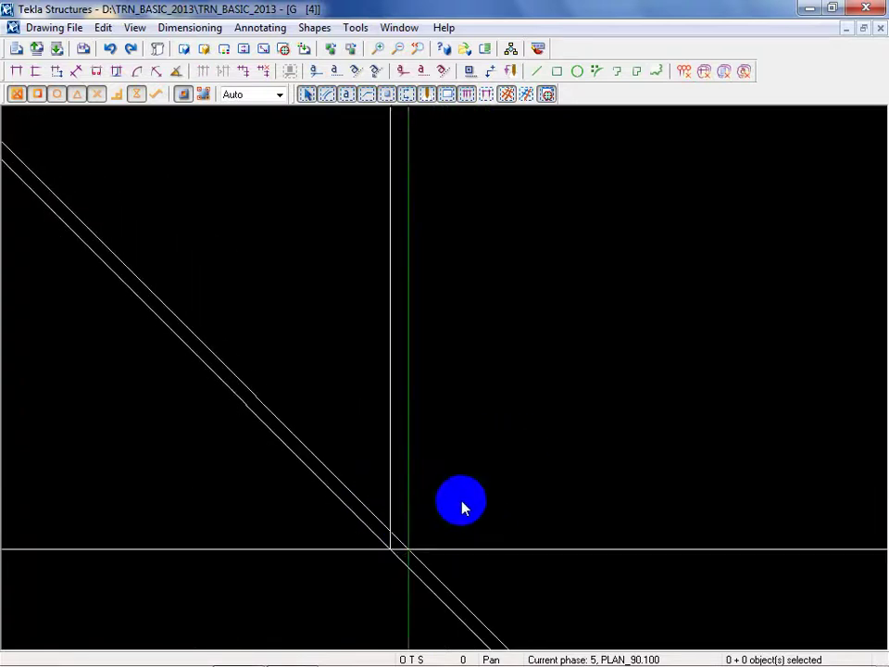
{"action": "scroll", "coordinate": [435, 484], "scroll_direction": "up", "scroll_amount": 6}
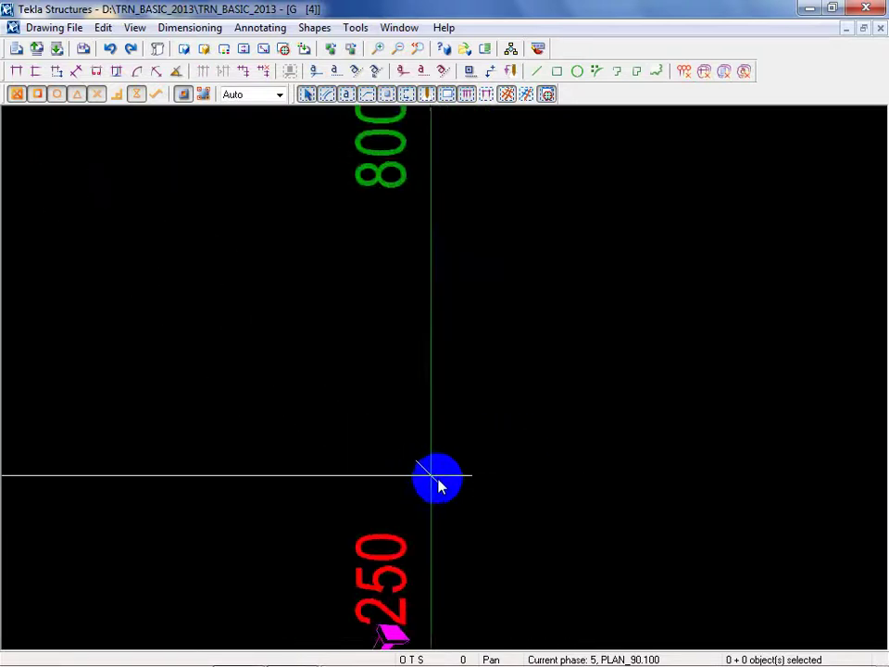
{"action": "scroll", "coordinate": [439, 485], "scroll_direction": "down", "scroll_amount": 6}
{"action": "scroll", "coordinate": [617, 523], "scroll_direction": "up", "scroll_amount": 3}
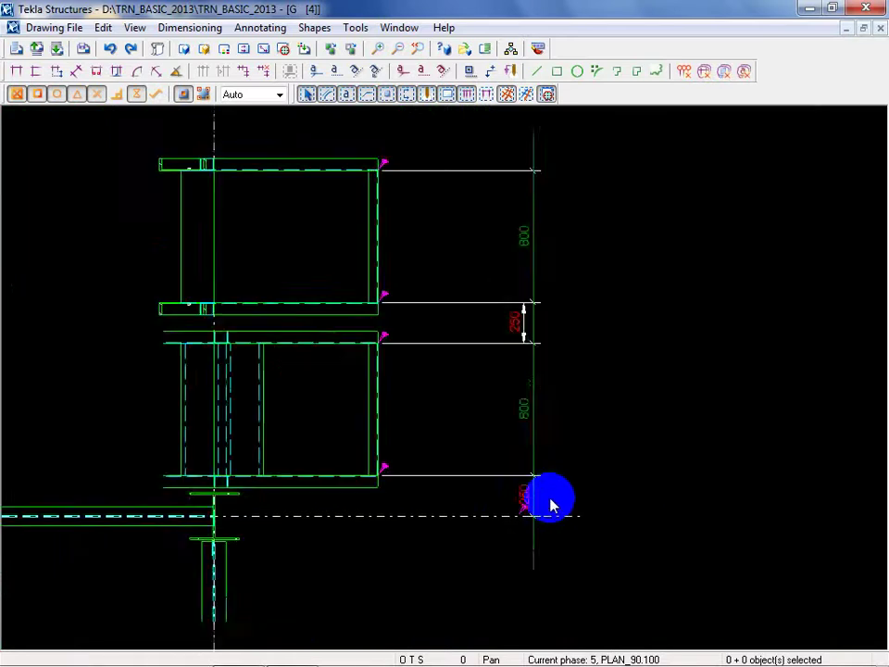
{"action": "scroll", "coordinate": [550, 505], "scroll_direction": "up", "scroll_amount": 2}
{"action": "middle_click_drag", "start_coordinate": [566, 468], "coordinate": [558, 560]}
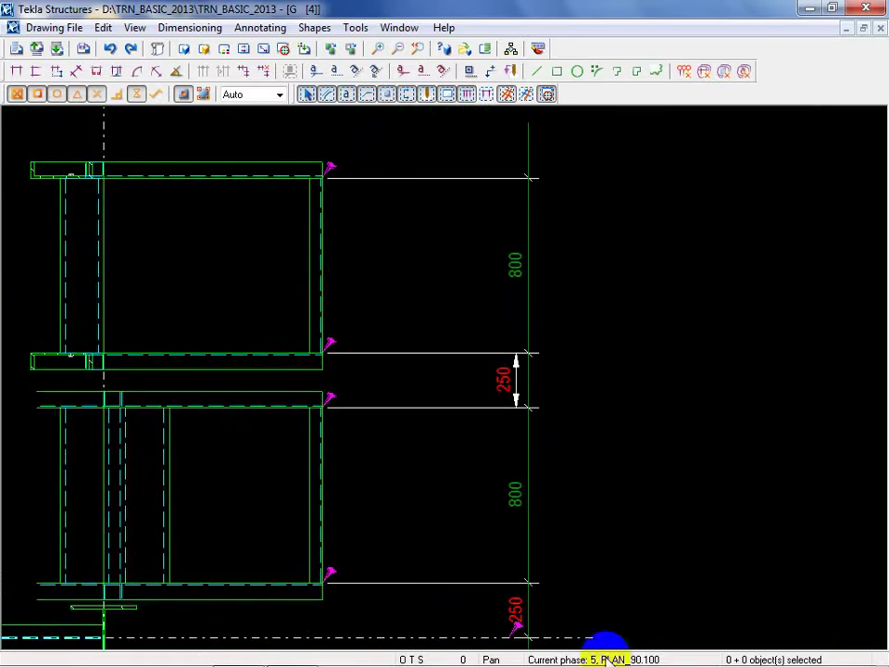
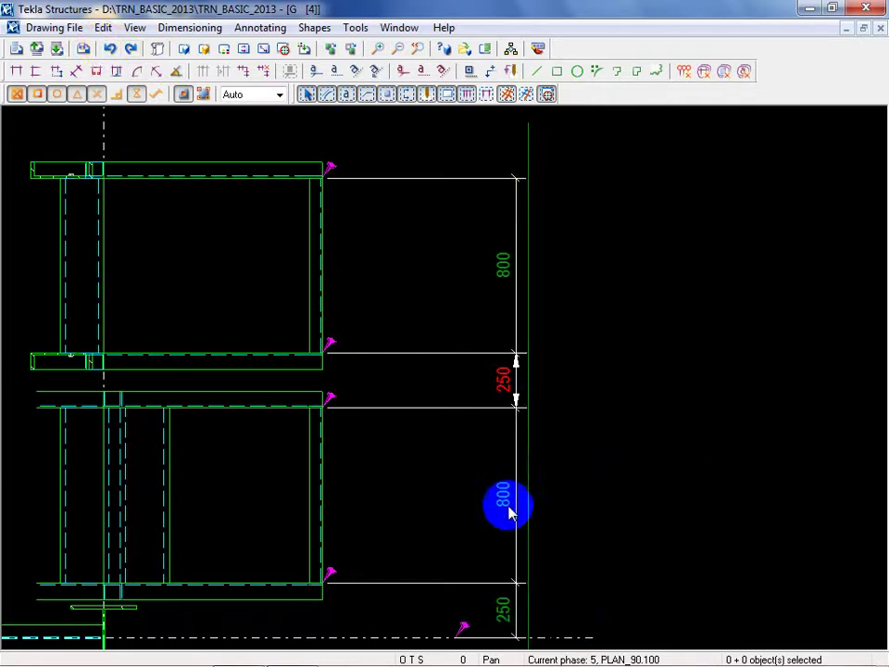
Shift the lower 250 dimension out beyond the vertical line, and combine all the dimension lines into one chain.
{"action": "left_click", "coordinate": [667, 615]}
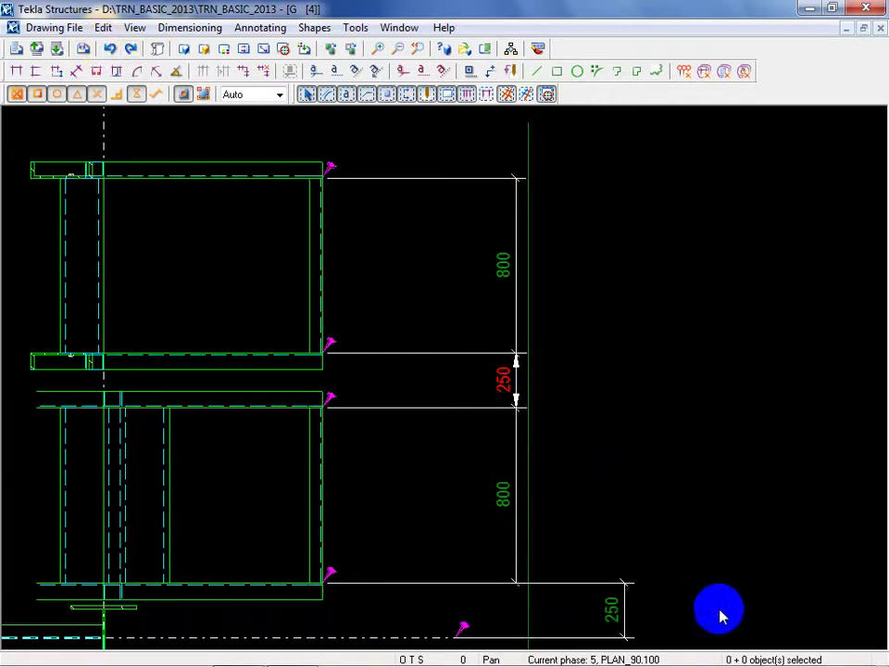
{"action": "left_click_drag", "start_coordinate": [720, 616], "coordinate": [463, 214]}
{"action": "right_click", "coordinate": [465, 320]}
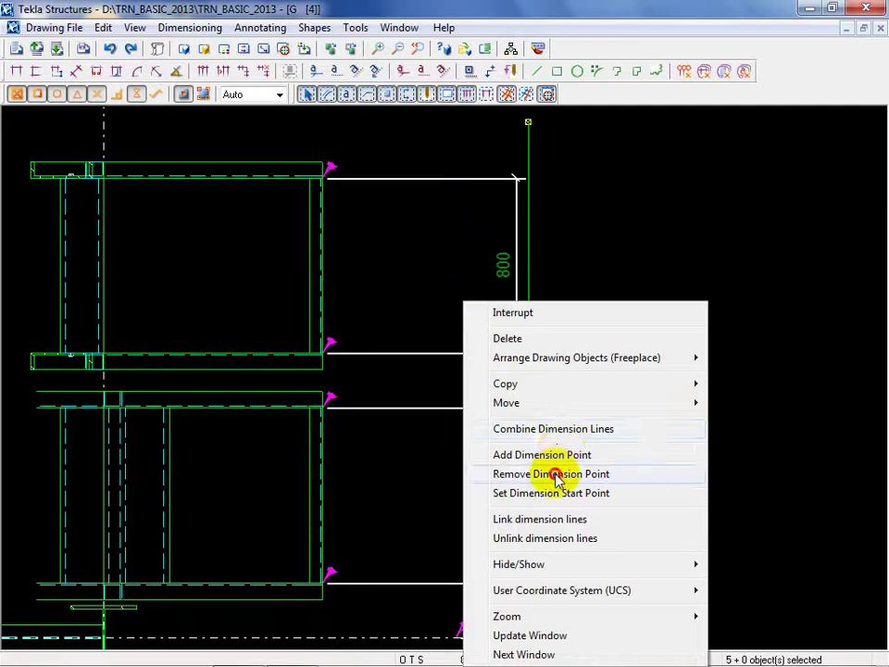
{"action": "left_click", "coordinate": [563, 433]}
Change the combined dimension chain's arrow shape to a slash tick and its text color to bright green.
{"action": "scroll", "coordinate": [530, 512], "scroll_direction": "up", "scroll_amount": 3}
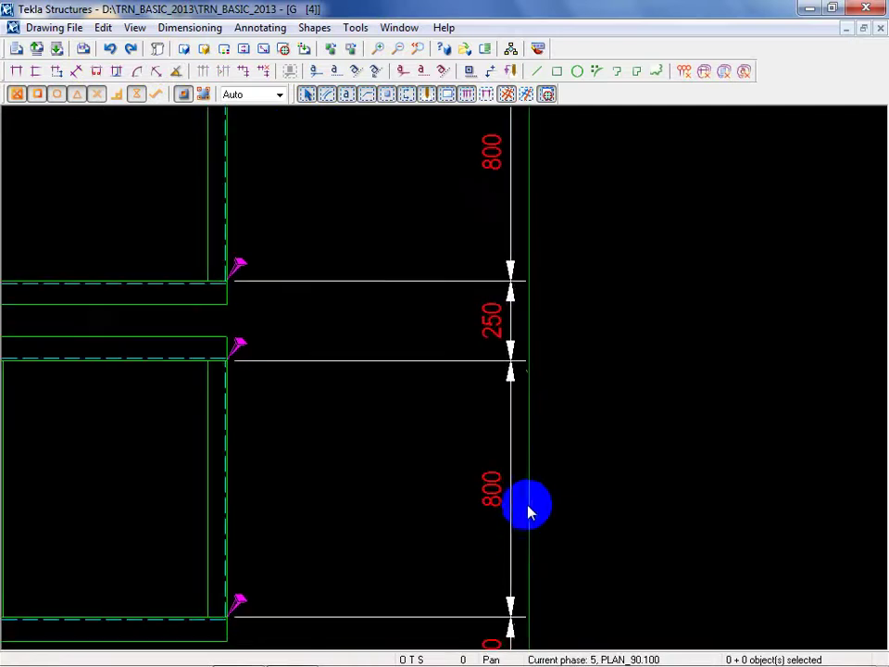
{"action": "double_click", "coordinate": [505, 491]}
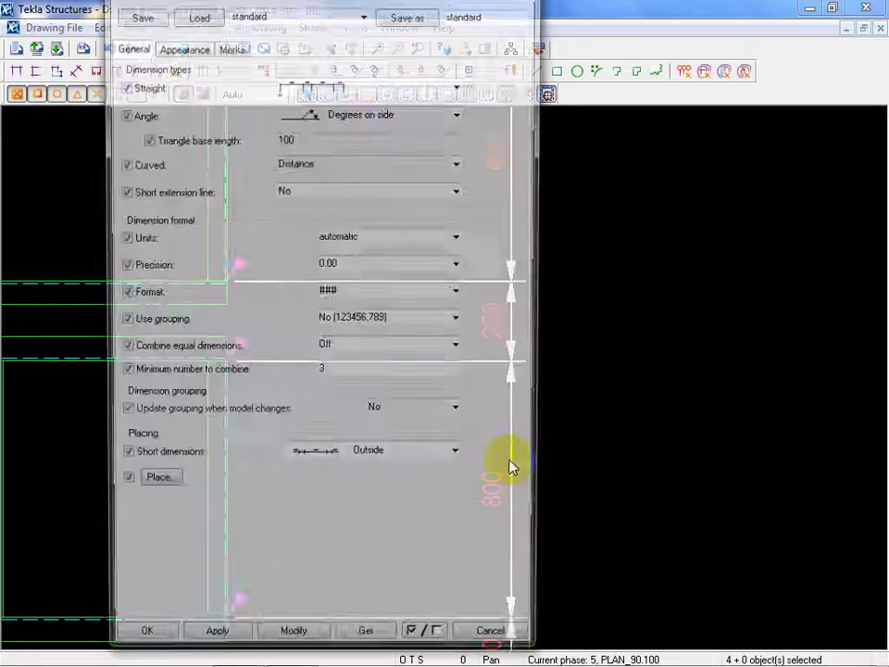
{"action": "left_click", "coordinate": [229, 48]}
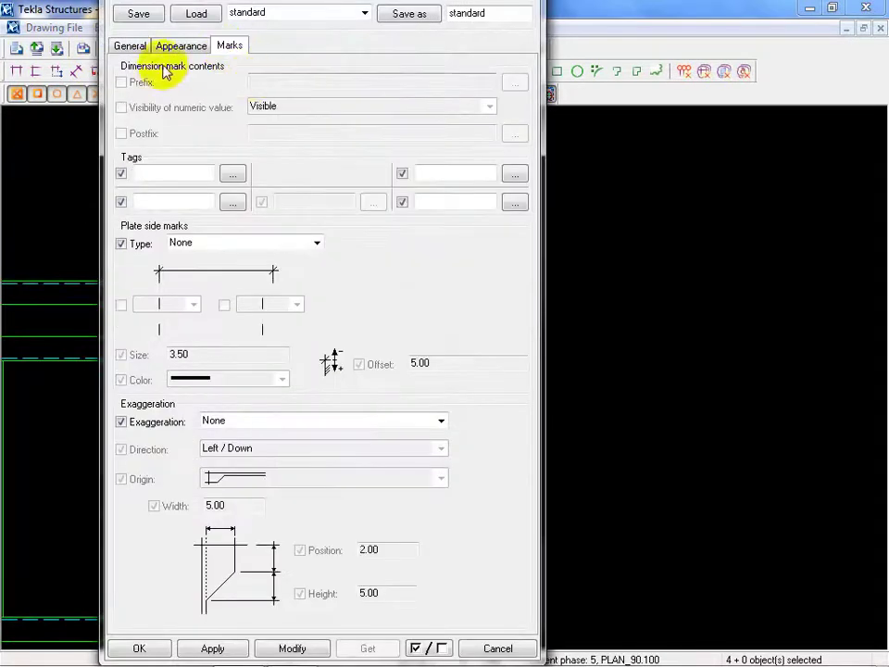
{"action": "left_click", "coordinate": [180, 46]}
{"action": "left_click", "coordinate": [266, 259]}
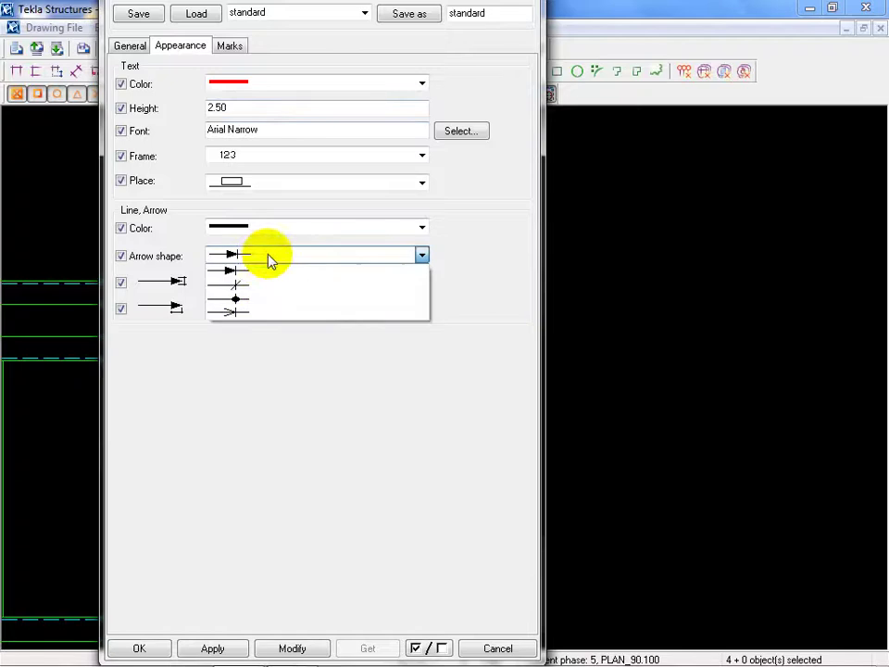
{"action": "left_click", "coordinate": [264, 282]}
{"action": "left_click", "coordinate": [266, 88]}
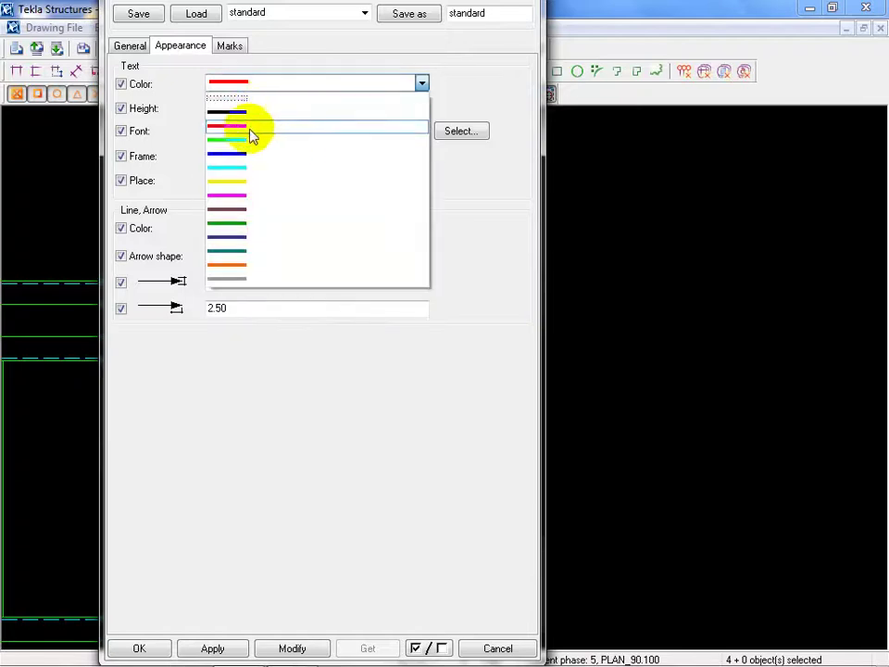
{"action": "left_click", "coordinate": [245, 142]}
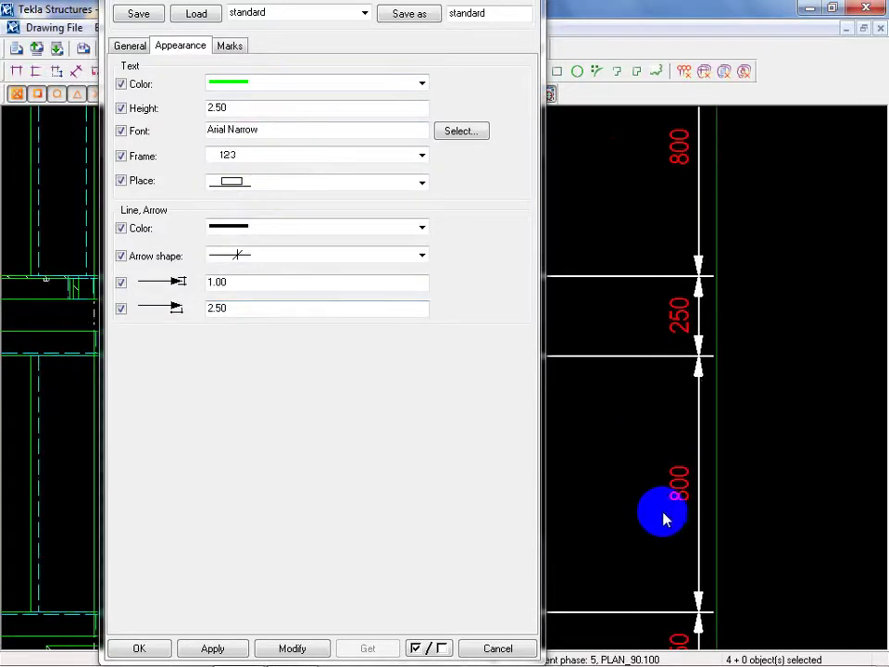
{"action": "left_click", "coordinate": [293, 650]}
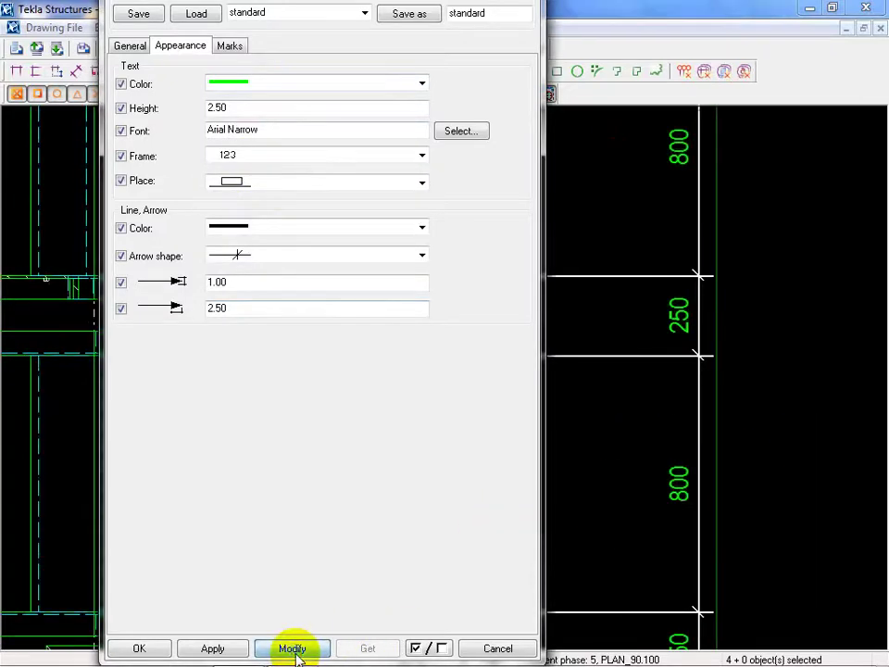
{"action": "left_click", "coordinate": [523, 647]}
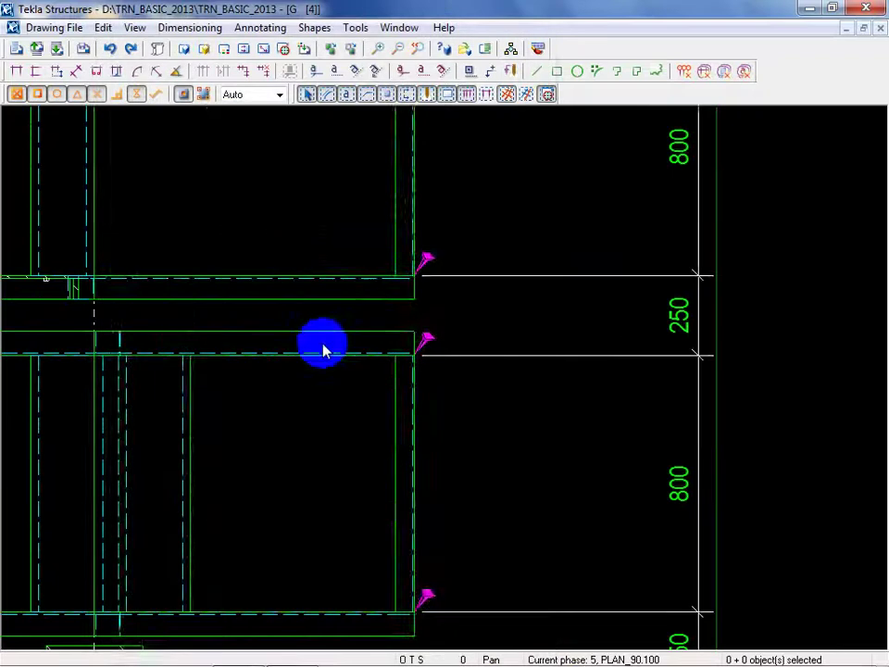
Move the combined dimension chain outward to the drawn vertical line.
{"action": "scroll", "coordinate": [322, 344], "scroll_direction": "down", "scroll_amount": 2}
{"action": "left_click", "coordinate": [516, 422]}
{"action": "scroll", "coordinate": [512, 451], "scroll_direction": "up", "scroll_amount": 2}
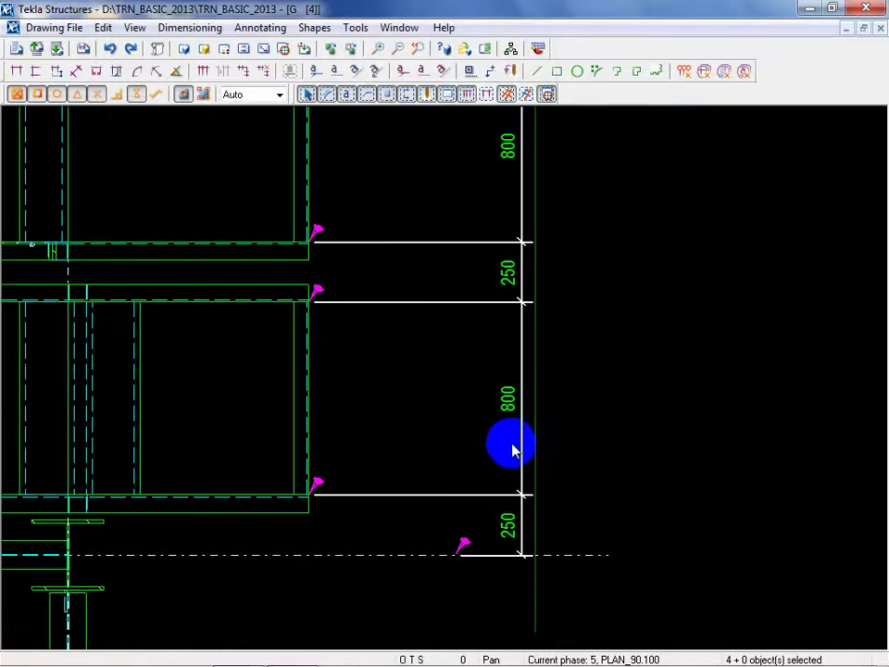
{"action": "left_click", "coordinate": [522, 480]}
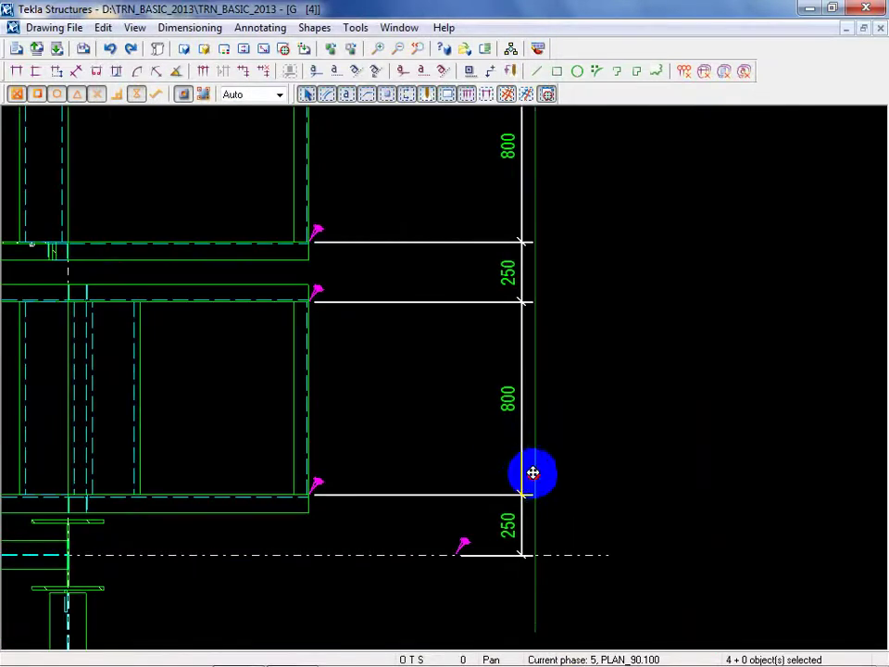
{"action": "left_click_drag", "start_coordinate": [532, 473], "coordinate": [538, 473]}
{"action": "left_click", "coordinate": [562, 577]}
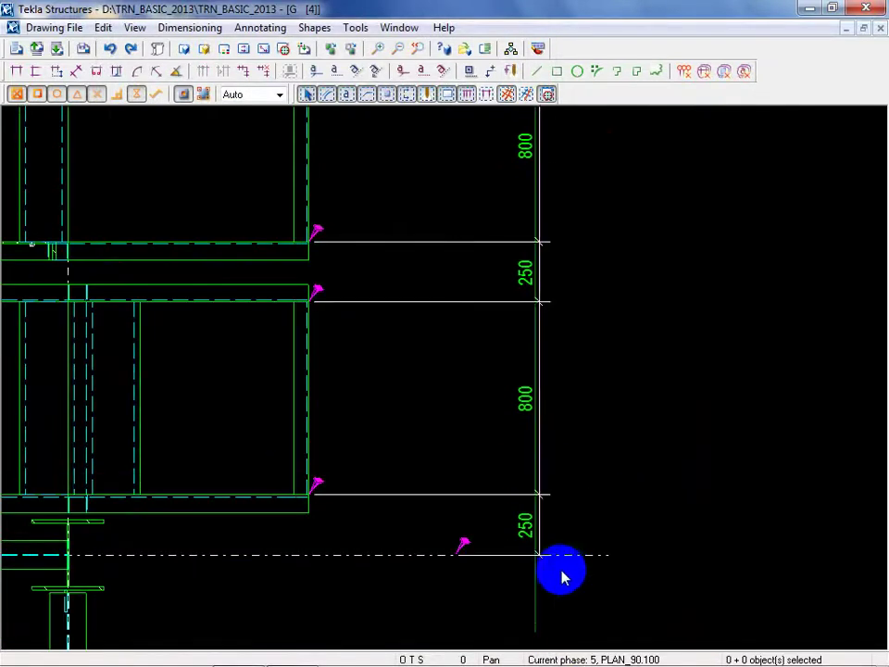
{"action": "scroll", "coordinate": [566, 559], "scroll_direction": "up", "scroll_amount": 2}
{"action": "scroll", "coordinate": [517, 488], "scroll_direction": "up", "scroll_amount": 2}
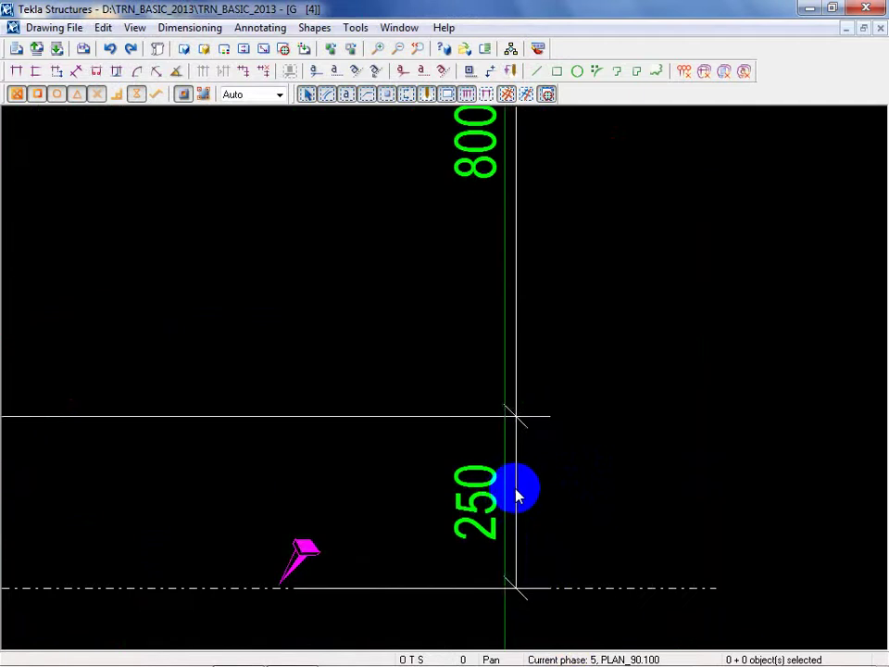
{"action": "left_click", "coordinate": [516, 491]}
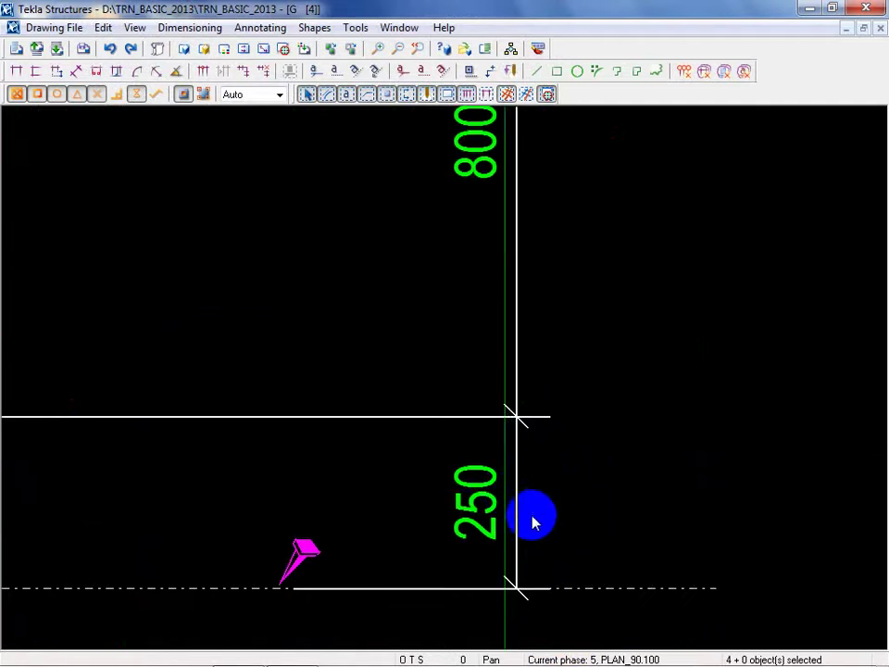
{"action": "left_click", "coordinate": [497, 551]}
Delete the drawn vertical guide line beside the dimension chain.
{"action": "scroll", "coordinate": [497, 545], "scroll_direction": "down", "scroll_amount": 3}
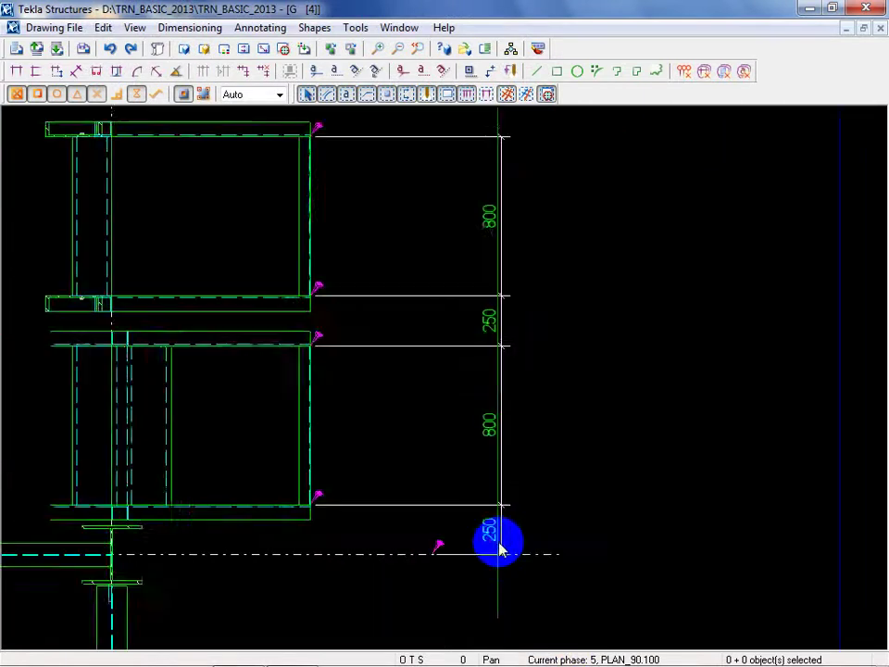
{"action": "left_click", "coordinate": [498, 593]}
{"action": "key", "text": "Delete"}
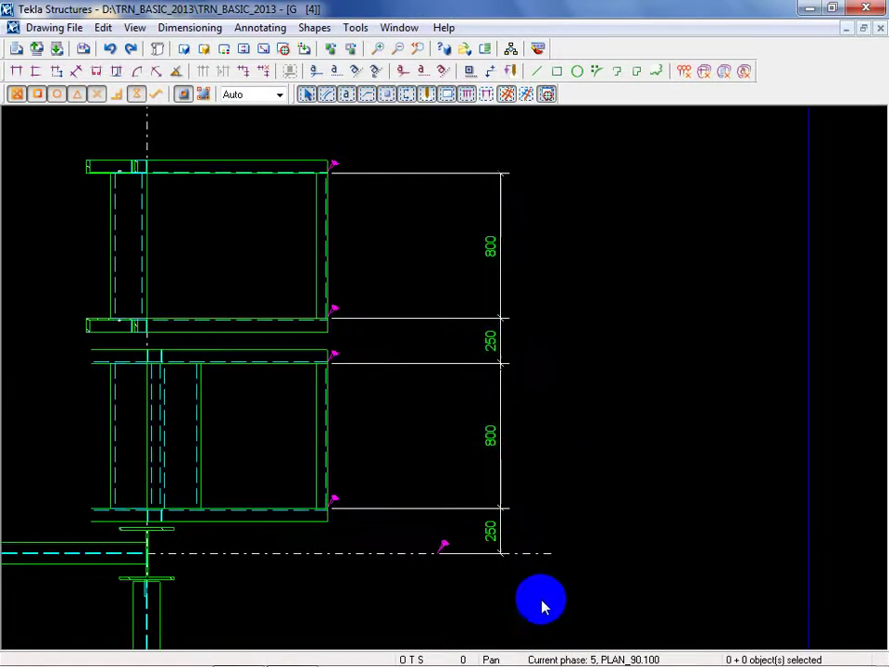
Try to give the 250 dimension between the two 800 dimensions red text and a filled arrow shape.
{"action": "left_click_drag", "start_coordinate": [591, 394], "coordinate": [531, 449]}
{"action": "scroll", "coordinate": [445, 343], "scroll_direction": "up", "scroll_amount": 2}
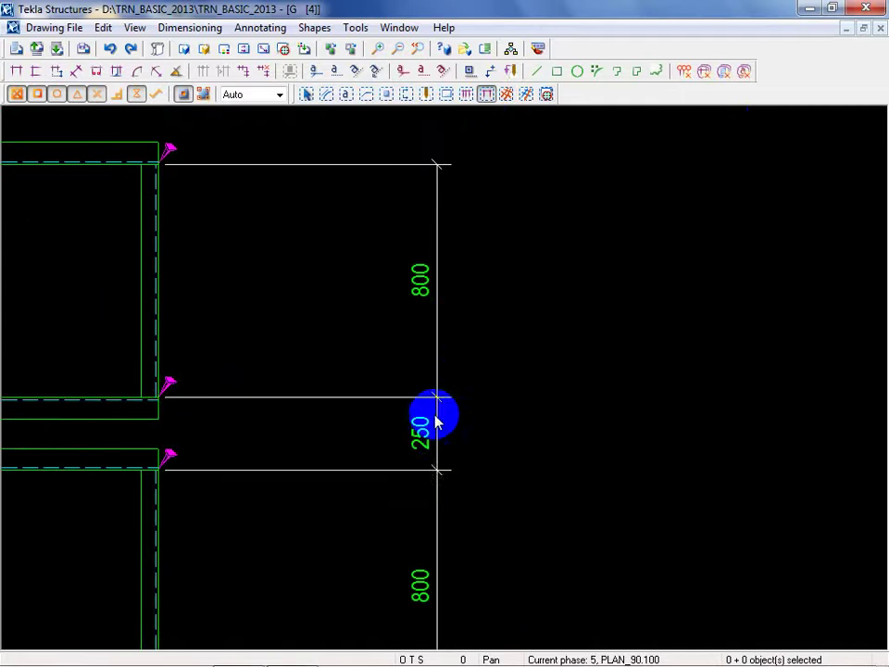
{"action": "double_click", "coordinate": [429, 431]}
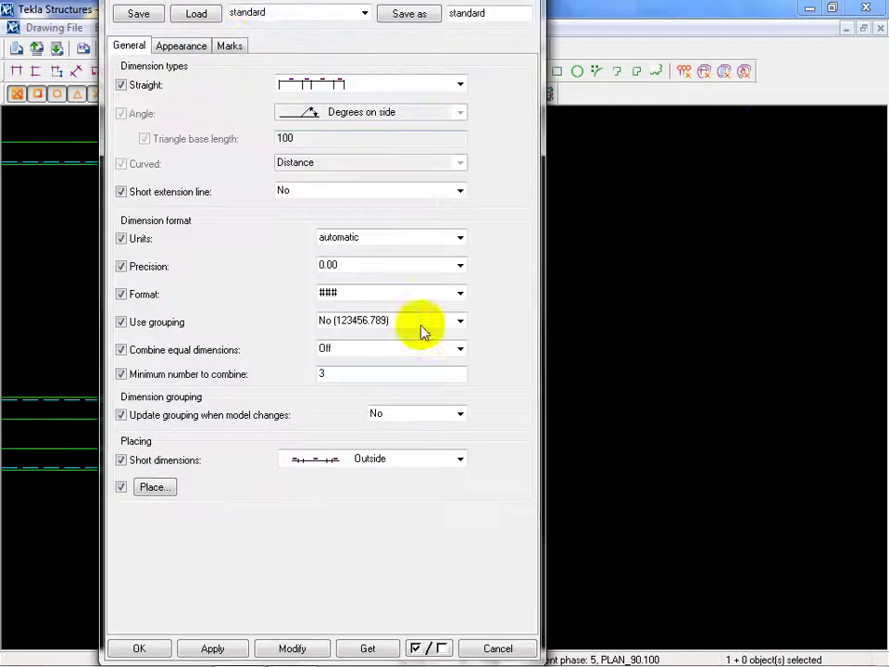
{"action": "left_click", "coordinate": [230, 46]}
{"action": "left_click", "coordinate": [180, 45]}
{"action": "left_click", "coordinate": [272, 85]}
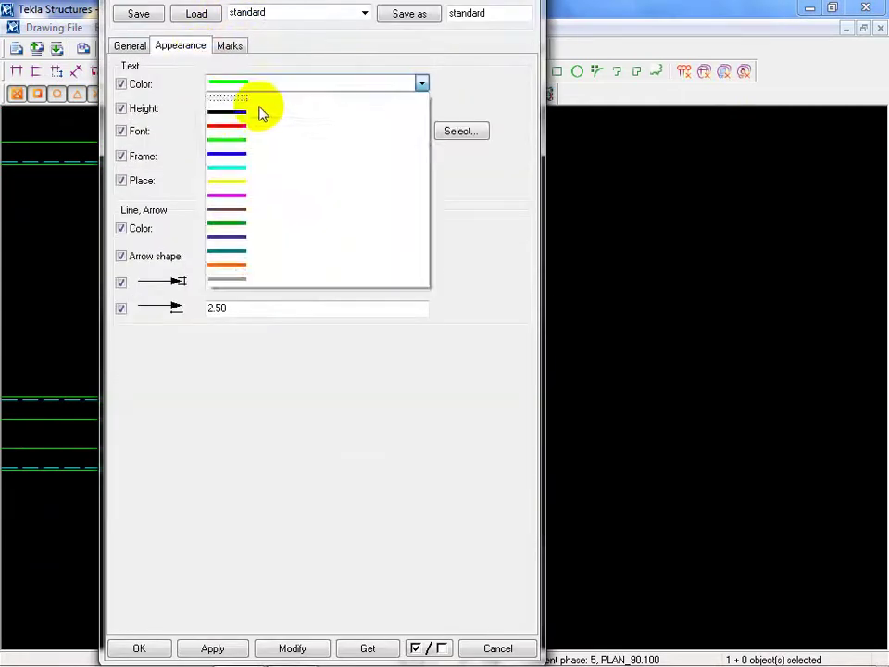
{"action": "left_click", "coordinate": [249, 127]}
{"action": "left_click", "coordinate": [255, 256]}
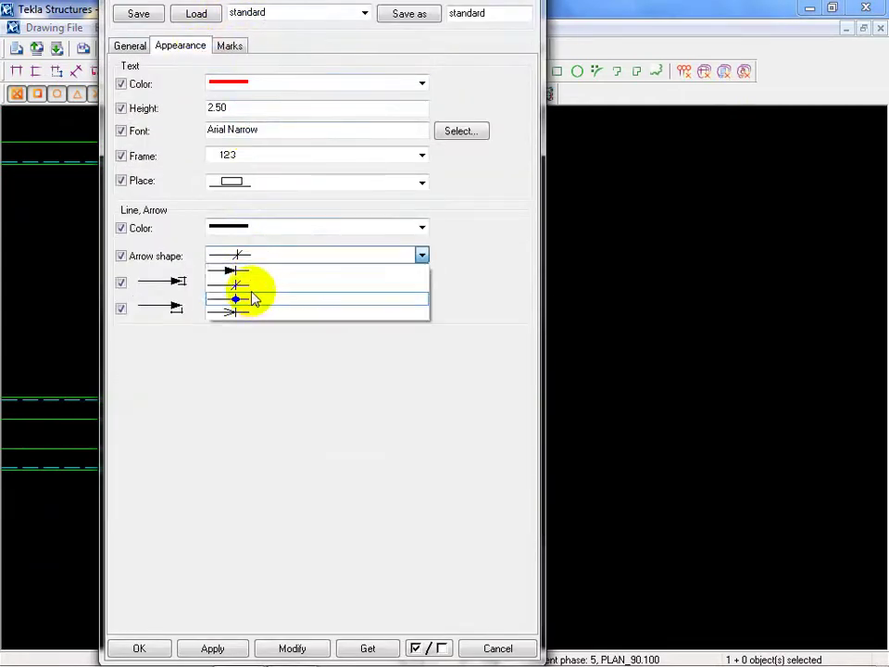
{"action": "left_click", "coordinate": [245, 271]}
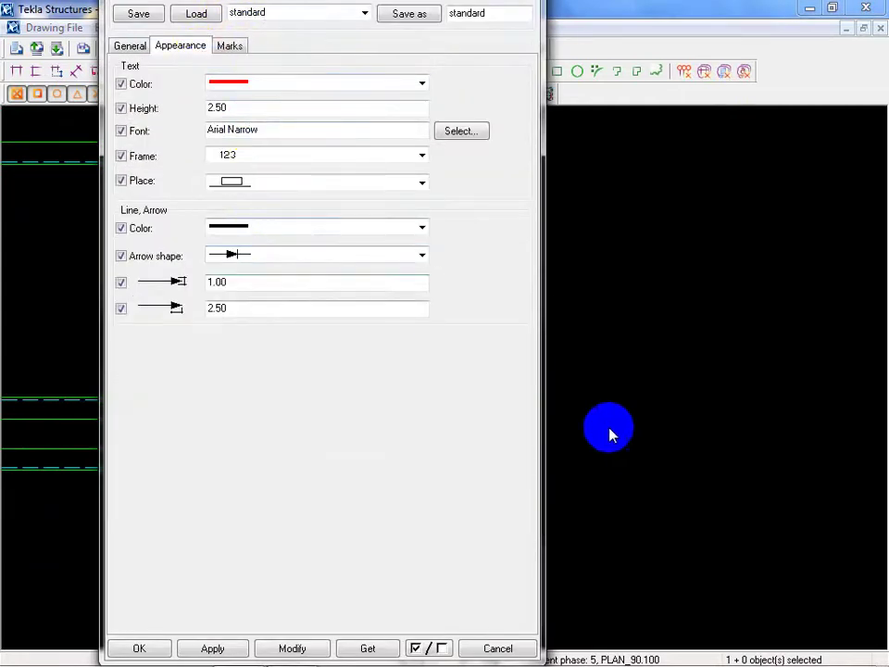
{"action": "left_click", "coordinate": [303, 649]}
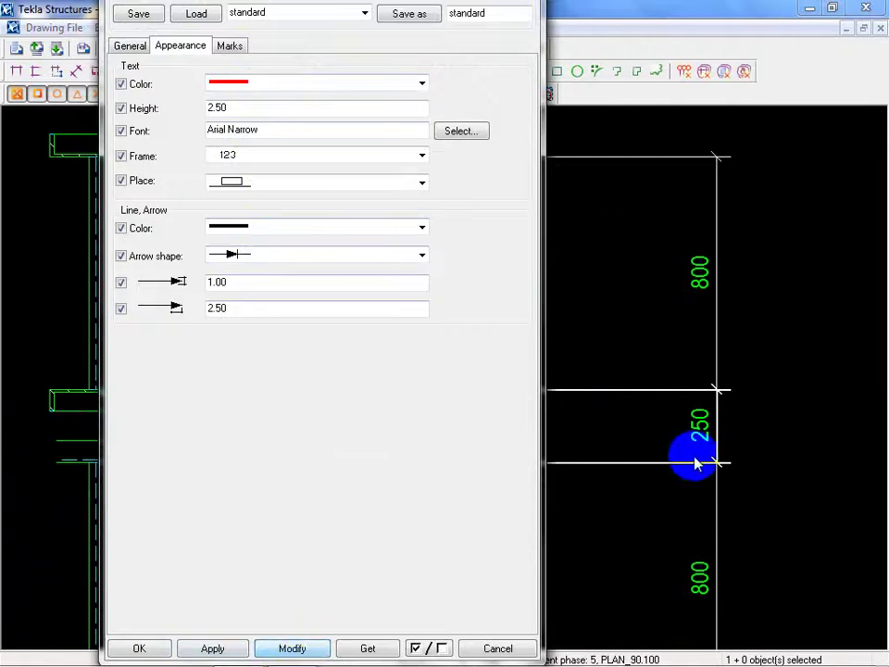
Retry applying the red text color and filled arrow shape to the selected 250 dimension, and close its properties.
{"action": "left_click", "coordinate": [702, 426]}
{"action": "left_click", "coordinate": [306, 648]}
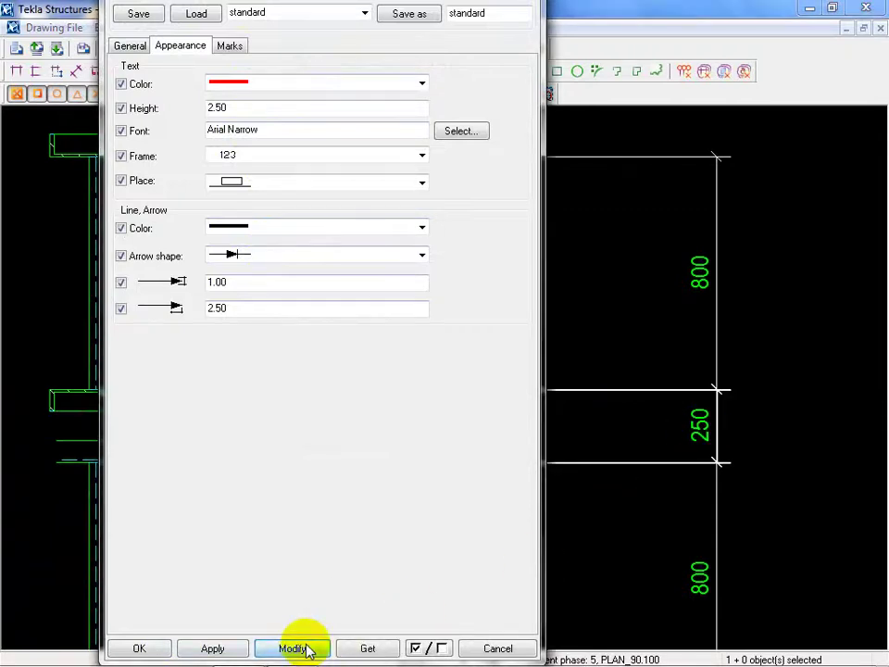
{"action": "left_click", "coordinate": [278, 85]}
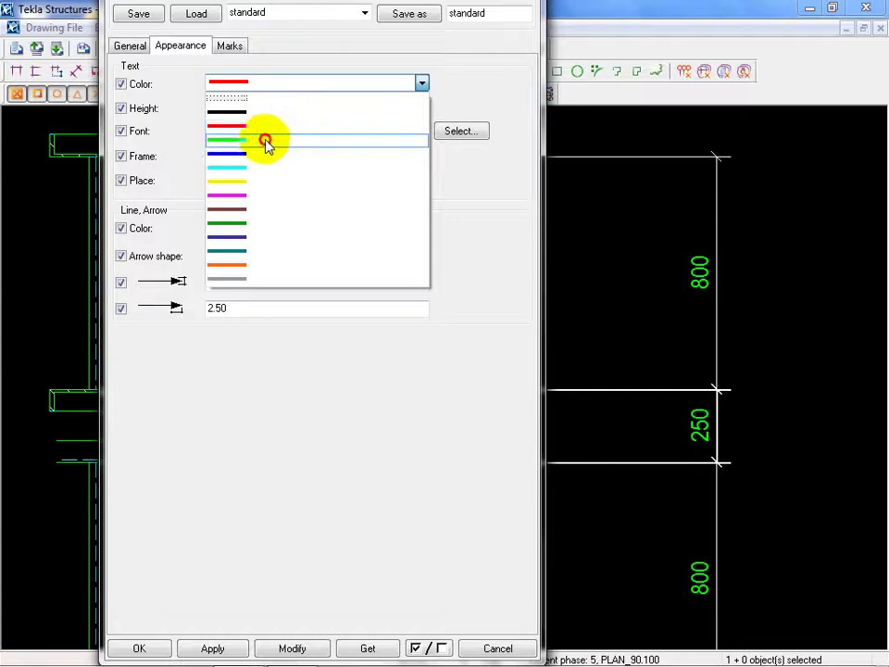
{"action": "left_click", "coordinate": [266, 140]}
{"action": "left_click", "coordinate": [252, 82]}
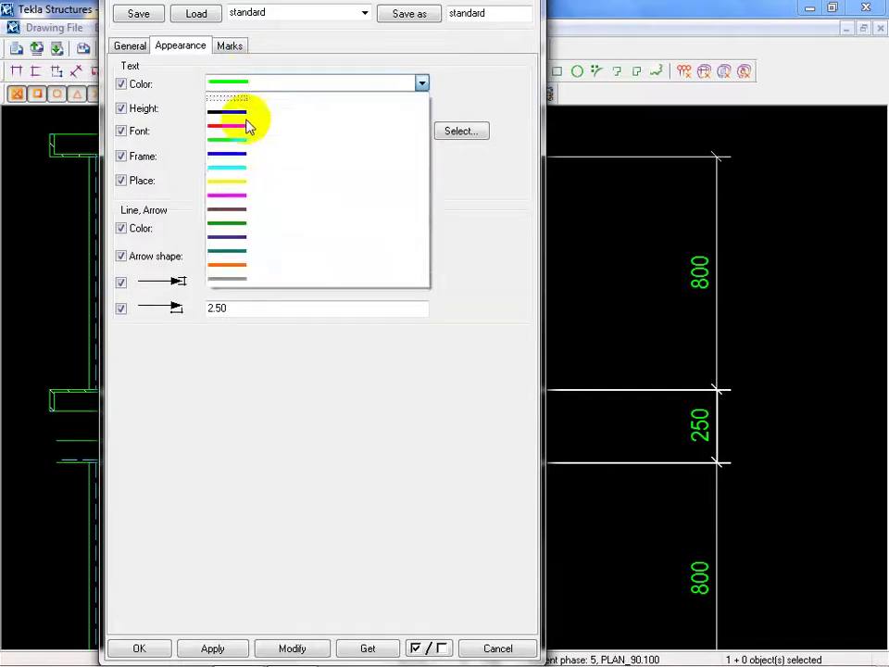
{"action": "left_click", "coordinate": [246, 124]}
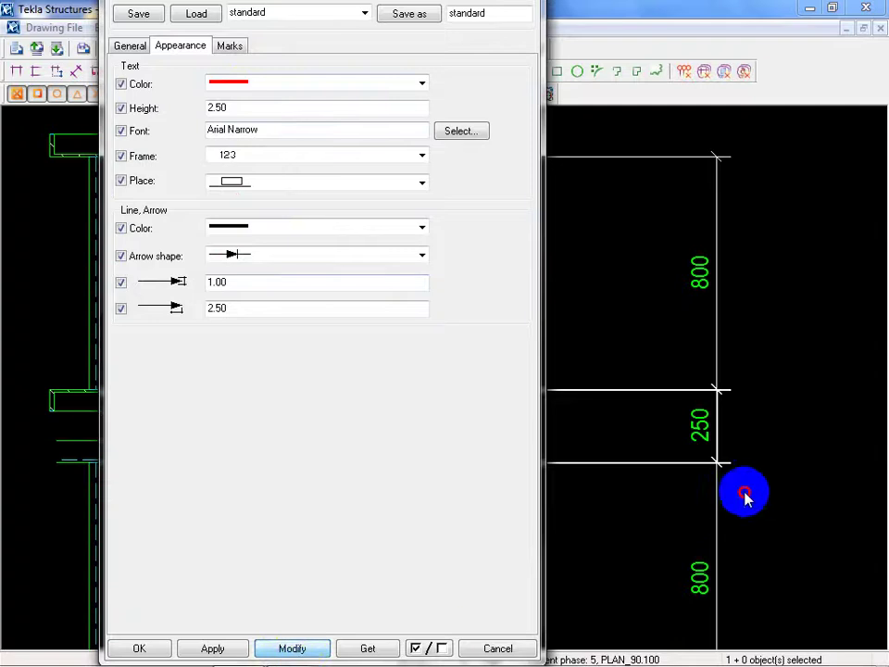
{"action": "left_click", "coordinate": [744, 447]}
{"action": "left_click", "coordinate": [707, 431]}
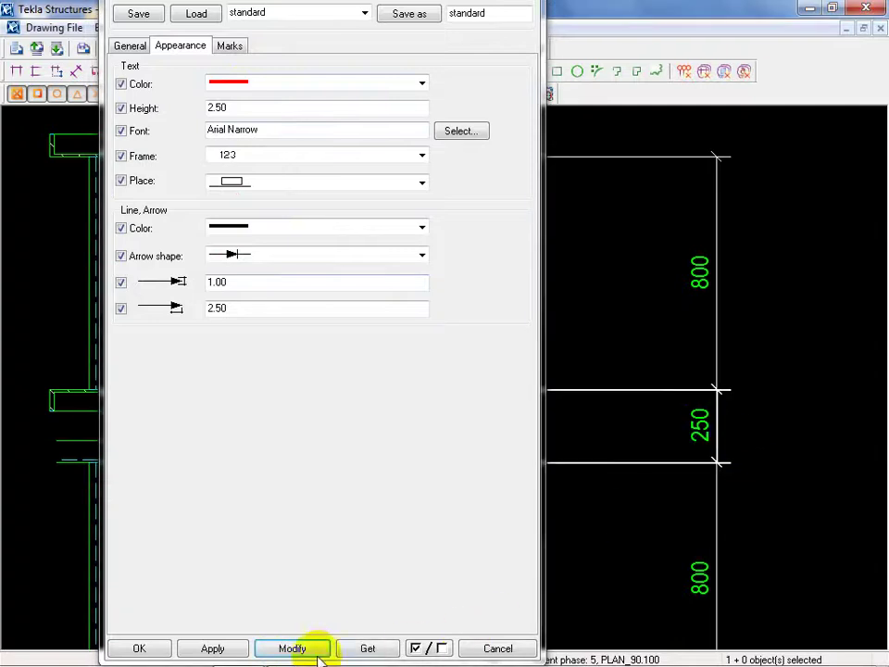
{"action": "left_click", "coordinate": [293, 649]}
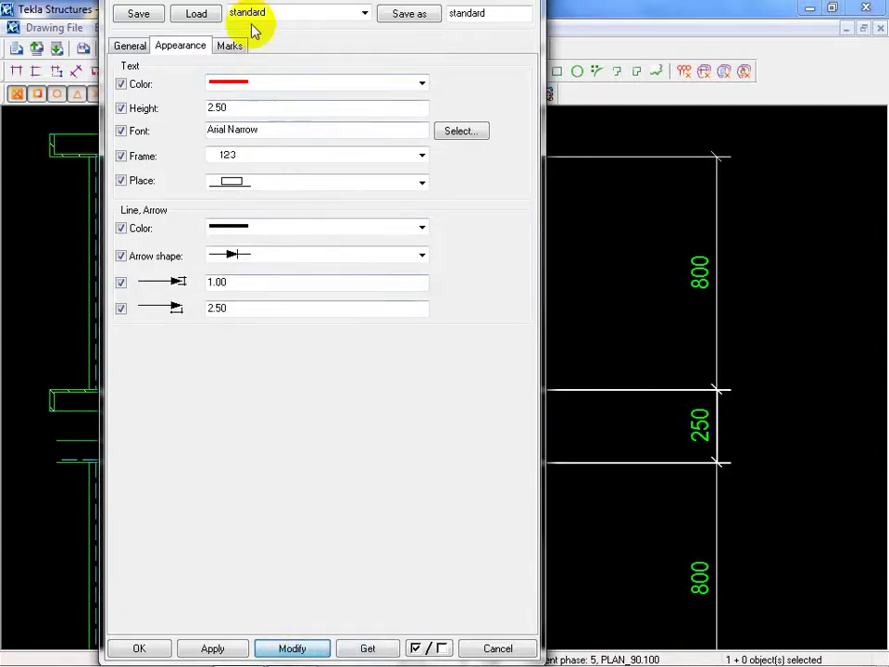
{"action": "left_click", "coordinate": [229, 46]}
{"action": "left_click", "coordinate": [514, 645]}
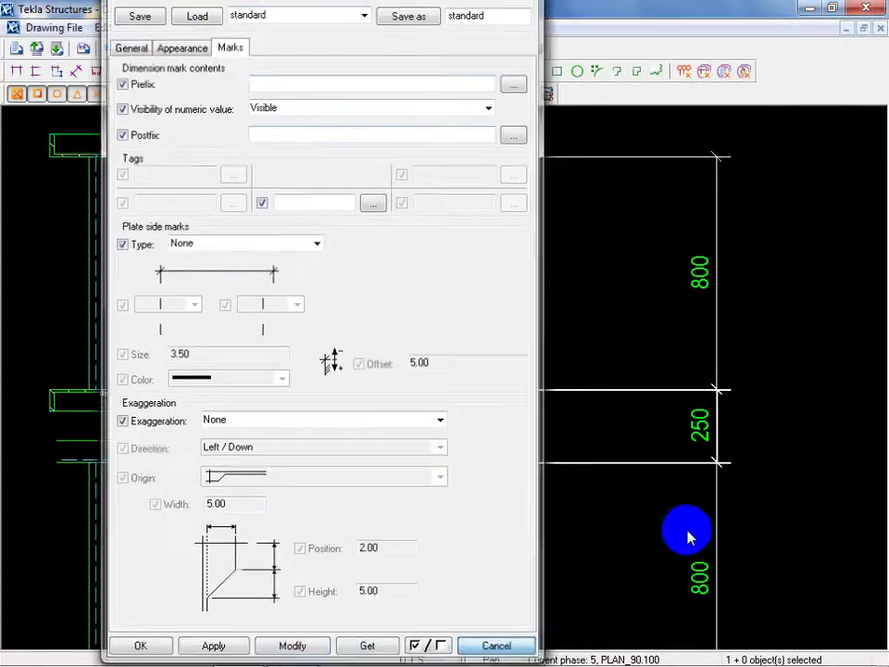
Unlink the 250 dimension between the two 800 dimensions from the chain and shift it outward.
{"action": "scroll", "coordinate": [704, 451], "scroll_direction": "down", "scroll_amount": 2}
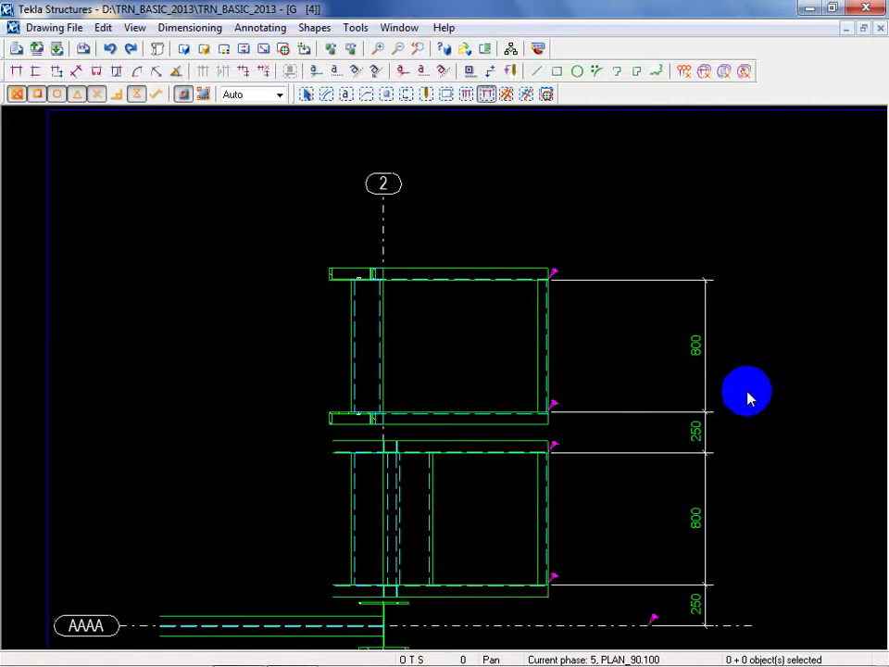
{"action": "scroll", "coordinate": [750, 397], "scroll_direction": "down", "scroll_amount": 2}
{"action": "middle_click_drag", "start_coordinate": [750, 397], "coordinate": [574, 359]}
{"action": "scroll", "coordinate": [573, 359], "scroll_direction": "up", "scroll_amount": 2}
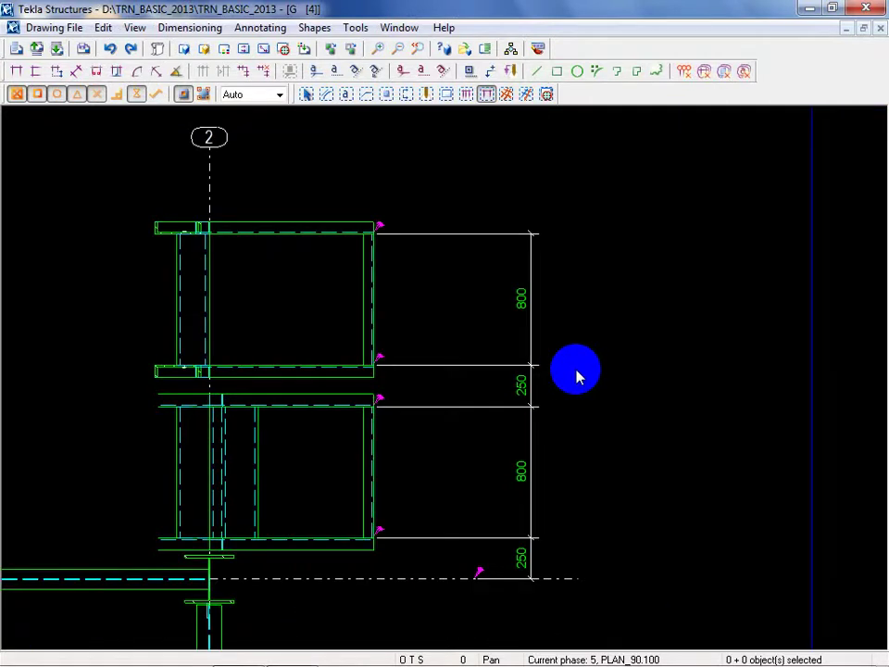
{"action": "scroll", "coordinate": [570, 337], "scroll_direction": "down", "scroll_amount": 2}
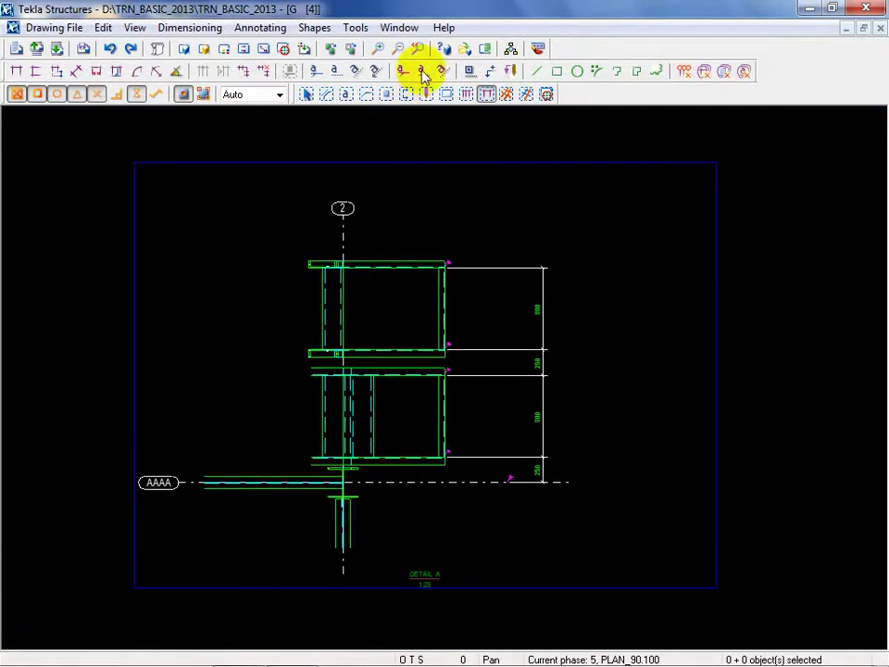
{"action": "scroll", "coordinate": [538, 364], "scroll_direction": "up", "scroll_amount": 3}
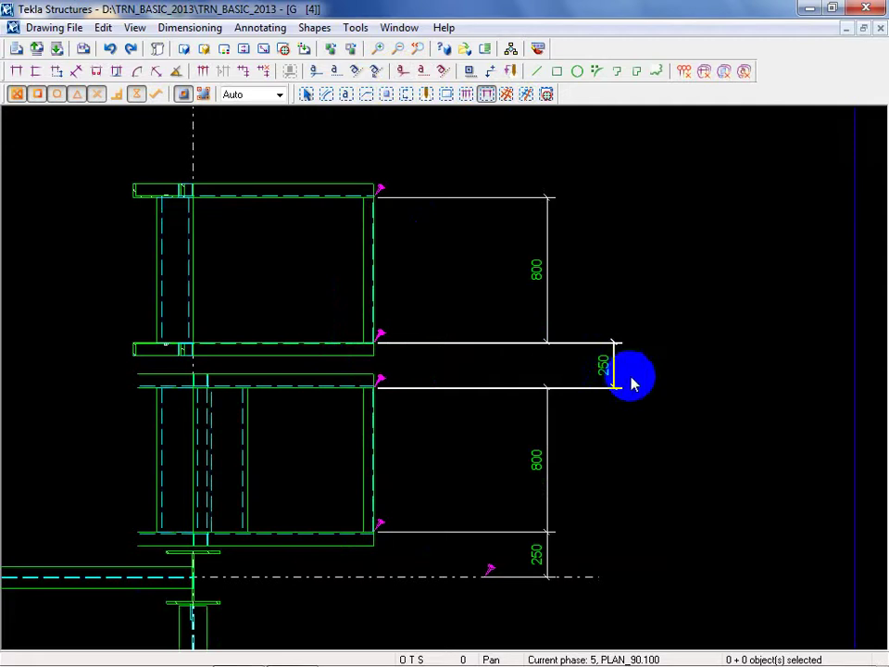
Set the text color of the detached 250 dimension to red.
{"action": "scroll", "coordinate": [603, 375], "scroll_direction": "up", "scroll_amount": 2}
{"action": "right_click", "coordinate": [603, 375]}
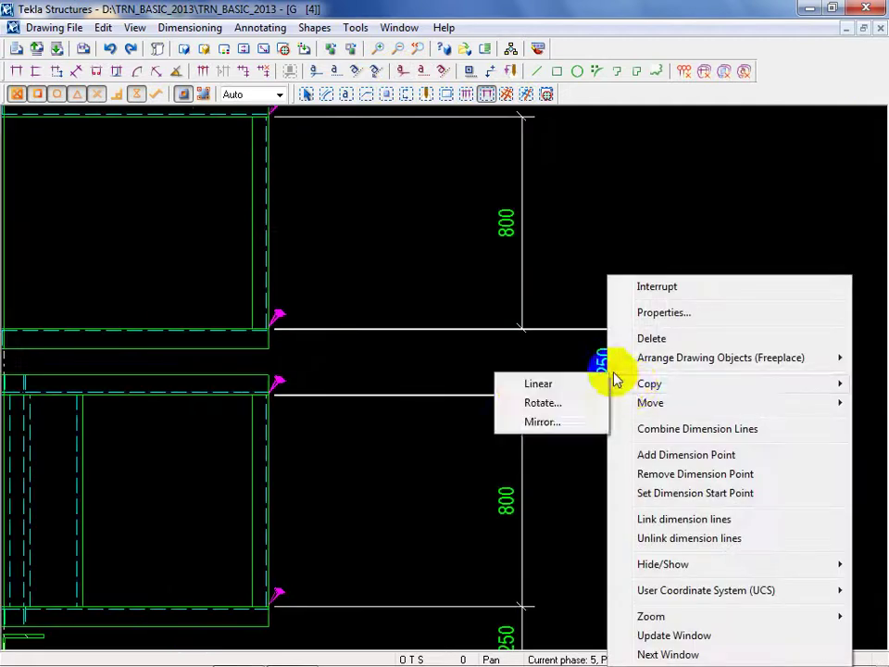
{"action": "left_click", "coordinate": [599, 358]}
{"action": "double_click", "coordinate": [600, 357]}
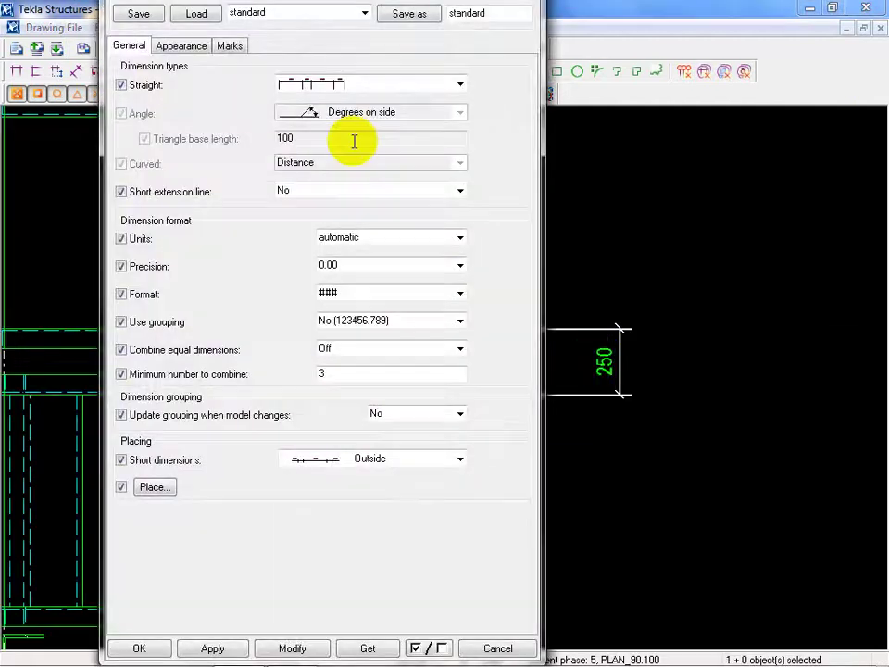
{"action": "left_click", "coordinate": [199, 45]}
{"action": "left_click", "coordinate": [243, 84]}
{"action": "left_click", "coordinate": [246, 127]}
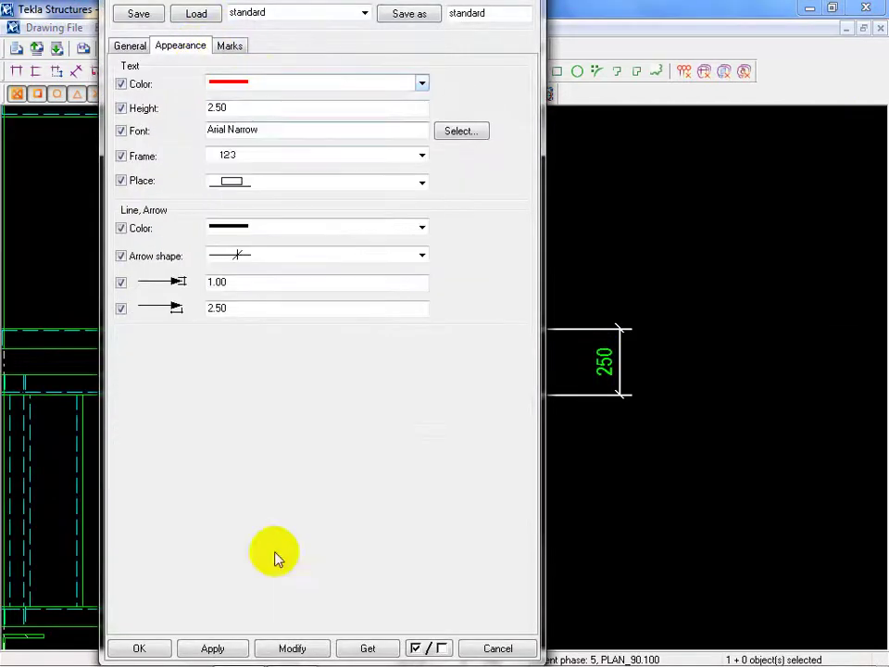
{"action": "left_click", "coordinate": [293, 647]}
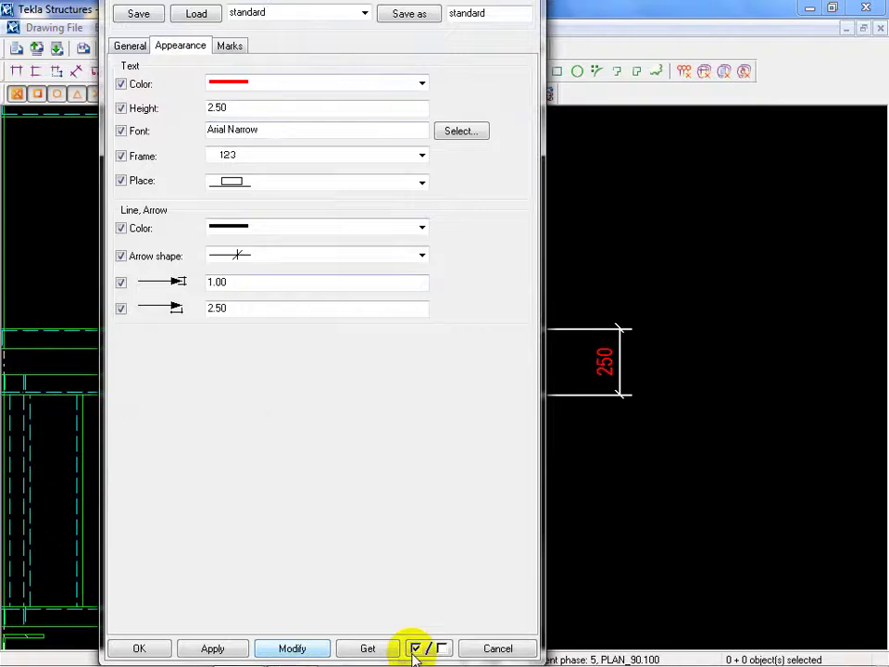
{"action": "left_click", "coordinate": [497, 649]}
Move the red 250 dimension back so it lines up with the adjacent 800 dimension lines.
{"action": "scroll", "coordinate": [627, 351], "scroll_direction": "up", "scroll_amount": 3}
{"action": "left_click", "coordinate": [618, 393]}
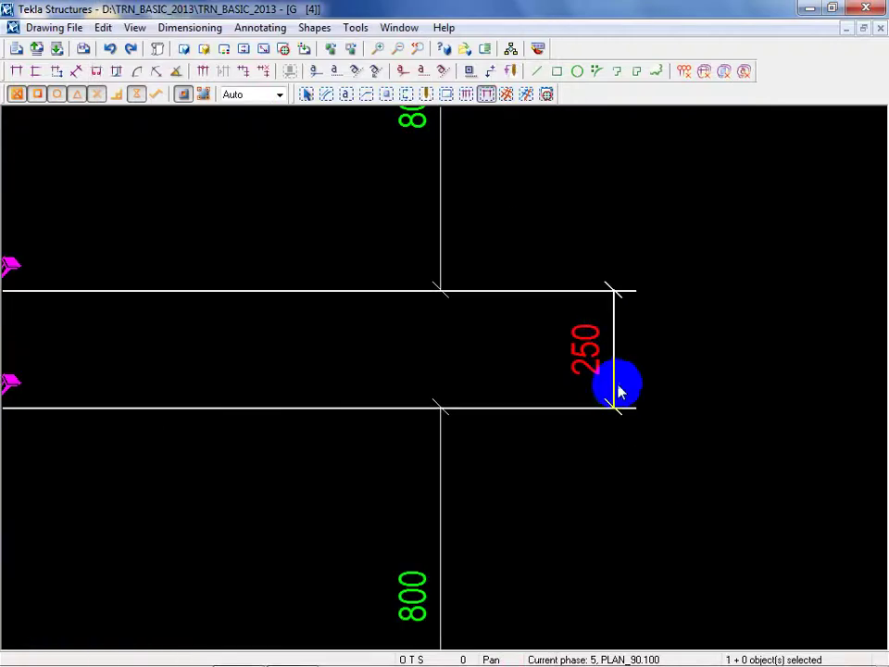
{"action": "left_click_drag", "start_coordinate": [615, 389], "coordinate": [441, 404]}
{"action": "scroll", "coordinate": [433, 408], "scroll_direction": "up", "scroll_amount": 5}
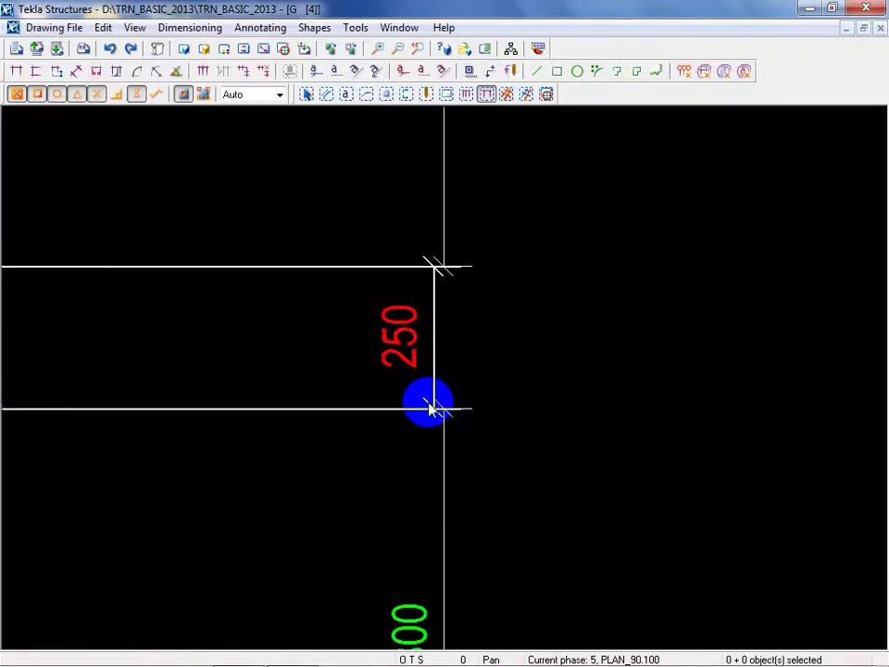
{"action": "scroll", "coordinate": [441, 405], "scroll_direction": "up", "scroll_amount": 2}
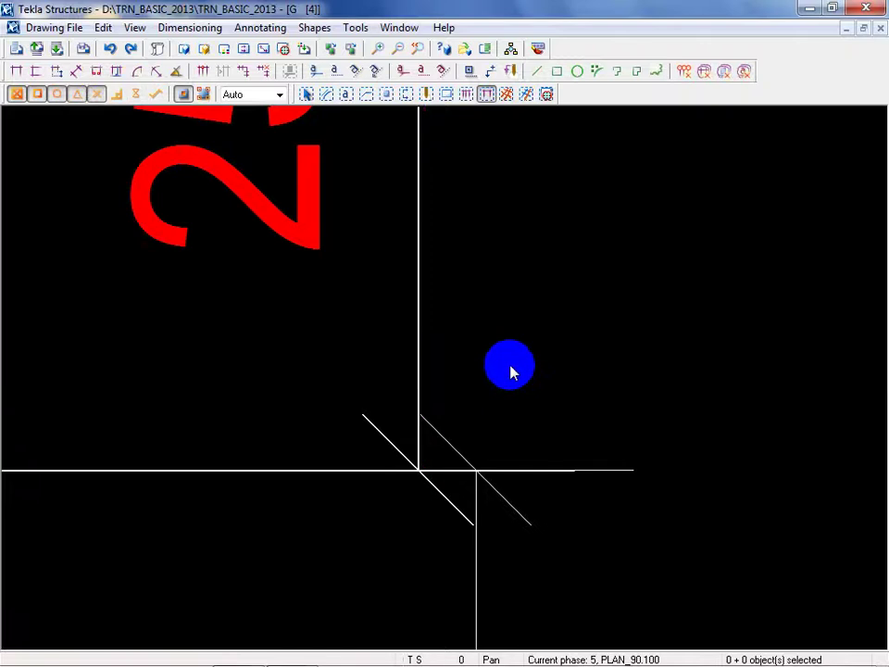
{"action": "left_click", "coordinate": [413, 383]}
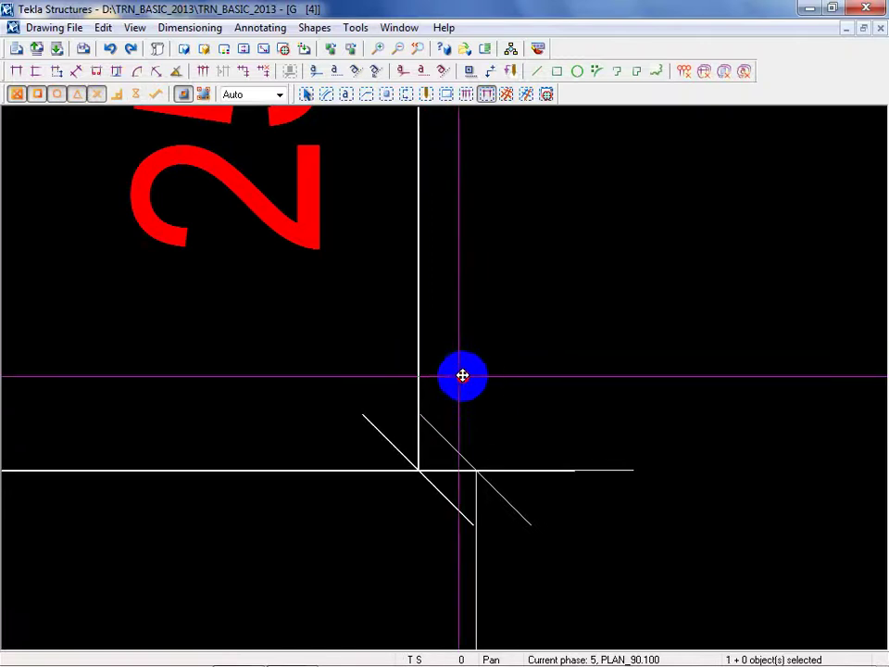
{"action": "scroll", "coordinate": [477, 385], "scroll_direction": "up", "scroll_amount": 2}
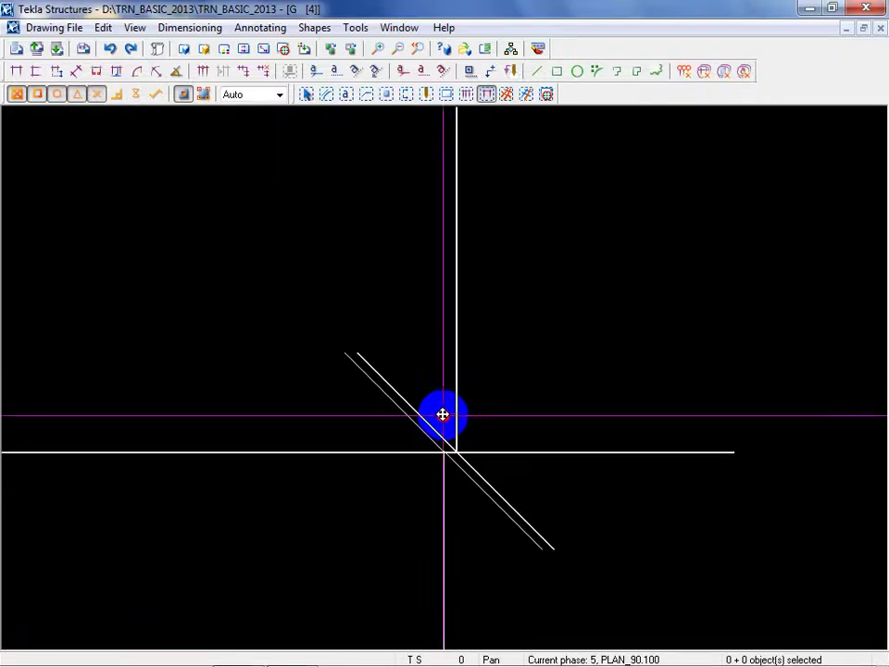
{"action": "scroll", "coordinate": [532, 395], "scroll_direction": "down", "scroll_amount": 3}
{"action": "scroll", "coordinate": [505, 425], "scroll_direction": "down", "scroll_amount": 5}
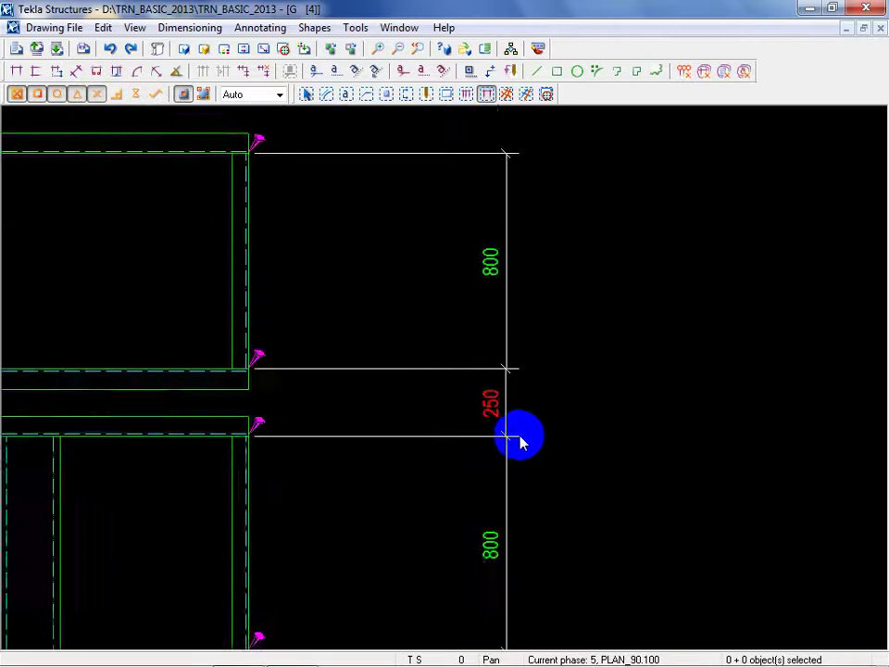
Add a horizontal dimension above the upper frame, from grid line 2 to the frame's outer corner at the dimension chain side.
{"action": "scroll", "coordinate": [533, 475], "scroll_direction": "up", "scroll_amount": 6}
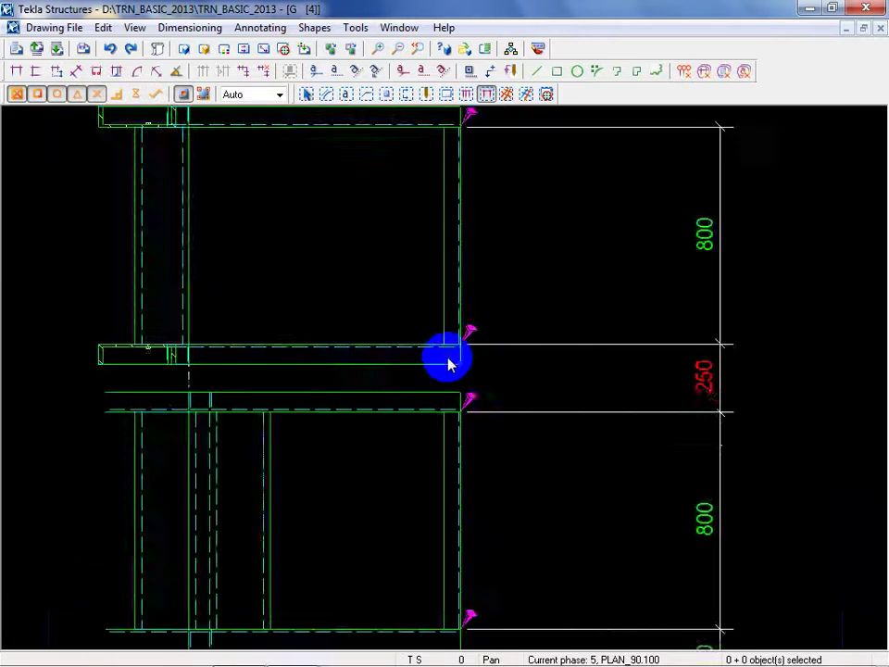
{"action": "scroll", "coordinate": [453, 369], "scroll_direction": "down", "scroll_amount": 5}
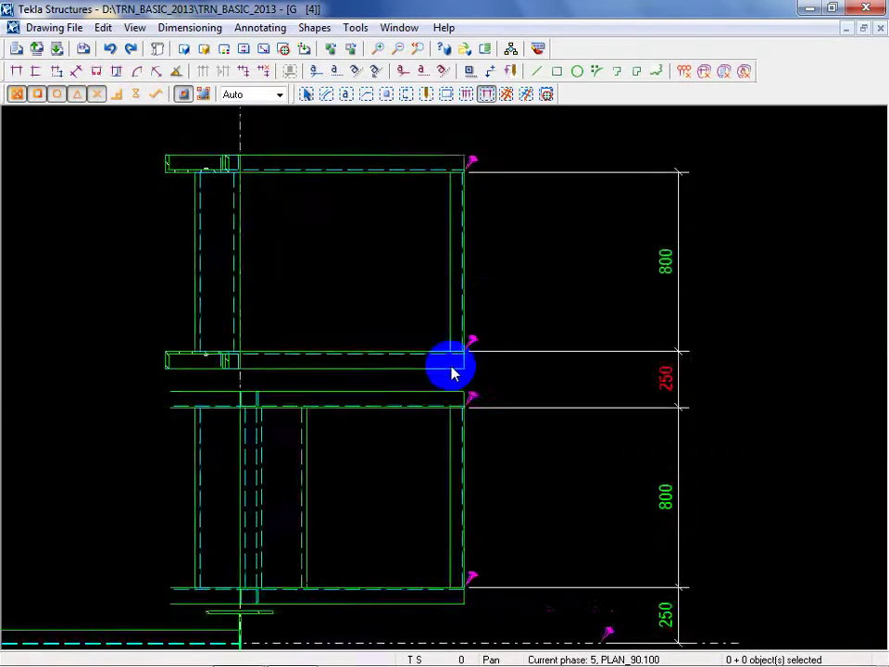
{"action": "left_click", "coordinate": [16, 72]}
{"action": "left_click", "coordinate": [306, 257]}
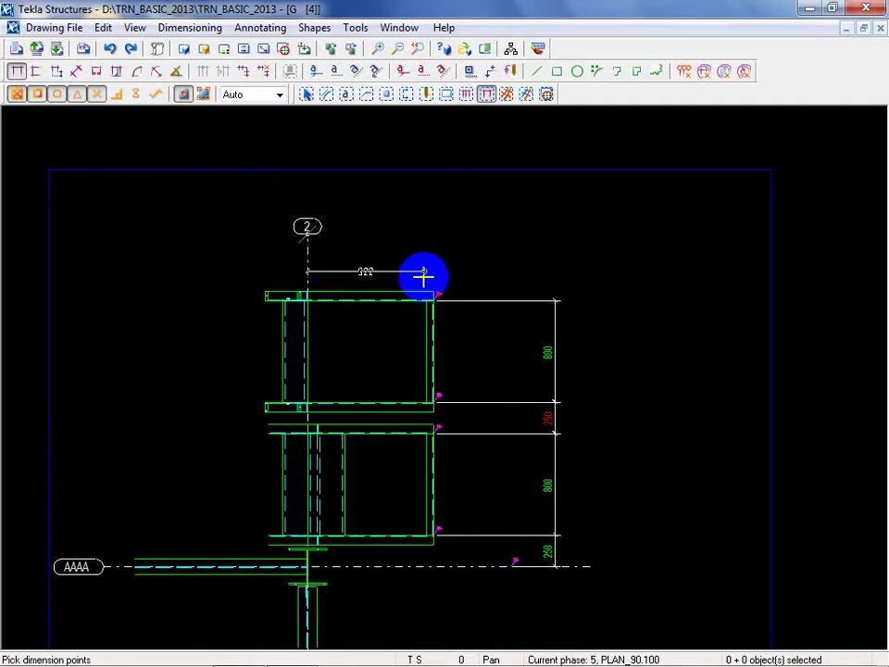
{"action": "scroll", "coordinate": [429, 301], "scroll_direction": "up", "scroll_amount": 4}
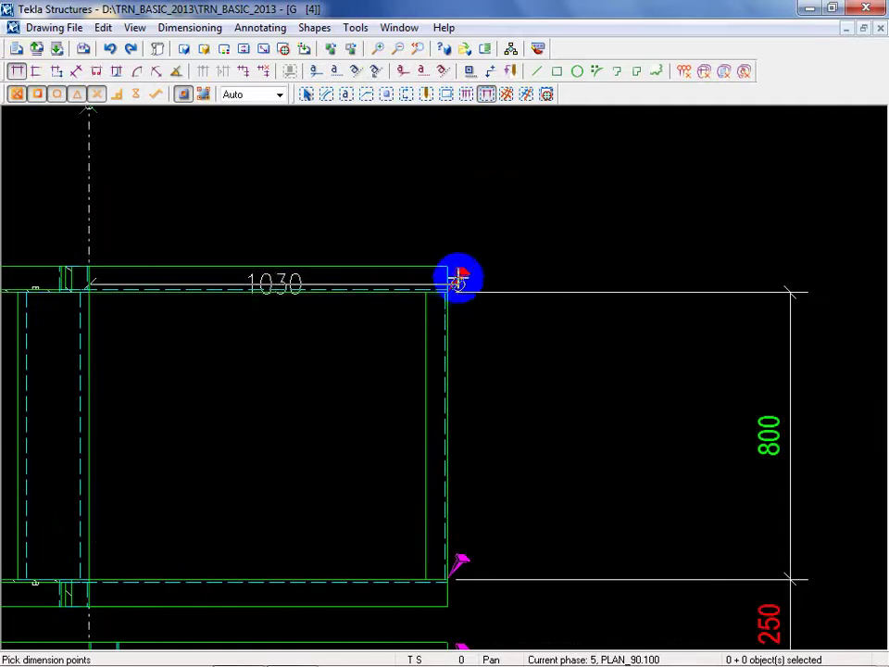
{"action": "left_click", "coordinate": [439, 268]}
{"action": "middle_click", "coordinate": [156, 104]}
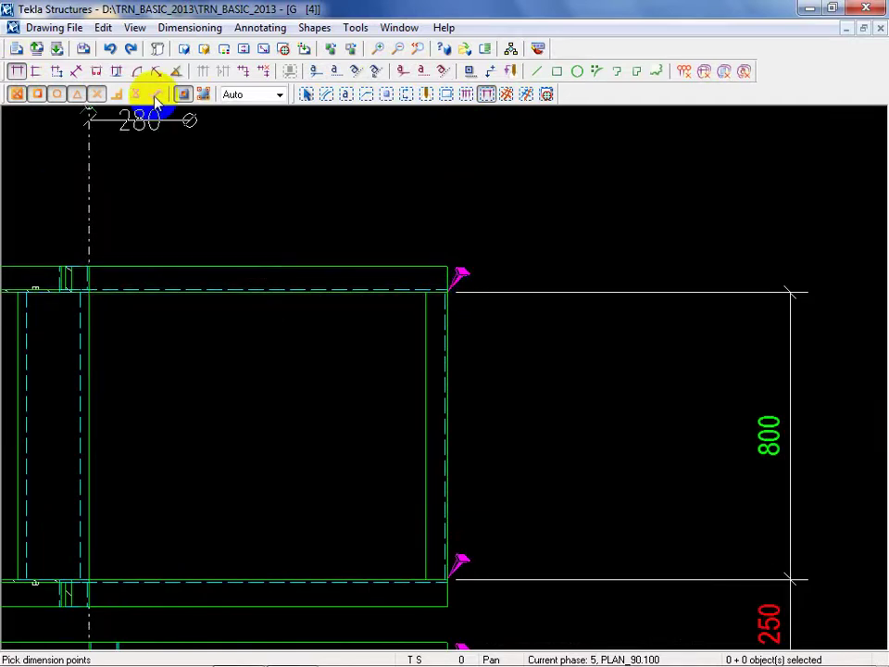
{"action": "left_click", "coordinate": [446, 267]}
{"action": "scroll", "coordinate": [447, 266], "scroll_direction": "down", "scroll_amount": 2}
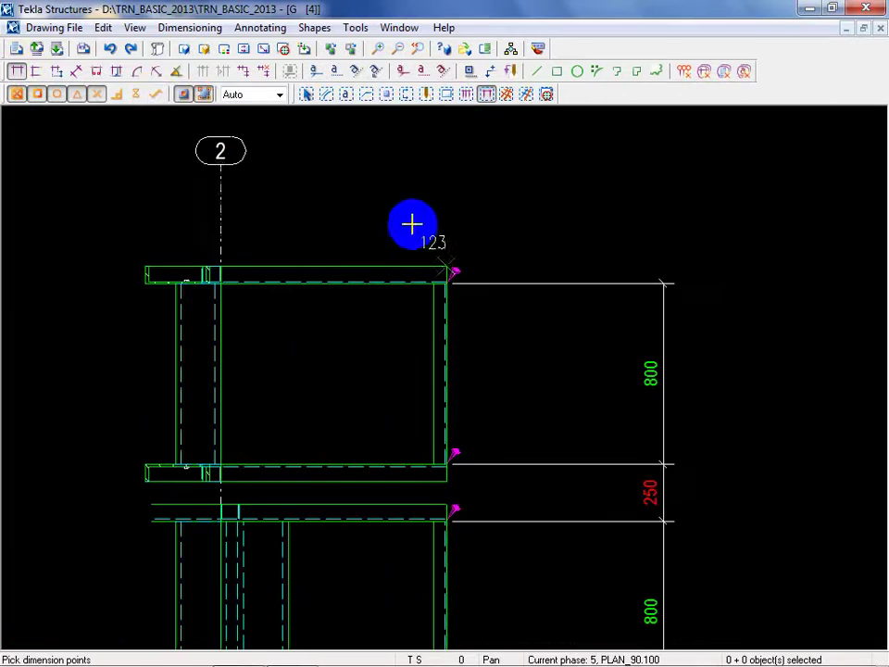
{"action": "middle_click", "coordinate": [415, 209]}
{"action": "right_click", "coordinate": [422, 169]}
{"action": "left_click", "coordinate": [444, 176]}
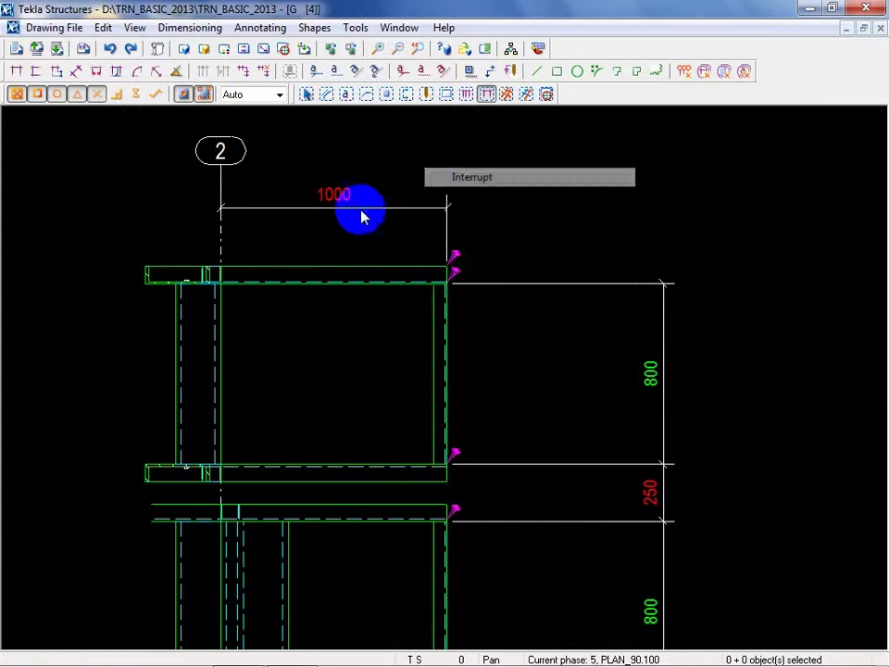
Set the 1000 dimension's short extension line option to On grid lines only and shift the dimension slightly closer to the frame.
{"action": "scroll", "coordinate": [338, 200], "scroll_direction": "up", "scroll_amount": 2}
{"action": "left_click", "coordinate": [296, 201]}
{"action": "scroll", "coordinate": [190, 190], "scroll_direction": "up", "scroll_amount": 1}
{"action": "middle_click_drag", "start_coordinate": [190, 190], "coordinate": [200, 299]}
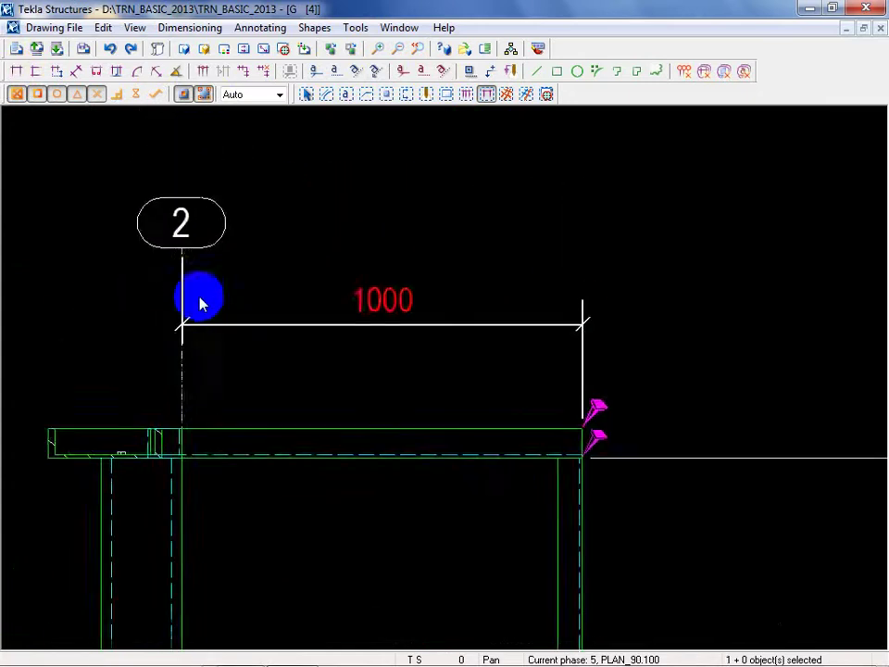
{"action": "scroll", "coordinate": [179, 275], "scroll_direction": "up", "scroll_amount": 2}
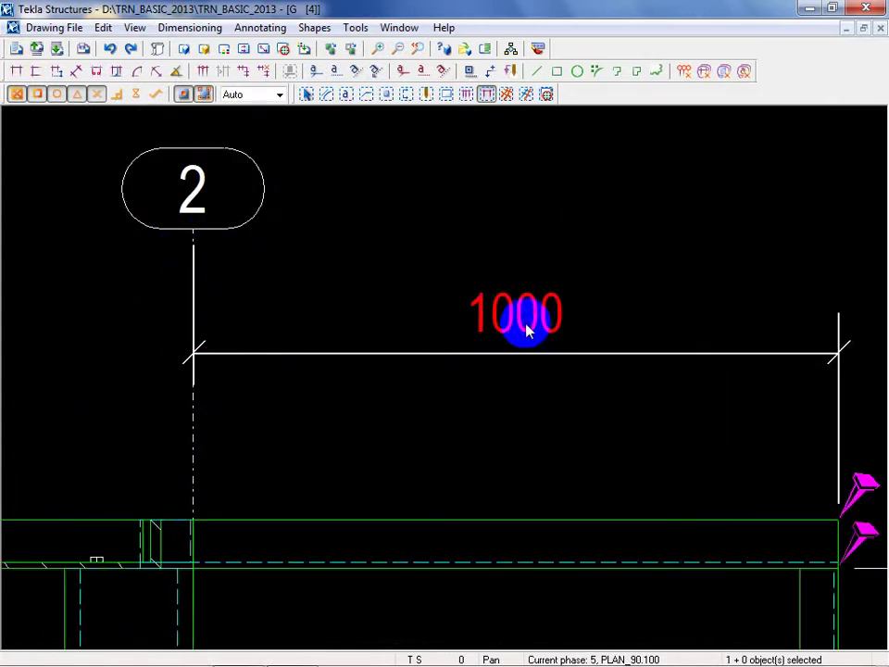
{"action": "double_click", "coordinate": [526, 330]}
{"action": "left_click", "coordinate": [309, 199]}
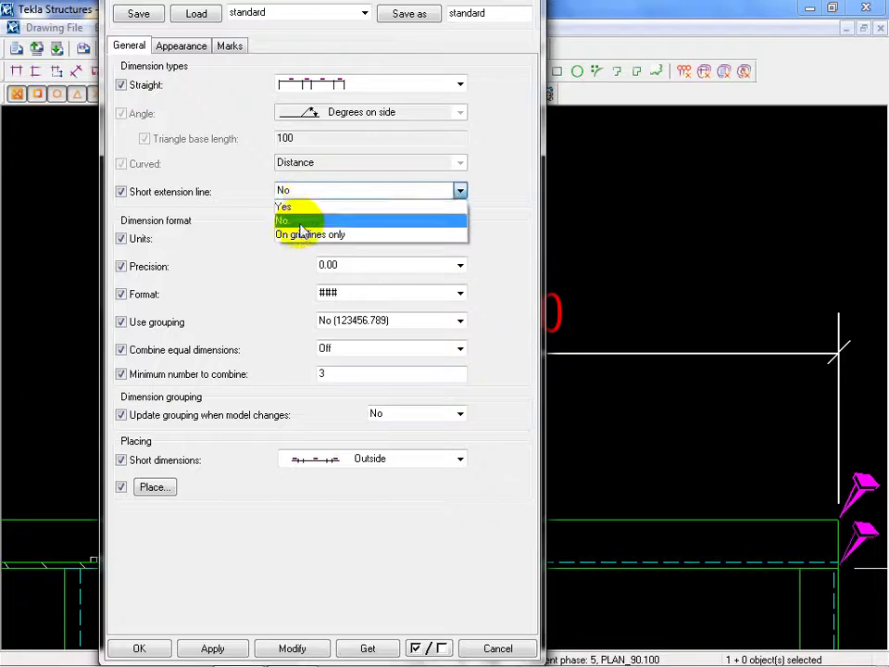
{"action": "left_click", "coordinate": [315, 236]}
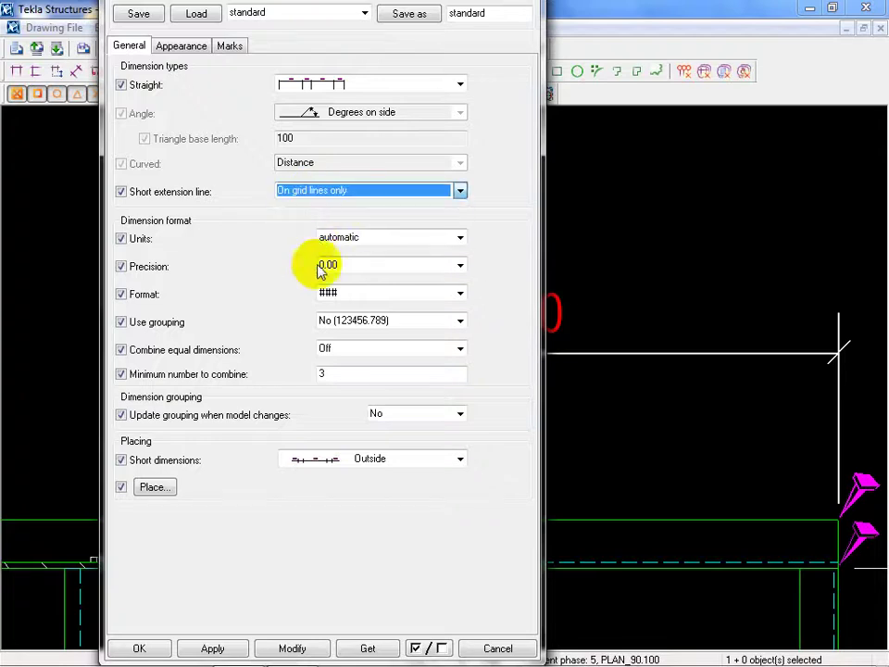
{"action": "left_click", "coordinate": [297, 649]}
{"action": "scroll", "coordinate": [685, 445], "scroll_direction": "down", "scroll_amount": 4}
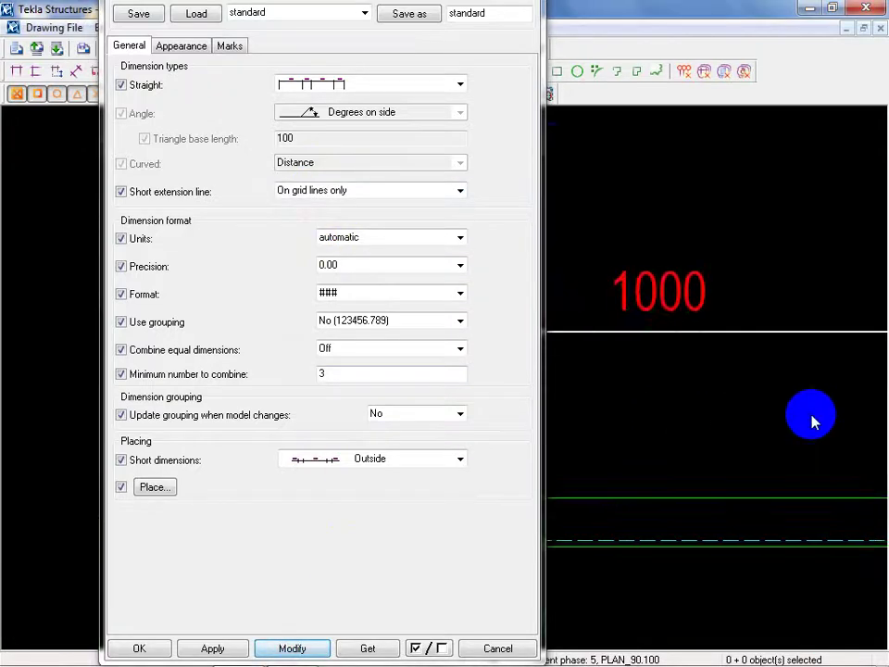
{"action": "scroll", "coordinate": [654, 390], "scroll_direction": "up", "scroll_amount": 3}
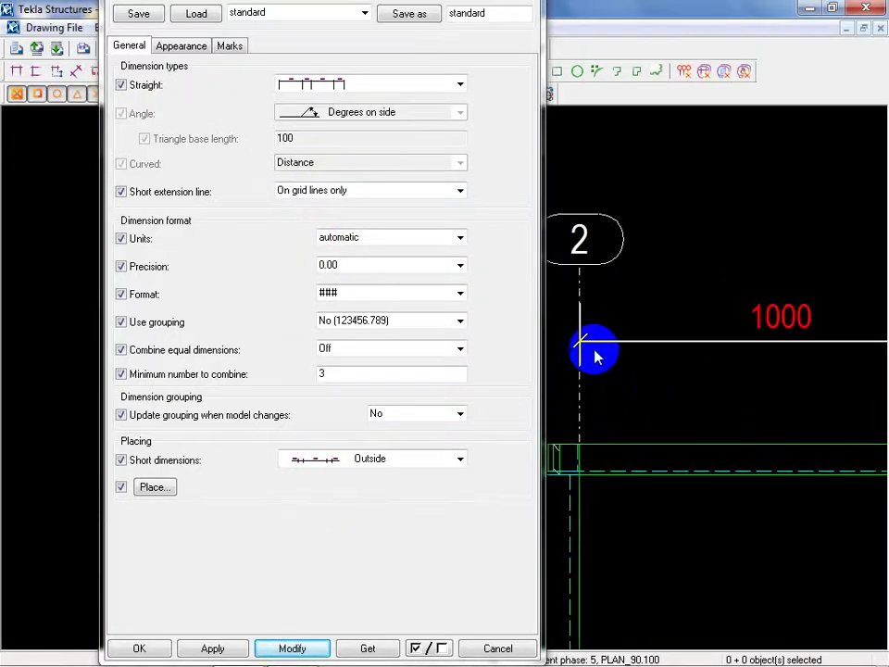
{"action": "mouse_move", "coordinate": [670, 355]}
{"action": "left_mouse_down"}
{"action": "mouse_move", "coordinate": [671, 407]}
{"action": "mouse_move", "coordinate": [664, 364]}
{"action": "mouse_move", "coordinate": [671, 403]}
{"action": "mouse_move", "coordinate": [671, 355]}
{"action": "left_mouse_up"}
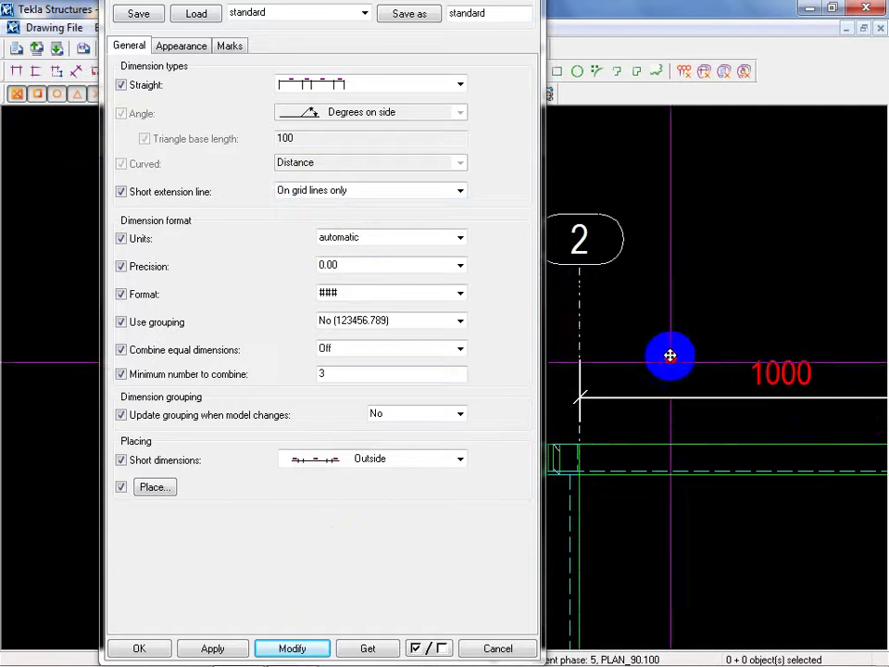
Set the 1000 dimension's short extension line option to Yes and move the dimension above the grid line 2 label.
{"action": "left_click", "coordinate": [315, 192]}
{"action": "left_click", "coordinate": [311, 205]}
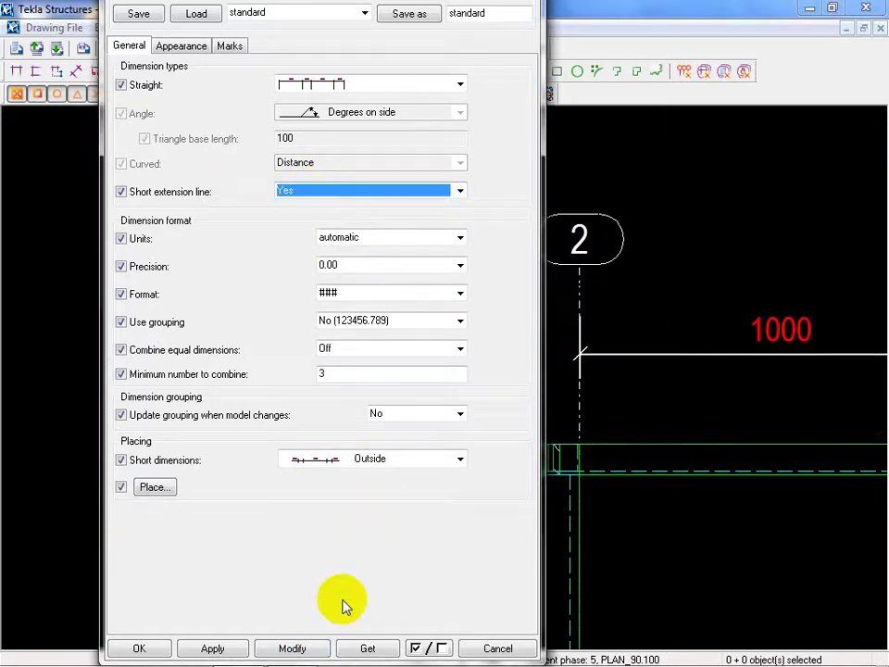
{"action": "left_click", "coordinate": [292, 648]}
{"action": "scroll", "coordinate": [754, 363], "scroll_direction": "down", "scroll_amount": 2}
{"action": "left_click", "coordinate": [685, 332]}
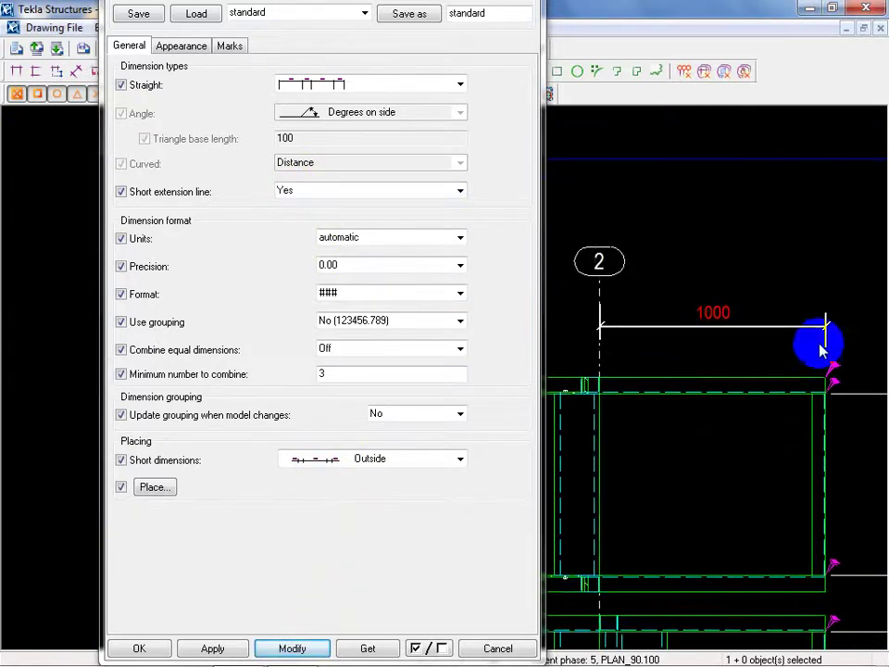
{"action": "left_click_drag", "start_coordinate": [784, 333], "coordinate": [834, 208]}
Apply the No option for short extension lines to the 1000 dimension, and return it to Yes.
{"action": "left_click", "coordinate": [322, 193]}
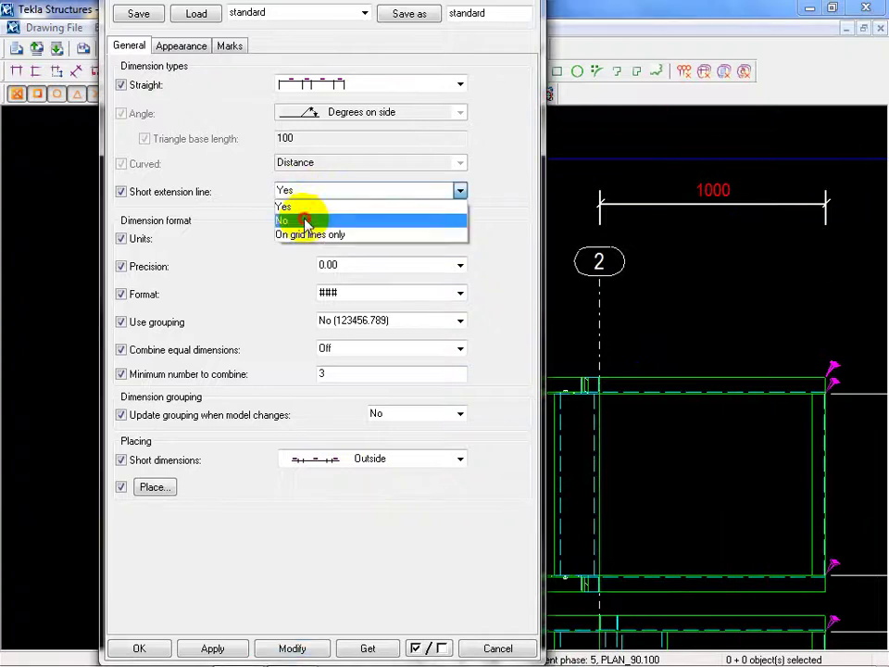
{"action": "left_click", "coordinate": [305, 222]}
{"action": "left_click", "coordinate": [292, 648]}
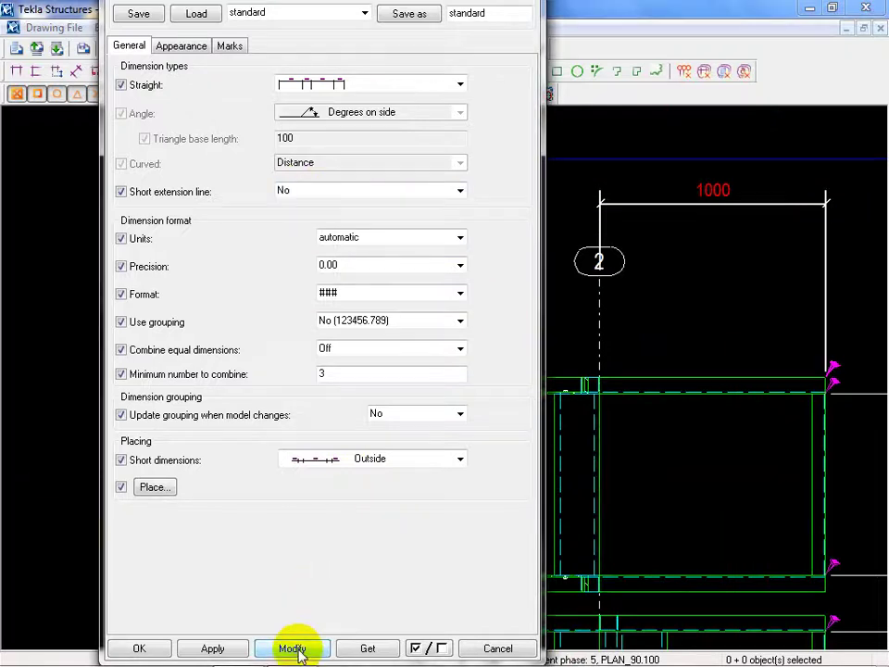
{"action": "left_click", "coordinate": [318, 195]}
{"action": "left_click", "coordinate": [314, 204]}
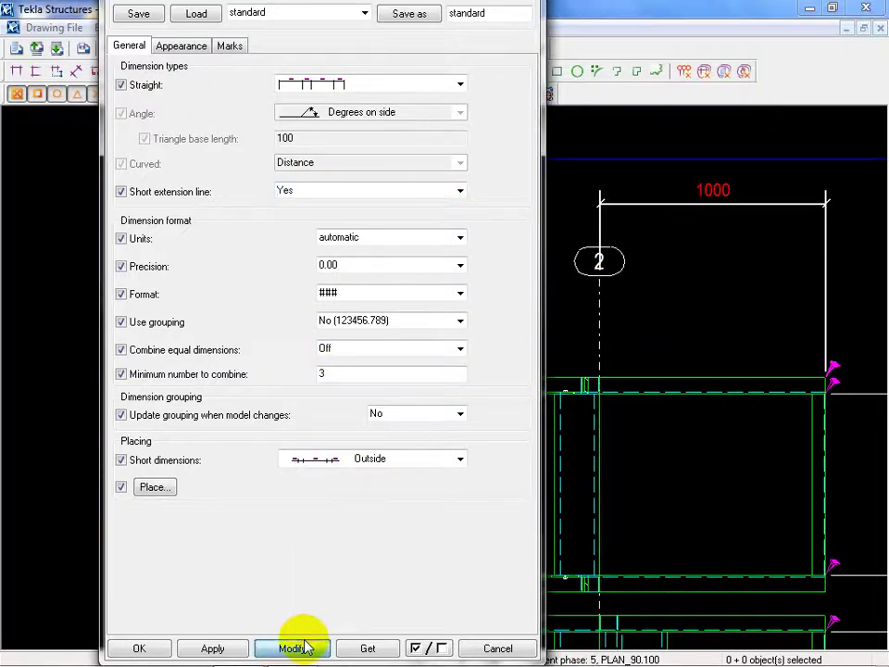
Apply short extension lines on grid lines only to the 1000 dimension and move it back between the grid label and the frame.
{"action": "left_click", "coordinate": [318, 192]}
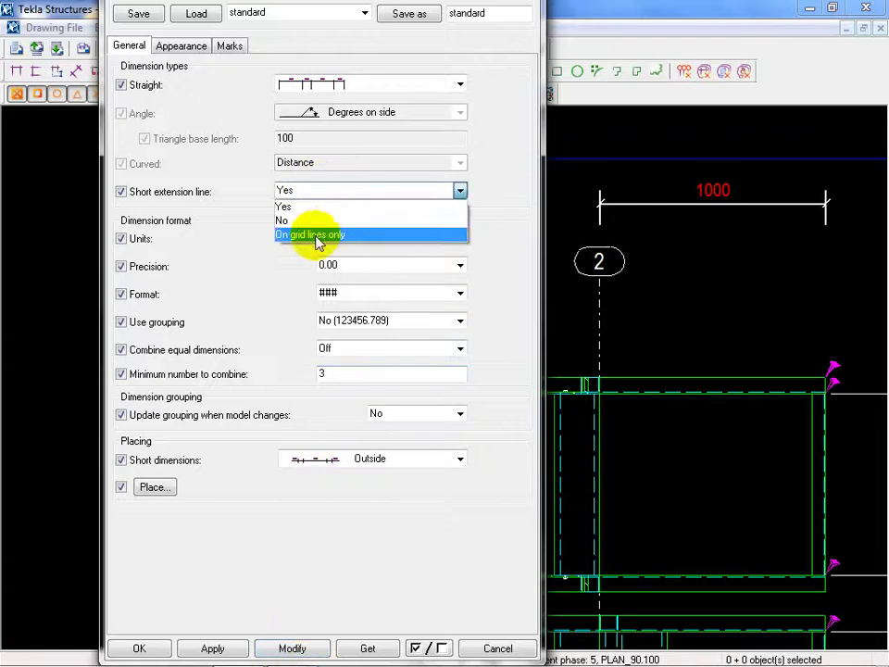
{"action": "left_click", "coordinate": [315, 237]}
{"action": "left_click", "coordinate": [291, 648]}
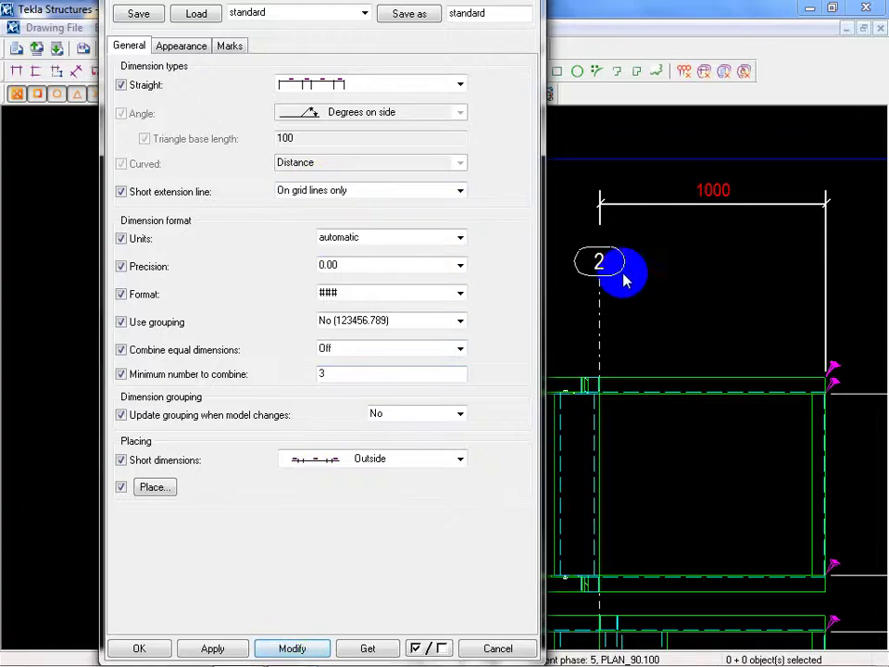
{"action": "left_click_drag", "start_coordinate": [596, 204], "coordinate": [644, 297]}
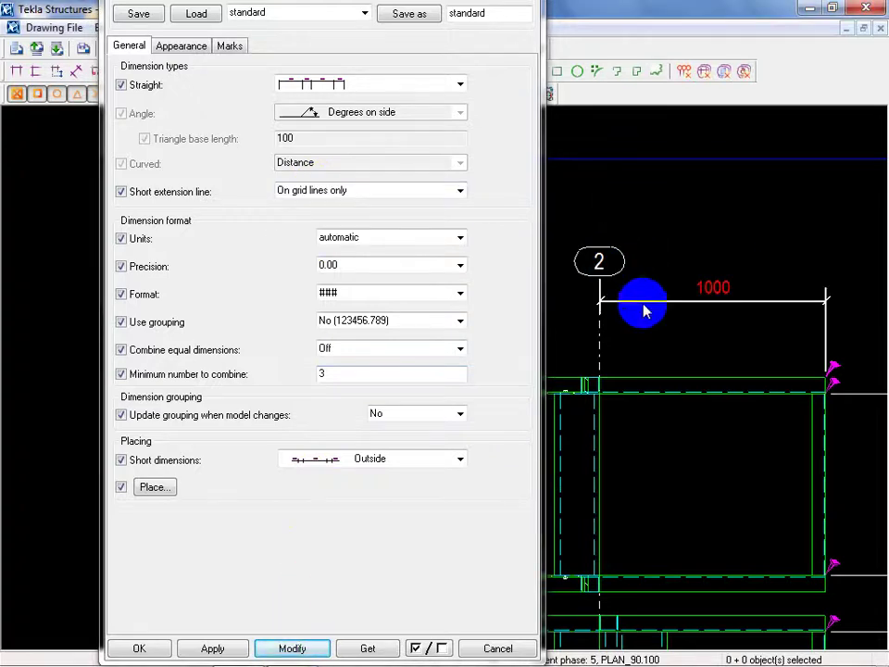
{"action": "left_click", "coordinate": [806, 281]}
{"action": "mouse_move", "coordinate": [476, 635]}
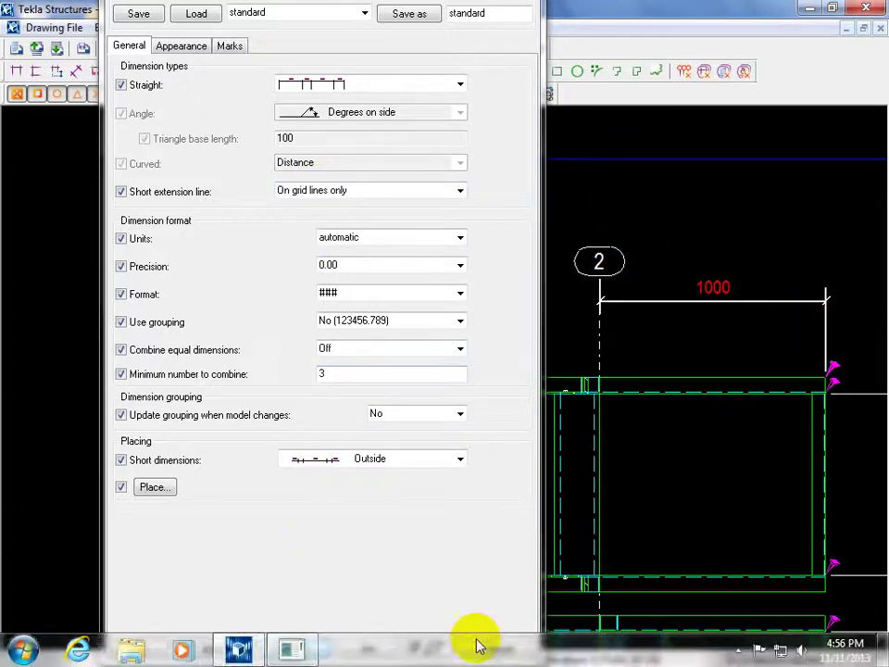
{"action": "left_click", "coordinate": [496, 648]}
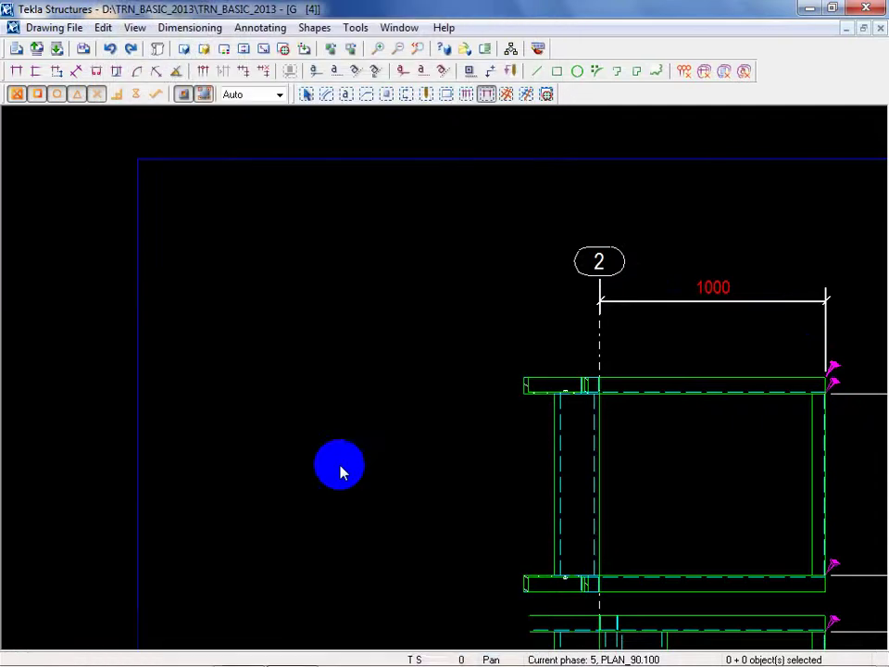
Examine the detail view's placement on the sheet and its name and scale label beneath the geometry.
{"action": "scroll", "coordinate": [202, 397], "scroll_direction": "down", "scroll_amount": 5}
{"action": "mouse_move", "coordinate": [313, 484]}
{"action": "middle_mouse_down"}
{"action": "mouse_move", "coordinate": [478, 435]}
{"action": "mouse_move", "coordinate": [455, 427]}
{"action": "mouse_move", "coordinate": [510, 417]}
{"action": "mouse_move", "coordinate": [435, 457]}
{"action": "middle_mouse_up"}
{"action": "scroll", "coordinate": [480, 401], "scroll_direction": "down", "scroll_amount": 3}
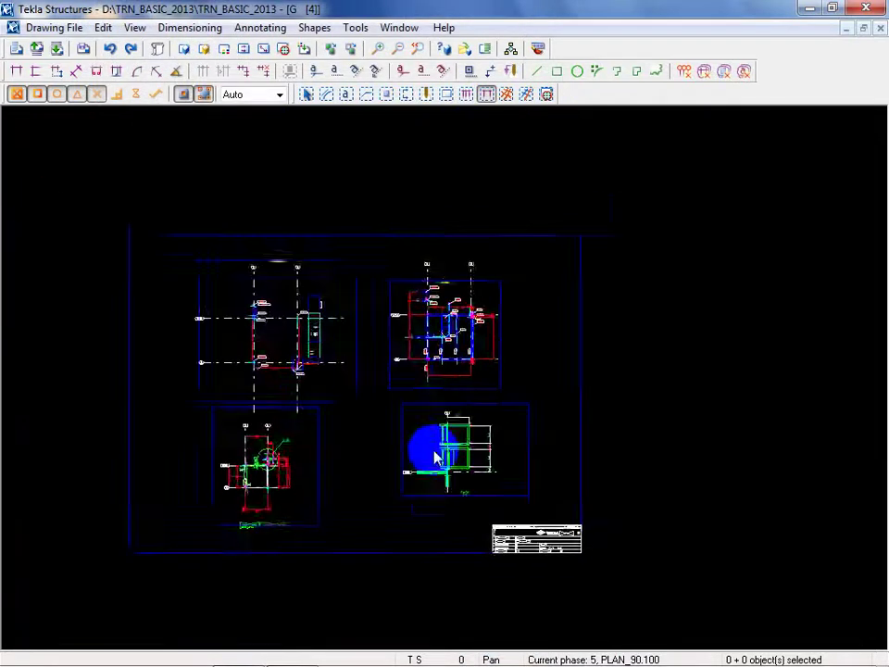
{"action": "scroll", "coordinate": [377, 446], "scroll_direction": "up", "scroll_amount": 2}
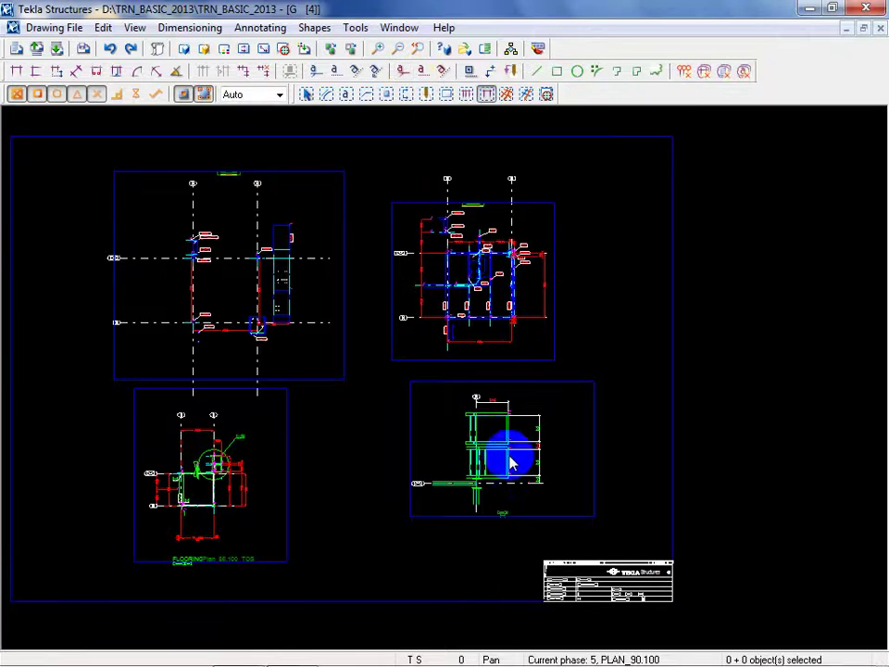
{"action": "scroll", "coordinate": [497, 516], "scroll_direction": "up", "scroll_amount": 5}
{"action": "scroll", "coordinate": [547, 505], "scroll_direction": "up", "scroll_amount": 1}
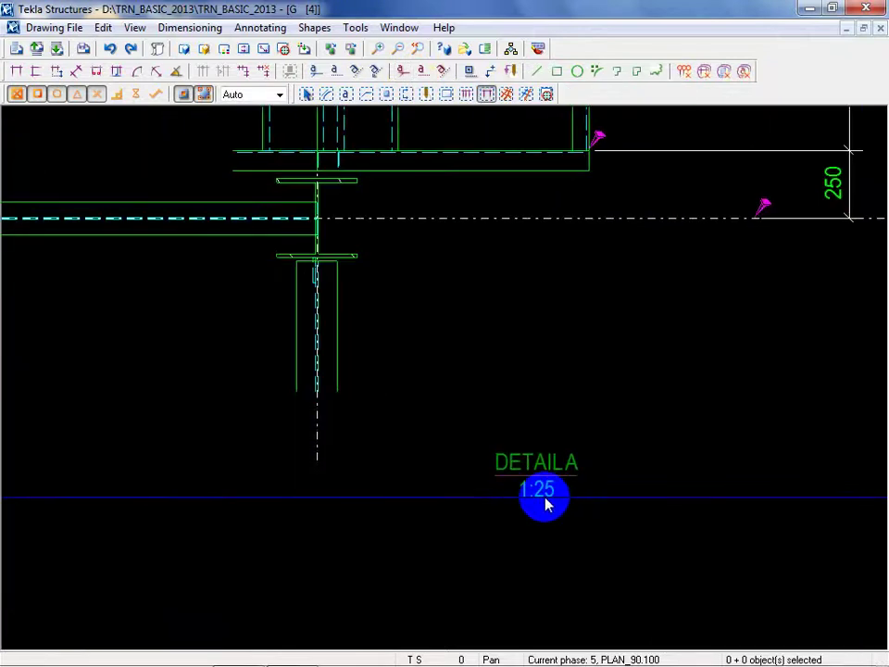
{"action": "scroll", "coordinate": [545, 502], "scroll_direction": "down", "scroll_amount": 2}
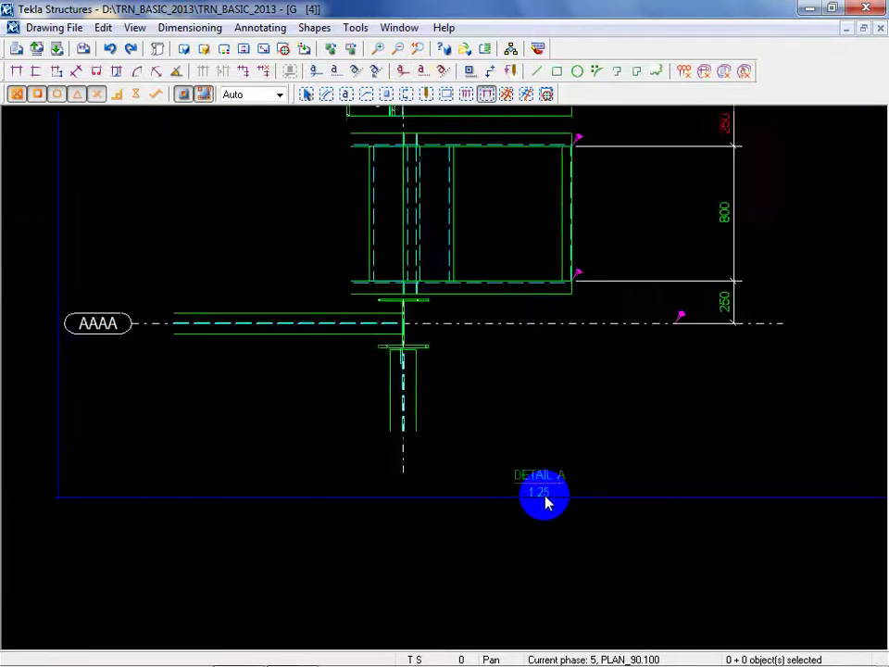
{"action": "scroll", "coordinate": [545, 501], "scroll_direction": "up", "scroll_amount": 1}
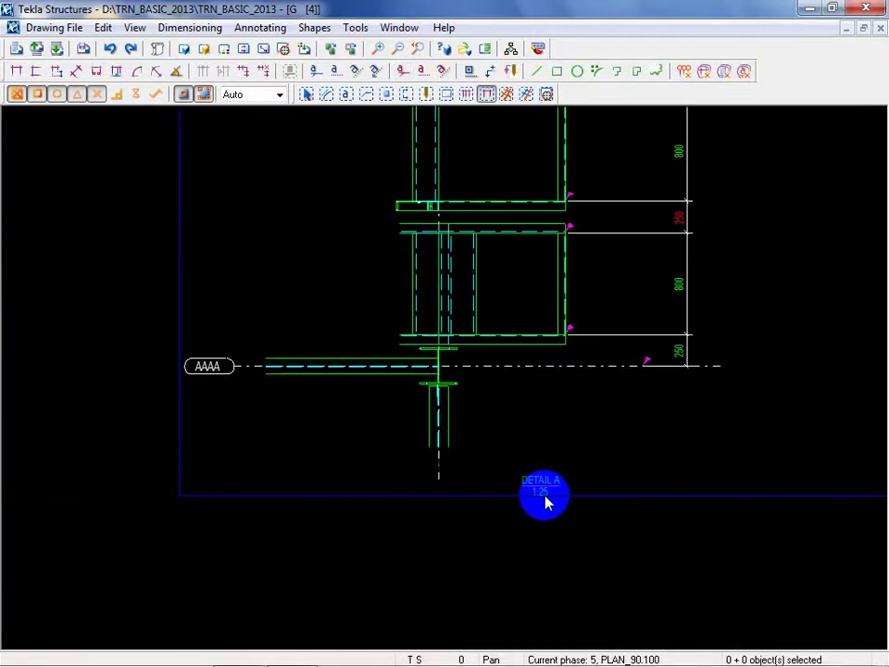
{"action": "double_click", "coordinate": [600, 502]}
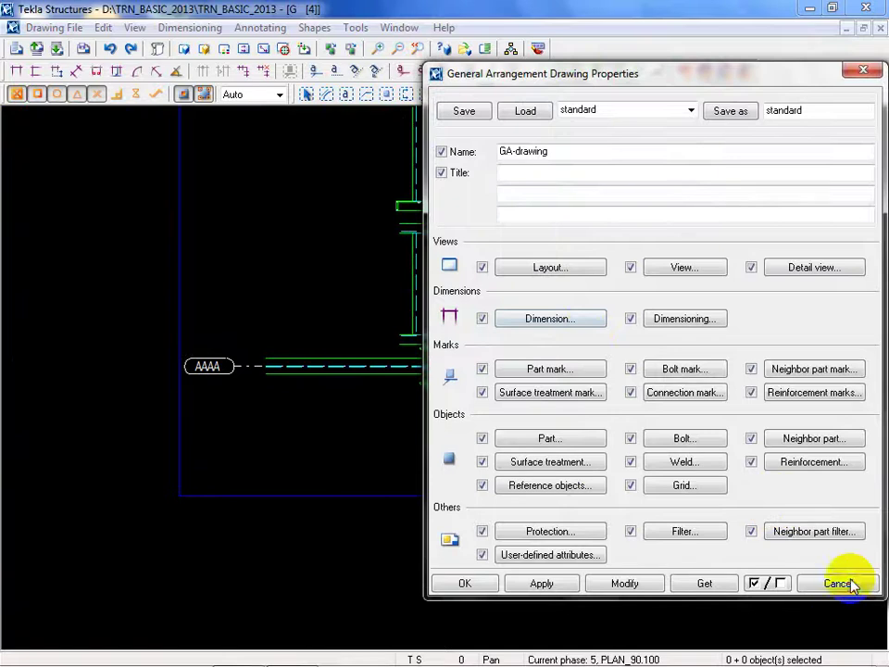
{"action": "left_click", "coordinate": [672, 272]}
{"action": "left_click", "coordinate": [783, 589]}
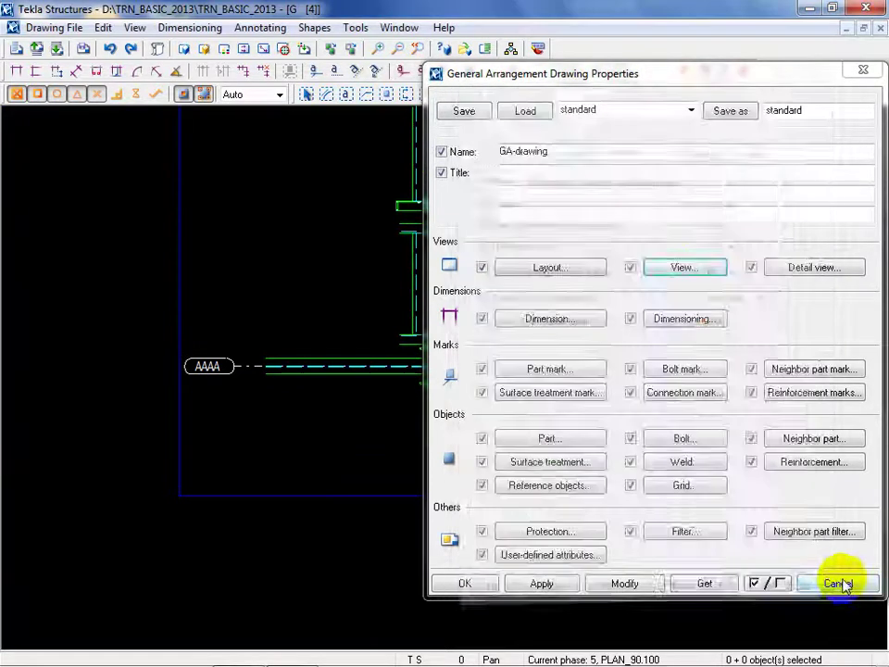
{"action": "left_click", "coordinate": [838, 582]}
{"action": "scroll", "coordinate": [230, 569], "scroll_direction": "down", "scroll_amount": 3}
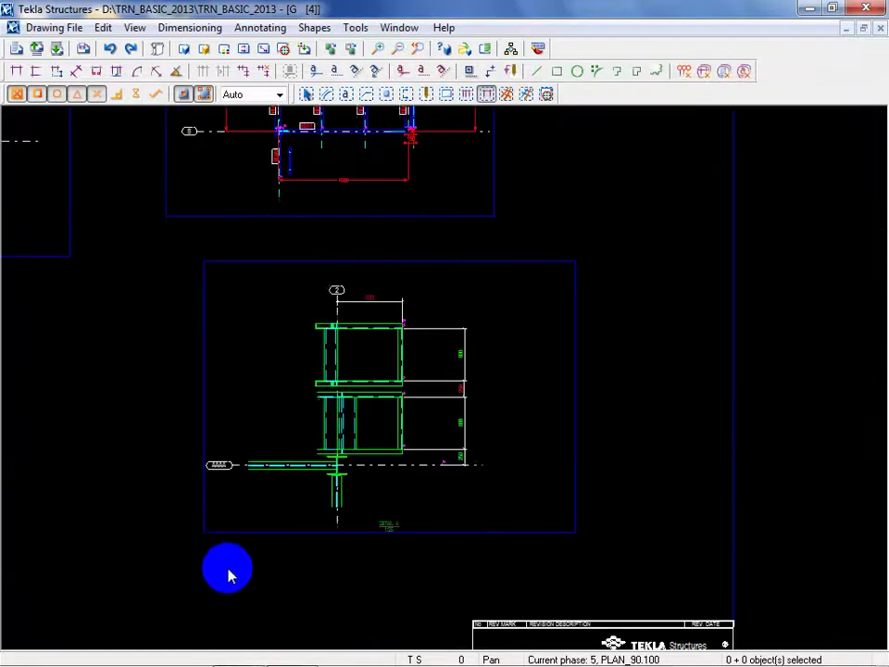
{"action": "double_click", "coordinate": [445, 540]}
{"action": "middle_click_drag", "start_coordinate": [384, 540], "coordinate": [194, 565]}
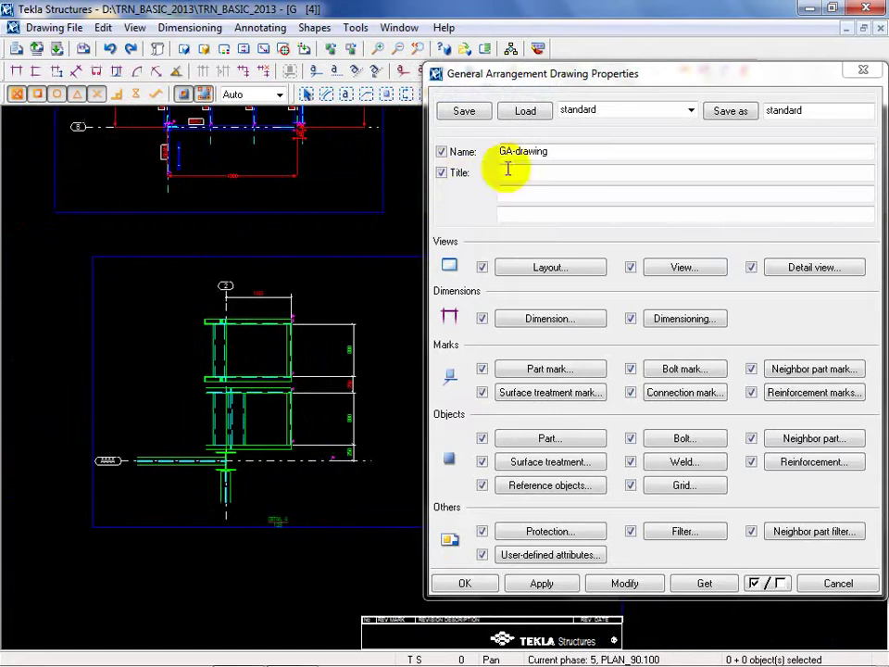
{"action": "left_click", "coordinate": [554, 265]}
{"action": "left_click", "coordinate": [746, 189]}
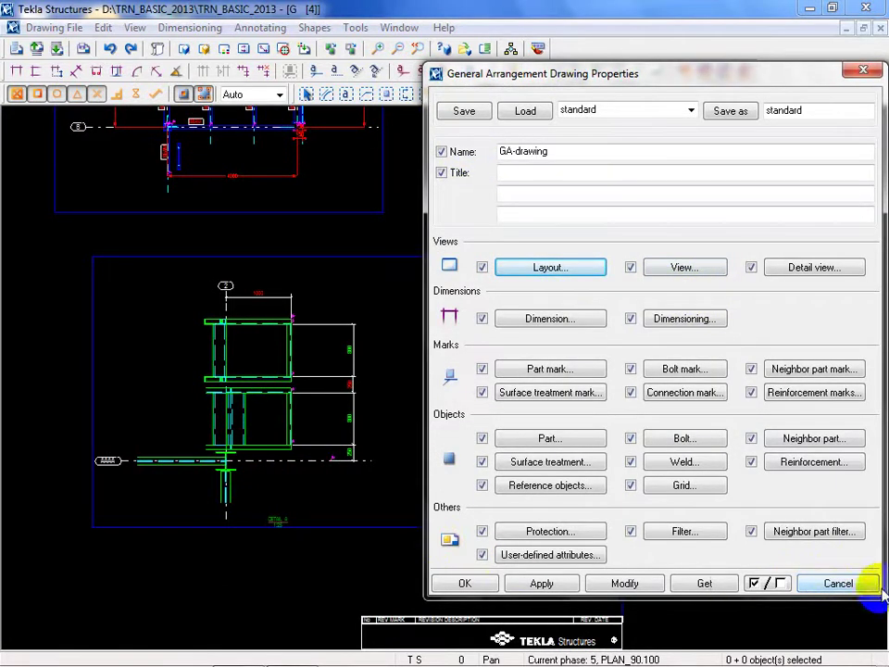
{"action": "left_click", "coordinate": [837, 582]}
{"action": "double_click", "coordinate": [389, 535]}
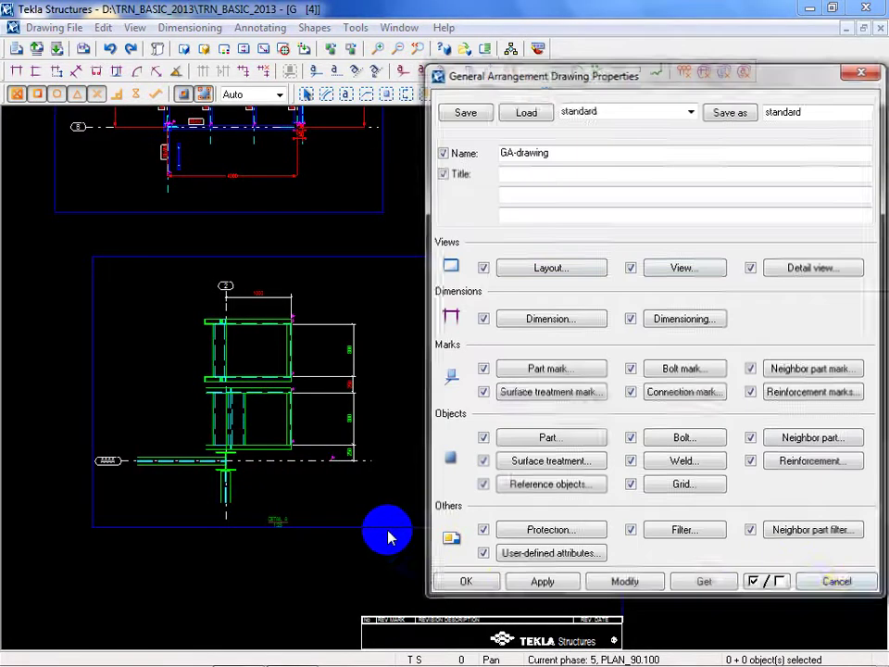
{"action": "key", "text": "Escape"}
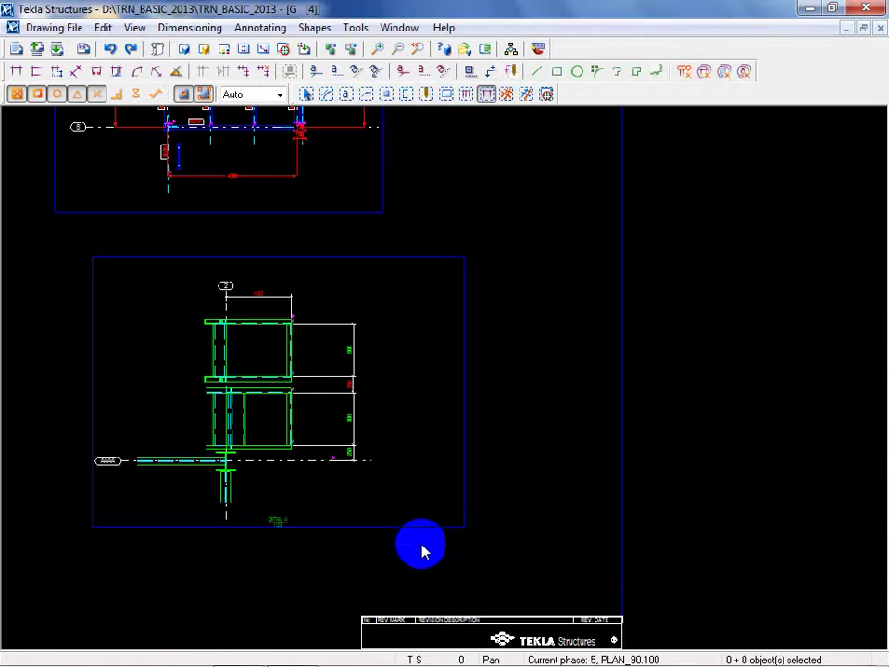
Remove the view name element from the A1 label text of the detail view.
{"action": "double_click", "coordinate": [423, 524]}
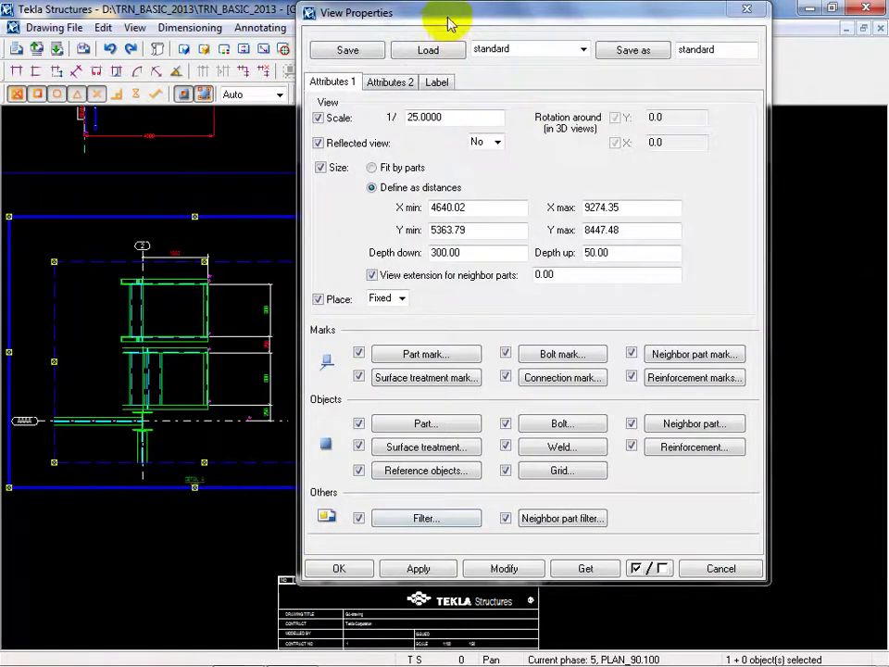
{"action": "left_click_drag", "start_coordinate": [449, 23], "coordinate": [552, 37]}
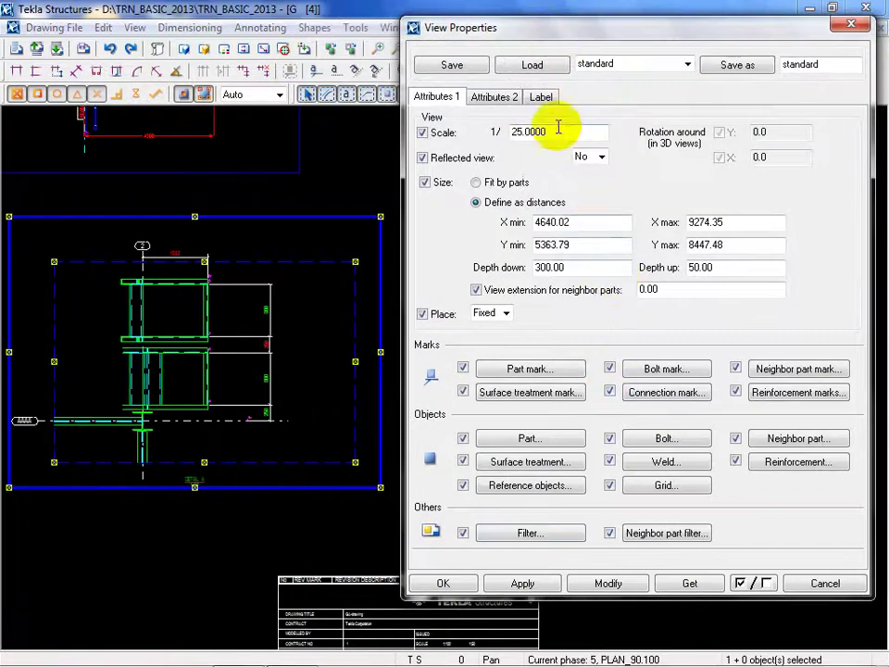
{"action": "left_click", "coordinate": [542, 97]}
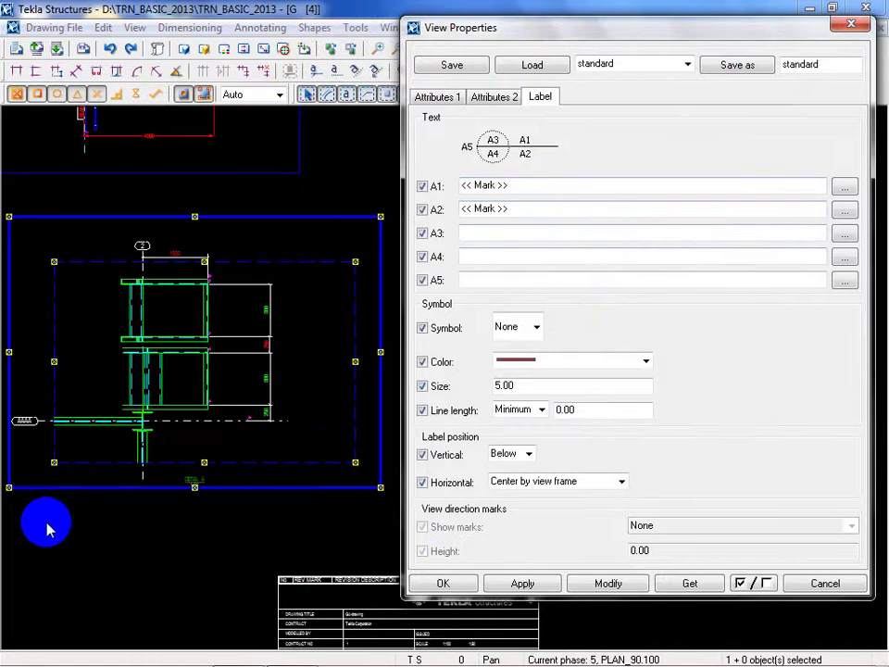
{"action": "mouse_move", "coordinate": [48, 530]}
{"action": "middle_mouse_down"}
{"action": "mouse_move", "coordinate": [252, 502]}
{"action": "mouse_move", "coordinate": [224, 587]}
{"action": "middle_mouse_up"}
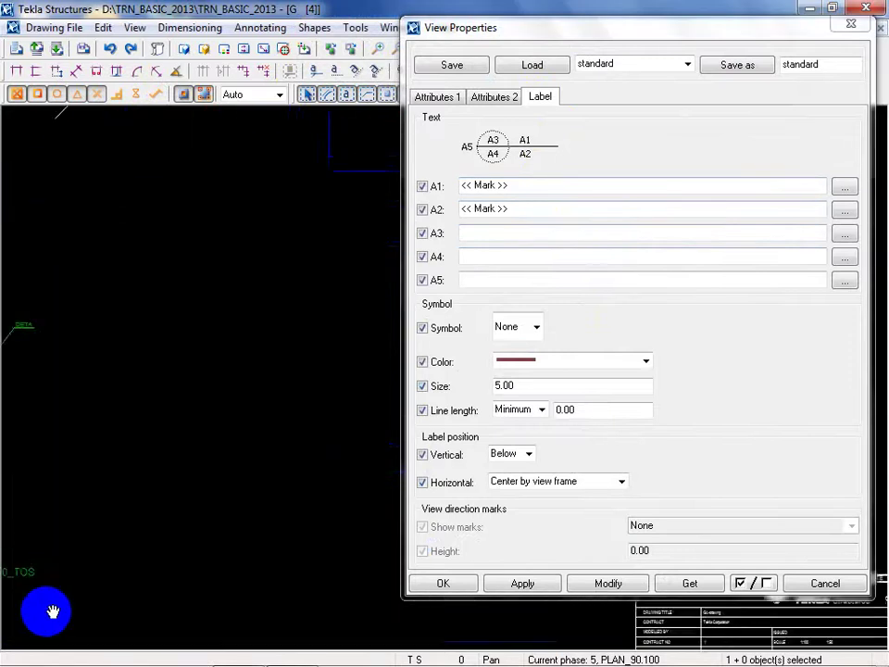
{"action": "middle_click_drag", "start_coordinate": [53, 612], "coordinate": [46, 612]}
{"action": "middle_click_drag", "start_coordinate": [359, 558], "coordinate": [168, 556]}
{"action": "scroll", "coordinate": [179, 481], "scroll_direction": "up", "scroll_amount": 5}
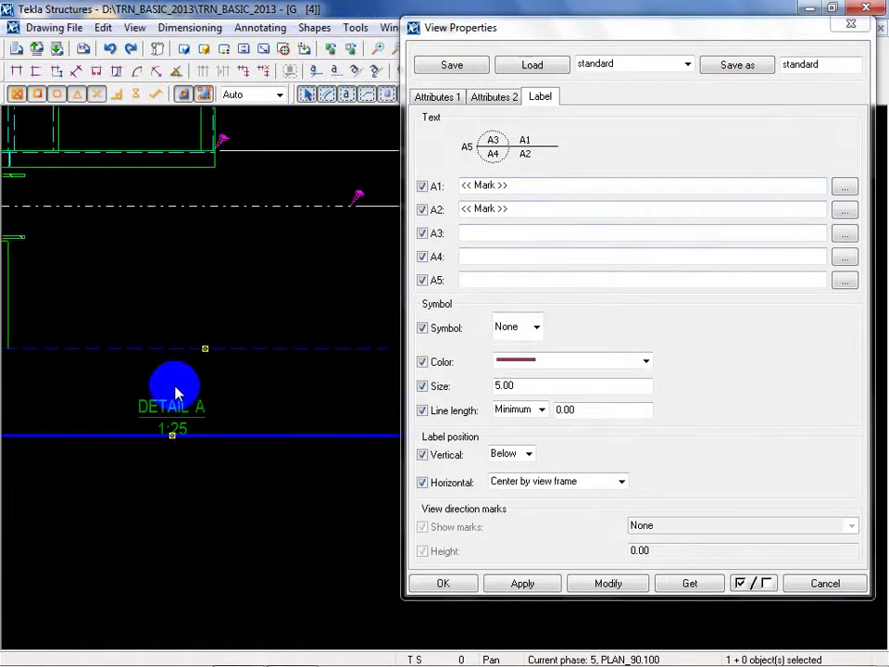
{"action": "left_click", "coordinate": [845, 188]}
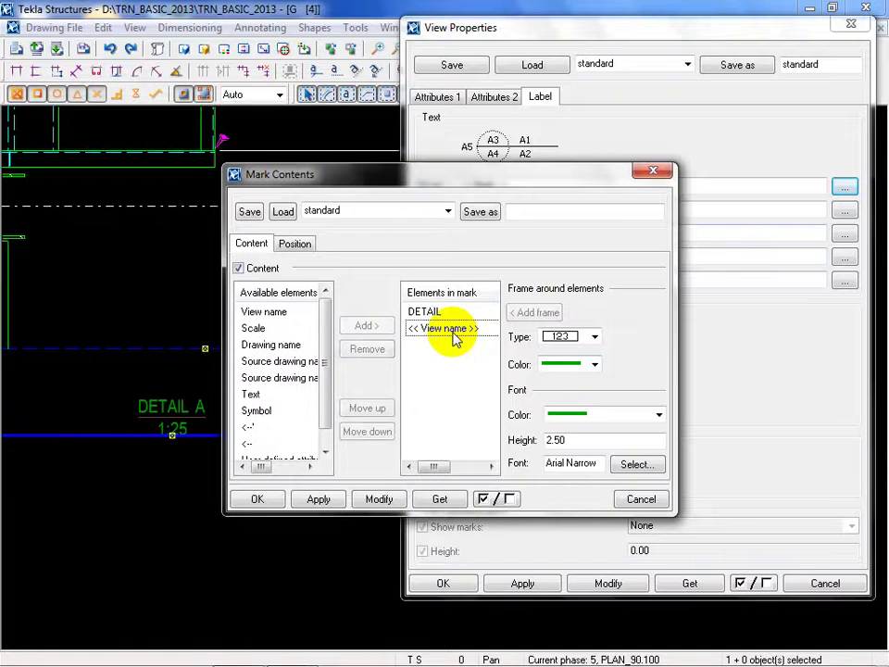
{"action": "left_click", "coordinate": [374, 355]}
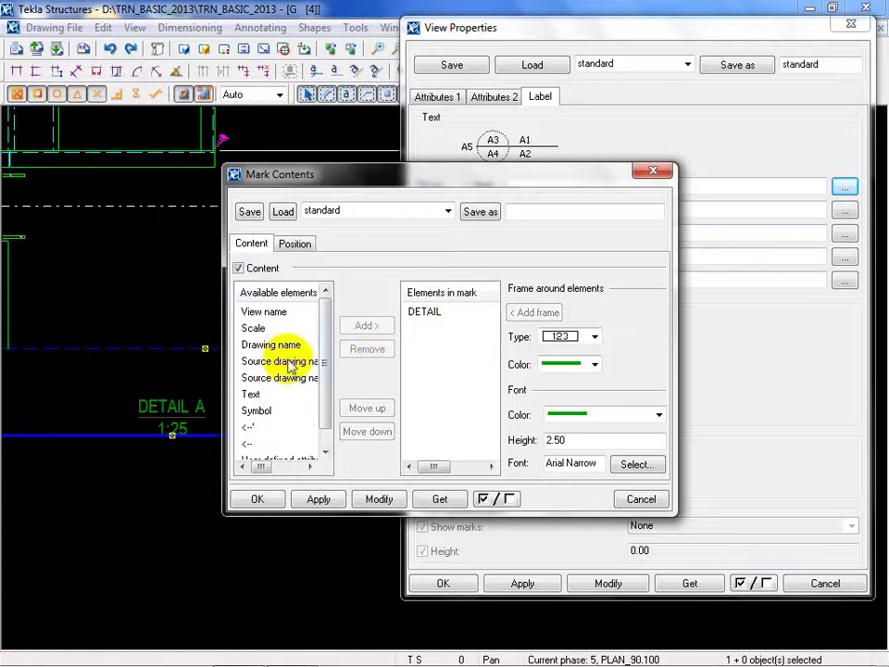
Add the text element XYZ after DETAIL in the A1 label, apply it to the detail view and close the view properties.
{"action": "double_click", "coordinate": [251, 395]}
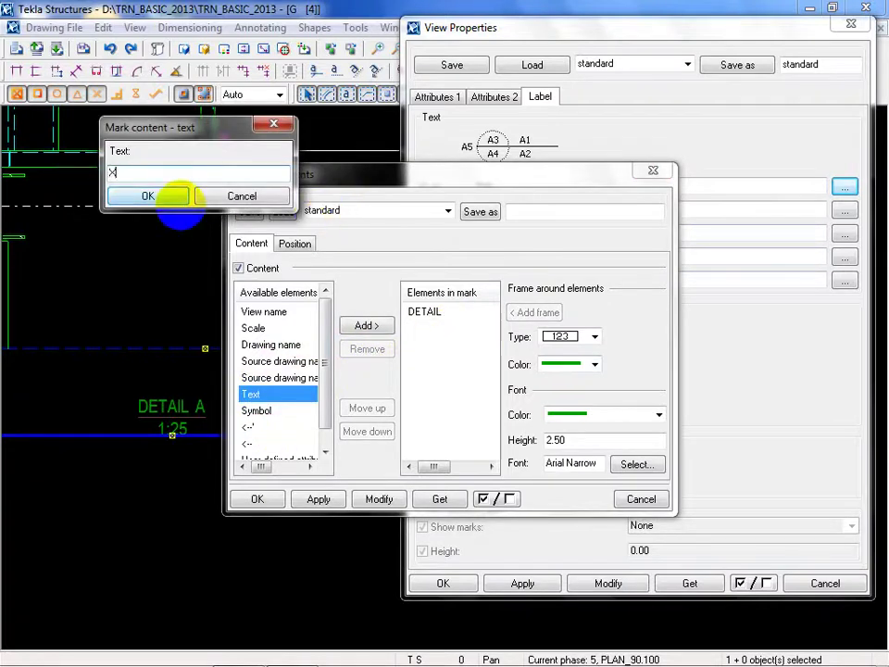
{"action": "type", "text": "XYZ"}
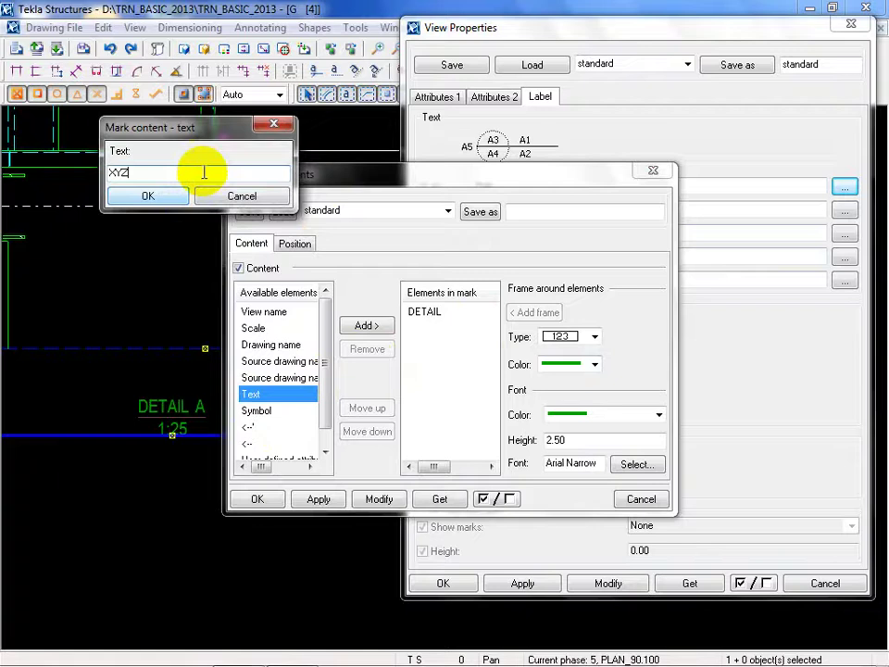
{"action": "left_click", "coordinate": [148, 197]}
{"action": "left_click", "coordinate": [375, 499]}
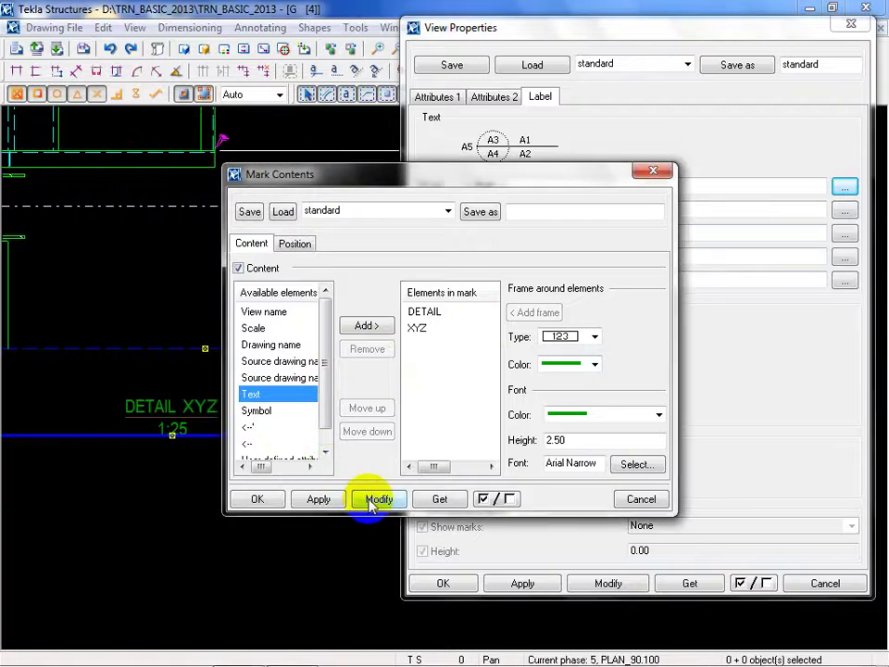
{"action": "left_click", "coordinate": [640, 499]}
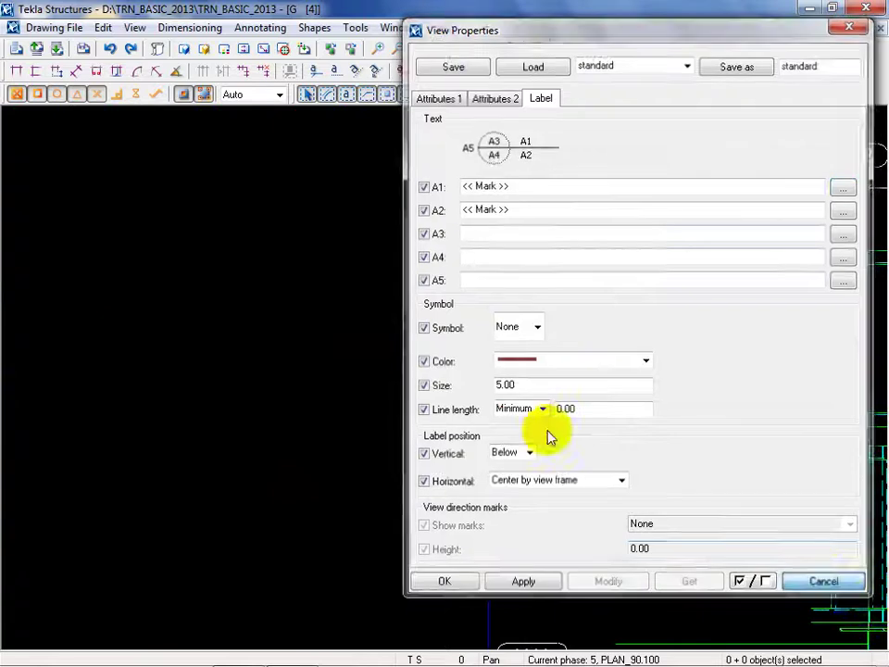
{"action": "left_click", "coordinate": [442, 582]}
{"action": "scroll", "coordinate": [412, 463], "scroll_direction": "up", "scroll_amount": 3}
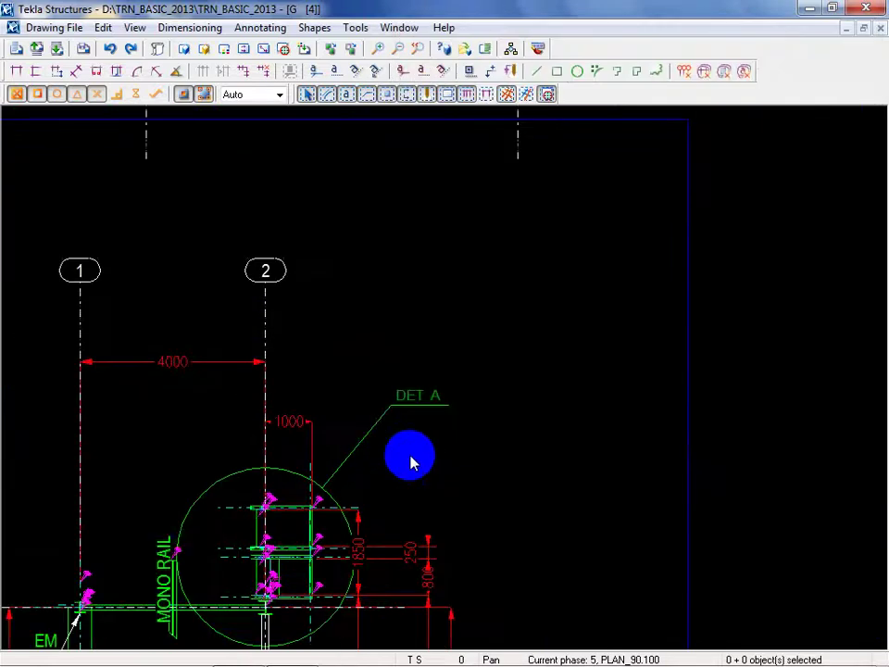
{"action": "double_click", "coordinate": [427, 402]}
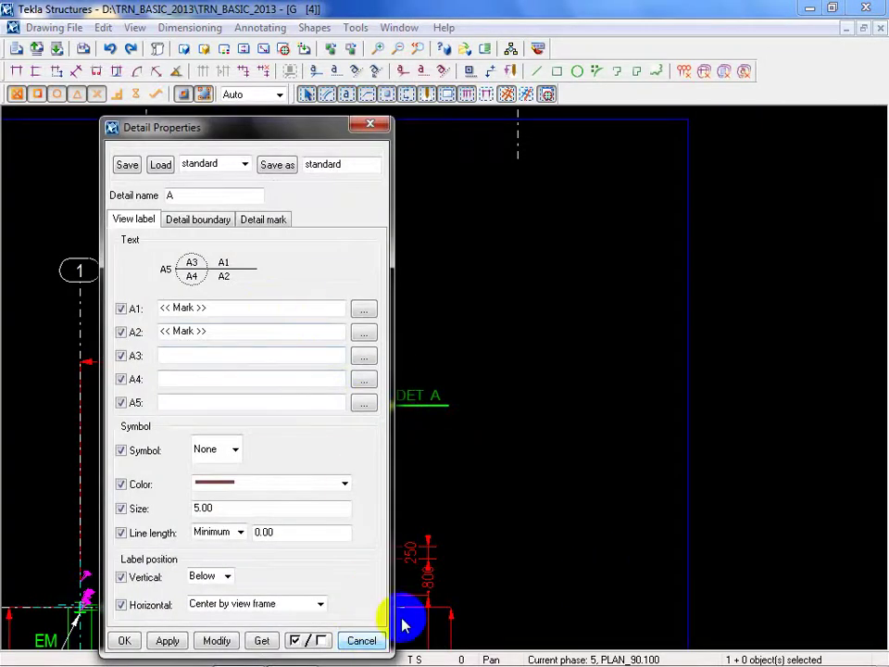
{"action": "left_click", "coordinate": [378, 639]}
{"action": "scroll", "coordinate": [324, 371], "scroll_direction": "down", "scroll_amount": 4}
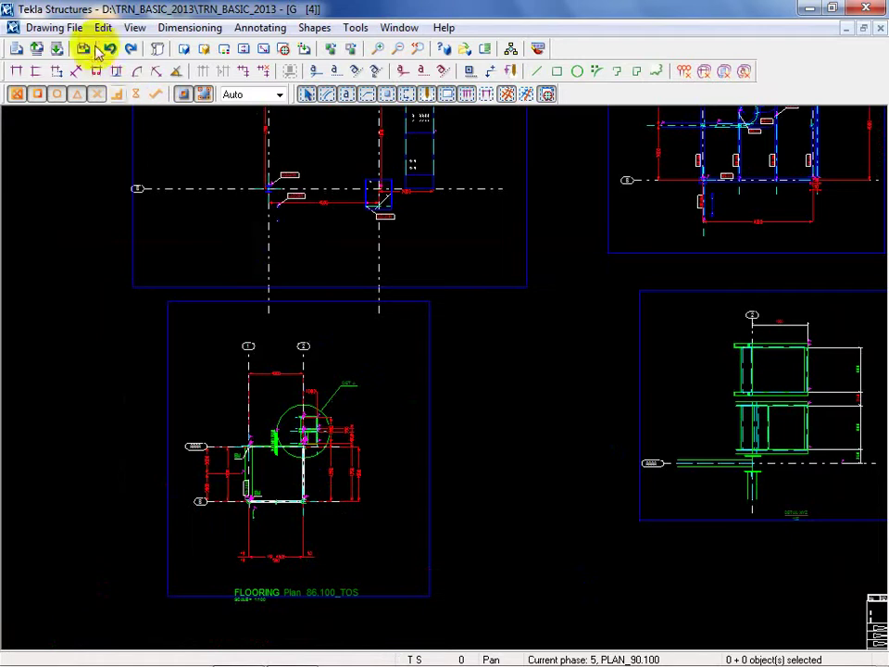
Set the detail name of the DET A mark on the flooring plan to XY.
{"action": "scroll", "coordinate": [333, 381], "scroll_direction": "up", "scroll_amount": 5}
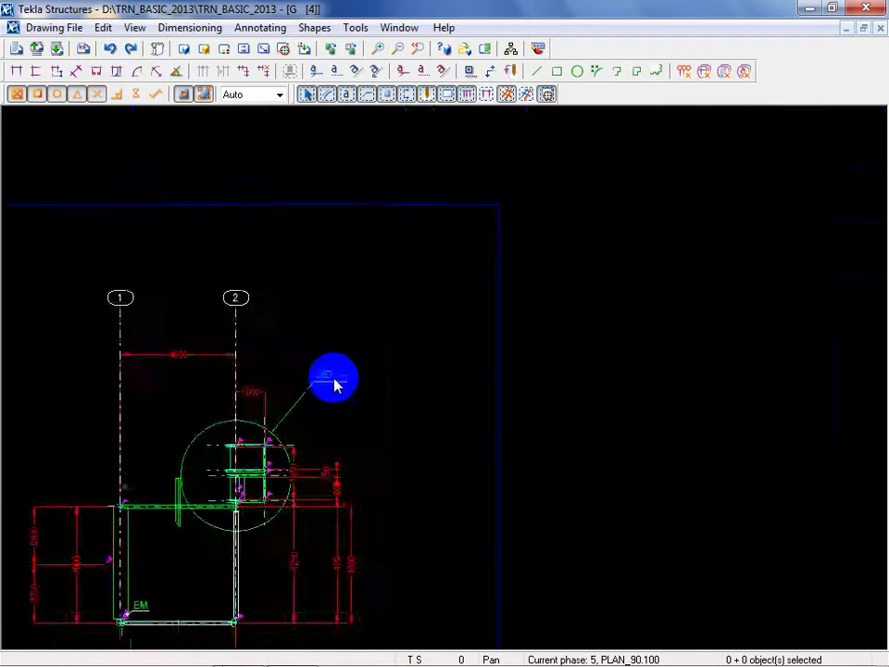
{"action": "left_click", "coordinate": [333, 375]}
{"action": "double_click", "coordinate": [333, 375]}
{"action": "double_click", "coordinate": [171, 195]}
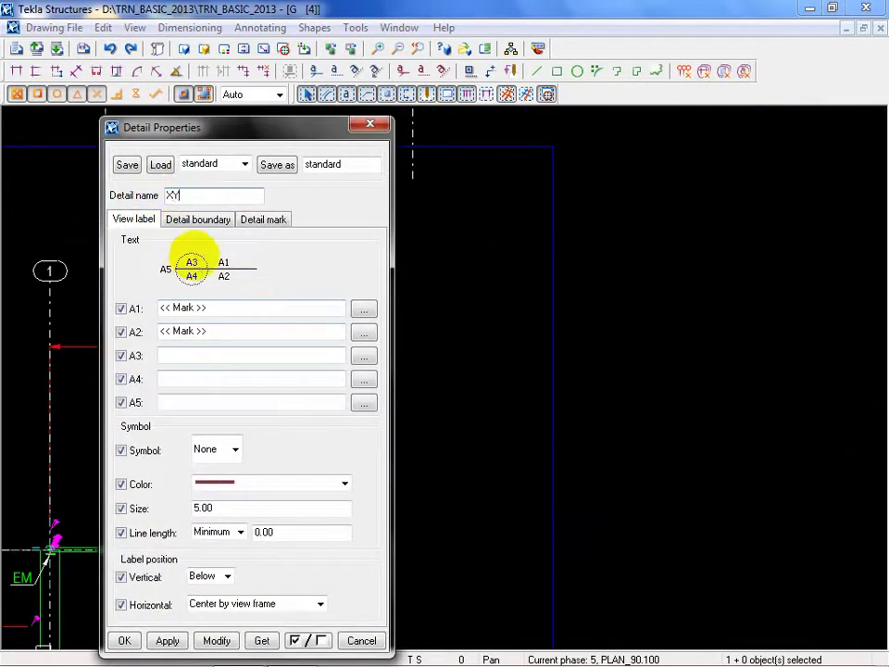
{"action": "left_click", "coordinate": [215, 640]}
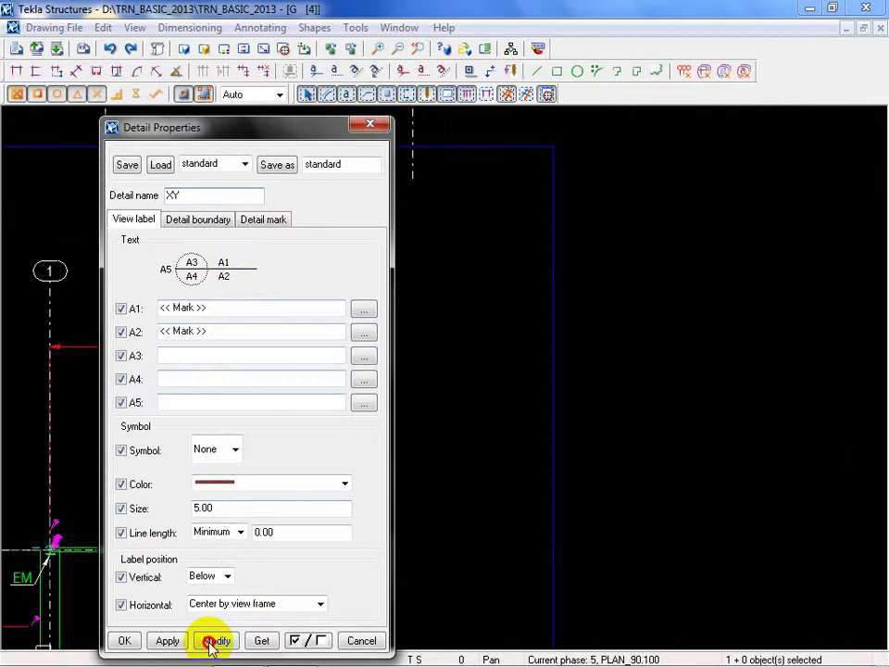
{"action": "left_click", "coordinate": [363, 641]}
Examine the renamed detail mark on the flooring plan, its properties and the detail view's label.
{"action": "scroll", "coordinate": [42, 369], "scroll_direction": "down", "scroll_amount": 3}
{"action": "scroll", "coordinate": [169, 397], "scroll_direction": "up", "scroll_amount": 3}
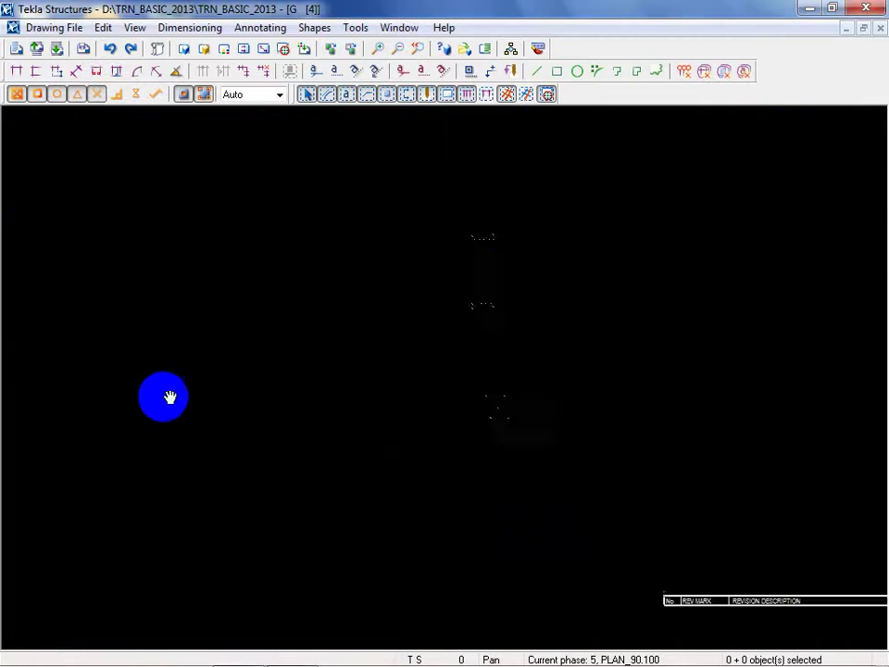
{"action": "scroll", "coordinate": [519, 479], "scroll_direction": "up", "scroll_amount": 4}
{"action": "scroll", "coordinate": [532, 486], "scroll_direction": "down", "scroll_amount": 6}
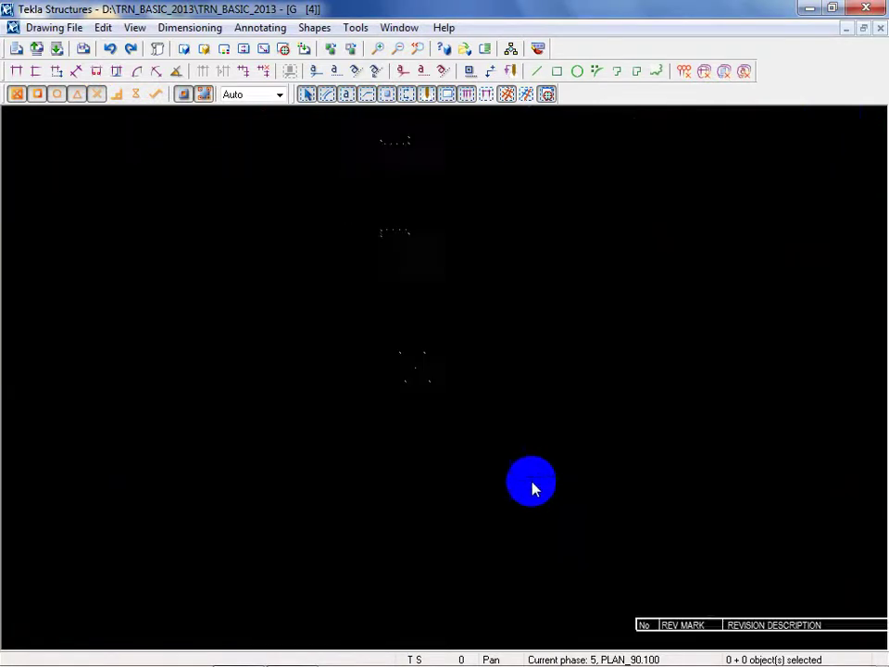
{"action": "scroll", "coordinate": [304, 468], "scroll_direction": "up", "scroll_amount": 5}
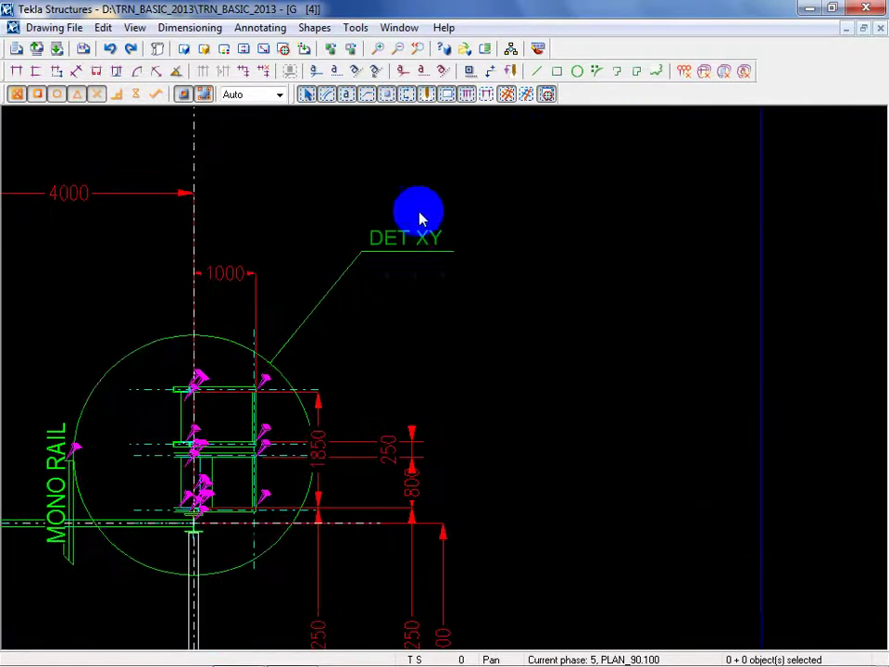
{"action": "double_click", "coordinate": [418, 240]}
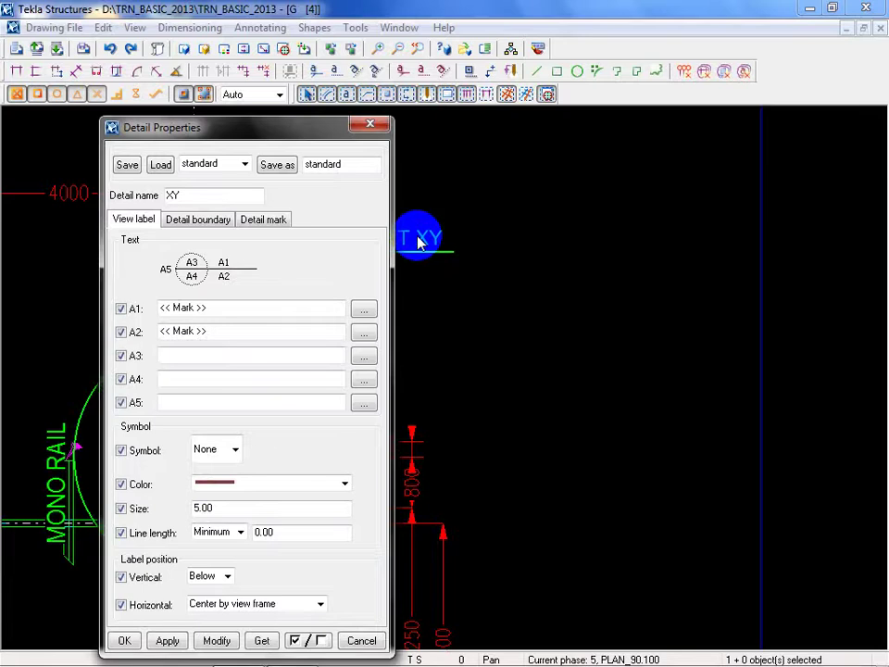
{"action": "left_click", "coordinate": [359, 642]}
{"action": "scroll", "coordinate": [163, 477], "scroll_direction": "down", "scroll_amount": 5}
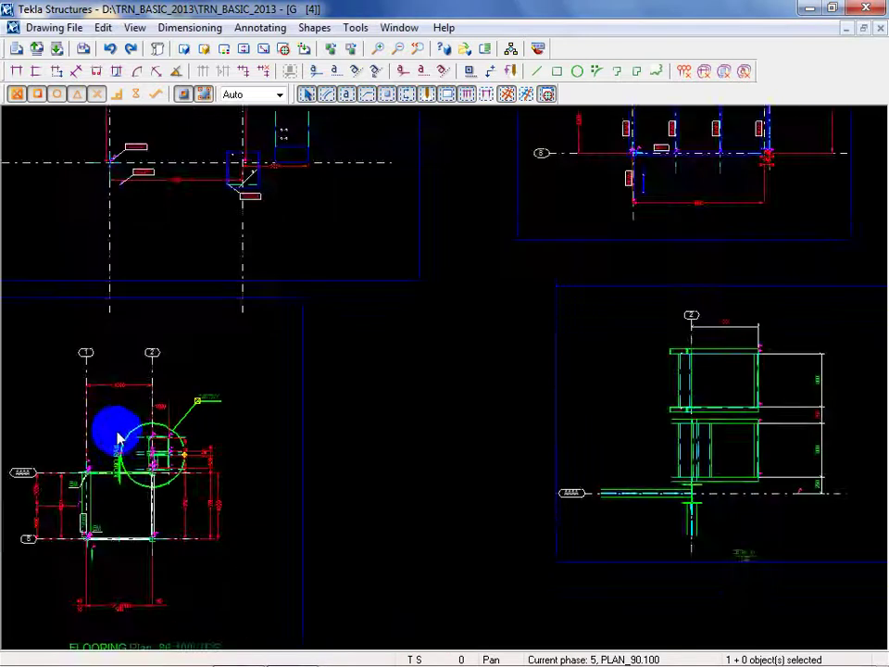
Change the boundary shape of the detail mark on the flooring plan to Rectangle.
{"action": "scroll", "coordinate": [129, 466], "scroll_direction": "up", "scroll_amount": 2}
{"action": "scroll", "coordinate": [130, 466], "scroll_direction": "up", "scroll_amount": 2}
{"action": "double_click", "coordinate": [130, 466]}
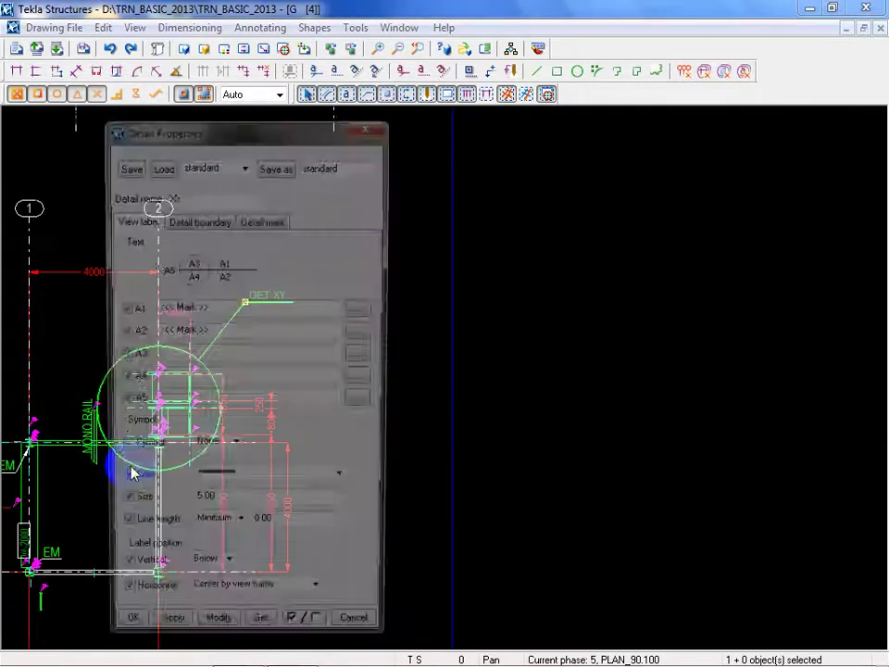
{"action": "left_click_drag", "start_coordinate": [230, 137], "coordinate": [576, 136]}
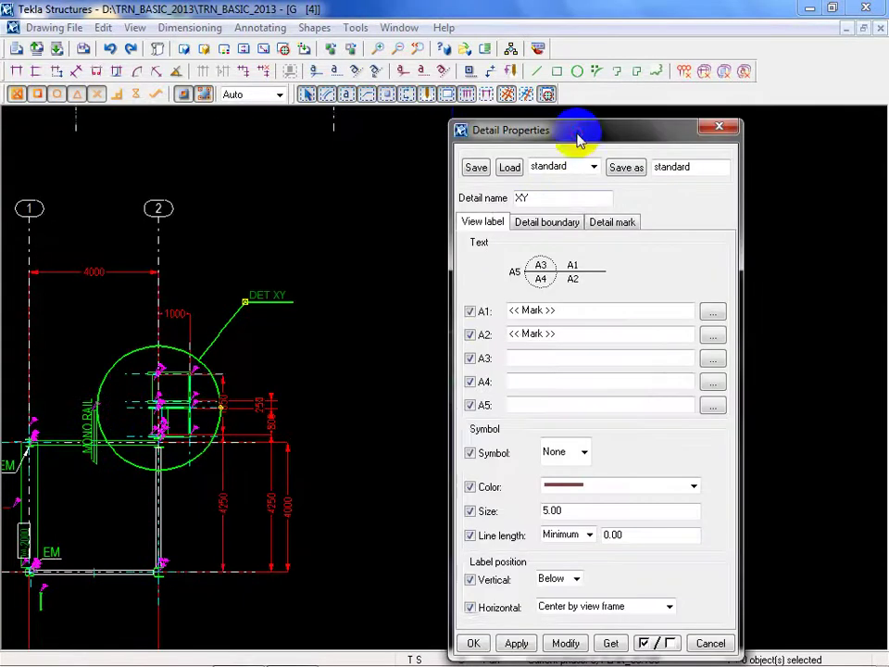
{"action": "left_click", "coordinate": [524, 224]}
{"action": "left_click", "coordinate": [625, 268]}
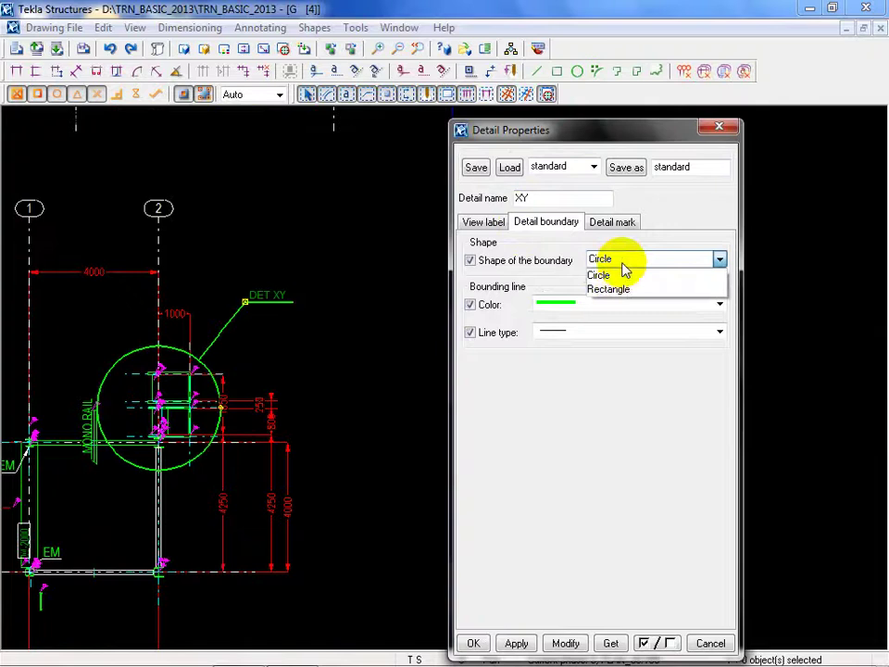
{"action": "left_click", "coordinate": [619, 290]}
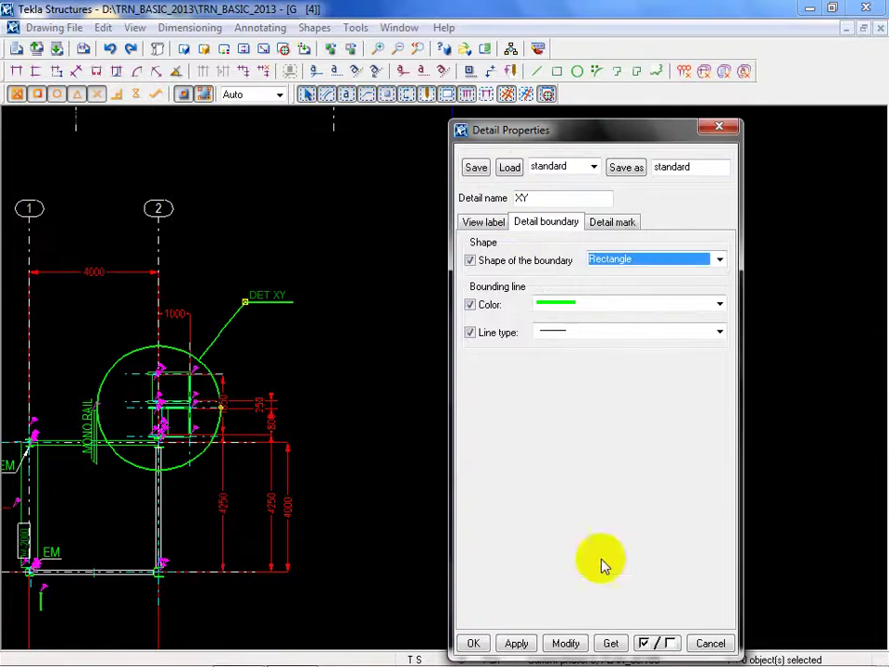
{"action": "left_click", "coordinate": [565, 644]}
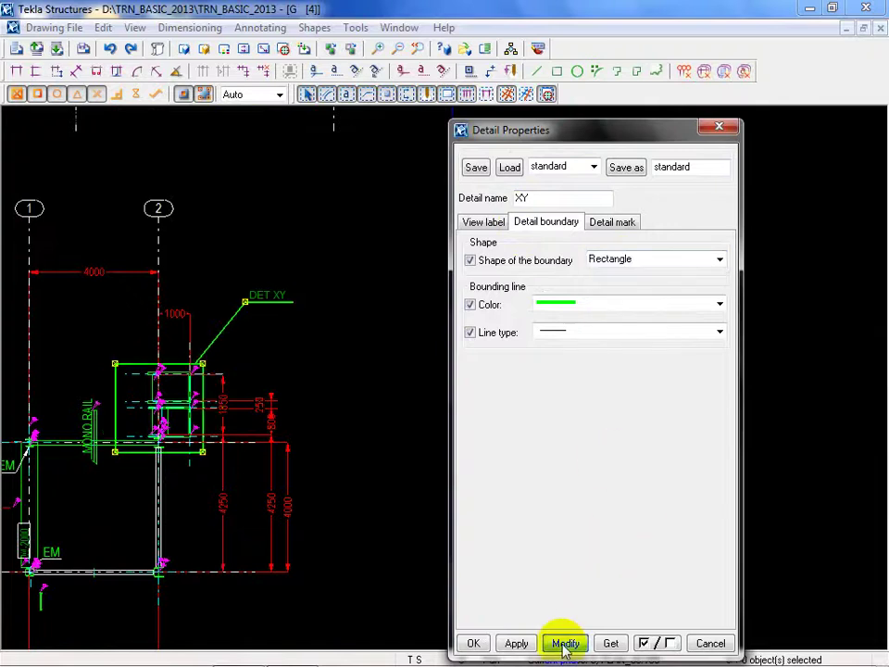
Set the bounding line color of the detail boundary to black and close the detail properties.
{"action": "left_click", "coordinate": [566, 306]}
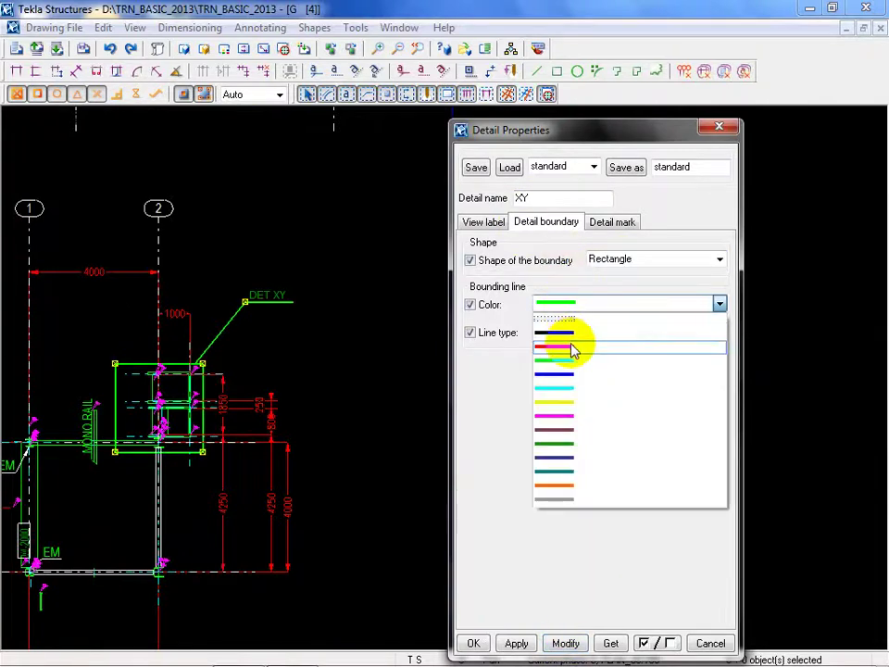
{"action": "left_click", "coordinate": [567, 336]}
{"action": "left_click", "coordinate": [566, 643]}
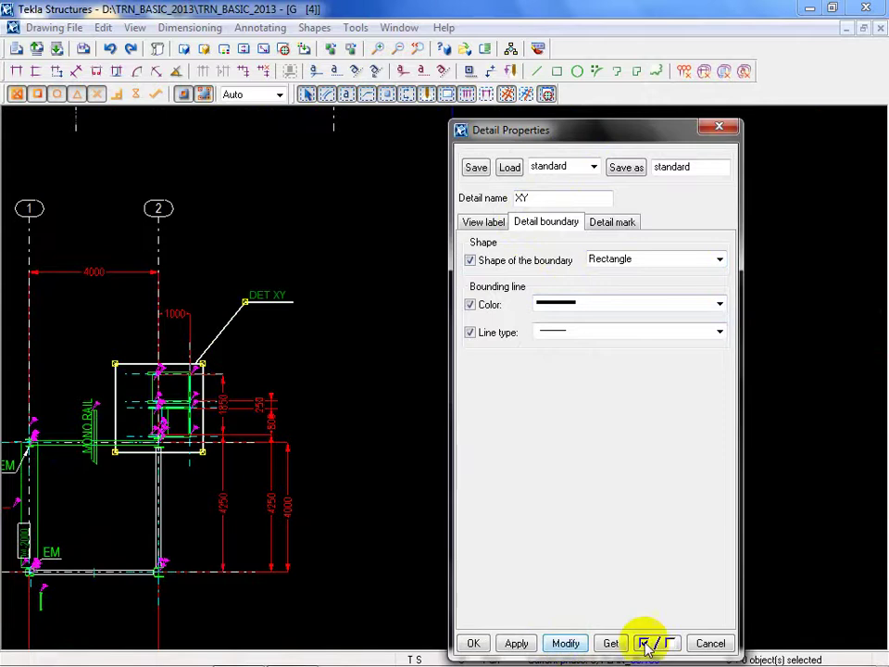
{"action": "left_click", "coordinate": [710, 642]}
Enlarge the rectangular detail boundary slightly by moving its upper-right corner outward.
{"action": "scroll", "coordinate": [59, 405], "scroll_direction": "up", "scroll_amount": 5}
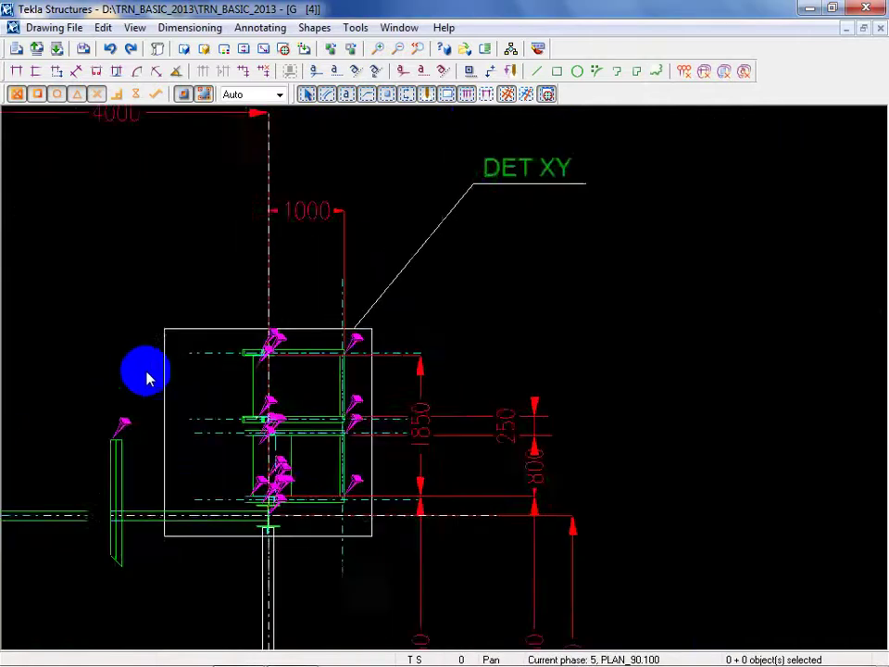
{"action": "mouse_move", "coordinate": [167, 320]}
{"action": "left_mouse_down"}
{"action": "mouse_move", "coordinate": [208, 311]}
{"action": "mouse_move", "coordinate": [179, 321]}
{"action": "left_mouse_up"}
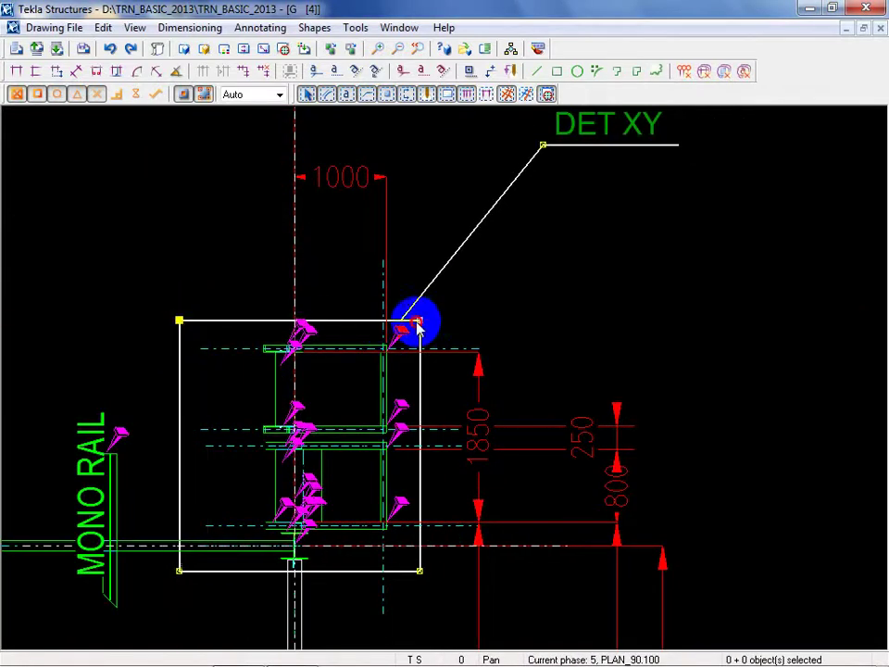
{"action": "left_click_drag", "start_coordinate": [417, 322], "coordinate": [439, 308]}
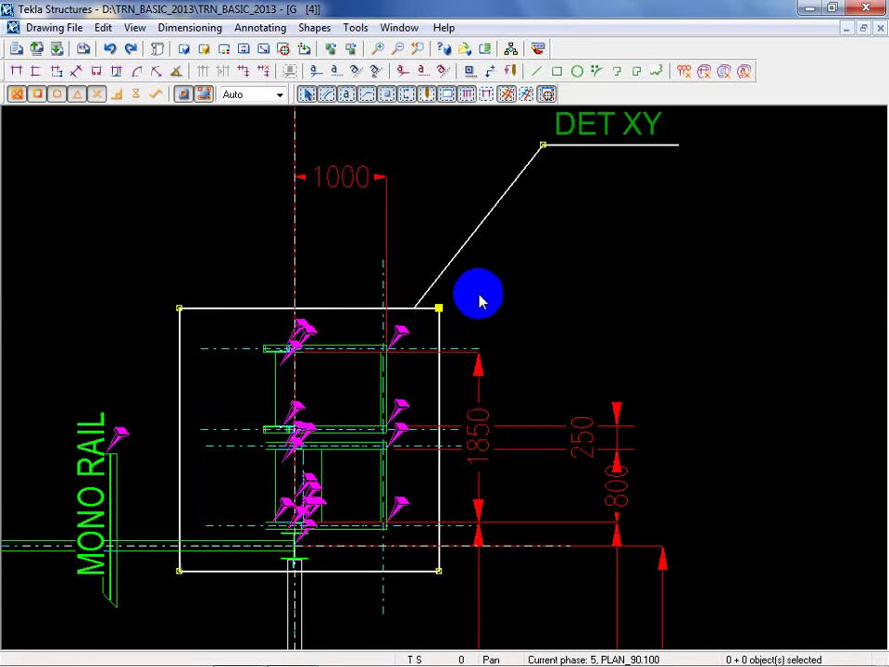
{"action": "scroll", "coordinate": [333, 318], "scroll_direction": "down", "scroll_amount": 5}
{"action": "scroll", "coordinate": [345, 330], "scroll_direction": "up", "scroll_amount": 3}
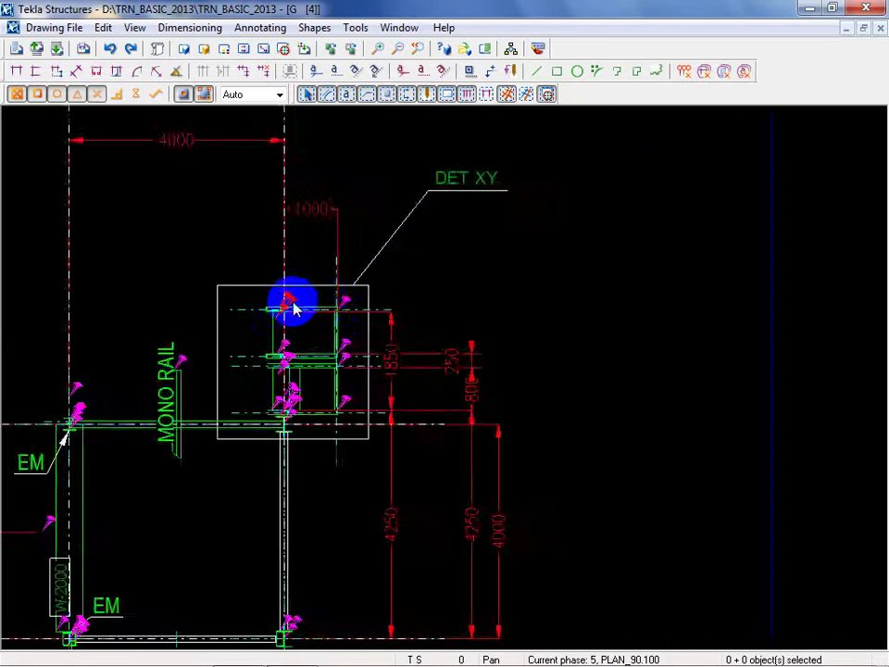
Examine the boundary and detail mark settings in the properties of the XY detail boundary.
{"action": "scroll", "coordinate": [292, 309], "scroll_direction": "up", "scroll_amount": 3}
{"action": "double_click", "coordinate": [176, 272]}
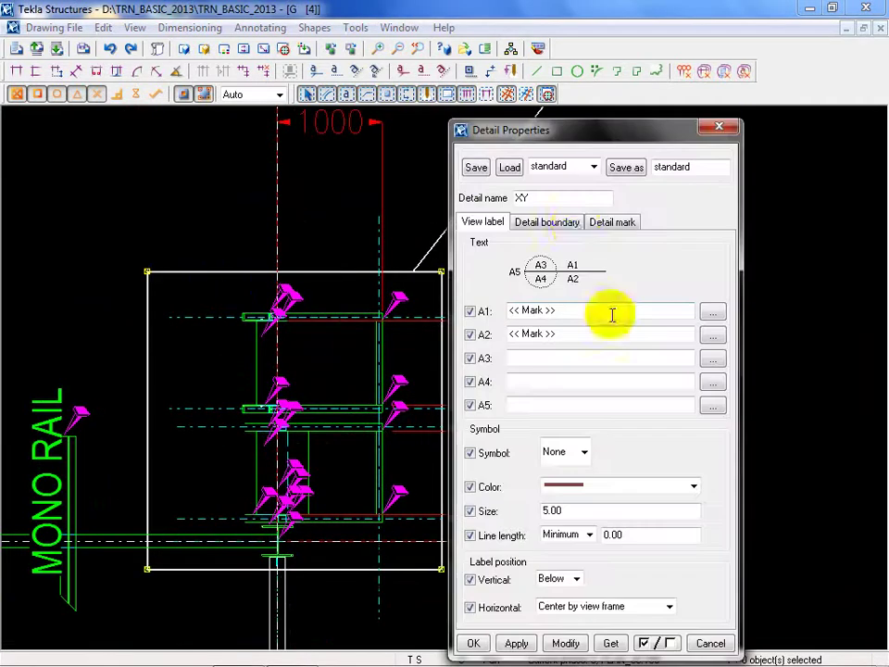
{"action": "left_click", "coordinate": [561, 228]}
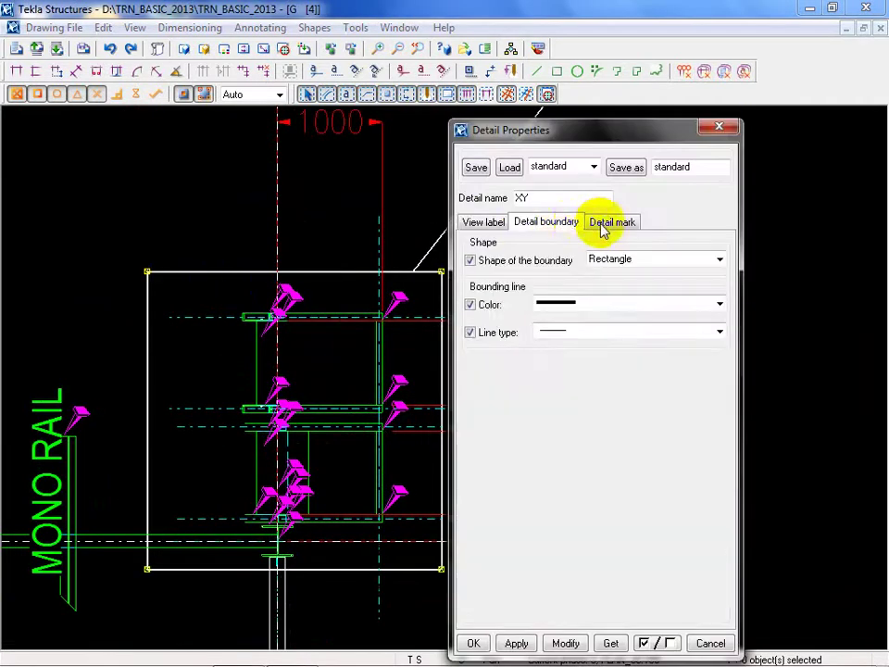
{"action": "left_click", "coordinate": [611, 222]}
{"action": "left_click", "coordinate": [545, 222]}
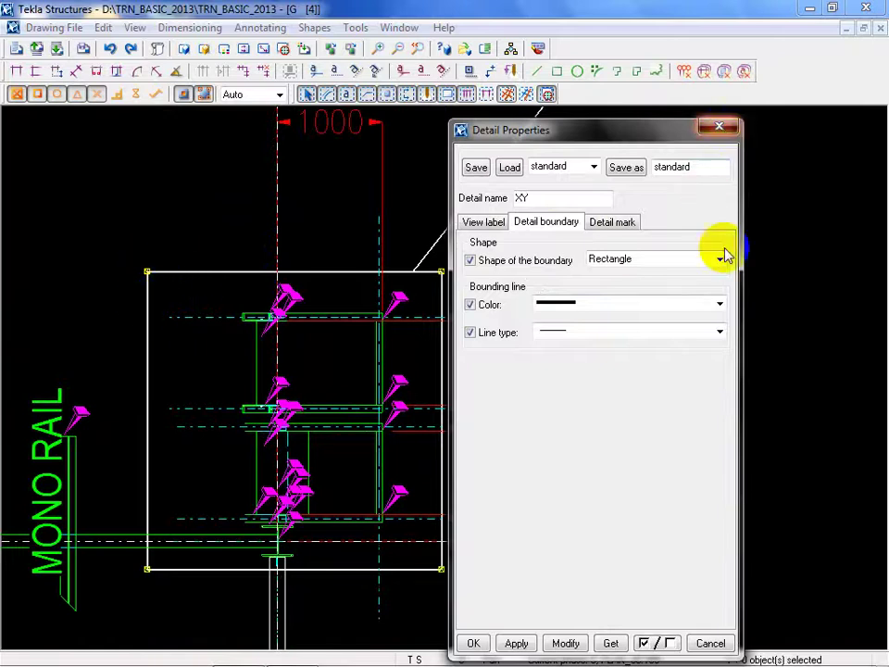
{"action": "left_click", "coordinate": [719, 126]}
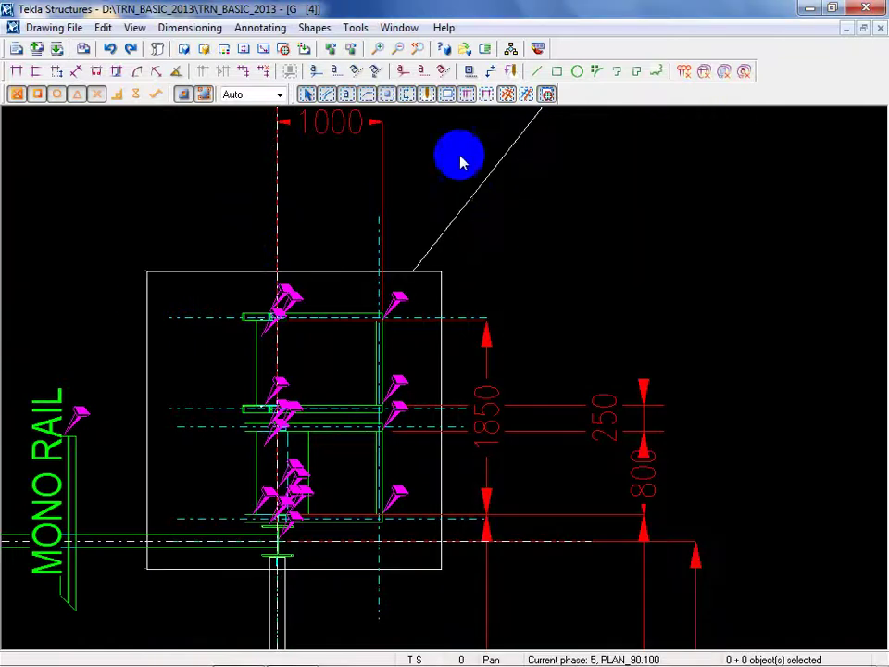
Draw a rectangle in the empty area below and to the right of the flooring plan.
{"action": "left_click", "coordinate": [562, 78]}
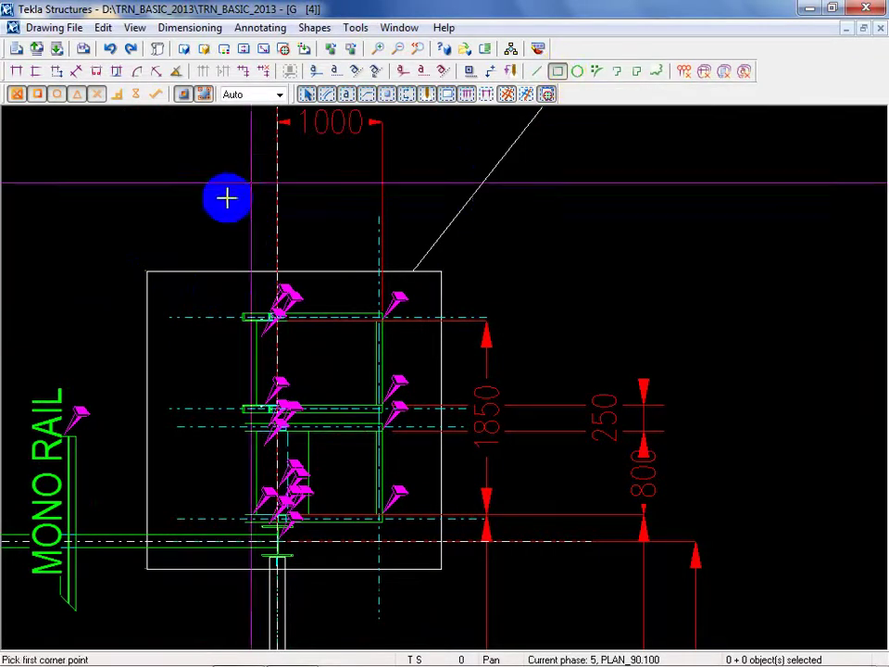
{"action": "scroll", "coordinate": [228, 198], "scroll_direction": "down", "scroll_amount": 3}
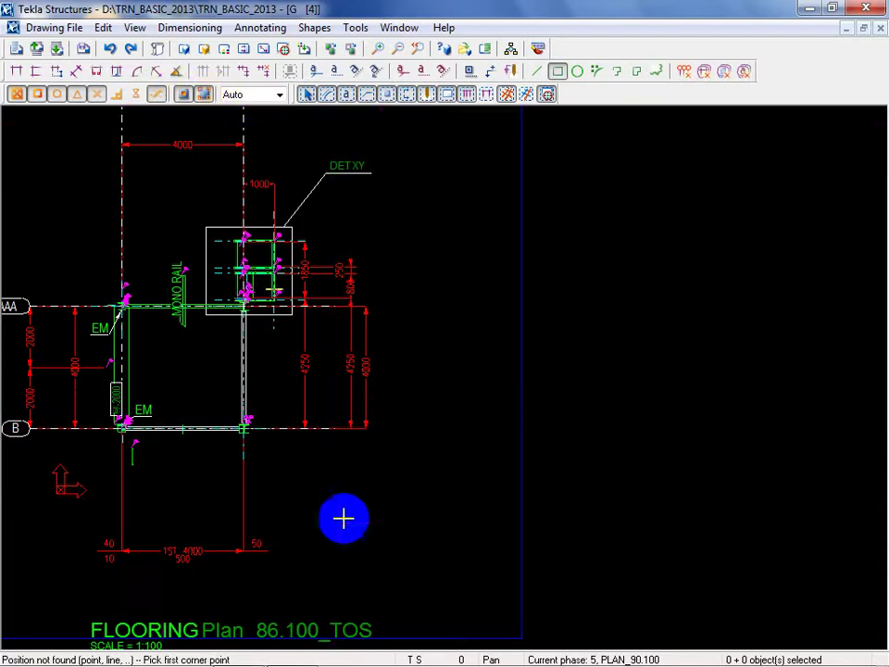
{"action": "left_click", "coordinate": [314, 533]}
{"action": "left_click", "coordinate": [403, 468]}
{"action": "right_click", "coordinate": [444, 383]}
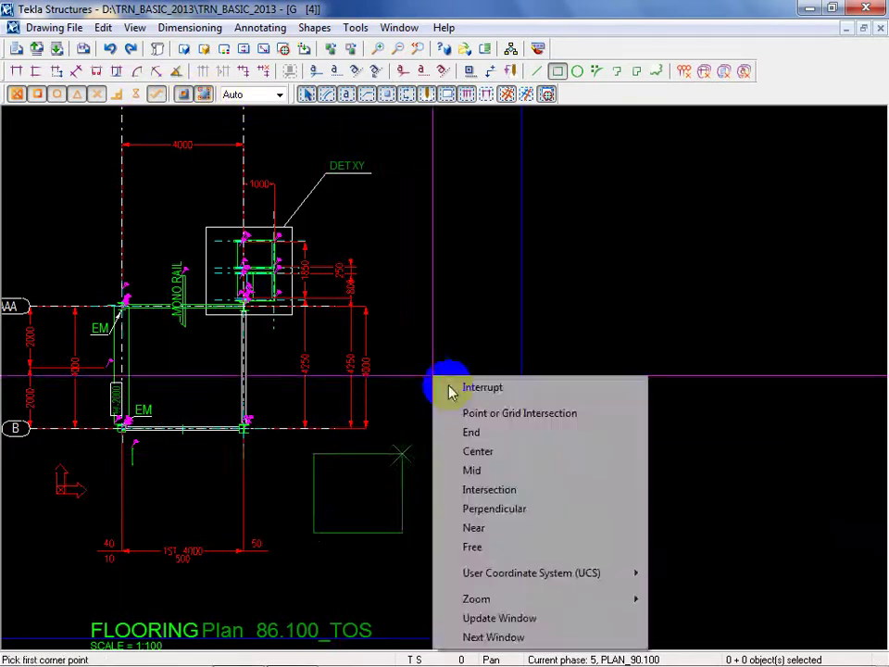
{"action": "left_click", "coordinate": [454, 389]}
Examine the drawn rectangle's handles and its line and fill properties without changing them.
{"action": "scroll", "coordinate": [365, 496], "scroll_direction": "up", "scroll_amount": 5}
{"action": "left_click", "coordinate": [278, 425]}
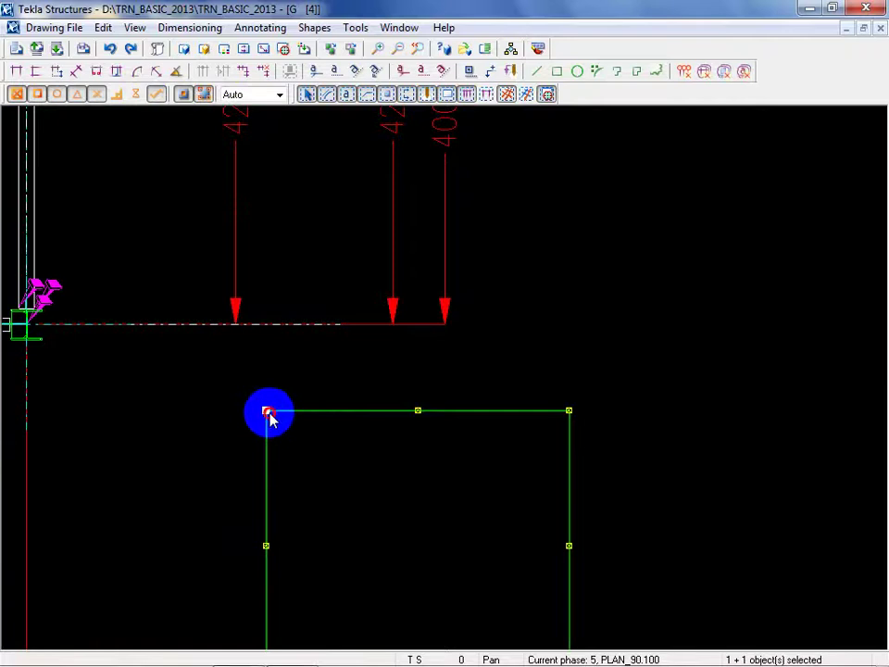
{"action": "left_click", "coordinate": [268, 412]}
{"action": "scroll", "coordinate": [301, 419], "scroll_direction": "down", "scroll_amount": 3}
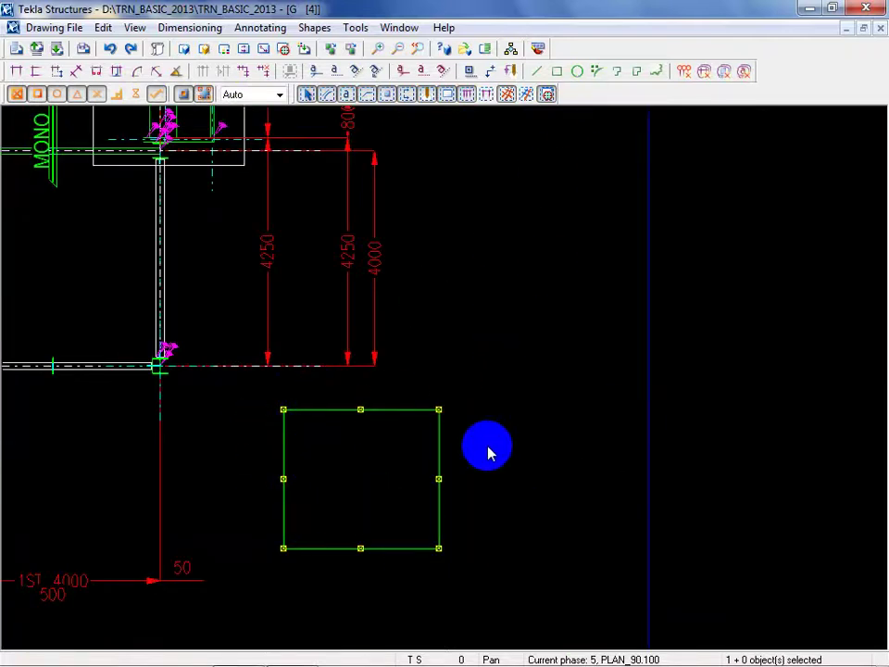
{"action": "left_click", "coordinate": [506, 531]}
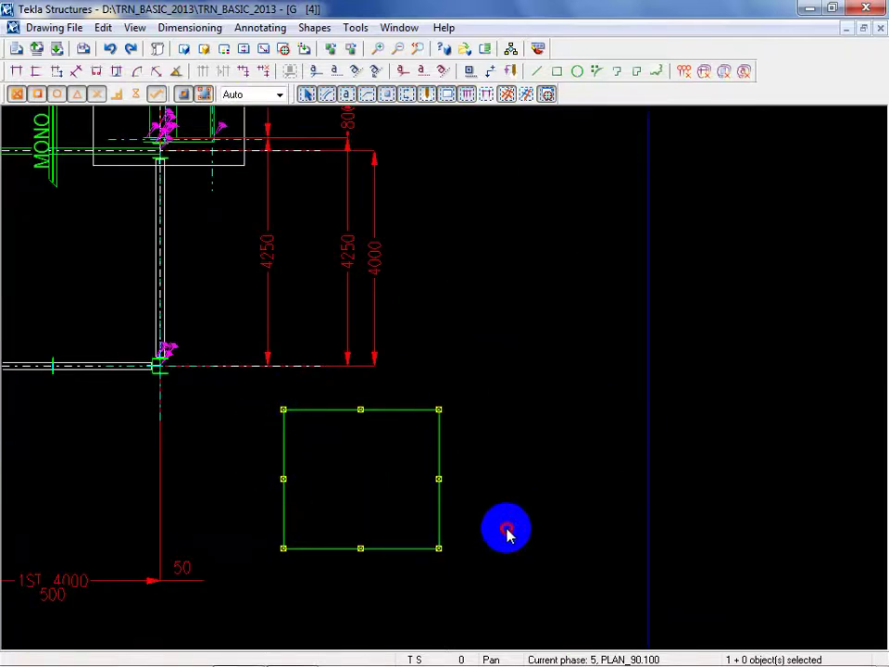
{"action": "double_click", "coordinate": [440, 539]}
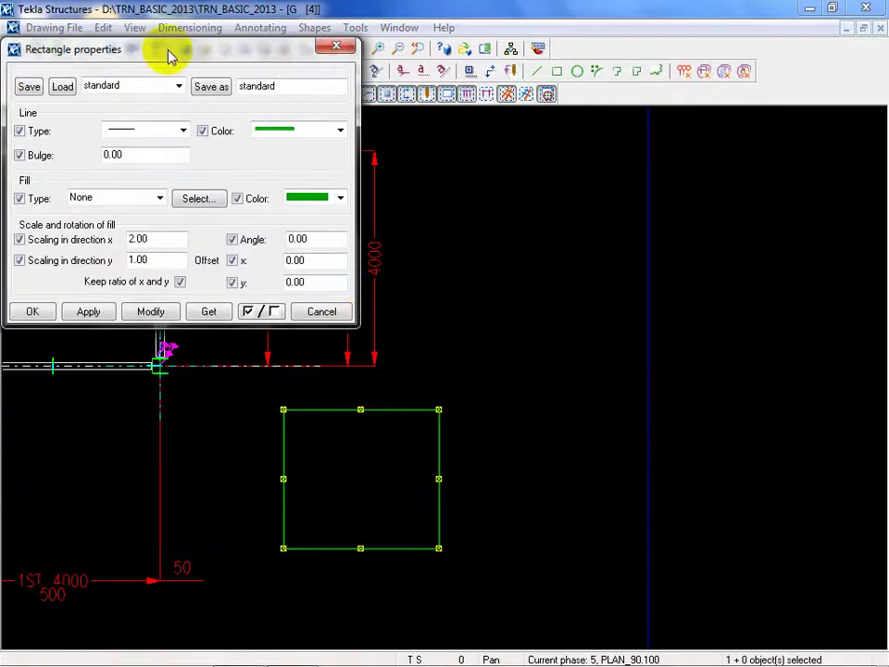
{"action": "left_click_drag", "start_coordinate": [169, 57], "coordinate": [596, 143]}
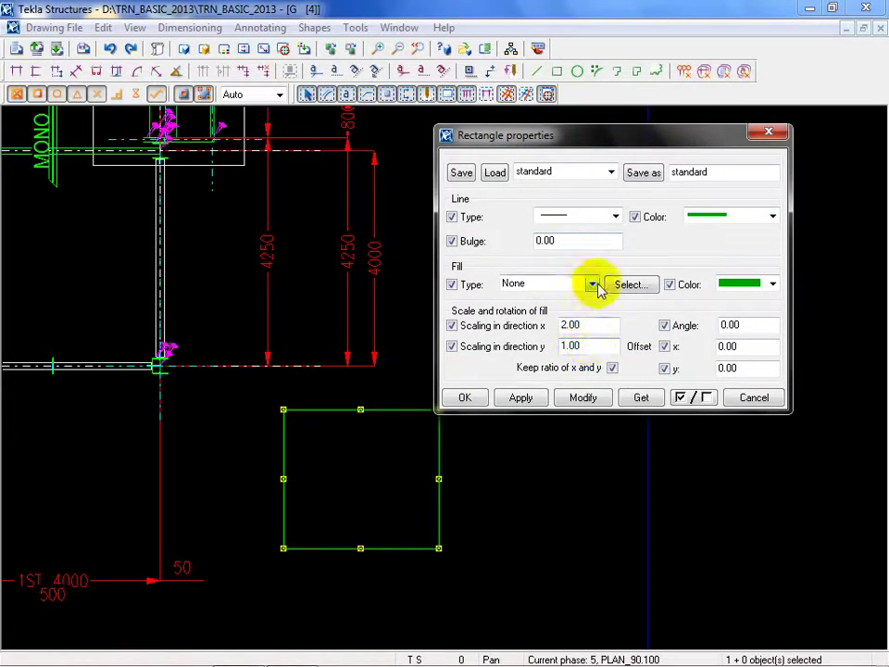
{"action": "left_click", "coordinate": [758, 404]}
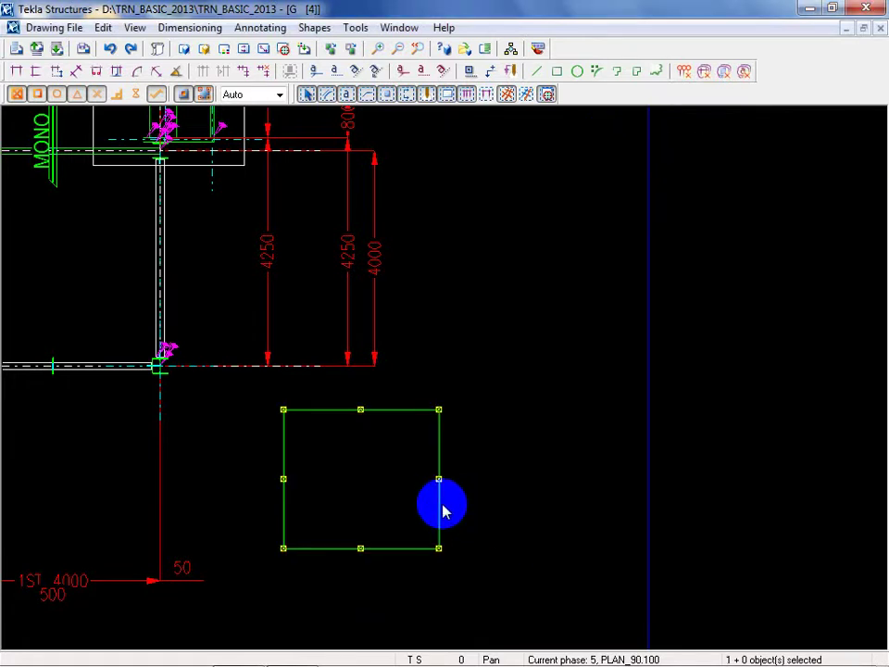
Leave the drawing keeping its changes with automatic updating disabled, and step back through the previous drawings around to the last one.
{"action": "scroll", "coordinate": [443, 512], "scroll_direction": "down", "scroll_amount": 6}
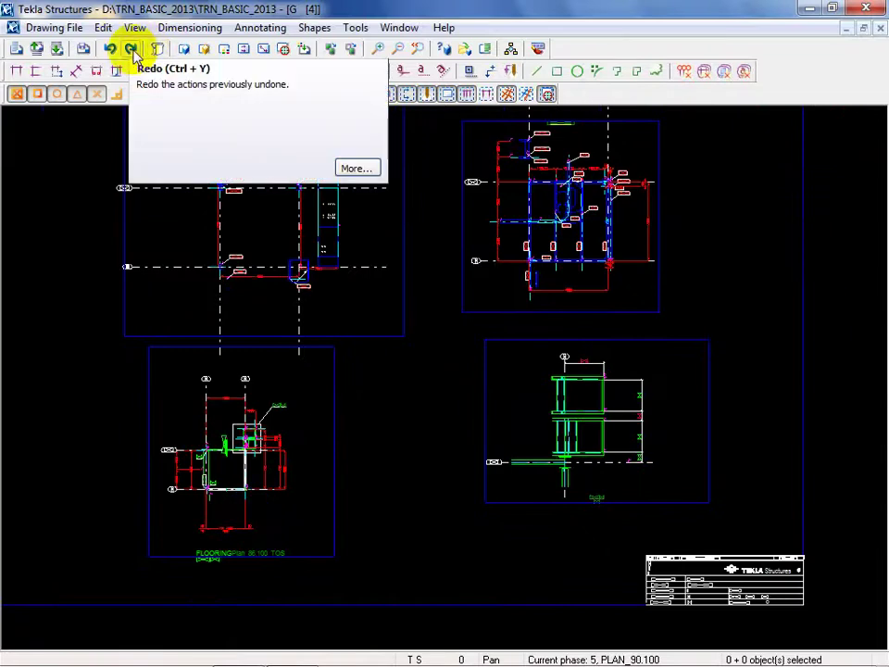
{"action": "left_click", "coordinate": [36, 48]}
{"action": "left_click", "coordinate": [428, 431]}
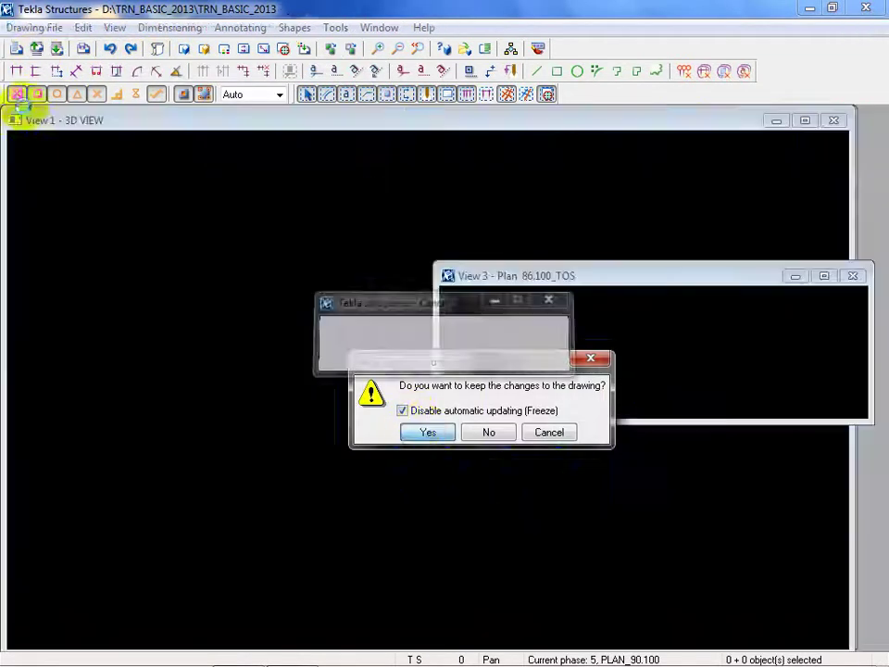
{"action": "left_click", "coordinate": [36, 48]}
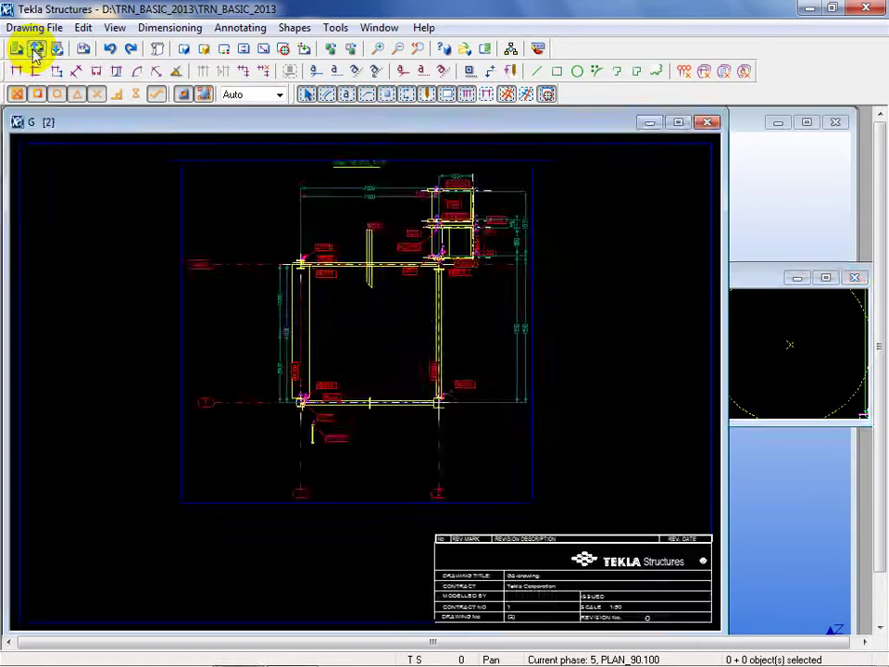
{"action": "left_click", "coordinate": [36, 48]}
{"action": "left_click", "coordinate": [36, 48]}
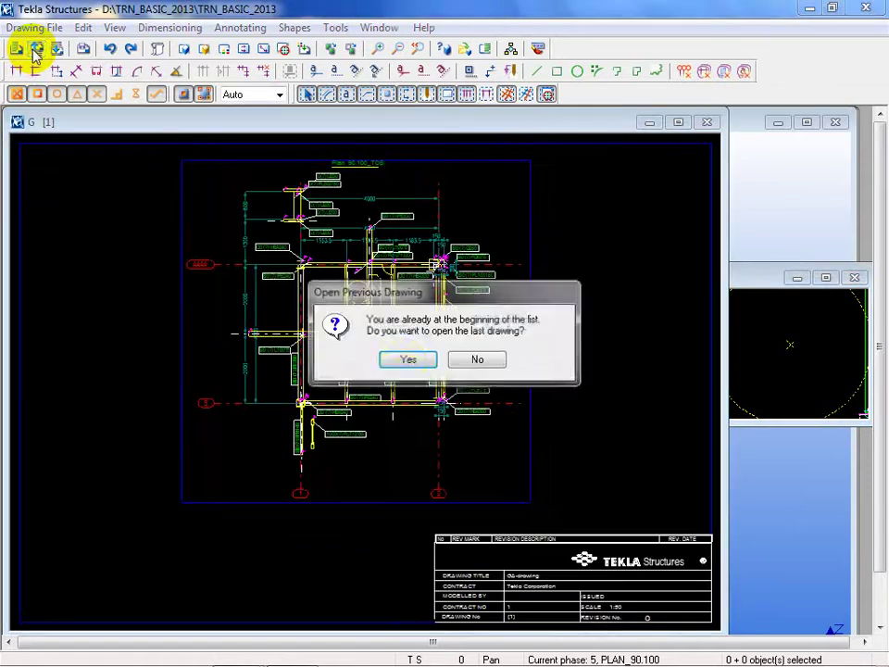
{"action": "left_click", "coordinate": [405, 363]}
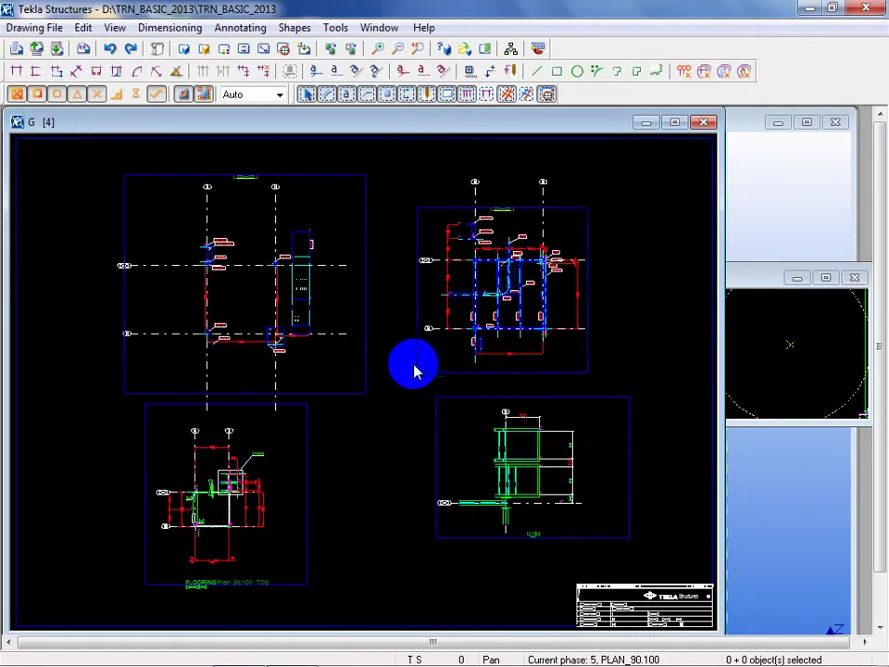
Set the general arrangement drawing's name to ELEVATION and apply it to the drawing properties.
{"action": "scroll", "coordinate": [350, 345], "scroll_direction": "down", "scroll_amount": 3}
{"action": "double_click", "coordinate": [487, 351]}
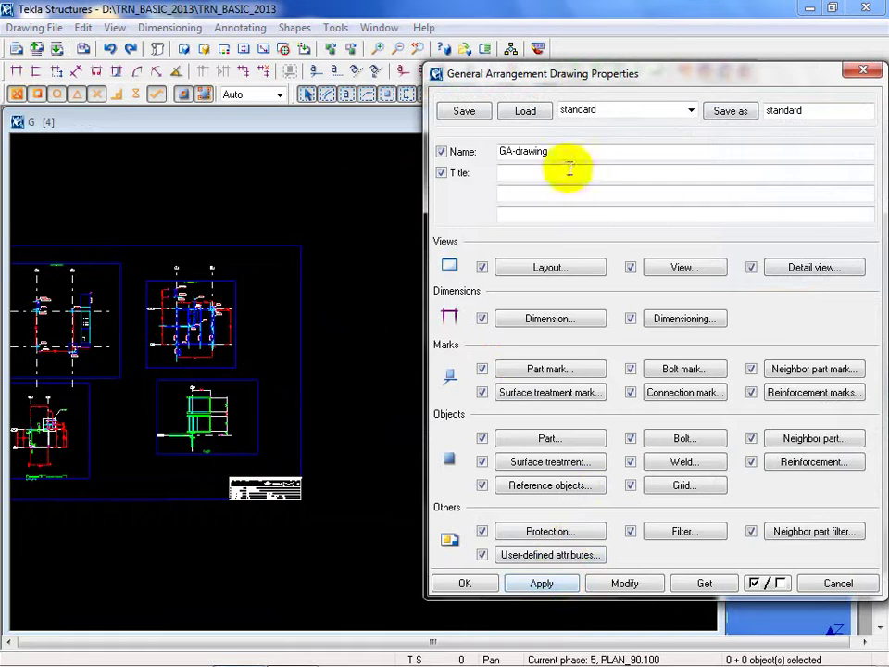
{"action": "left_click_drag", "start_coordinate": [558, 164], "coordinate": [395, 159]}
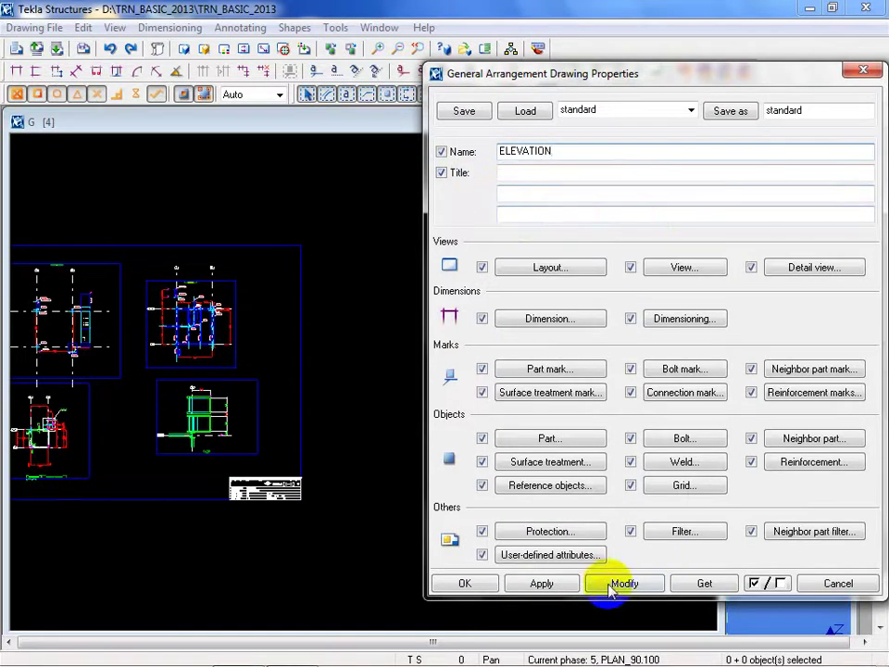
{"action": "left_click", "coordinate": [543, 585]}
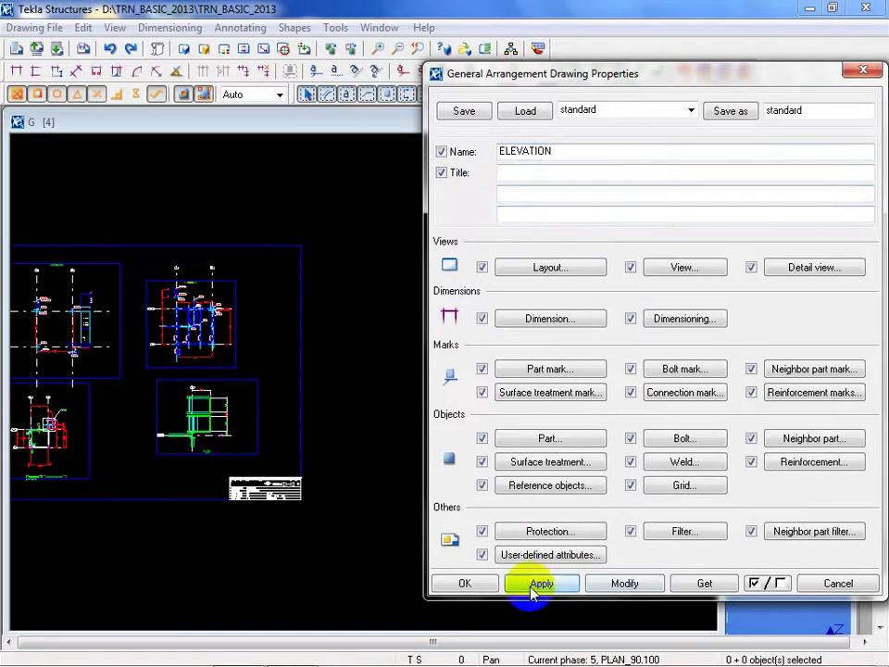
Change the visible line color of the parts to green throughout the drawing.
{"action": "left_click", "coordinate": [551, 438]}
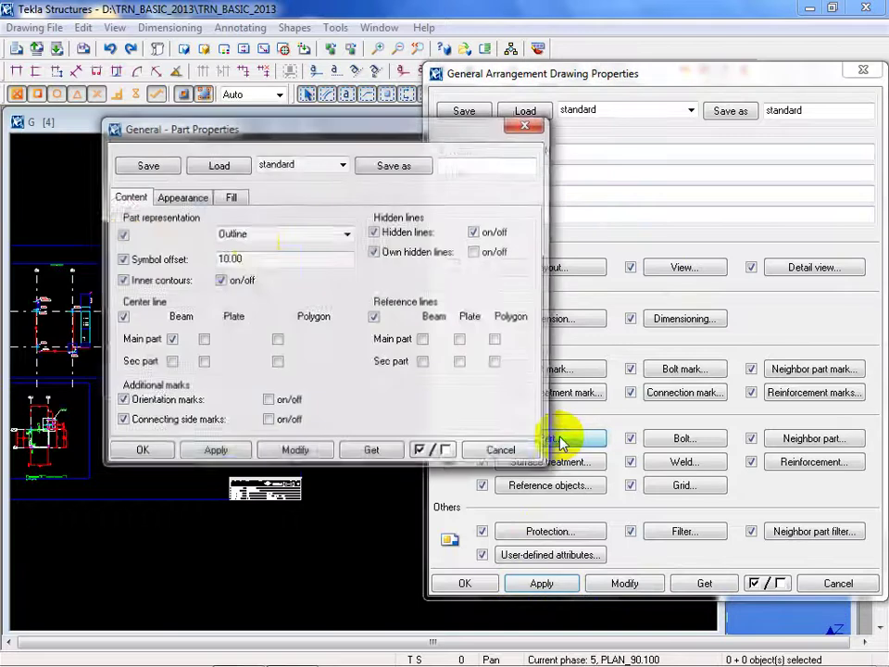
{"action": "left_click", "coordinate": [181, 197]}
{"action": "left_click", "coordinate": [345, 239]}
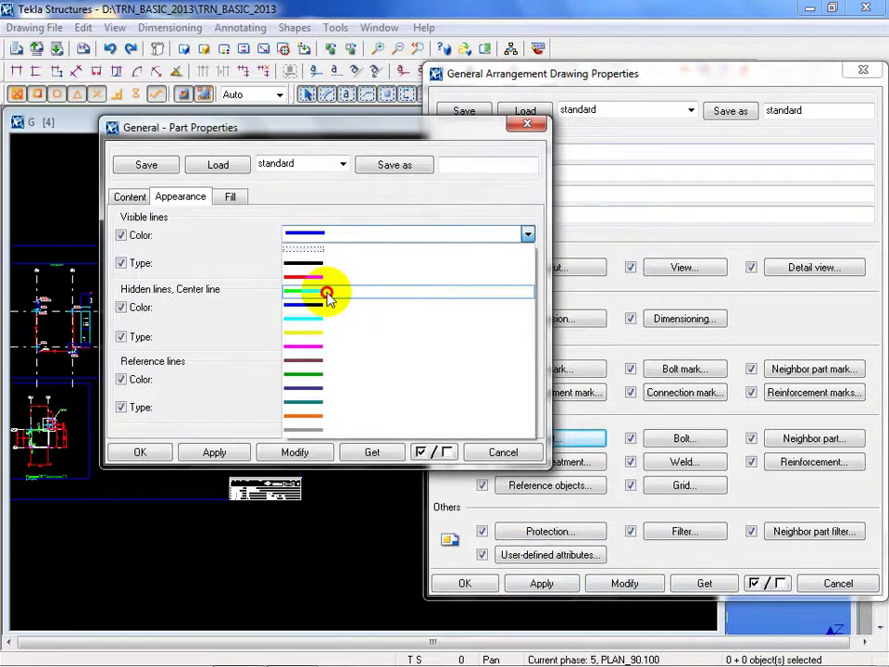
{"action": "left_click", "coordinate": [327, 294]}
{"action": "left_click", "coordinate": [311, 452]}
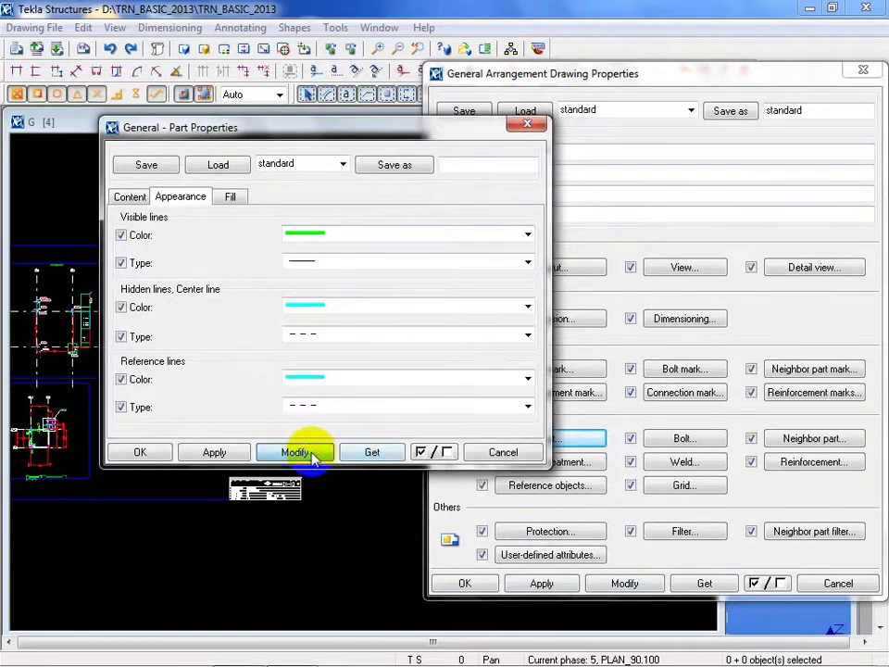
{"action": "left_click", "coordinate": [520, 453]}
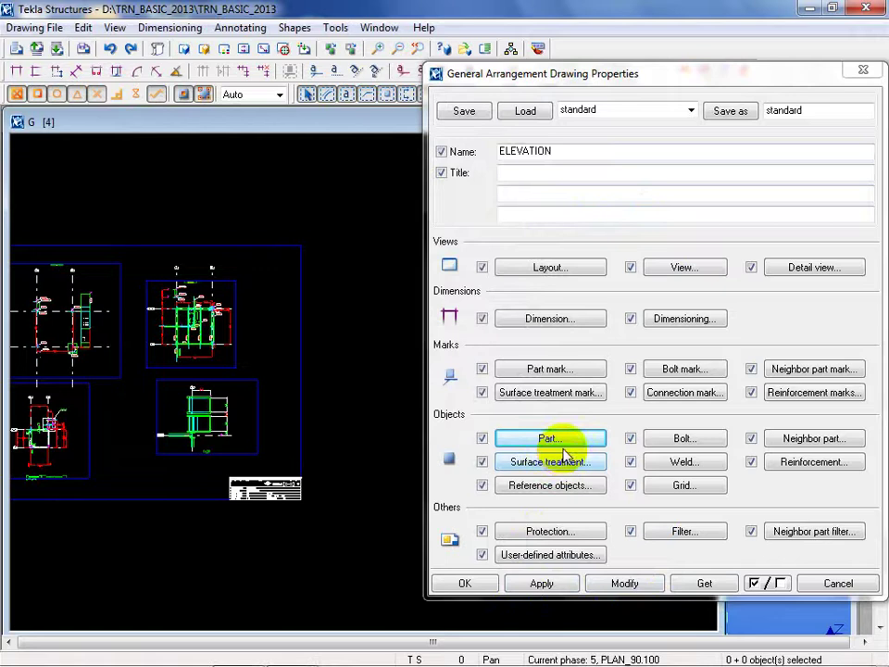
Confirm the general arrangement drawing properties and close the drawing, keeping its changes.
{"action": "left_click", "coordinate": [562, 587]}
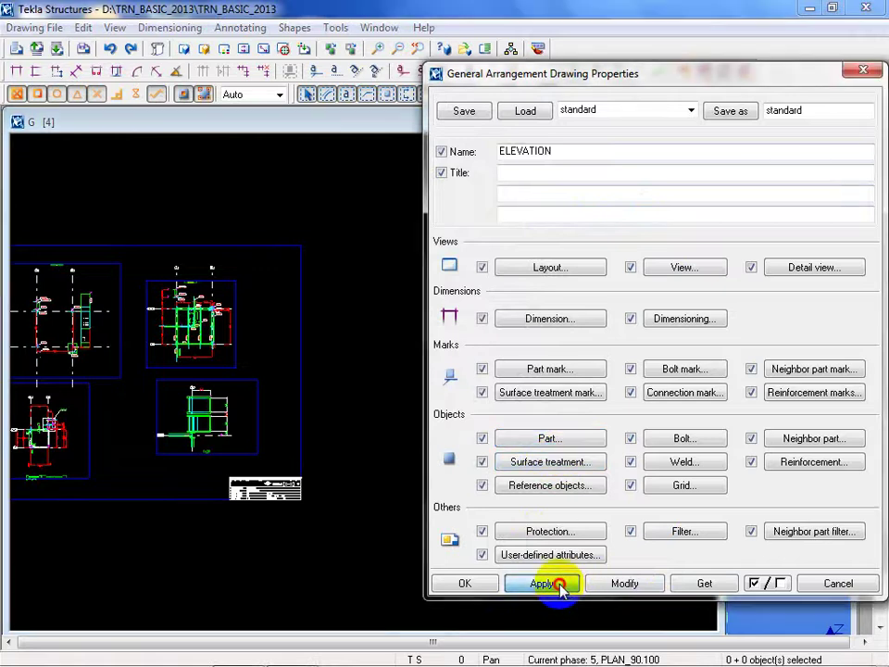
{"action": "left_click", "coordinate": [539, 584]}
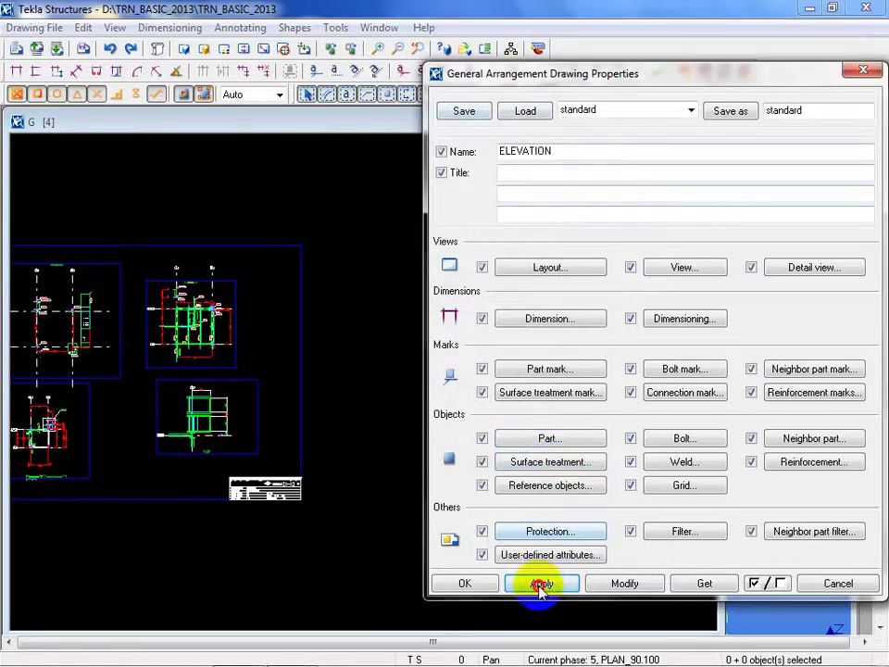
{"action": "left_click", "coordinate": [465, 583]}
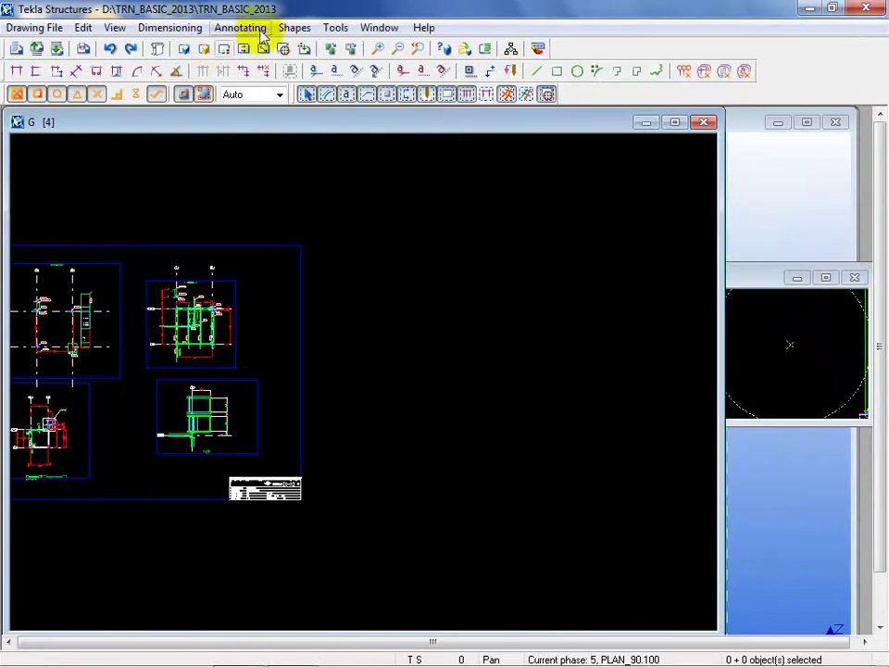
{"action": "left_click", "coordinate": [704, 124]}
{"action": "left_click", "coordinate": [429, 435]}
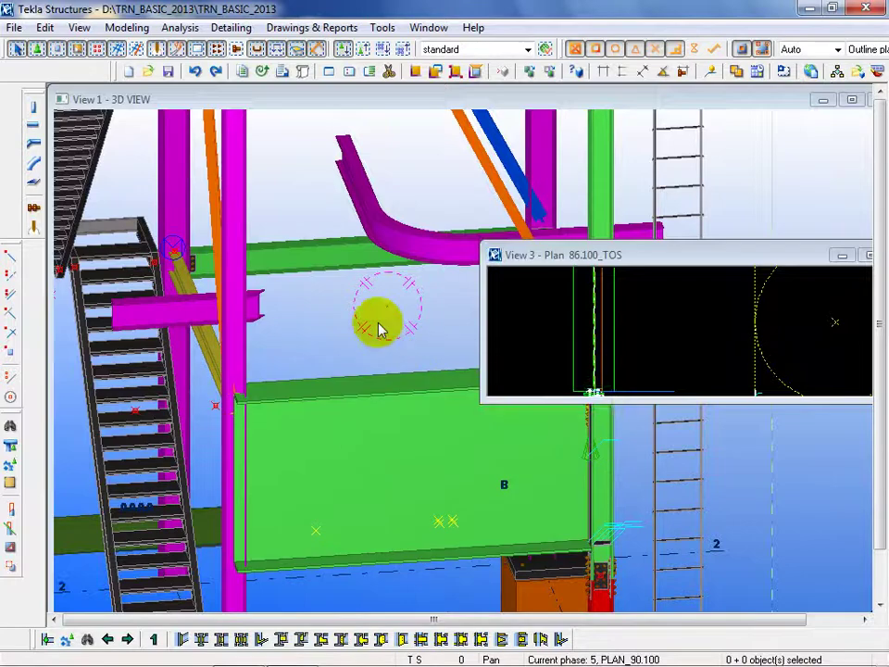
Create a general arrangement drawing from the Line Frame A view, using the option All selected views to one drawing.
{"action": "left_click", "coordinate": [377, 328]}
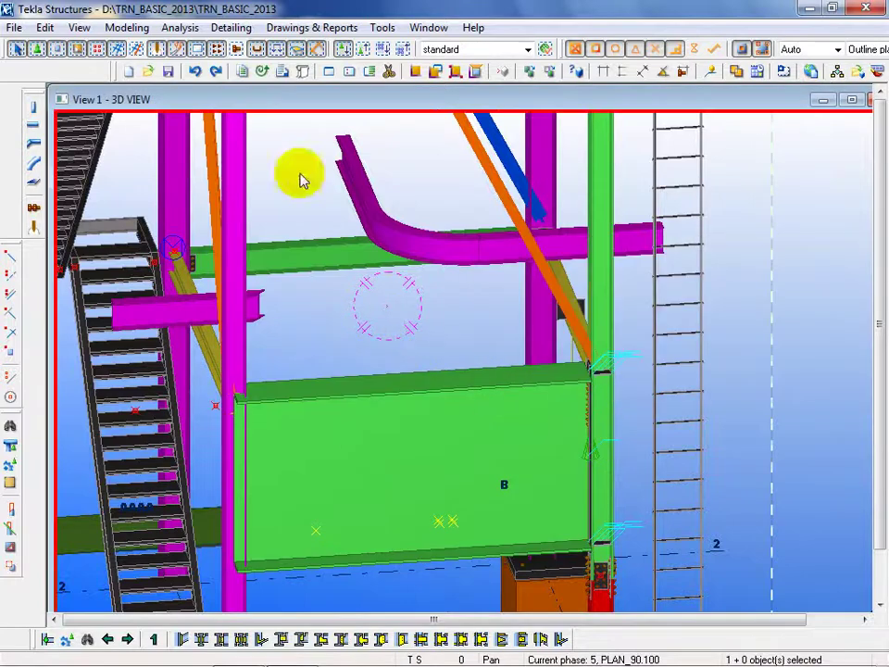
{"action": "left_click", "coordinate": [291, 36]}
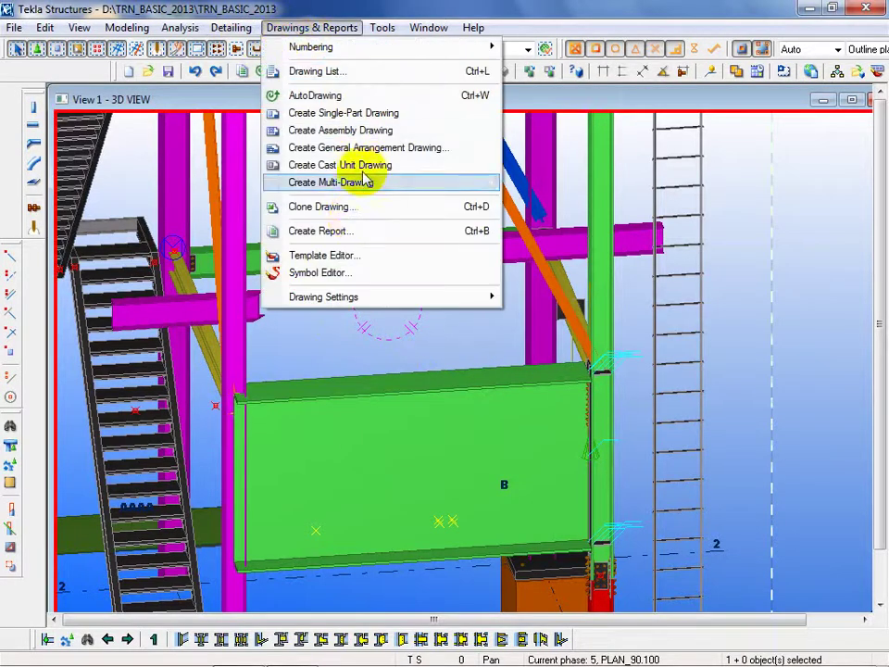
{"action": "left_click", "coordinate": [368, 148]}
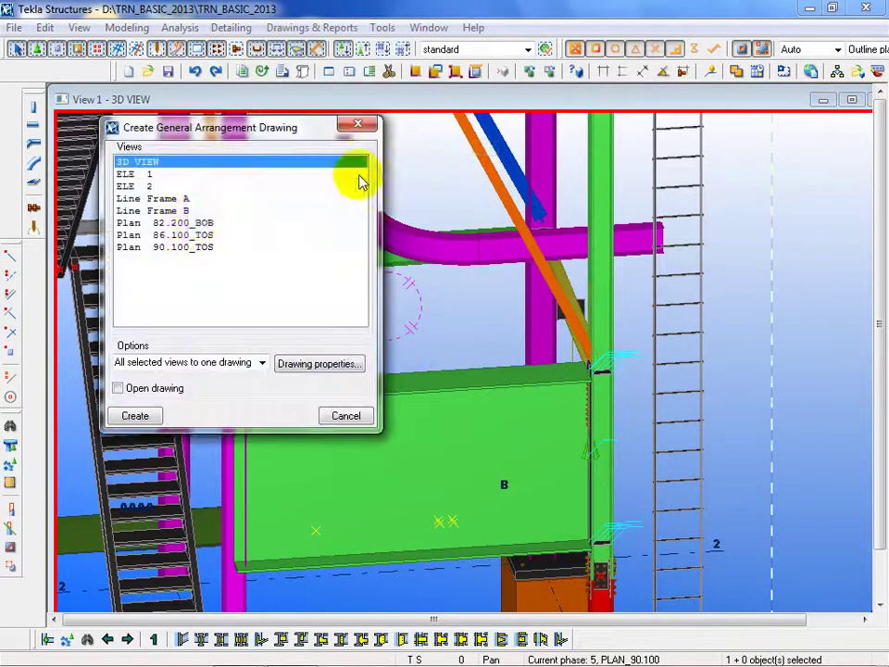
{"action": "left_click", "coordinate": [185, 199]}
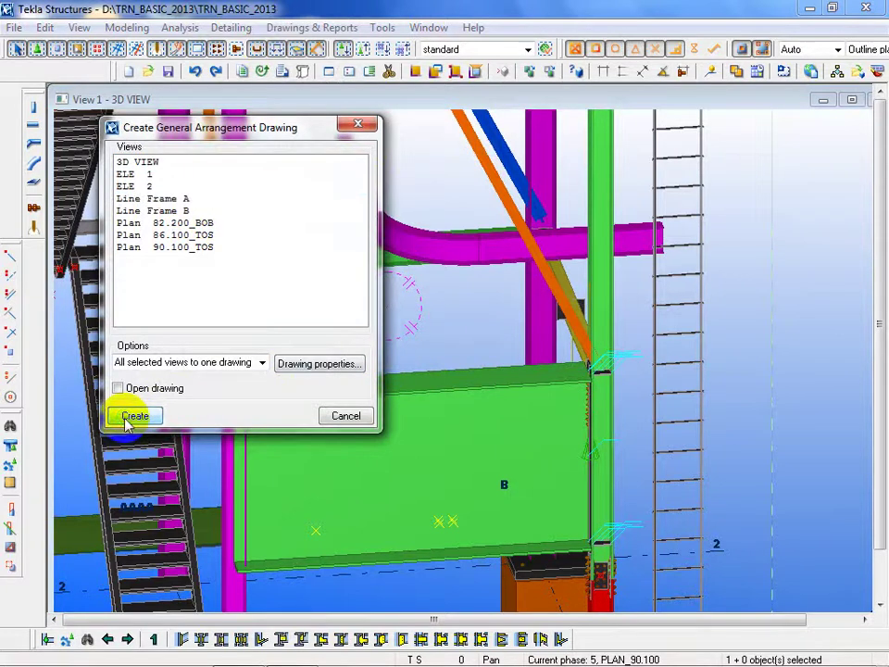
{"action": "left_click", "coordinate": [343, 415]}
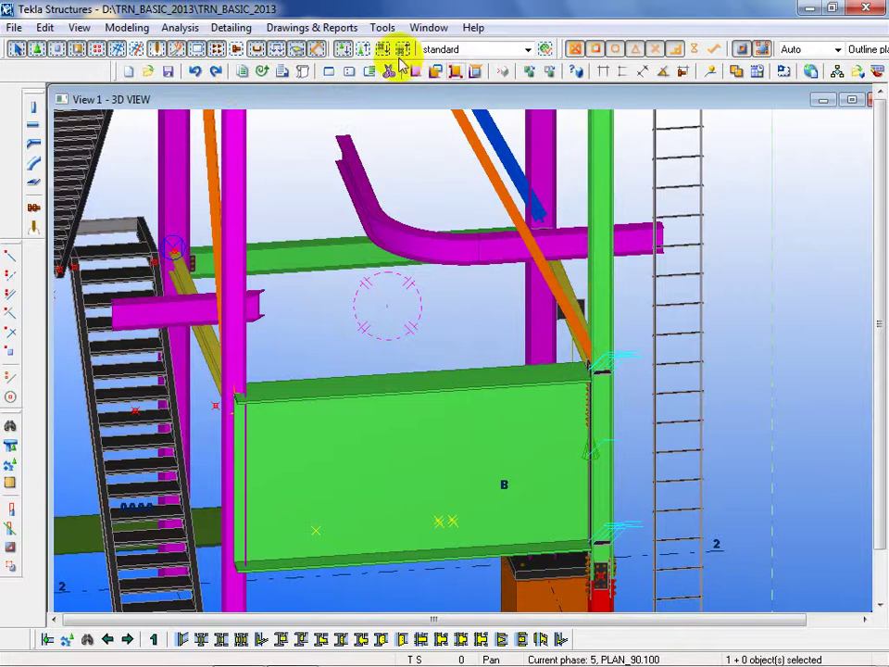
Open the newly created 830*584 general arrangement drawing from the drawing list, close the list and maximize the drawing window.
{"action": "left_click", "coordinate": [285, 74]}
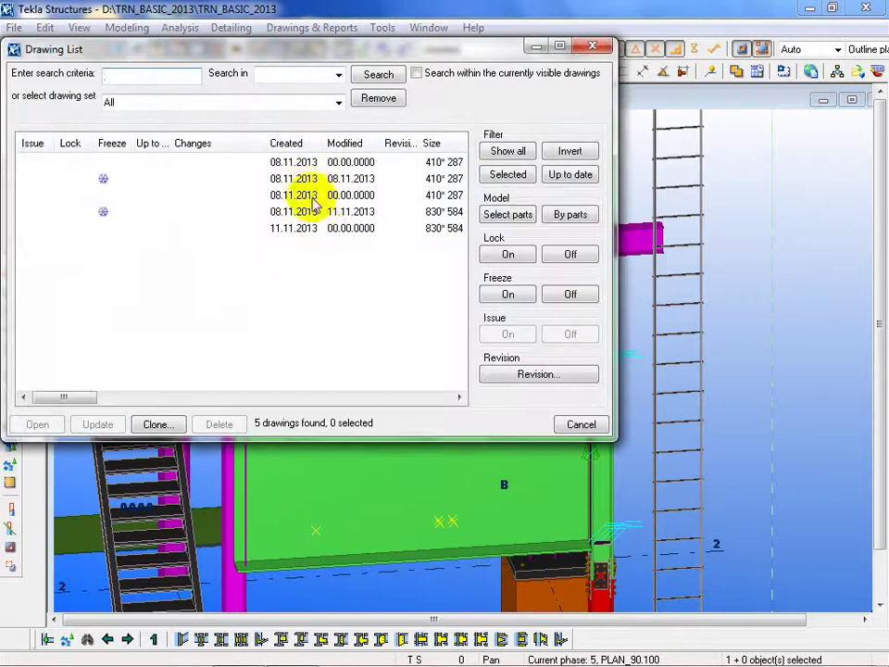
{"action": "double_click", "coordinate": [322, 229]}
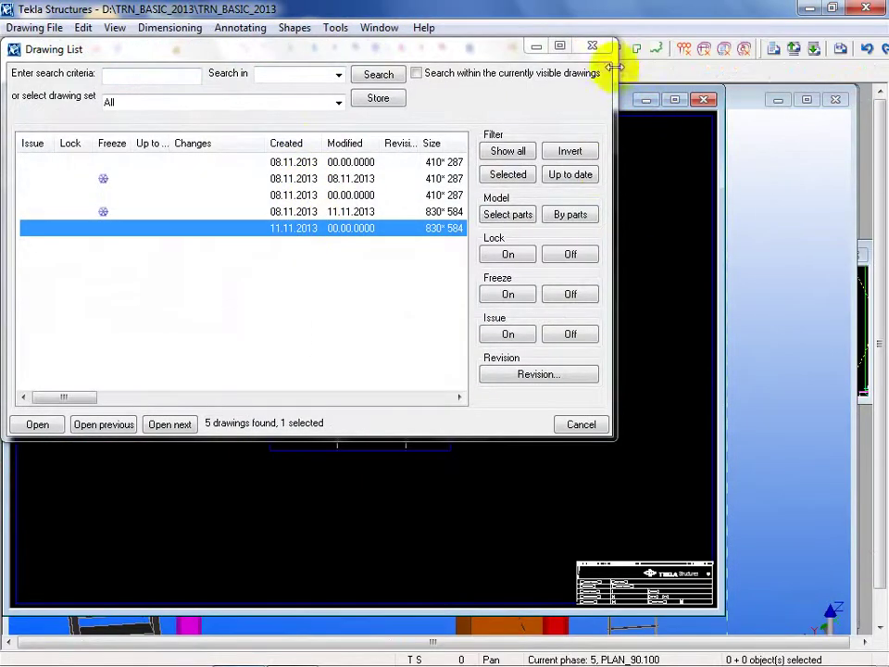
{"action": "left_click", "coordinate": [592, 47]}
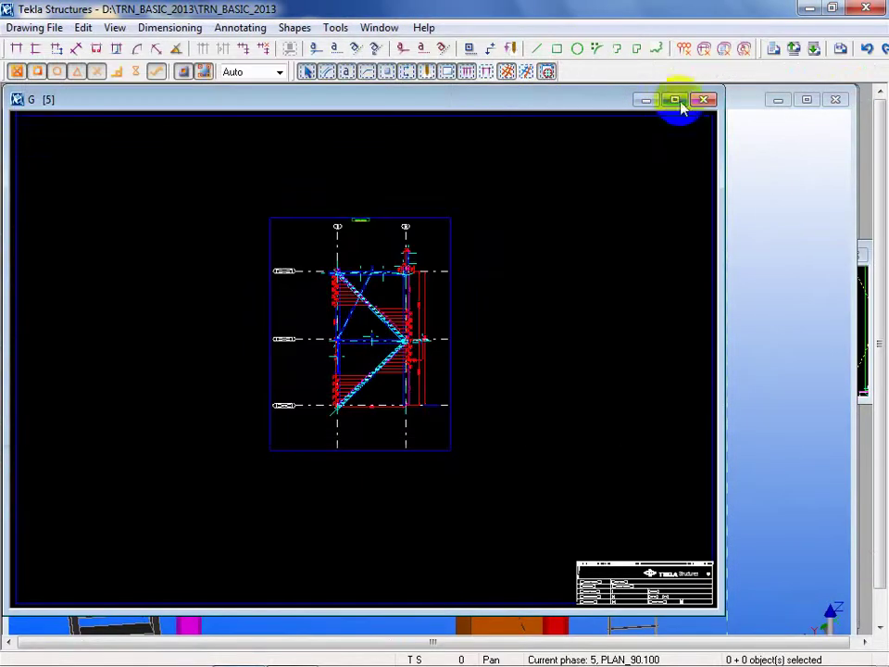
{"action": "left_click", "coordinate": [676, 100]}
Review the content and general settings of the part marks in the ELEVATION drawing's properties.
{"action": "scroll", "coordinate": [365, 343], "scroll_direction": "up", "scroll_amount": 2}
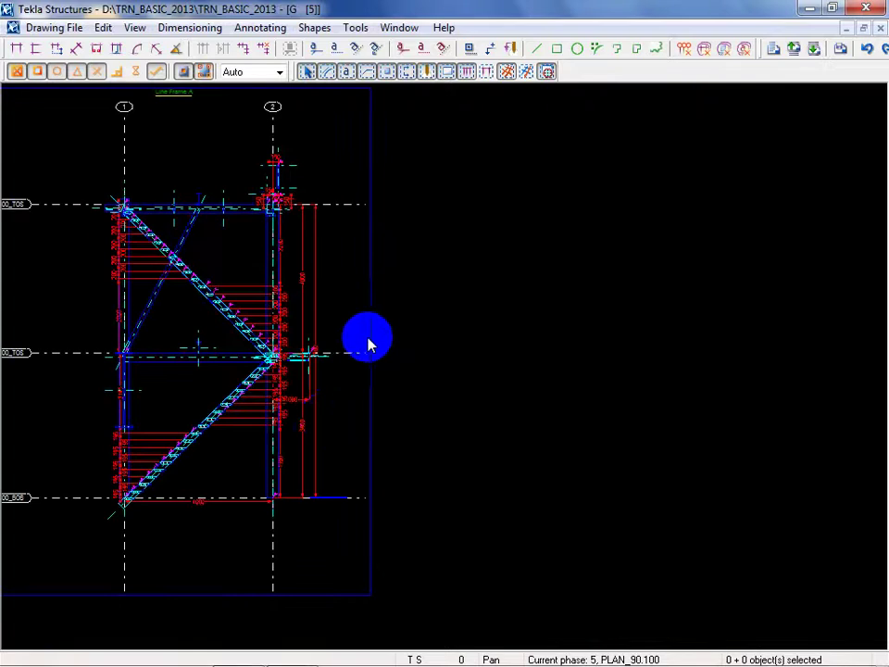
{"action": "scroll", "coordinate": [236, 403], "scroll_direction": "down", "scroll_amount": 4}
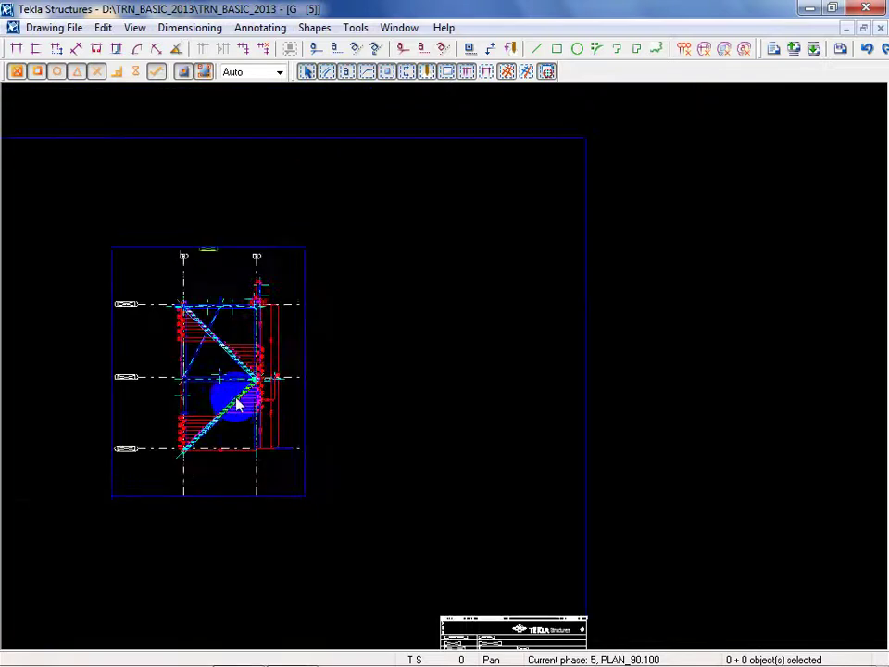
{"action": "double_click", "coordinate": [364, 375]}
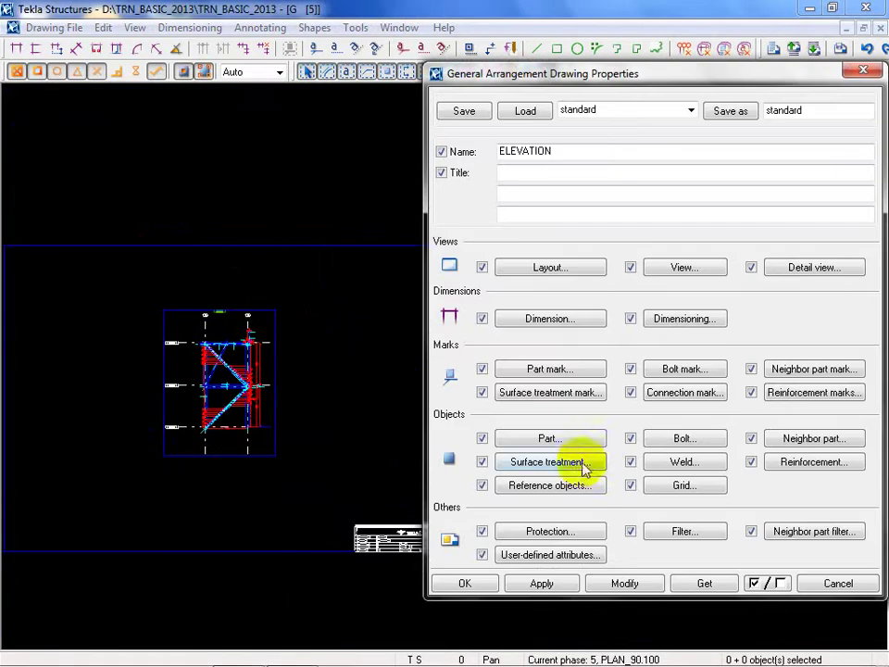
{"action": "left_click", "coordinate": [572, 370]}
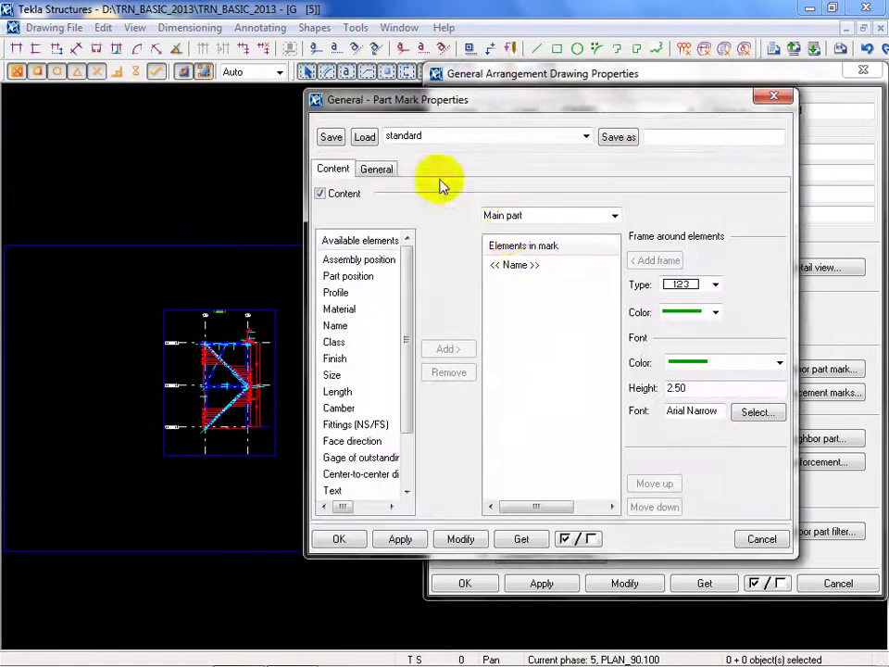
{"action": "left_click", "coordinate": [381, 169]}
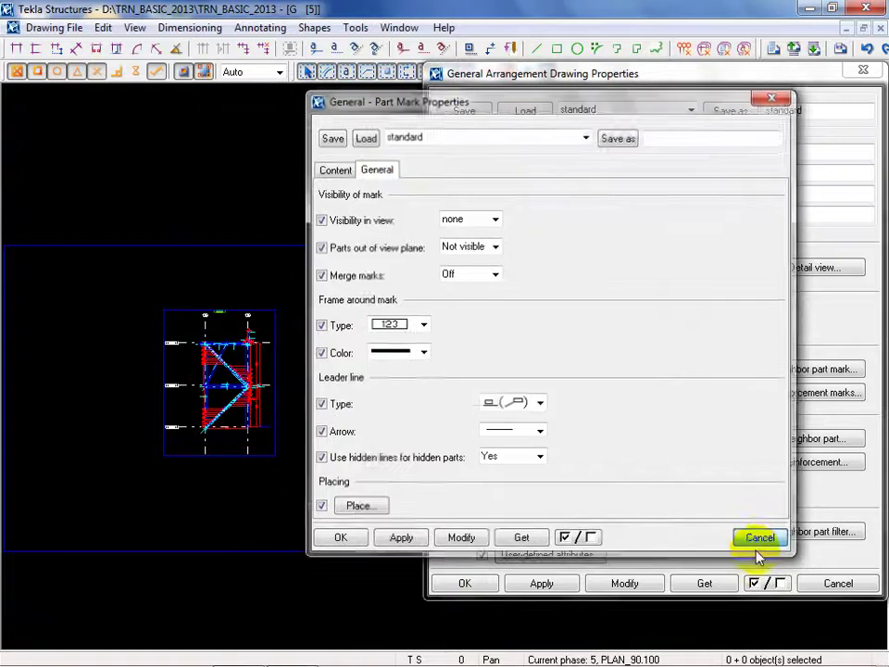
Change the visible line colour of the elevation drawing's parts to green, modify the drawing with it, inspect the parts and close the properties.
{"action": "left_click", "coordinate": [759, 547]}
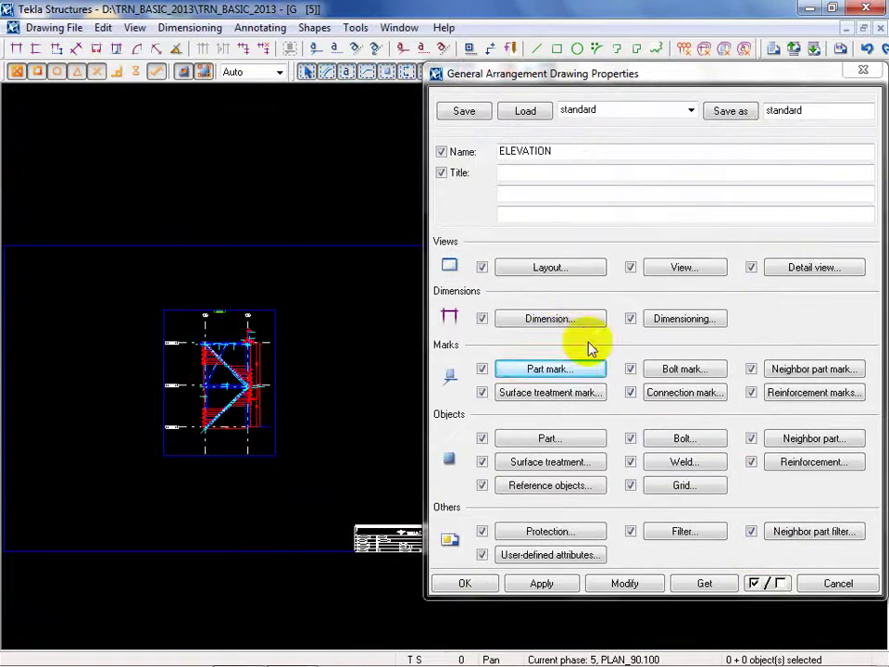
{"action": "left_click", "coordinate": [556, 439]}
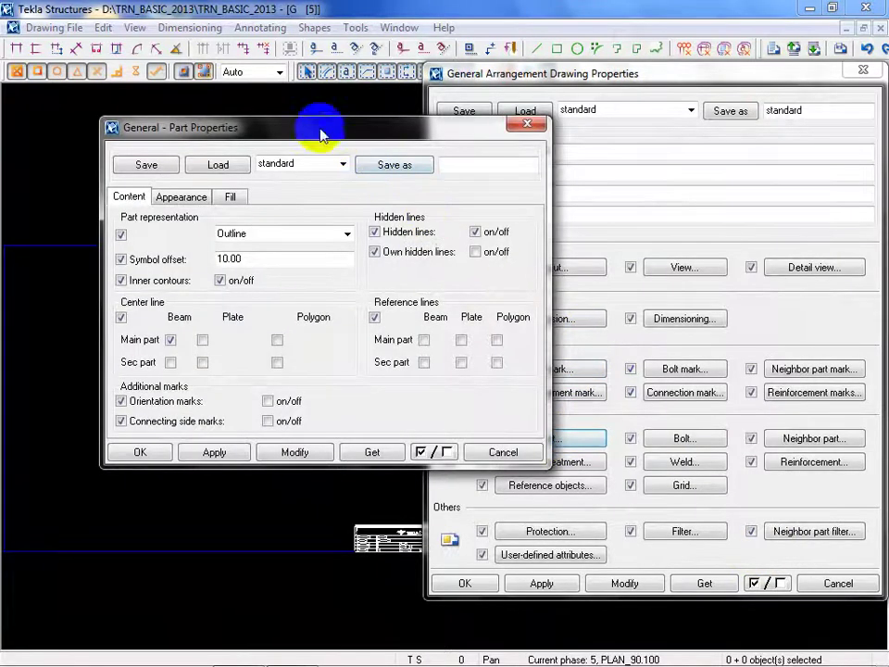
{"action": "mouse_move", "coordinate": [320, 135]}
{"action": "left_mouse_down"}
{"action": "mouse_move", "coordinate": [562, 146]}
{"action": "mouse_move", "coordinate": [576, 188]}
{"action": "left_mouse_up"}
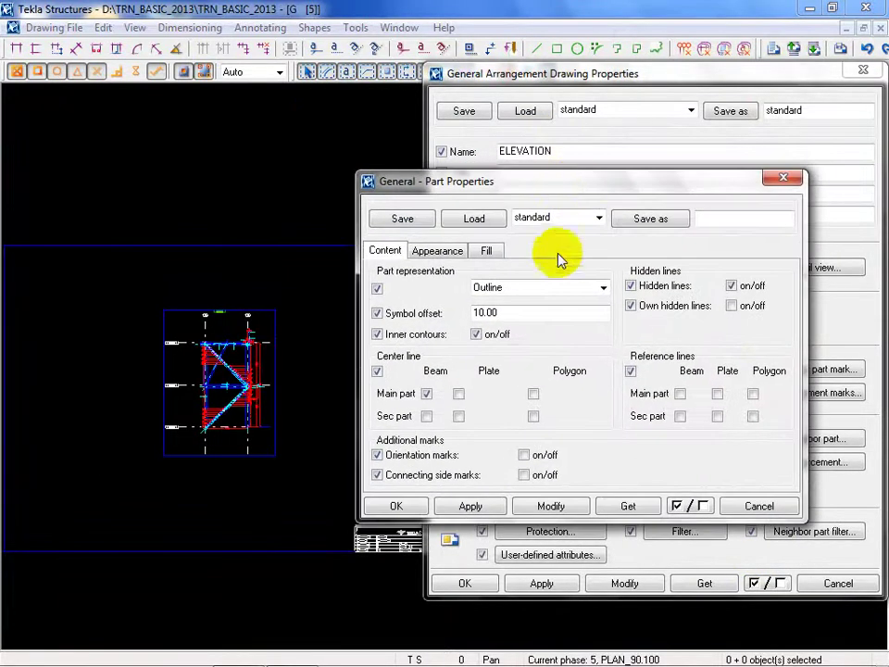
{"action": "left_click", "coordinate": [291, 403]}
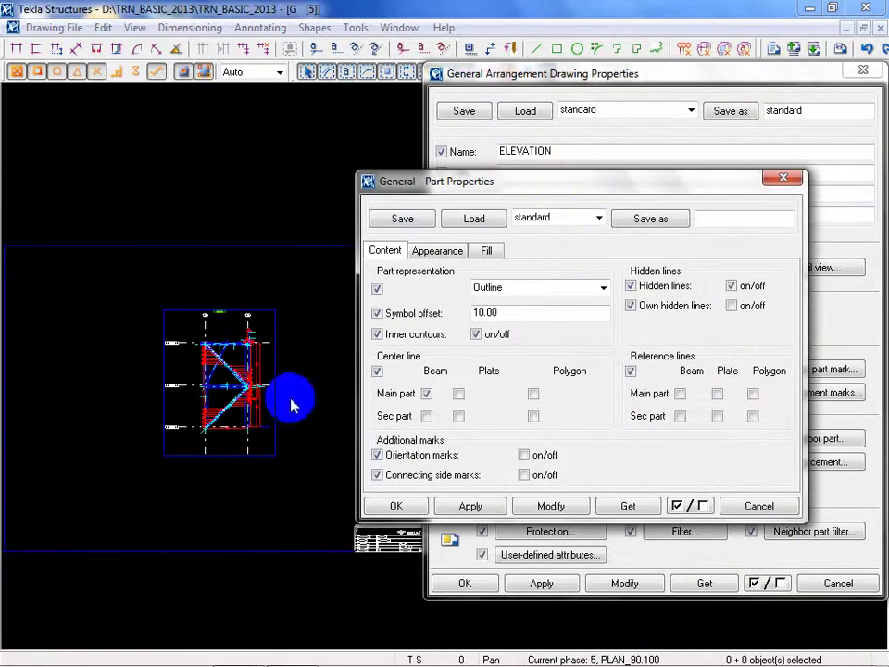
{"action": "left_click", "coordinate": [443, 257]}
{"action": "left_click", "coordinate": [592, 291]}
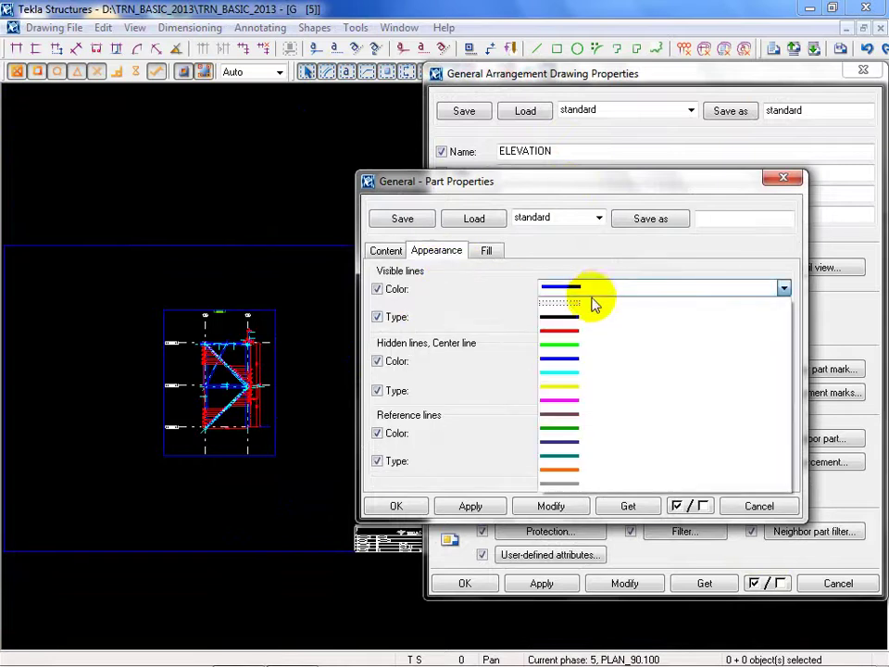
{"action": "left_click", "coordinate": [579, 346]}
{"action": "left_click", "coordinate": [551, 506]}
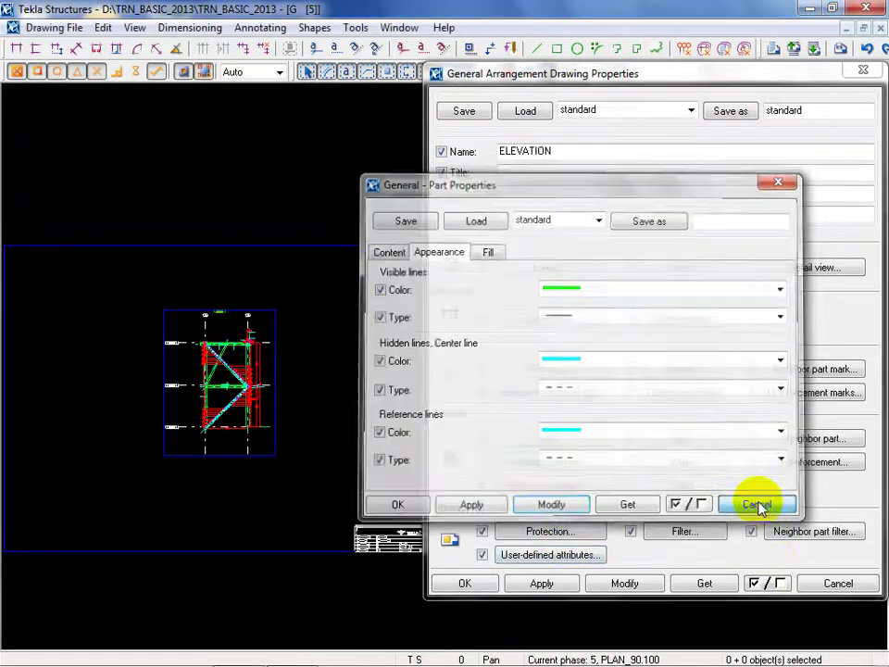
{"action": "left_click", "coordinate": [758, 506]}
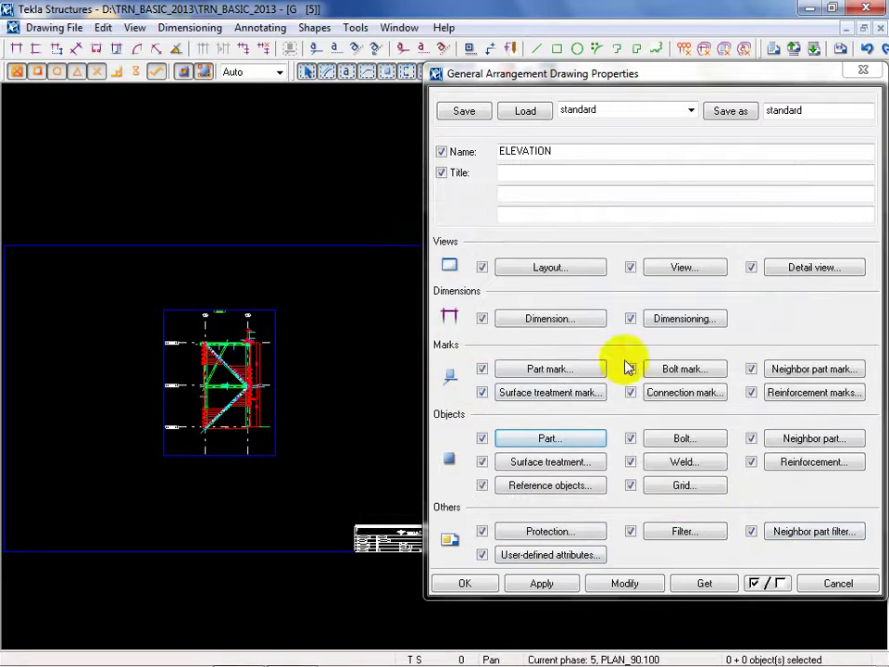
{"action": "left_click", "coordinate": [304, 506]}
{"action": "scroll", "coordinate": [205, 453], "scroll_direction": "up", "scroll_amount": 5}
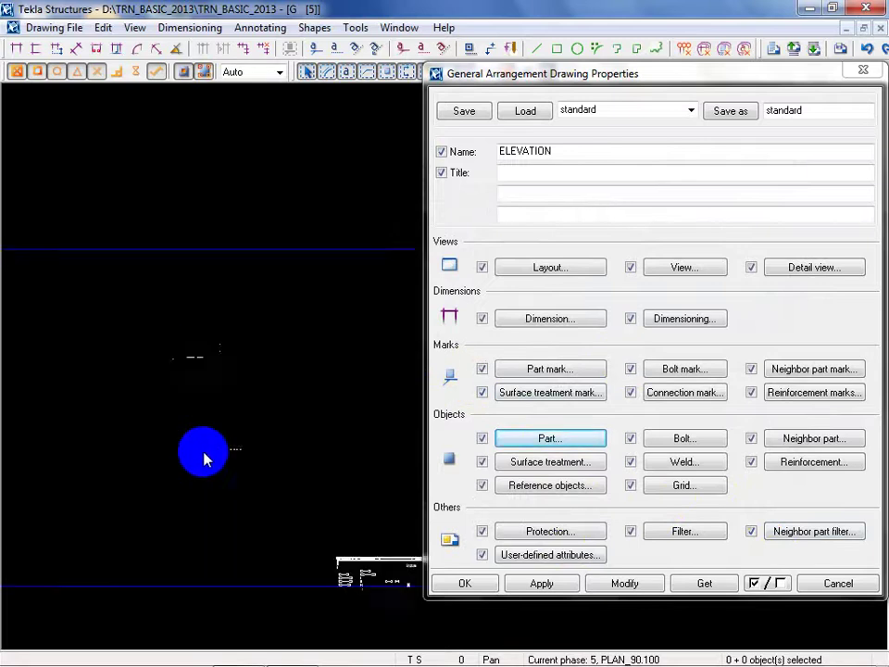
{"action": "scroll", "coordinate": [369, 374], "scroll_direction": "up", "scroll_amount": 3}
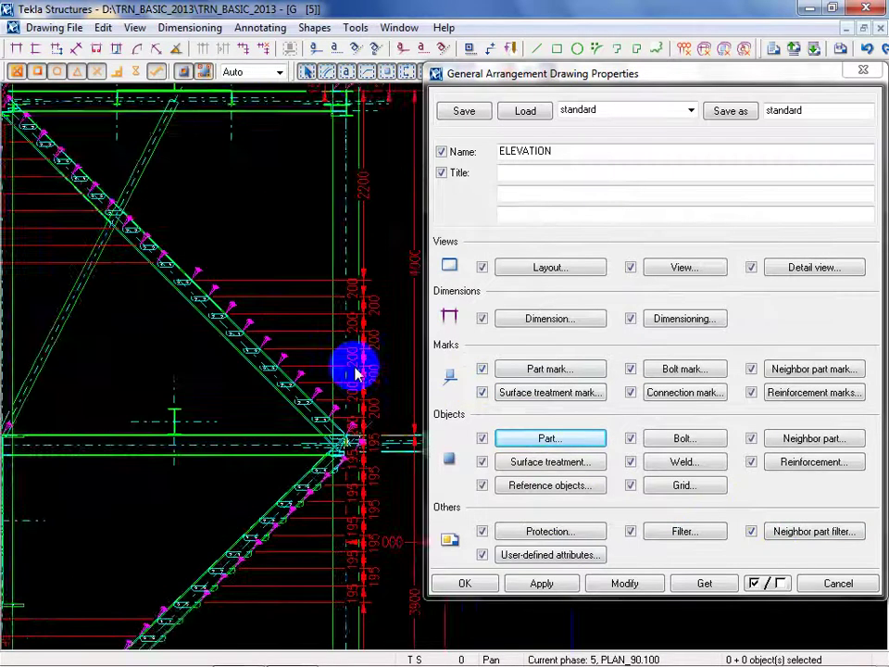
{"action": "scroll", "coordinate": [246, 360], "scroll_direction": "down", "scroll_amount": 5}
{"action": "scroll", "coordinate": [248, 363], "scroll_direction": "down", "scroll_amount": 2}
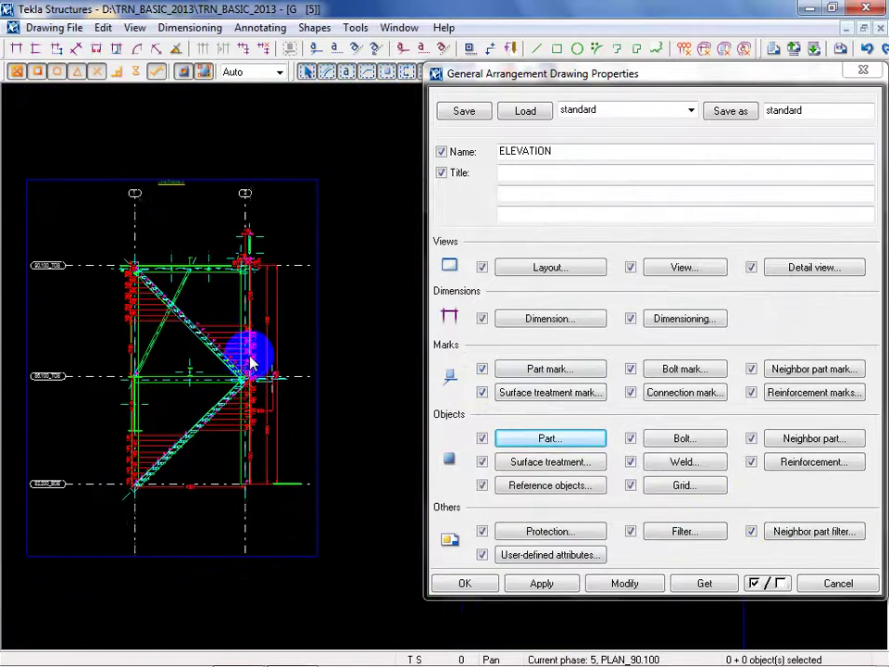
{"action": "left_click", "coordinate": [837, 583]}
Reopen the elevation drawing's part mark settings and apply the existing mark content without changing it.
{"action": "scroll", "coordinate": [502, 466], "scroll_direction": "down", "scroll_amount": 5}
{"action": "double_click", "coordinate": [549, 501]}
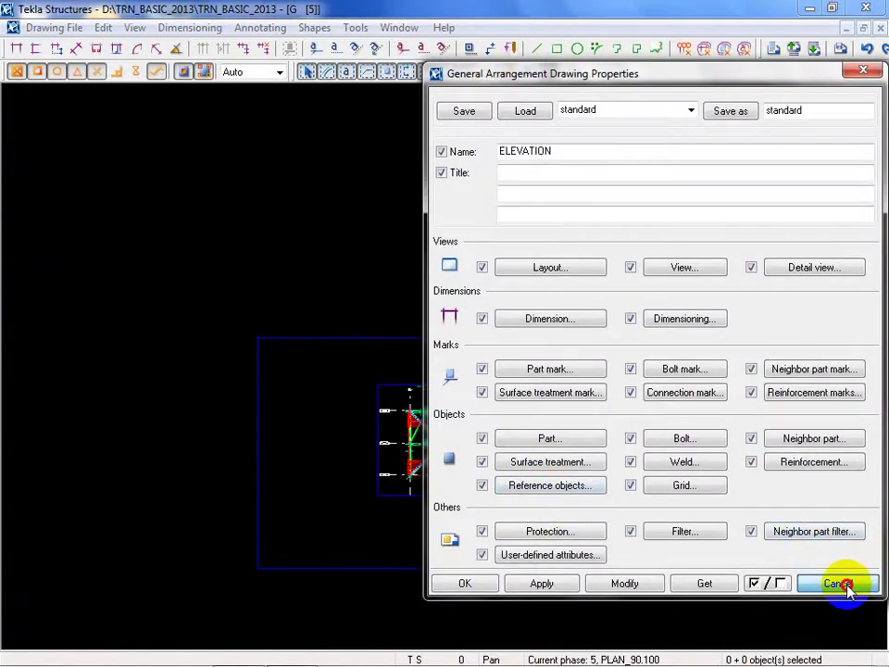
{"action": "left_click", "coordinate": [559, 367]}
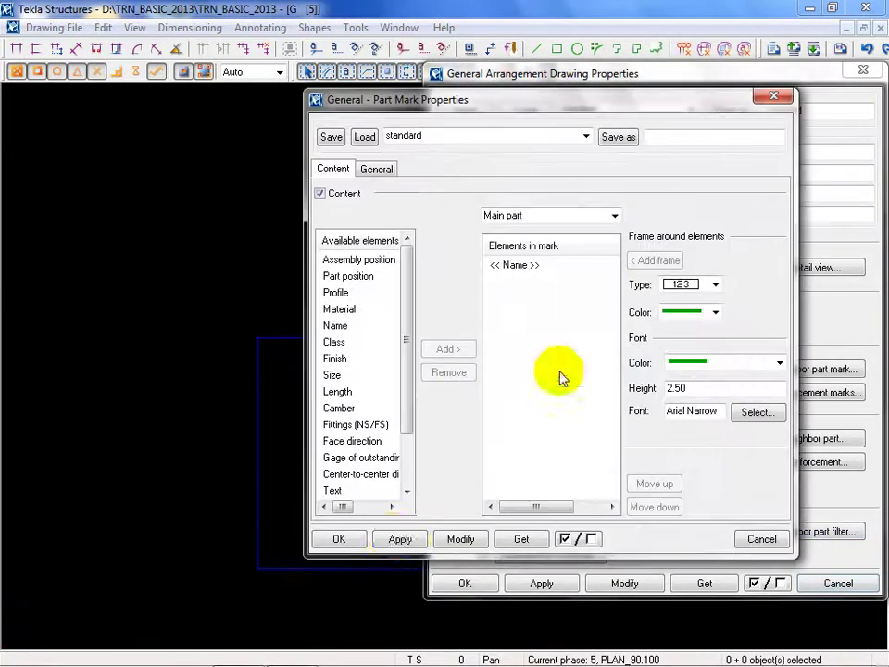
{"action": "left_click", "coordinate": [398, 540]}
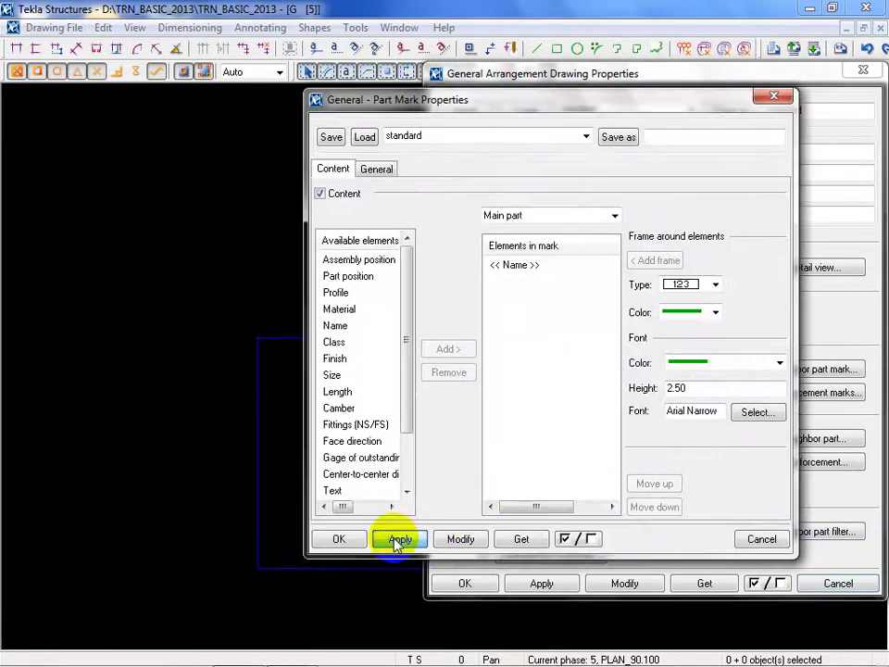
{"action": "left_click", "coordinate": [759, 540]}
{"action": "left_click", "coordinate": [839, 583]}
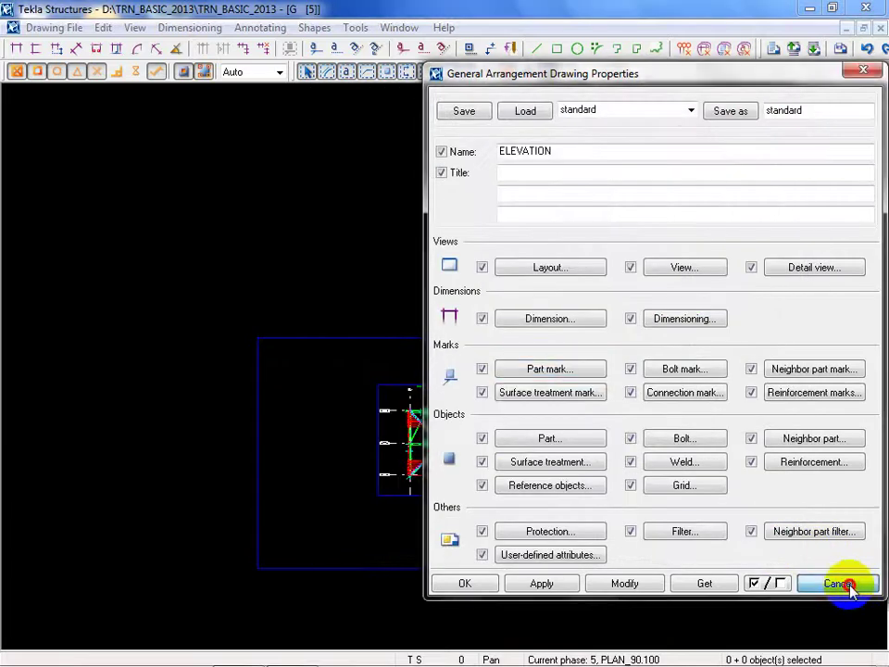
Check the saved general arrangement drawing property presets, reapply the current part mark settings and close the drawing properties.
{"action": "double_click", "coordinate": [635, 287]}
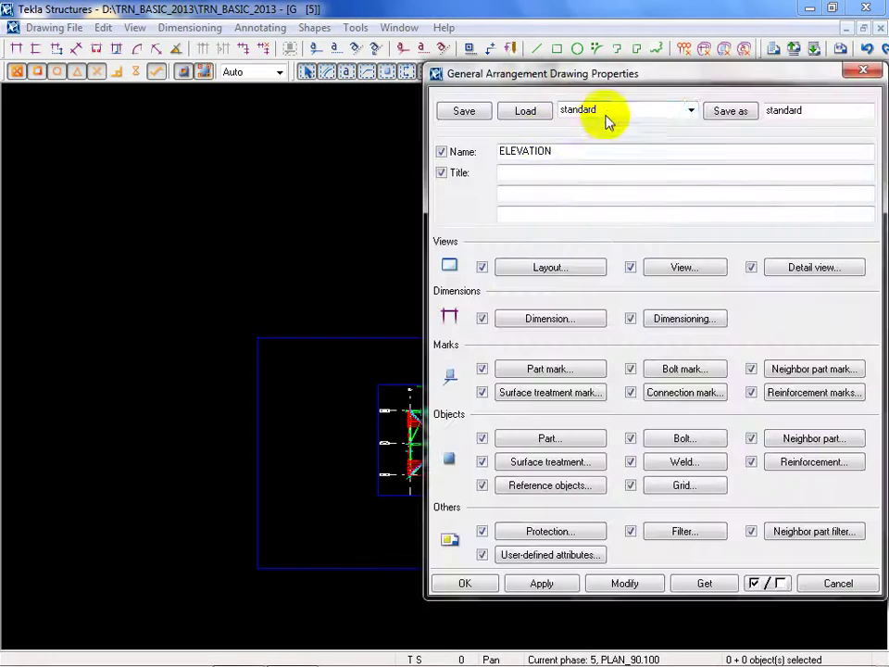
{"action": "left_click", "coordinate": [608, 112]}
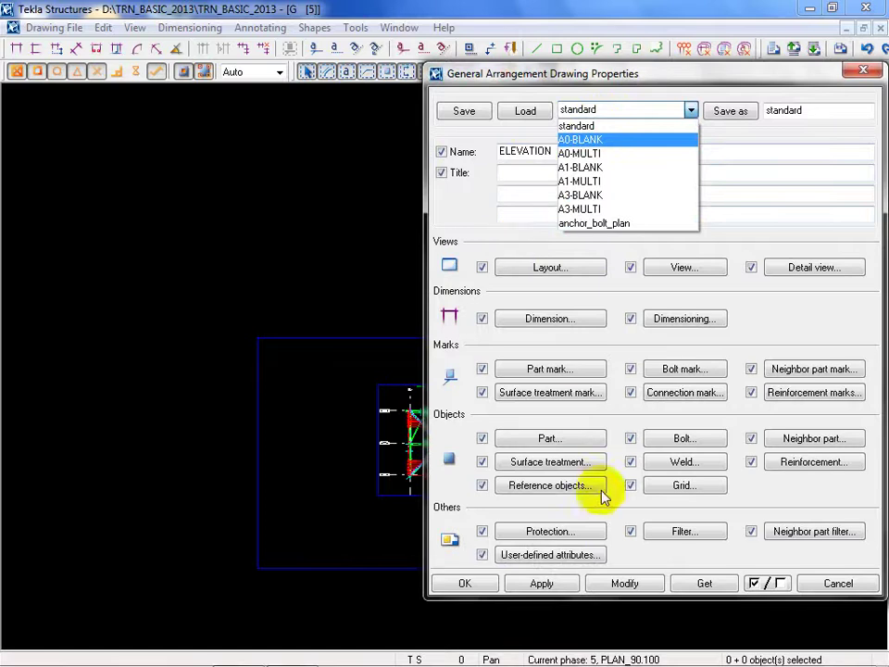
{"action": "left_click", "coordinate": [571, 371]}
{"action": "left_click", "coordinate": [571, 370]}
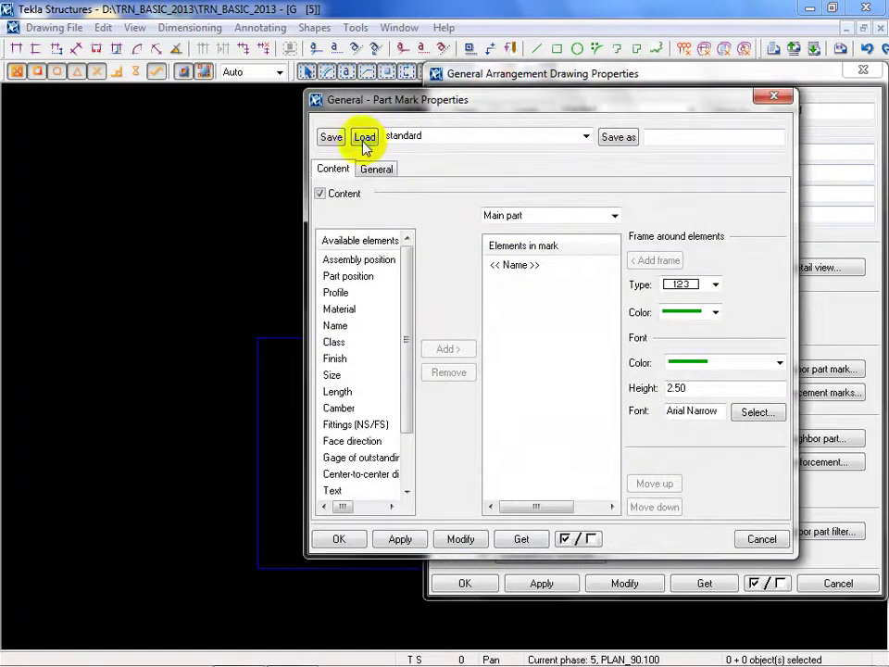
{"action": "left_click", "coordinate": [402, 544]}
{"action": "left_click", "coordinate": [772, 539]}
{"action": "left_click", "coordinate": [839, 582]}
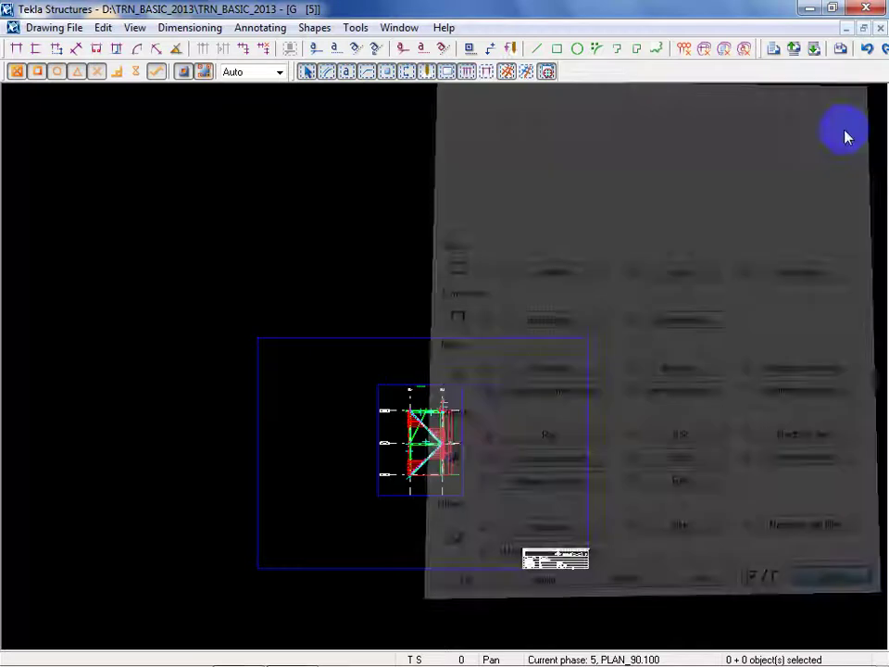
Close the elevation drawing and open the frozen 830*584 drawing created on 08.11.2013 from the drawing list.
{"action": "left_click", "coordinate": [881, 29]}
{"action": "left_click", "coordinate": [488, 431]}
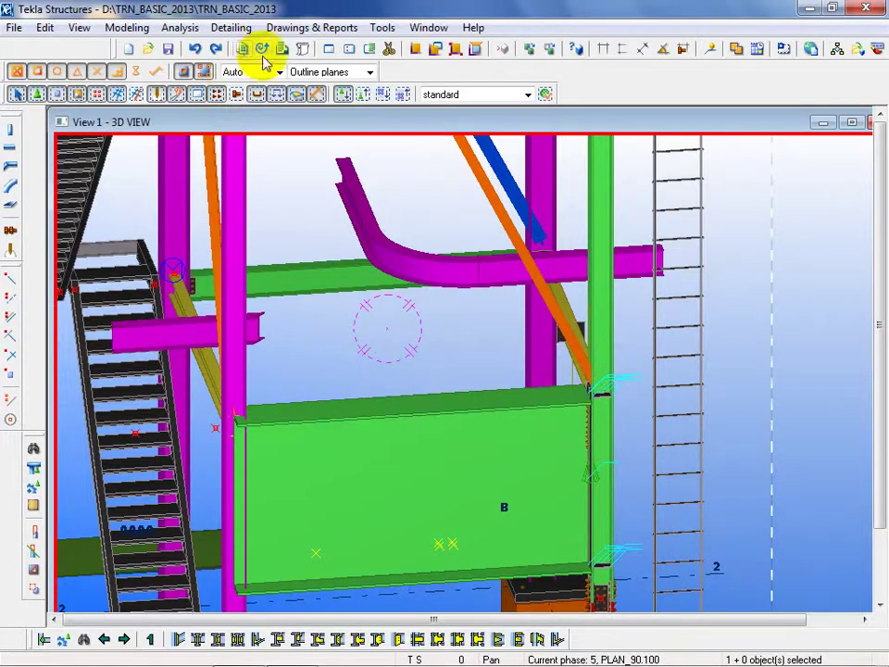
{"action": "left_click", "coordinate": [283, 50]}
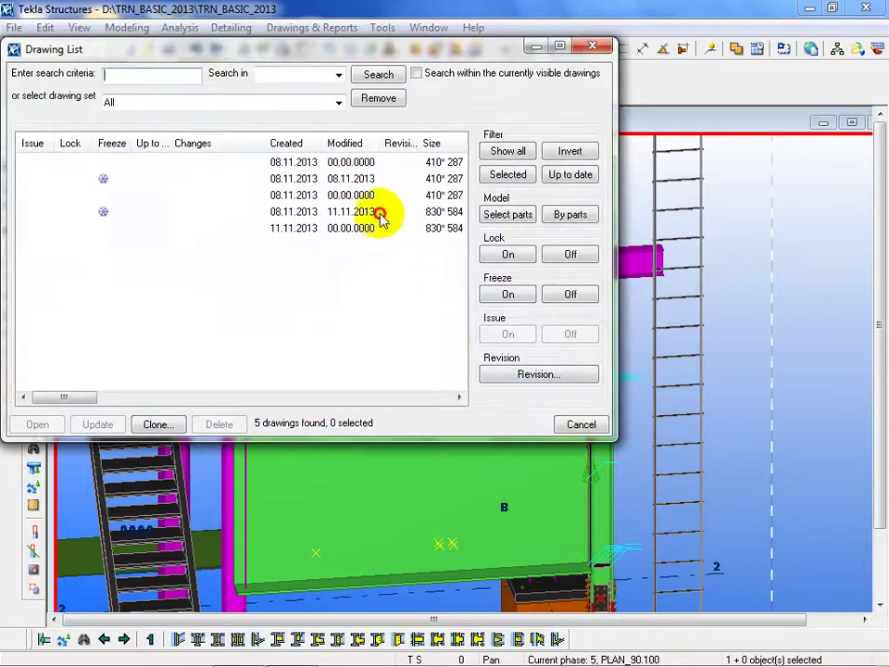
{"action": "double_click", "coordinate": [380, 212]}
{"action": "left_click", "coordinate": [578, 423]}
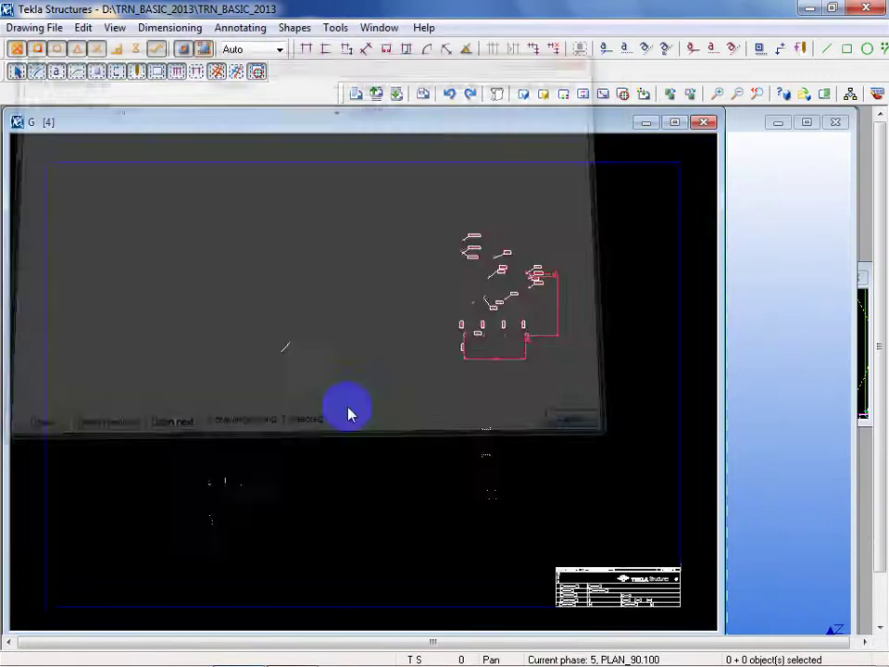
Set the visible line colour to magenta in the GA-drawing's part properties, apply it without modifying the drawing, and close the drawing.
{"action": "double_click", "coordinate": [626, 413]}
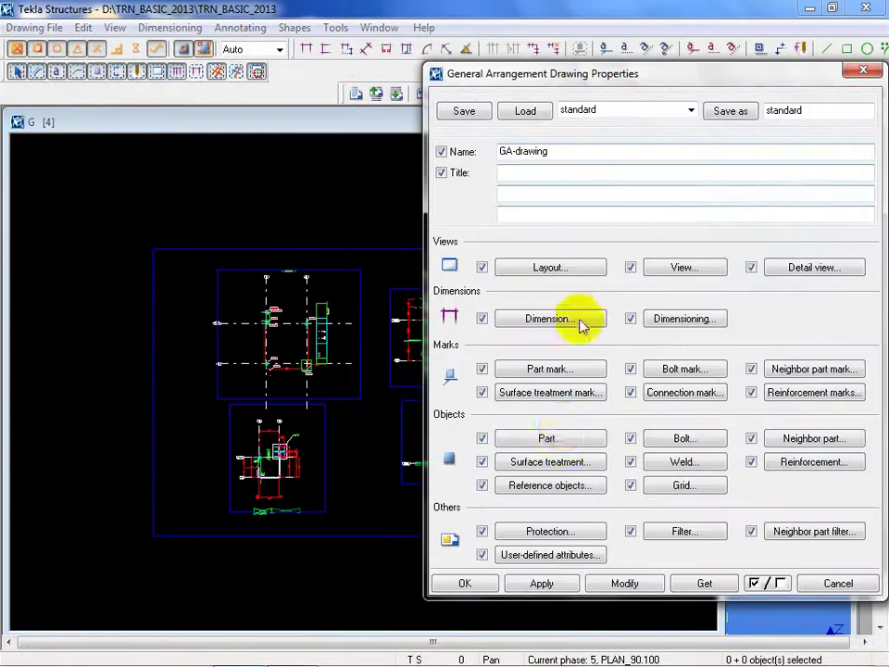
{"action": "left_click", "coordinate": [561, 438]}
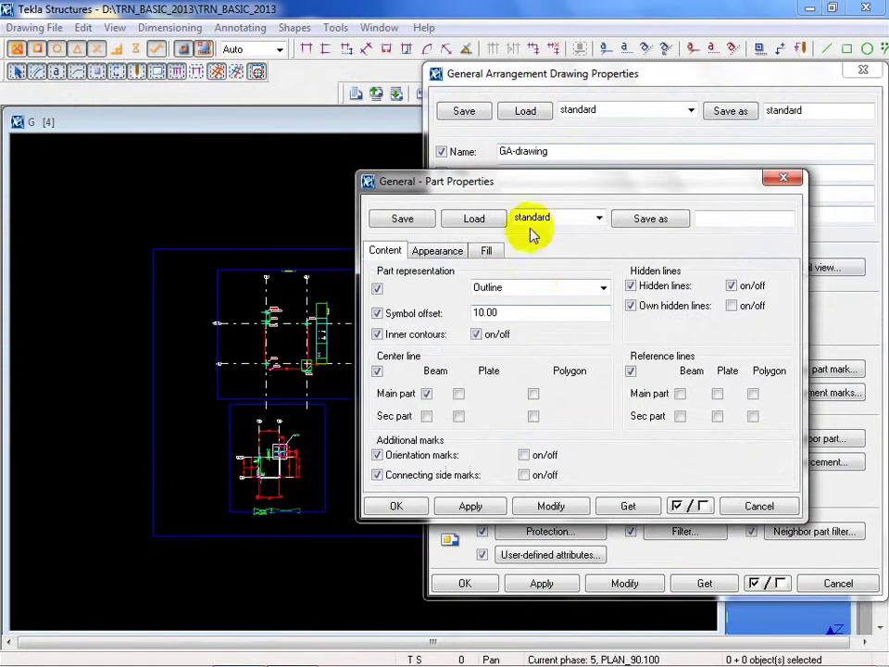
{"action": "left_click", "coordinate": [439, 252]}
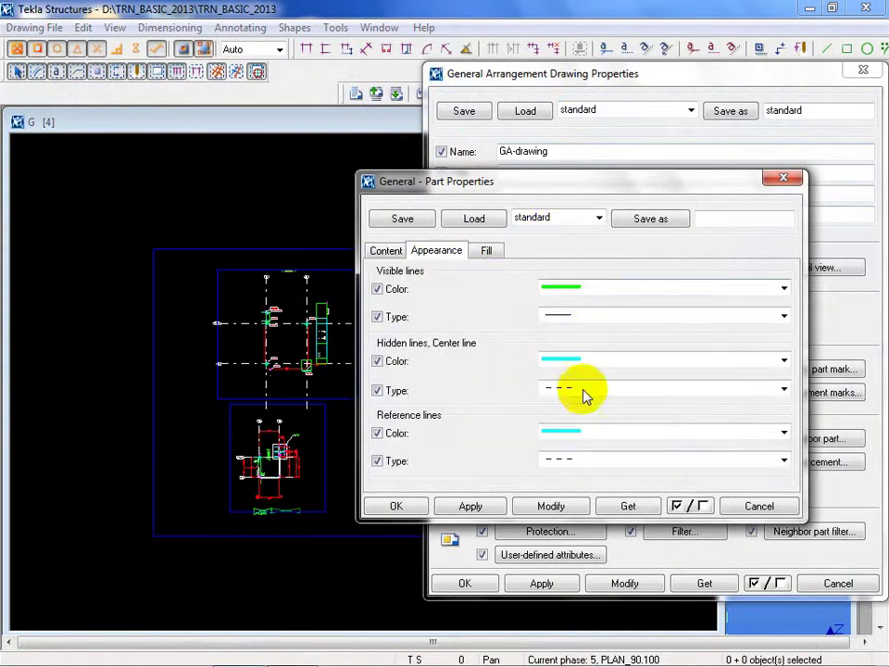
{"action": "left_click", "coordinate": [591, 288]}
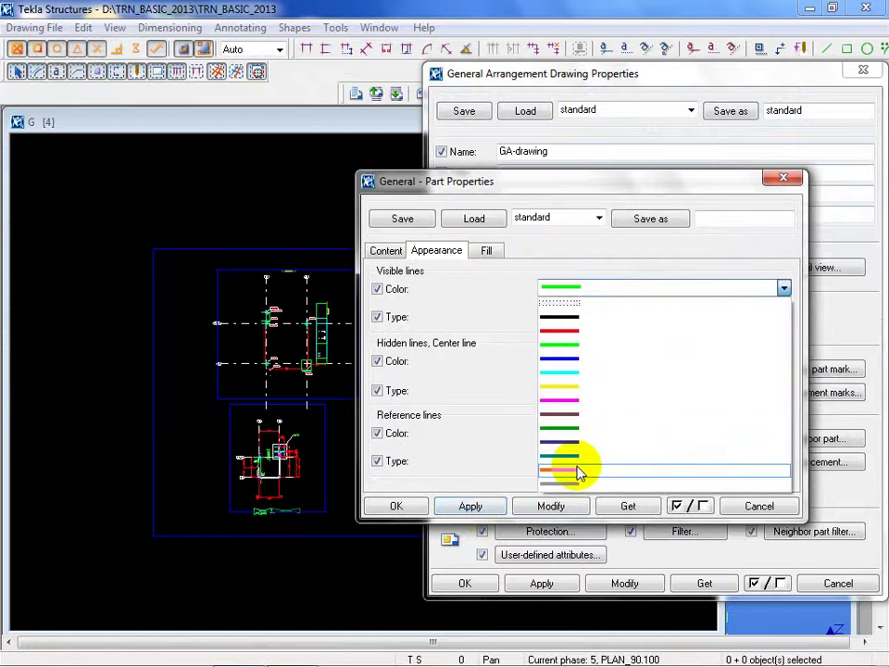
{"action": "left_click", "coordinate": [572, 401]}
{"action": "left_click", "coordinate": [474, 506]}
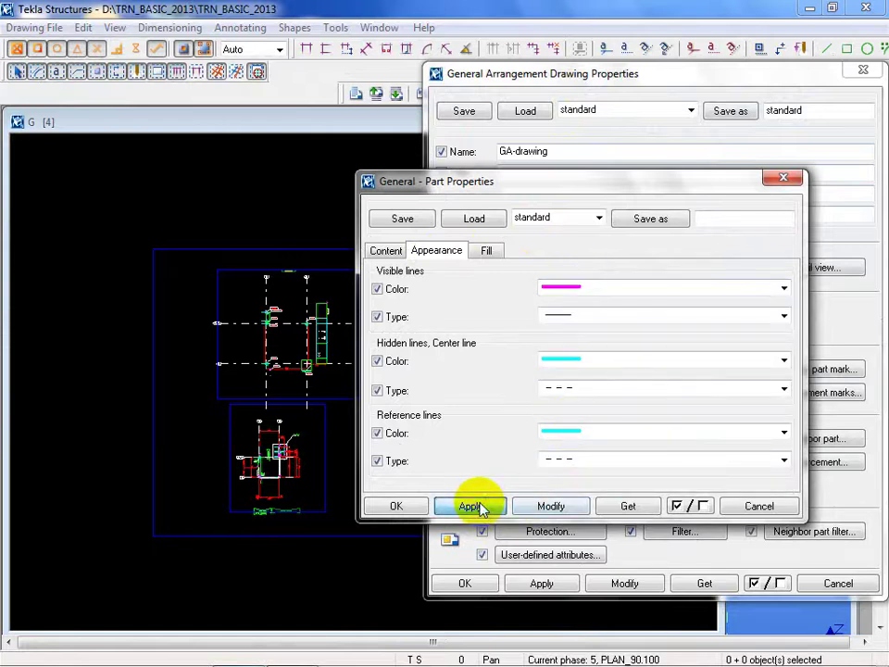
{"action": "left_click", "coordinate": [396, 506]}
{"action": "left_click", "coordinate": [835, 584]}
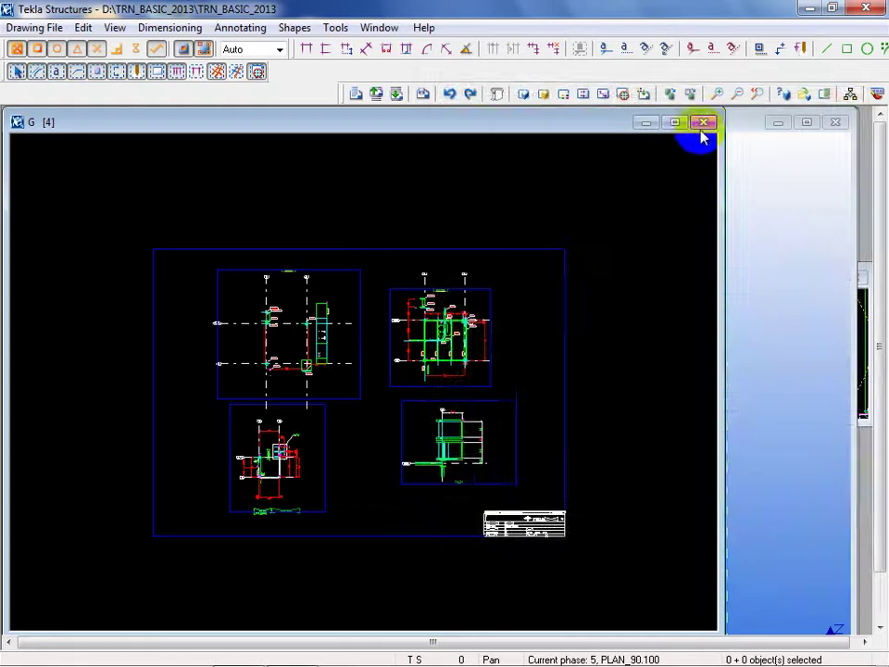
{"action": "left_click", "coordinate": [703, 122]}
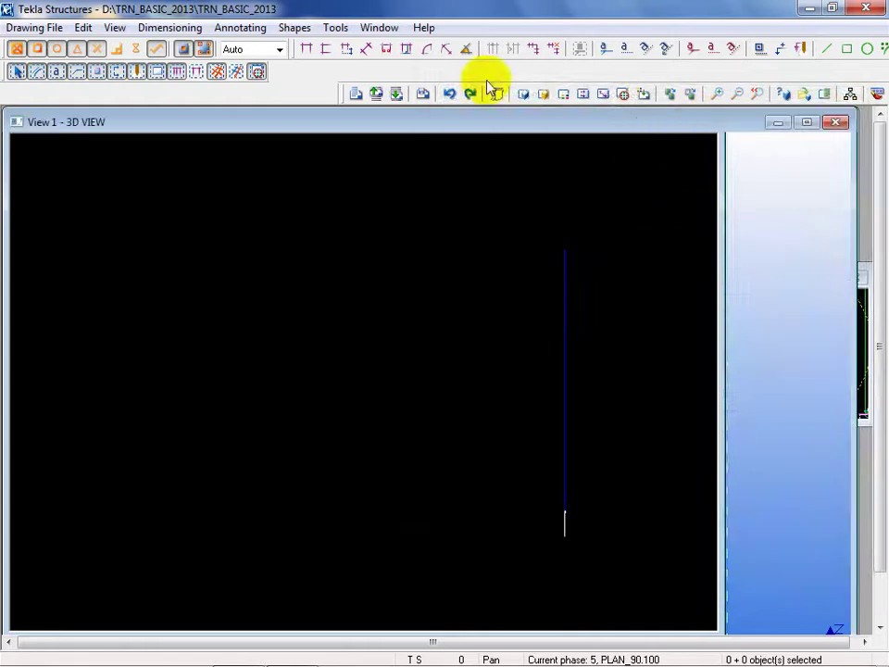
Create a general arrangement drawing of the Line Frame A view with all selected views placed in one drawing.
{"action": "left_click", "coordinate": [373, 28]}
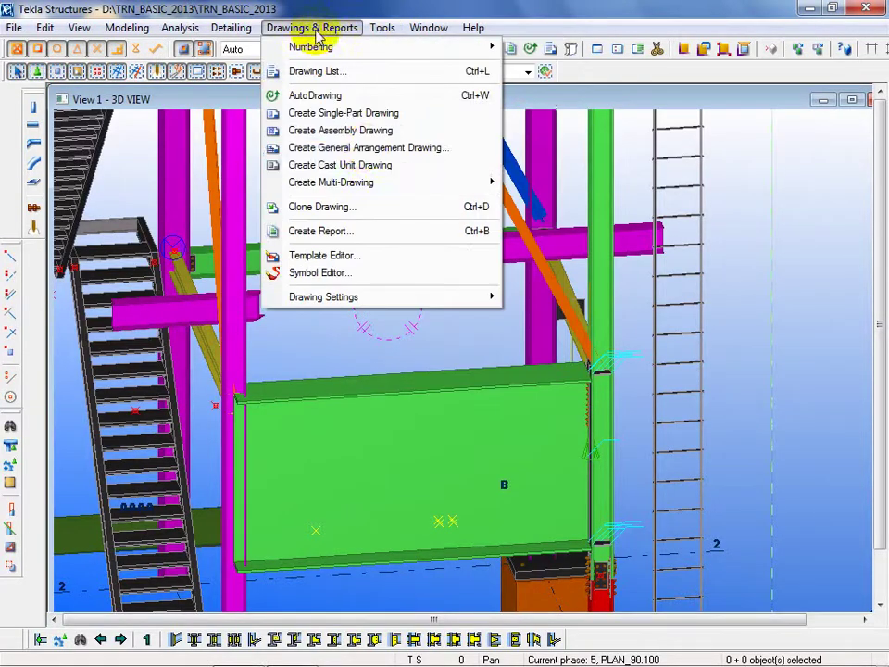
{"action": "left_click", "coordinate": [365, 147]}
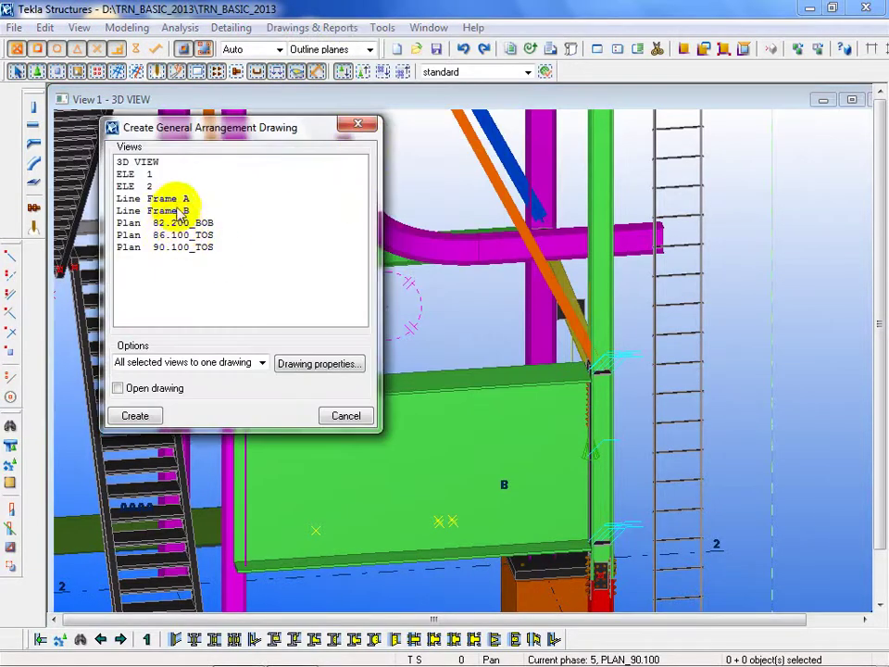
{"action": "left_click", "coordinate": [190, 199]}
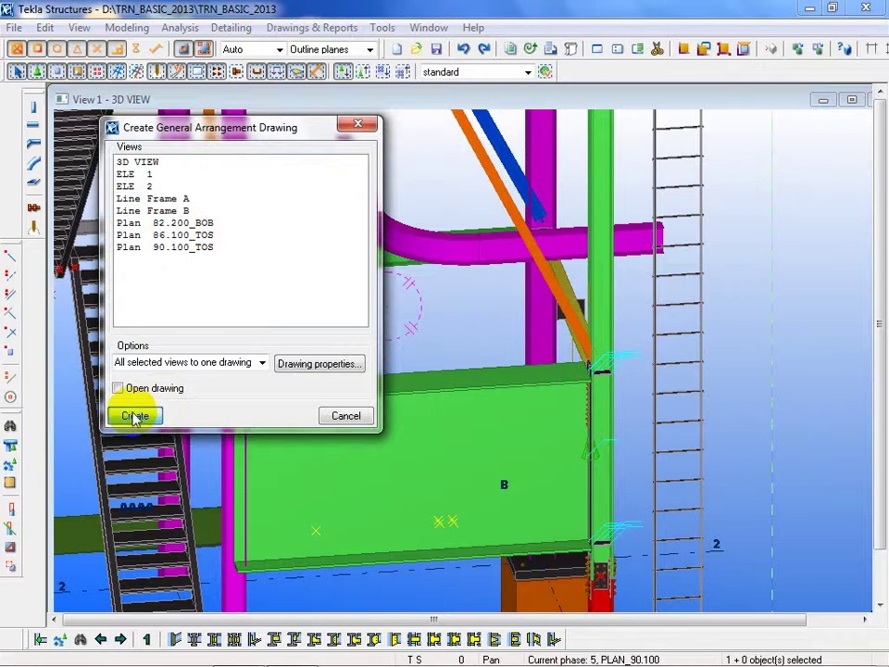
{"action": "left_click", "coordinate": [347, 415]}
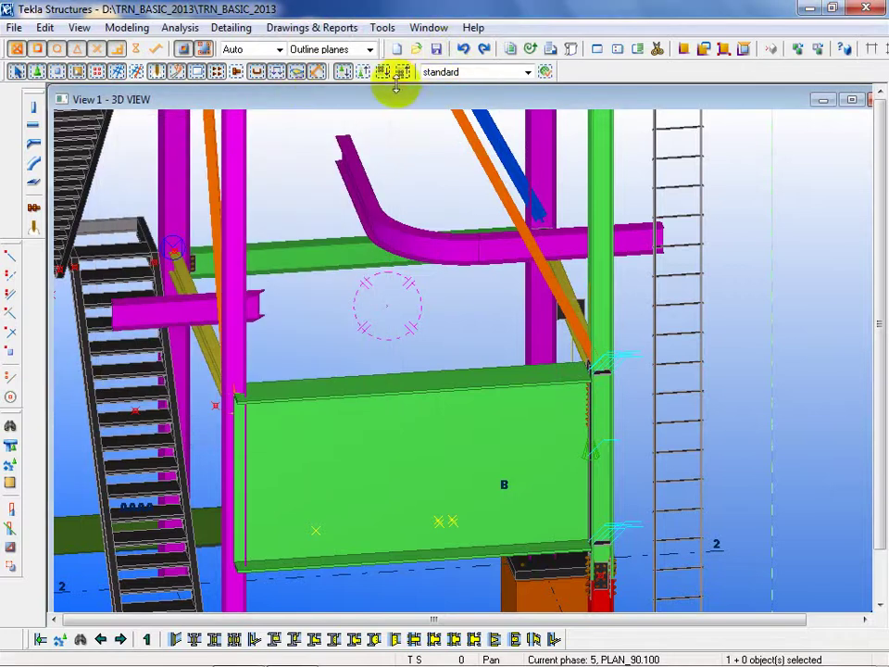
Delete the first of the two 830*584 drawings created on 11.11.2013 from the drawing list.
{"action": "left_click", "coordinate": [550, 49]}
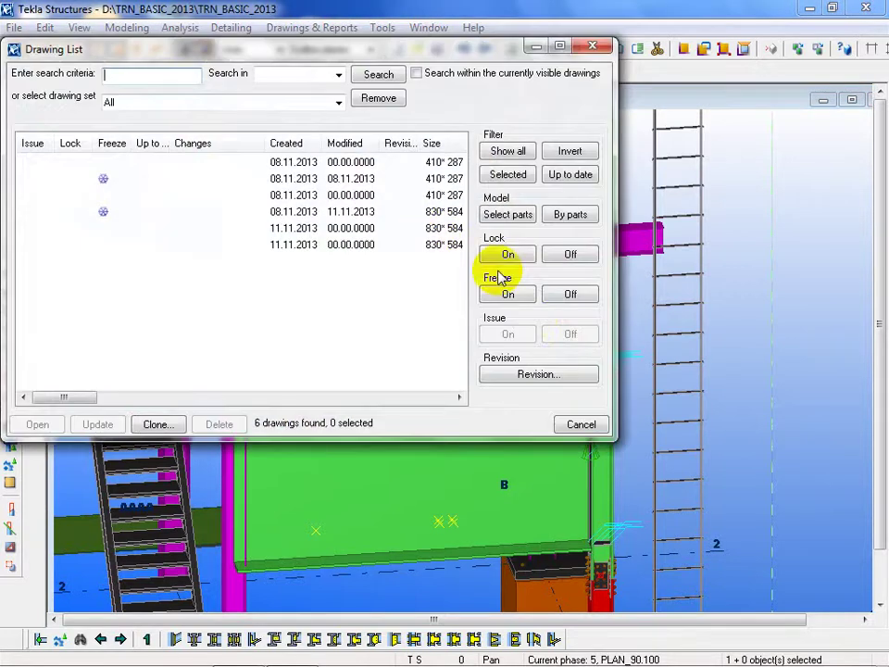
{"action": "left_click", "coordinate": [423, 227]}
{"action": "right_click", "coordinate": [426, 230]}
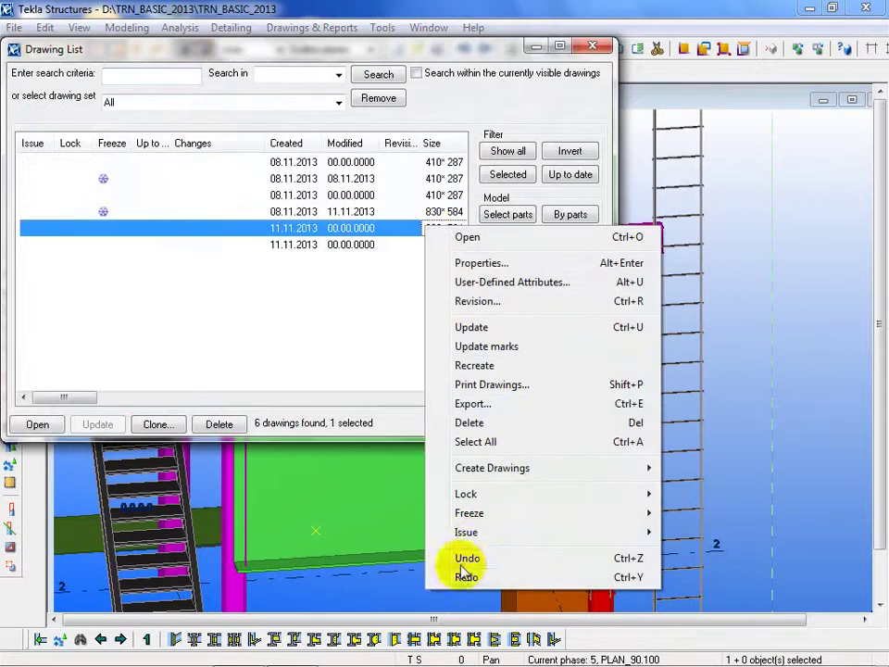
{"action": "left_click", "coordinate": [219, 424]}
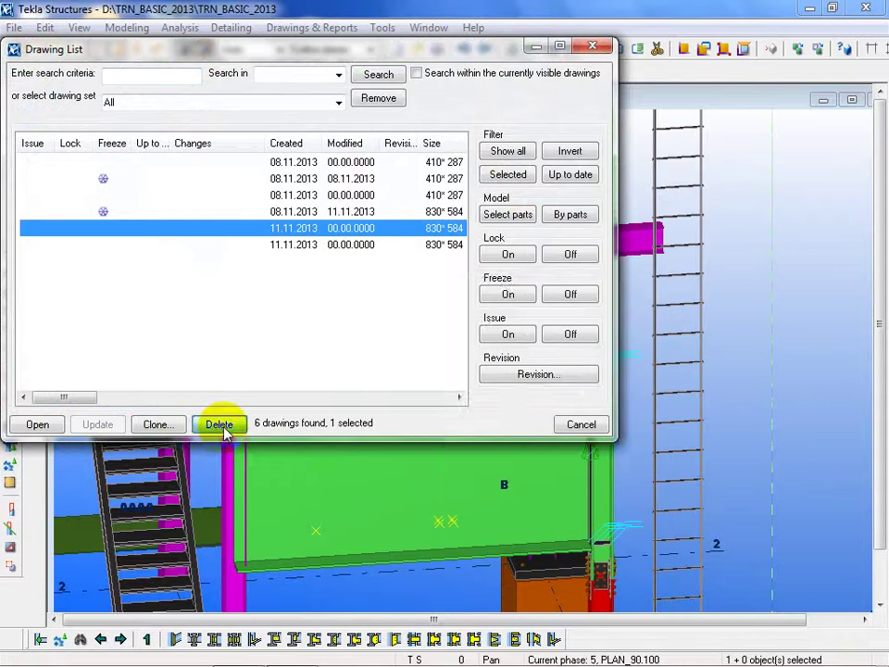
{"action": "left_click", "coordinate": [408, 359]}
Open the remaining 830*584 drawing created on 11.11.2013, close the drawing list and bring the Line Frame A view into sight.
{"action": "double_click", "coordinate": [407, 228]}
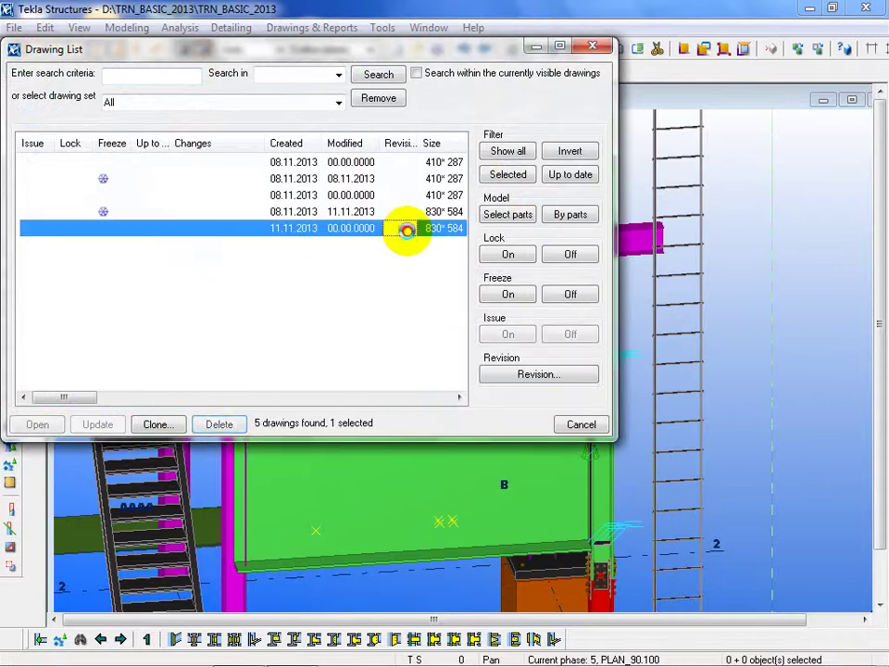
{"action": "left_click", "coordinate": [592, 45]}
{"action": "scroll", "coordinate": [387, 413], "scroll_direction": "up", "scroll_amount": 2}
{"action": "middle_click_drag", "start_coordinate": [455, 427], "coordinate": [302, 464]}
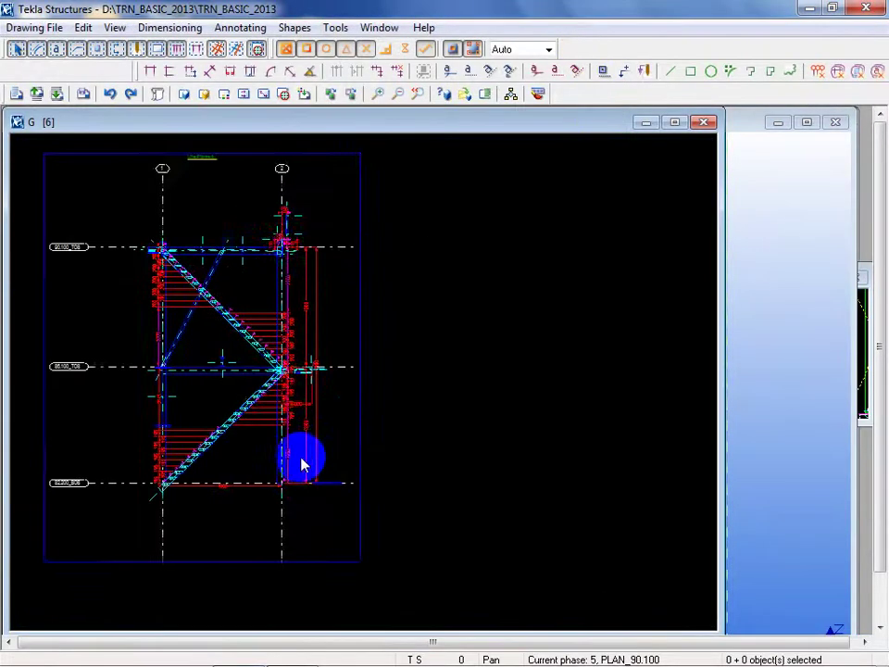
{"action": "scroll", "coordinate": [302, 454], "scroll_direction": "down", "scroll_amount": 2}
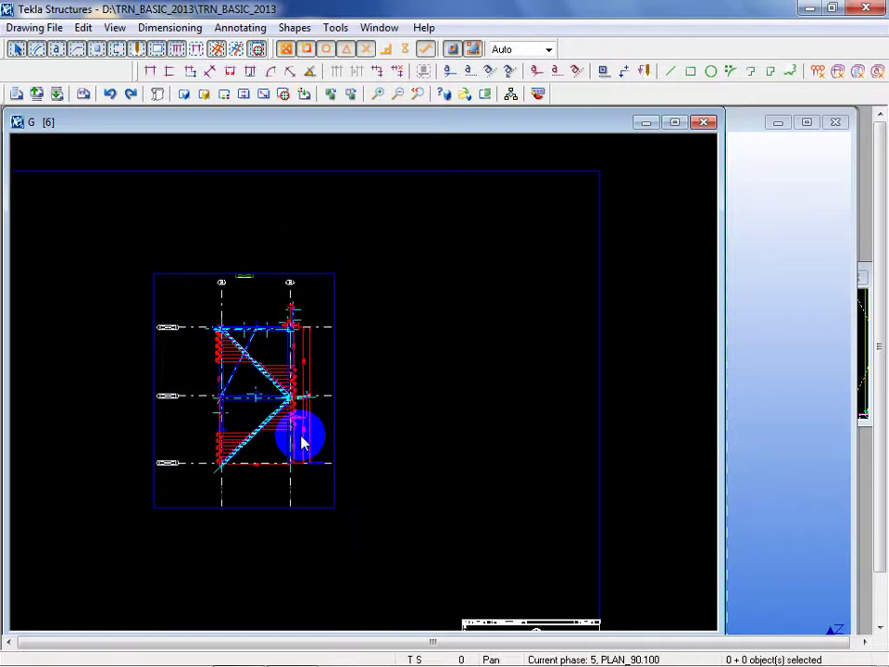
Set the visible line colour to magenta in the drawing's part properties, modify the drawing with it and close the part properties.
{"action": "double_click", "coordinate": [516, 374]}
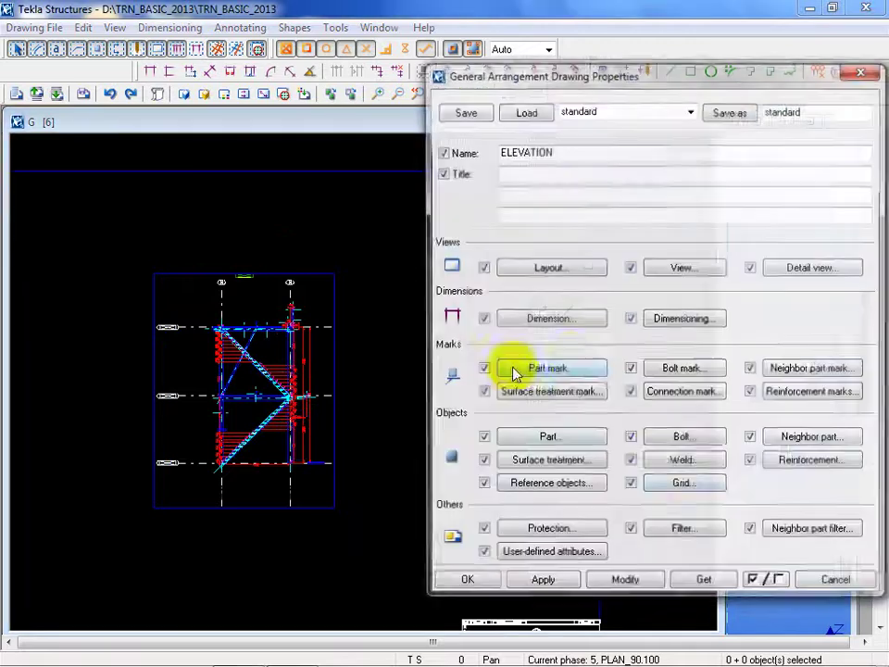
{"action": "left_click", "coordinate": [553, 437]}
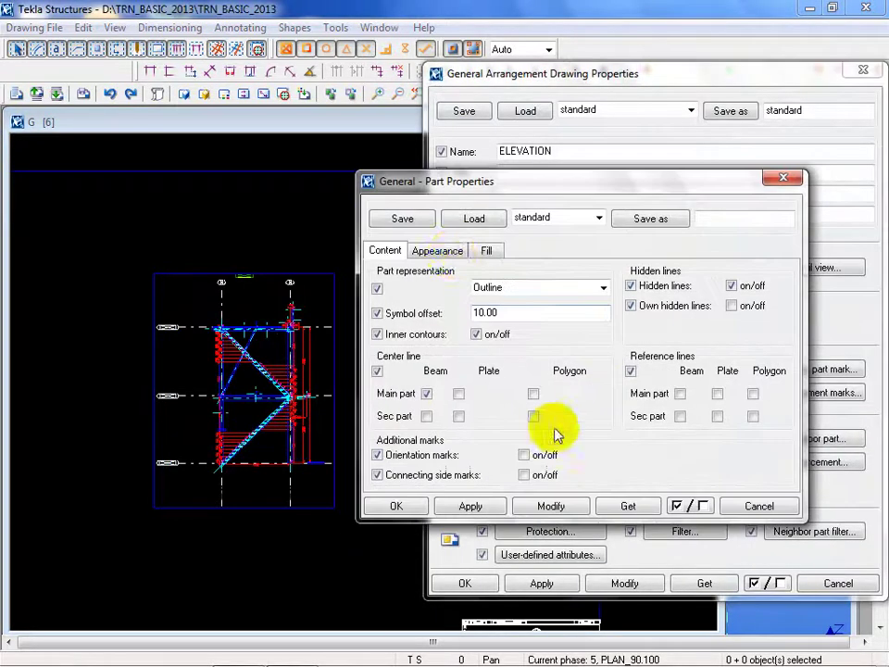
{"action": "left_click", "coordinate": [453, 252]}
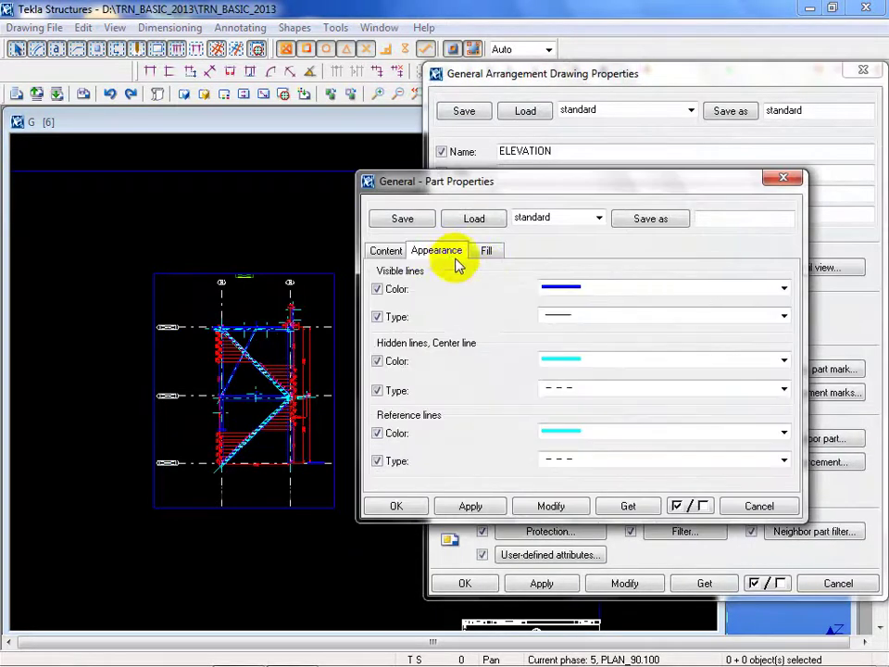
{"action": "left_click", "coordinate": [589, 294]}
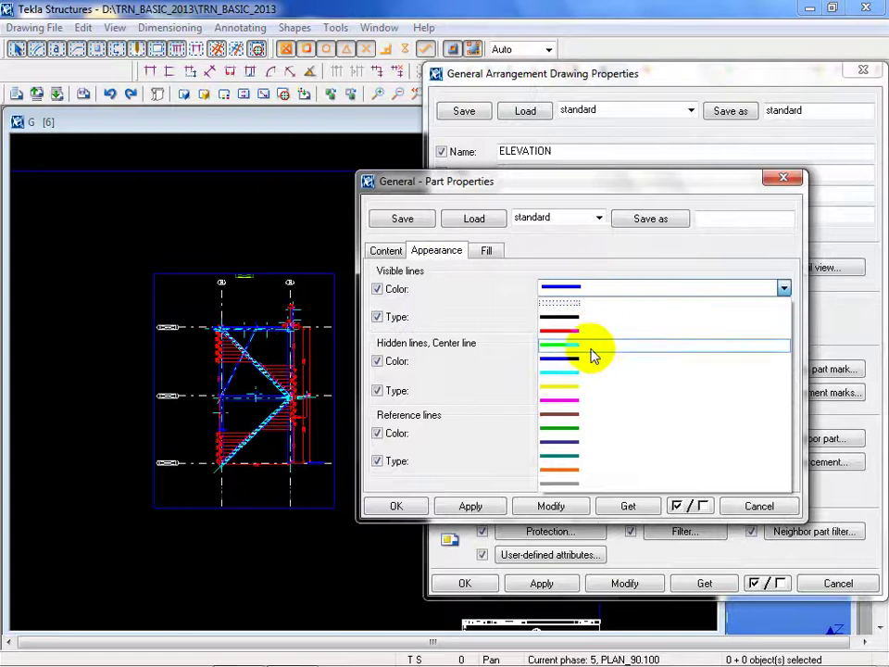
{"action": "left_click", "coordinate": [569, 400]}
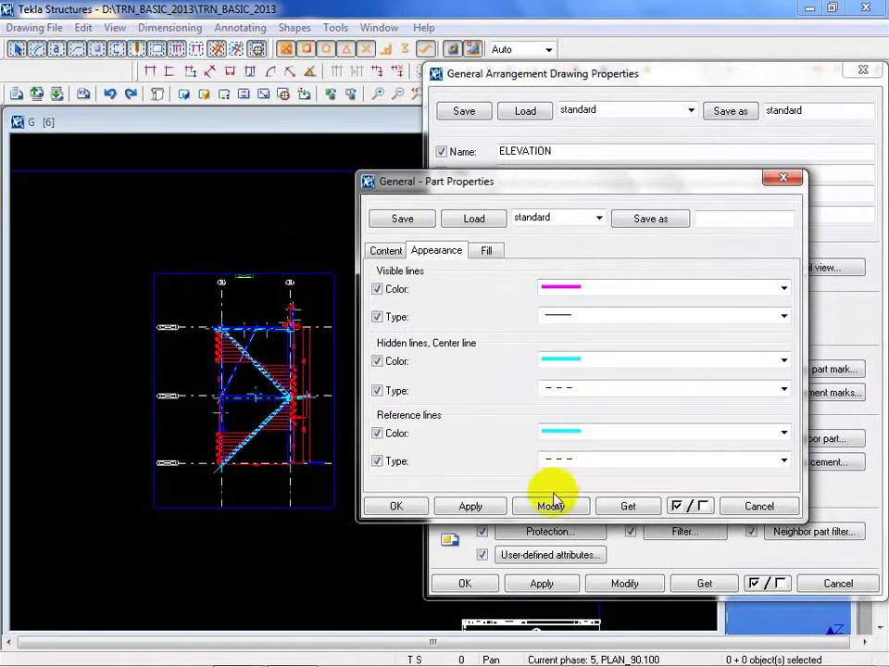
{"action": "left_click", "coordinate": [551, 505]}
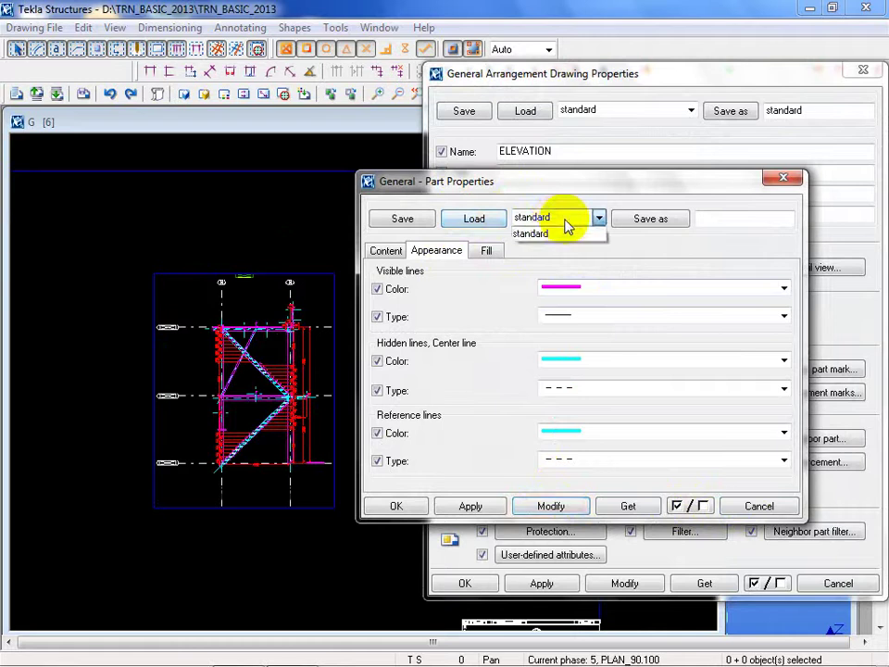
{"action": "left_click", "coordinate": [761, 506]}
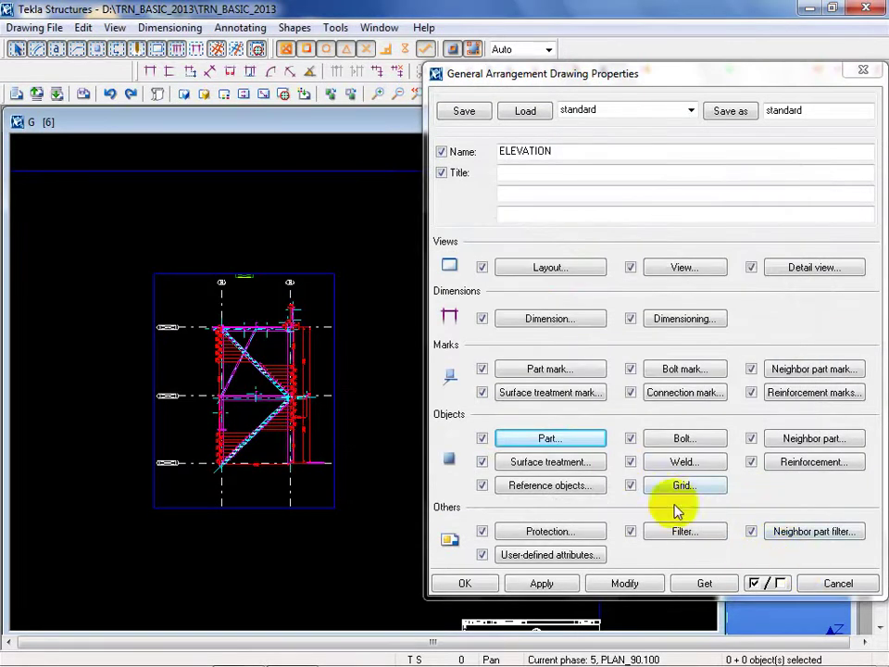
Set the part properties' visible line colour to magenta again and save it to the standard part preset.
{"action": "left_click", "coordinate": [556, 439]}
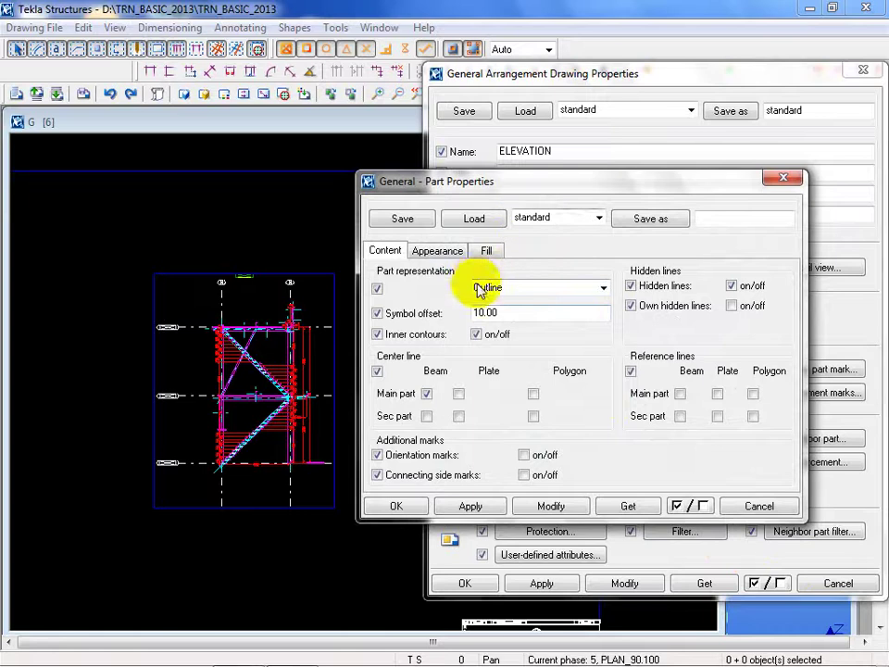
{"action": "left_click", "coordinate": [438, 252]}
{"action": "left_click", "coordinate": [586, 291]}
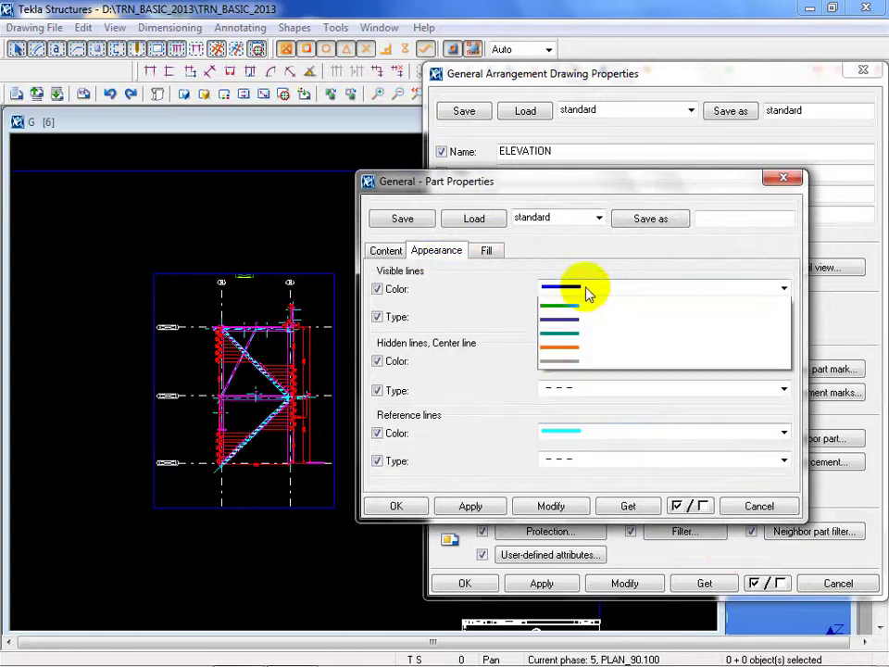
{"action": "left_click", "coordinate": [575, 401]}
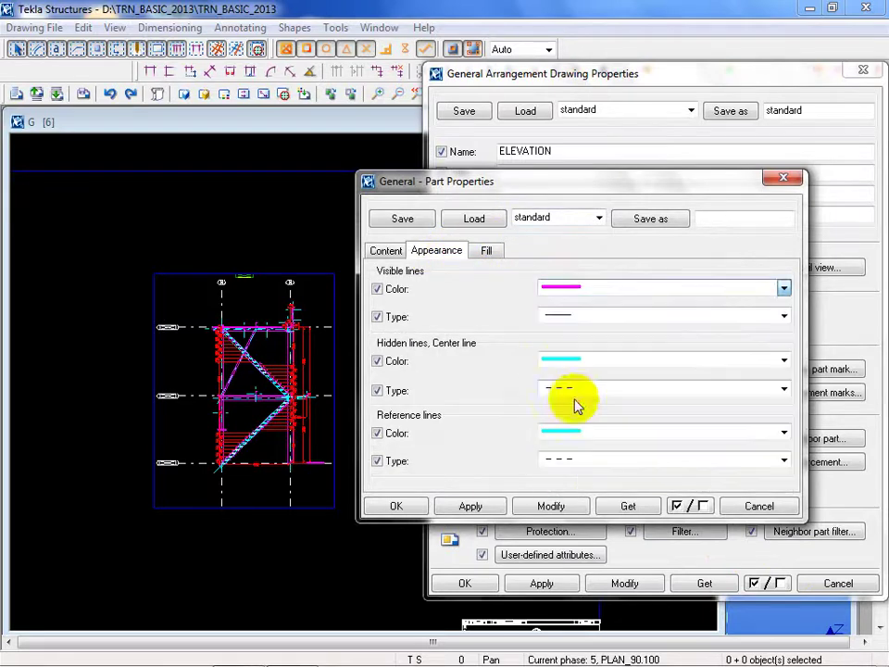
{"action": "left_click", "coordinate": [402, 220]}
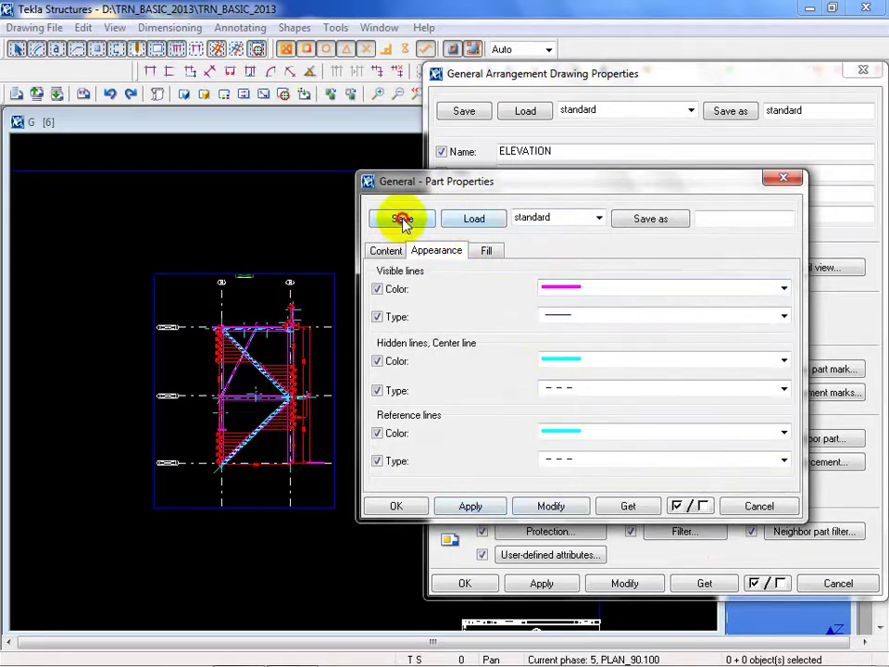
{"action": "left_click", "coordinate": [741, 505]}
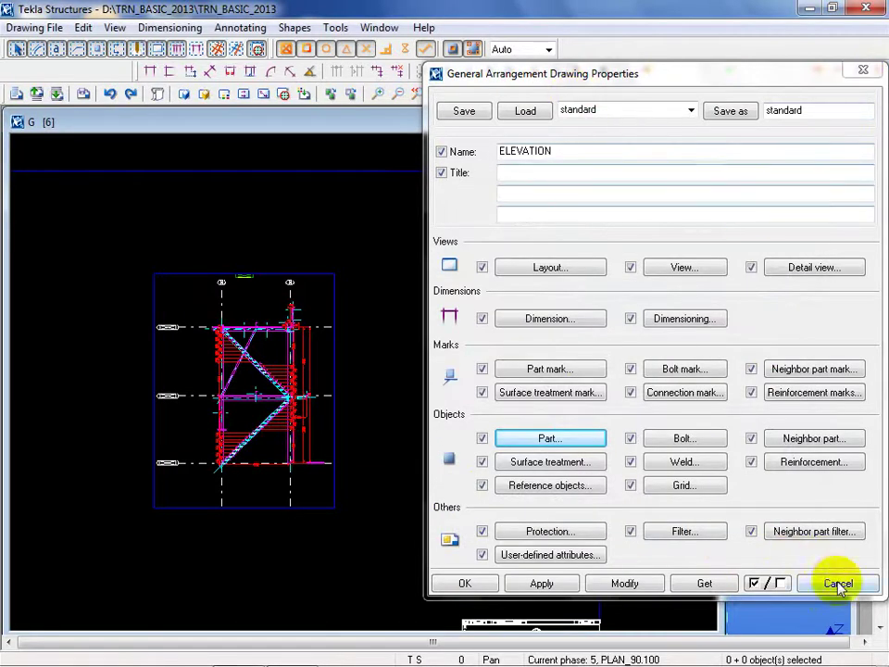
Close the general arrangement drawing properties and the drawing without keeping the changes.
{"action": "left_click", "coordinate": [839, 583]}
{"action": "left_click", "coordinate": [703, 121]}
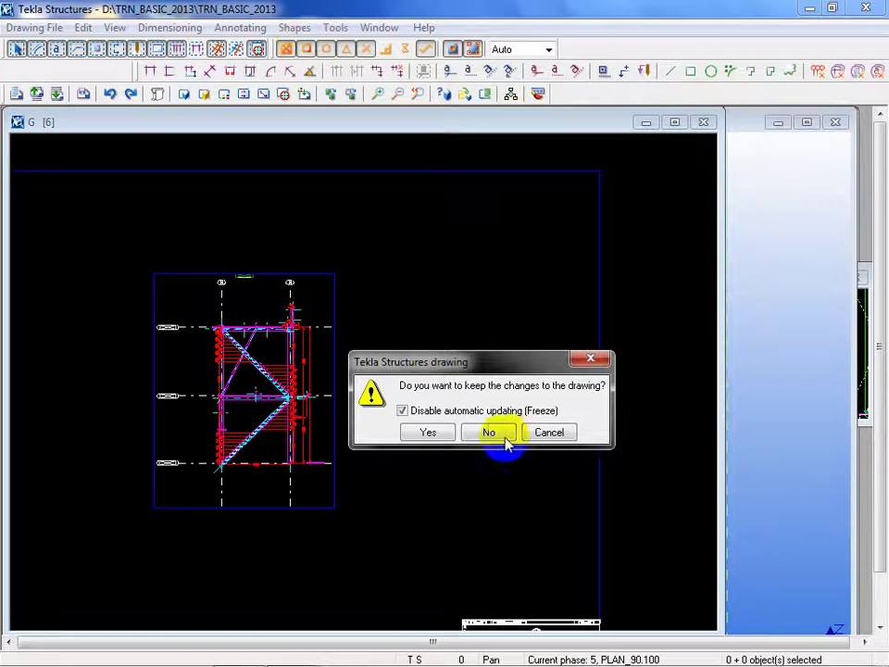
{"action": "left_click", "coordinate": [491, 434]}
Create another general arrangement drawing from the Line Frame A view.
{"action": "left_click", "coordinate": [309, 30]}
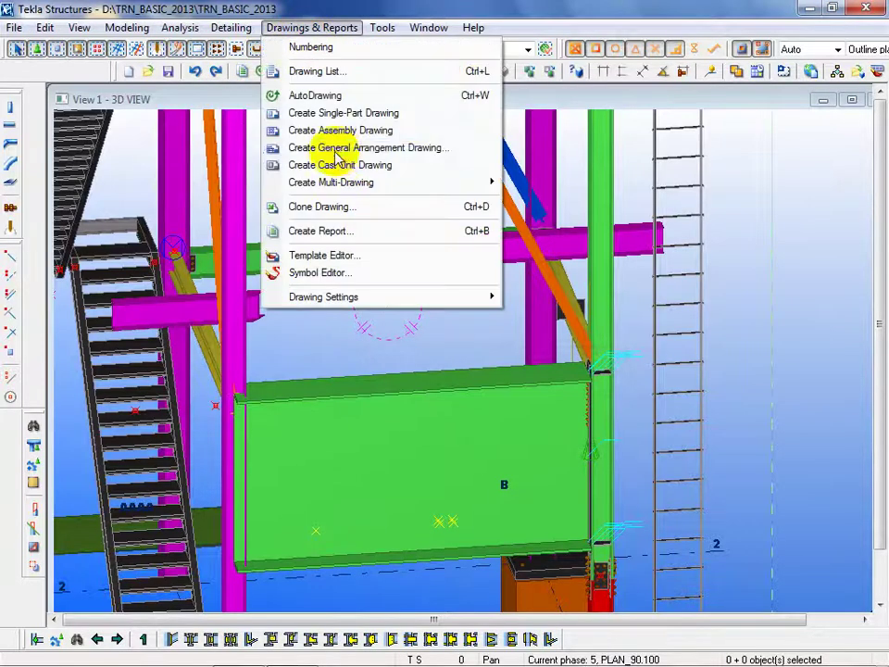
{"action": "left_click", "coordinate": [338, 145]}
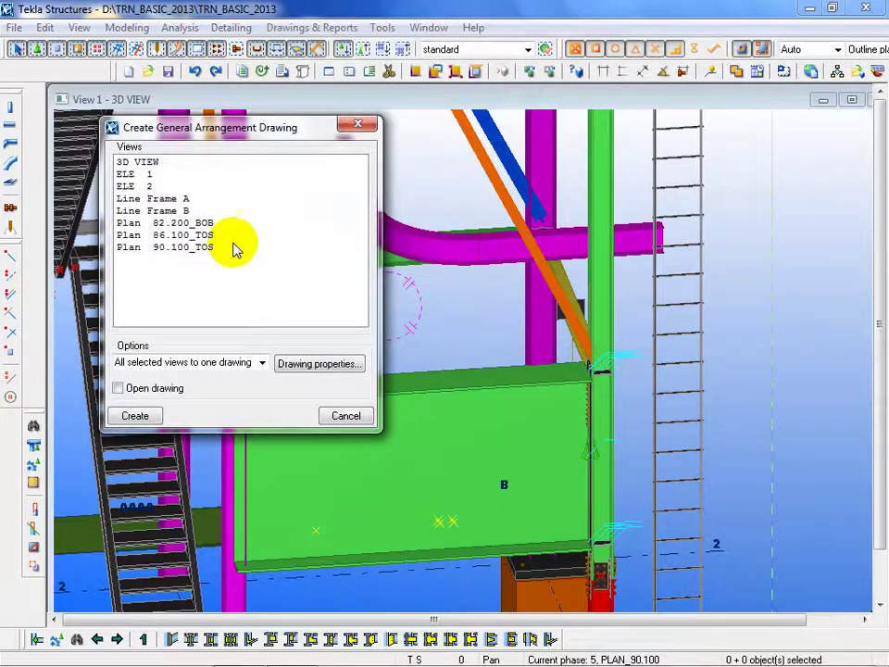
{"action": "left_click", "coordinate": [185, 198]}
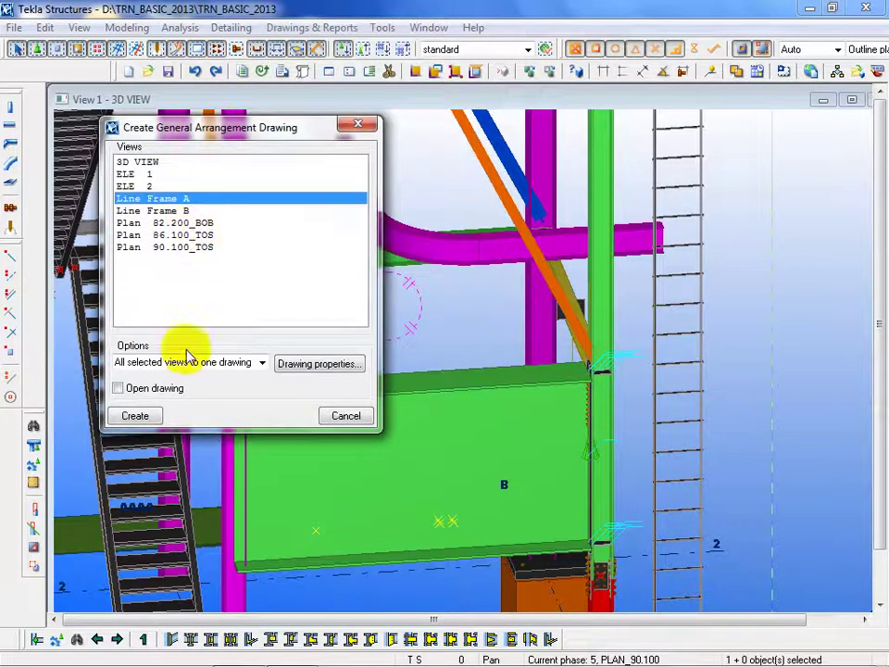
{"action": "left_click", "coordinate": [135, 416]}
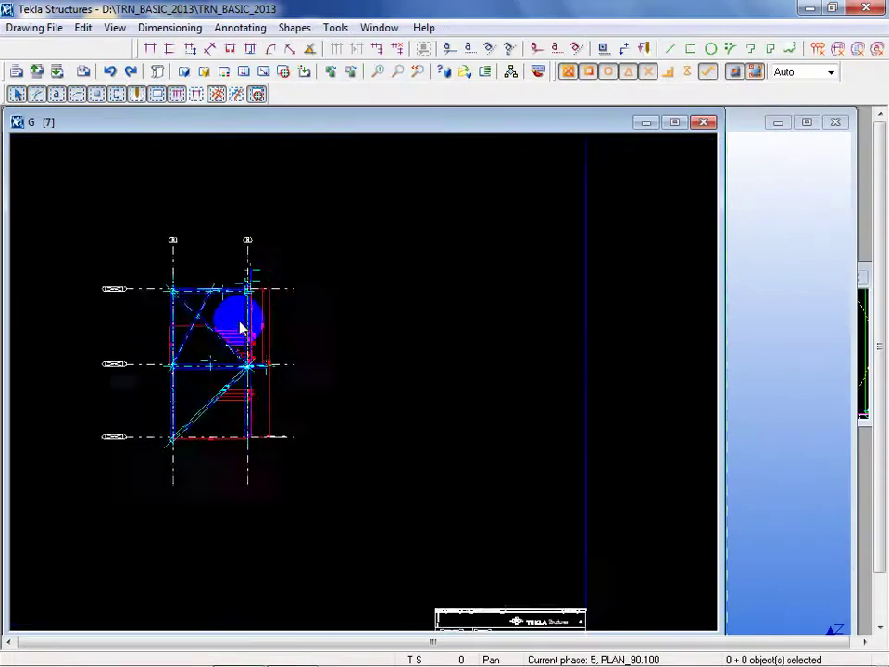
Load the standard part preset in the new drawing's part properties, modify the drawing with it and close the properties.
{"action": "double_click", "coordinate": [497, 387]}
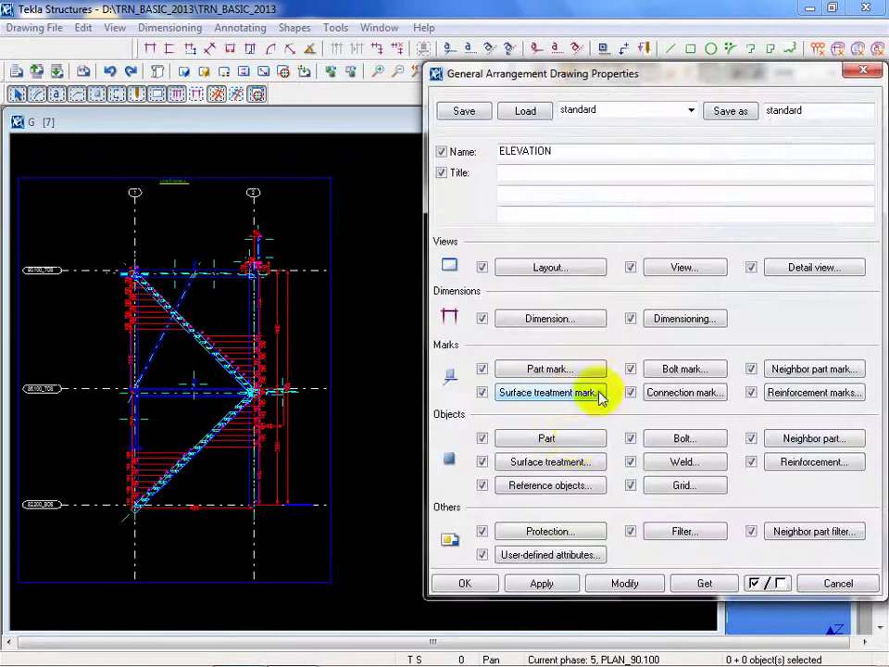
{"action": "left_click", "coordinate": [575, 440]}
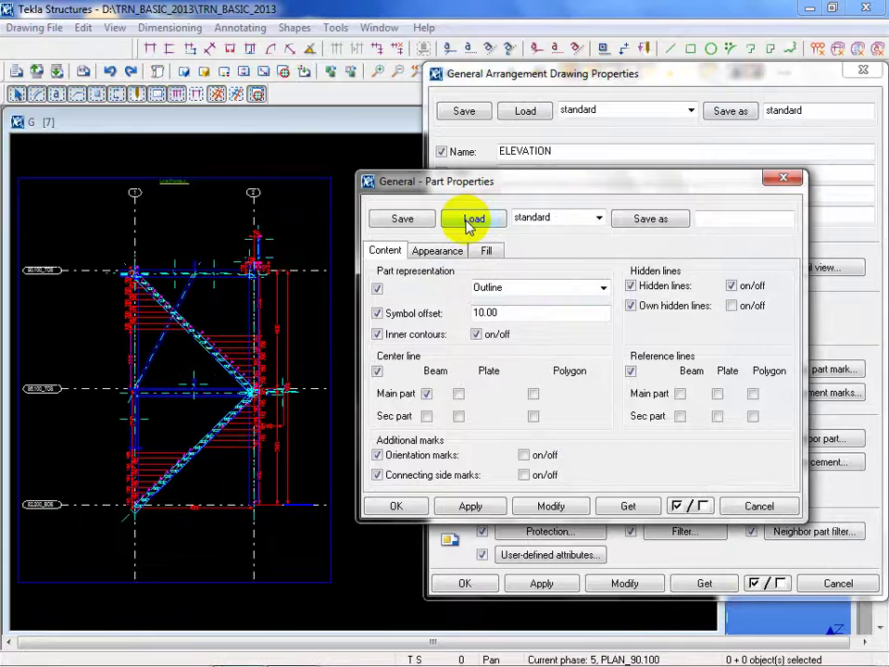
{"action": "left_click", "coordinate": [437, 251]}
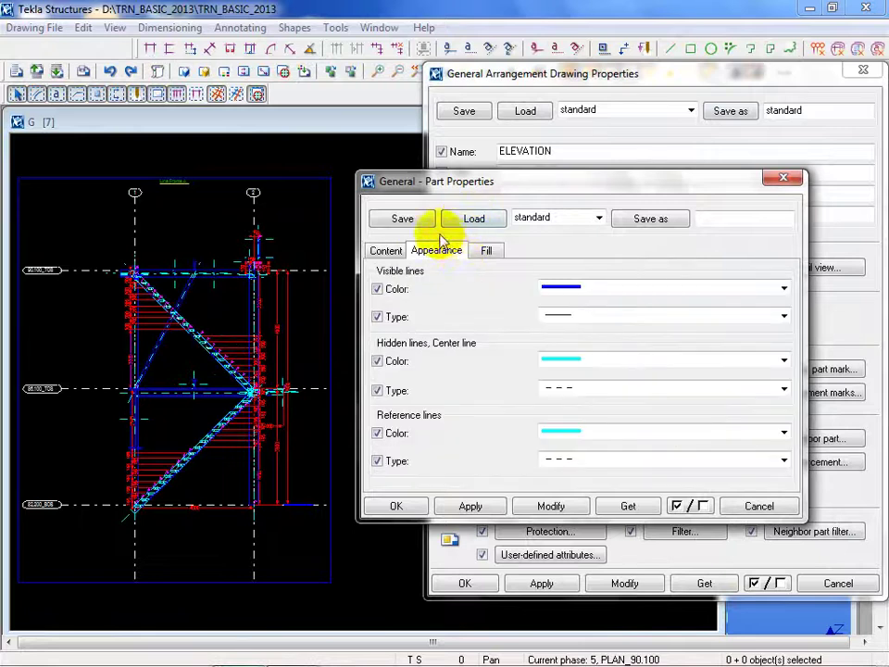
{"action": "left_click", "coordinate": [475, 221]}
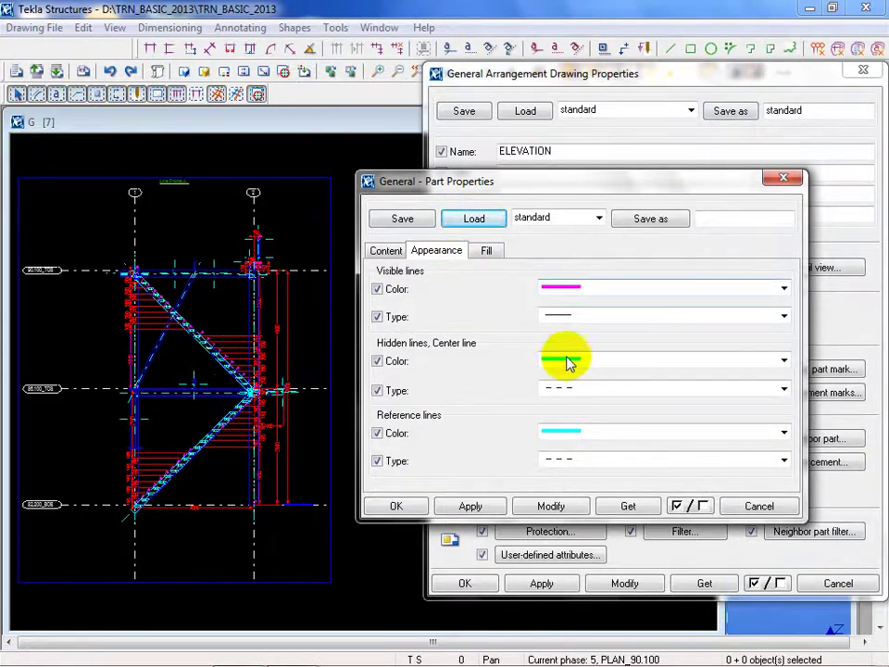
{"action": "left_click", "coordinate": [550, 506]}
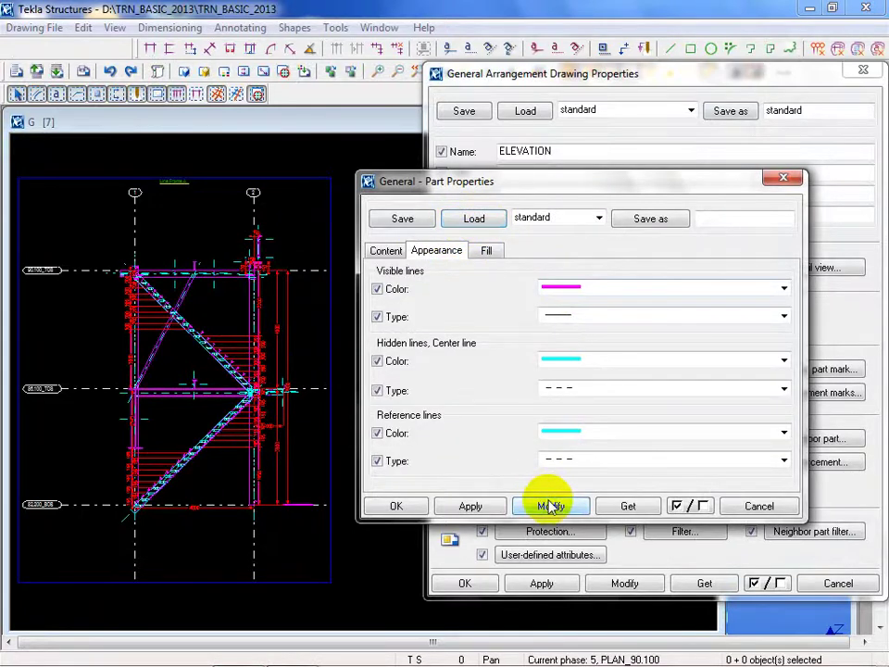
{"action": "left_click", "coordinate": [762, 505]}
{"action": "left_click", "coordinate": [295, 468]}
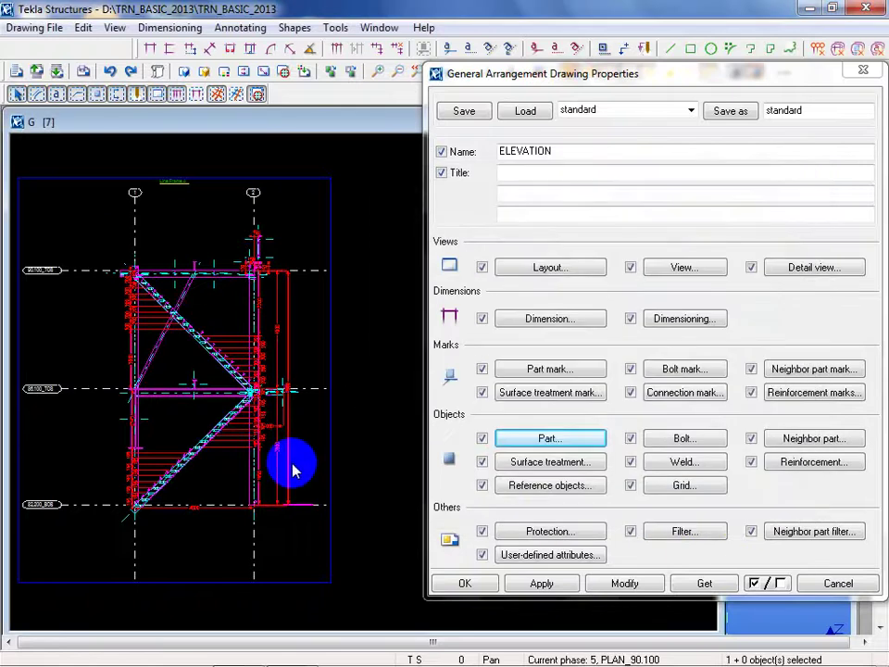
{"action": "left_click", "coordinate": [836, 583]}
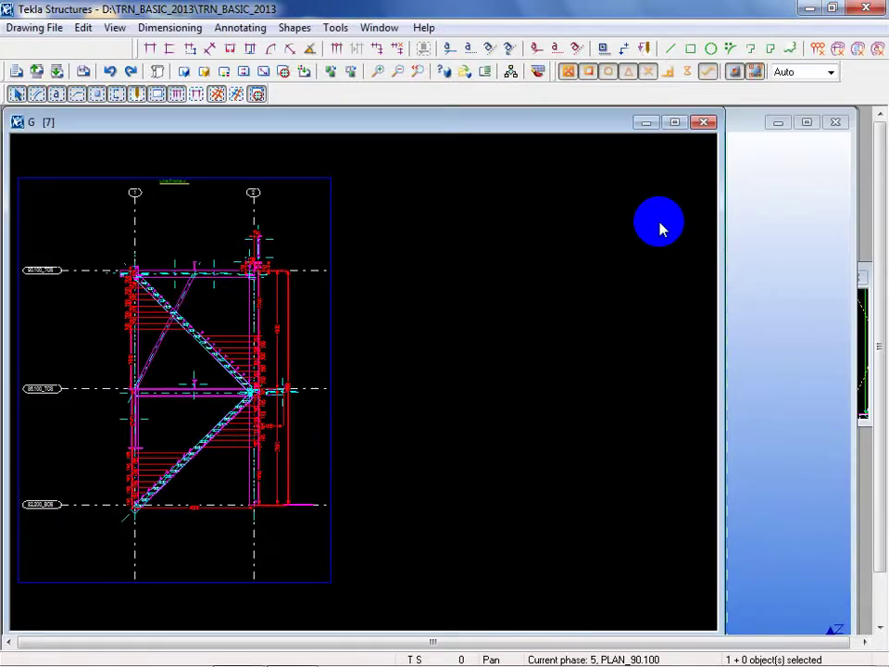
Maximize the drawing, examine the grid's properties without changing them and inspect the grid label at level 82.200_BOB.
{"action": "left_click", "coordinate": [676, 123]}
{"action": "scroll", "coordinate": [630, 287], "scroll_direction": "down", "scroll_amount": 2}
{"action": "scroll", "coordinate": [518, 375], "scroll_direction": "up", "scroll_amount": 3}
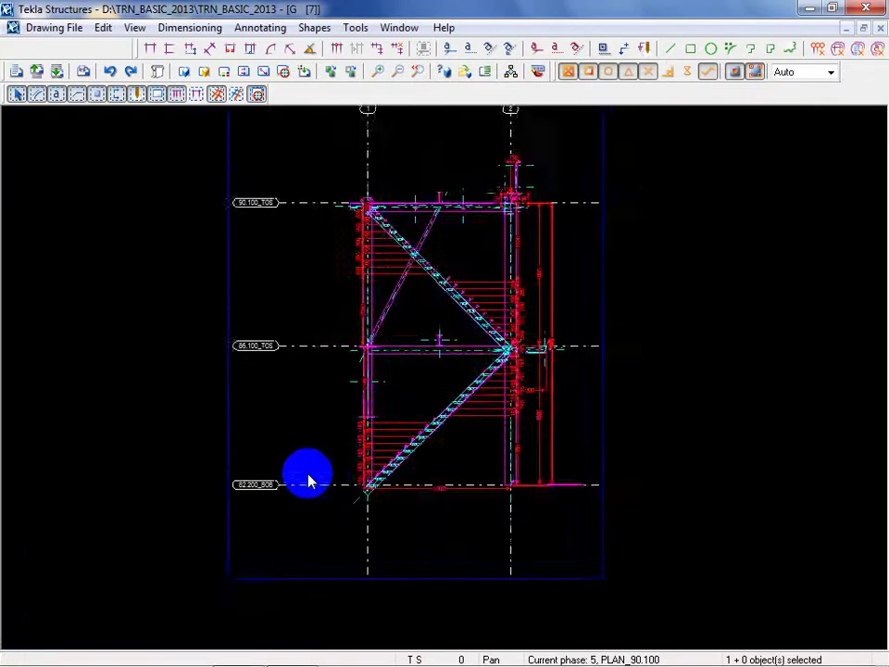
{"action": "scroll", "coordinate": [310, 480], "scroll_direction": "up", "scroll_amount": 2}
{"action": "scroll", "coordinate": [205, 547], "scroll_direction": "down", "scroll_amount": 2}
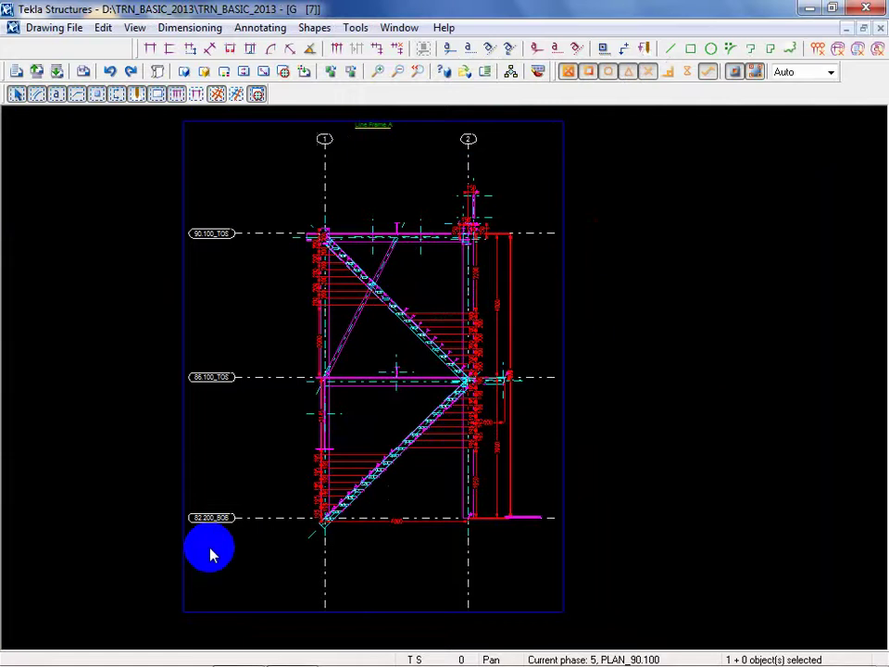
{"action": "double_click", "coordinate": [274, 526]}
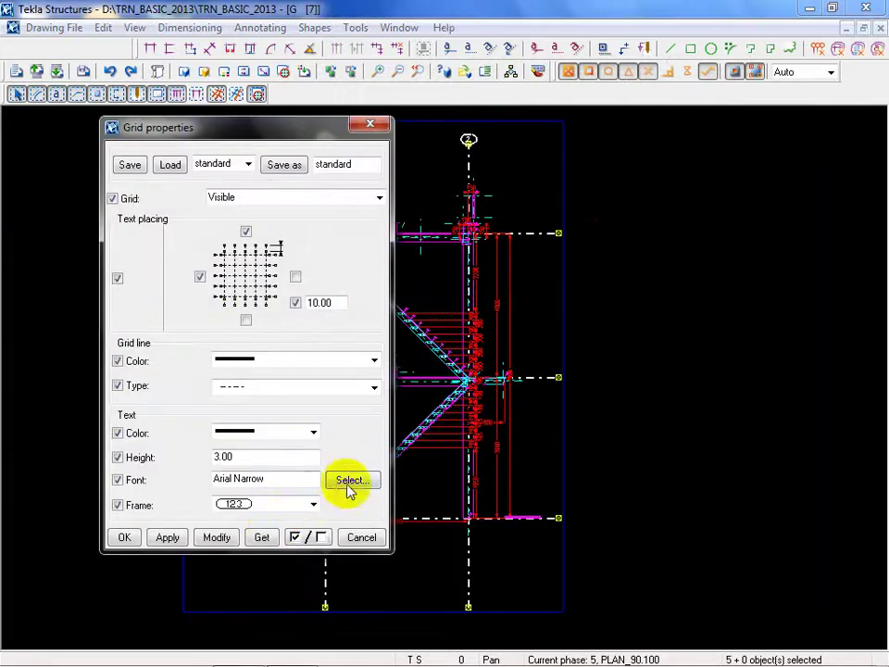
{"action": "left_click", "coordinate": [360, 539]}
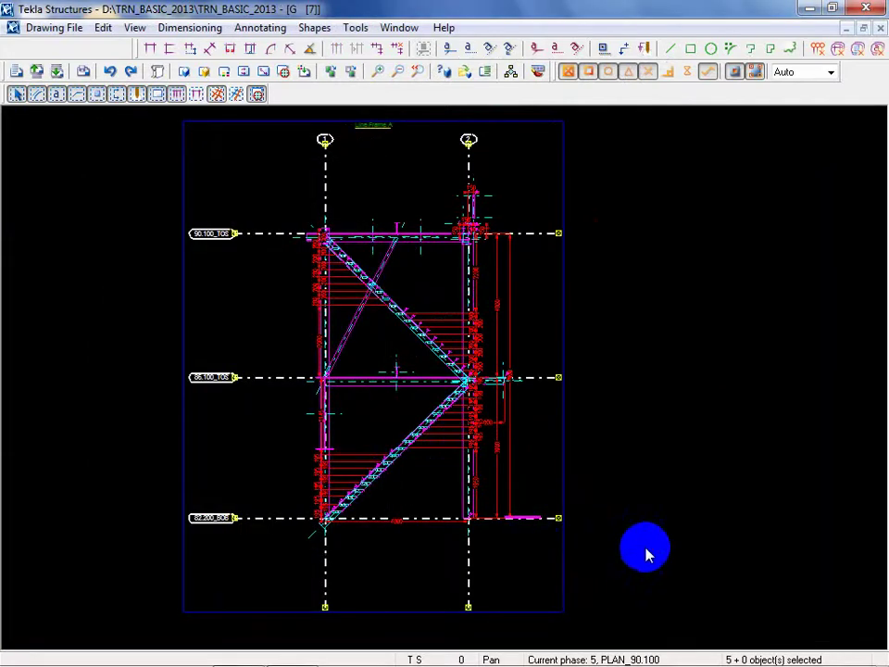
{"action": "scroll", "coordinate": [328, 531], "scroll_direction": "up", "scroll_amount": 5}
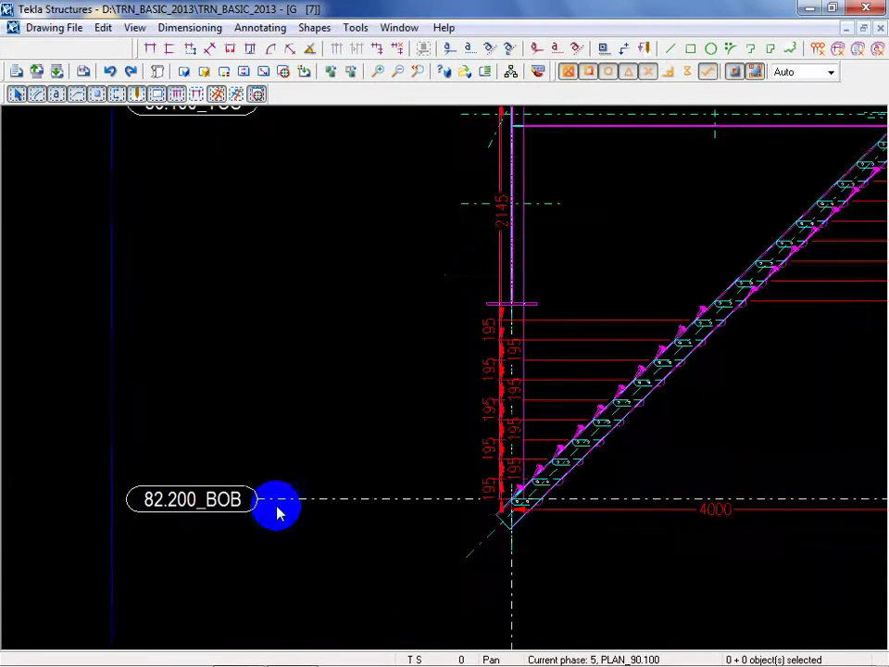
{"action": "scroll", "coordinate": [278, 514], "scroll_direction": "down", "scroll_amount": 3}
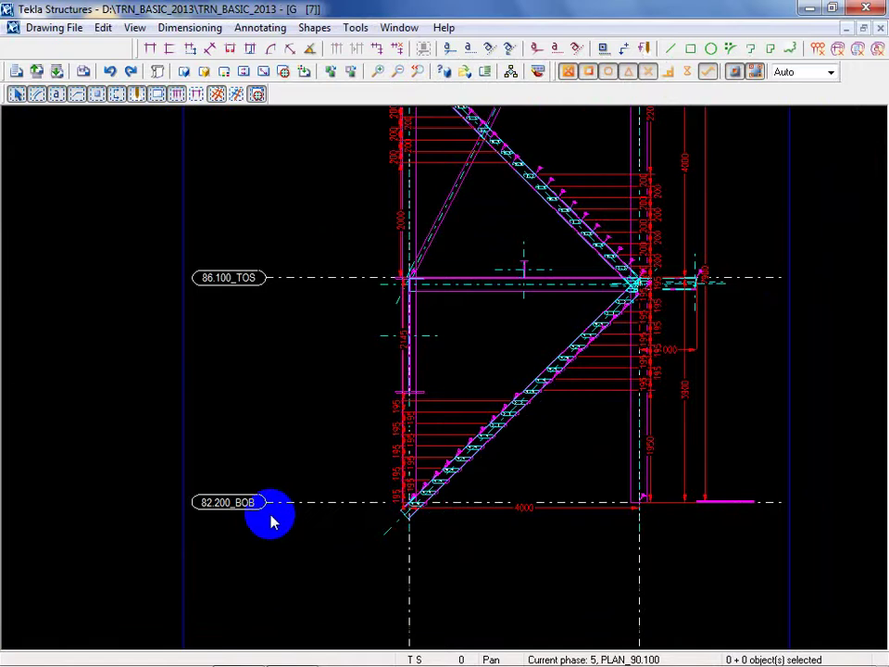
{"action": "scroll", "coordinate": [279, 500], "scroll_direction": "up", "scroll_amount": 4}
{"action": "scroll", "coordinate": [259, 556], "scroll_direction": "down", "scroll_amount": 5}
{"action": "mouse_move", "coordinate": [276, 645]}
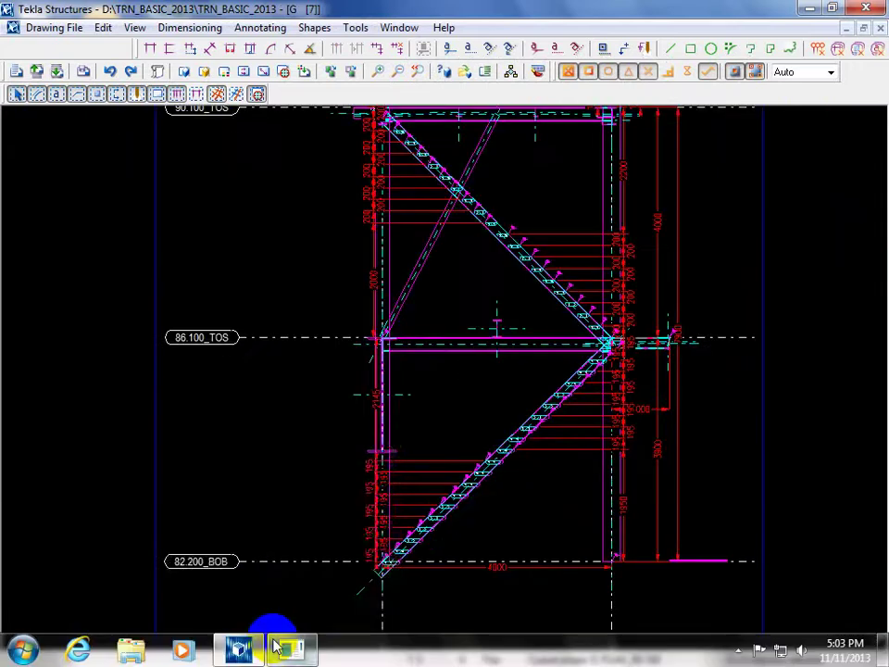
{"action": "mouse_move", "coordinate": [196, 593]}
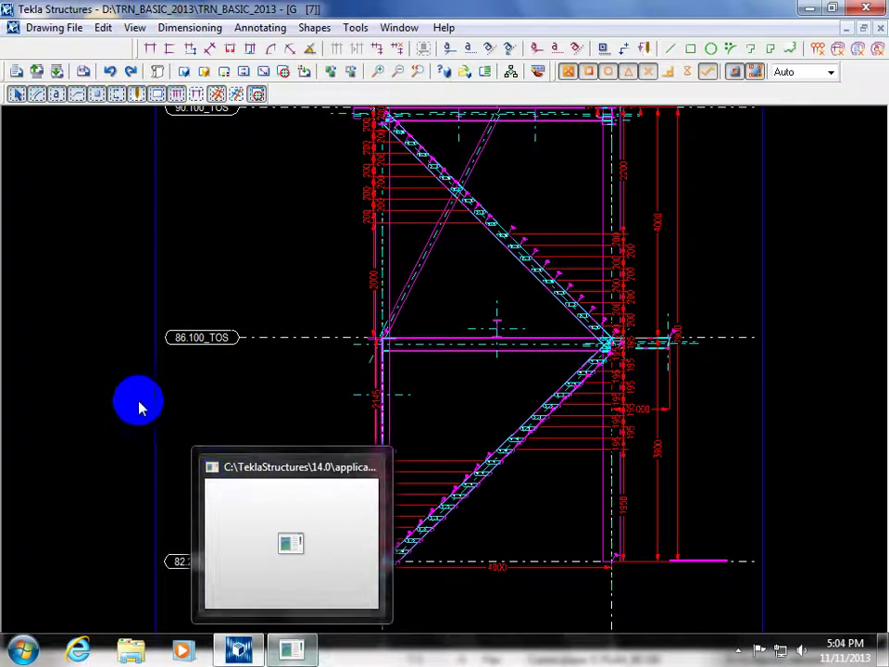
Turn off the left-side grid label placing in the Line Frame A view's grid properties, modify the view and close its properties.
{"action": "scroll", "coordinate": [139, 407], "scroll_direction": "down", "scroll_amount": 3}
{"action": "left_click", "coordinate": [471, 593]}
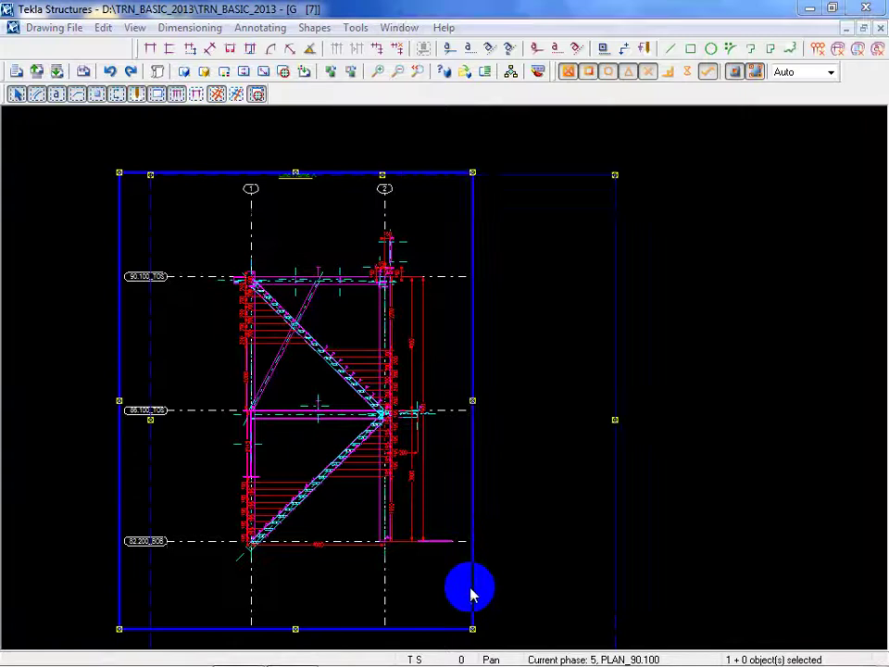
{"action": "double_click", "coordinate": [470, 593]}
{"action": "middle_click_drag", "start_coordinate": [139, 461], "coordinate": [37, 460]}
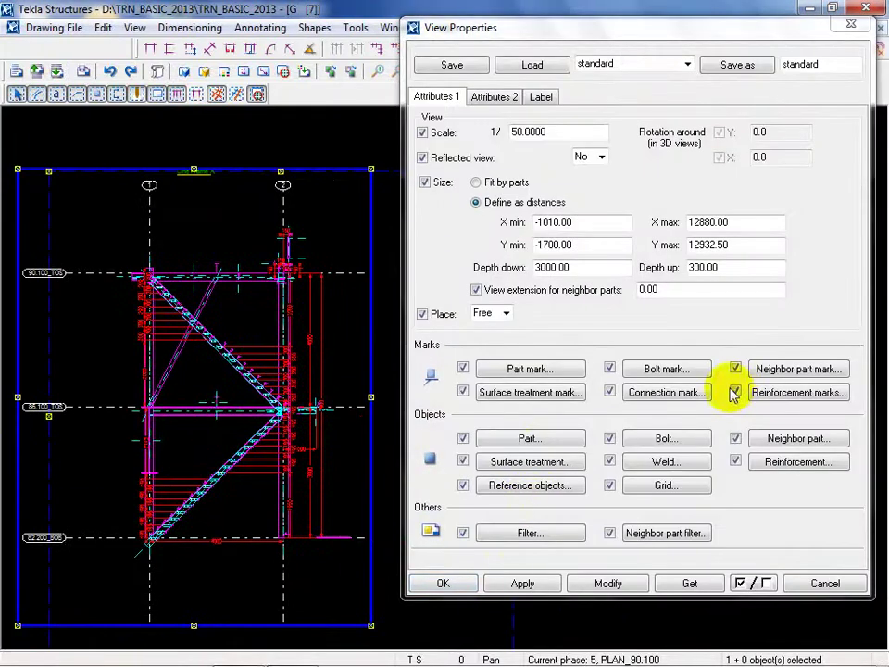
{"action": "left_click", "coordinate": [663, 485]}
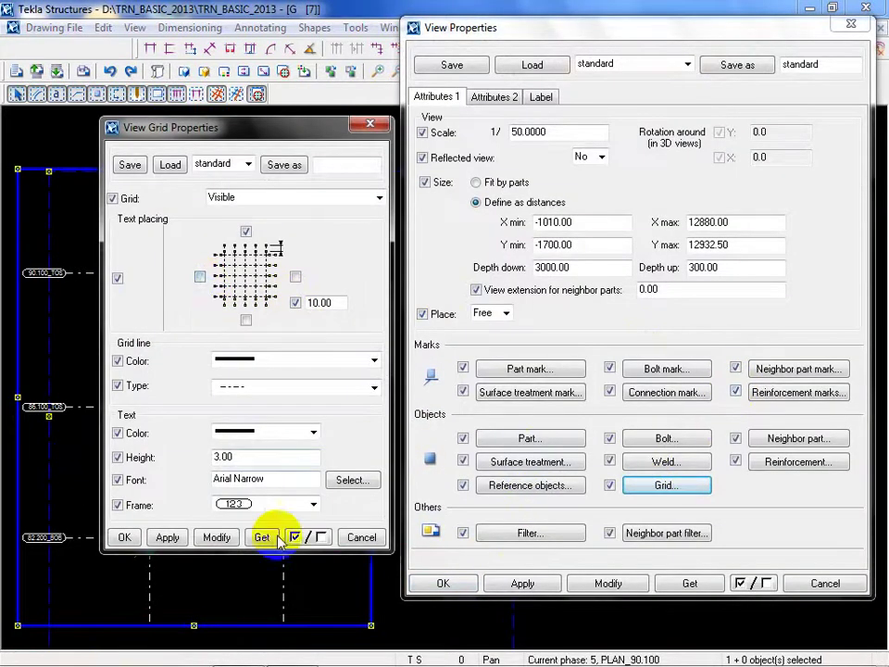
{"action": "left_click", "coordinate": [362, 537]}
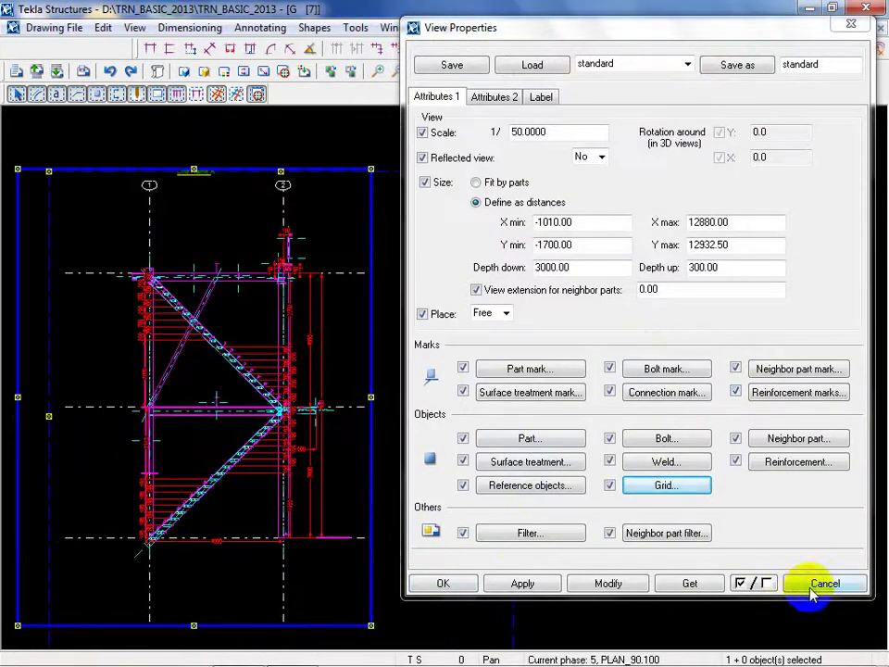
{"action": "left_click", "coordinate": [819, 582]}
{"action": "left_click", "coordinate": [529, 524]}
{"action": "middle_click_drag", "start_coordinate": [400, 320], "coordinate": [558, 298]}
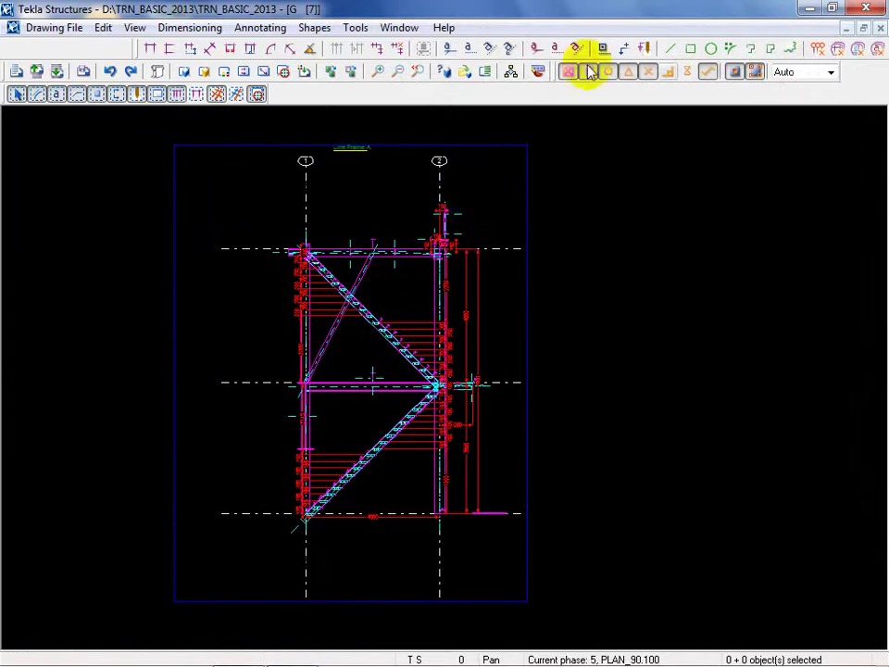
{"action": "left_click", "coordinate": [171, 49]}
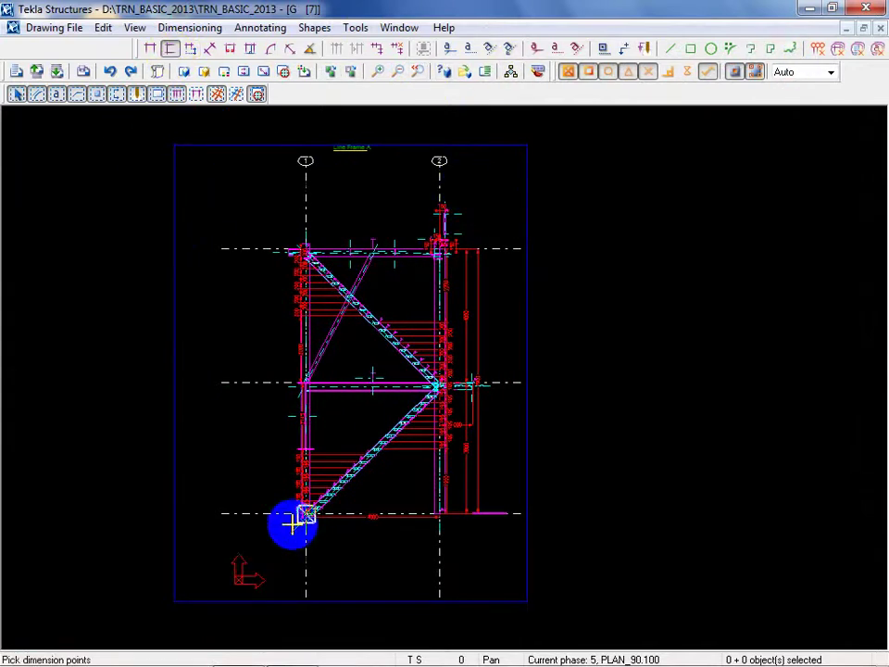
{"action": "right_click", "coordinate": [211, 450]}
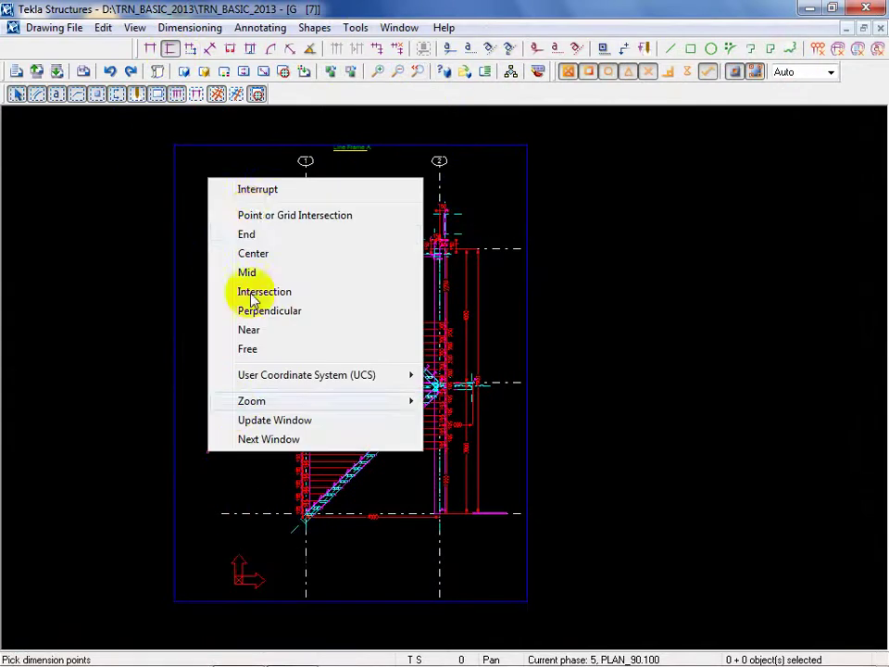
{"action": "left_click", "coordinate": [250, 188]}
{"action": "left_click", "coordinate": [556, 556]}
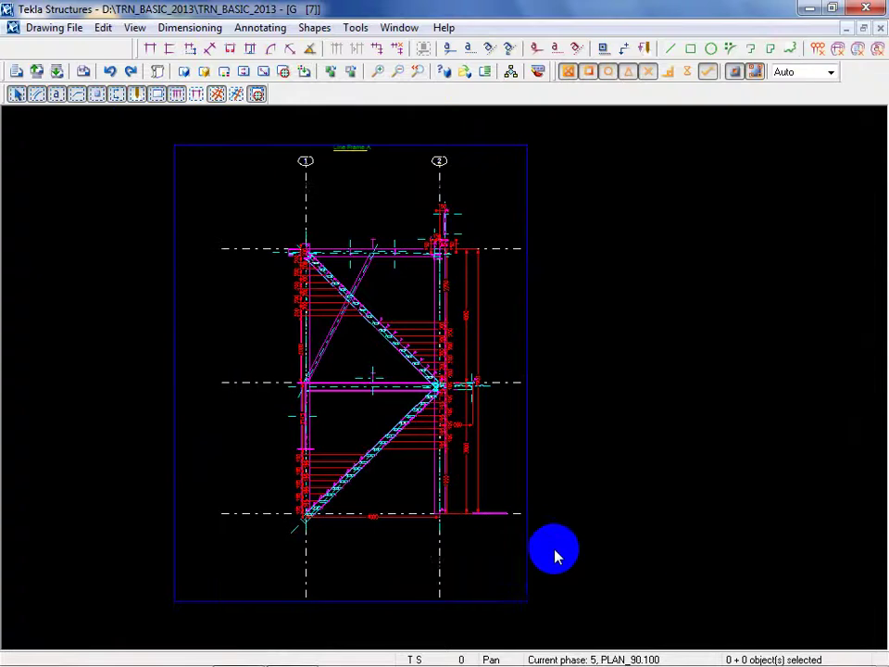
{"action": "left_click", "coordinate": [534, 549]}
{"action": "left_click", "coordinate": [618, 229]}
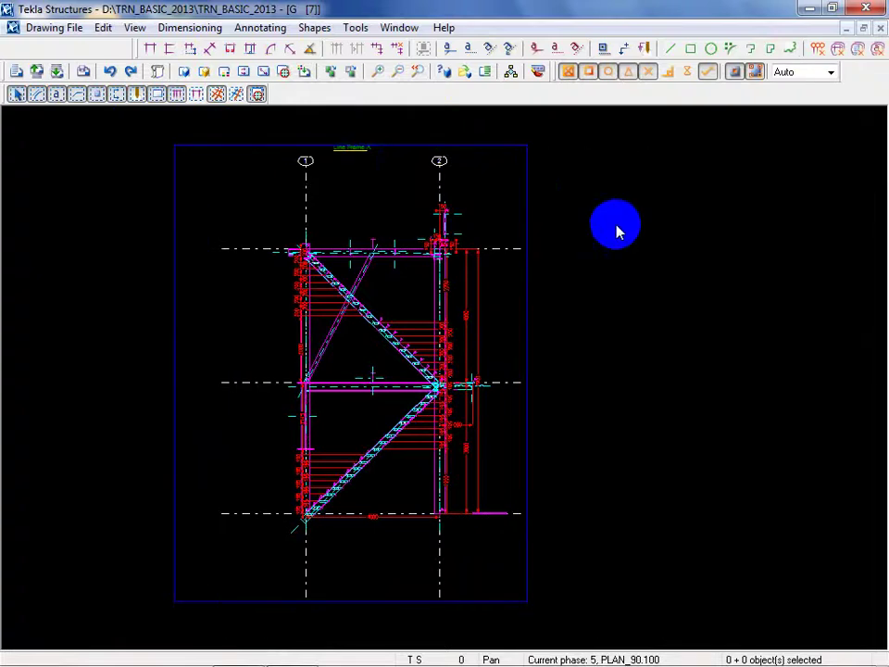
{"action": "left_click", "coordinate": [261, 522]}
Restrict selection to single grid lines and open the properties of the lowest horizontal grid line.
{"action": "left_click", "coordinate": [236, 93]}
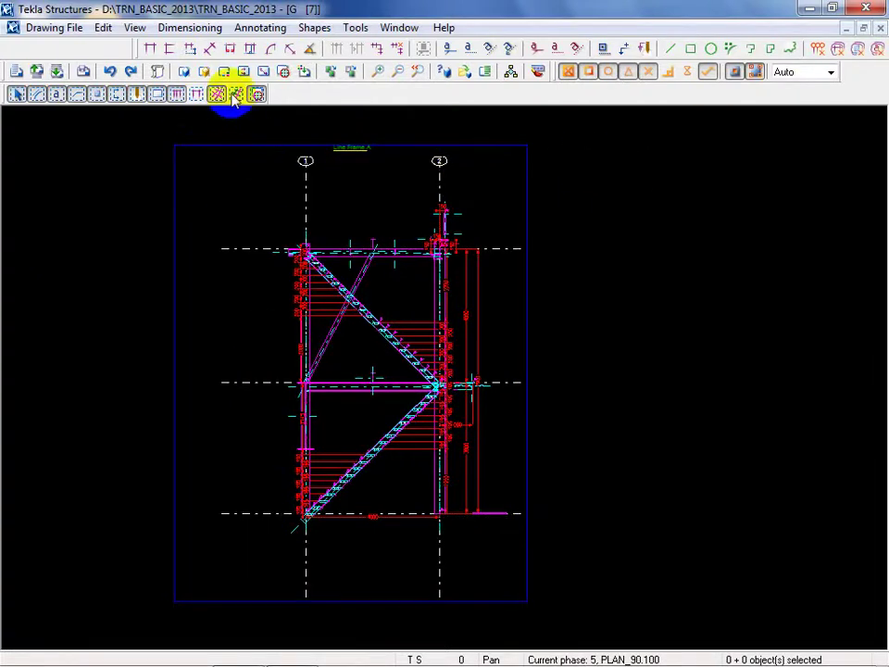
{"action": "double_click", "coordinate": [254, 509]}
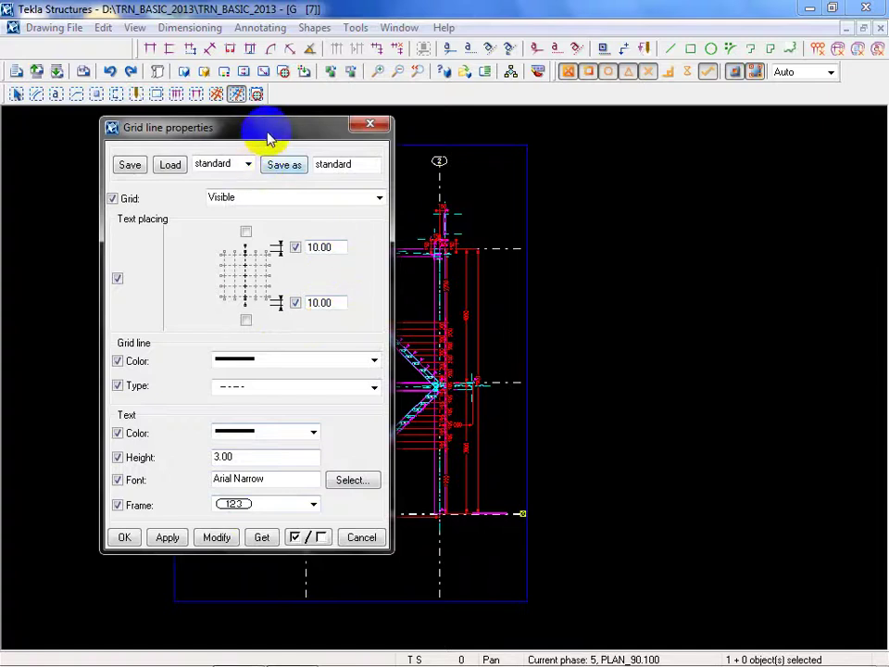
{"action": "left_click_drag", "start_coordinate": [268, 130], "coordinate": [631, 159]}
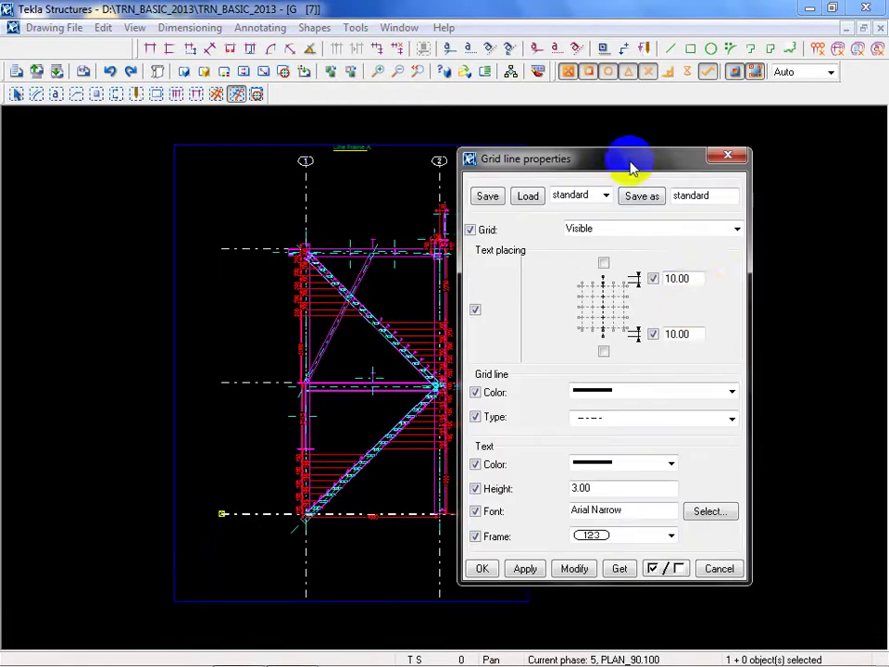
Try a text placing distance of 25 at the upper end setting of the lowest horizontal grid line.
{"action": "left_click", "coordinate": [669, 283]}
{"action": "double_click", "coordinate": [669, 282]}
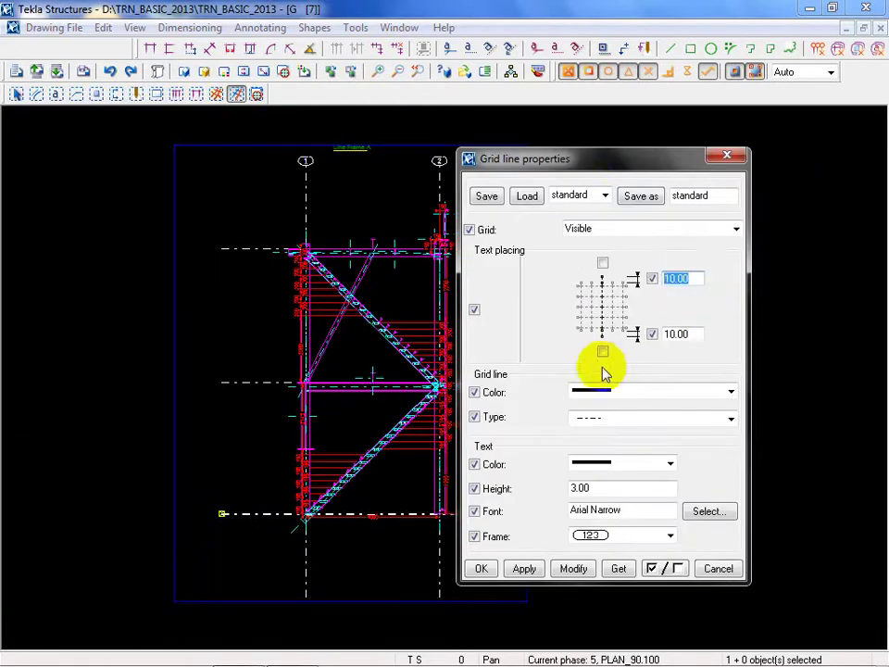
{"action": "type", "text": "25"}
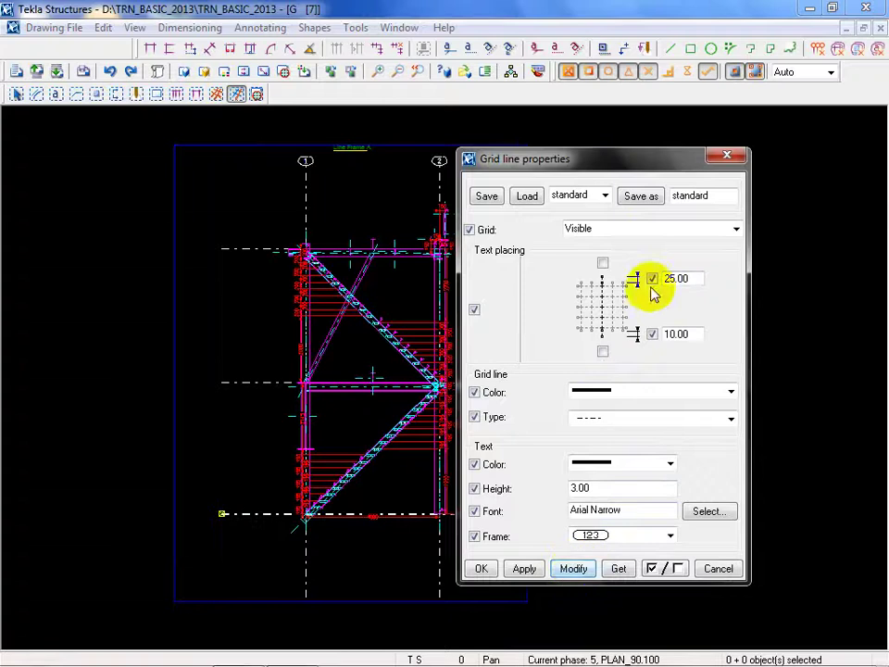
Set the upper text placing distance to 10 and the lower one to 25, and apply them to all three horizontal grid lines.
{"action": "left_click_drag", "start_coordinate": [679, 278], "coordinate": [626, 280]}
{"action": "type", "text": "10"}
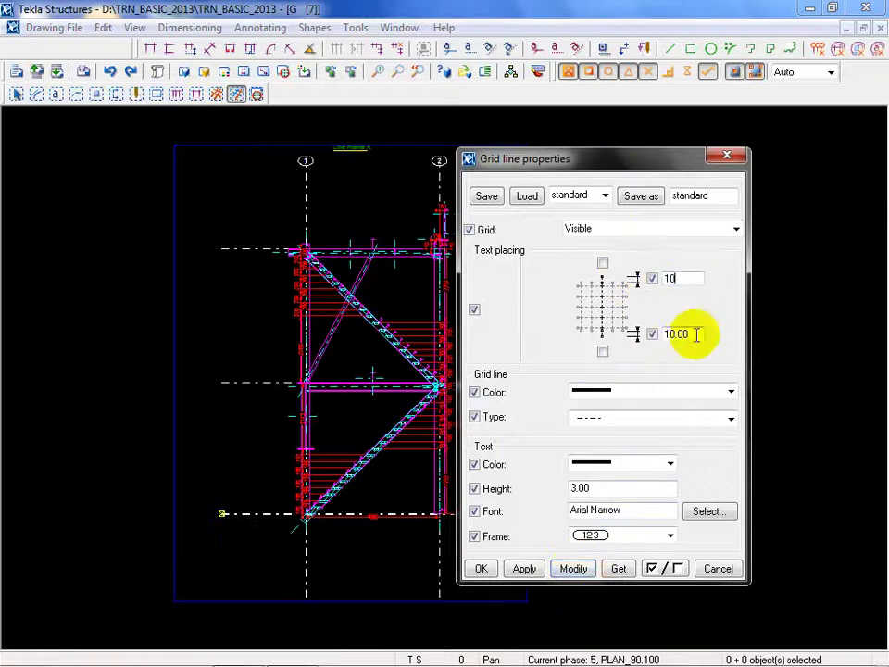
{"action": "left_click_drag", "start_coordinate": [698, 333], "coordinate": [512, 332]}
{"action": "type", "text": "25"}
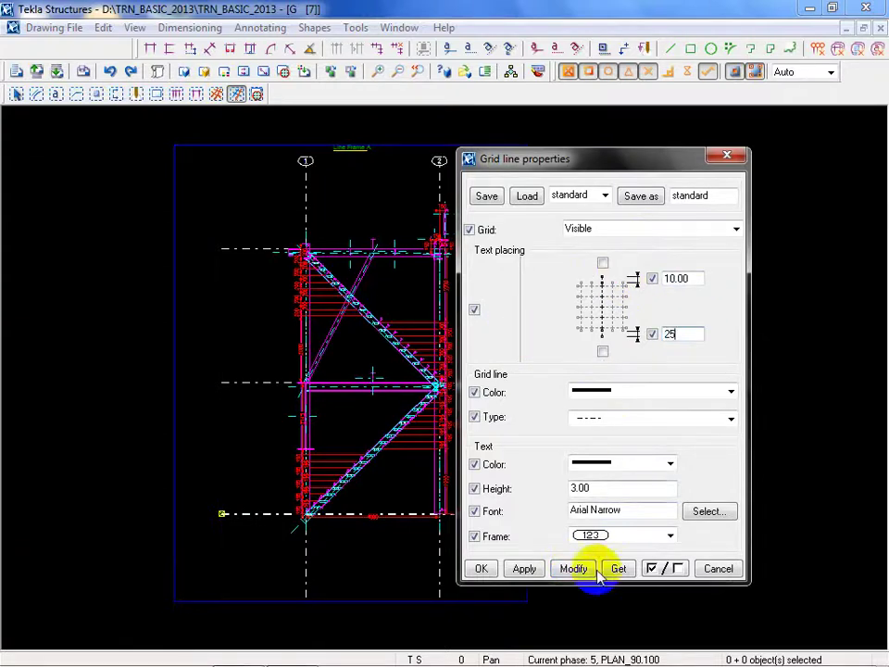
{"action": "left_click", "coordinate": [579, 569]}
{"action": "left_click_drag", "start_coordinate": [272, 411], "coordinate": [219, 224]}
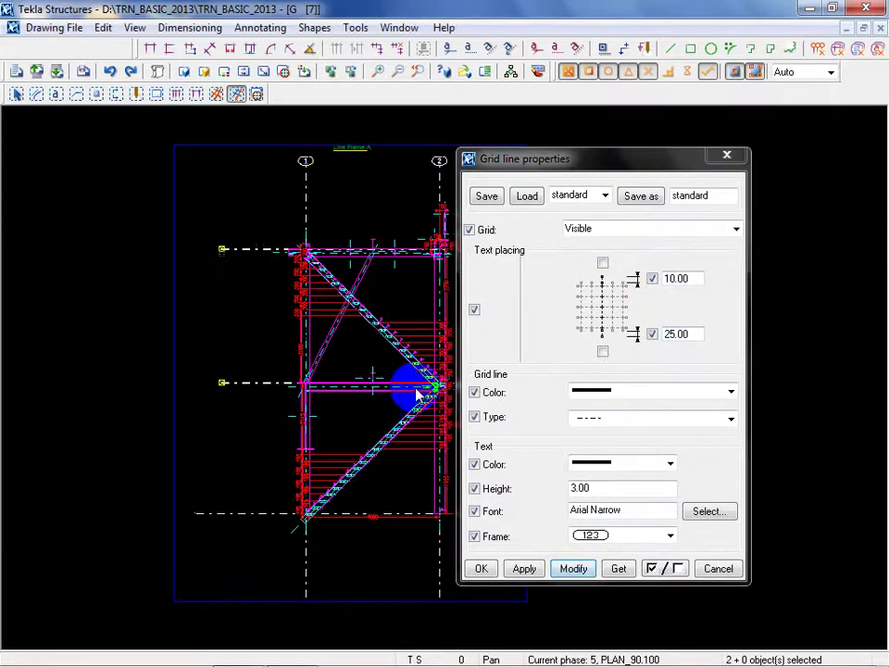
{"action": "left_click", "coordinate": [572, 572]}
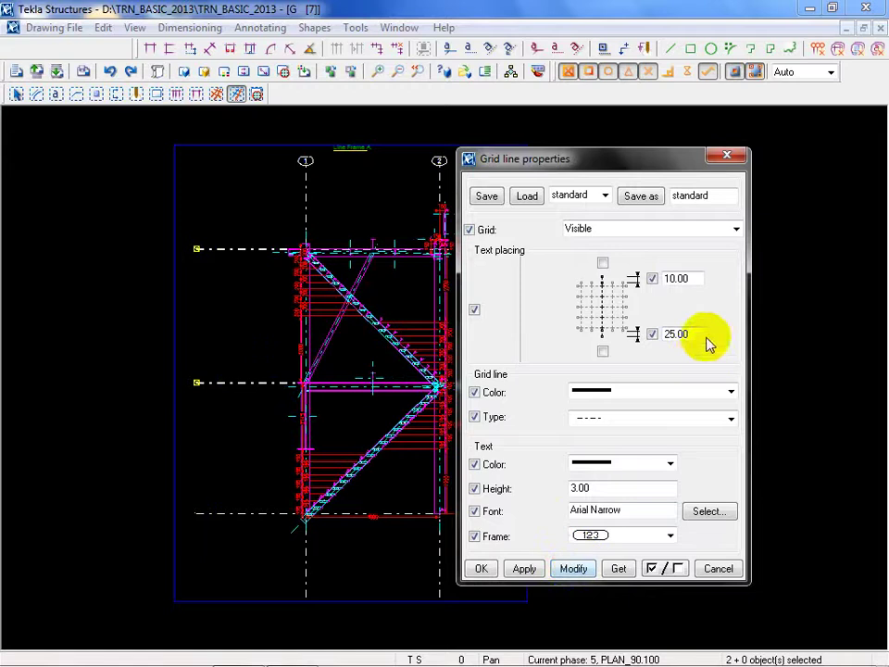
Set the lower text placing distance of all three horizontal grid lines to 50 and close the grid line properties.
{"action": "left_click", "coordinate": [644, 339]}
{"action": "type", "text": "50"}
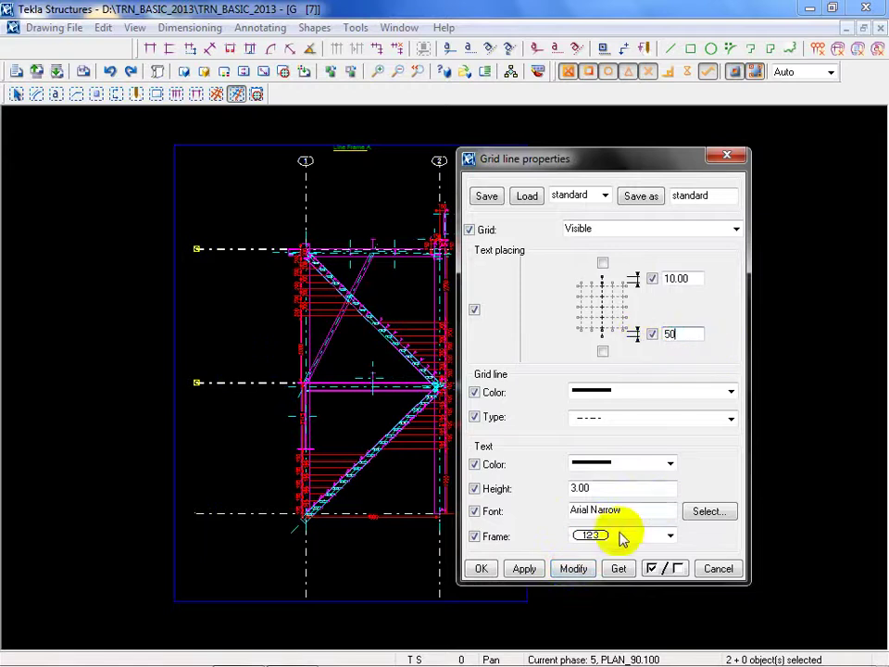
{"action": "left_click", "coordinate": [574, 568]}
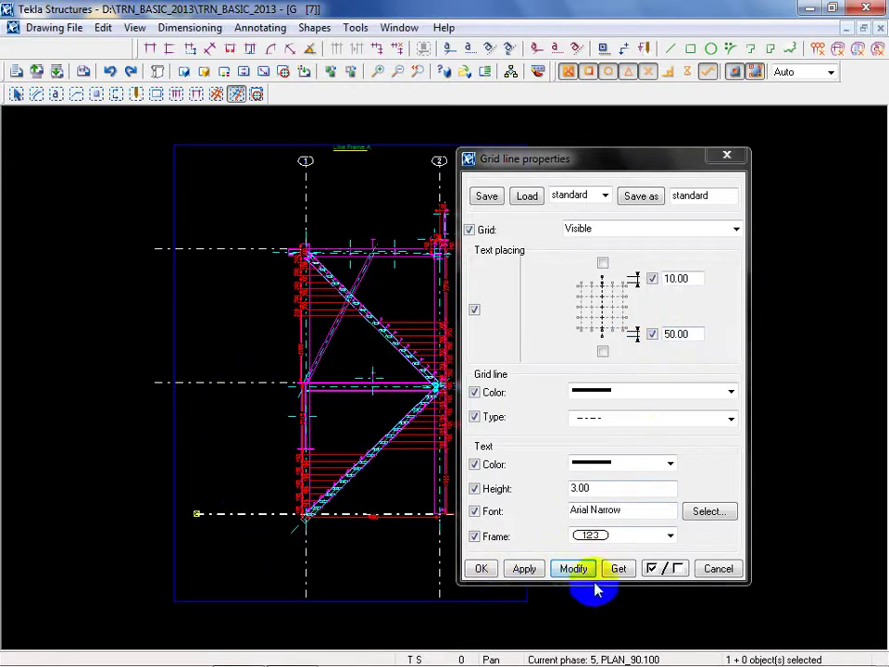
{"action": "left_click", "coordinate": [575, 568]}
{"action": "left_click", "coordinate": [718, 569]}
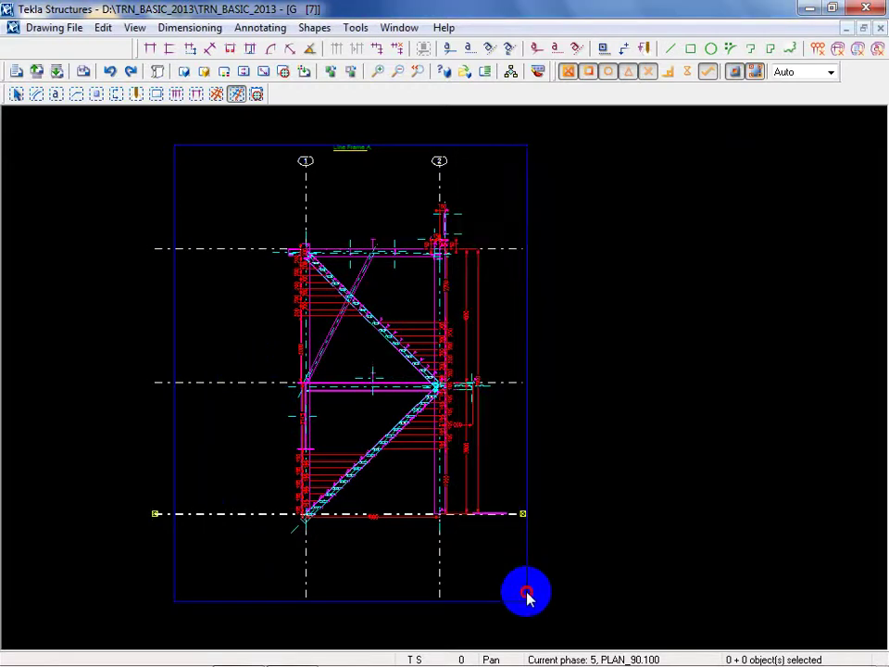
Make all object types selectable again and extend the left edges of the Line Frame A view frame and its dashed boundary outward.
{"action": "left_click", "coordinate": [526, 597]}
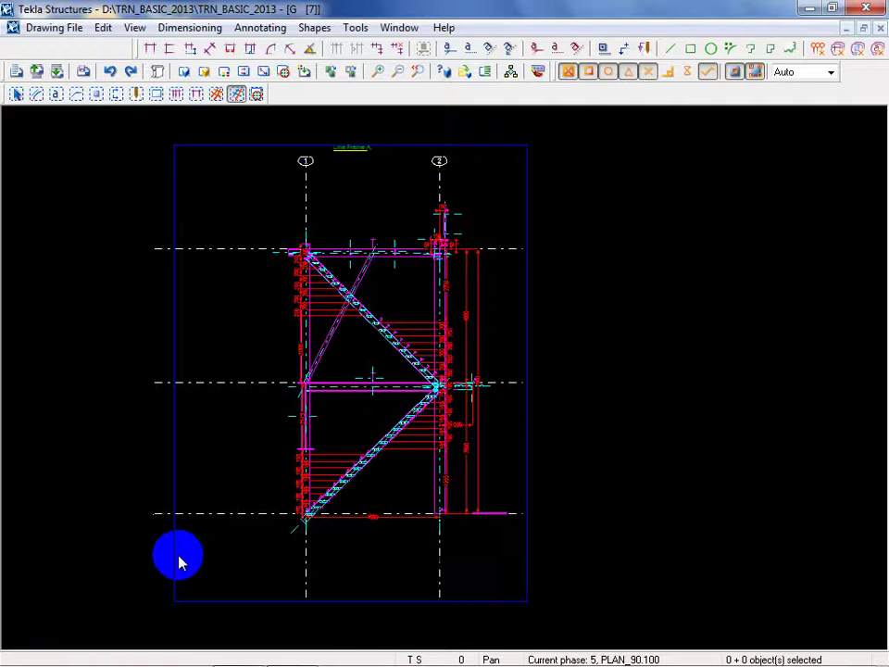
{"action": "left_click", "coordinate": [18, 93]}
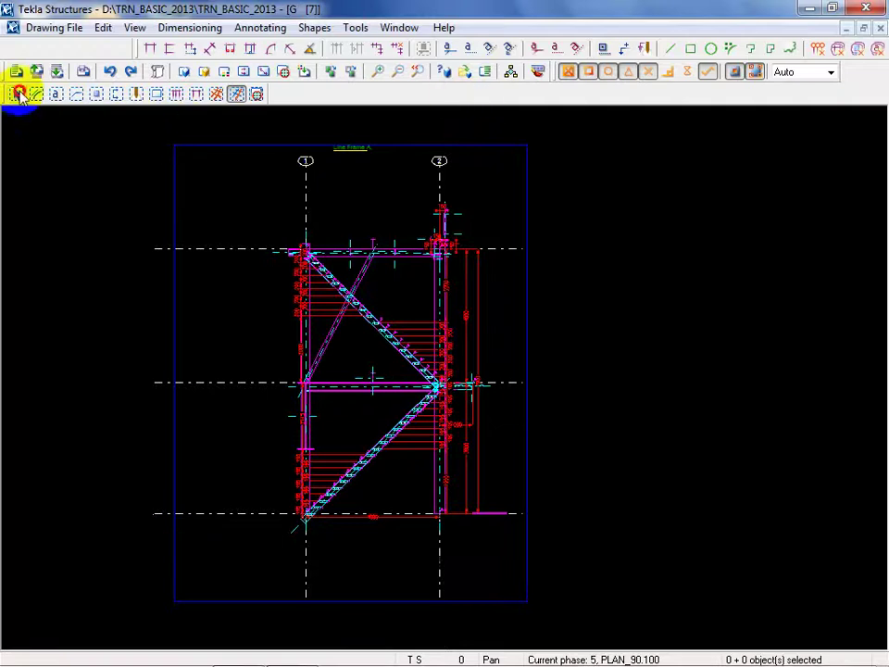
{"action": "left_click", "coordinate": [177, 198]}
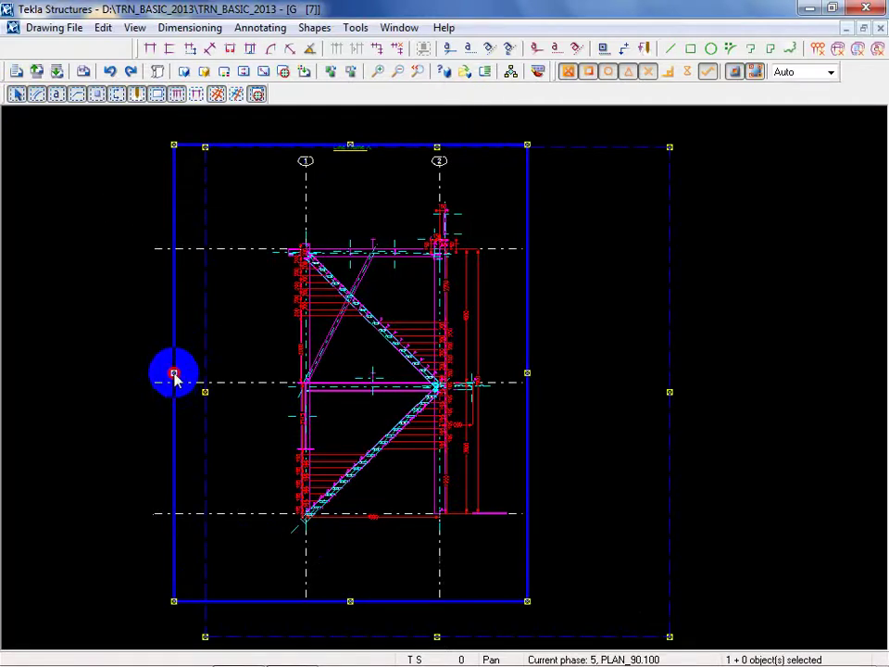
{"action": "left_click_drag", "start_coordinate": [174, 375], "coordinate": [113, 372]}
{"action": "mouse_move", "coordinate": [205, 392]}
{"action": "left_mouse_down"}
{"action": "mouse_move", "coordinate": [127, 387]}
{"action": "mouse_move", "coordinate": [129, 396]}
{"action": "left_mouse_up"}
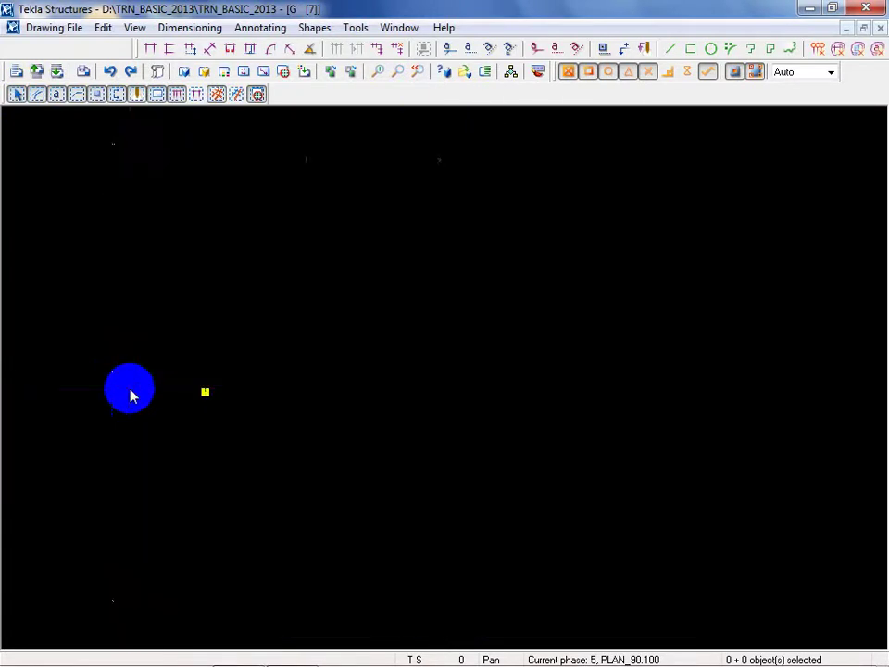
Adjust the right-hand corners of the Line Frame A view frame and its dashed boundary so they surround the frame more evenly.
{"action": "scroll", "coordinate": [341, 335], "scroll_direction": "down", "scroll_amount": 3}
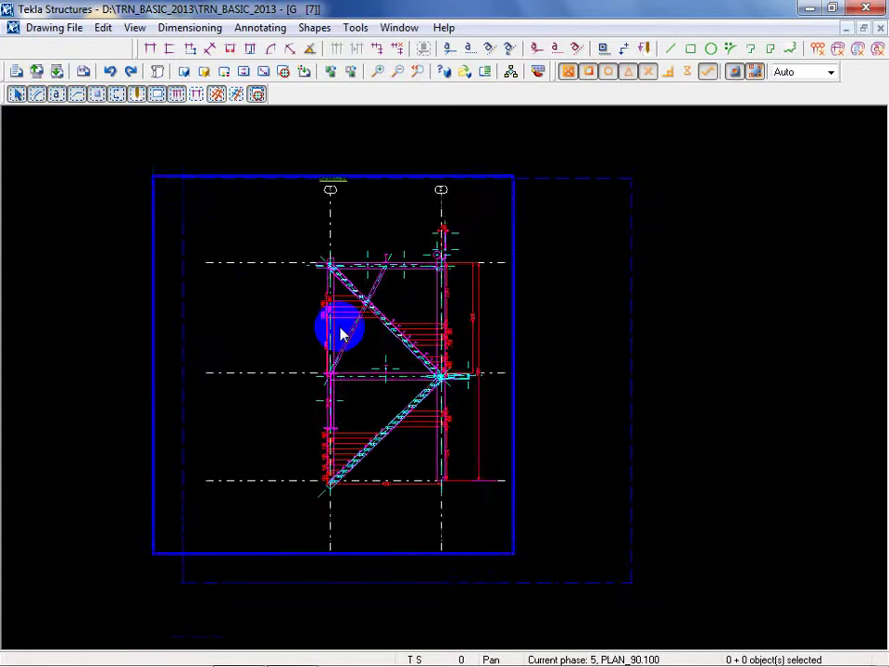
{"action": "mouse_move", "coordinate": [498, 193]}
{"action": "left_mouse_down"}
{"action": "mouse_move", "coordinate": [534, 161]}
{"action": "mouse_move", "coordinate": [564, 181]}
{"action": "mouse_move", "coordinate": [542, 167]}
{"action": "left_mouse_up"}
{"action": "left_click_drag", "start_coordinate": [603, 192], "coordinate": [520, 204]}
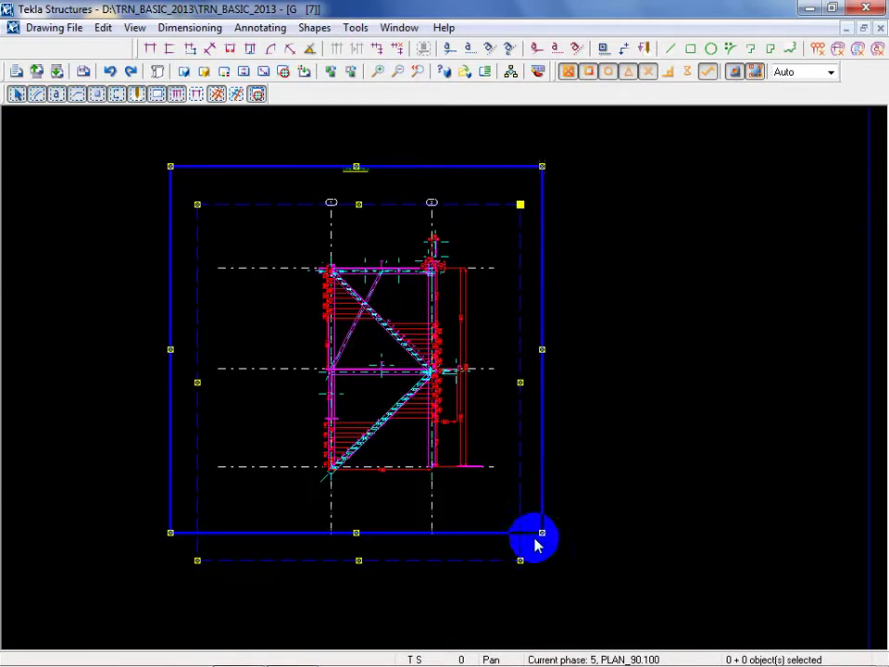
{"action": "left_click_drag", "start_coordinate": [520, 561], "coordinate": [559, 559]}
{"action": "left_click", "coordinate": [542, 539]}
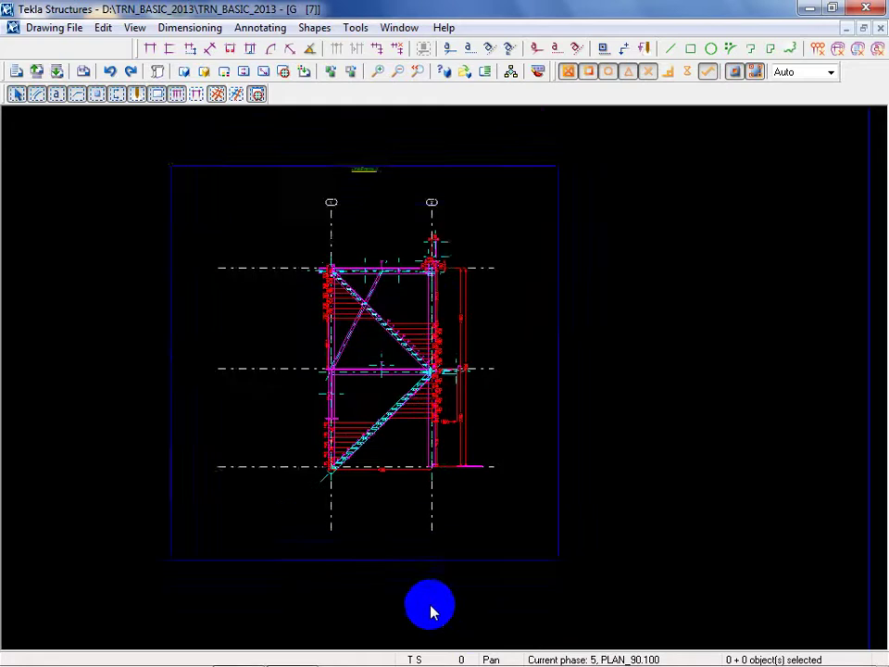
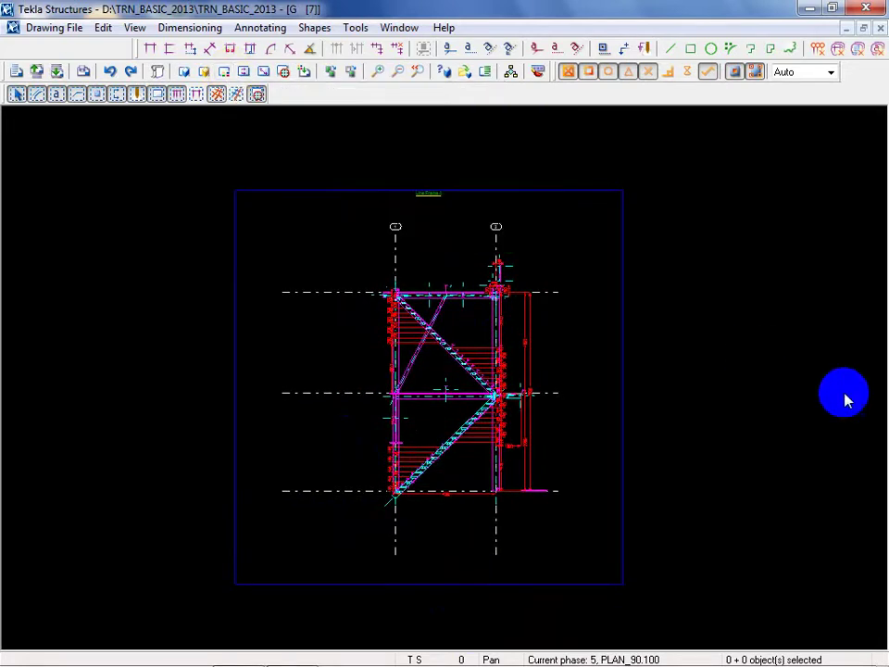
Place a level mark at the outer left end of the lowest horizontal grid line.
{"action": "double_click", "coordinate": [628, 49]}
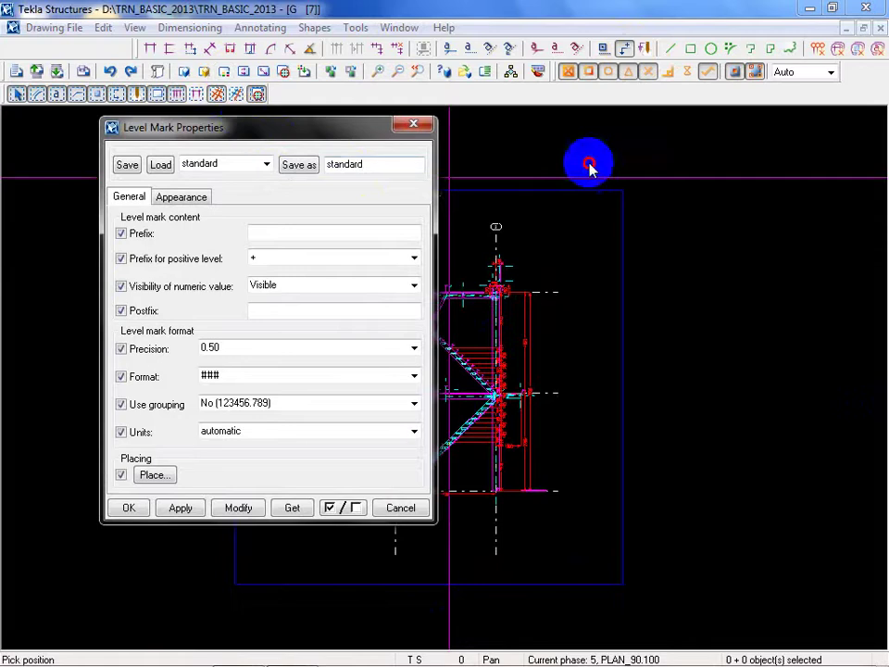
{"action": "left_click_drag", "start_coordinate": [420, 131], "coordinate": [856, 165]}
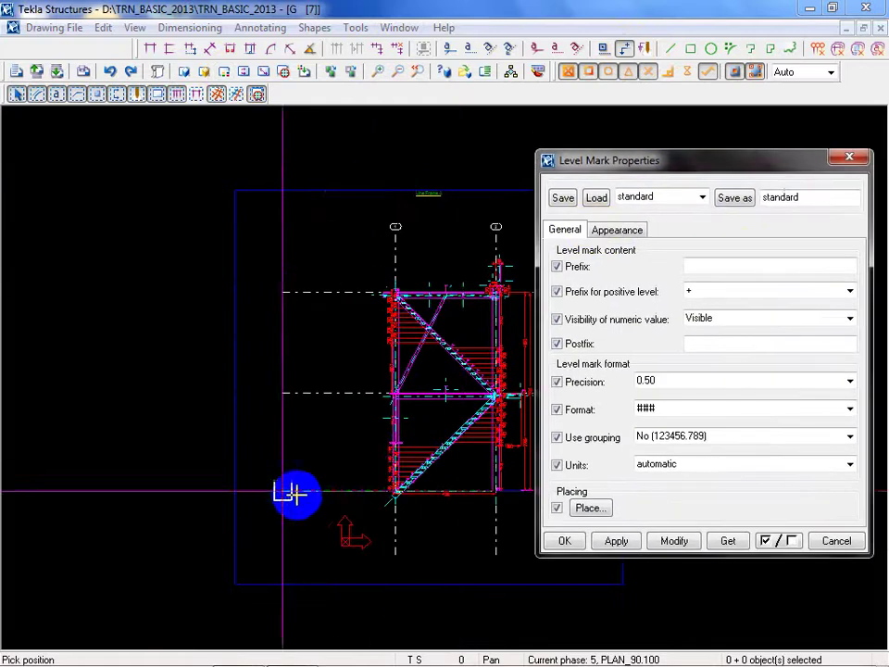
{"action": "scroll", "coordinate": [295, 494], "scroll_direction": "up", "scroll_amount": 4}
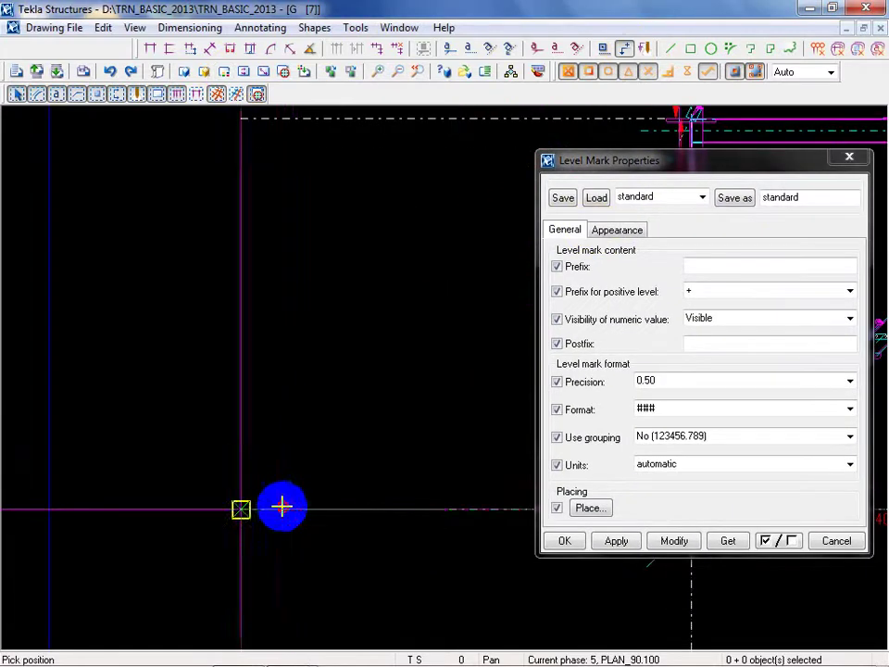
{"action": "left_click", "coordinate": [282, 505]}
{"action": "right_click", "coordinate": [297, 454]}
{"action": "left_click", "coordinate": [324, 193]}
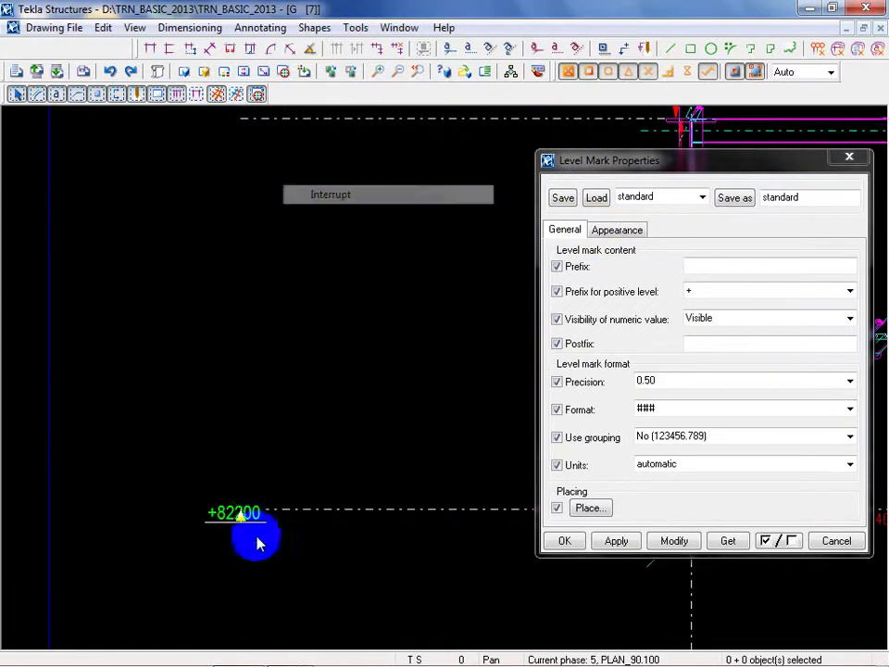
Give the new level mark the prefix "EL +" and the postfix " TOS", and apply them to the mark.
{"action": "left_click", "coordinate": [210, 464]}
{"action": "scroll", "coordinate": [213, 467], "scroll_direction": "up", "scroll_amount": 3}
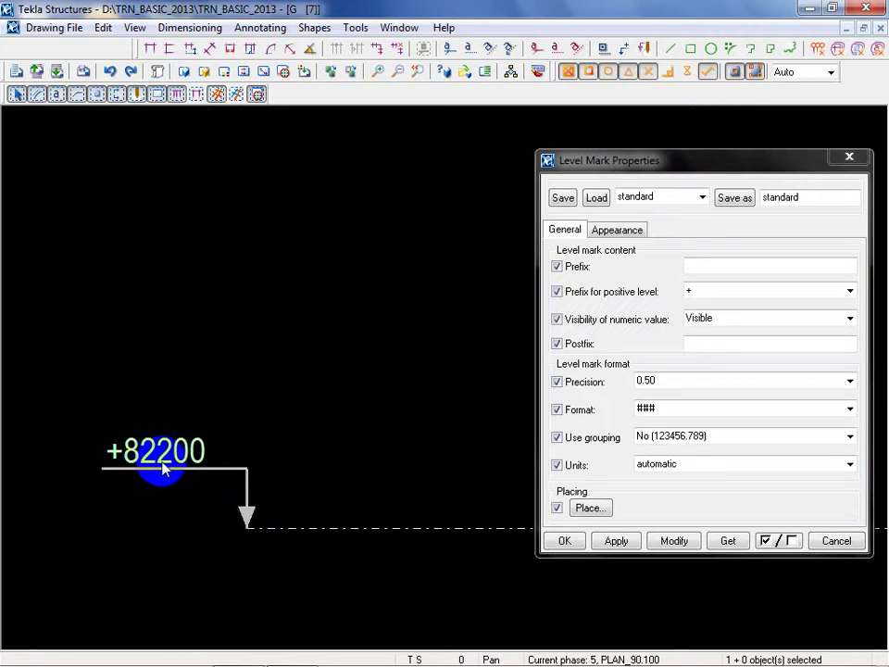
{"action": "left_click", "coordinate": [741, 291]}
{"action": "left_click", "coordinate": [741, 314]}
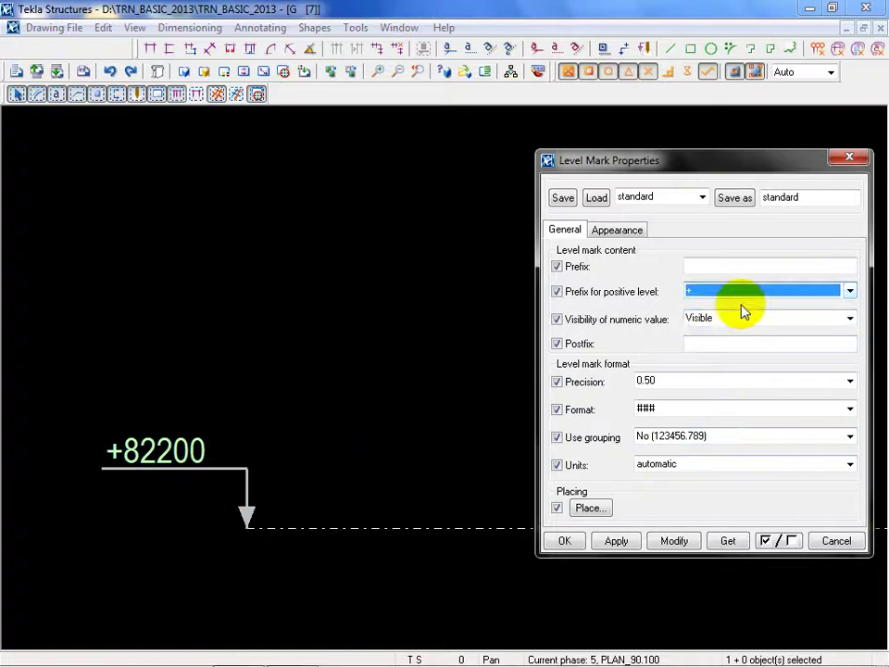
{"action": "left_click", "coordinate": [741, 319]}
{"action": "left_click", "coordinate": [746, 329]}
{"action": "left_click", "coordinate": [741, 342]}
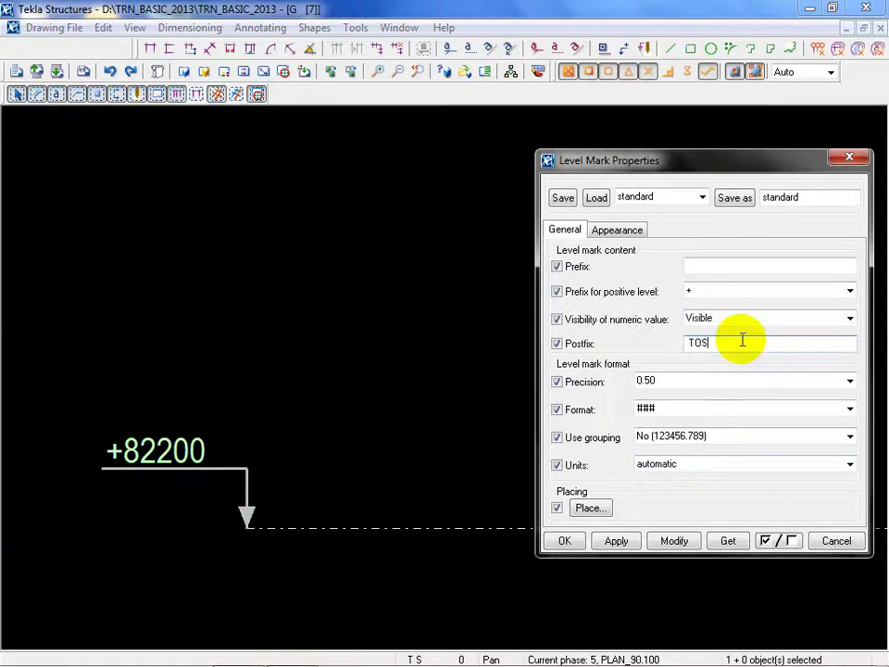
{"action": "left_click", "coordinate": [702, 265]}
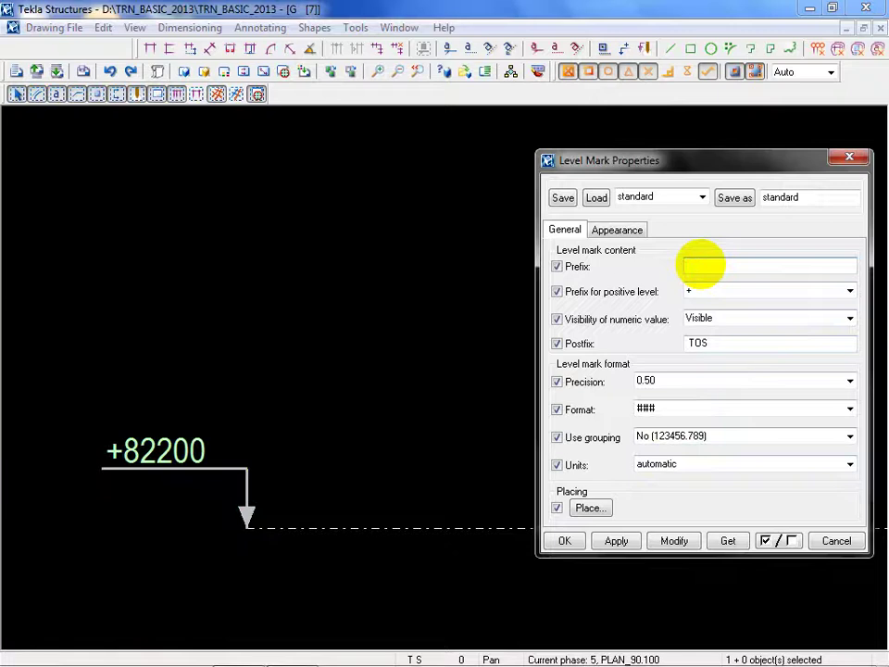
{"action": "type", "text": "EL +"}
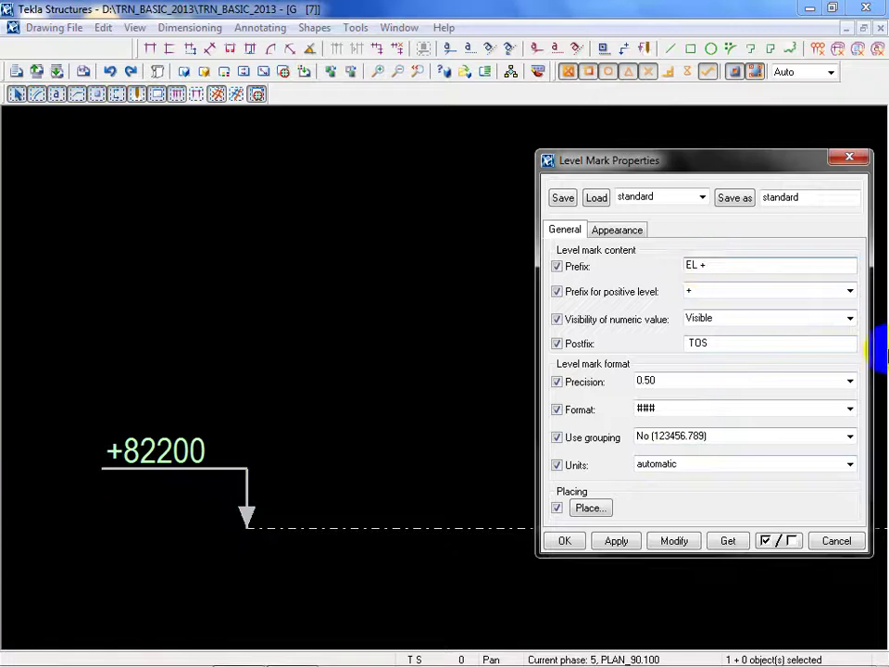
{"action": "left_click", "coordinate": [674, 542]}
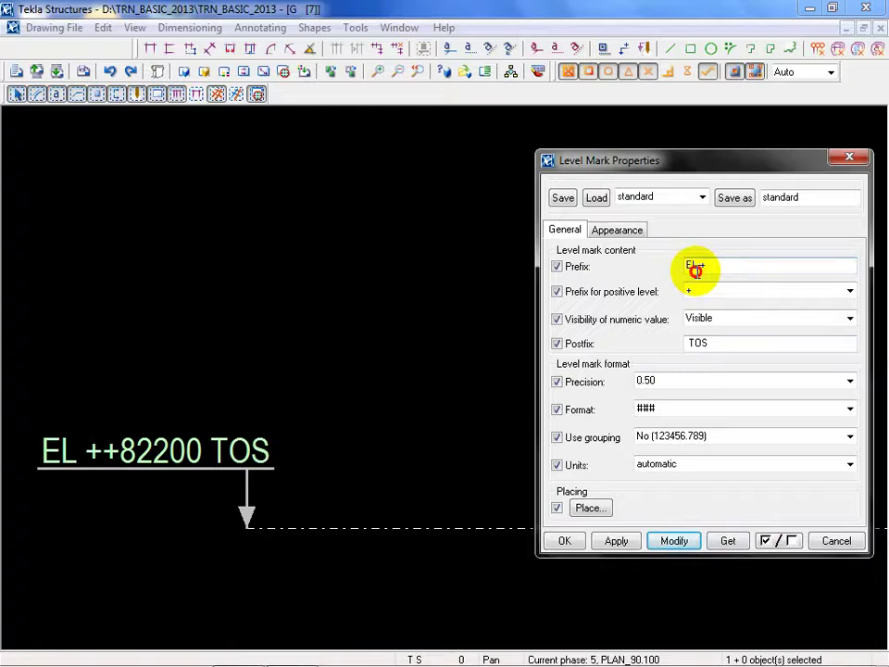
Set the level mark's postfix to " BOB" and positive level prefix to None, and shift its text to the left of the arrow.
{"action": "left_click_drag", "start_coordinate": [695, 269], "coordinate": [679, 273]}
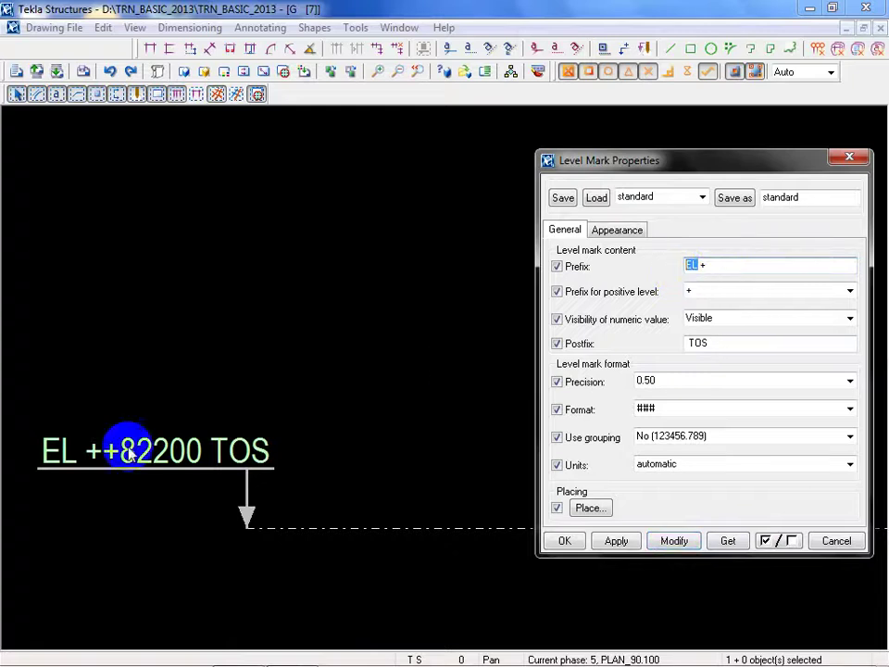
{"action": "left_click", "coordinate": [761, 351]}
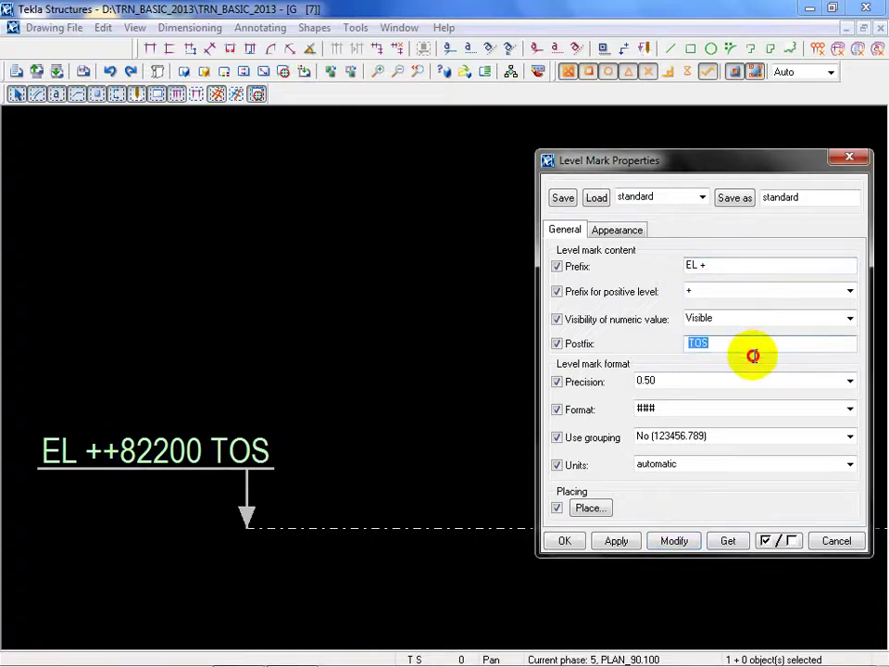
{"action": "type", "text": "BOB"}
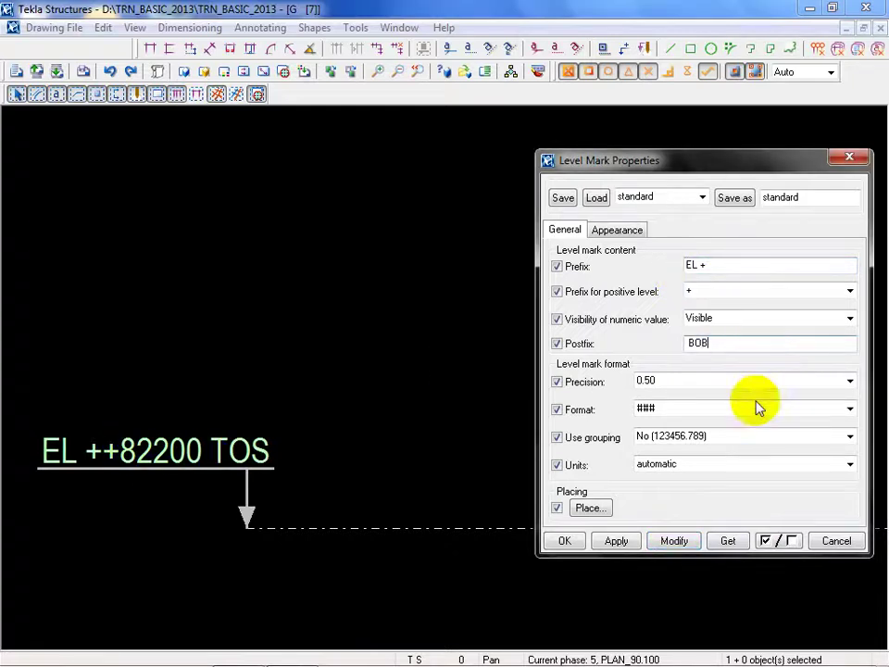
{"action": "left_click", "coordinate": [704, 293]}
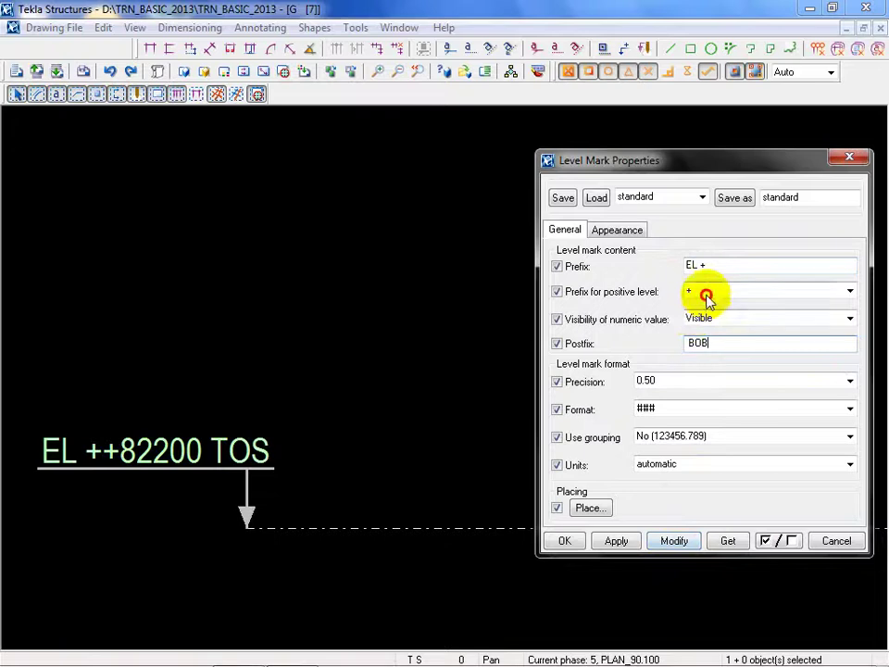
{"action": "left_click", "coordinate": [701, 309]}
{"action": "left_click", "coordinate": [673, 541]}
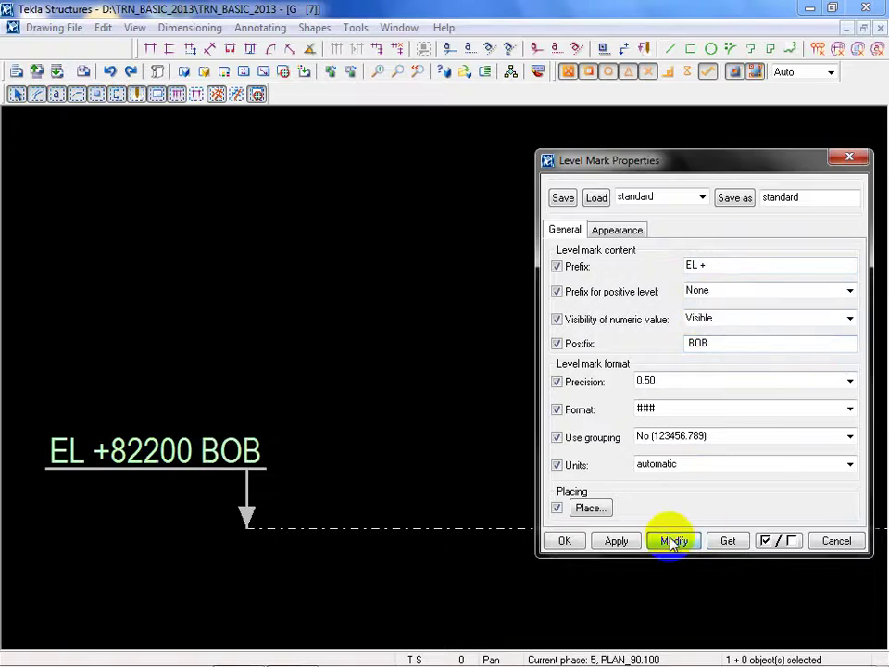
{"action": "left_click", "coordinate": [158, 476]}
{"action": "left_click_drag", "start_coordinate": [198, 456], "coordinate": [168, 453]}
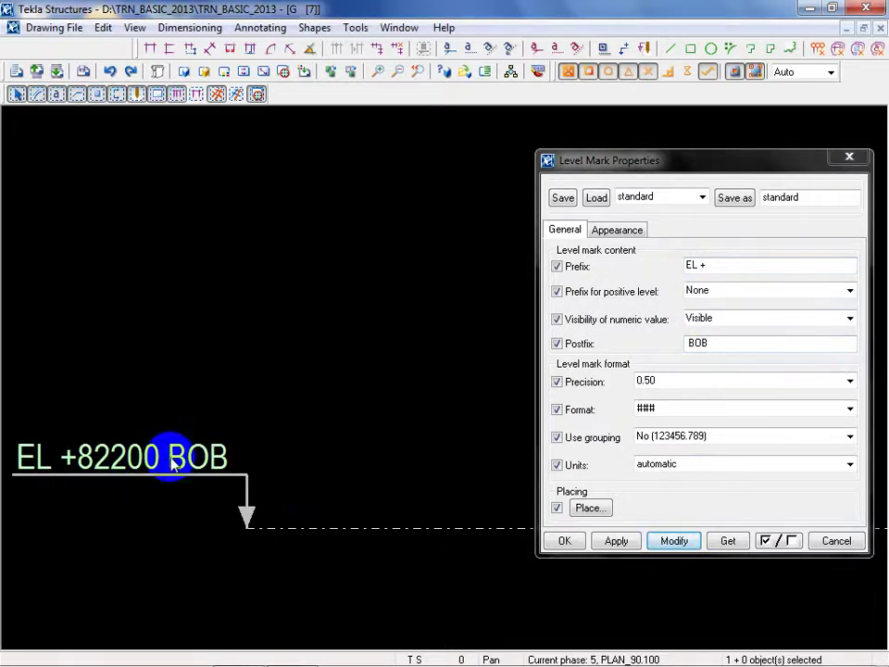
Review the level mark's appearance options and apply the triangle-only leader line style to it.
{"action": "left_click", "coordinate": [629, 237]}
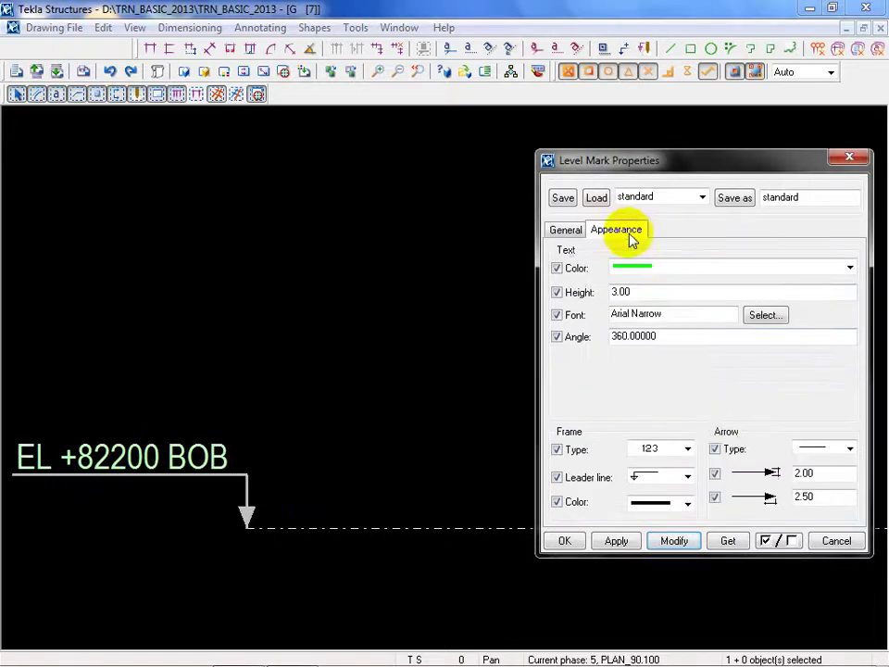
{"action": "left_click", "coordinate": [686, 478]}
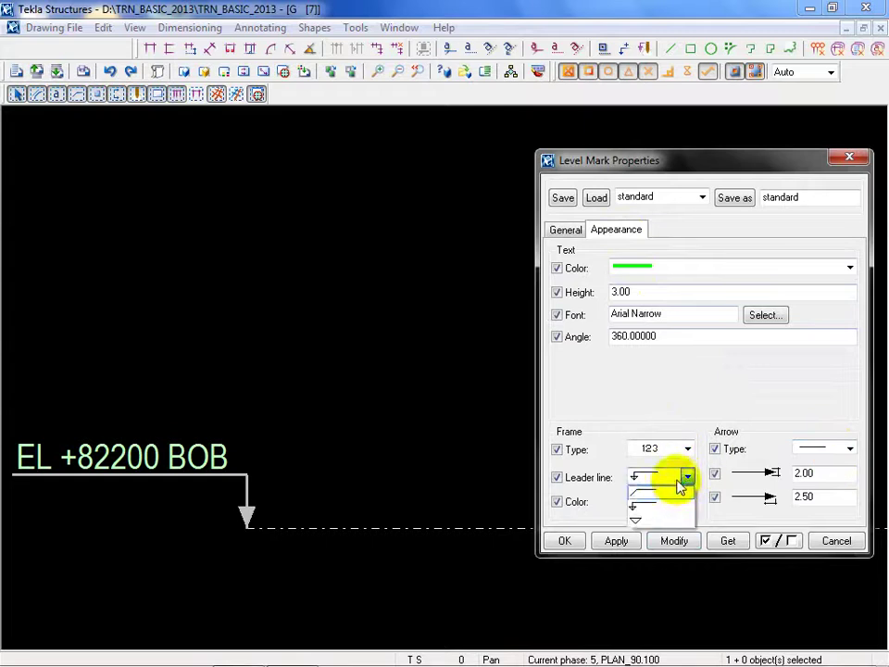
{"action": "left_click", "coordinate": [706, 398]}
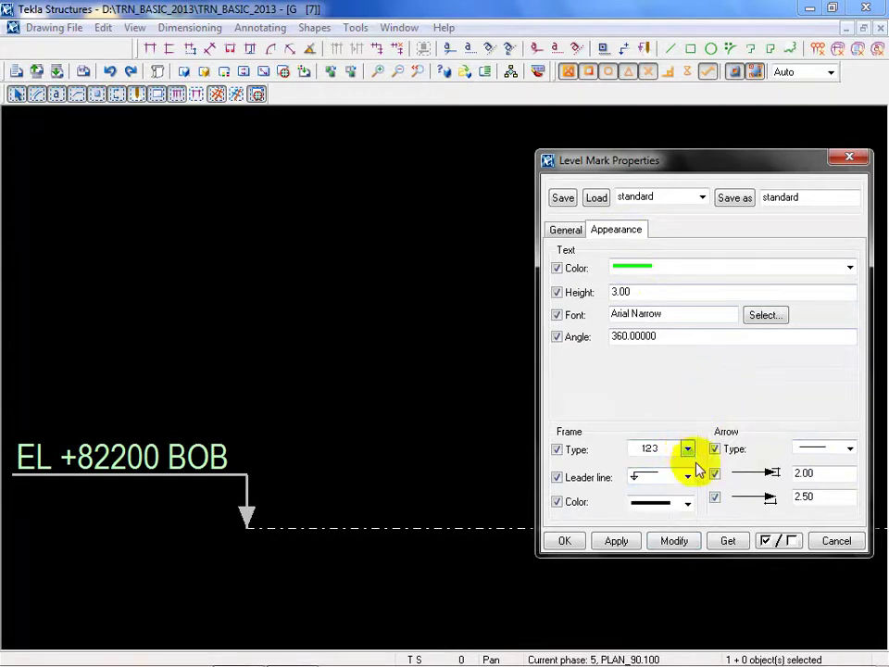
{"action": "left_click", "coordinate": [851, 449]}
{"action": "left_click", "coordinate": [802, 411]}
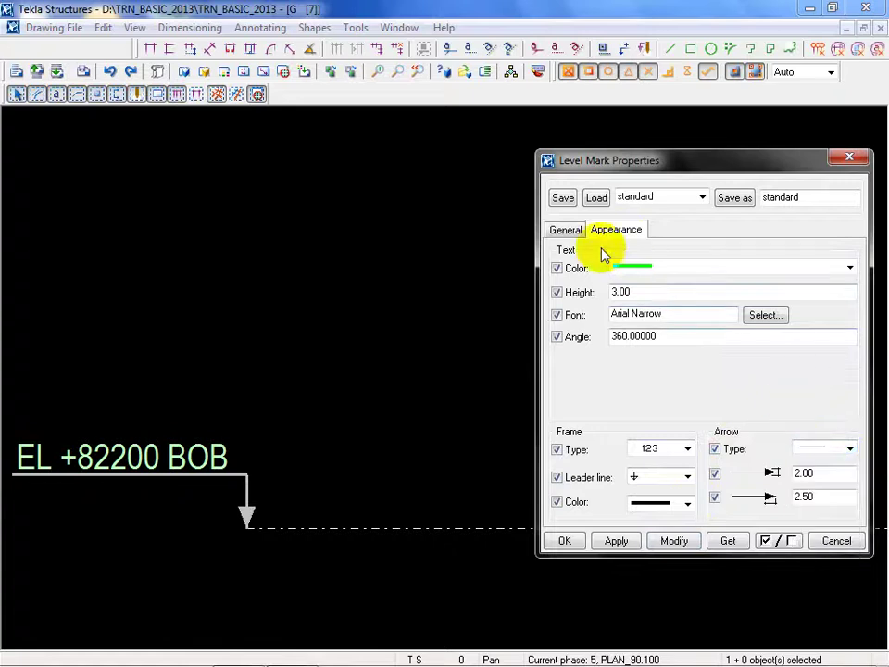
{"action": "left_click", "coordinate": [566, 232]}
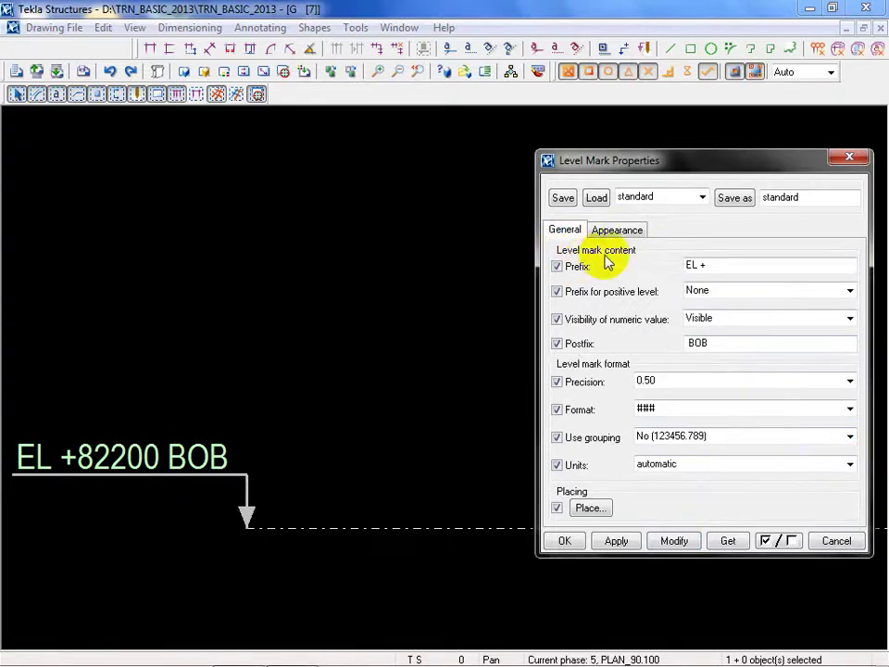
{"action": "left_click", "coordinate": [625, 230]}
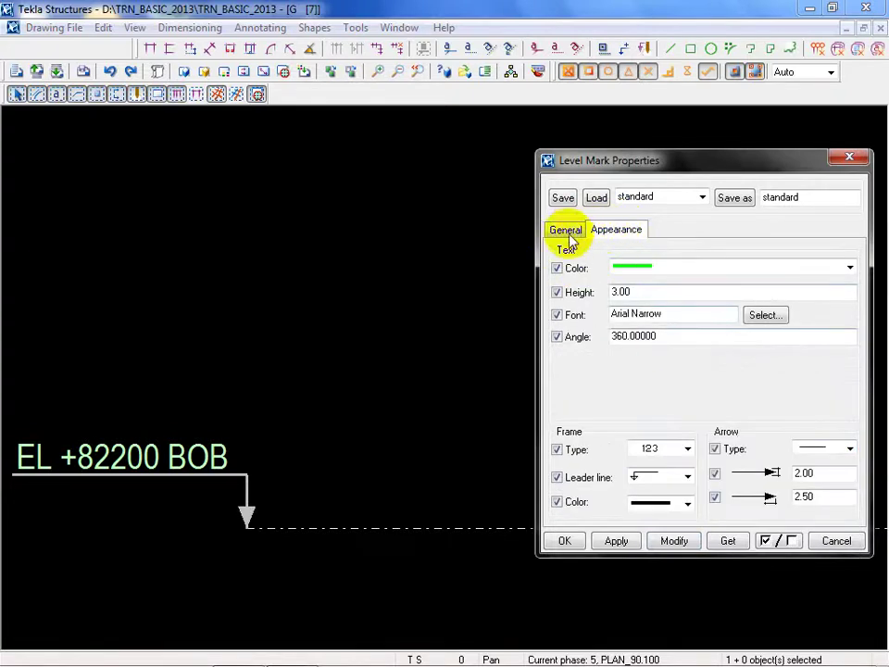
{"action": "left_click", "coordinate": [687, 477]}
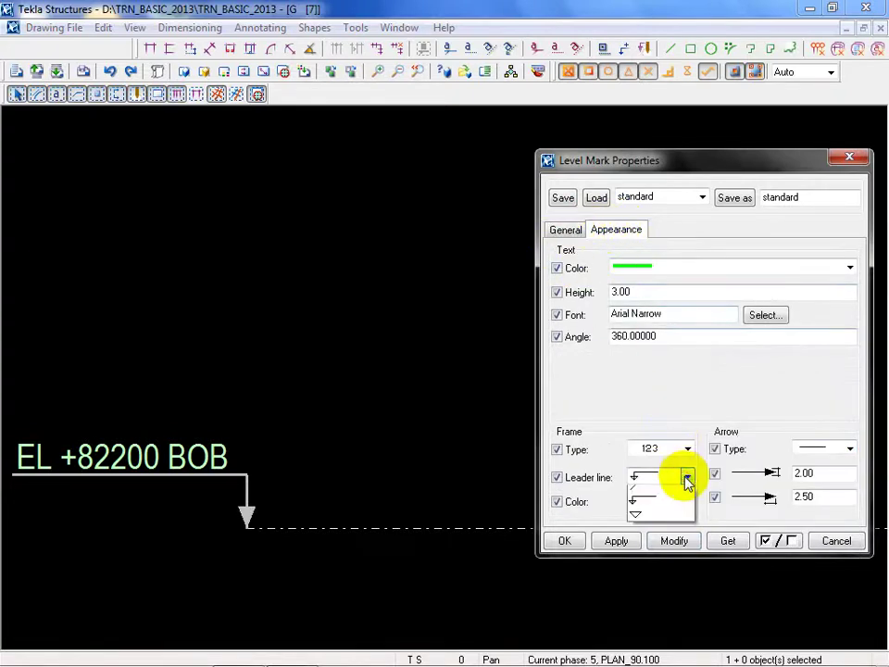
{"action": "left_click", "coordinate": [659, 521]}
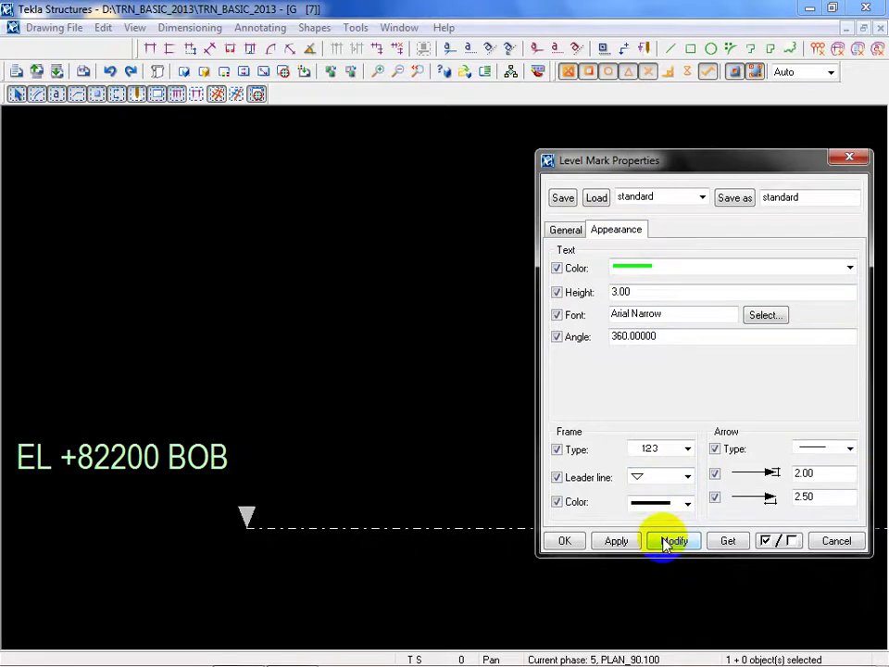
{"action": "left_click", "coordinate": [665, 543]}
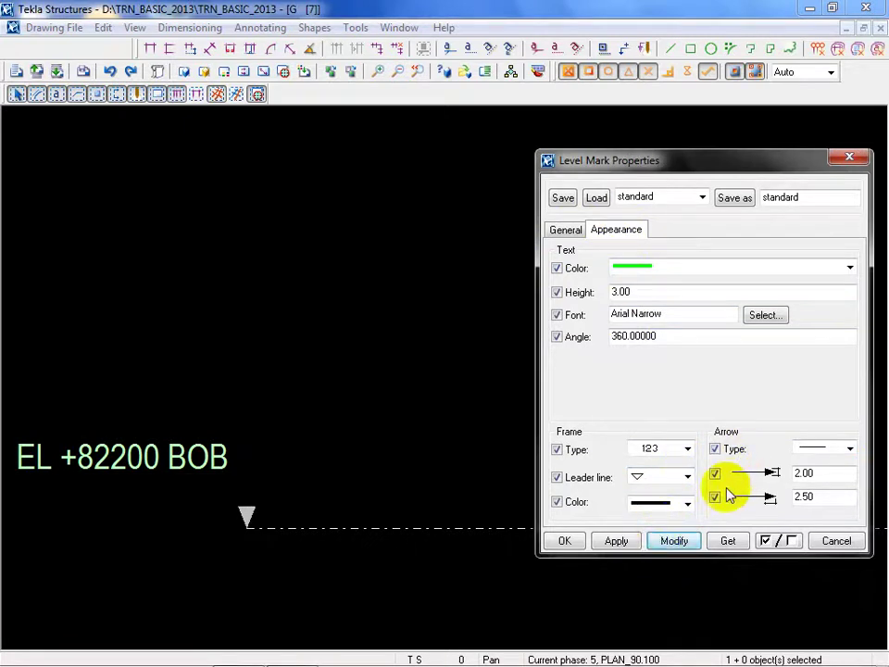
Apply the downward-arrow leader line with the dotted invisible frame colour, and move the level mark's text over the arrow.
{"action": "left_click", "coordinate": [686, 478]}
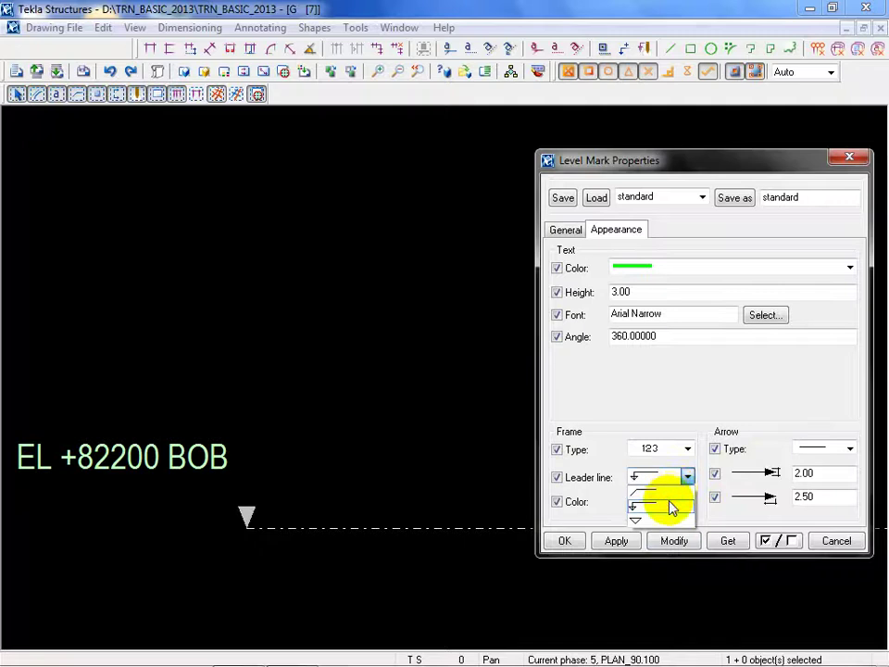
{"action": "left_click", "coordinate": [671, 508]}
{"action": "left_click", "coordinate": [687, 503]}
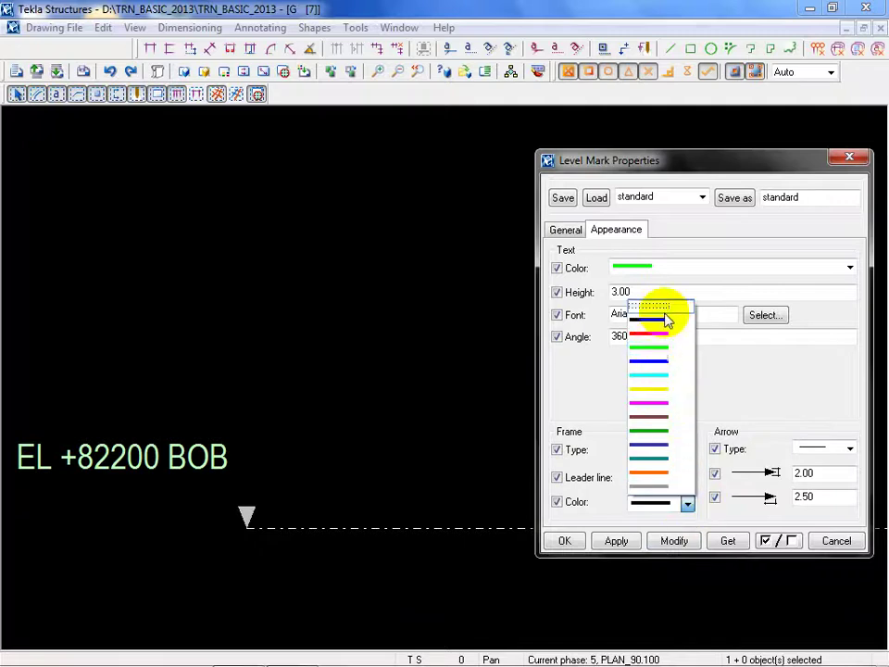
{"action": "left_click", "coordinate": [683, 542]}
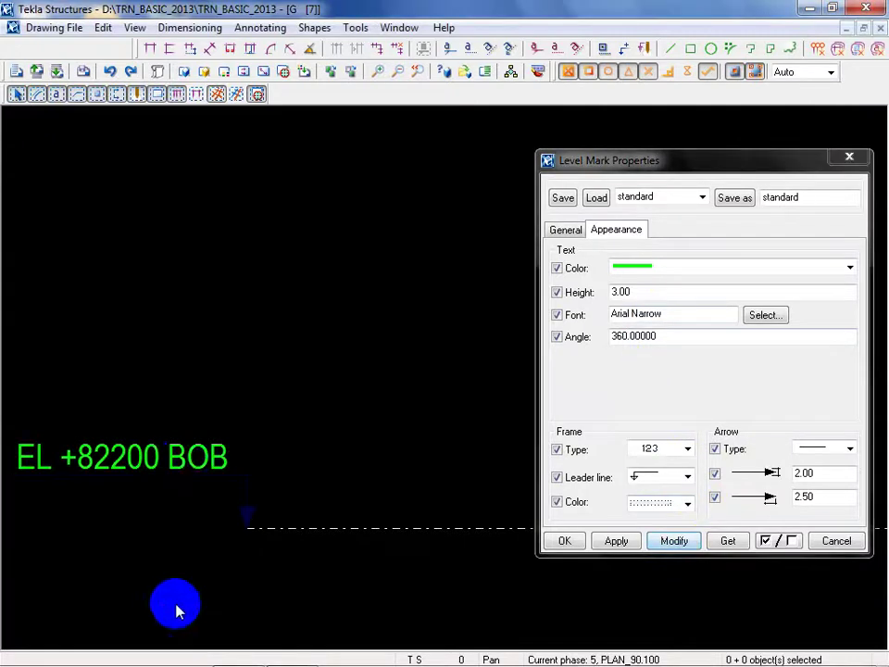
{"action": "left_click", "coordinate": [192, 458]}
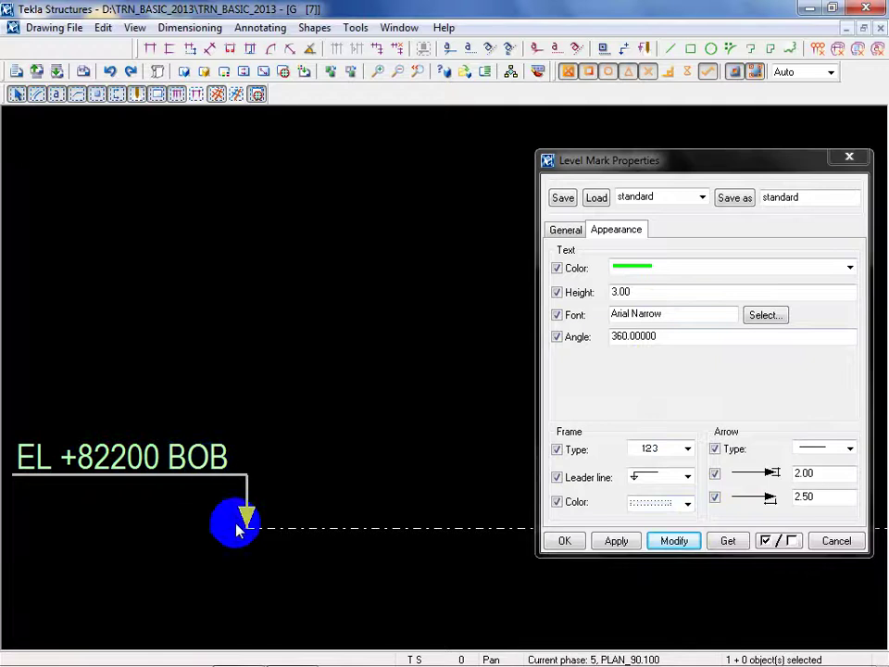
{"action": "left_click_drag", "start_coordinate": [151, 463], "coordinate": [294, 491]}
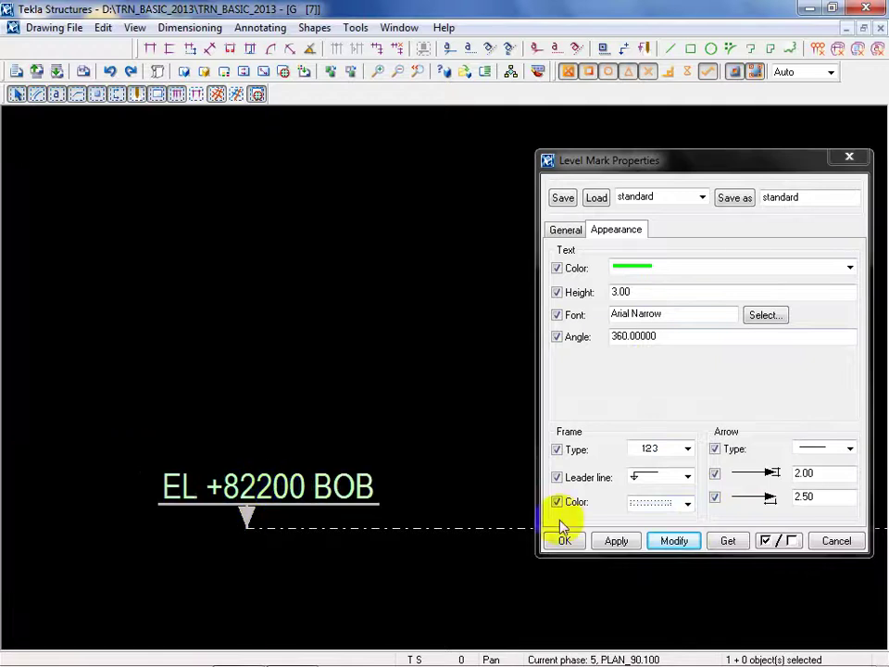
Apply the slanted leader line style to the level mark, keeping the plain line arrow type.
{"action": "left_click", "coordinate": [687, 477]}
{"action": "left_click", "coordinate": [667, 497]}
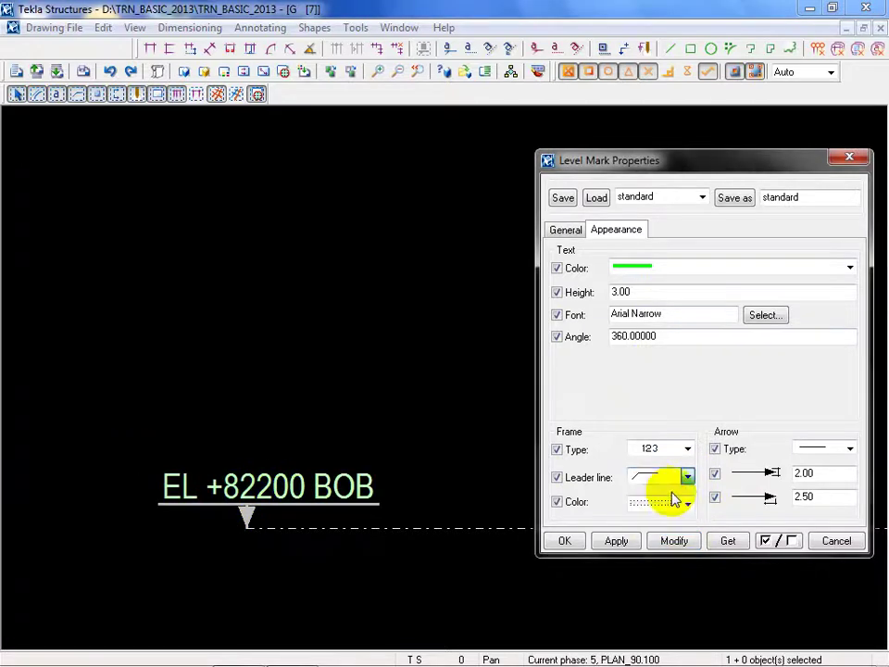
{"action": "left_click", "coordinate": [850, 451]}
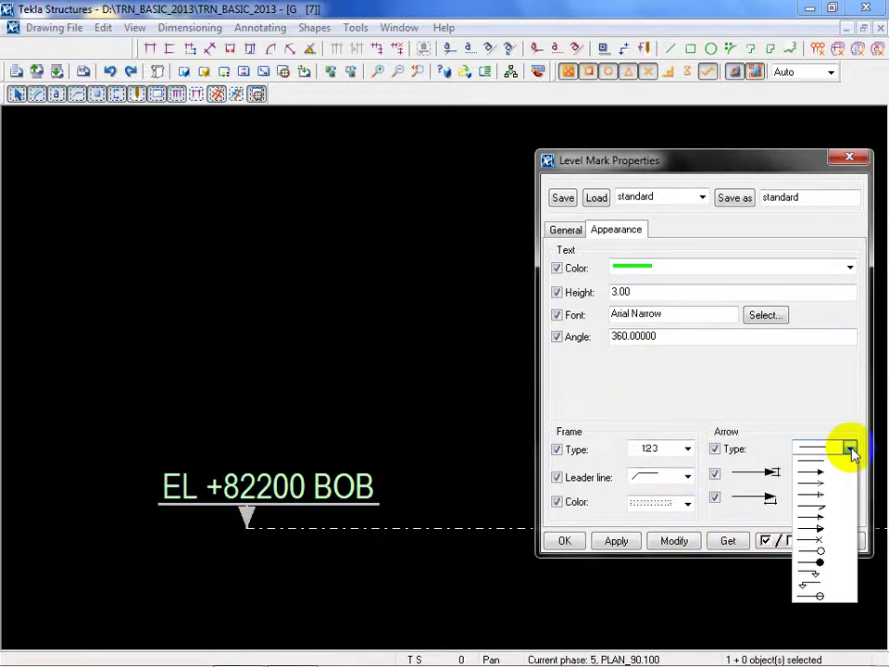
{"action": "left_click", "coordinate": [850, 450]}
{"action": "left_click", "coordinate": [674, 540]}
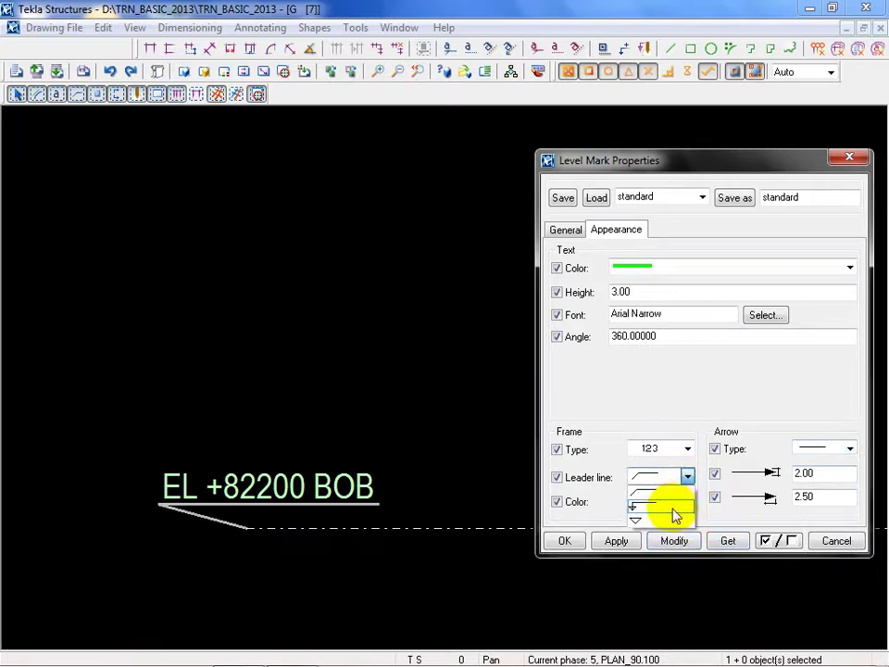
{"action": "left_click", "coordinate": [671, 449]}
Move the level mark's text to the right so it sits just above the grid line, and deselect the mark.
{"action": "left_click", "coordinate": [278, 500]}
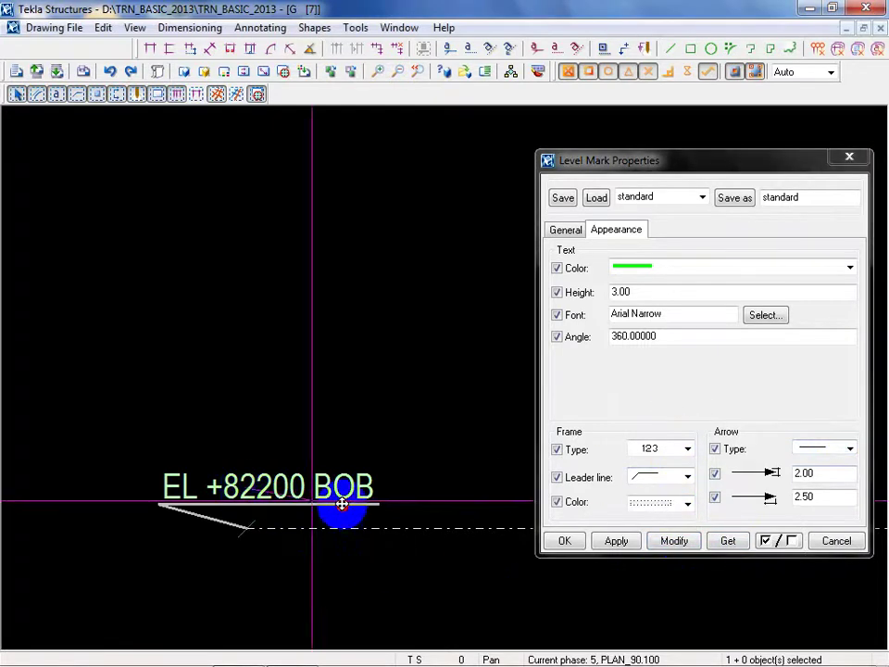
{"action": "left_click_drag", "start_coordinate": [342, 503], "coordinate": [358, 460]}
{"action": "left_click", "coordinate": [380, 600]}
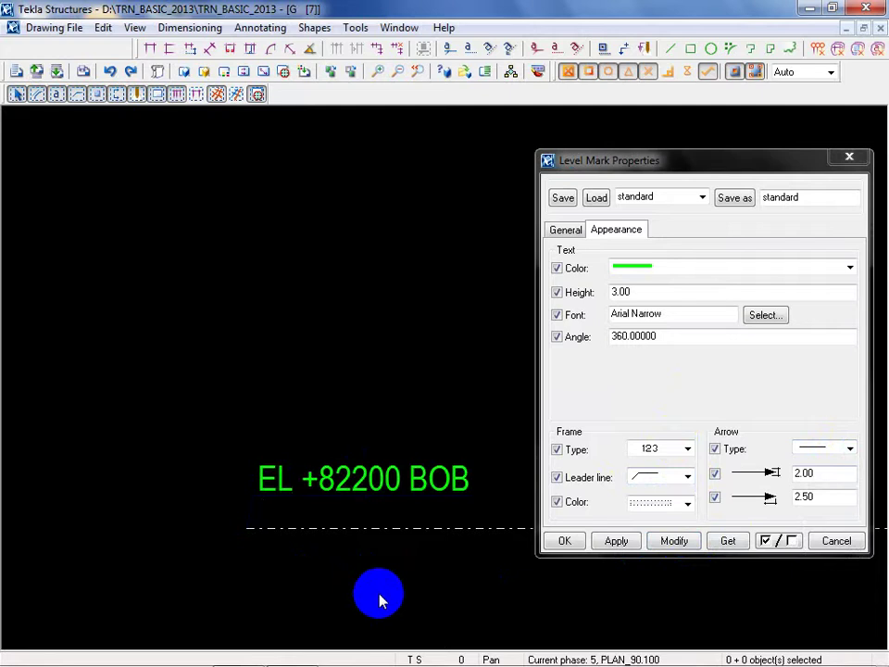
Lower the level mark's text onto the grid line and open its content and format settings.
{"action": "left_click", "coordinate": [407, 478]}
{"action": "left_click_drag", "start_coordinate": [407, 477], "coordinate": [433, 522]}
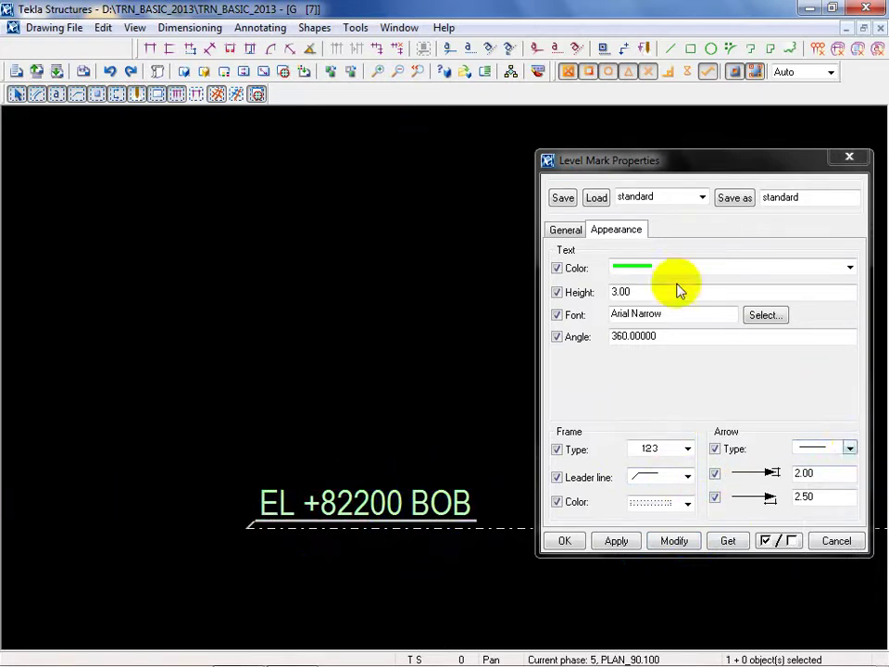
{"action": "left_click", "coordinate": [567, 230]}
{"action": "left_click", "coordinate": [600, 229]}
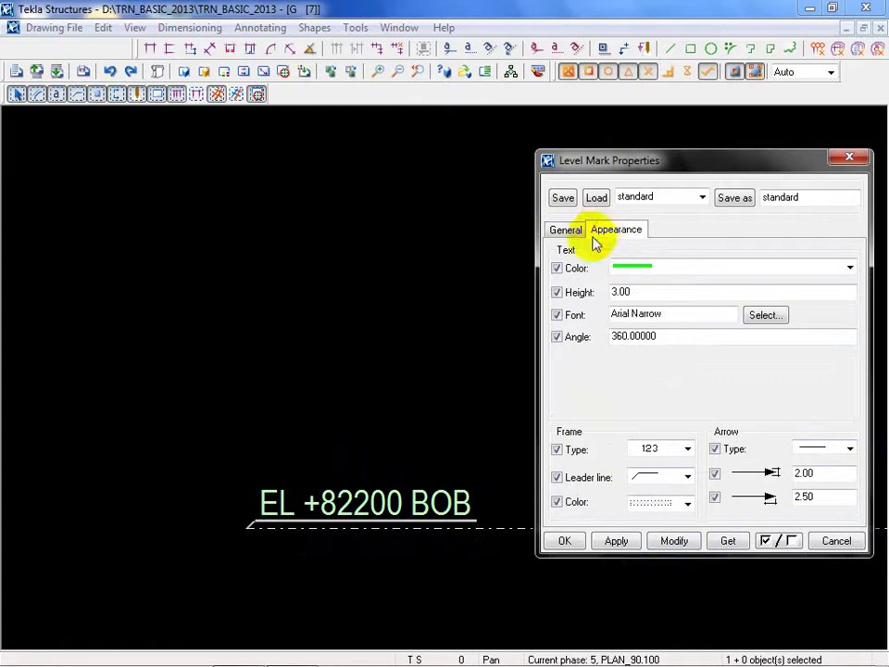
{"action": "left_click", "coordinate": [566, 233]}
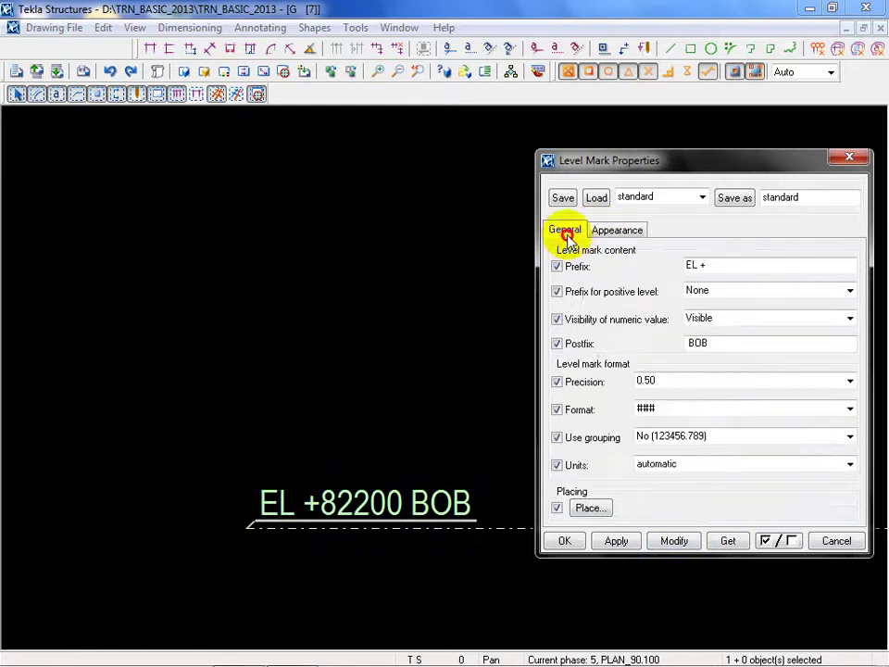
{"action": "mouse_move", "coordinate": [431, 567]}
{"action": "middle_mouse_down"}
{"action": "mouse_move", "coordinate": [322, 521]}
{"action": "mouse_move", "coordinate": [277, 516]}
{"action": "middle_mouse_up"}
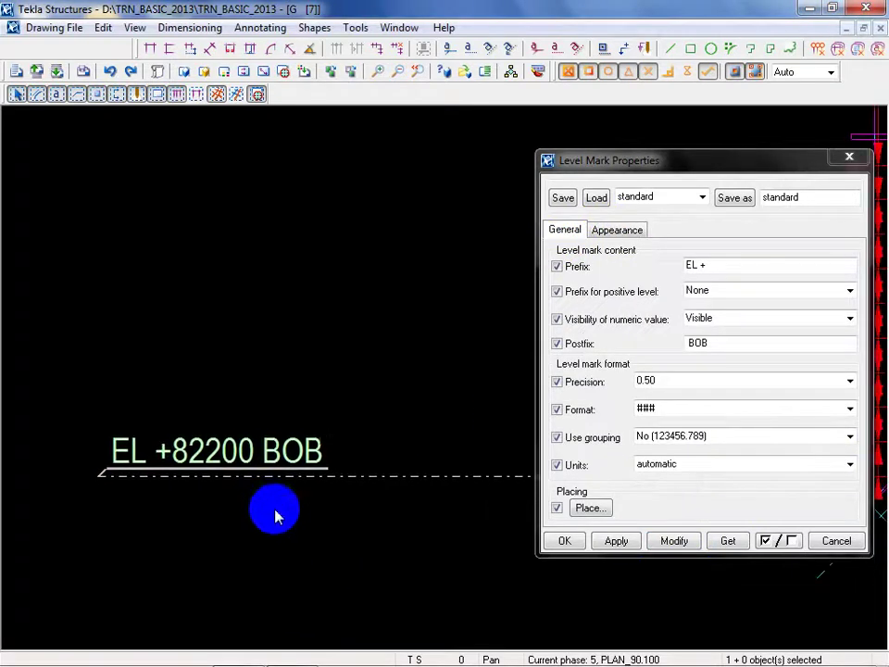
Review the precision, format and grouping options, and apply m as the level mark's units.
{"action": "left_click", "coordinate": [669, 387]}
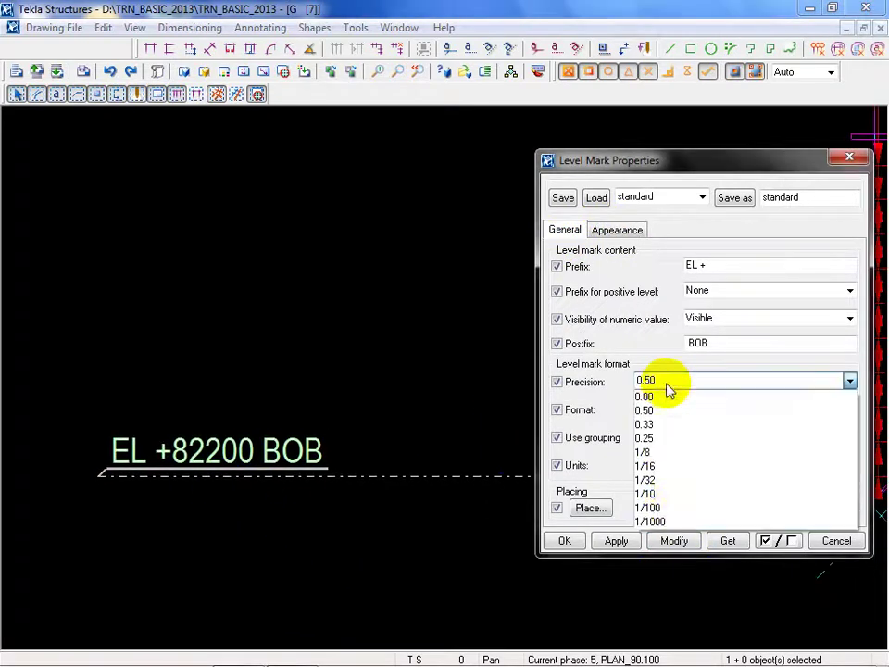
{"action": "left_click", "coordinate": [424, 485]}
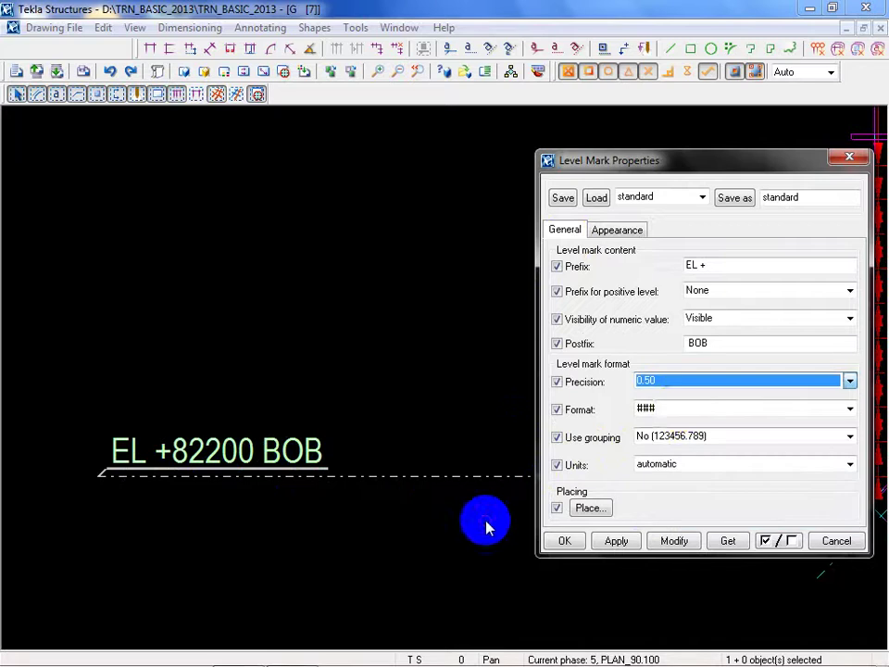
{"action": "left_click", "coordinate": [680, 414]}
{"action": "left_click", "coordinate": [398, 606]}
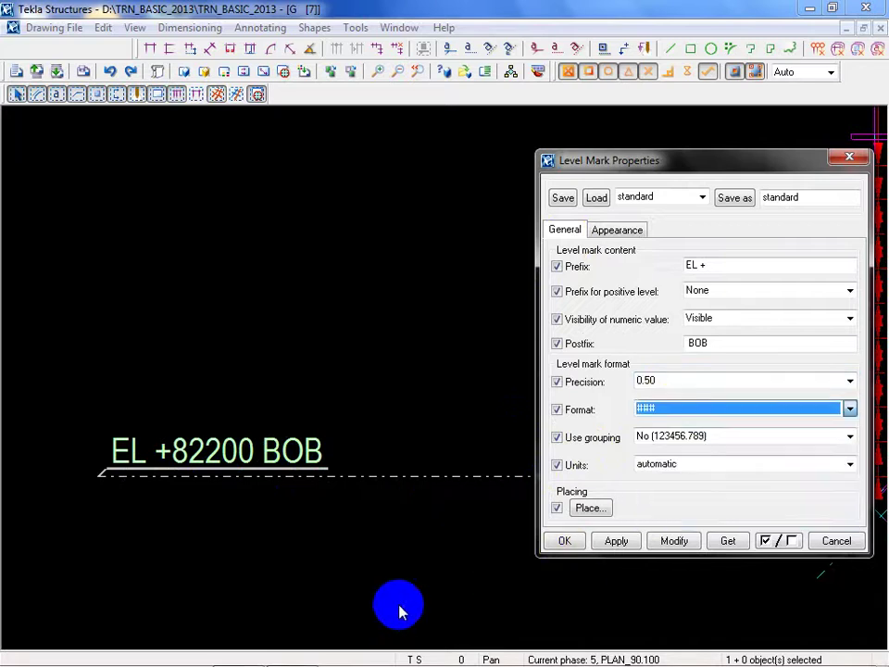
{"action": "left_click", "coordinate": [849, 437]}
{"action": "left_click", "coordinate": [849, 441]}
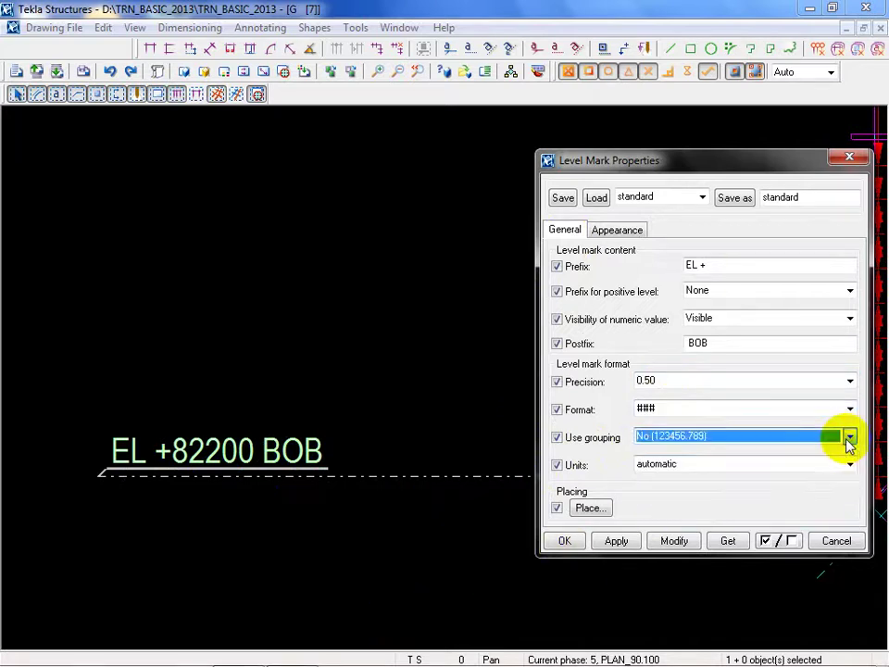
{"action": "left_click", "coordinate": [849, 463]}
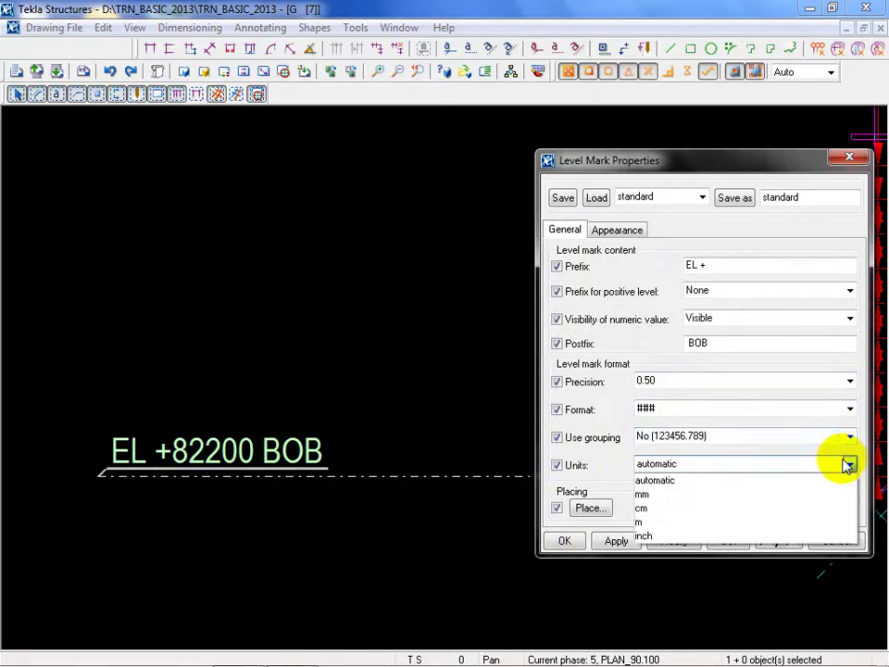
{"action": "left_click", "coordinate": [698, 522]}
{"action": "left_click", "coordinate": [682, 544]}
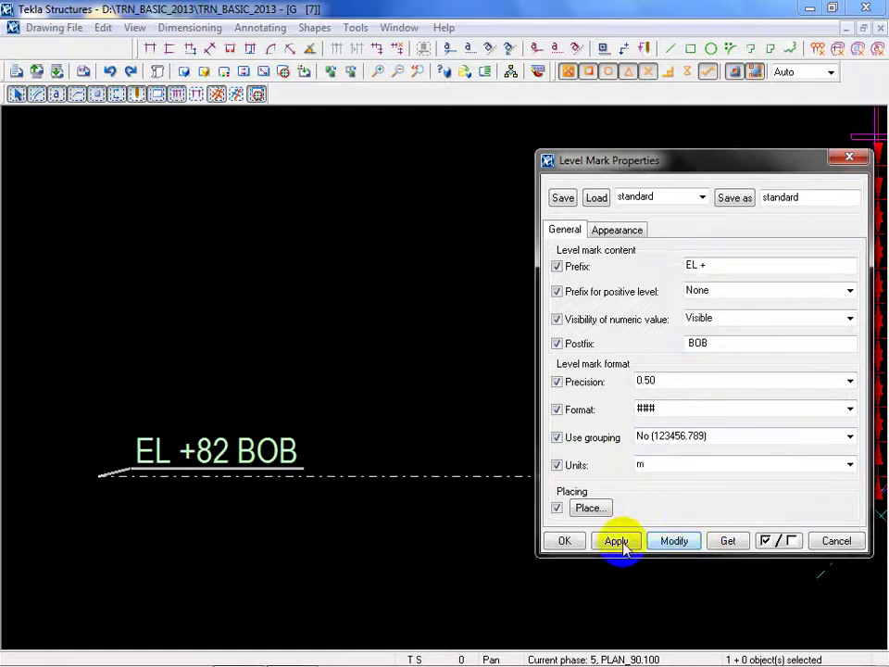
Apply the ###[.###] number format and 1/1000 precision to the selected level mark.
{"action": "left_click", "coordinate": [677, 413]}
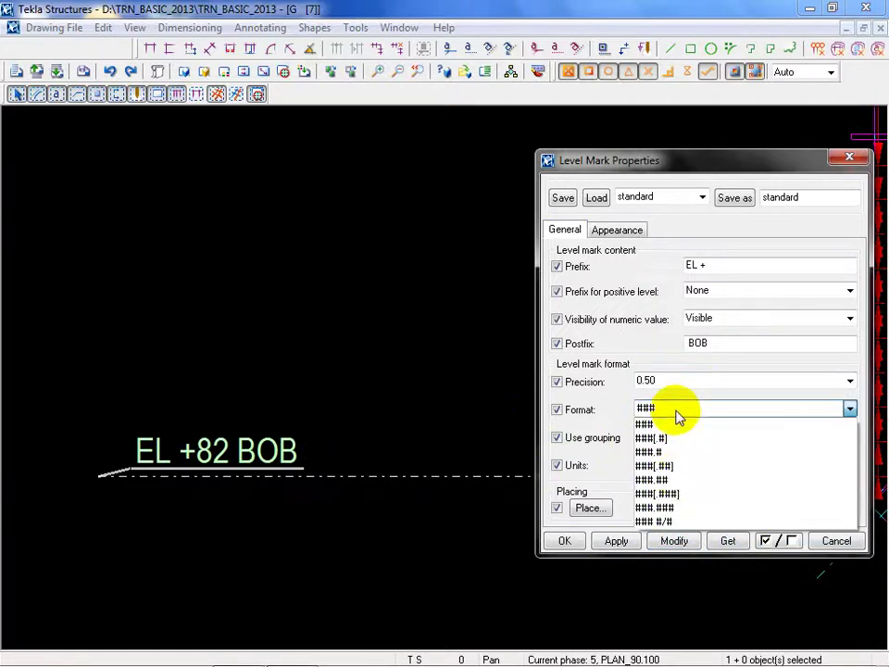
{"action": "left_click", "coordinate": [689, 493]}
{"action": "left_click", "coordinate": [679, 545]}
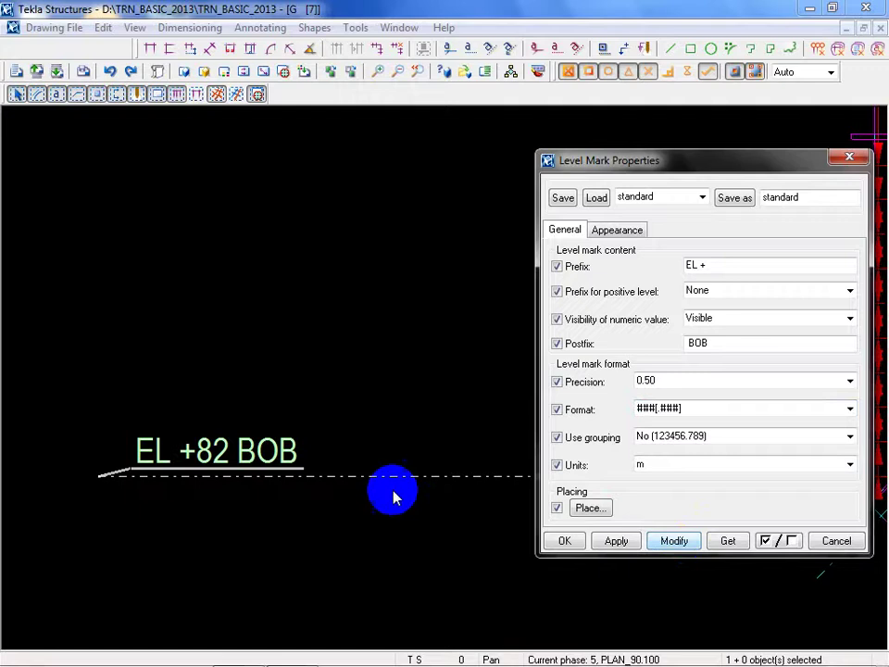
{"action": "left_click", "coordinate": [274, 453]}
{"action": "left_click", "coordinate": [677, 545]}
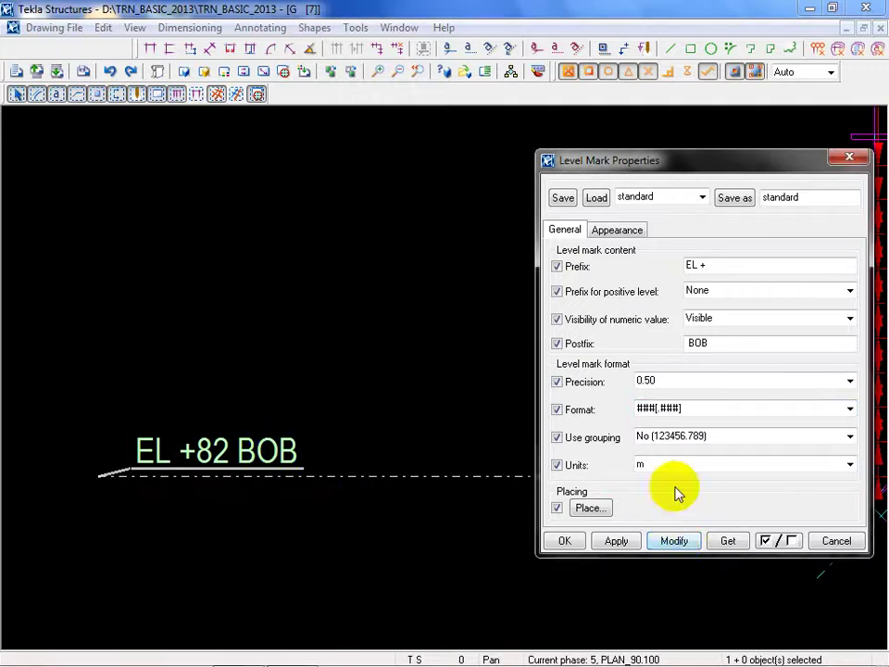
{"action": "left_click", "coordinate": [695, 389]}
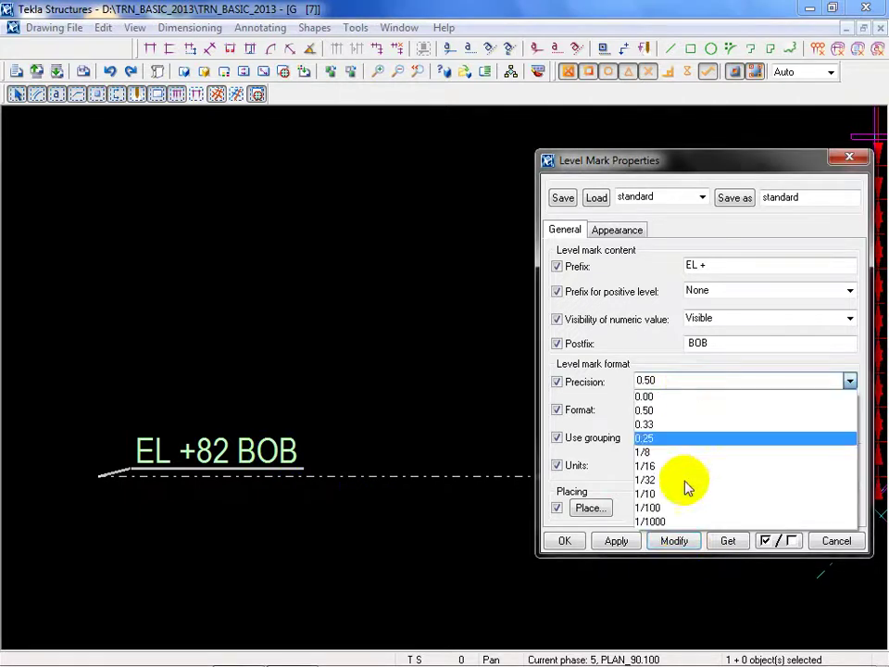
{"action": "left_click", "coordinate": [677, 522]}
{"action": "left_click", "coordinate": [679, 540]}
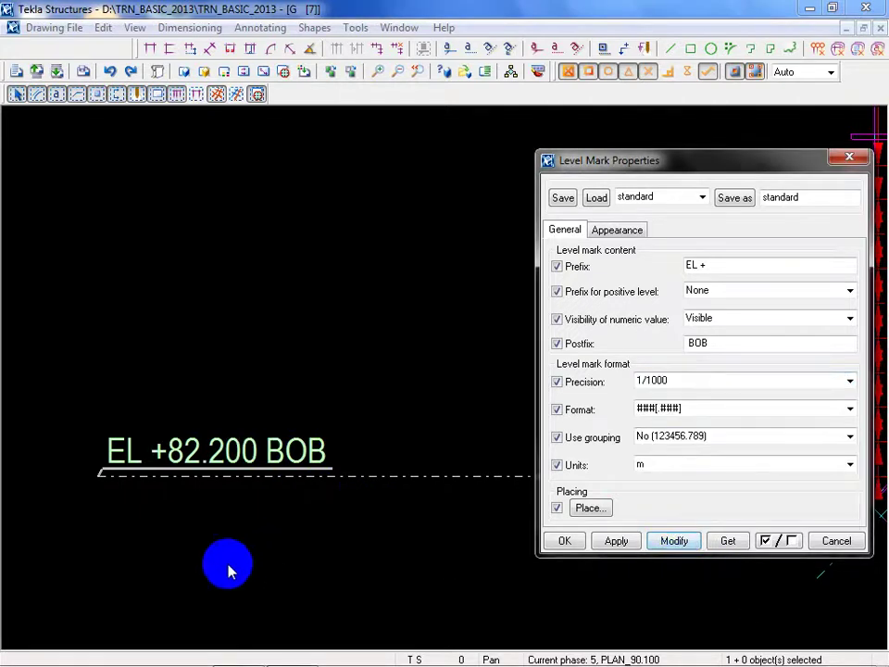
Nudge the level mark's text to line up with the grid line's end, deselect it and close its properties.
{"action": "left_click", "coordinate": [231, 445]}
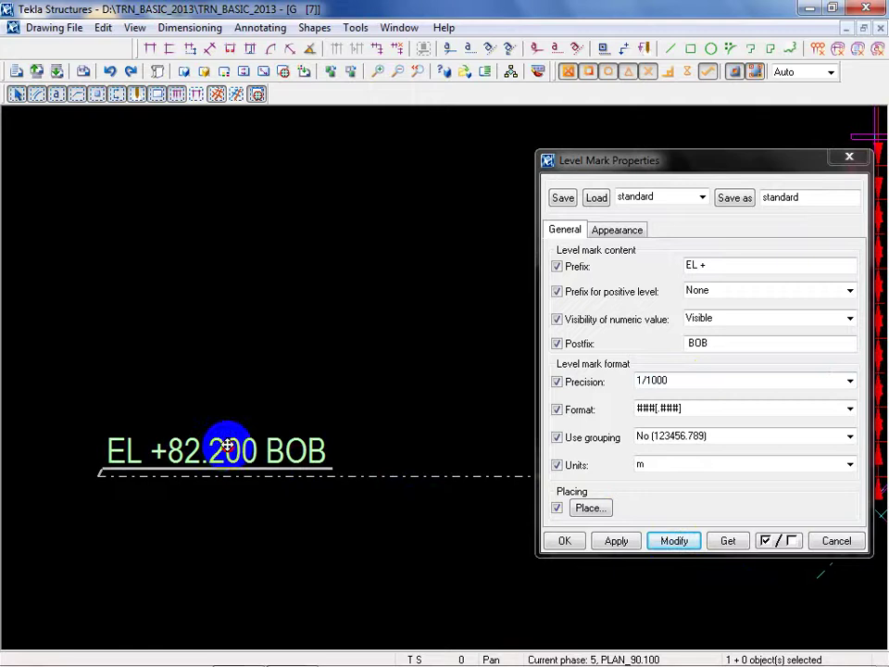
{"action": "left_click_drag", "start_coordinate": [239, 451], "coordinate": [228, 456]}
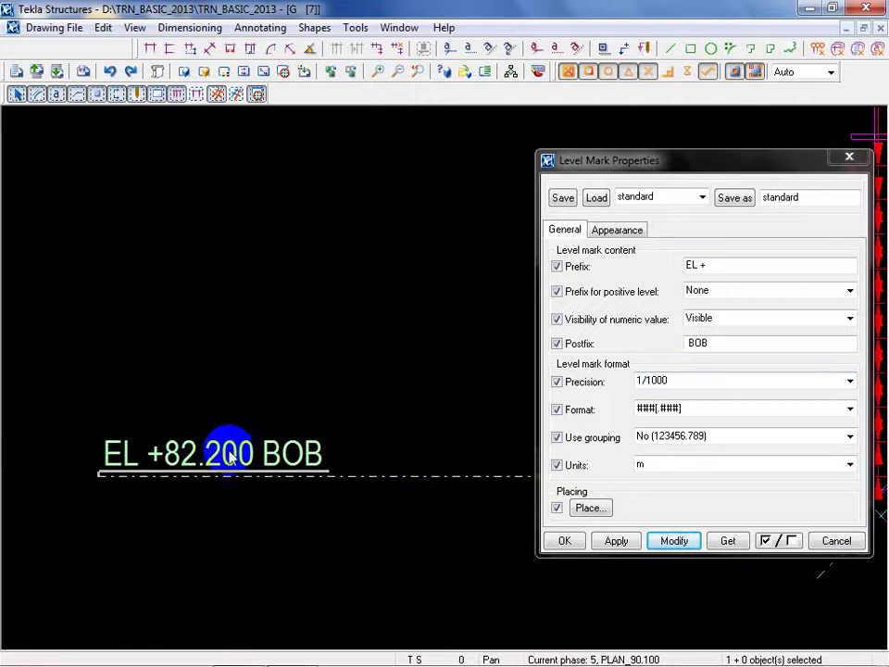
{"action": "left_click", "coordinate": [307, 573]}
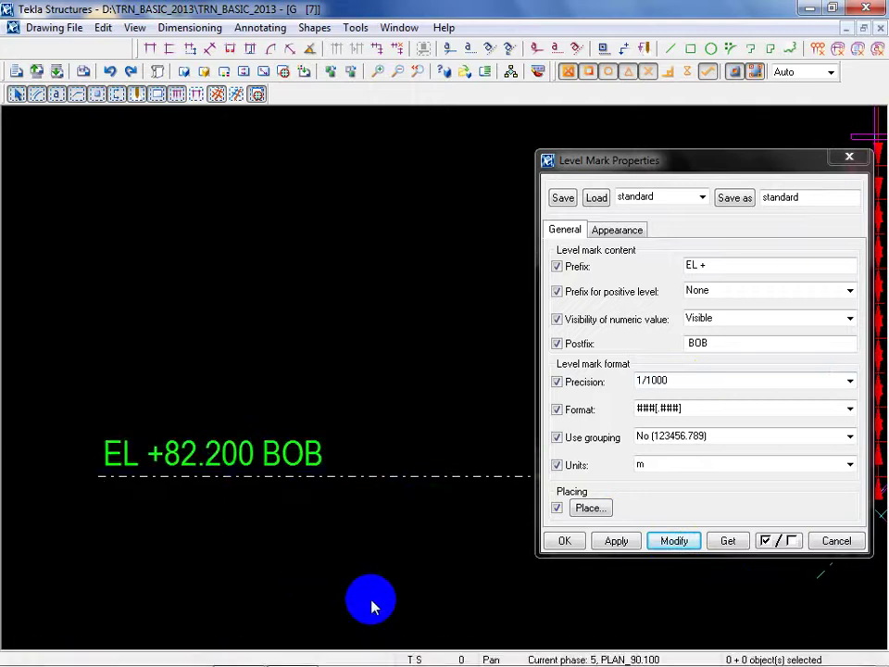
{"action": "left_click", "coordinate": [838, 542]}
{"action": "scroll", "coordinate": [254, 572], "scroll_direction": "down", "scroll_amount": 3}
{"action": "middle_click_drag", "start_coordinate": [253, 572], "coordinate": [216, 589]}
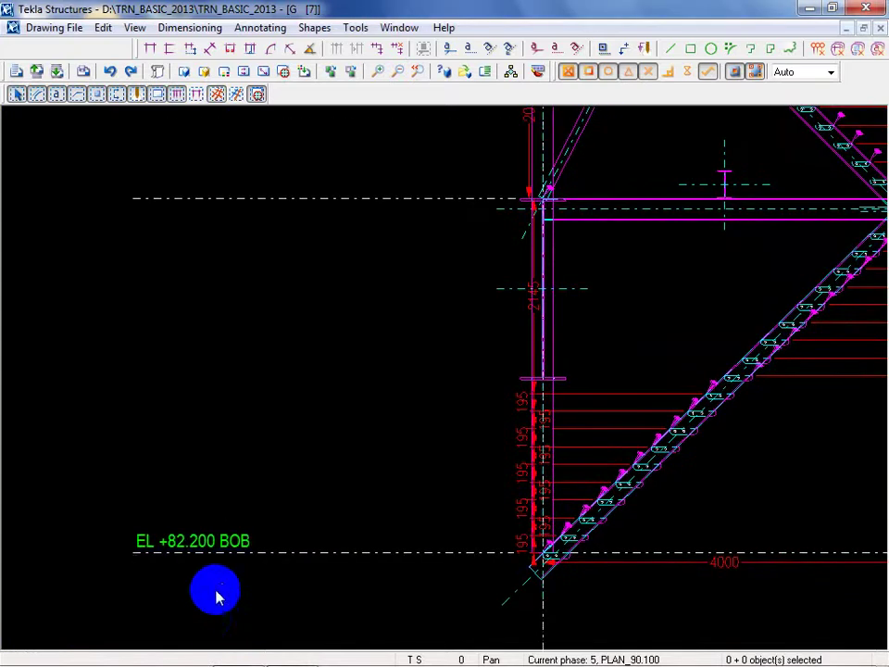
Set the postfix to TOS for new level marks, leaving the existing BOB mark unmodified.
{"action": "double_click", "coordinate": [229, 547]}
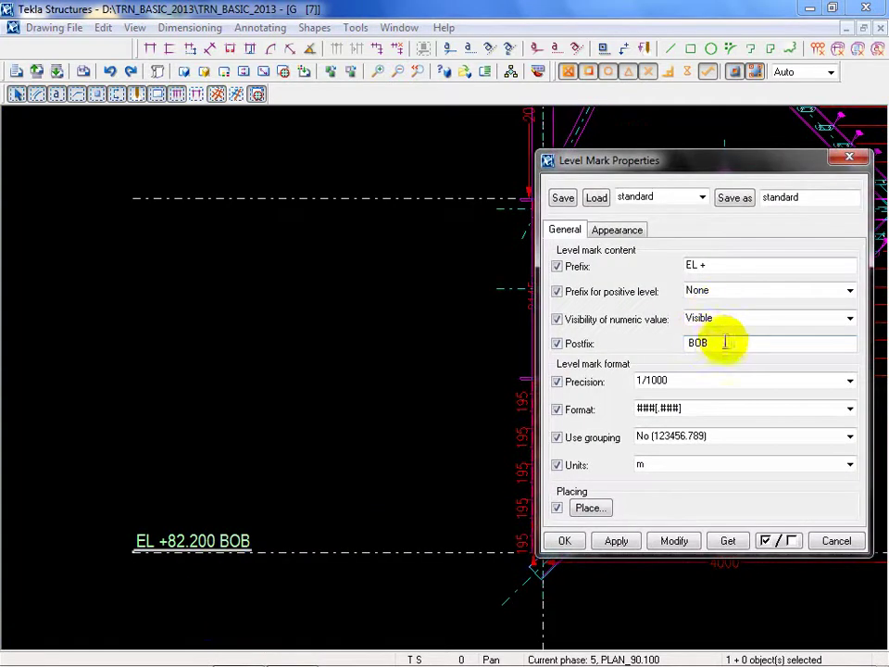
{"action": "left_click_drag", "start_coordinate": [724, 342], "coordinate": [611, 368]}
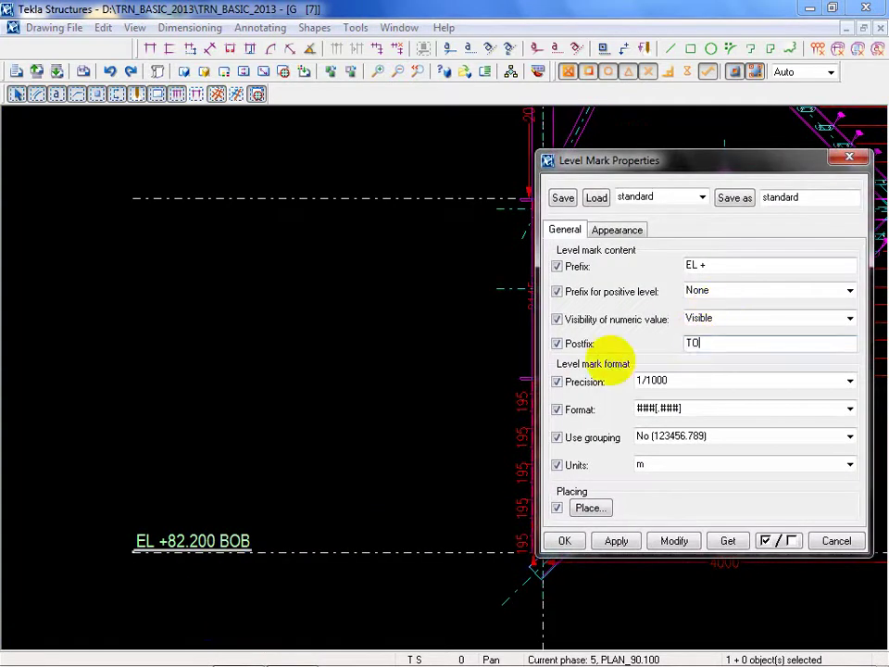
{"action": "type", "text": "TOS"}
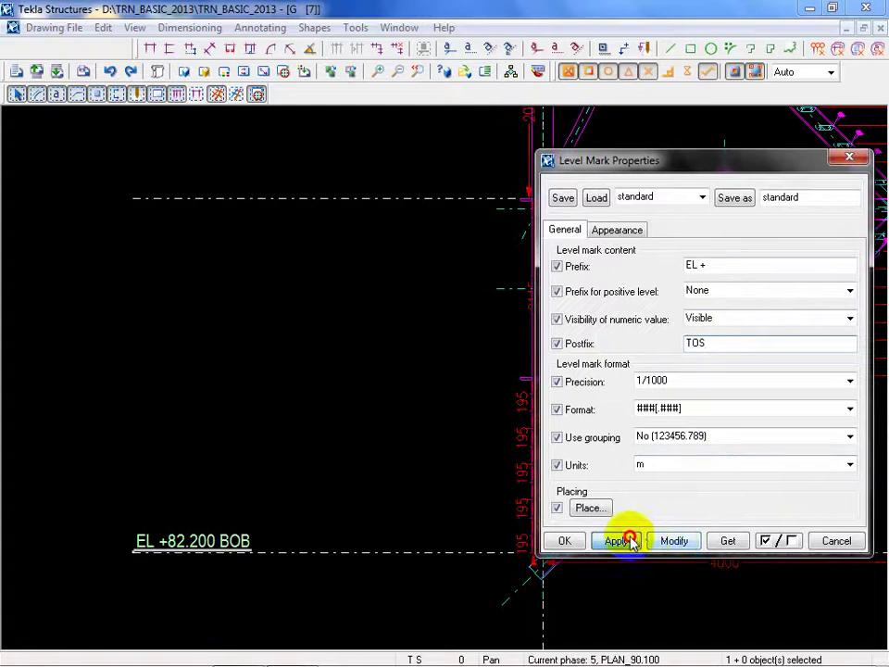
{"action": "left_click", "coordinate": [599, 542]}
{"action": "left_click", "coordinate": [466, 184]}
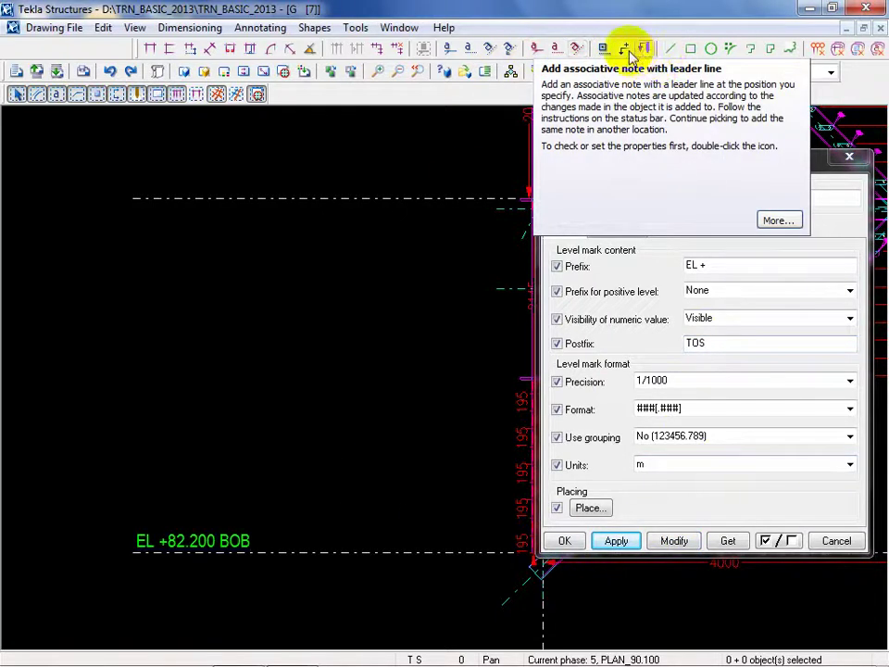
Place TOS level marks at the outer ends of the two upper grid lines and end the command.
{"action": "left_click", "coordinate": [626, 48]}
{"action": "middle_click_drag", "start_coordinate": [220, 317], "coordinate": [149, 328]}
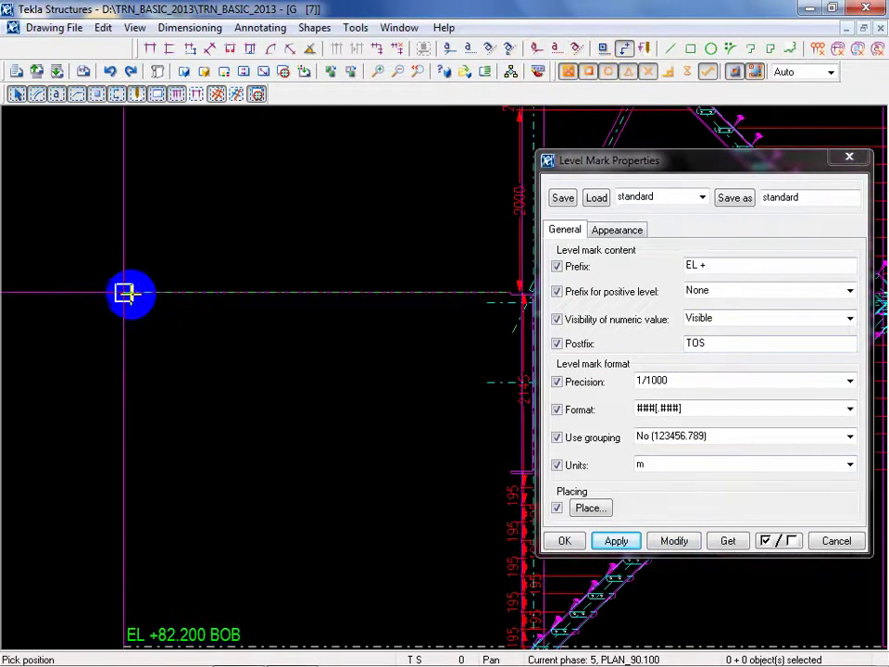
{"action": "left_click", "coordinate": [135, 292]}
{"action": "scroll", "coordinate": [197, 391], "scroll_direction": "down", "scroll_amount": 3}
{"action": "middle_click_drag", "start_coordinate": [197, 392], "coordinate": [197, 494]}
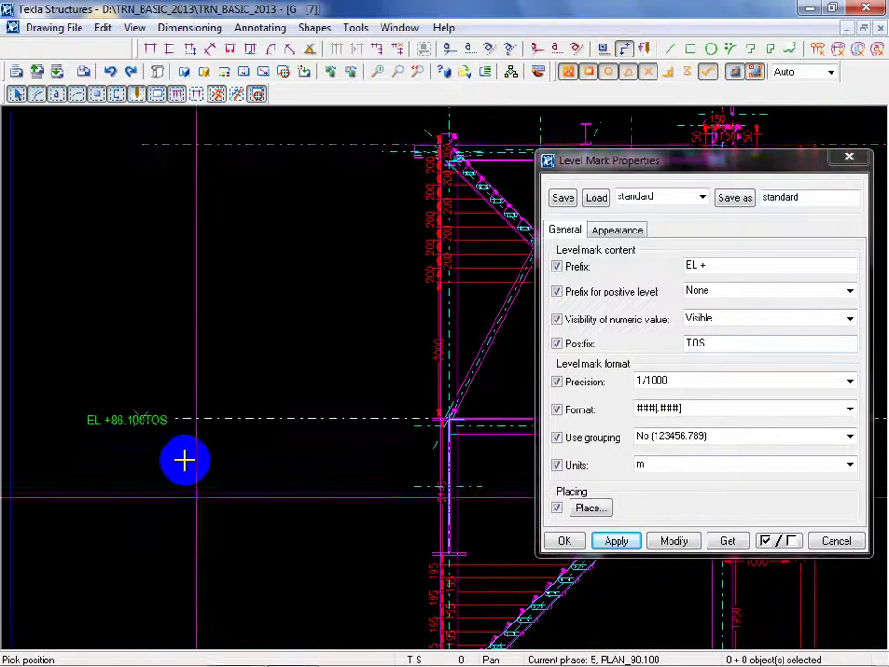
{"action": "left_click", "coordinate": [146, 141]}
{"action": "right_click", "coordinate": [211, 316]}
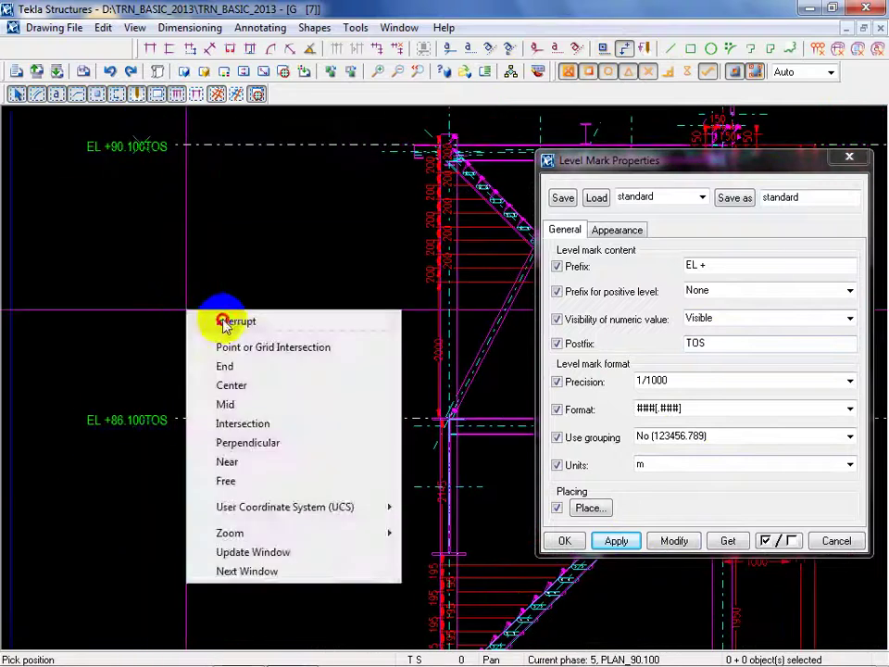
{"action": "left_click", "coordinate": [224, 322]}
Try to move both TOS level marks together above their grid lines, and undo the change.
{"action": "middle_click_drag", "start_coordinate": [105, 427], "coordinate": [104, 477]}
{"action": "left_click", "coordinate": [104, 477]}
{"action": "left_click", "coordinate": [125, 197], "text": "ctrl"}
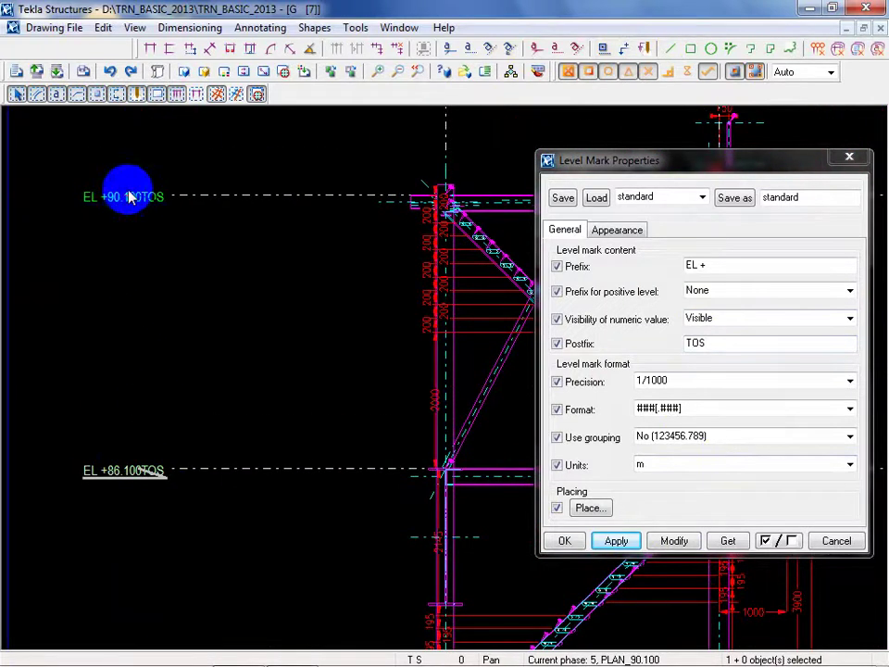
{"action": "scroll", "coordinate": [130, 474], "scroll_direction": "up", "scroll_amount": 2}
{"action": "left_click_drag", "start_coordinate": [137, 438], "coordinate": [221, 408]}
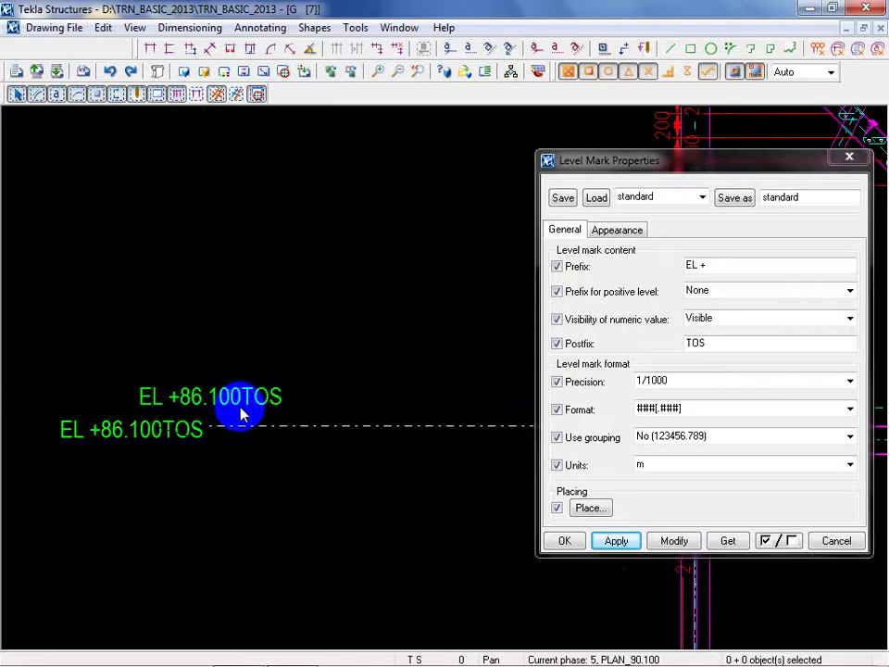
{"action": "left_click", "coordinate": [229, 408]}
{"action": "scroll", "coordinate": [238, 428], "scroll_direction": "down", "scroll_amount": 2}
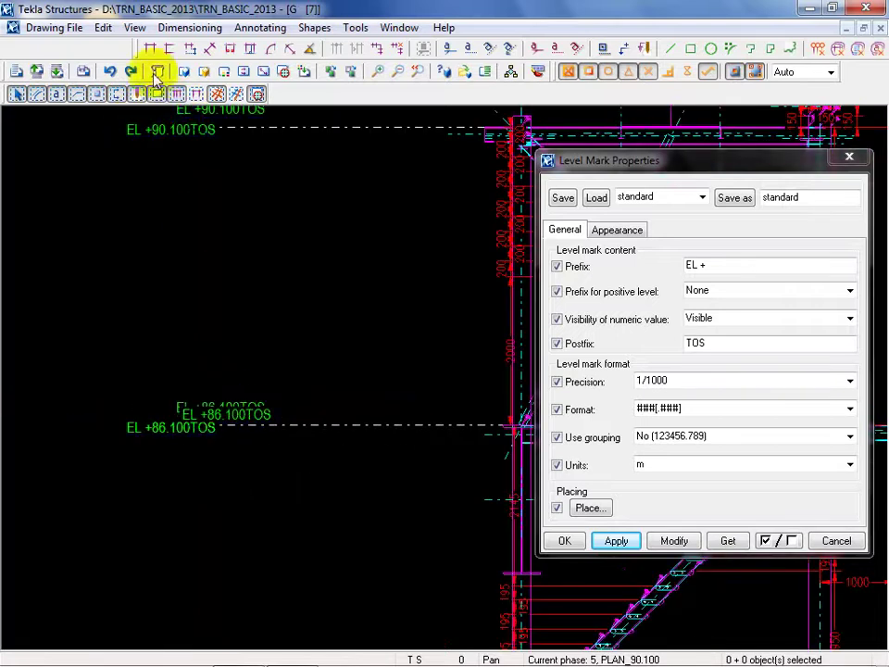
{"action": "left_click", "coordinate": [109, 74]}
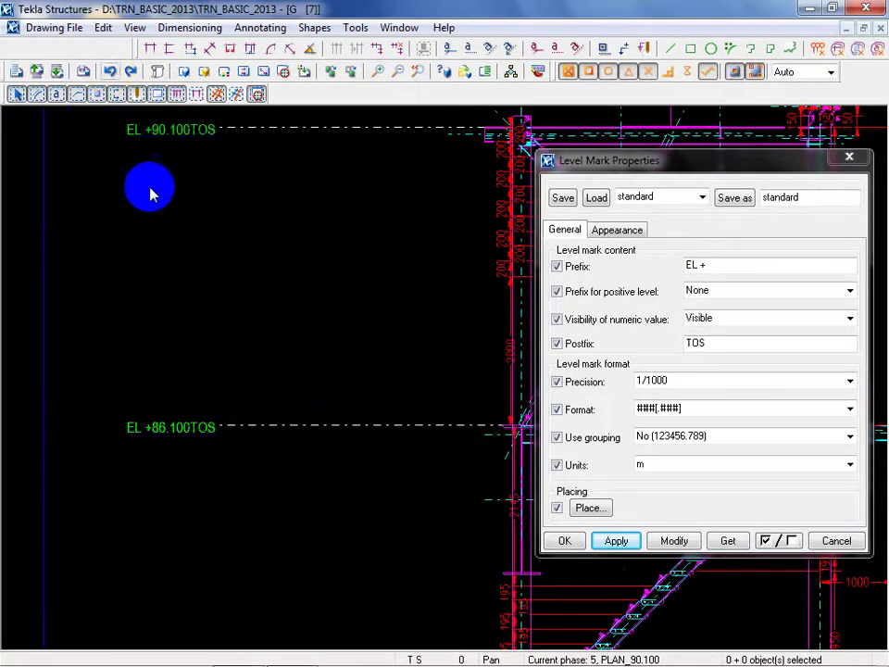
Reselect both TOS level marks, try once more to shift them up and inward, and undo it.
{"action": "scroll", "coordinate": [217, 486], "scroll_direction": "down", "scroll_amount": 2}
{"action": "scroll", "coordinate": [165, 496], "scroll_direction": "up", "scroll_amount": 2}
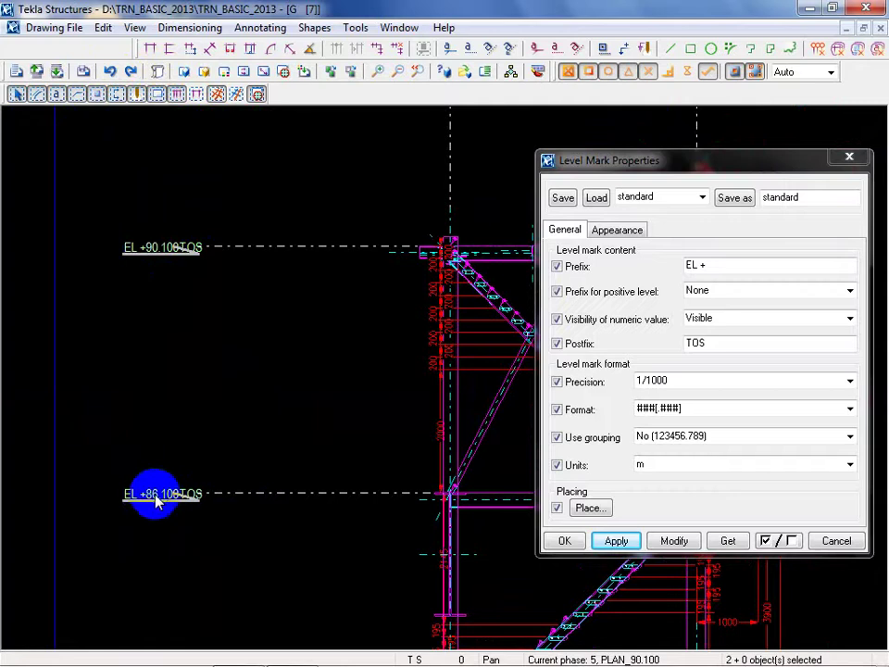
{"action": "left_click_drag", "start_coordinate": [157, 506], "coordinate": [225, 483]}
{"action": "left_click", "coordinate": [134, 94]}
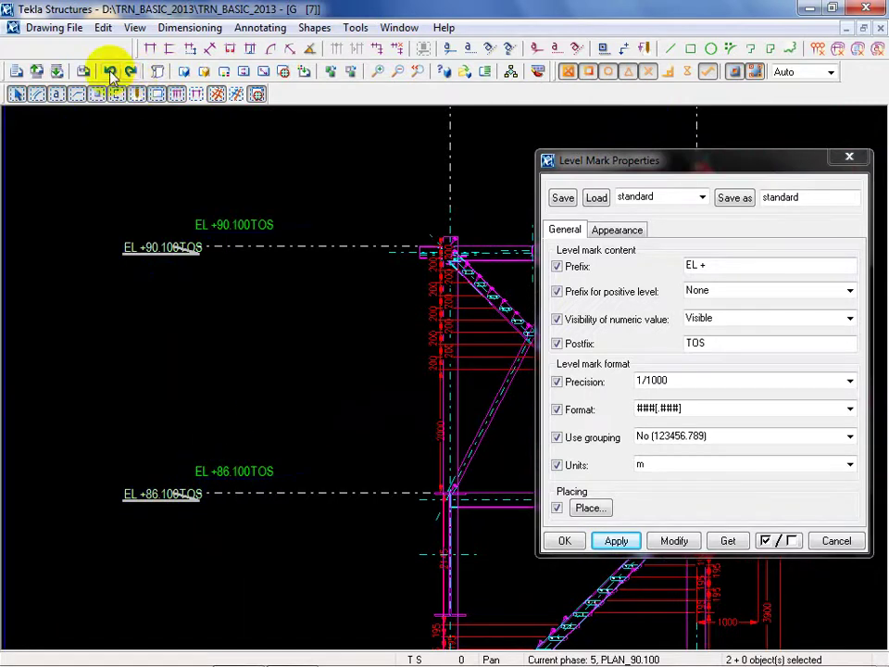
{"action": "left_click", "coordinate": [109, 72]}
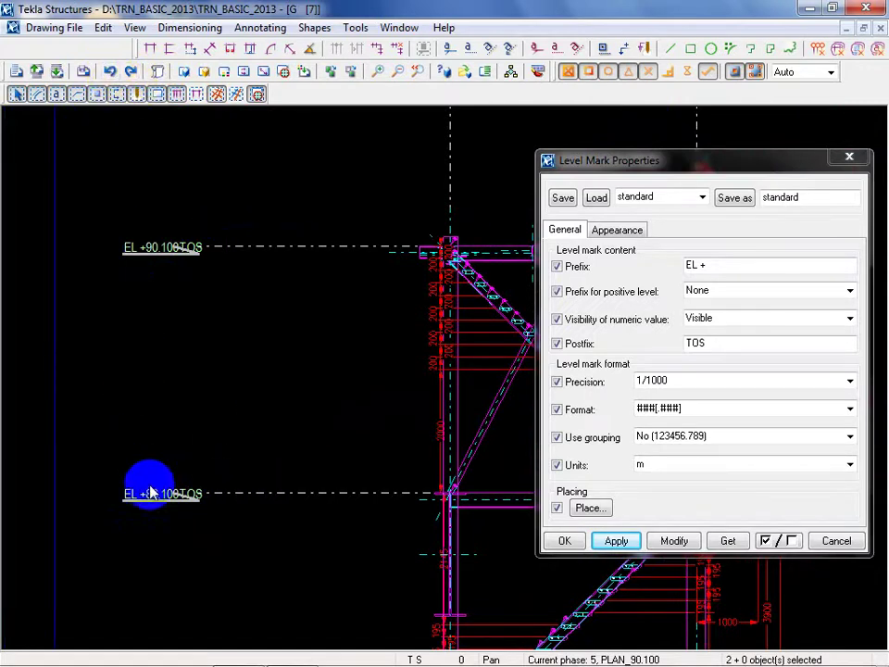
Move both selected TOS level marks together so their text sits just above the two upper grid lines.
{"action": "scroll", "coordinate": [204, 478], "scroll_direction": "up", "scroll_amount": 3}
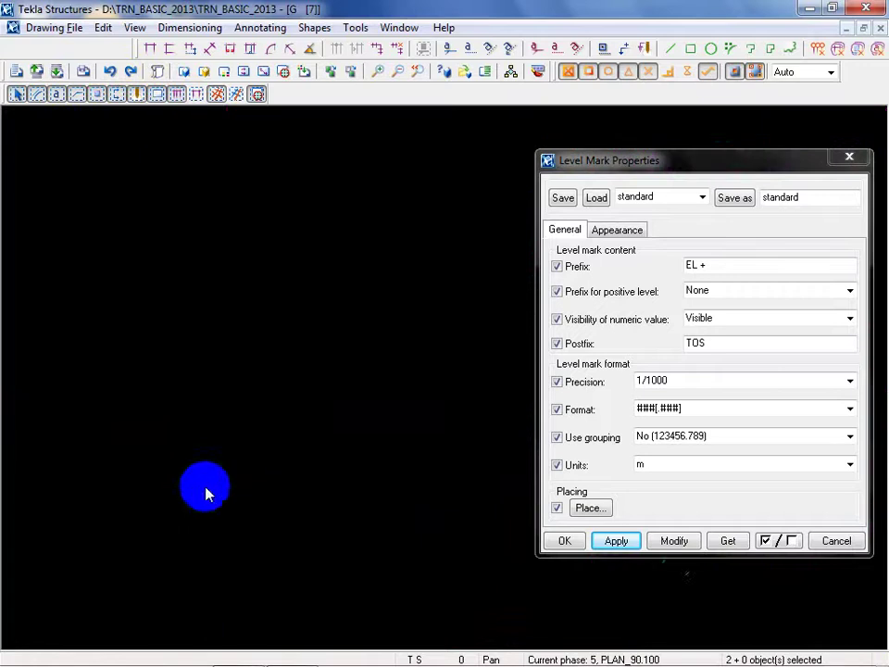
{"action": "left_click_drag", "start_coordinate": [224, 483], "coordinate": [254, 488]}
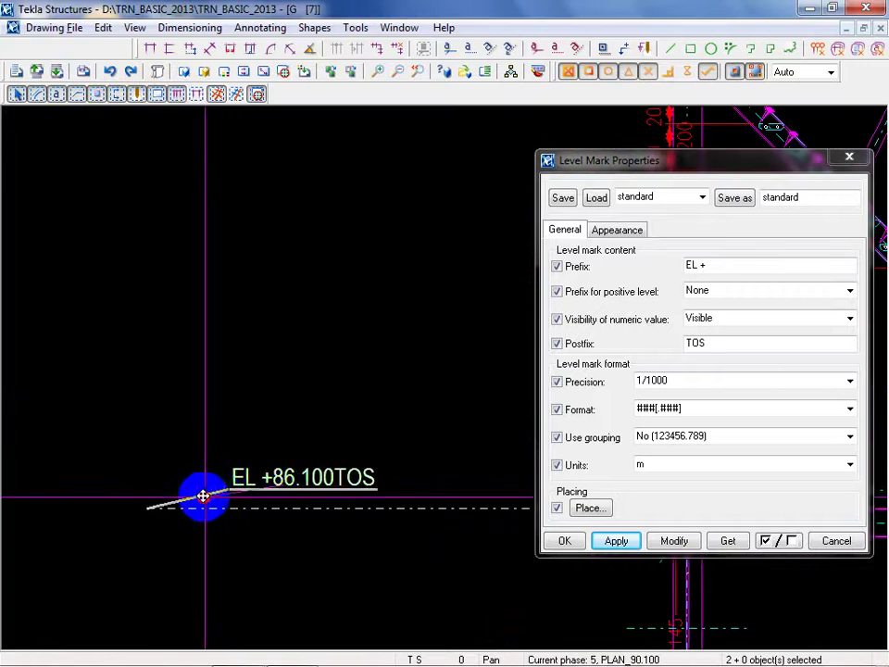
{"action": "scroll", "coordinate": [178, 502], "scroll_direction": "down", "scroll_amount": 3}
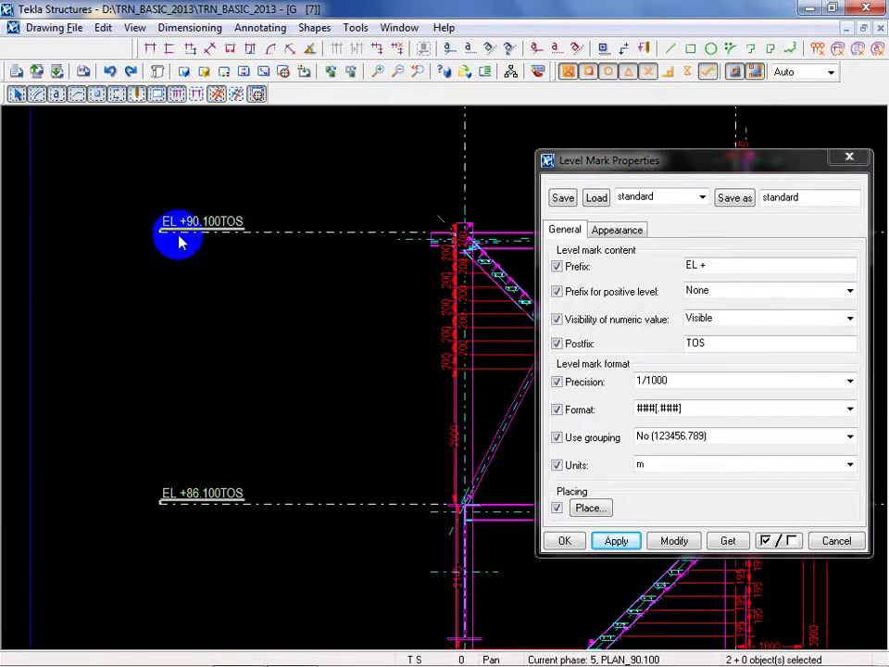
Try to shift the upper TOS level mark further inward along its grid line, and undo the move.
{"action": "left_click_drag", "start_coordinate": [197, 223], "coordinate": [232, 225]}
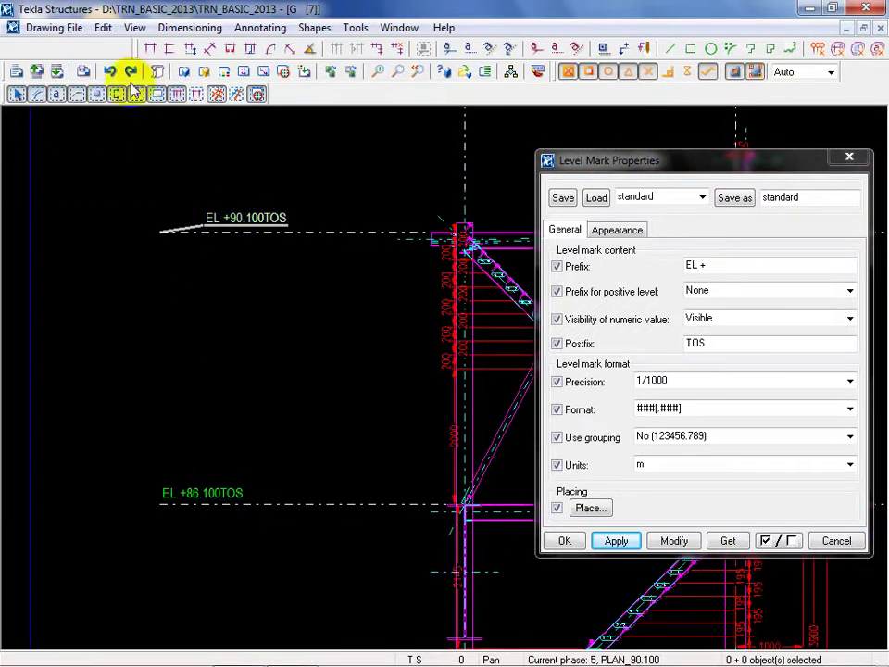
{"action": "left_click", "coordinate": [110, 76]}
{"action": "left_click", "coordinate": [204, 236]}
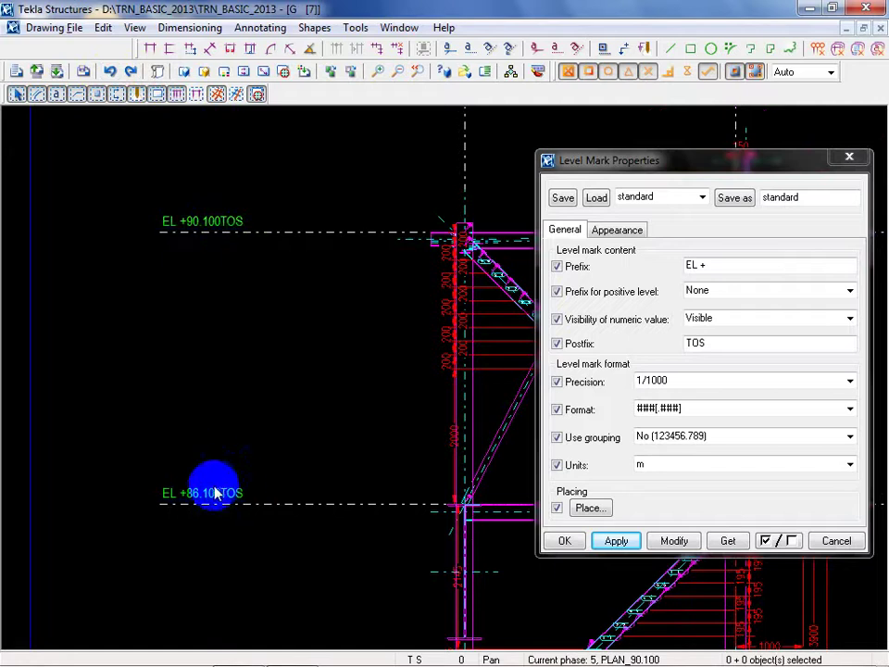
Select both TOS level marks and nudge them slightly toward the outer ends of their grid lines.
{"action": "left_click", "coordinate": [204, 226]}
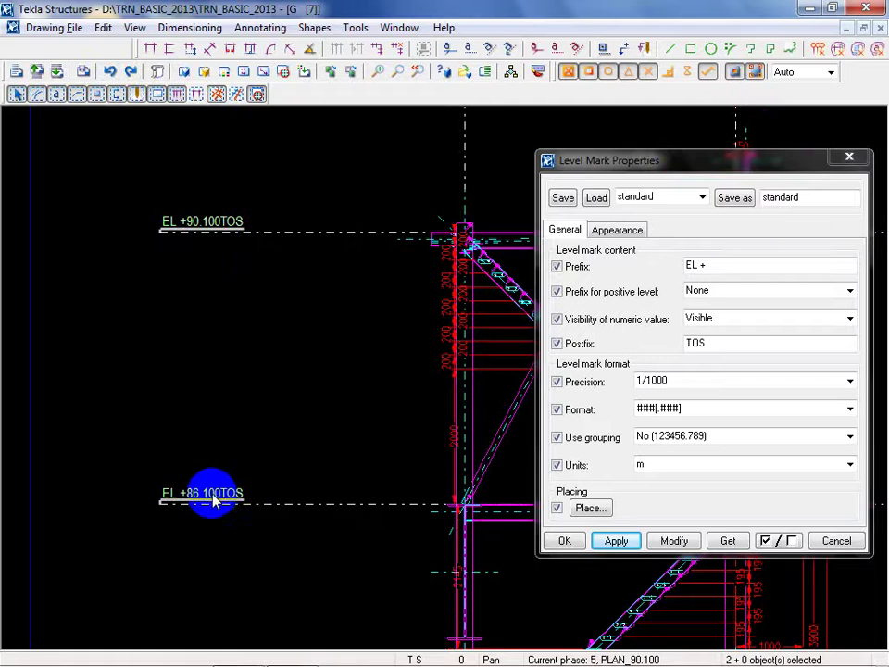
{"action": "mouse_move", "coordinate": [213, 500]}
{"action": "left_mouse_down"}
{"action": "mouse_move", "coordinate": [291, 476]}
{"action": "mouse_move", "coordinate": [342, 476]}
{"action": "mouse_move", "coordinate": [209, 506]}
{"action": "mouse_move", "coordinate": [205, 486]}
{"action": "mouse_move", "coordinate": [193, 504]}
{"action": "mouse_move", "coordinate": [207, 500]}
{"action": "left_mouse_up"}
{"action": "scroll", "coordinate": [189, 496], "scroll_direction": "up", "scroll_amount": 2}
{"action": "scroll", "coordinate": [232, 509], "scroll_direction": "down", "scroll_amount": 4}
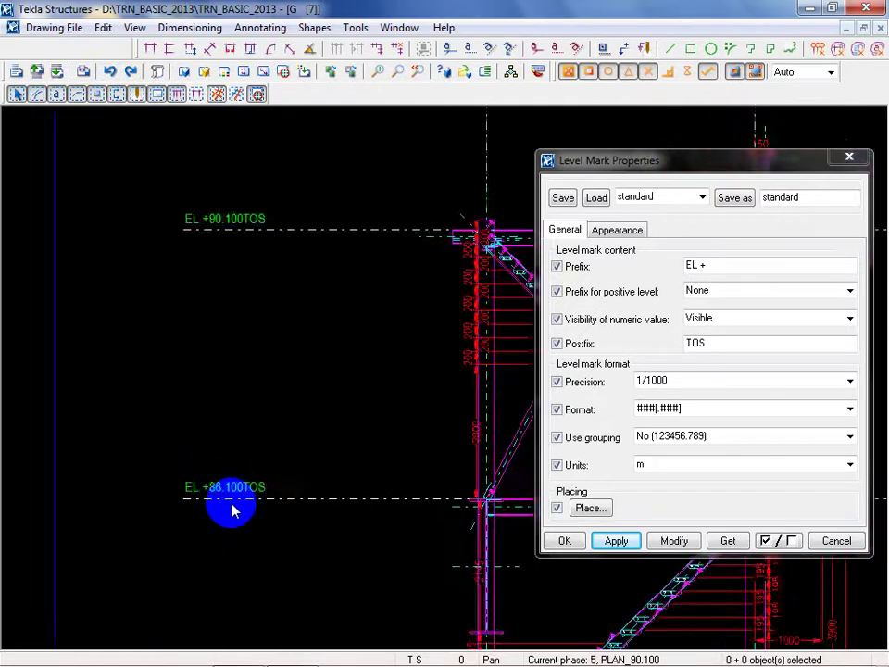
Place a TOS level mark at the top of the round section beside grid line 2 and end the command.
{"action": "middle_click_drag", "start_coordinate": [278, 597], "coordinate": [257, 510]}
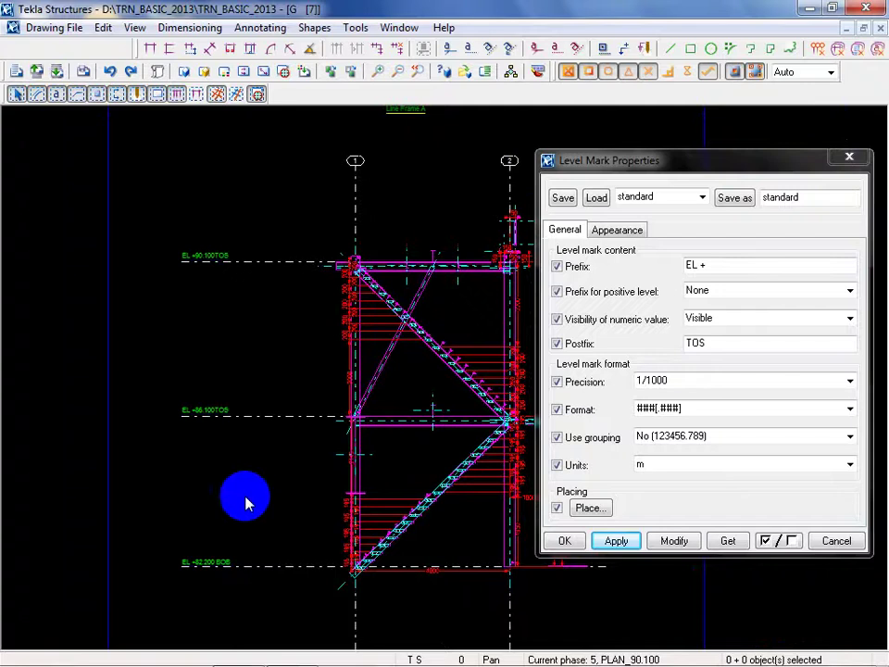
{"action": "scroll", "coordinate": [214, 551], "scroll_direction": "up", "scroll_amount": 1}
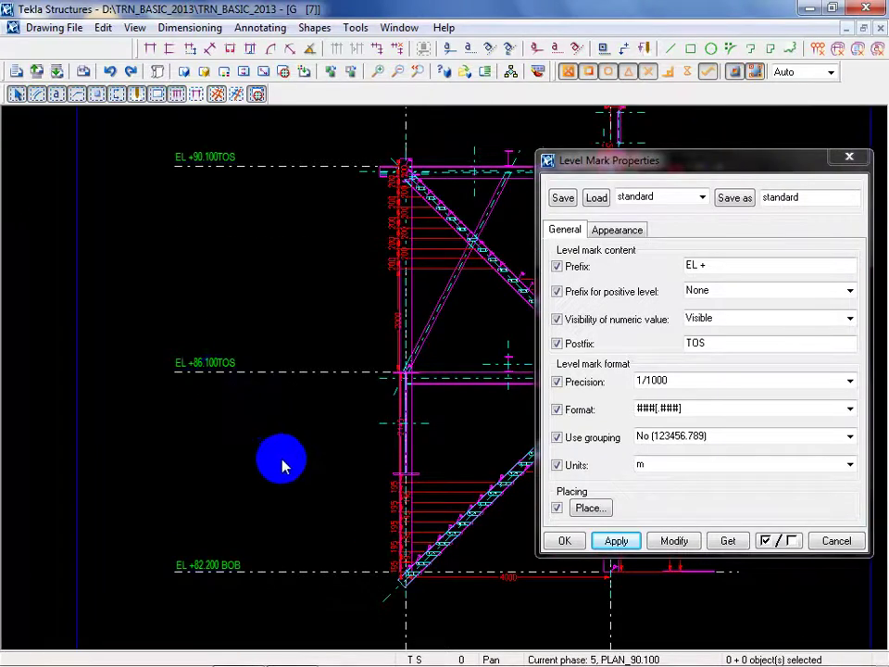
{"action": "mouse_move", "coordinate": [284, 462]}
{"action": "middle_mouse_down"}
{"action": "mouse_move", "coordinate": [99, 532]}
{"action": "mouse_move", "coordinate": [42, 642]}
{"action": "middle_mouse_up"}
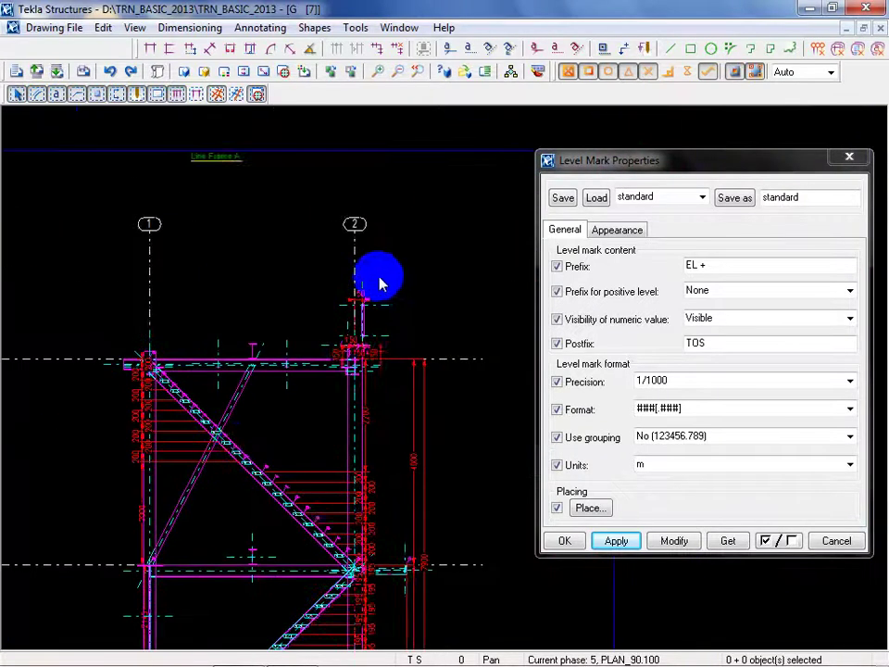
{"action": "scroll", "coordinate": [361, 334], "scroll_direction": "up", "scroll_amount": 4}
{"action": "scroll", "coordinate": [358, 352], "scroll_direction": "up", "scroll_amount": 2}
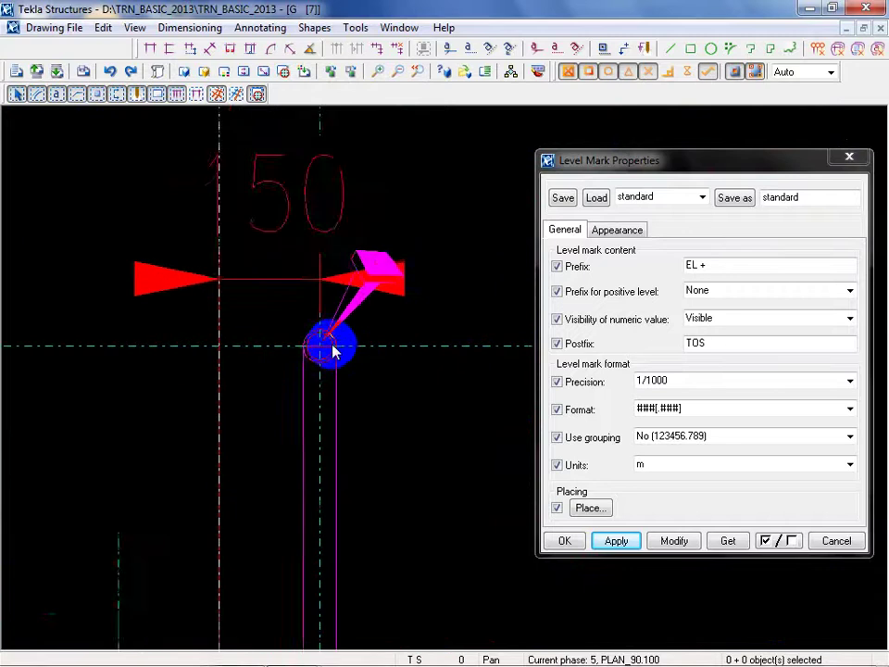
{"action": "scroll", "coordinate": [333, 350], "scroll_direction": "up", "scroll_amount": 2}
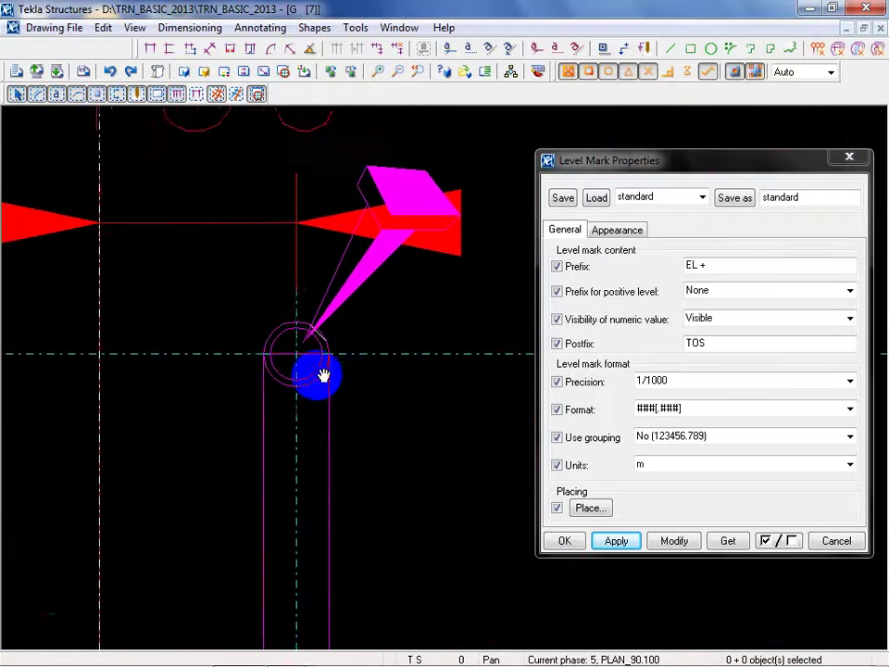
{"action": "left_click", "coordinate": [624, 50]}
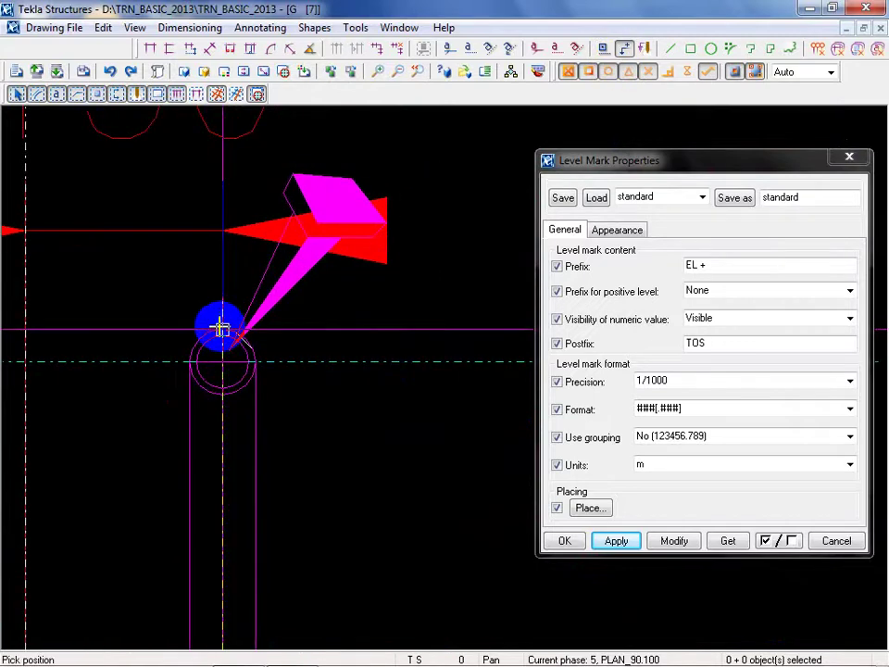
{"action": "left_click", "coordinate": [220, 327]}
{"action": "scroll", "coordinate": [208, 331], "scroll_direction": "down", "scroll_amount": 4}
{"action": "right_click", "coordinate": [349, 192]}
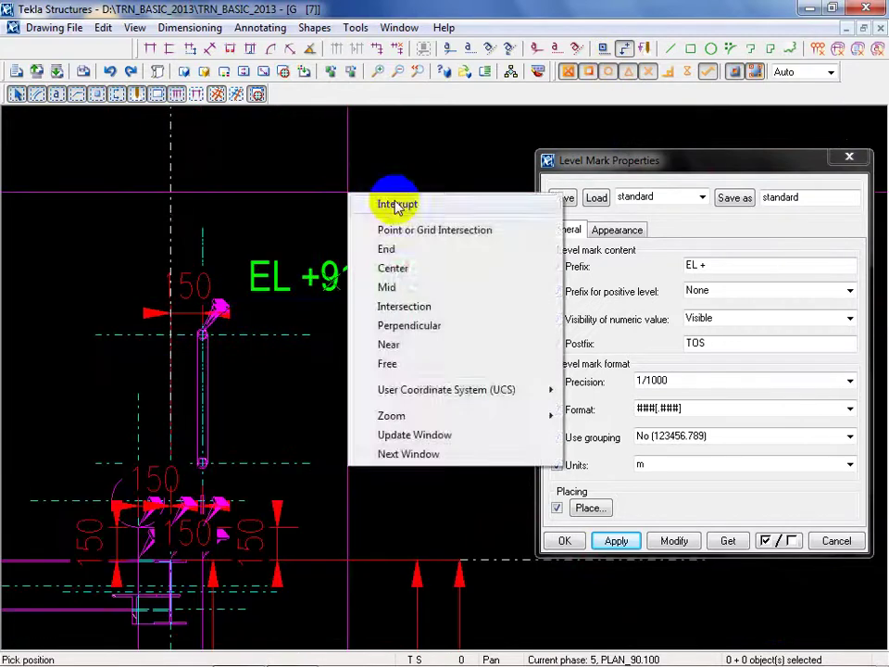
{"action": "left_click", "coordinate": [397, 204]}
Change the frame color of the new level mark beside grid line 2 to black and close the level mark properties.
{"action": "left_click", "coordinate": [309, 297]}
{"action": "middle_click_drag", "start_coordinate": [348, 298], "coordinate": [367, 198]}
{"action": "scroll", "coordinate": [367, 198], "scroll_direction": "down", "scroll_amount": 1}
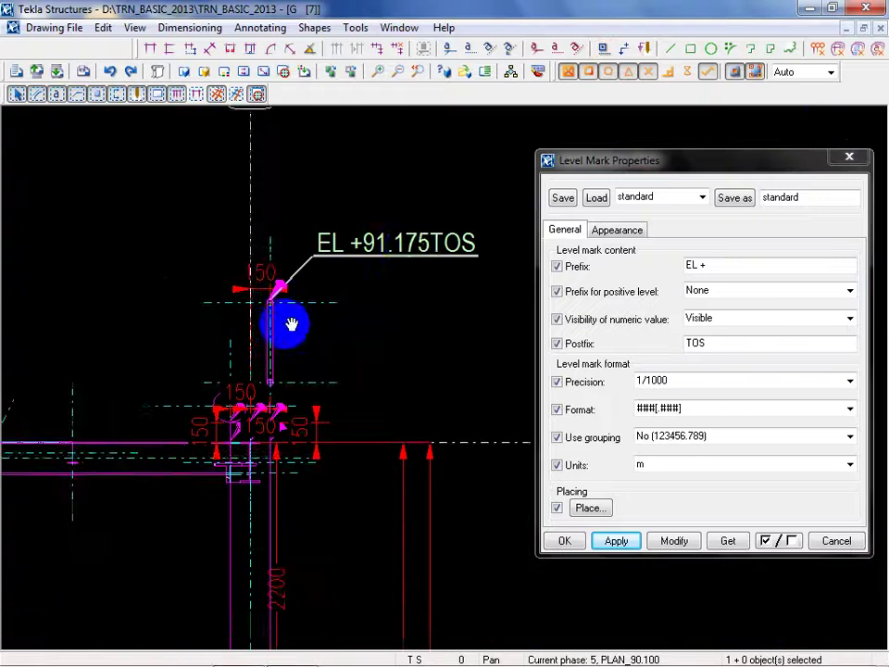
{"action": "middle_click_drag", "start_coordinate": [291, 324], "coordinate": [292, 291]}
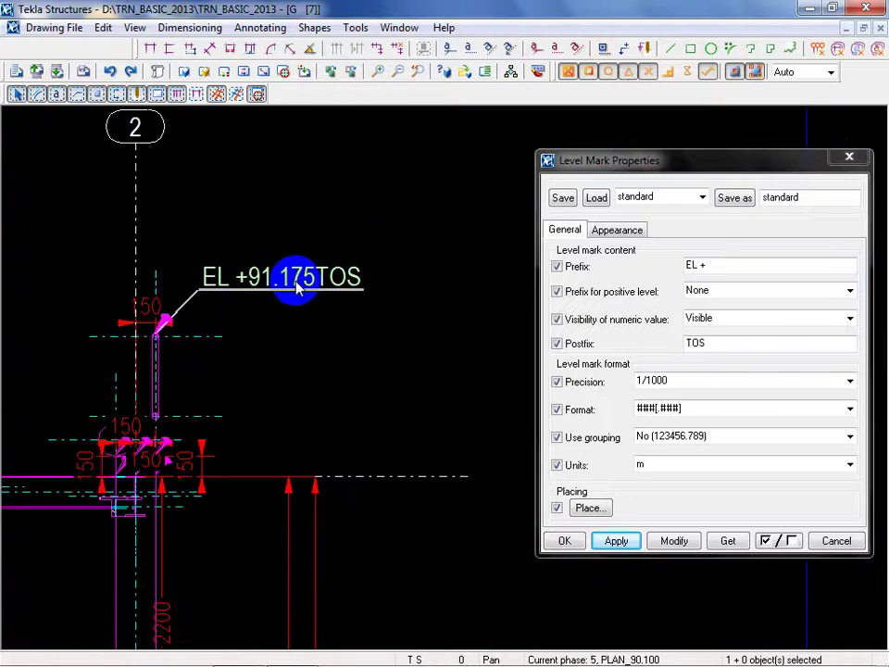
{"action": "left_click", "coordinate": [619, 232]}
{"action": "left_click", "coordinate": [681, 501]}
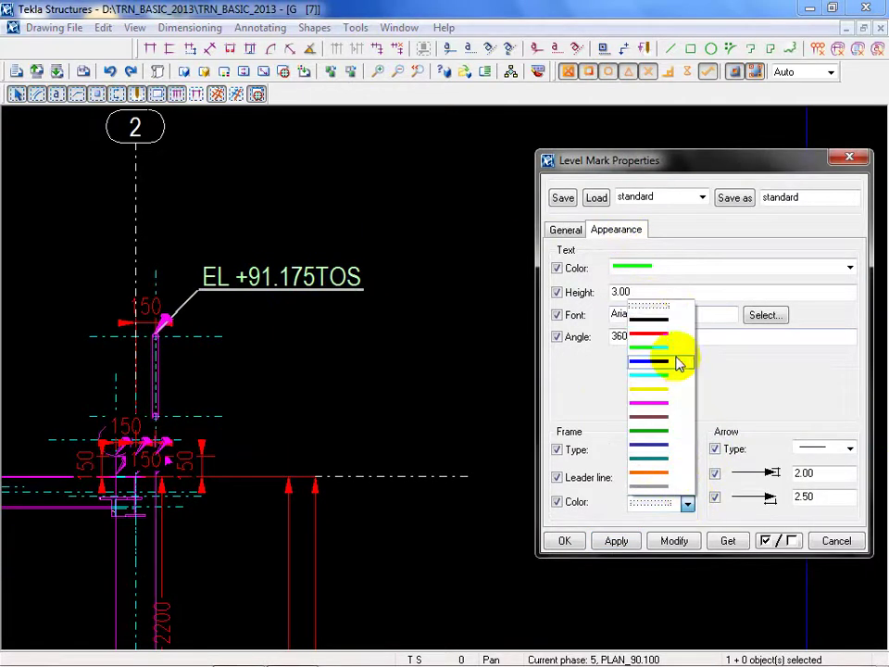
{"action": "left_click", "coordinate": [651, 320]}
{"action": "left_click", "coordinate": [673, 539]}
{"action": "left_click", "coordinate": [319, 366]}
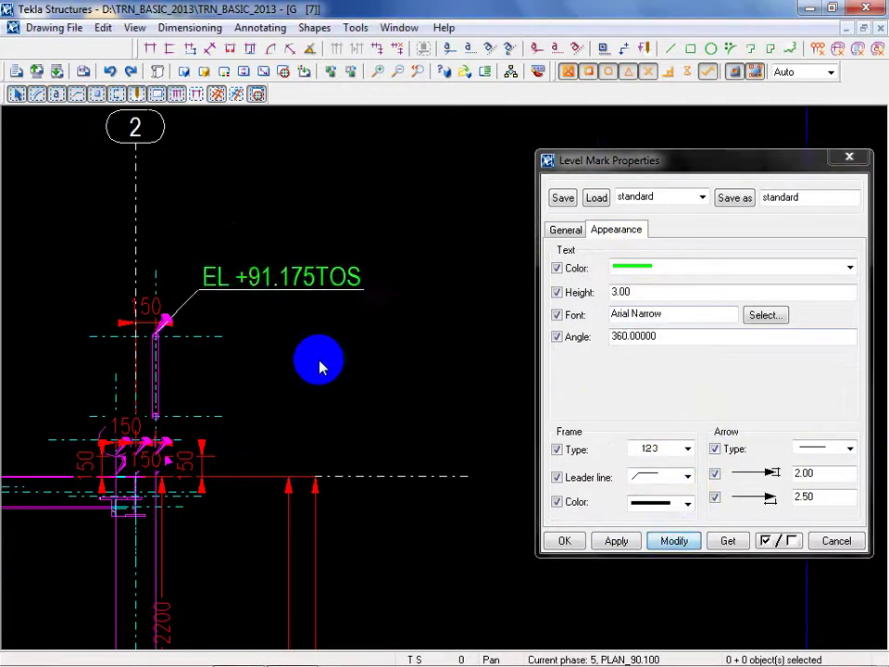
{"action": "scroll", "coordinate": [331, 336], "scroll_direction": "down", "scroll_amount": 5}
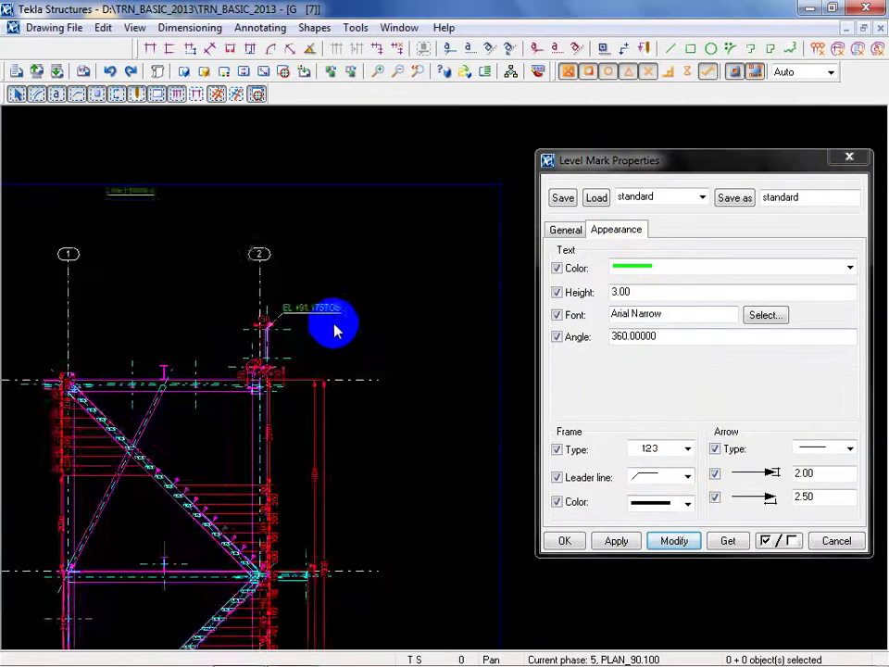
{"action": "left_click", "coordinate": [835, 541]}
Try a vertical dimension chain through the three level grid lines using nearest-point snapping, and undo it.
{"action": "middle_click_drag", "start_coordinate": [599, 380], "coordinate": [737, 319]}
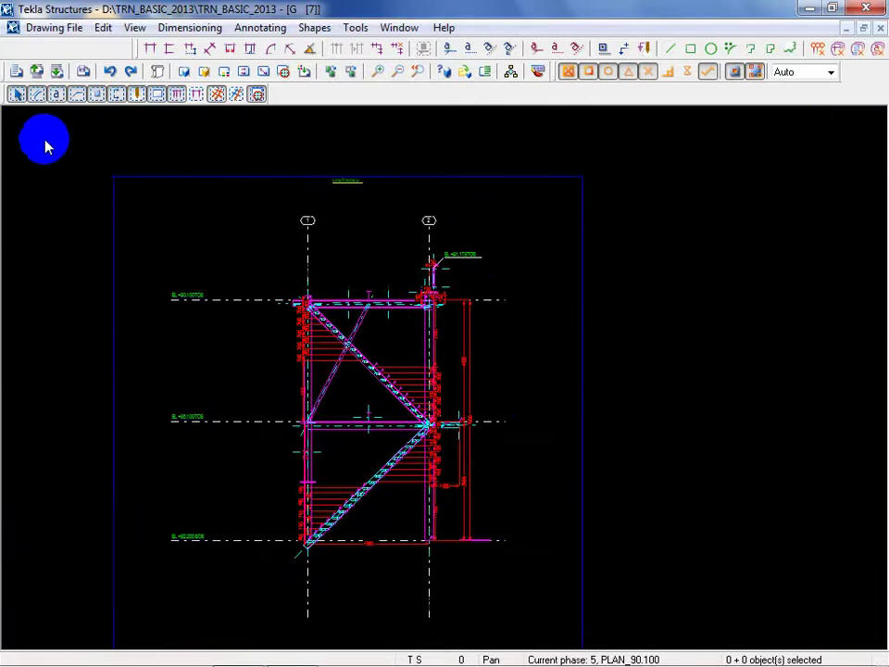
{"action": "left_click", "coordinate": [171, 48]}
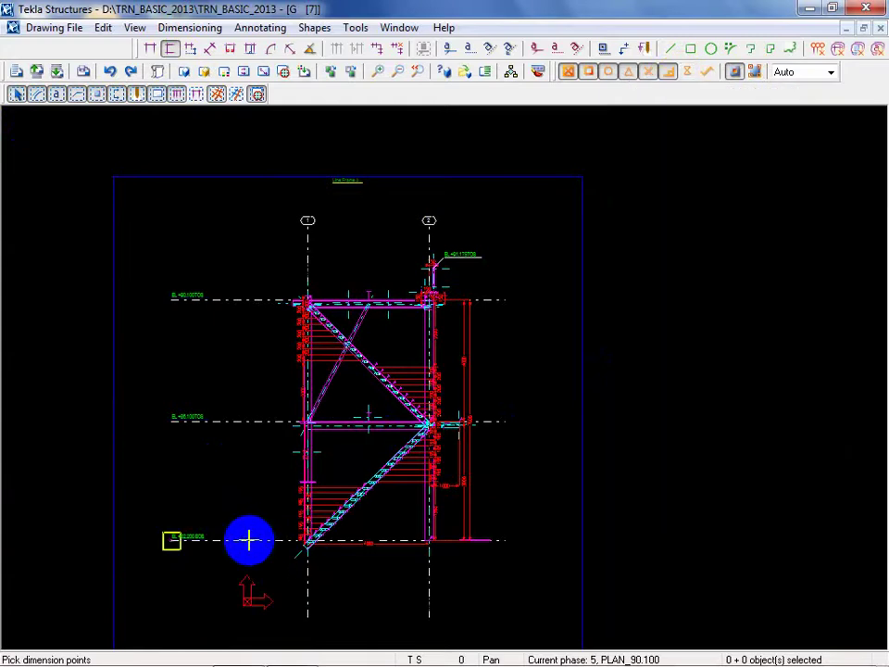
{"action": "left_click", "coordinate": [691, 73]}
{"action": "left_click", "coordinate": [245, 539]}
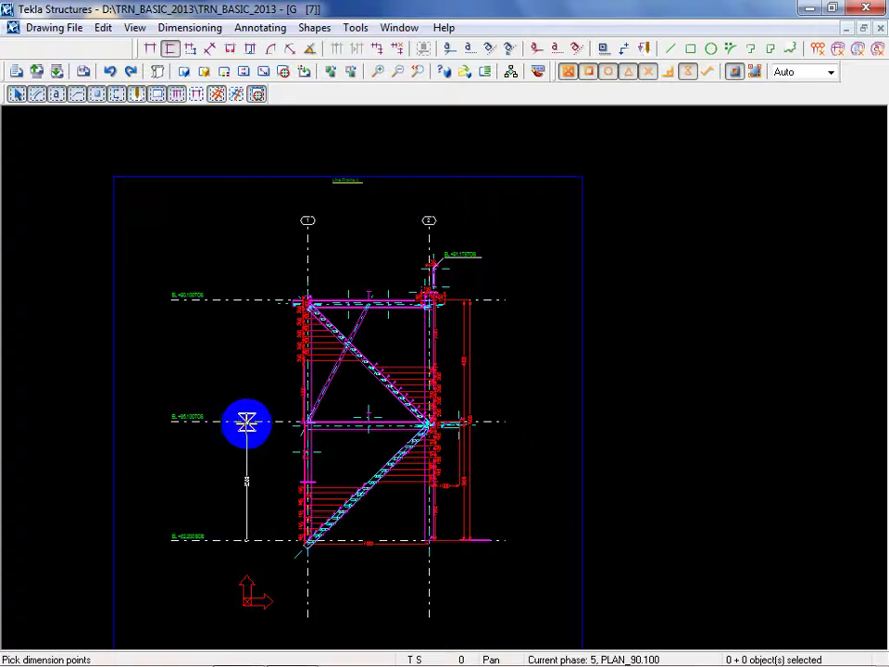
{"action": "left_click", "coordinate": [247, 423]}
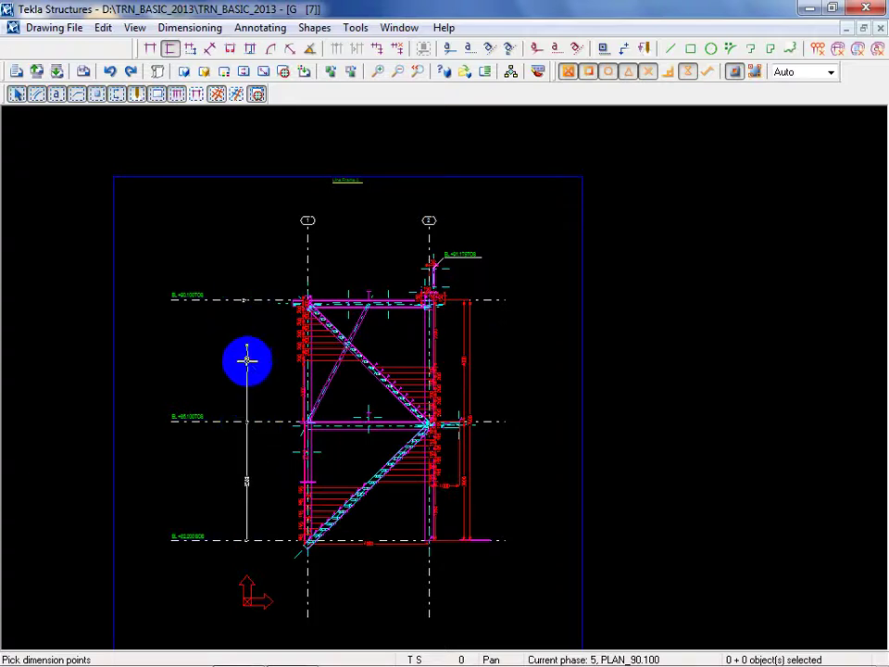
{"action": "right_click", "coordinate": [170, 365]}
{"action": "left_click", "coordinate": [198, 377]}
{"action": "scroll", "coordinate": [228, 471], "scroll_direction": "up", "scroll_amount": 5}
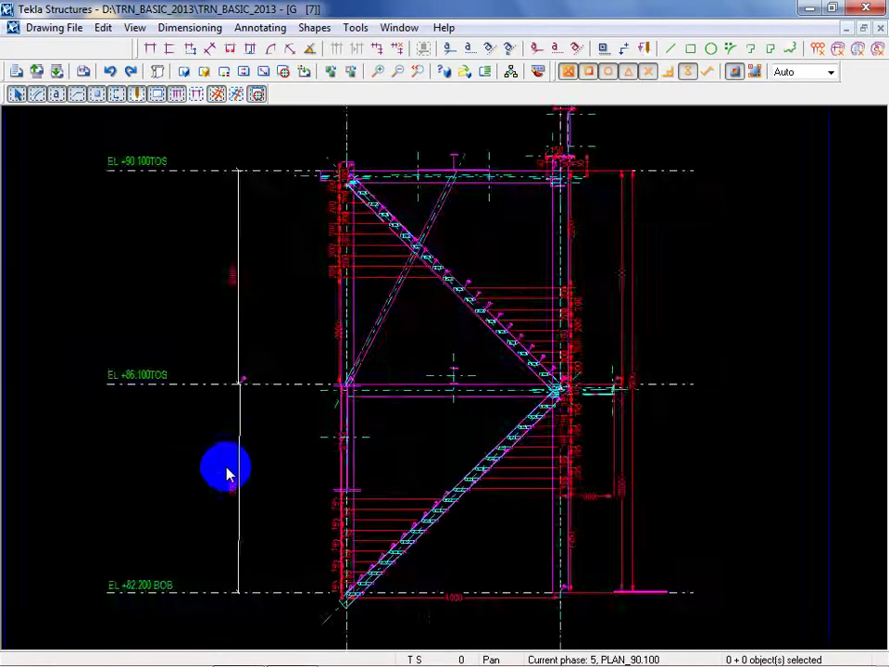
{"action": "left_click", "coordinate": [247, 484]}
{"action": "scroll", "coordinate": [274, 462], "scroll_direction": "up", "scroll_amount": 5}
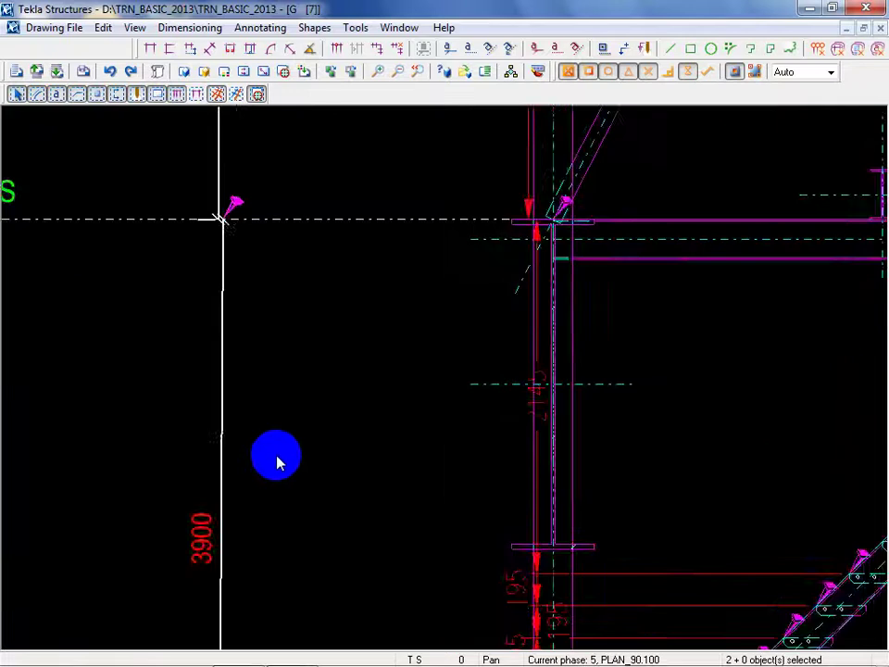
{"action": "scroll", "coordinate": [278, 460], "scroll_direction": "down", "scroll_amount": 4}
{"action": "scroll", "coordinate": [282, 477], "scroll_direction": "down", "scroll_amount": 3}
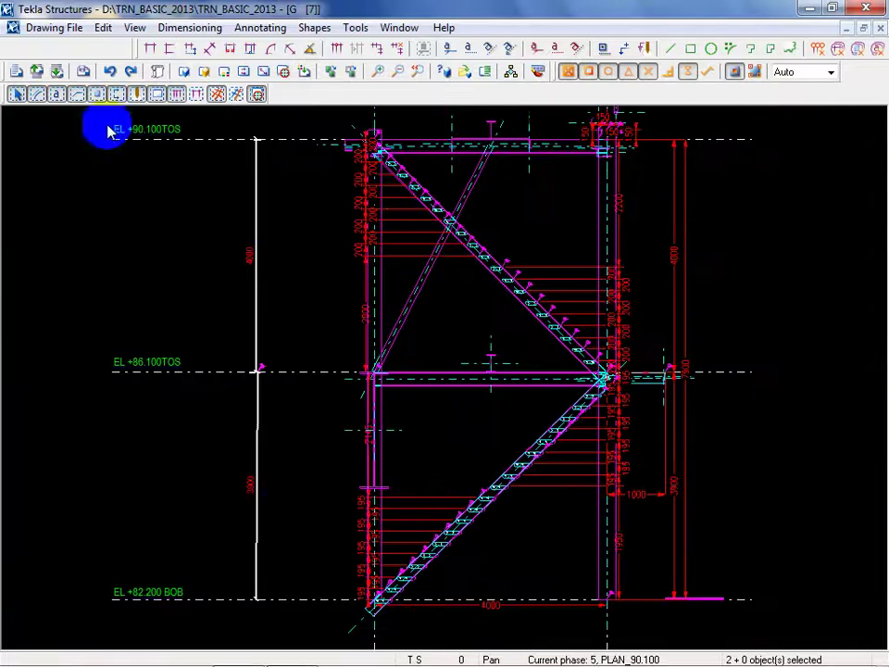
{"action": "left_click", "coordinate": [109, 71]}
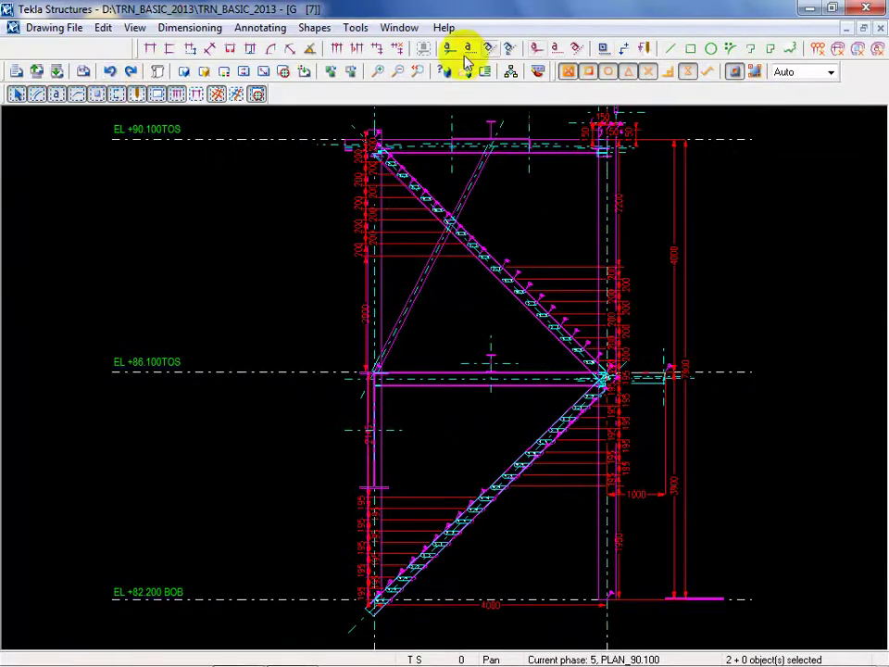
Add a vertical dimension chain across the three level grid lines, picking points straight above one another, and end the command.
{"action": "left_click", "coordinate": [169, 50]}
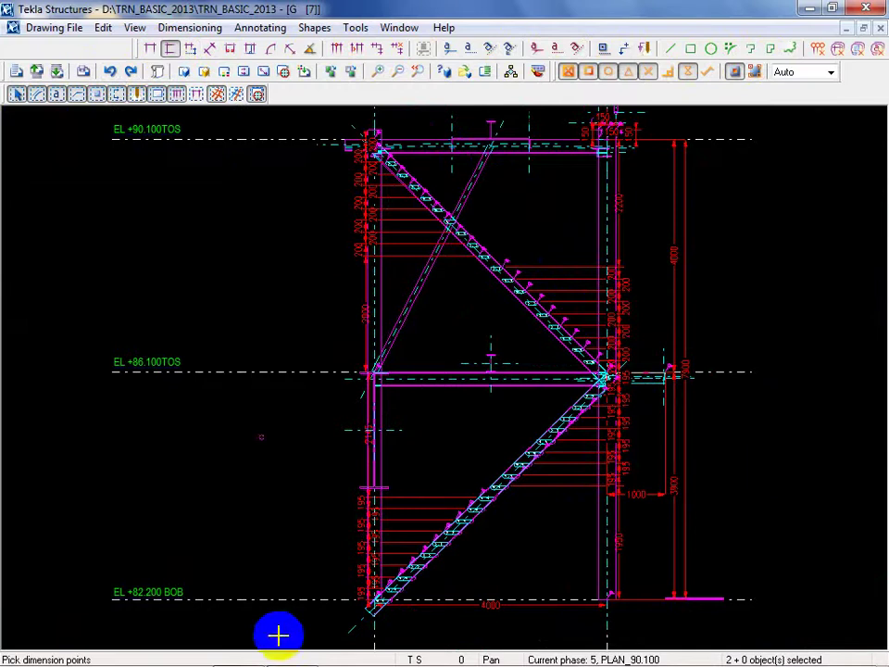
{"action": "left_click", "coordinate": [246, 600]}
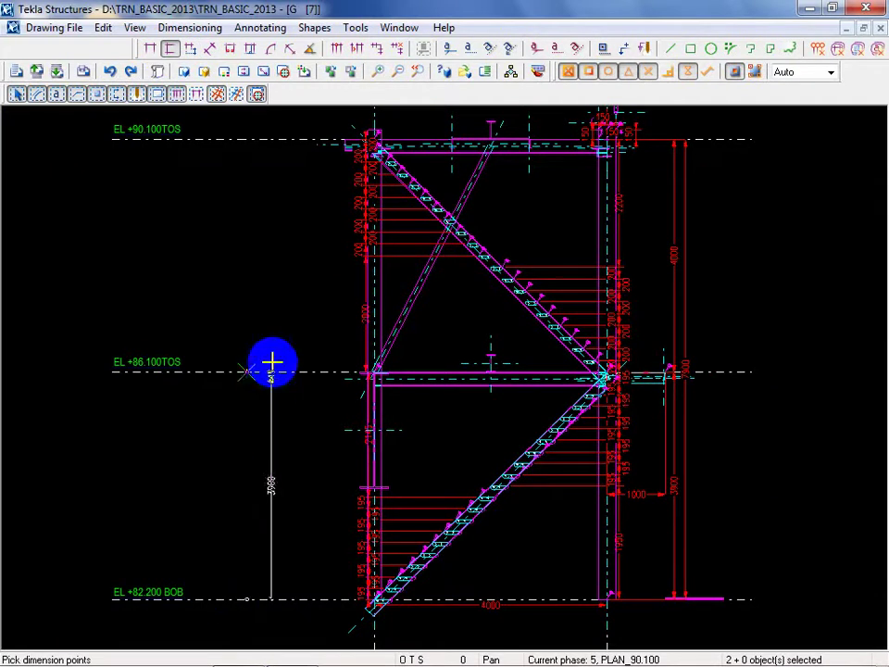
{"action": "left_click", "coordinate": [267, 374]}
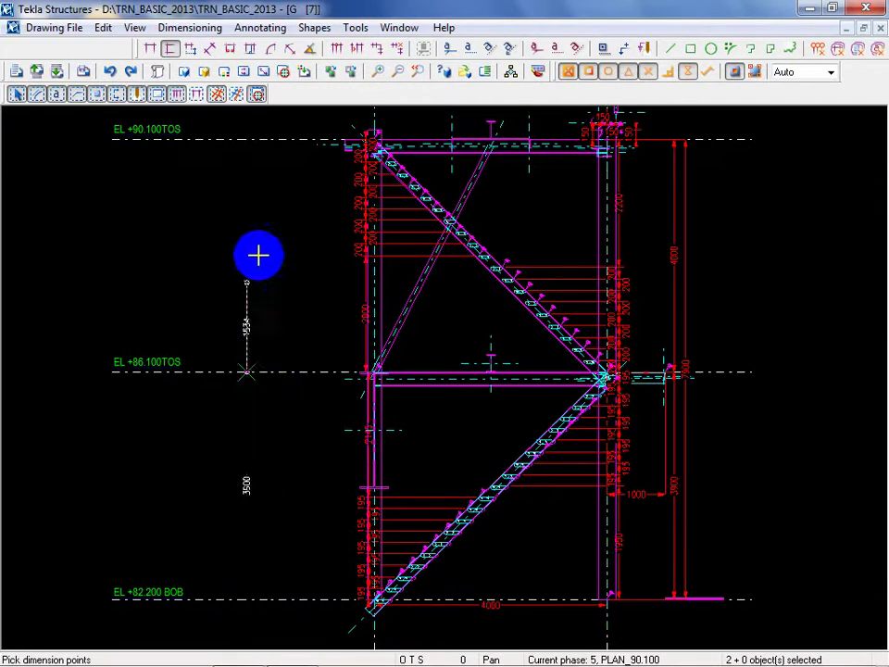
{"action": "left_click", "coordinate": [245, 141]}
{"action": "right_click", "coordinate": [269, 267]}
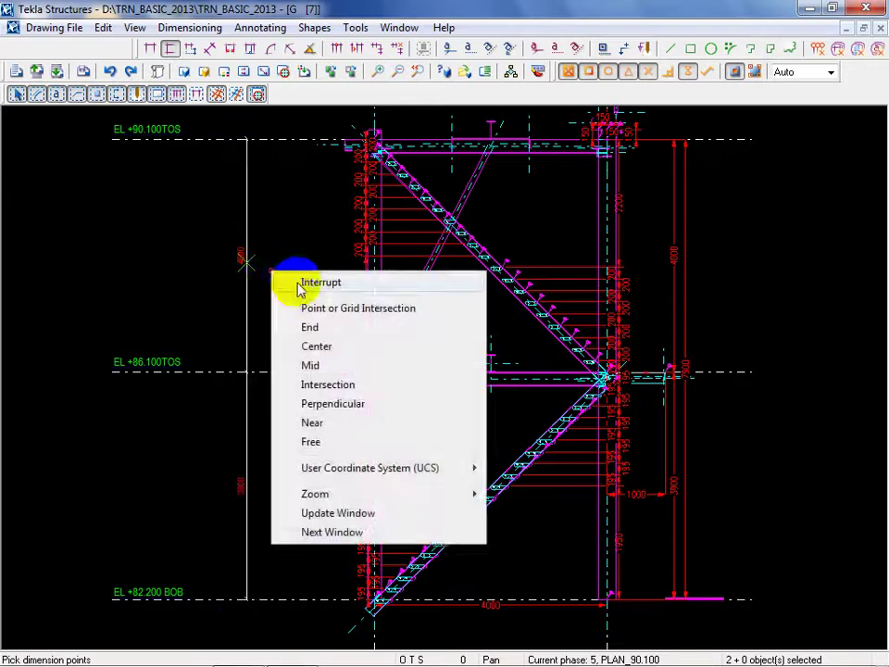
{"action": "left_click", "coordinate": [298, 281]}
Open the properties of the new vertical dimension chain, close them without changes, and clear the selection.
{"action": "double_click", "coordinate": [241, 443]}
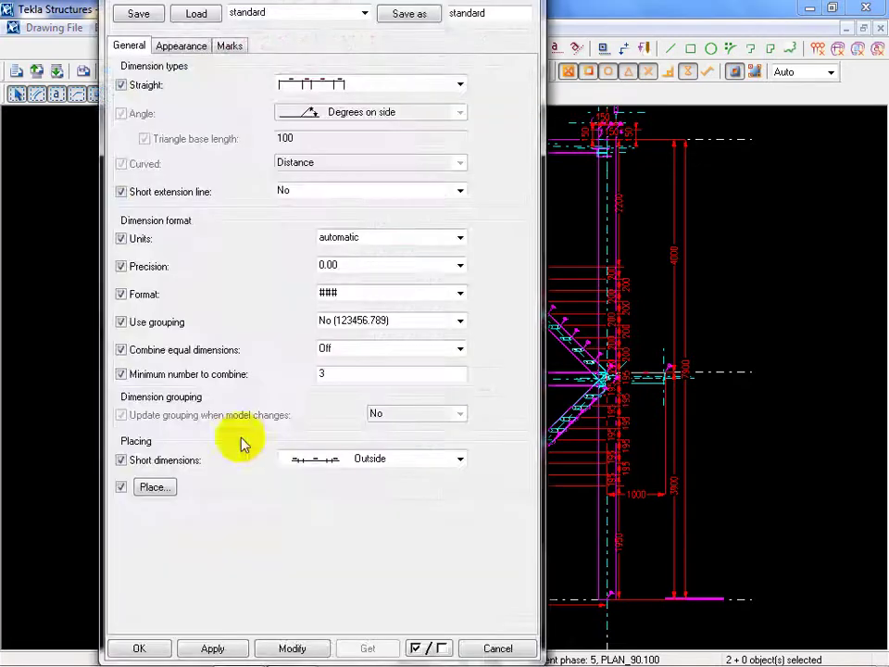
{"action": "left_click", "coordinate": [498, 647]}
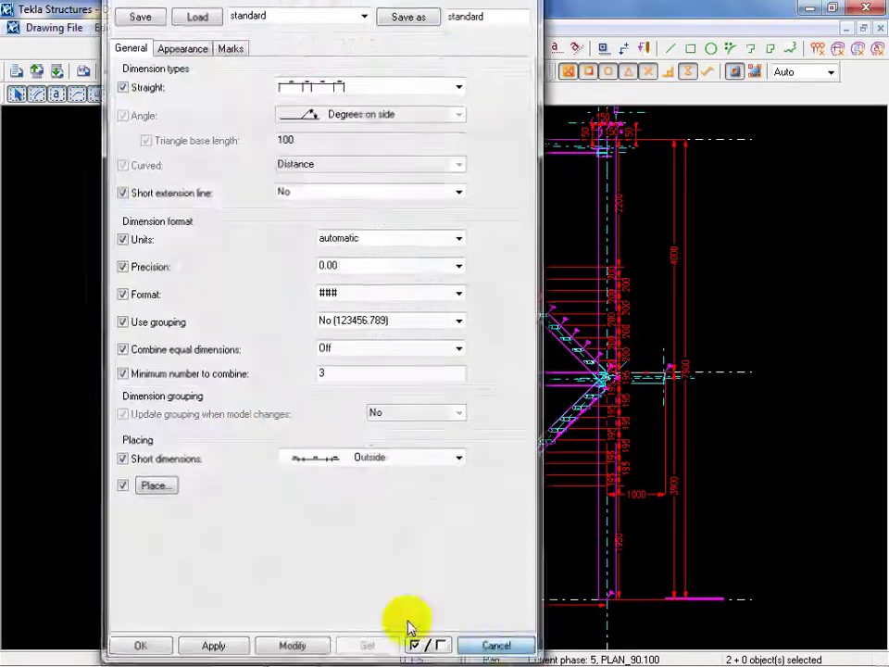
{"action": "left_click", "coordinate": [146, 525]}
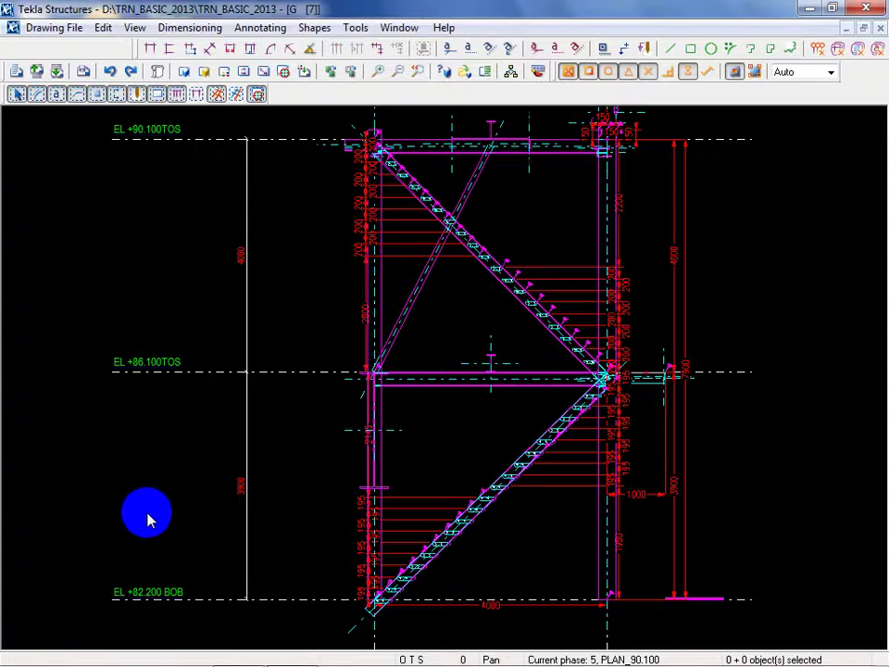
{"action": "scroll", "coordinate": [266, 446], "scroll_direction": "down", "scroll_amount": 3}
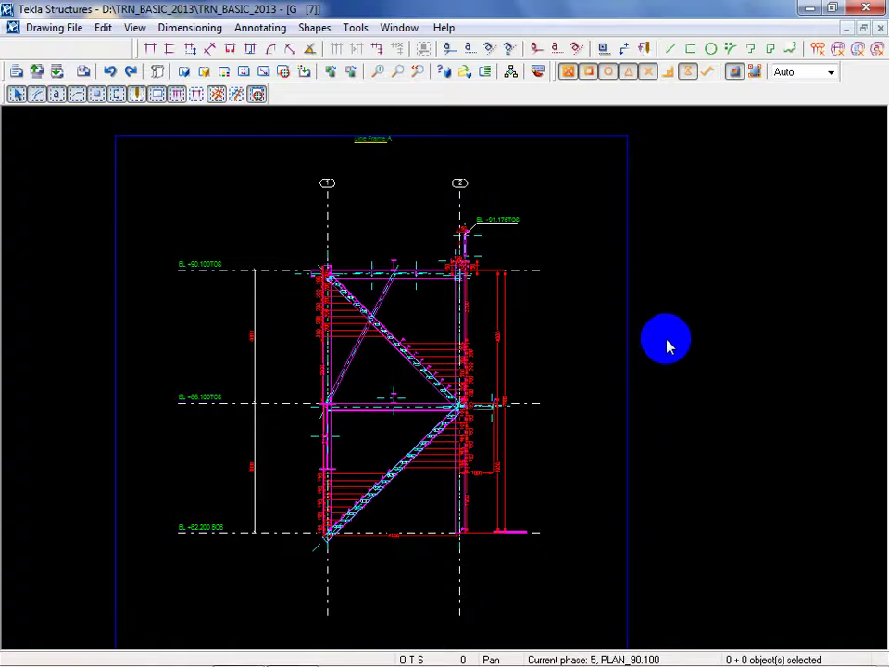
Place a size 6 weld mark pointing at the lower end of the diagonal brace on grid line 1, and shift it closer to the brace.
{"action": "middle_click_drag", "start_coordinate": [666, 363], "coordinate": [653, 323]}
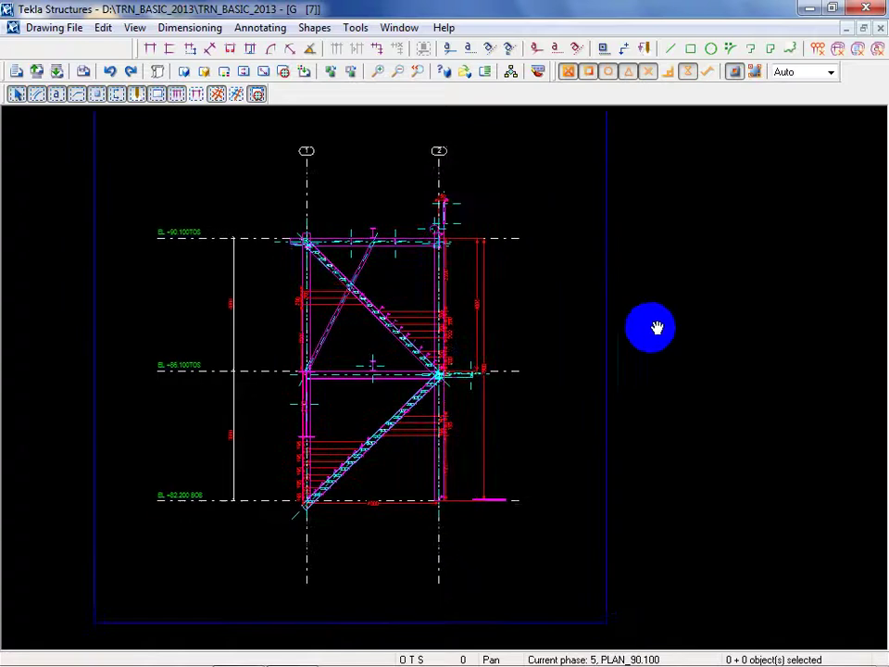
{"action": "double_click", "coordinate": [644, 47]}
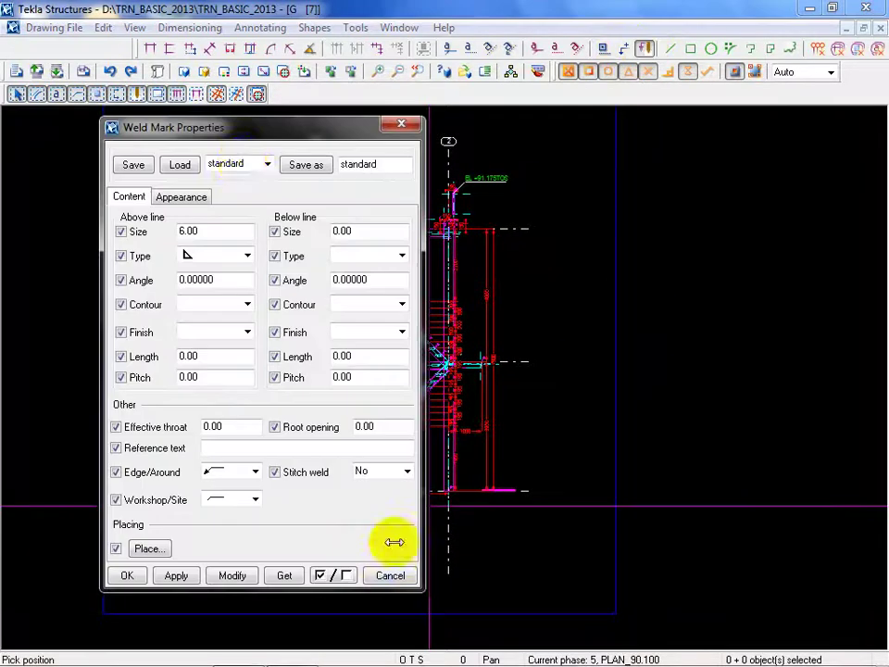
{"action": "left_click_drag", "start_coordinate": [238, 135], "coordinate": [601, 156]}
{"action": "mouse_move", "coordinate": [315, 437]}
{"action": "middle_mouse_down"}
{"action": "mouse_move", "coordinate": [288, 441]}
{"action": "mouse_move", "coordinate": [184, 541]}
{"action": "mouse_move", "coordinate": [228, 484]}
{"action": "mouse_move", "coordinate": [295, 452]}
{"action": "middle_mouse_up"}
{"action": "scroll", "coordinate": [308, 406], "scroll_direction": "up", "scroll_amount": 3}
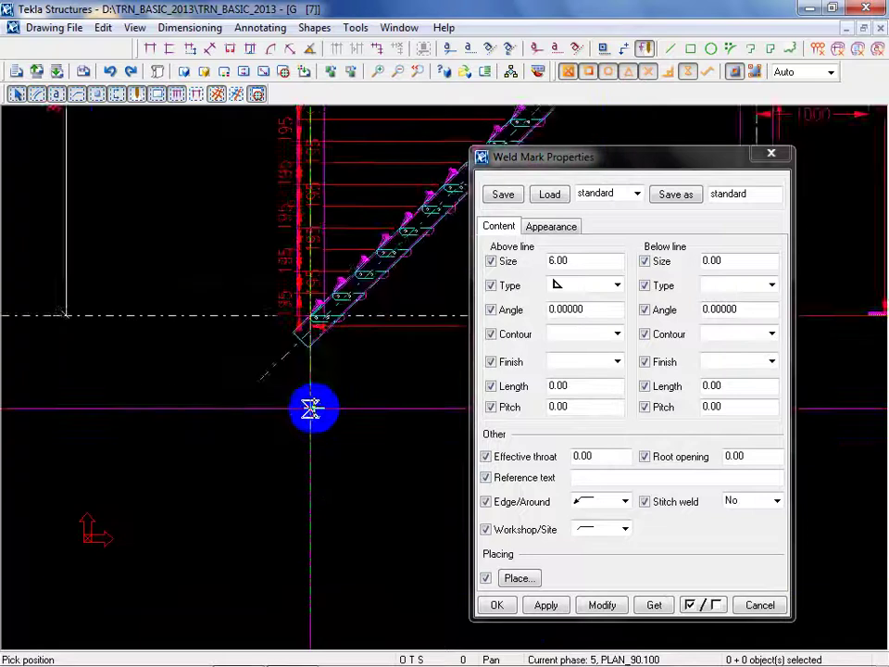
{"action": "mouse_move", "coordinate": [308, 407]}
{"action": "middle_mouse_down"}
{"action": "mouse_move", "coordinate": [317, 338]}
{"action": "mouse_move", "coordinate": [311, 305]}
{"action": "middle_mouse_up"}
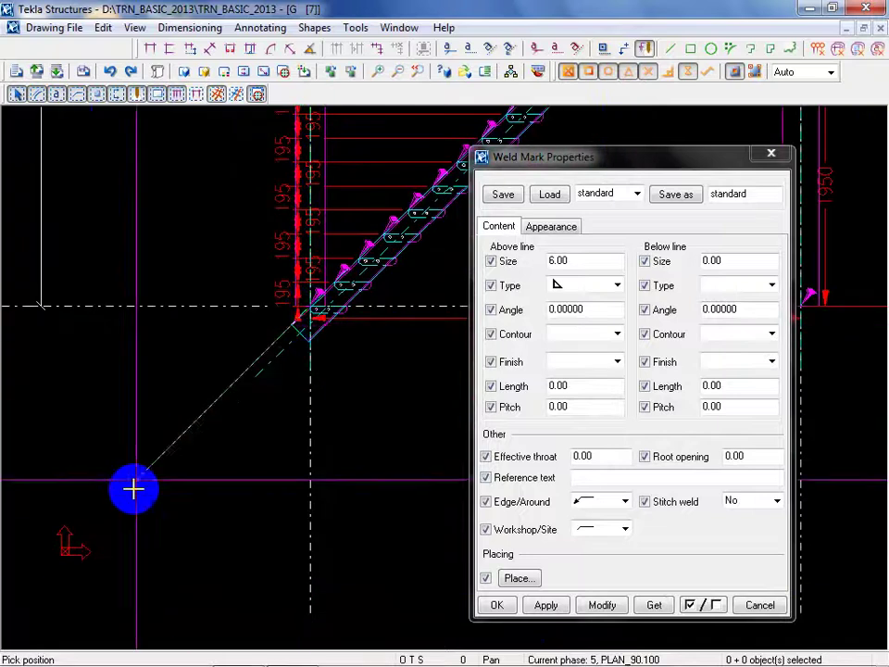
{"action": "left_click", "coordinate": [104, 509]}
{"action": "right_click", "coordinate": [199, 484]}
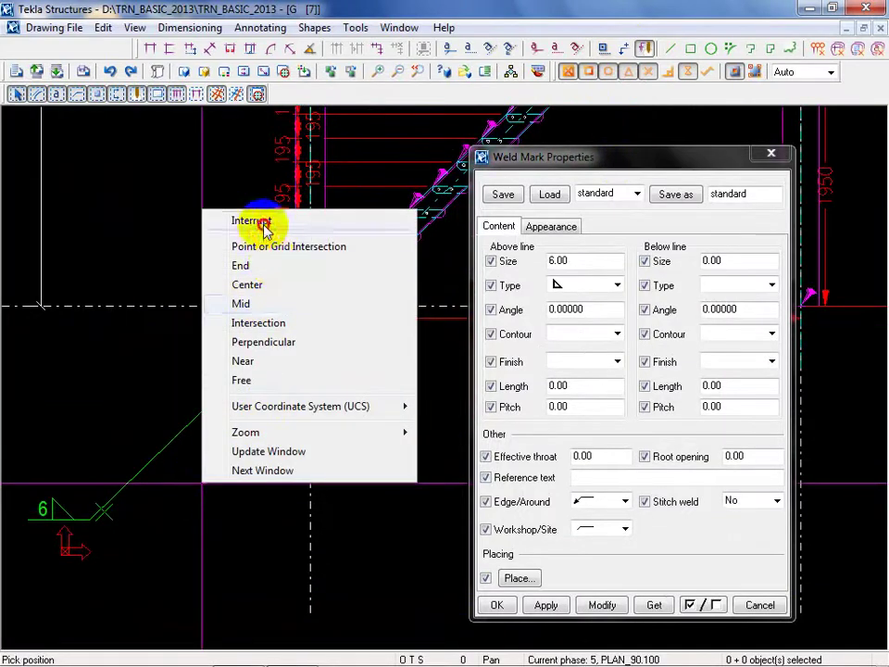
{"action": "left_click", "coordinate": [262, 223]}
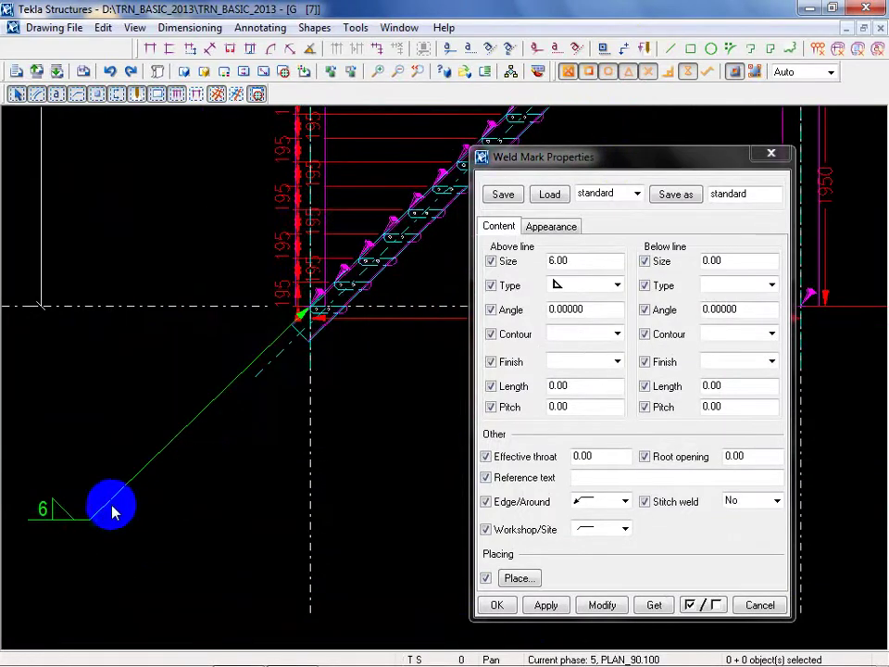
{"action": "left_click", "coordinate": [83, 518]}
{"action": "left_click_drag", "start_coordinate": [83, 519], "coordinate": [145, 471]}
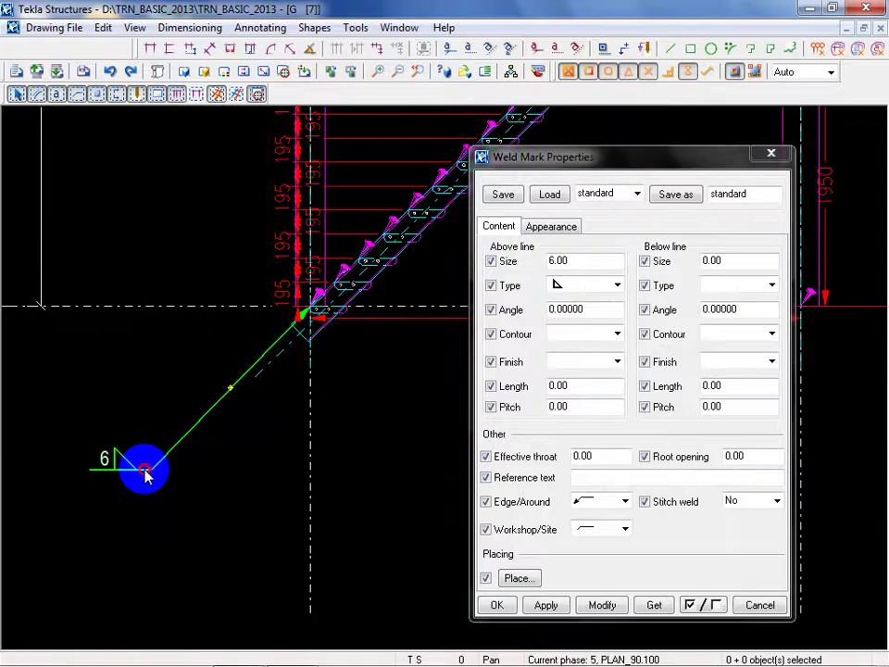
Clear the weld mark's above-line type and apply a below-line fillet weld of size 6 instead.
{"action": "left_click", "coordinate": [621, 289]}
{"action": "left_click", "coordinate": [596, 303]}
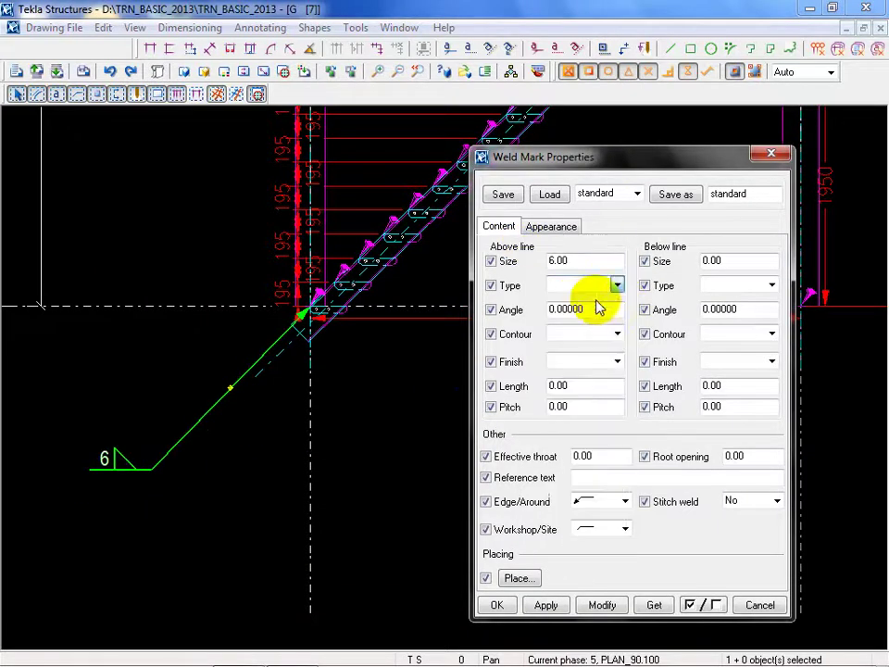
{"action": "left_click", "coordinate": [773, 286]}
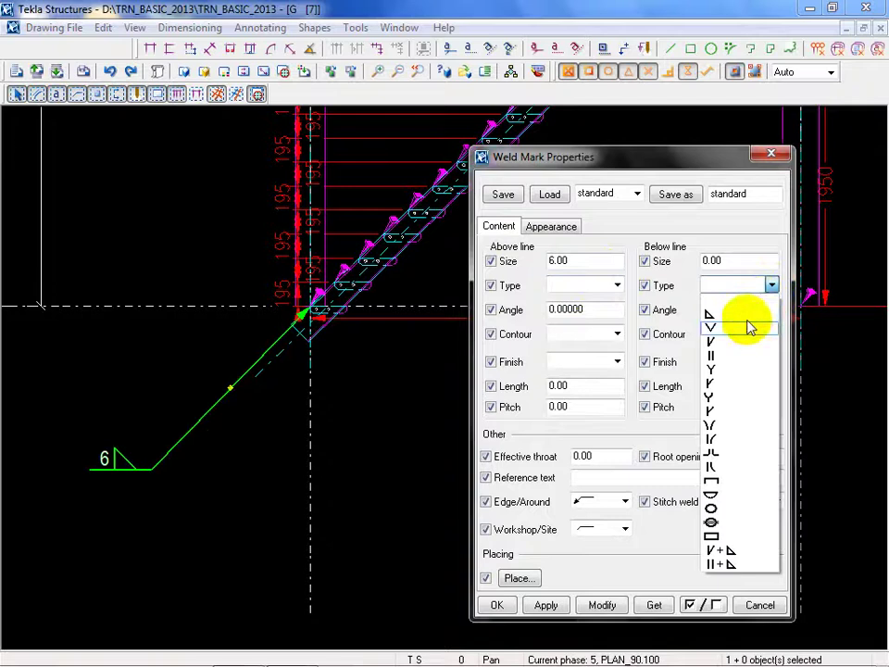
{"action": "left_click", "coordinate": [731, 315]}
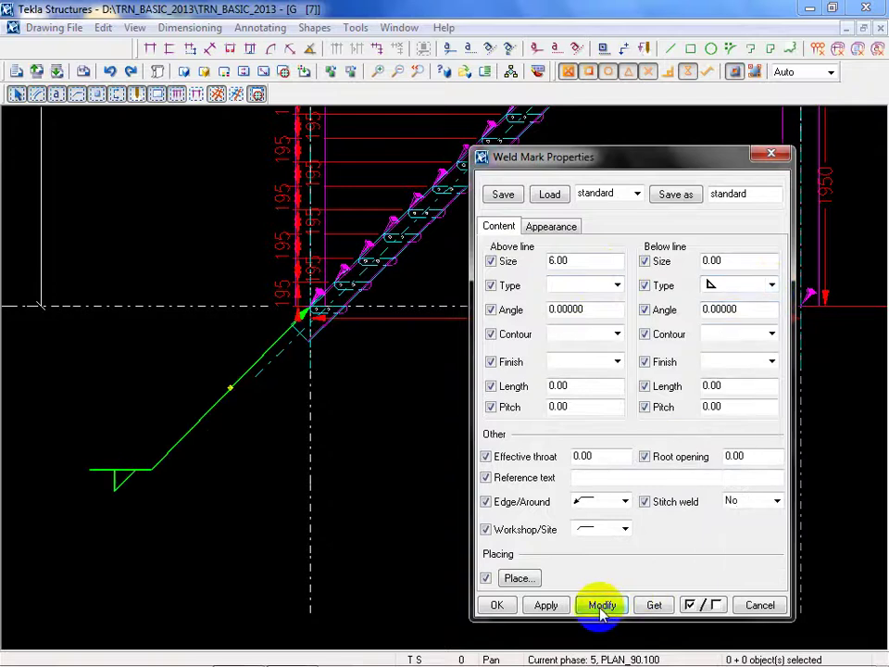
{"action": "double_click", "coordinate": [738, 262]}
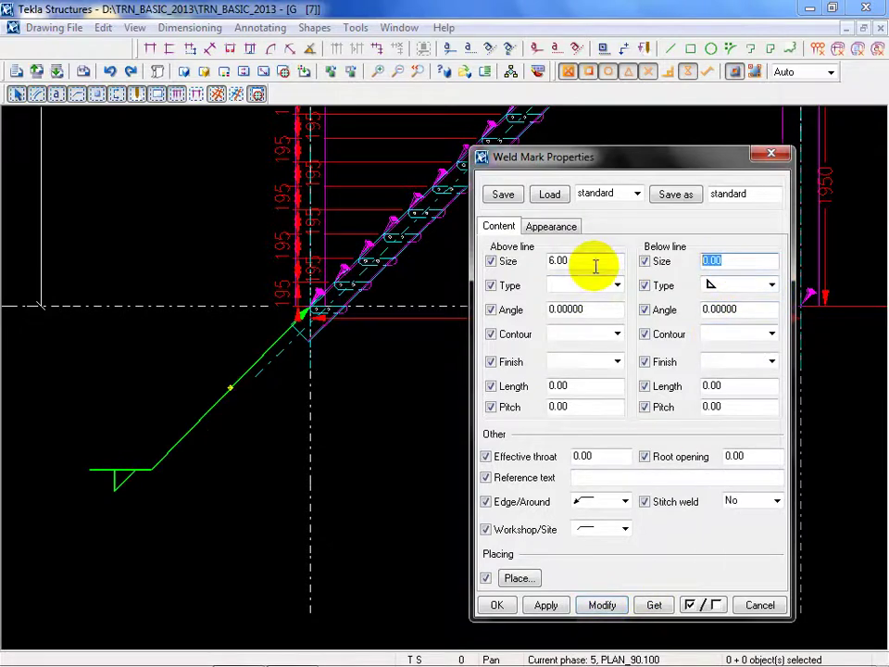
{"action": "type", "text": "6"}
{"action": "left_click", "coordinate": [602, 605]}
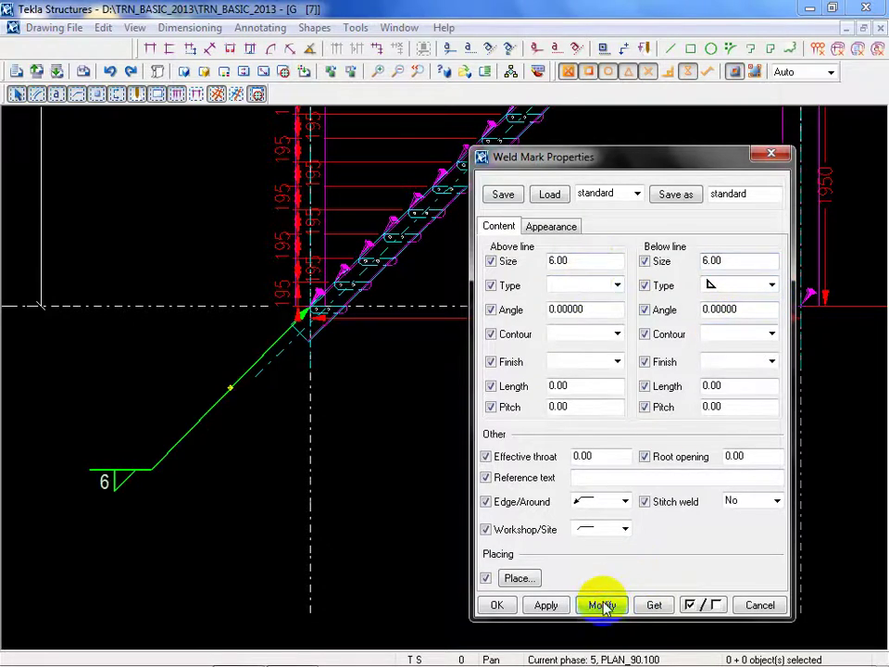
Add the reference text TYP to the weld mark's tail.
{"action": "left_click", "coordinate": [44, 481]}
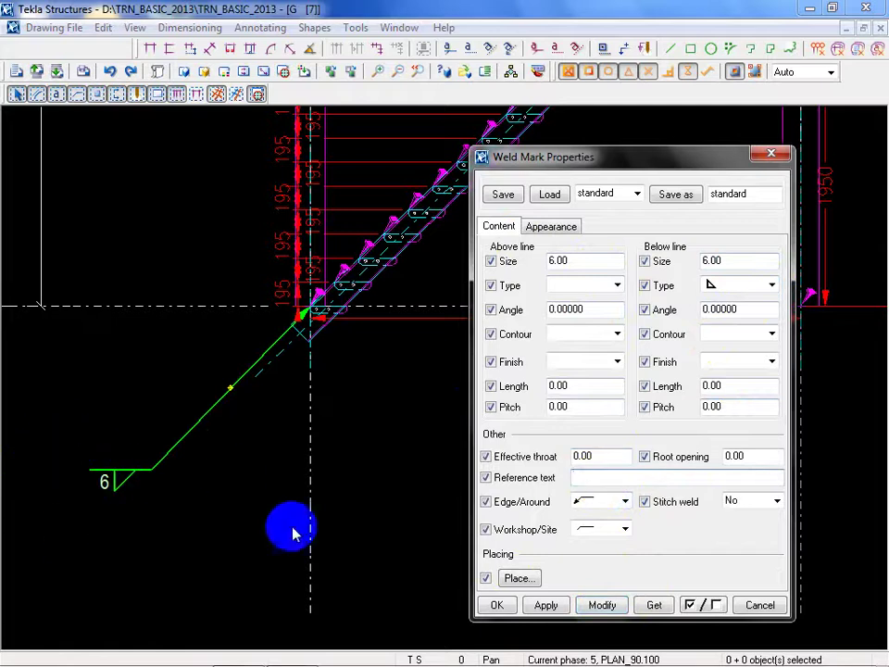
{"action": "left_click", "coordinate": [599, 476]}
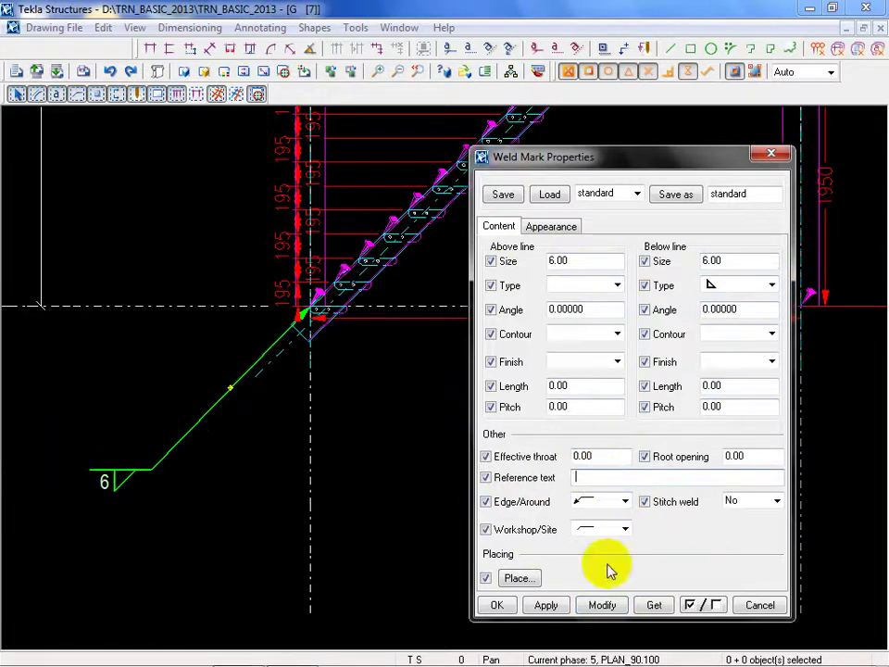
{"action": "left_click", "coordinate": [604, 606]}
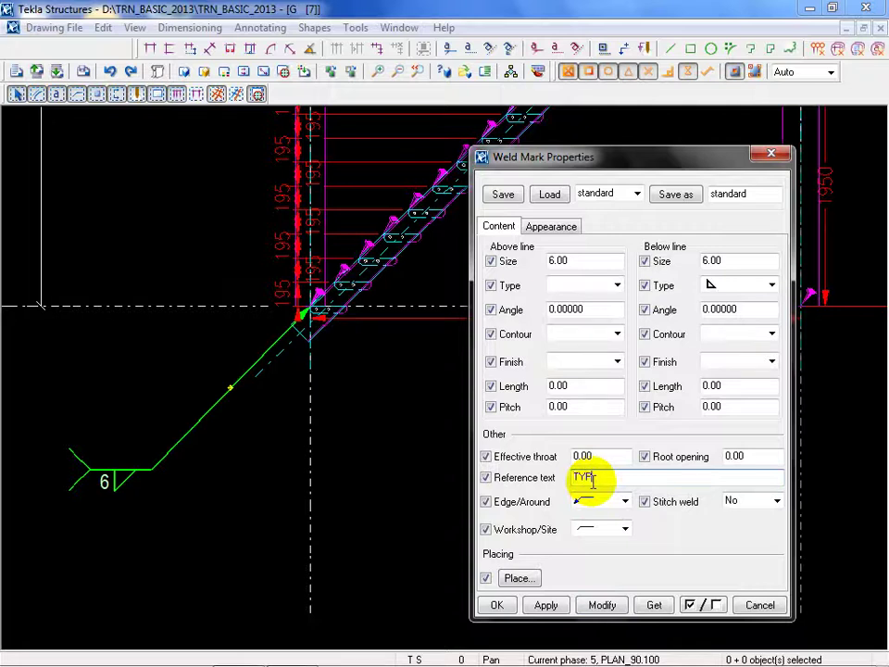
{"action": "left_click", "coordinate": [602, 605]}
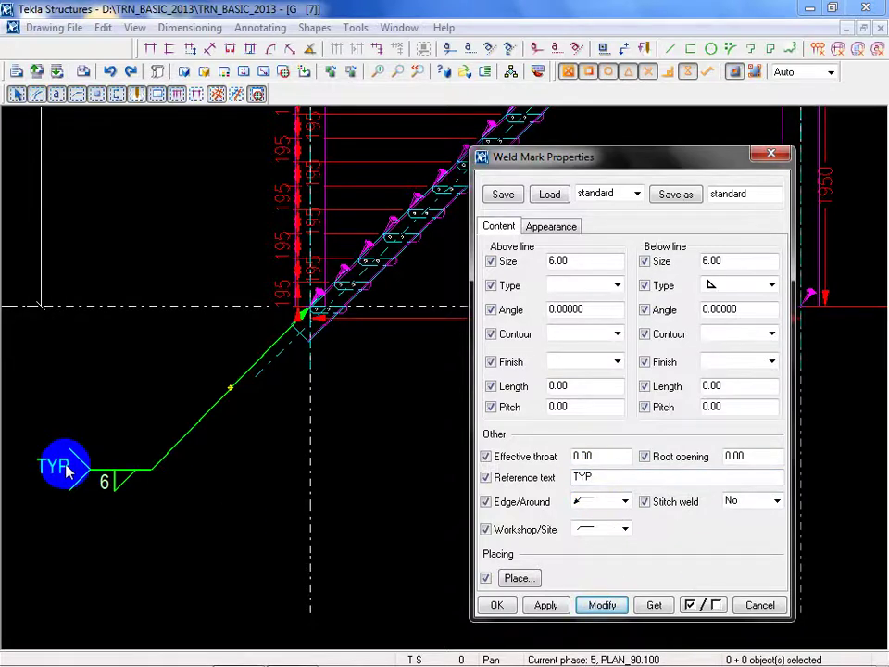
{"action": "left_click", "coordinate": [61, 476]}
{"action": "left_click", "coordinate": [602, 475]}
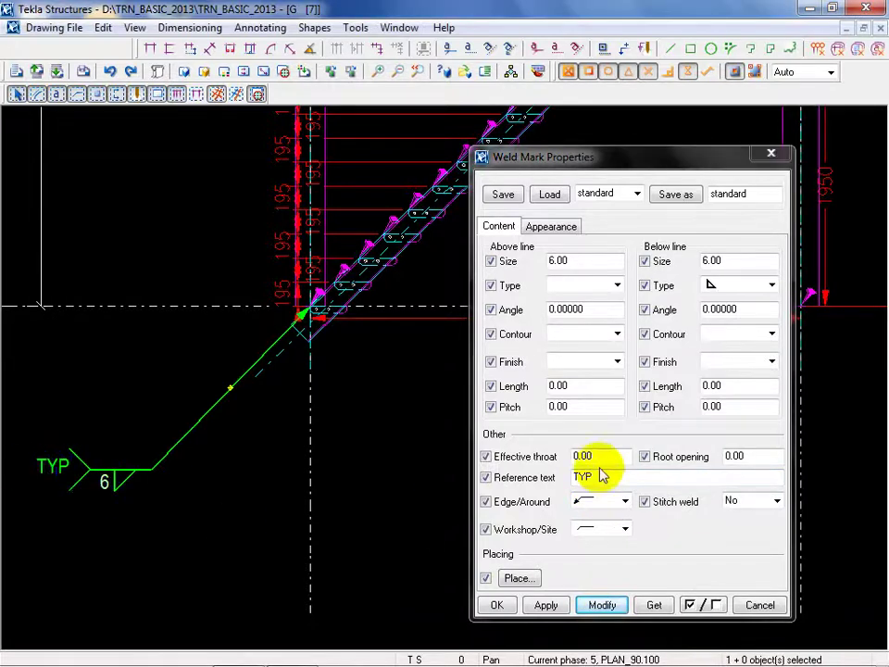
Apply the weld-all-around circle and the site weld flag to the weld mark.
{"action": "left_click", "coordinate": [621, 502]}
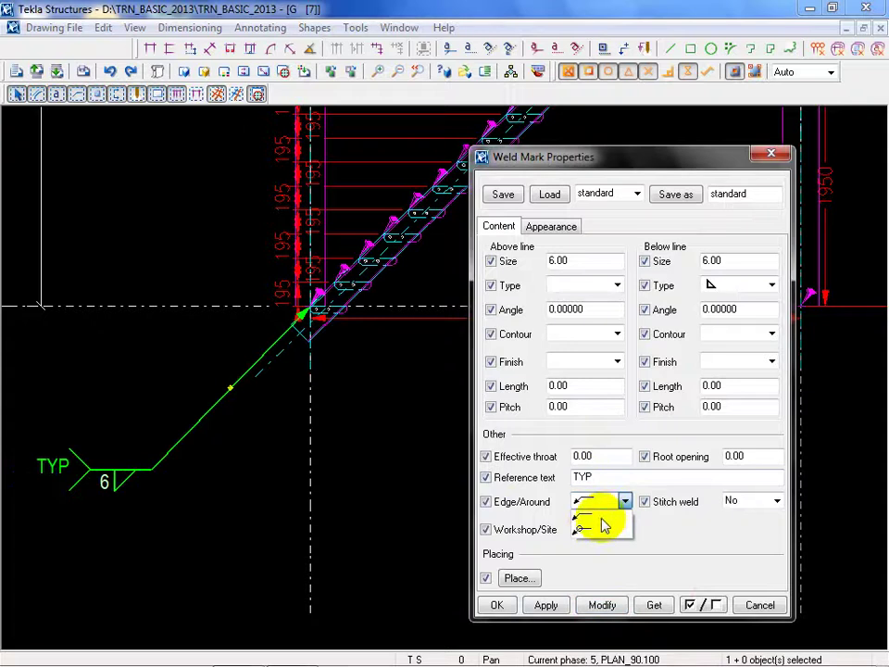
{"action": "left_click", "coordinate": [586, 530]}
{"action": "left_click", "coordinate": [602, 604]}
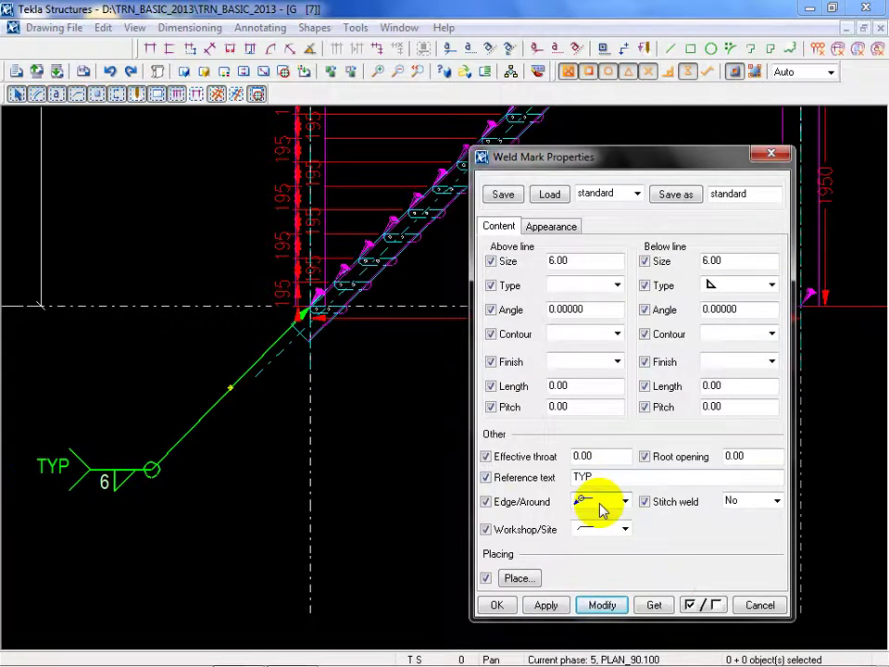
{"action": "left_click", "coordinate": [625, 530]}
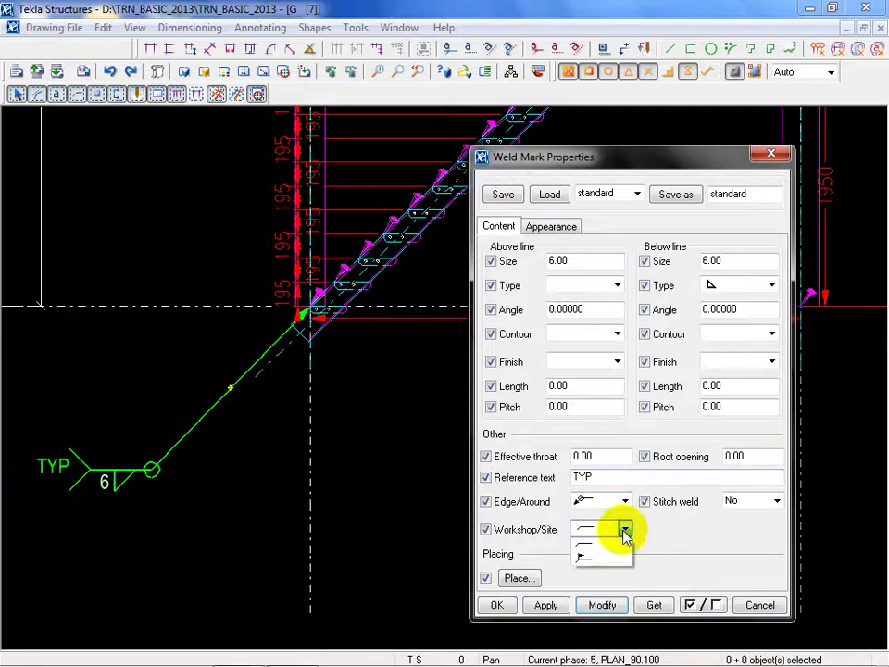
{"action": "left_click", "coordinate": [593, 557]}
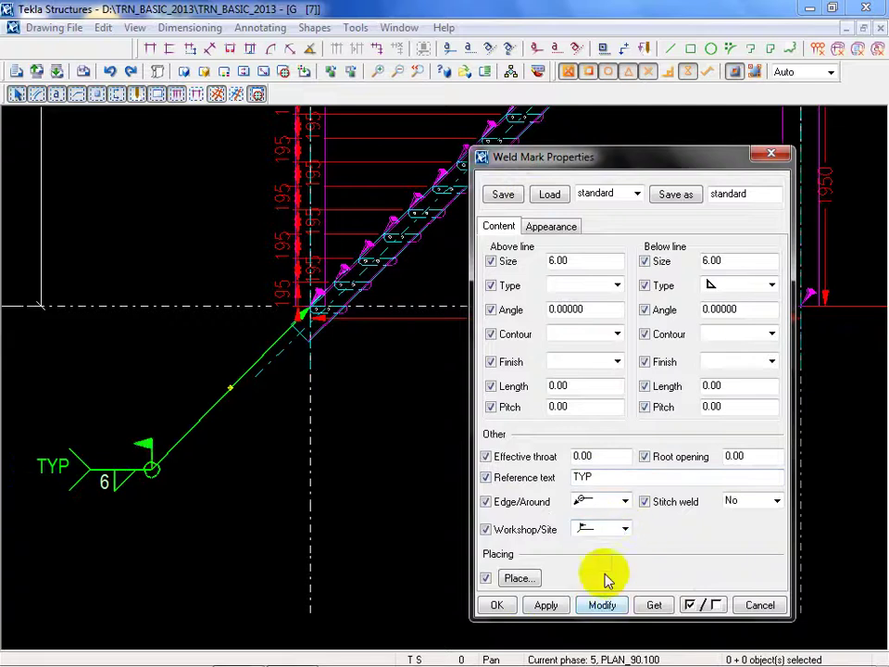
{"action": "left_click", "coordinate": [616, 286]}
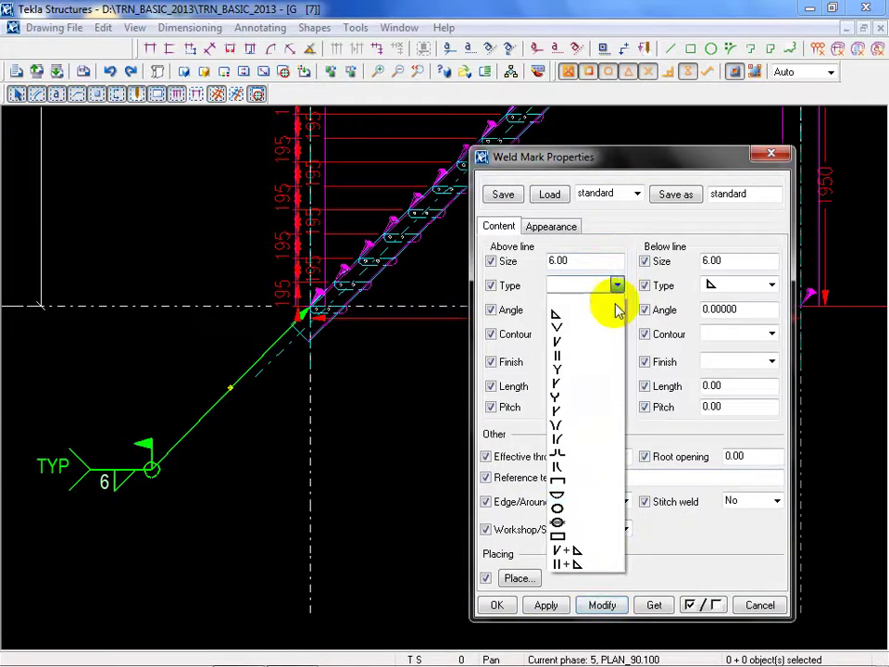
{"action": "left_click", "coordinate": [676, 575]}
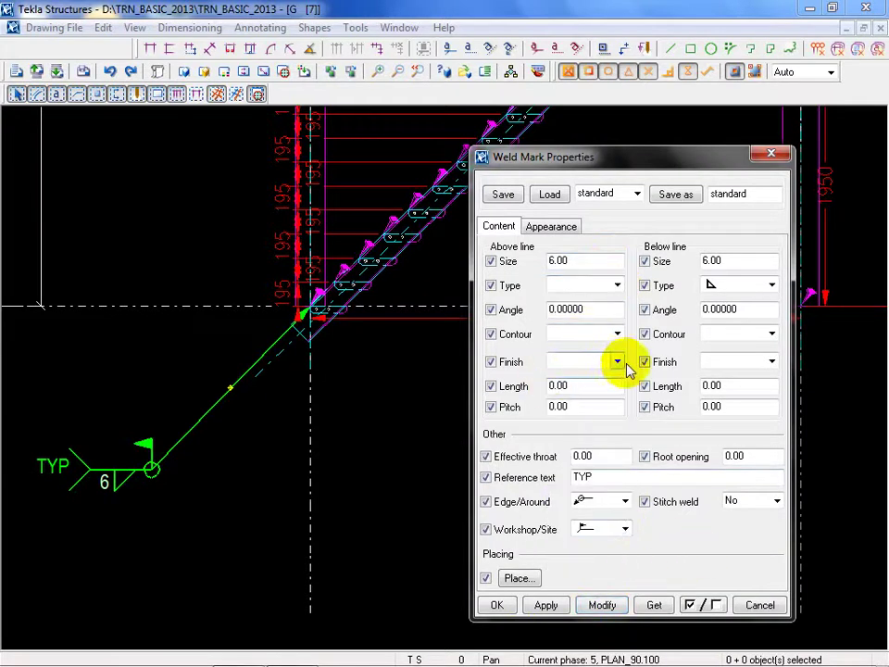
{"action": "left_click", "coordinate": [679, 567]}
Select the weld mark and move it slightly upward, keeping its leader on the brace end.
{"action": "left_click", "coordinate": [120, 479]}
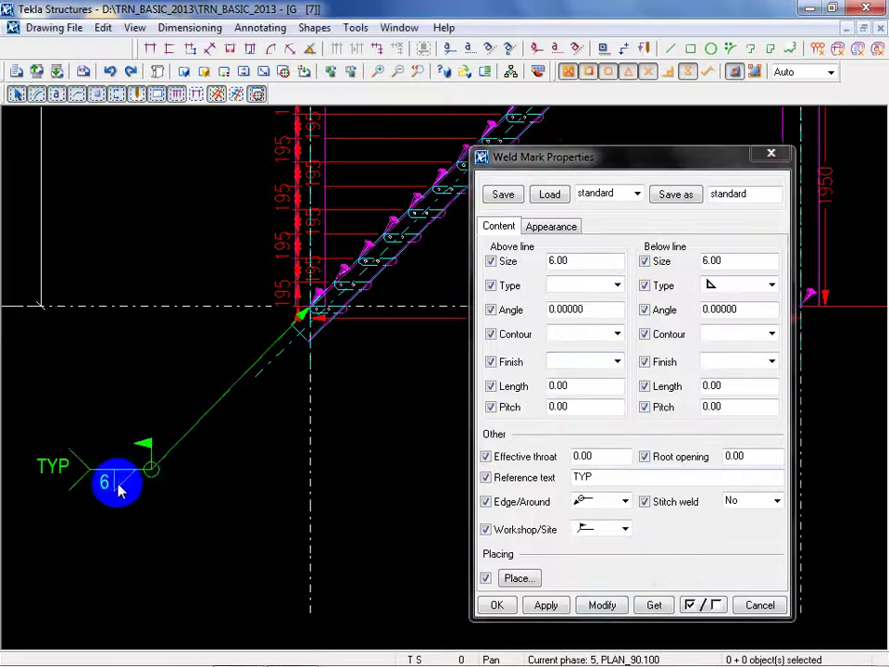
{"action": "scroll", "coordinate": [120, 479], "scroll_direction": "up", "scroll_amount": 2}
{"action": "left_click_drag", "start_coordinate": [171, 472], "coordinate": [199, 379]}
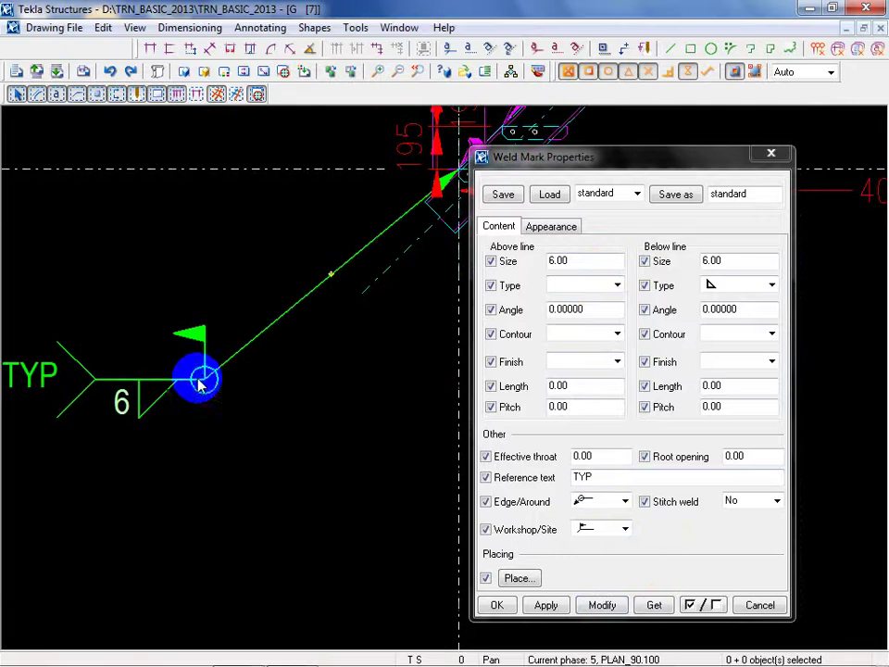
Review the weld mark's text and line appearance settings without changing them, and return to its content settings.
{"action": "left_click", "coordinate": [560, 232]}
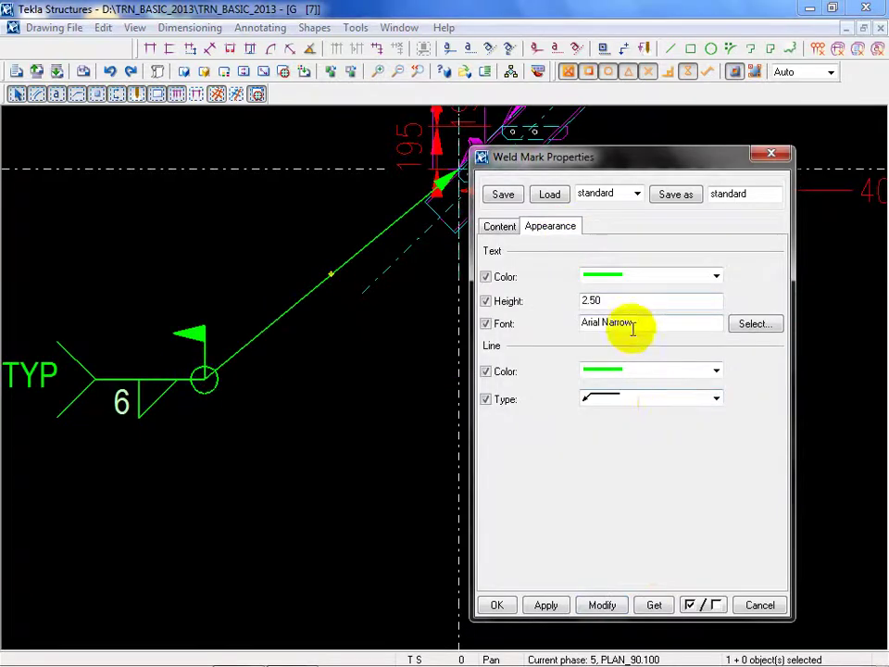
{"action": "left_click", "coordinate": [643, 402]}
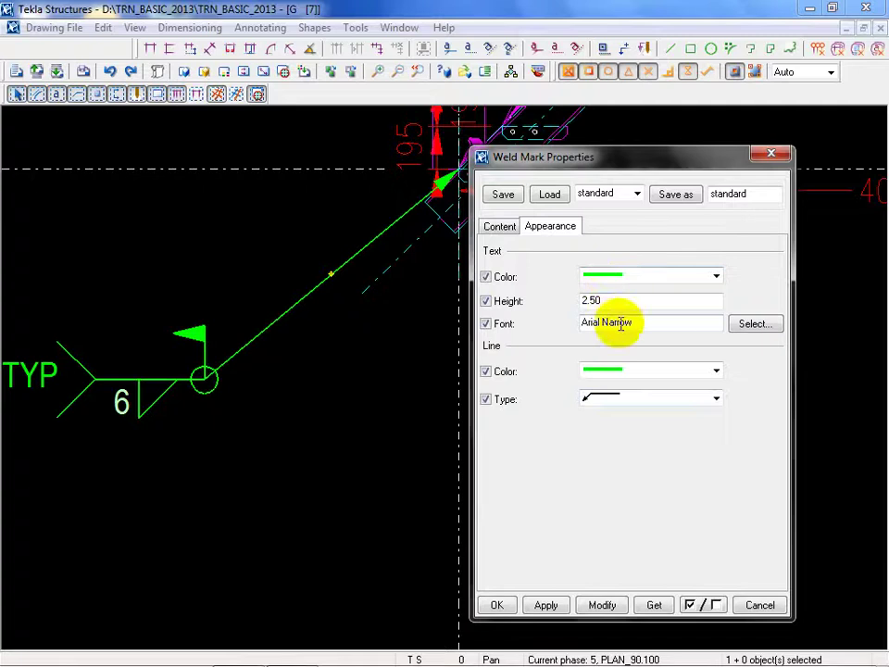
{"action": "left_click", "coordinate": [496, 227]}
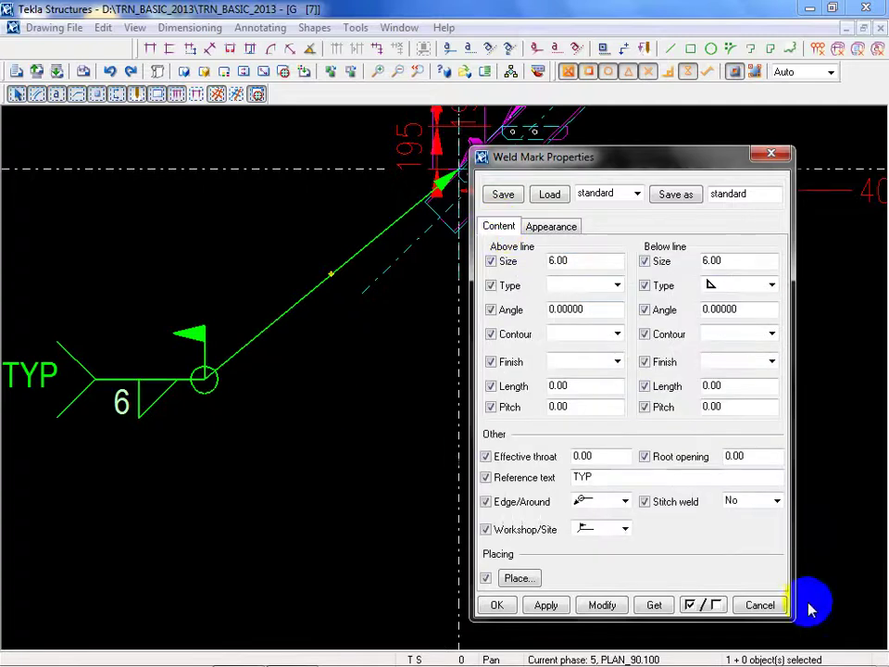
{"action": "left_click", "coordinate": [755, 606]}
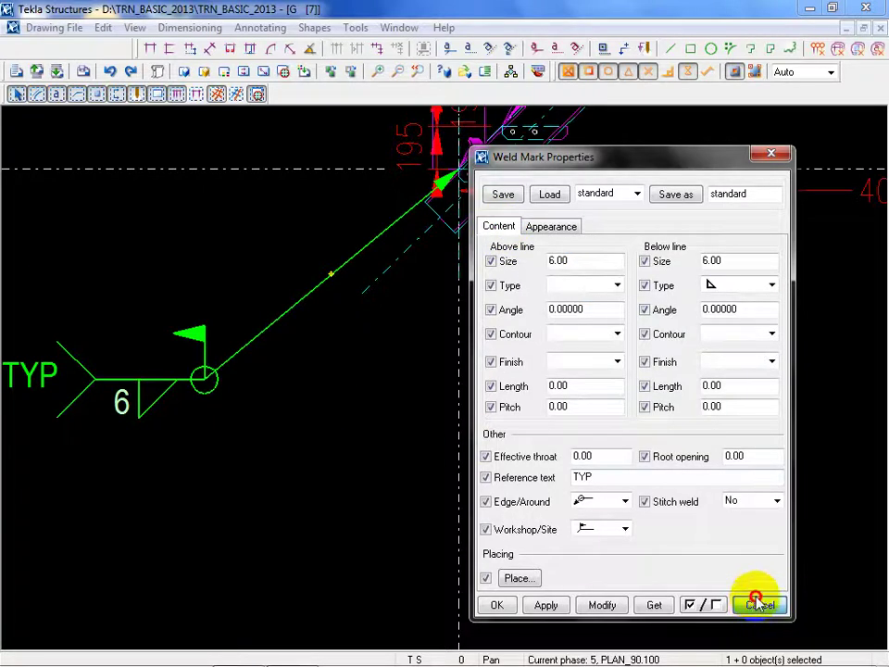
Add an above-line single-bevel weld with flush contour and size 0 to the weld mark.
{"action": "left_click", "coordinate": [614, 284]}
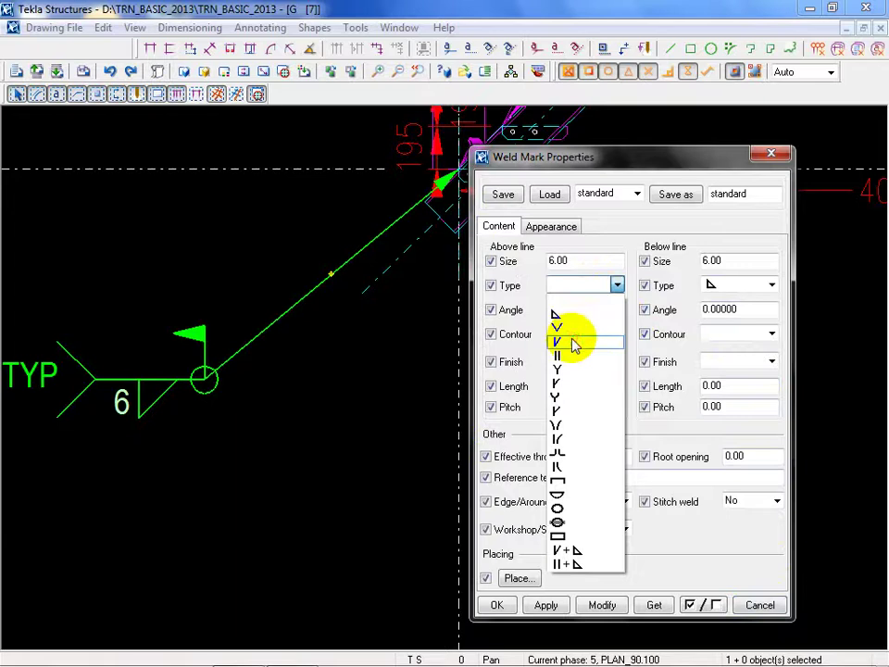
{"action": "left_click", "coordinate": [573, 343]}
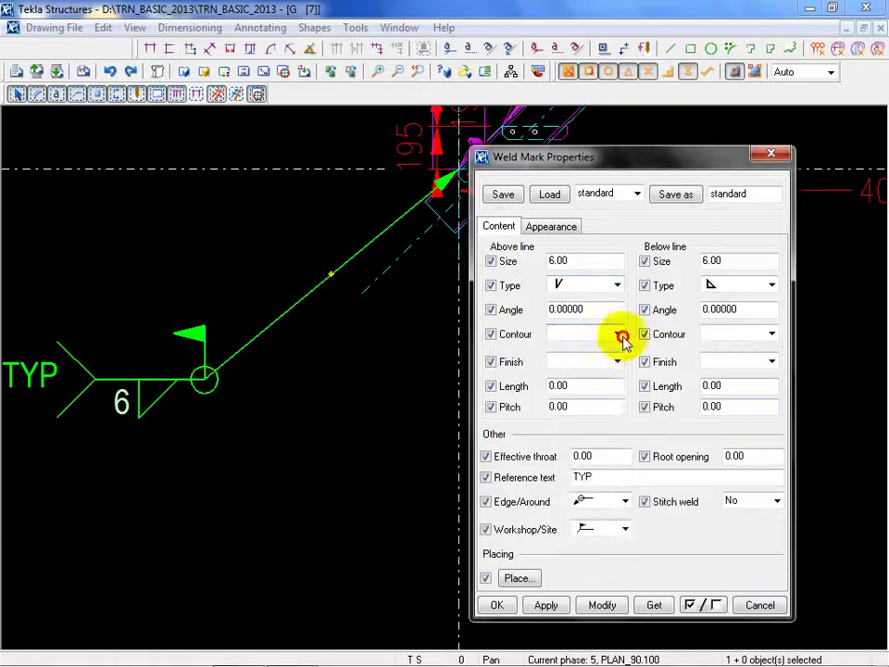
{"action": "left_click", "coordinate": [617, 335]}
{"action": "left_click", "coordinate": [590, 362]}
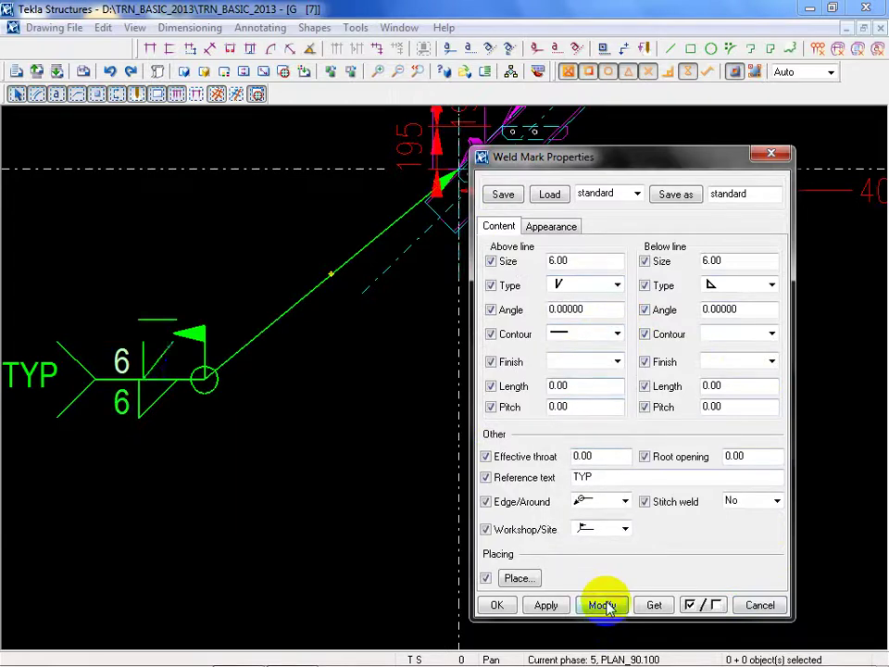
{"action": "left_click", "coordinate": [602, 605]}
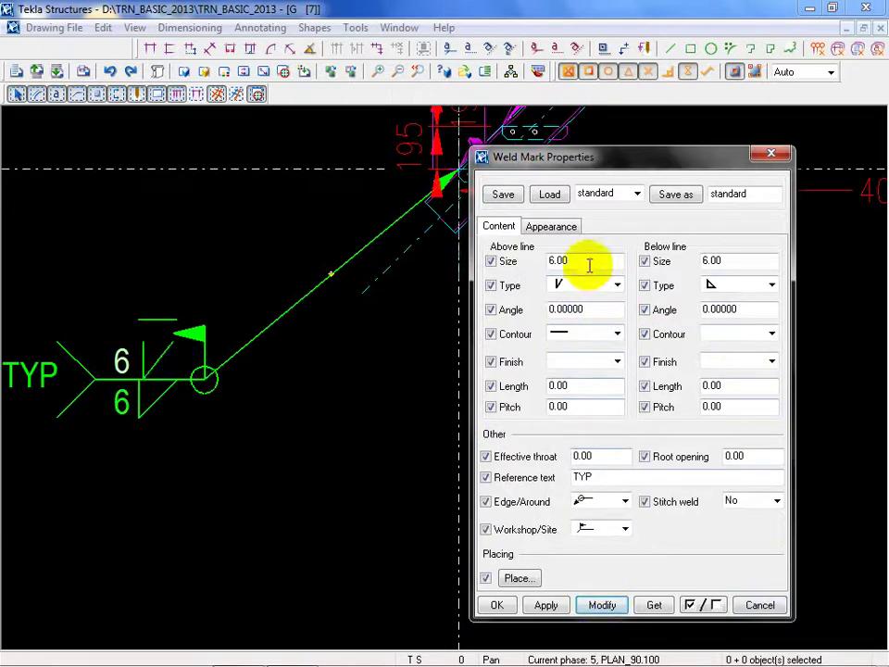
{"action": "left_click_drag", "start_coordinate": [589, 266], "coordinate": [417, 268]}
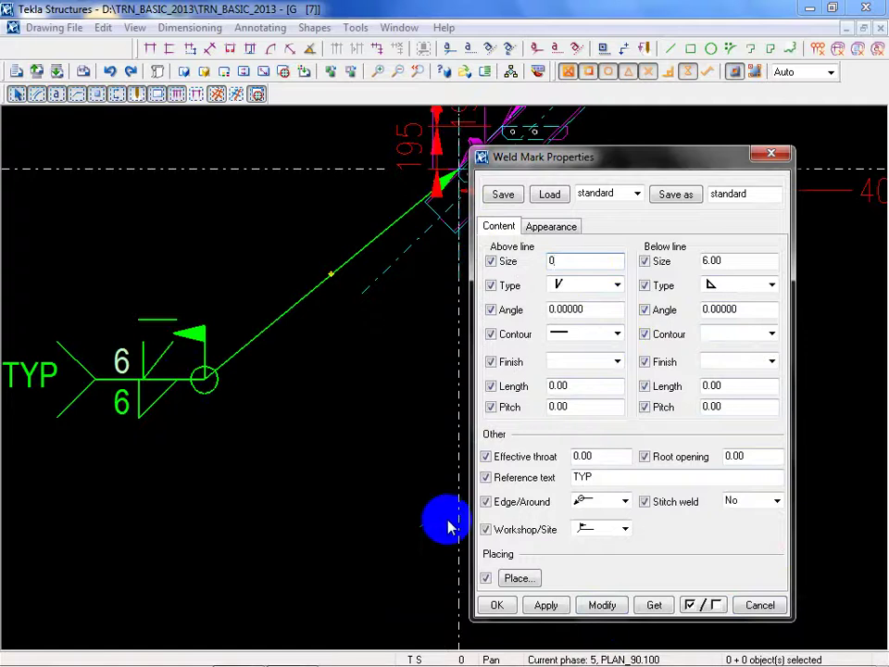
{"action": "scroll", "coordinate": [155, 426], "scroll_direction": "down", "scroll_amount": 3}
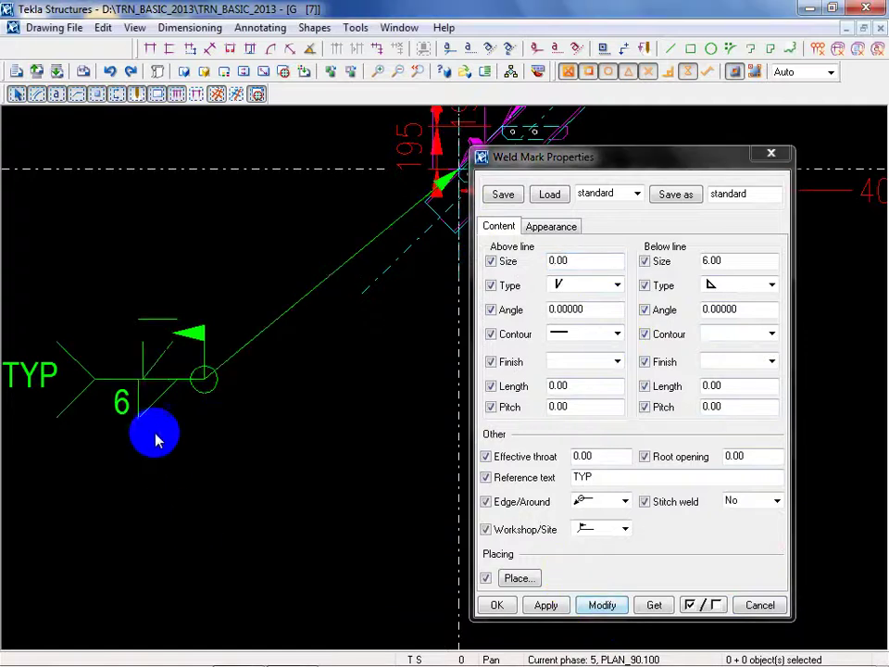
Add a bend to the weld mark's leader and move the mark across to the other side of the vertical grid line.
{"action": "left_click", "coordinate": [284, 322]}
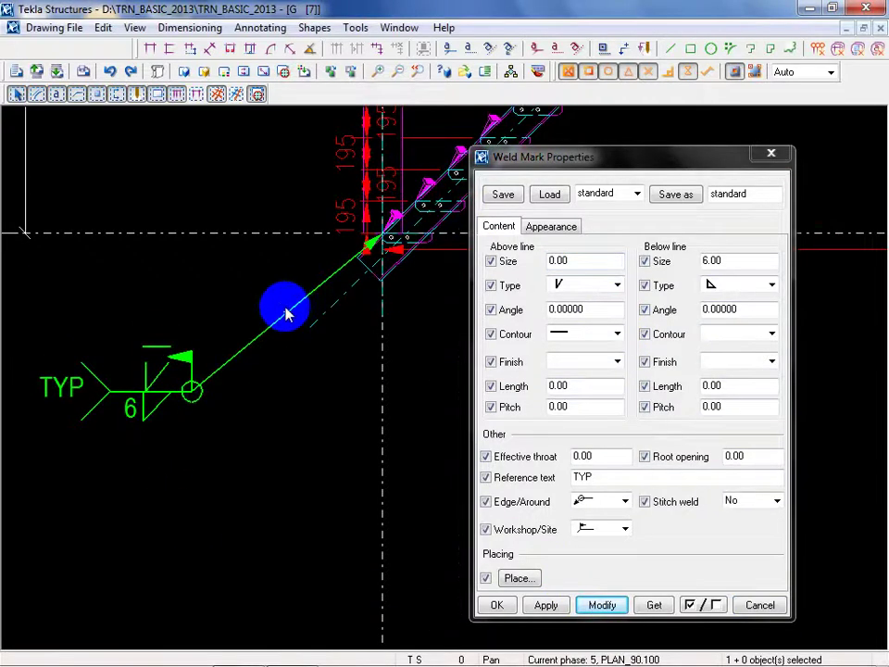
{"action": "left_click_drag", "start_coordinate": [288, 317], "coordinate": [224, 282]}
{"action": "middle_click_drag", "start_coordinate": [204, 405], "coordinate": [168, 427]}
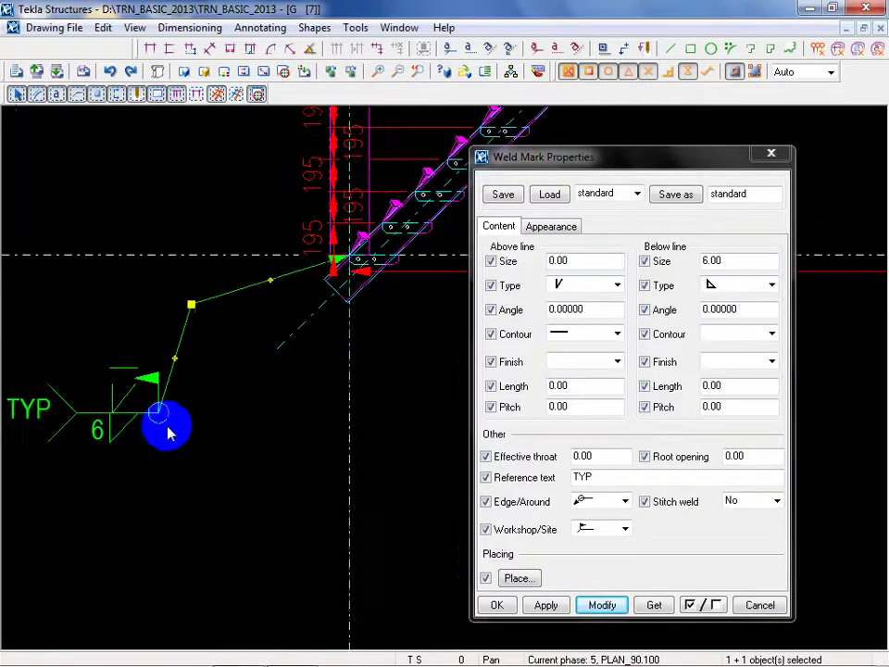
{"action": "left_click_drag", "start_coordinate": [283, 433], "coordinate": [393, 445]}
{"action": "mouse_move", "coordinate": [393, 444]}
{"action": "middle_mouse_down"}
{"action": "mouse_move", "coordinate": [238, 480]}
{"action": "mouse_move", "coordinate": [243, 488]}
{"action": "middle_mouse_up"}
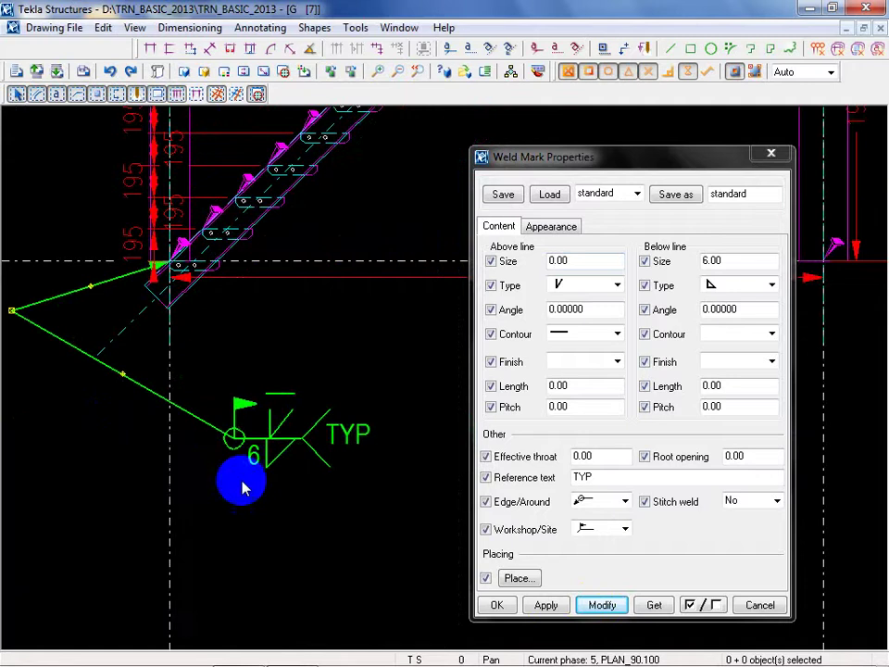
Add a second bend to the weld mark's leader, shift the first bend closer to the brace, and close the weld mark properties.
{"action": "left_click", "coordinate": [144, 389]}
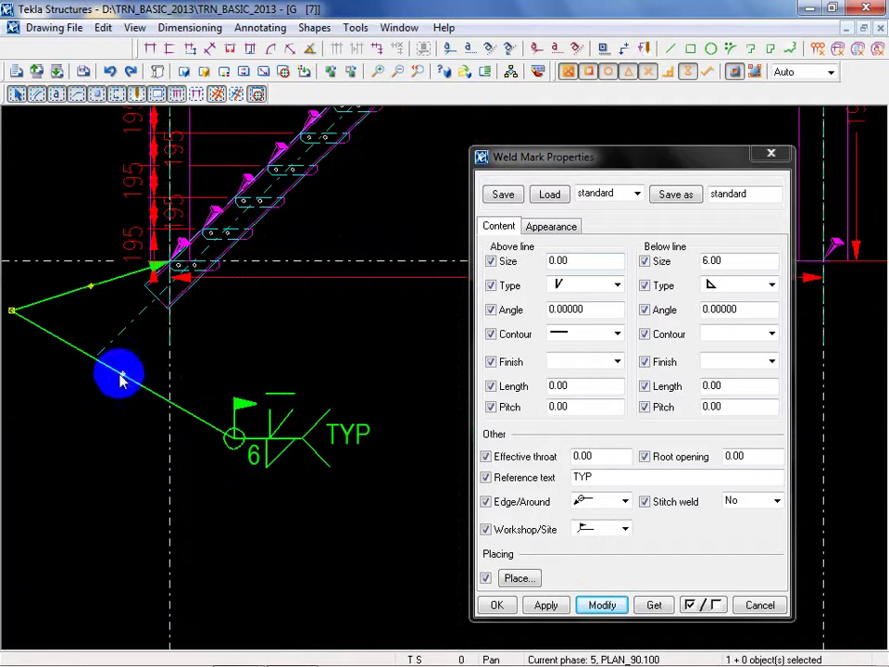
{"action": "left_click_drag", "start_coordinate": [127, 379], "coordinate": [89, 429]}
{"action": "mouse_move", "coordinate": [88, 429]}
{"action": "middle_mouse_down"}
{"action": "mouse_move", "coordinate": [179, 436]}
{"action": "mouse_move", "coordinate": [168, 440]}
{"action": "middle_mouse_up"}
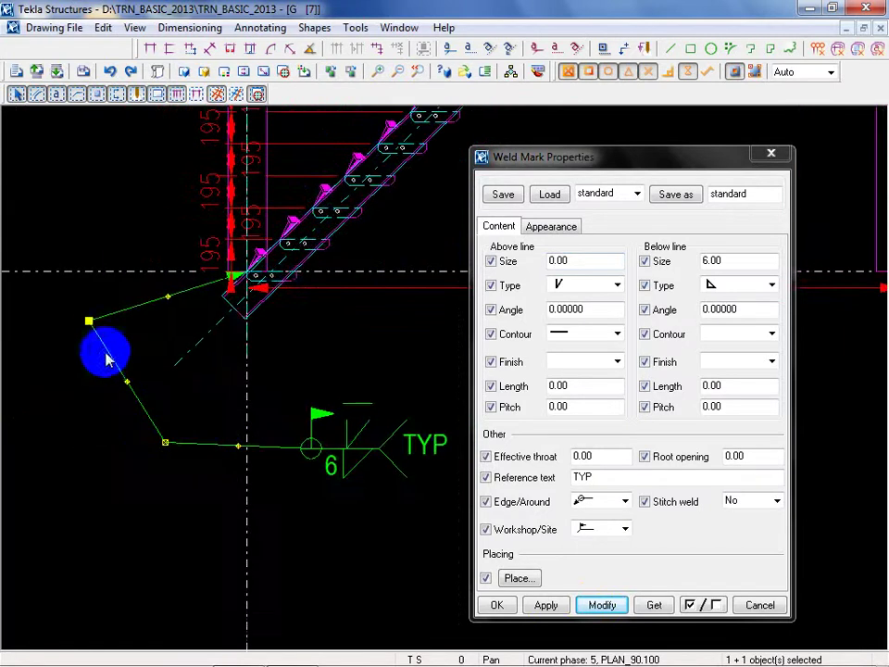
{"action": "left_click_drag", "start_coordinate": [92, 326], "coordinate": [128, 339]}
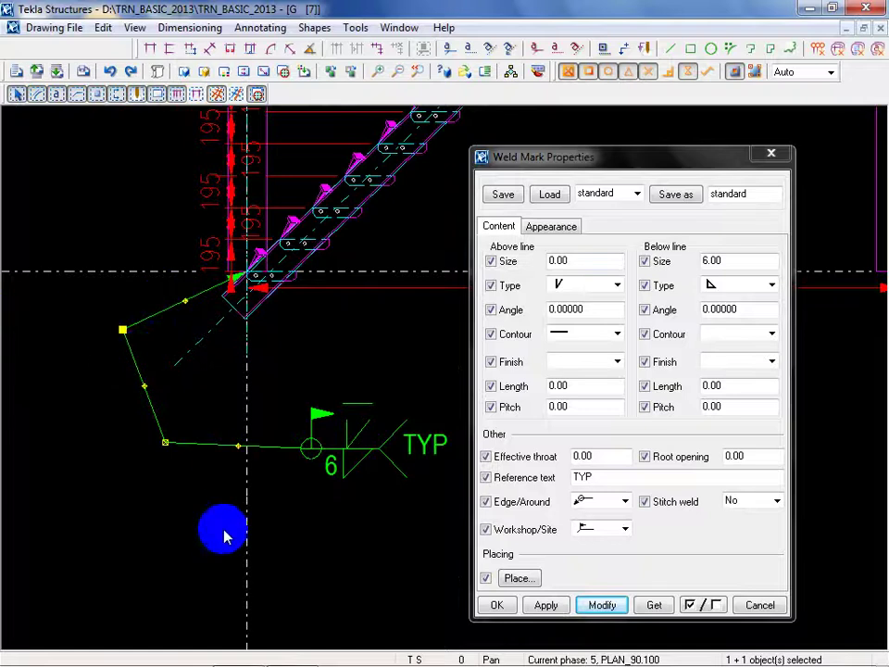
{"action": "left_click", "coordinate": [260, 521]}
{"action": "left_click", "coordinate": [759, 606]}
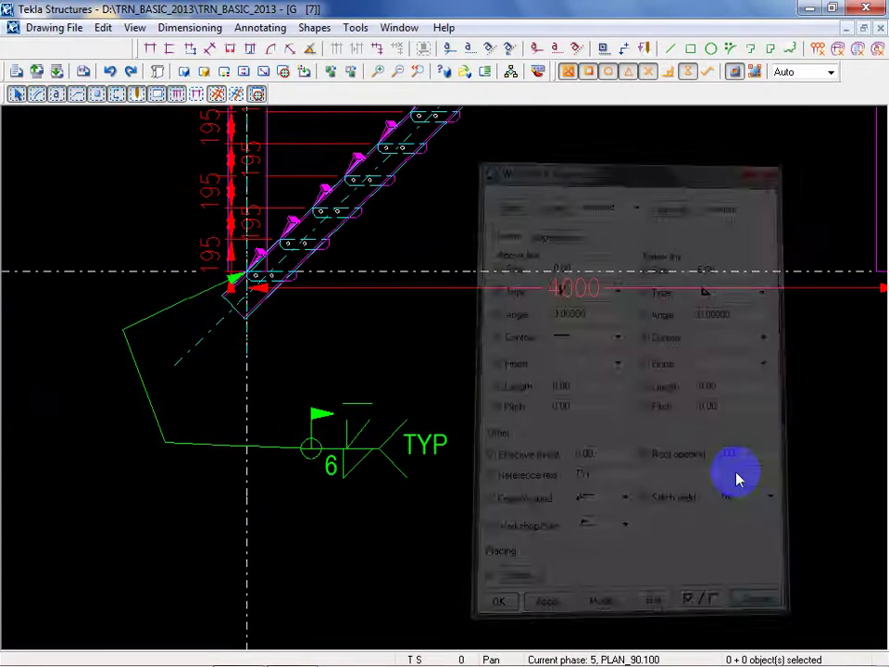
Open the symbol properties and bring up the symbol library of the xsteel file.
{"action": "scroll", "coordinate": [673, 335], "scroll_direction": "down", "scroll_amount": 1}
{"action": "scroll", "coordinate": [674, 335], "scroll_direction": "down", "scroll_amount": 5}
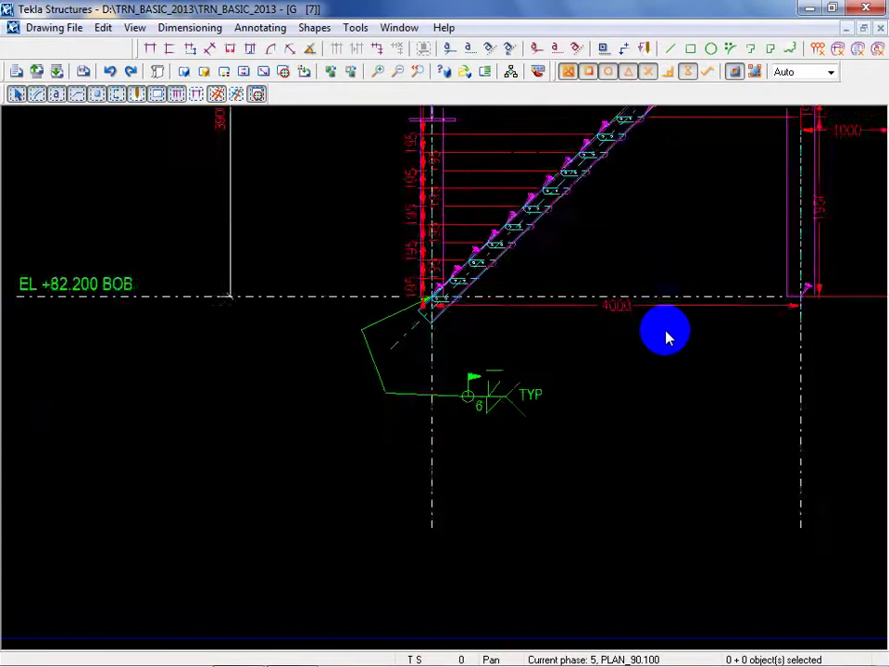
{"action": "middle_click_drag", "start_coordinate": [635, 331], "coordinate": [448, 375]}
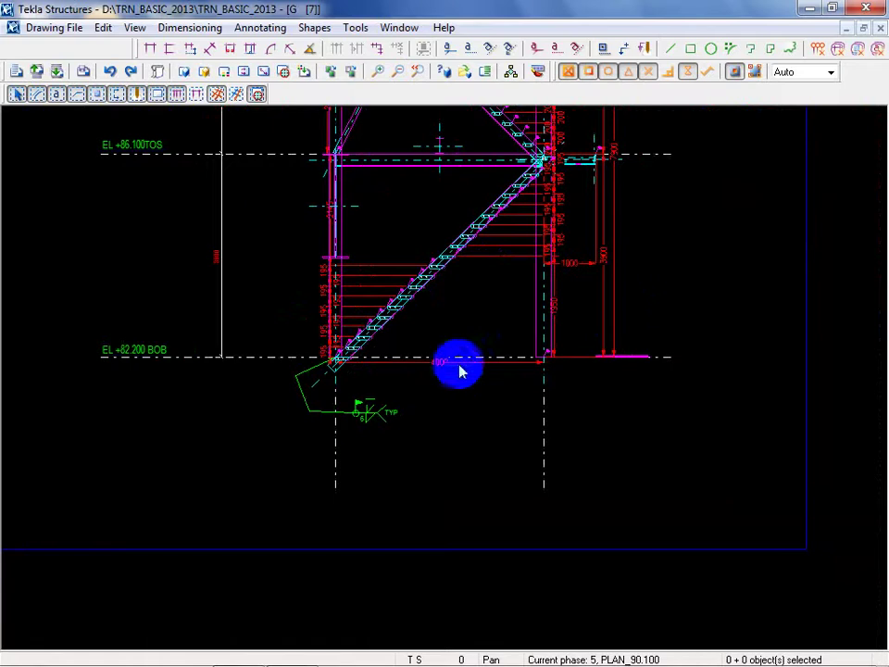
{"action": "left_click", "coordinate": [576, 47]}
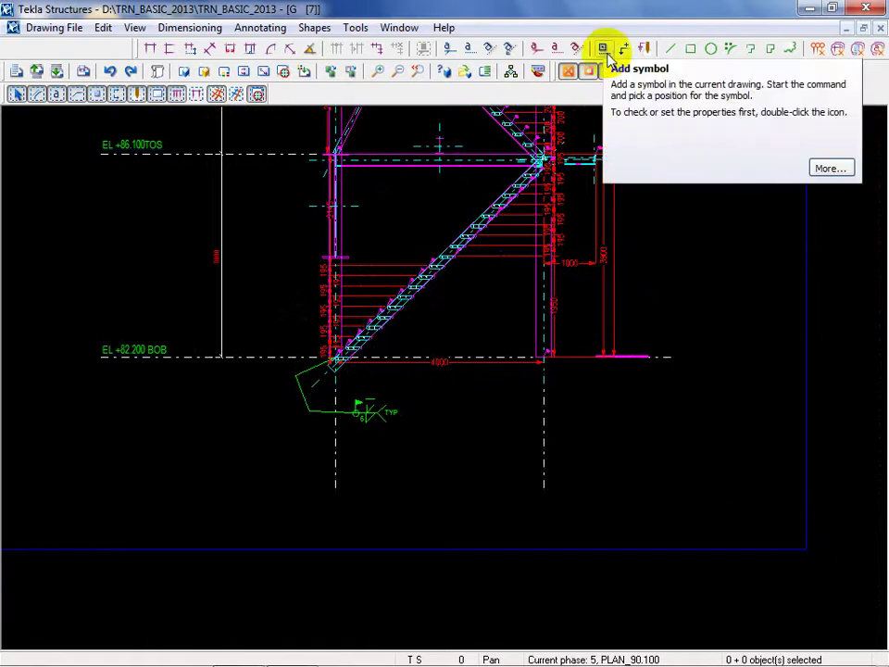
{"action": "double_click", "coordinate": [603, 48]}
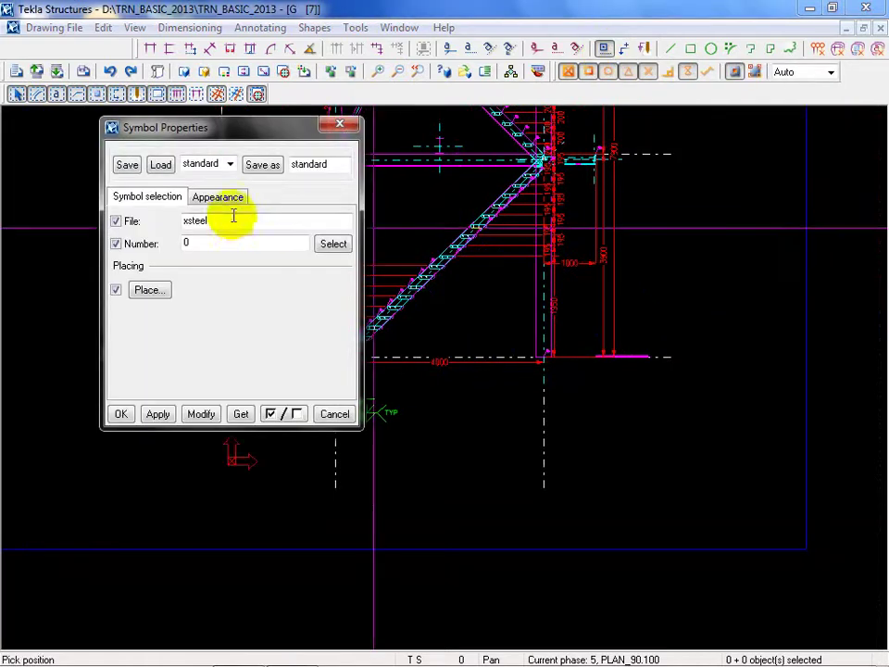
{"action": "left_click", "coordinate": [334, 243]}
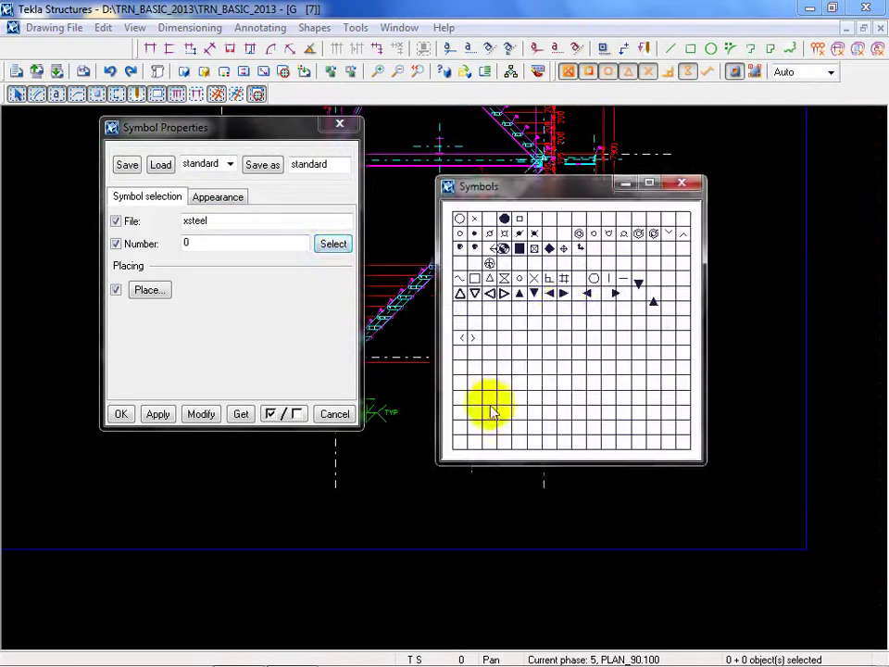
Choose symbol number 50, the circled four-way arrow, from the xsteel library and apply it to the symbol properties.
{"action": "middle_click_drag", "start_coordinate": [345, 504], "coordinate": [274, 565]}
{"action": "scroll", "coordinate": [565, 261], "scroll_direction": "up", "scroll_amount": 1}
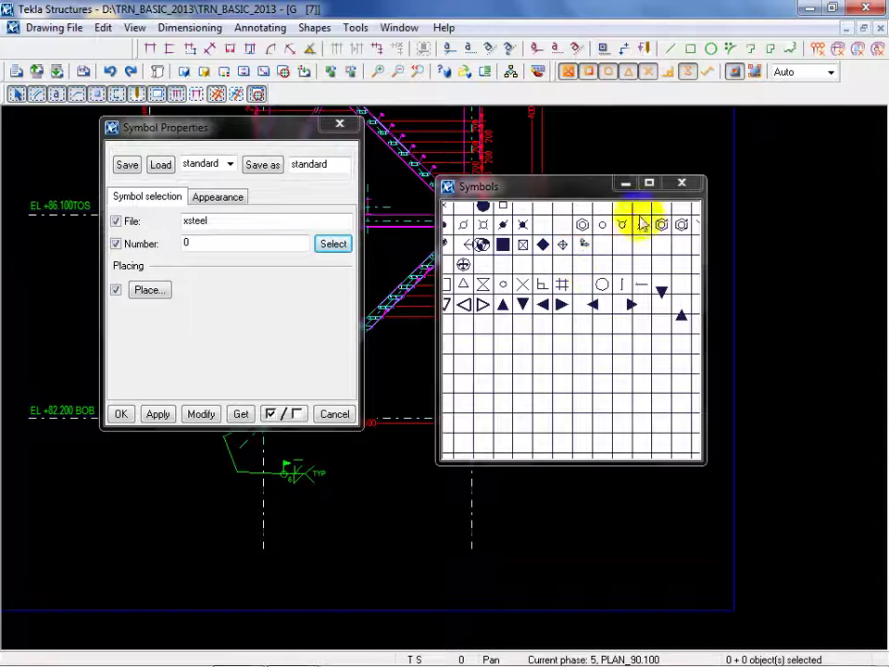
{"action": "left_click", "coordinate": [648, 184]}
{"action": "middle_click_drag", "start_coordinate": [278, 184], "coordinate": [381, 334]}
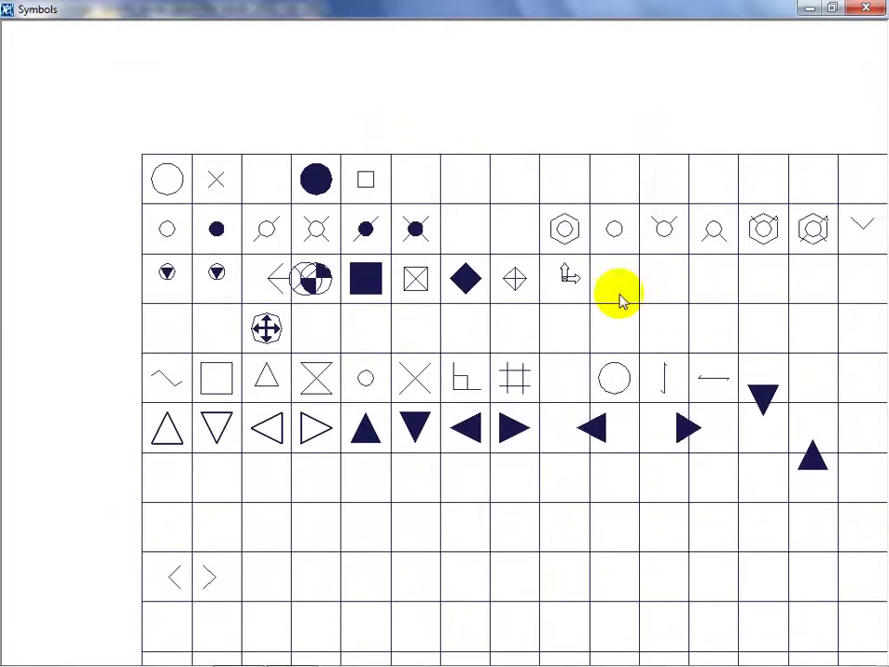
{"action": "double_click", "coordinate": [265, 328]}
{"action": "left_click", "coordinate": [156, 413]}
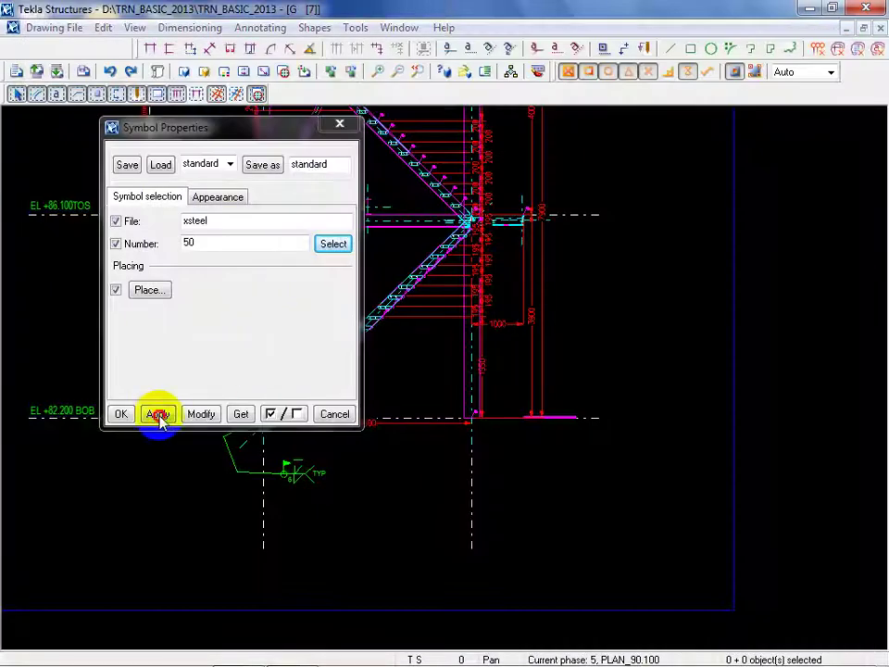
{"action": "left_click", "coordinate": [131, 416]}
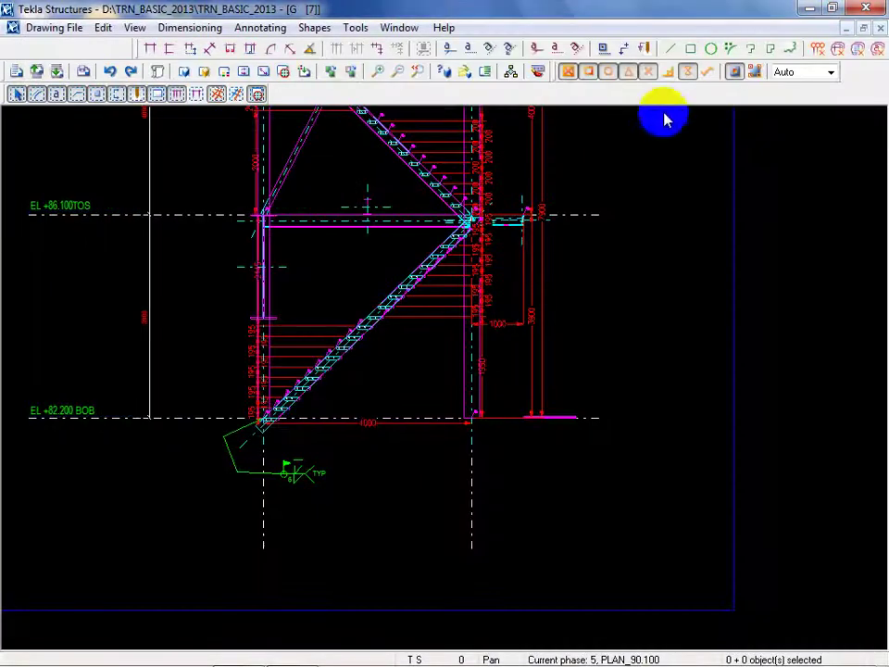
Place the four-way arrow symbol in the empty area below the frame, beyond the second vertical grid line, and end the command.
{"action": "left_click", "coordinate": [603, 52]}
{"action": "right_click", "coordinate": [590, 520]}
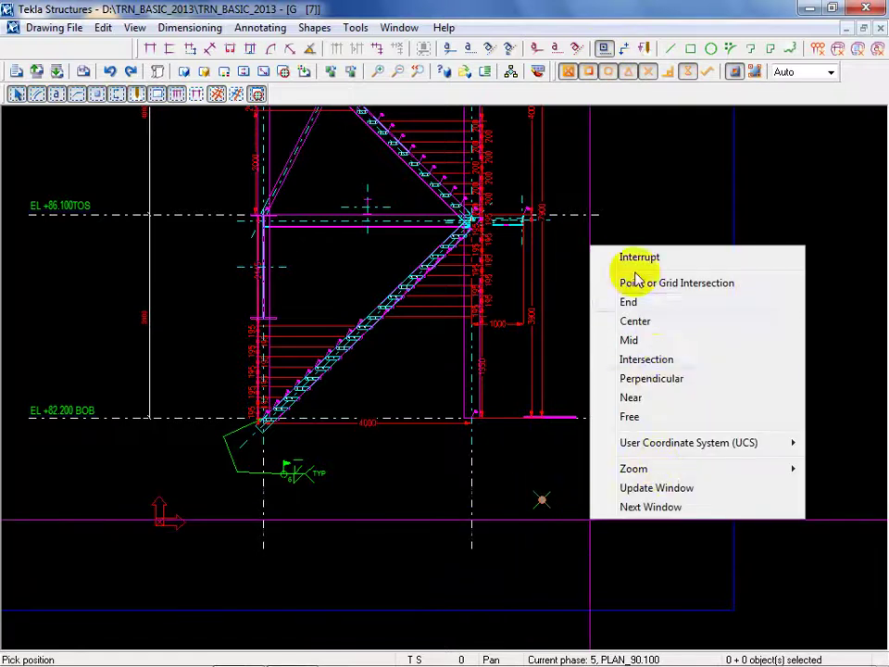
{"action": "left_click", "coordinate": [633, 397]}
{"action": "scroll", "coordinate": [500, 475], "scroll_direction": "up", "scroll_amount": 10}
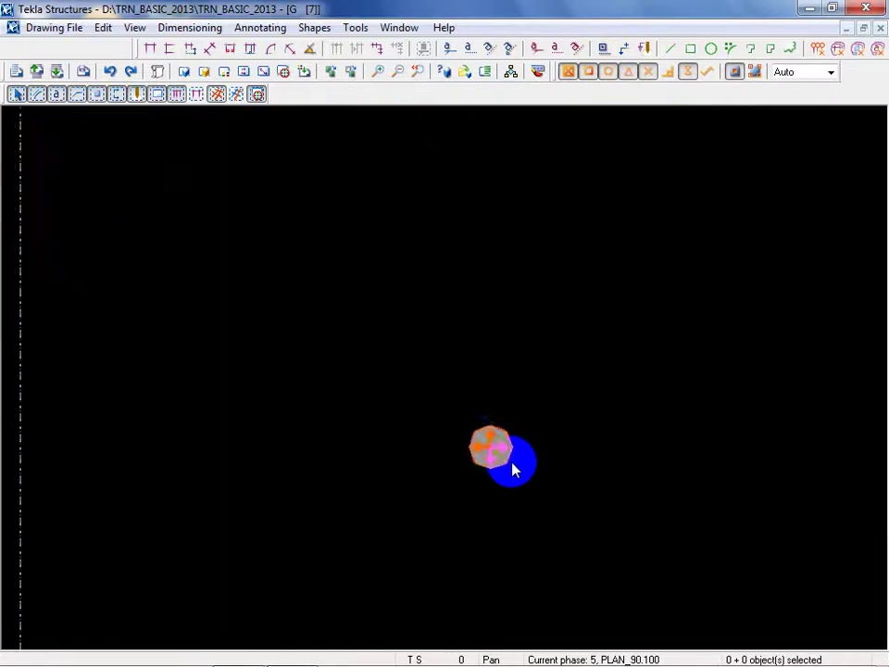
Set the symbol file to NORTH in the symbol properties and bring up its symbol library.
{"action": "double_click", "coordinate": [515, 470]}
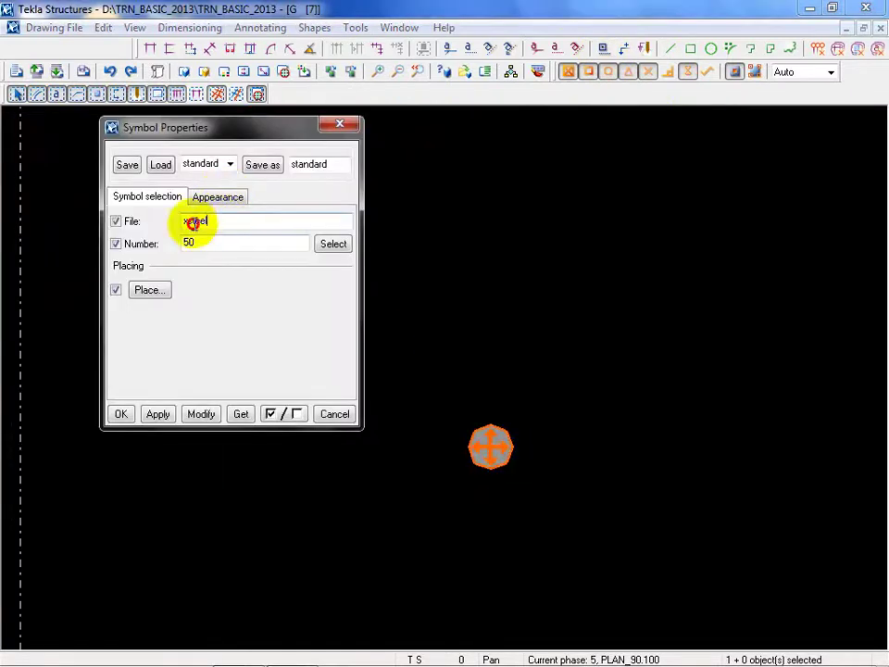
{"action": "left_click_drag", "start_coordinate": [210, 221], "coordinate": [80, 227]}
{"action": "type", "text": "N"}
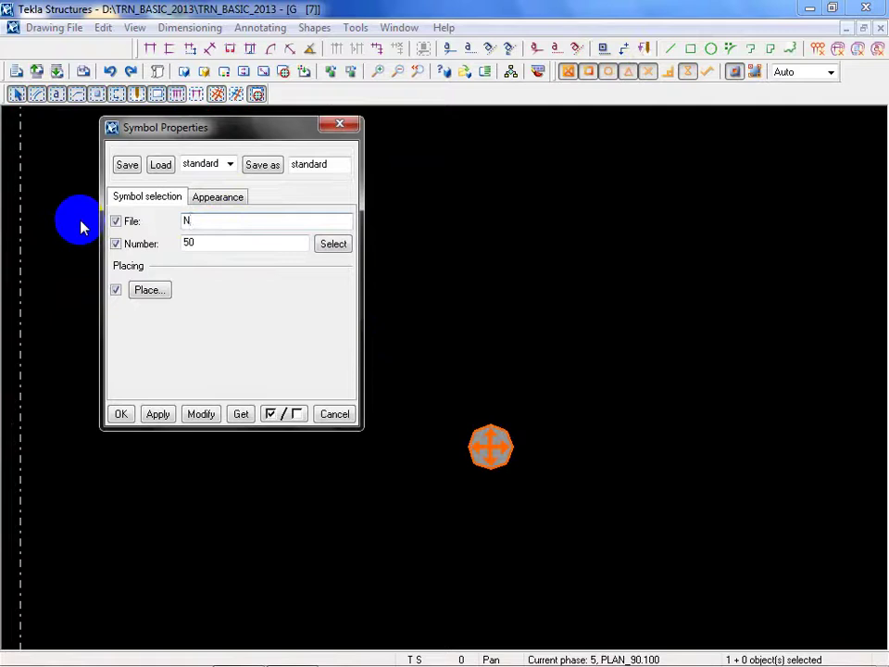
{"action": "type", "text": "ORTH"}
{"action": "left_click", "coordinate": [333, 243]}
{"action": "scroll", "coordinate": [399, 292], "scroll_direction": "up", "scroll_amount": 3}
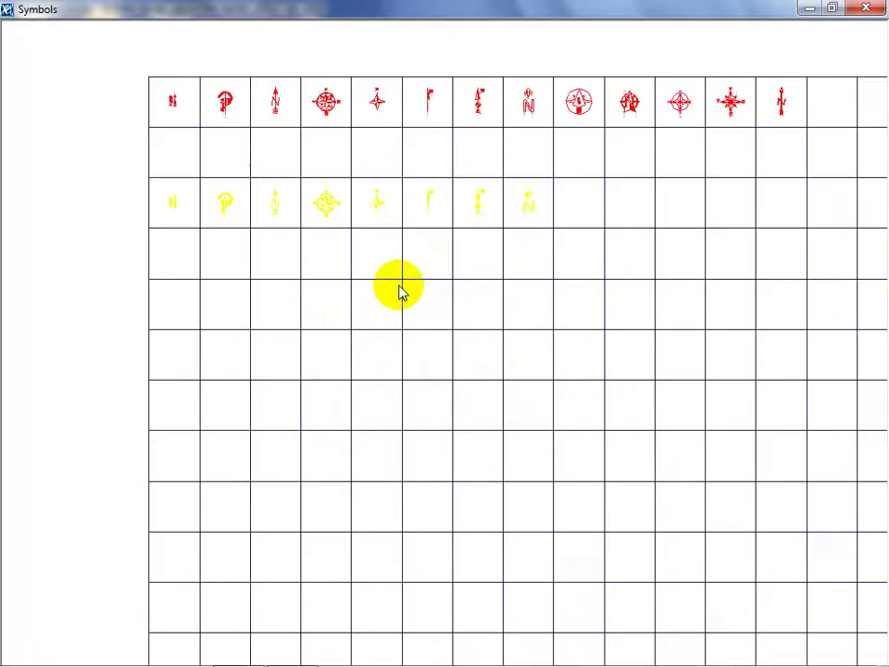
Browse the north arrows, choose the red half-circle North symbol, number 1, and apply it.
{"action": "scroll", "coordinate": [405, 318], "scroll_direction": "up", "scroll_amount": 4}
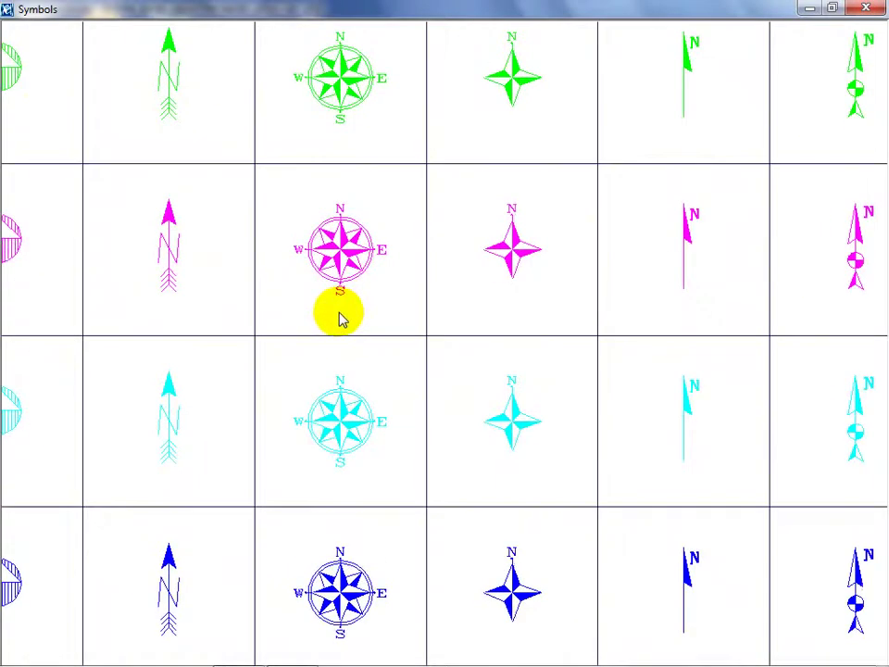
{"action": "scroll", "coordinate": [340, 317], "scroll_direction": "down", "scroll_amount": 5}
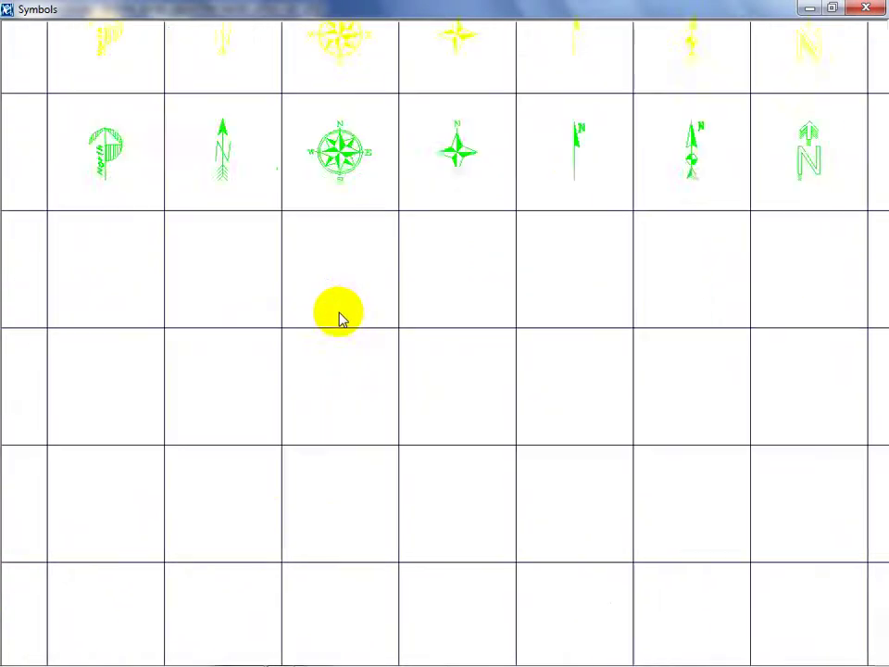
{"action": "scroll", "coordinate": [348, 294], "scroll_direction": "up", "scroll_amount": 5}
{"action": "middle_click_drag", "start_coordinate": [414, 220], "coordinate": [432, 575]}
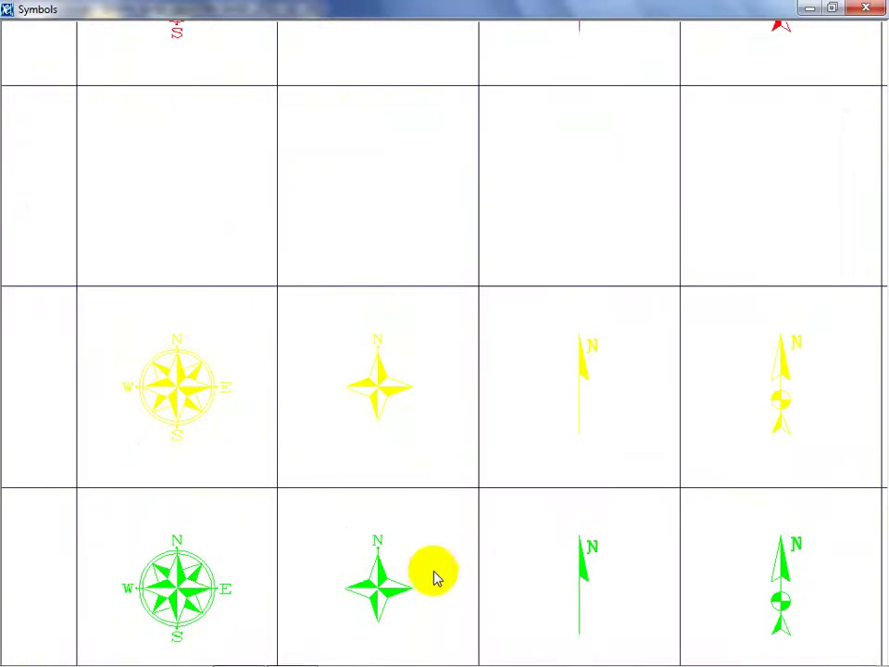
{"action": "scroll", "coordinate": [456, 469], "scroll_direction": "down", "scroll_amount": 5}
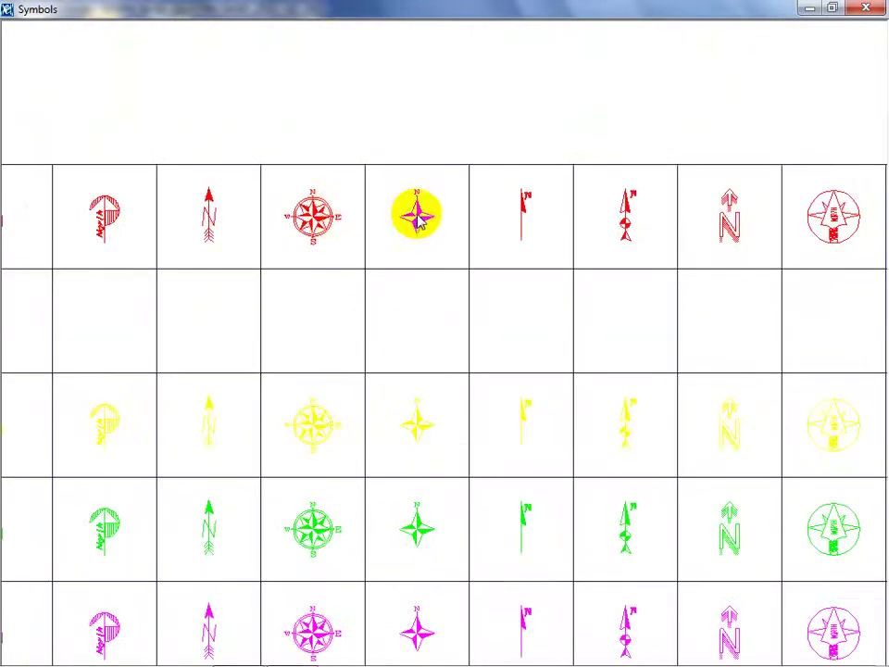
{"action": "double_click", "coordinate": [111, 212]}
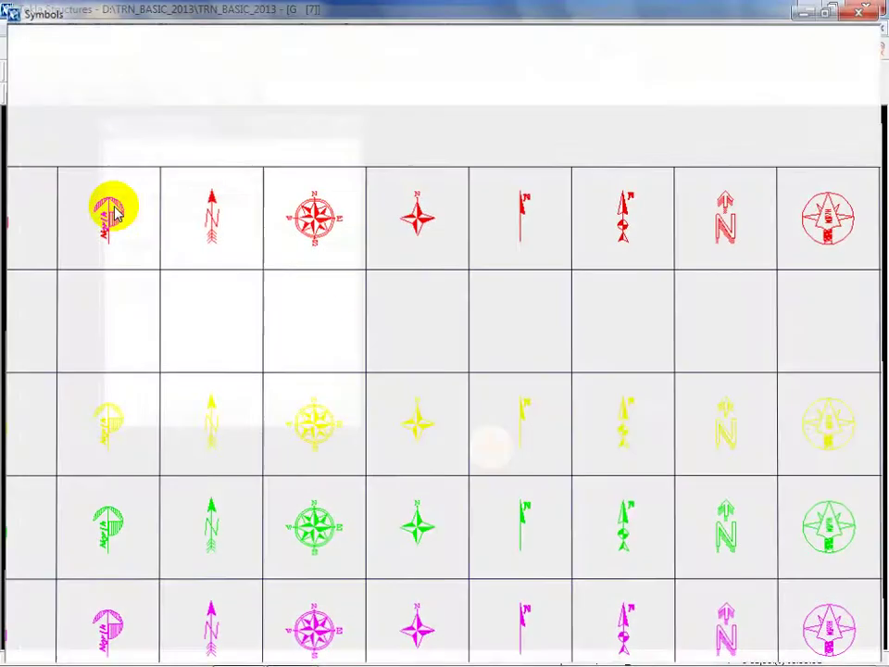
{"action": "left_click", "coordinate": [159, 414]}
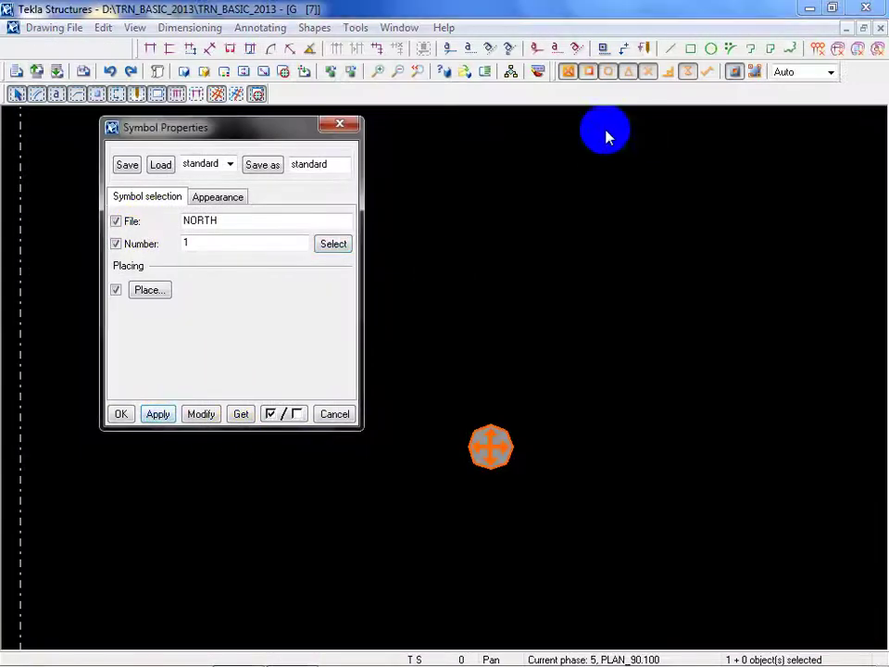
Place the north symbol beside the four-way arrow symbol, end the command, and select the new symbol.
{"action": "left_click", "coordinate": [605, 47]}
{"action": "left_click", "coordinate": [609, 483]}
{"action": "right_click", "coordinate": [756, 411]}
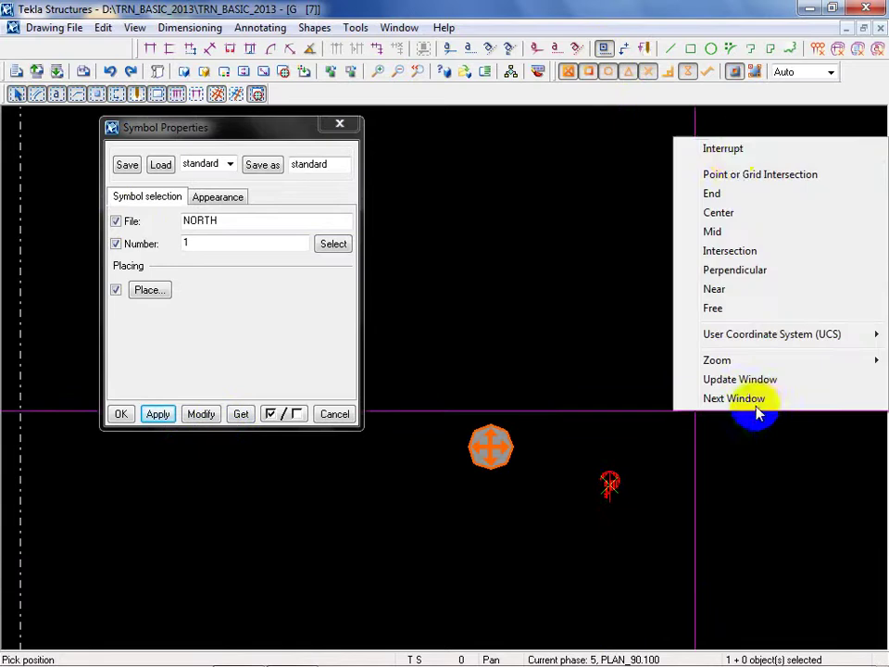
{"action": "left_click", "coordinate": [735, 164]}
{"action": "scroll", "coordinate": [593, 491], "scroll_direction": "up", "scroll_amount": 3}
{"action": "left_click", "coordinate": [627, 478]}
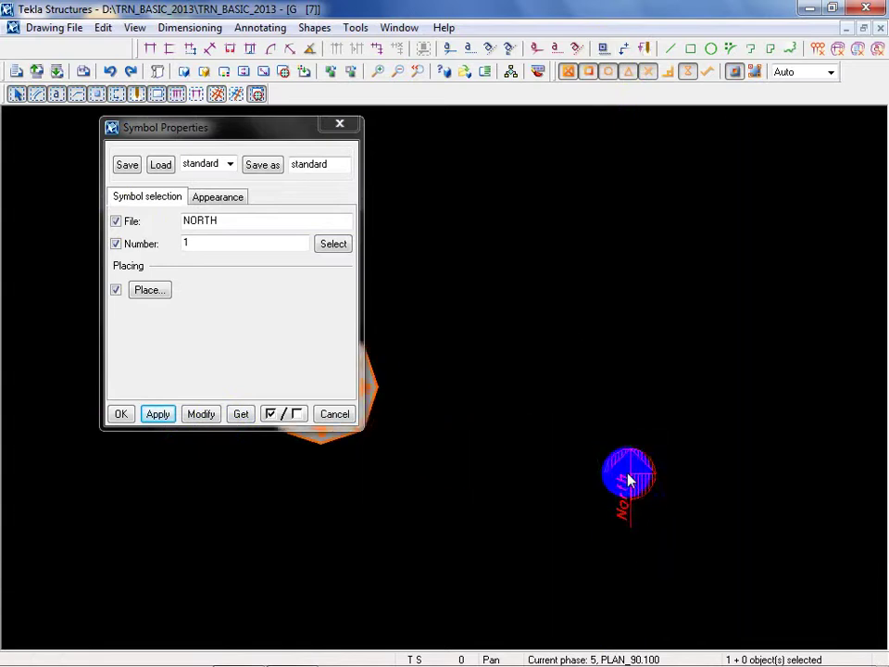
Set the north symbol's height to 50 and close the symbol properties.
{"action": "left_click", "coordinate": [215, 198]}
{"action": "double_click", "coordinate": [278, 258]}
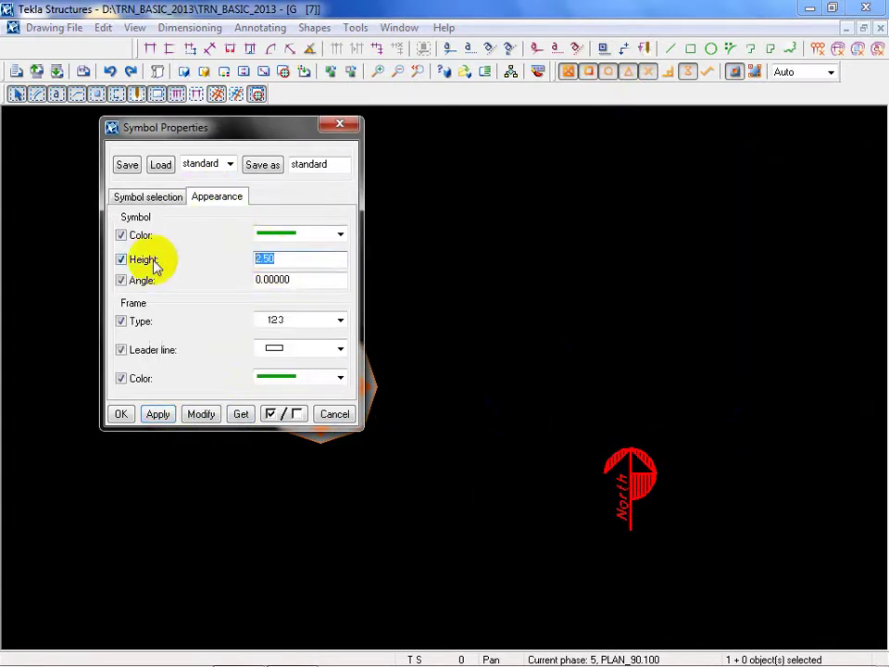
{"action": "left_click", "coordinate": [201, 413]}
{"action": "left_click", "coordinate": [334, 413]}
Move the enlarged north symbol to the empty area above the EL +90.100TOS level mark.
{"action": "scroll", "coordinate": [283, 398], "scroll_direction": "down", "scroll_amount": 5}
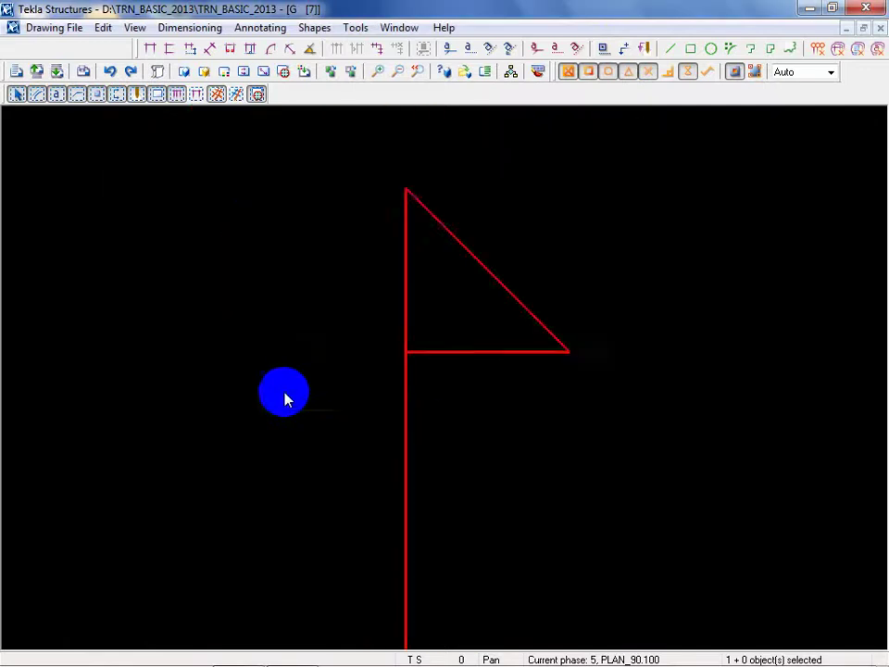
{"action": "mouse_move", "coordinate": [426, 505]}
{"action": "middle_mouse_down"}
{"action": "mouse_move", "coordinate": [504, 549]}
{"action": "mouse_move", "coordinate": [504, 569]}
{"action": "middle_mouse_up"}
{"action": "scroll", "coordinate": [472, 528], "scroll_direction": "down", "scroll_amount": 2}
{"action": "mouse_move", "coordinate": [500, 563]}
{"action": "left_mouse_down"}
{"action": "mouse_move", "coordinate": [231, 262]}
{"action": "mouse_move", "coordinate": [227, 236]}
{"action": "mouse_move", "coordinate": [224, 293]}
{"action": "mouse_move", "coordinate": [278, 275]}
{"action": "left_mouse_up"}
{"action": "scroll", "coordinate": [224, 232], "scroll_direction": "up", "scroll_amount": 3}
{"action": "scroll", "coordinate": [222, 220], "scroll_direction": "up", "scroll_amount": 2}
{"action": "left_click", "coordinate": [281, 383]}
{"action": "middle_click_drag", "start_coordinate": [282, 383], "coordinate": [235, 426]}
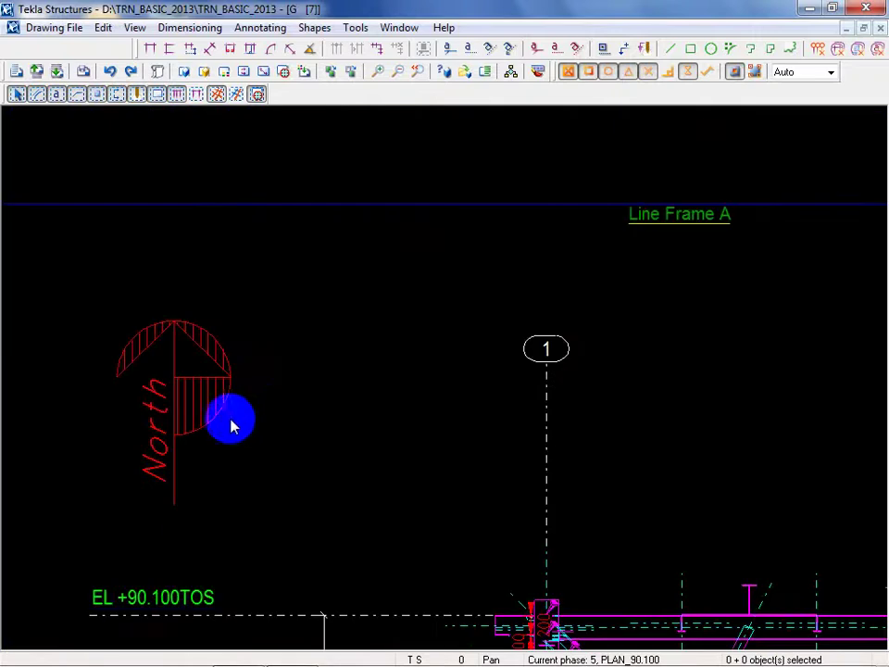
Review the north symbol's appearance settings, close them without changes, and deselect the symbol.
{"action": "double_click", "coordinate": [232, 425]}
{"action": "left_click", "coordinate": [217, 196]}
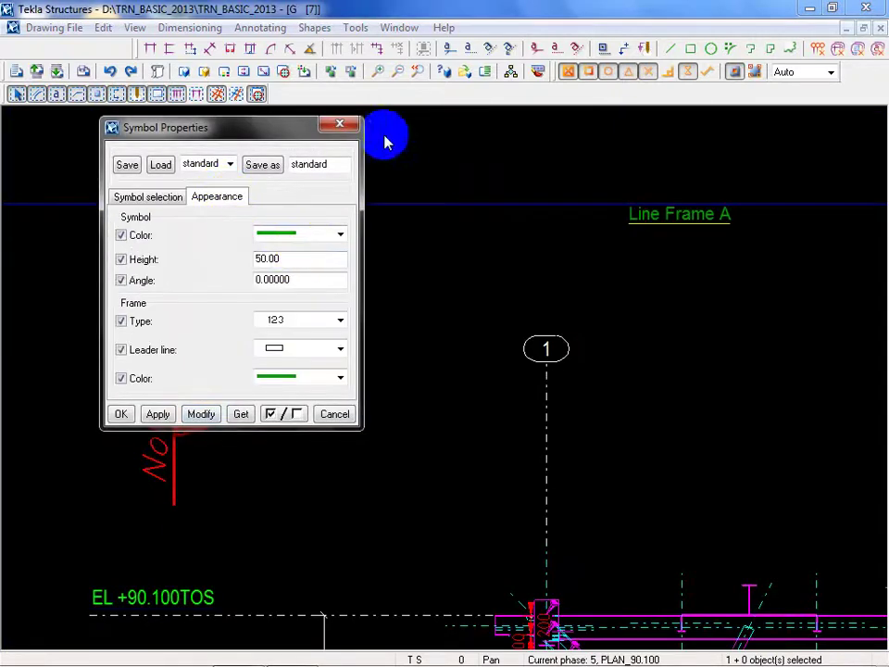
{"action": "left_click", "coordinate": [339, 123]}
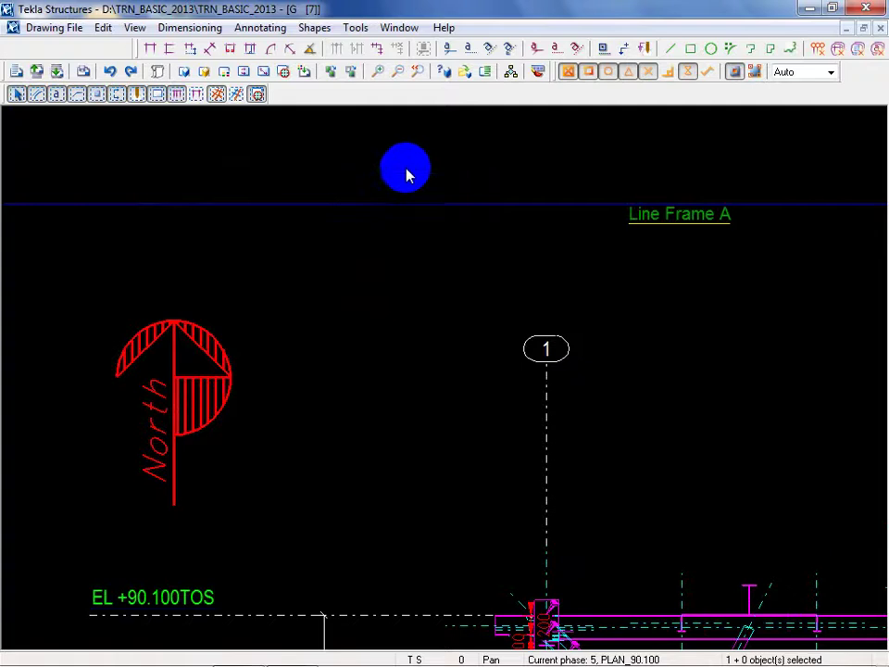
{"action": "left_click", "coordinate": [328, 469]}
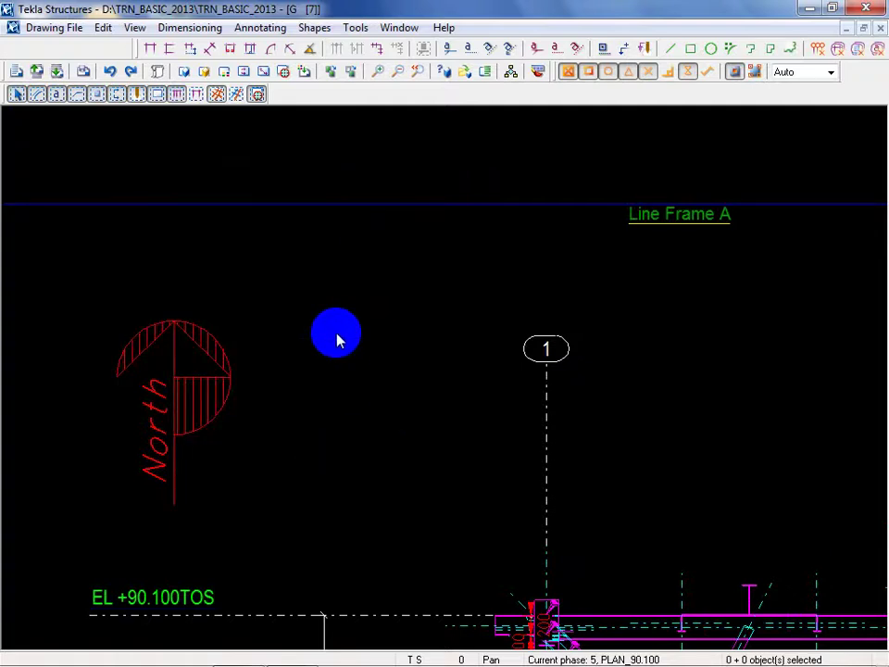
Examine the annotated Line Frame A drawing, both the whole sheet and the frame's dimensions and marks.
{"action": "scroll", "coordinate": [336, 340], "scroll_direction": "down", "scroll_amount": 6}
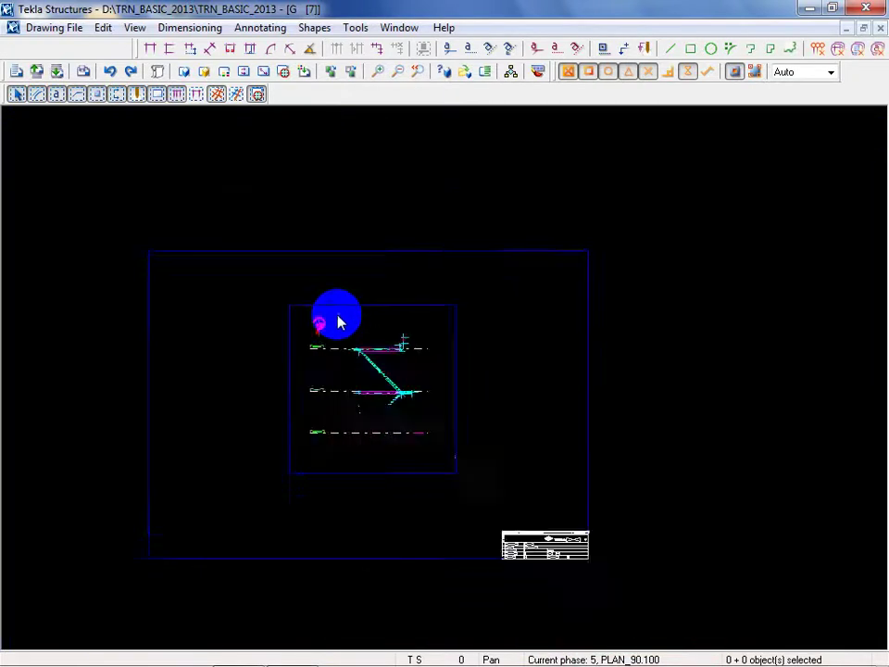
{"action": "scroll", "coordinate": [336, 319], "scroll_direction": "down", "scroll_amount": 3}
{"action": "scroll", "coordinate": [337, 318], "scroll_direction": "up", "scroll_amount": 5}
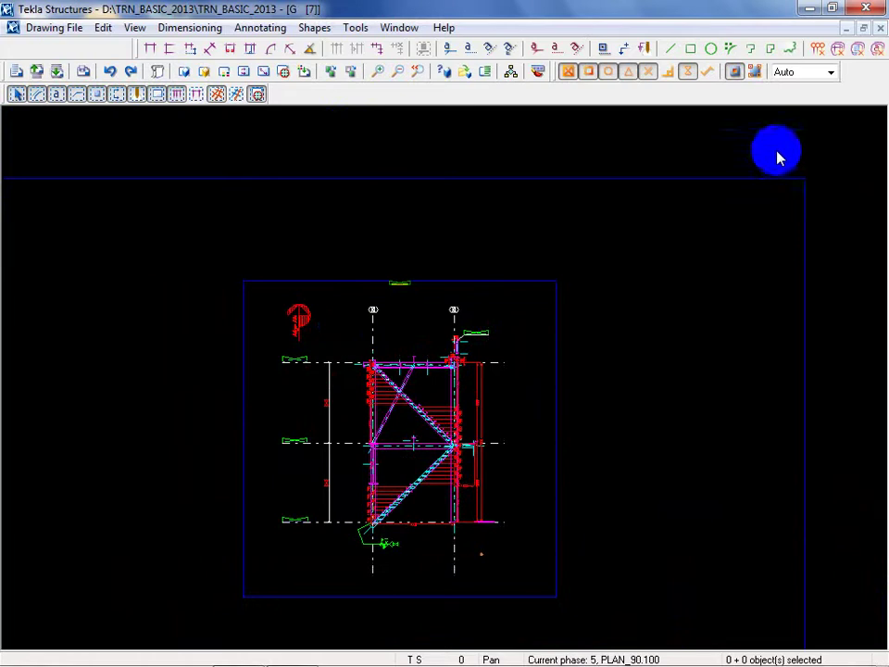
{"action": "scroll", "coordinate": [420, 508], "scroll_direction": "up", "scroll_amount": 3}
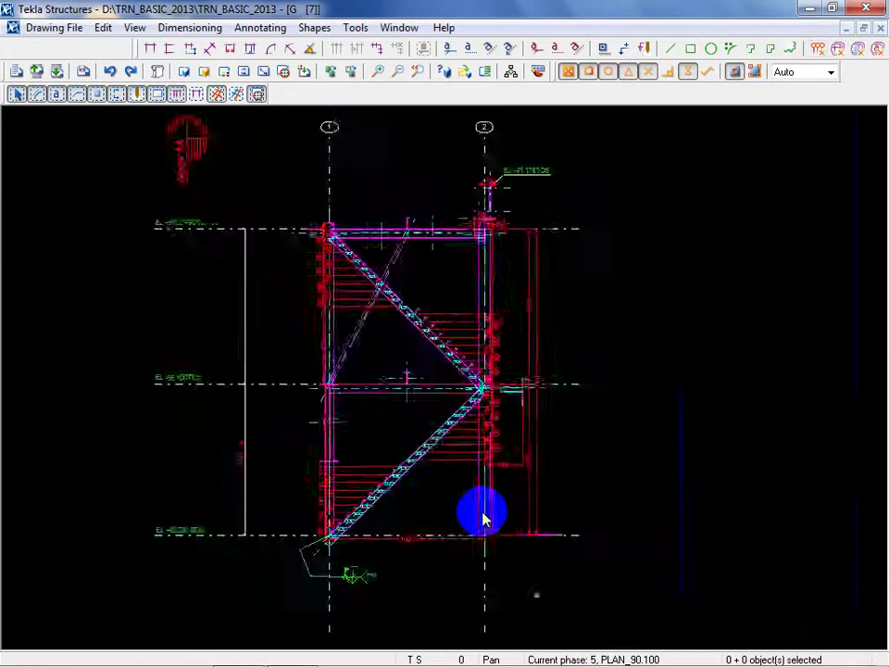
{"action": "scroll", "coordinate": [483, 512], "scroll_direction": "up", "scroll_amount": 3}
{"action": "scroll", "coordinate": [453, 476], "scroll_direction": "down", "scroll_amount": 8}
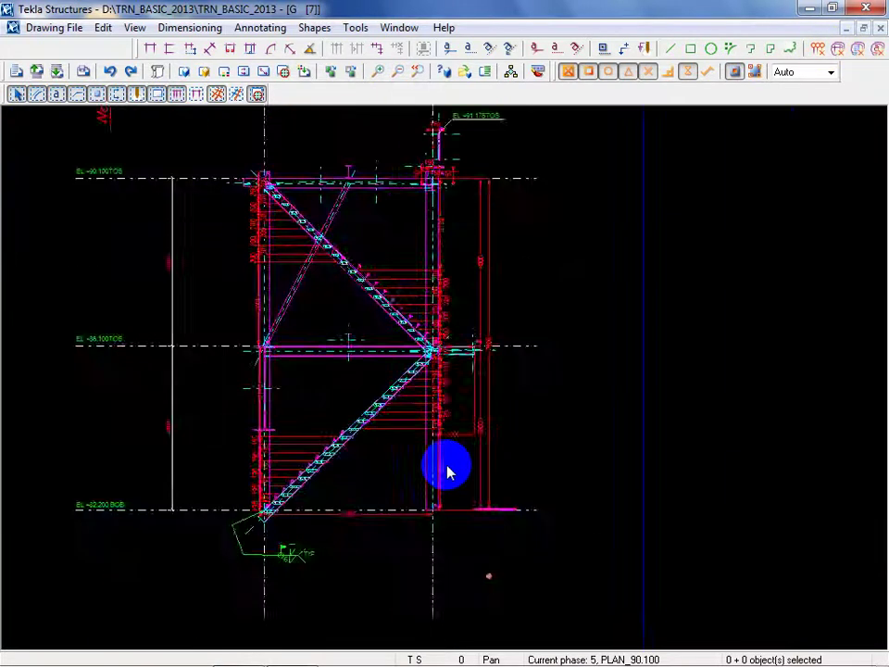
{"action": "scroll", "coordinate": [399, 510], "scroll_direction": "down", "scroll_amount": 2}
{"action": "middle_click_drag", "start_coordinate": [399, 510], "coordinate": [434, 490]}
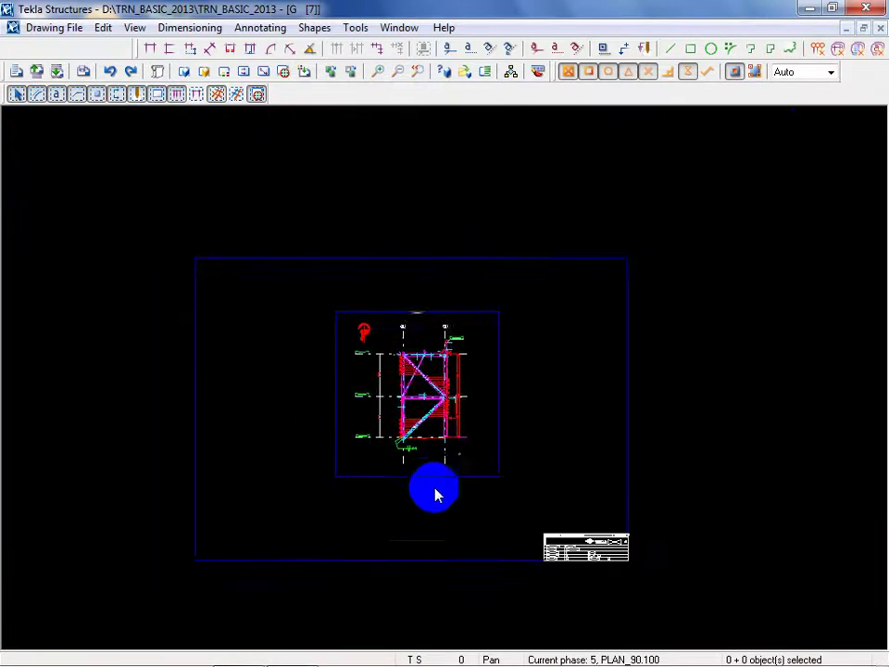
{"action": "scroll", "coordinate": [411, 481], "scroll_direction": "up", "scroll_amount": 2}
Save the annotated Line Frame A general arrangement drawing.
{"action": "left_click", "coordinate": [78, 95]}
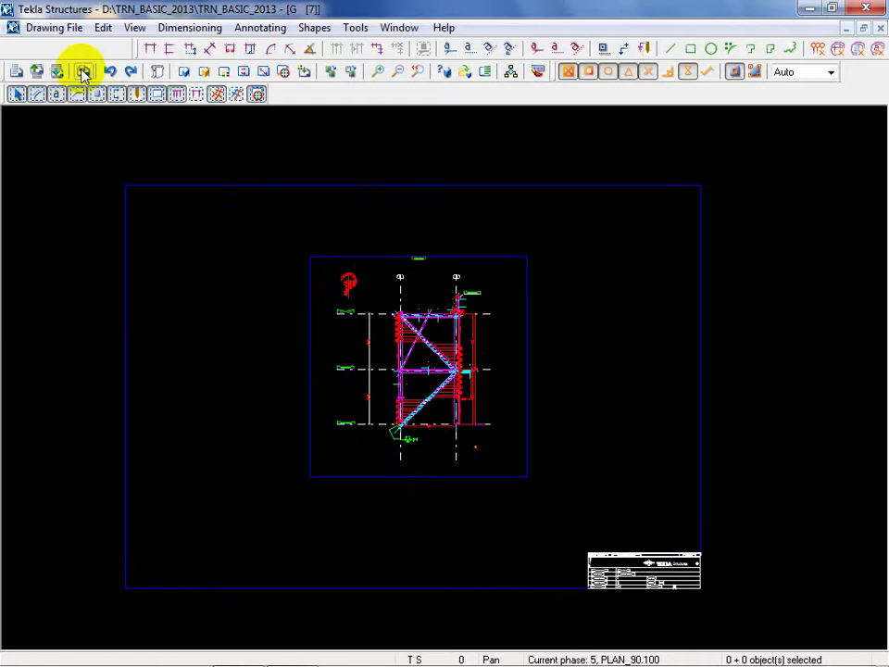
{"action": "left_click", "coordinate": [291, 326]}
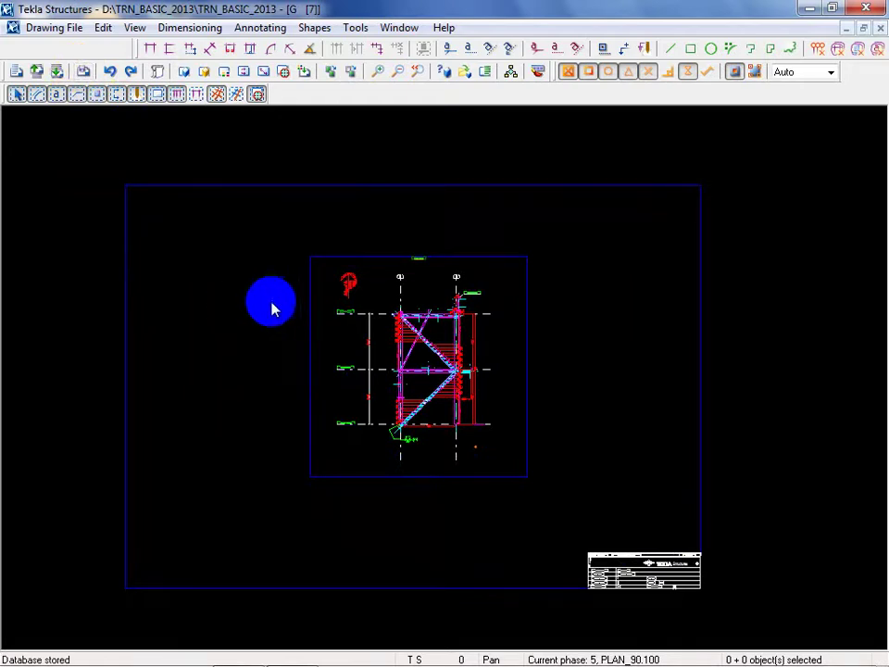
View the Plan 86.100_TOS model view and return to the G [7] drawing.
{"action": "left_click", "coordinate": [378, 72]}
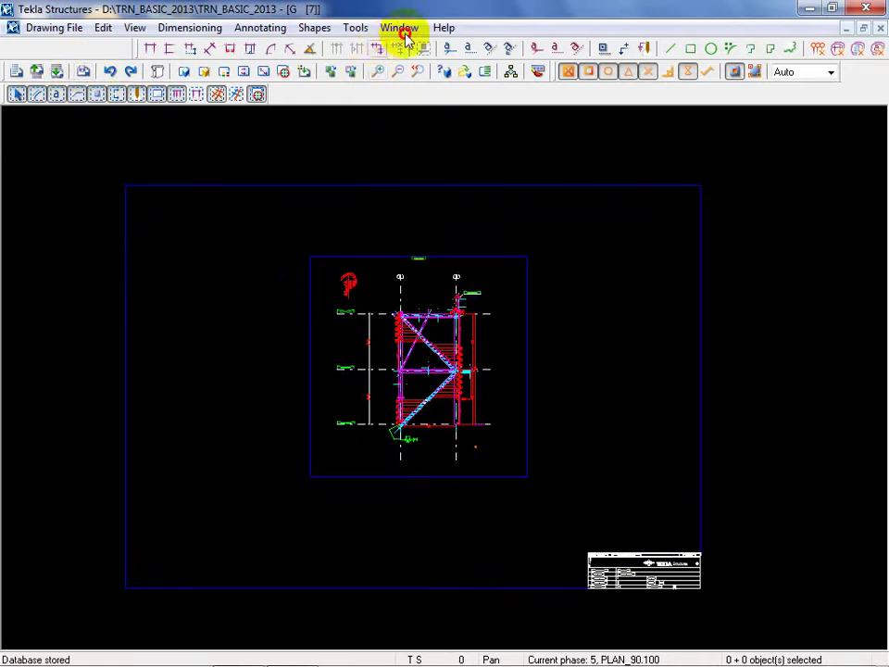
{"action": "left_click", "coordinate": [403, 30]}
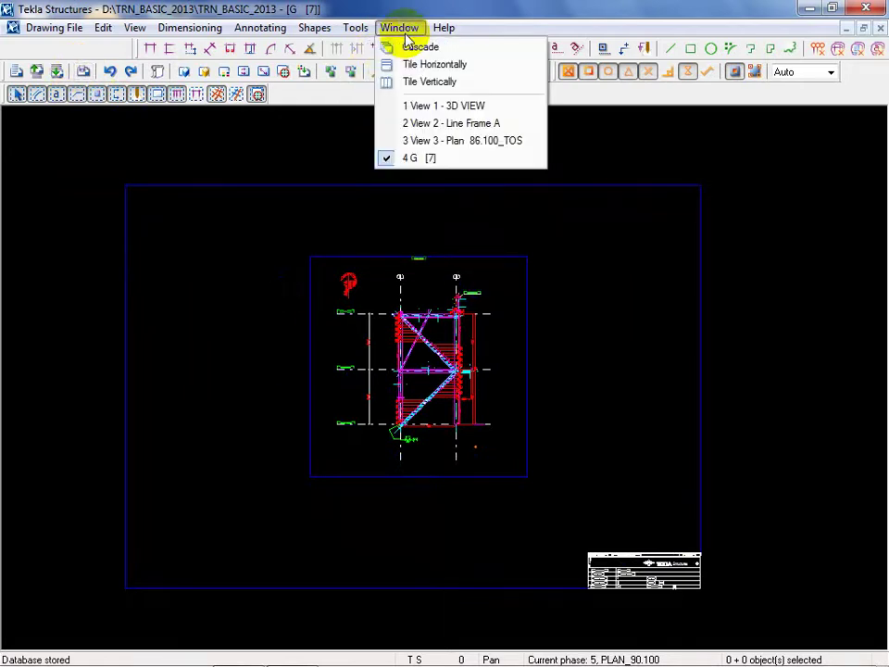
{"action": "left_click", "coordinate": [449, 144]}
{"action": "scroll", "coordinate": [238, 318], "scroll_direction": "down", "scroll_amount": 6}
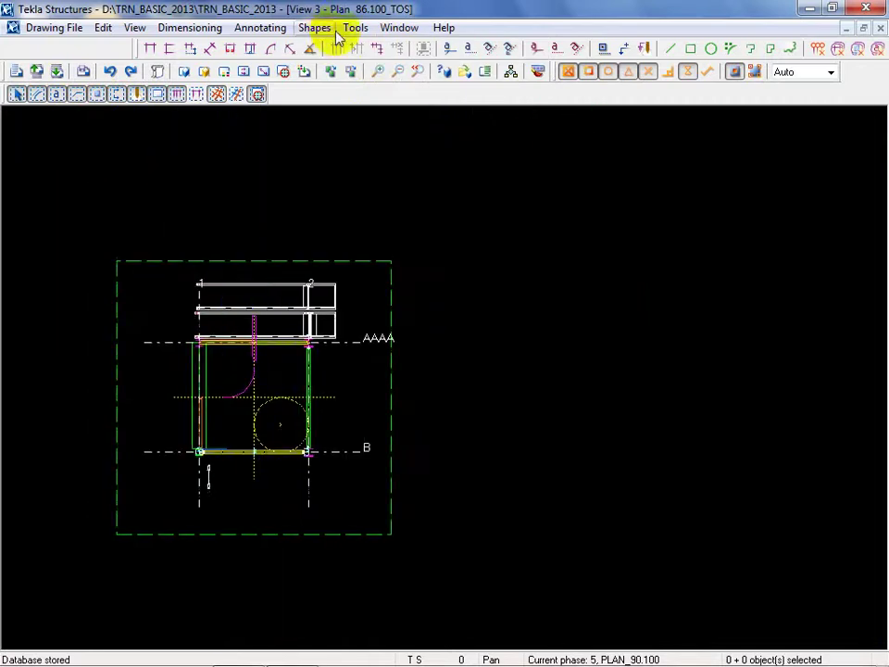
{"action": "left_click", "coordinate": [396, 28]}
{"action": "left_click", "coordinate": [408, 156]}
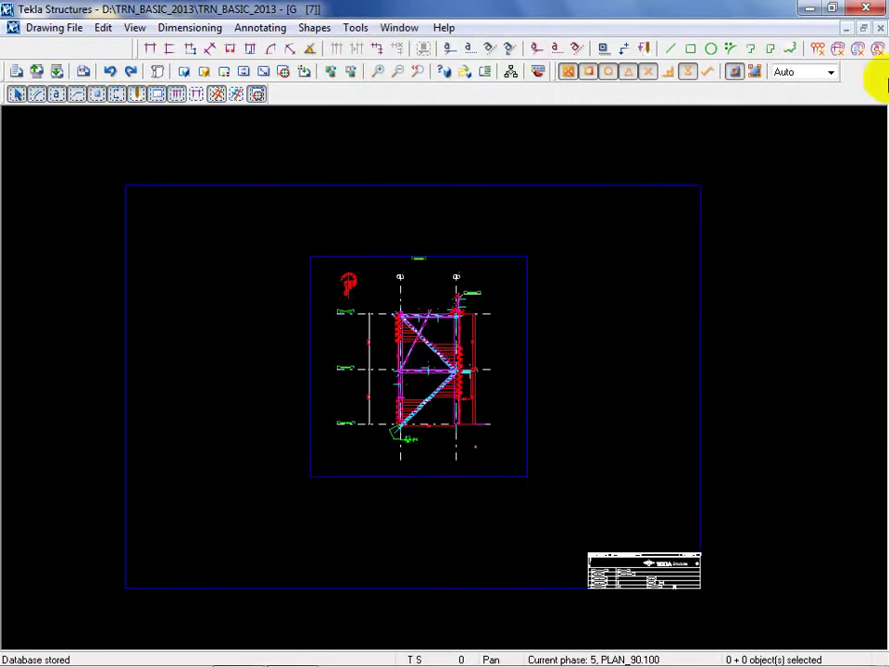
Close the drawing to return to the model and rearrange the selection, snapping and standard toolbars.
{"action": "left_click", "coordinate": [880, 29]}
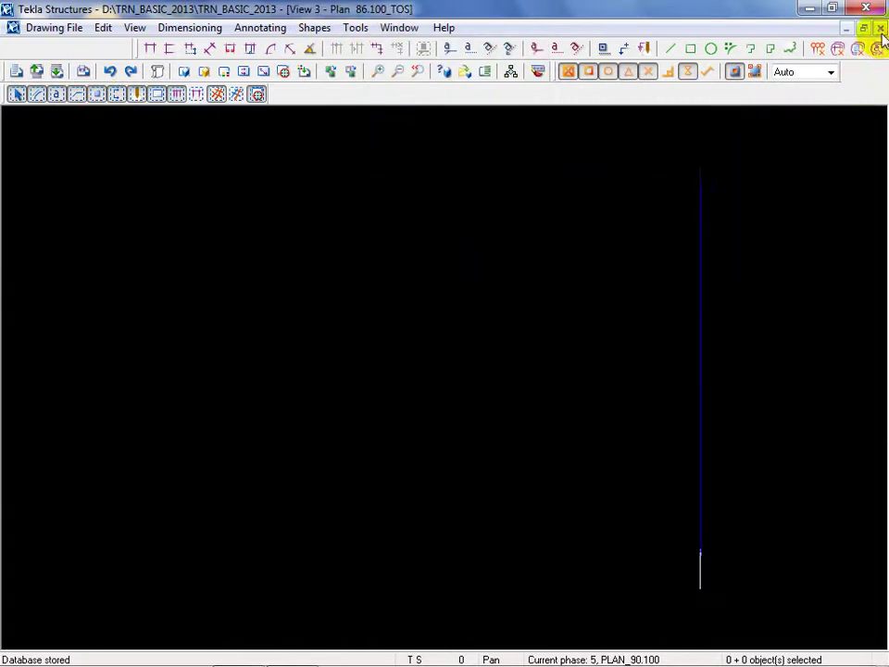
{"action": "left_click", "coordinate": [549, 366]}
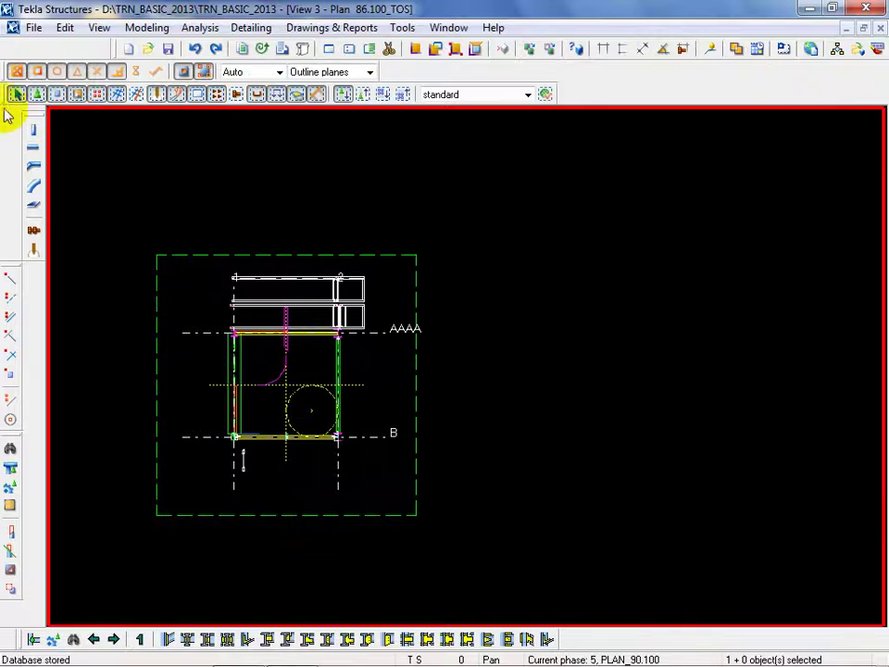
{"action": "left_click_drag", "start_coordinate": [8, 96], "coordinate": [15, 74]}
{"action": "left_click", "coordinate": [577, 227]}
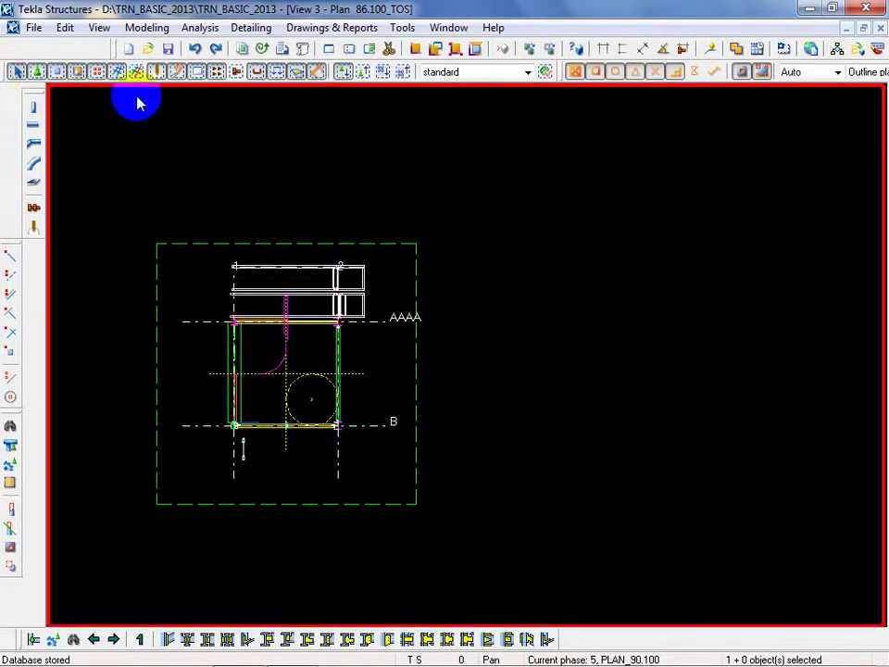
{"action": "left_click_drag", "start_coordinate": [118, 47], "coordinate": [7, 49]}
{"action": "left_click", "coordinate": [243, 142]}
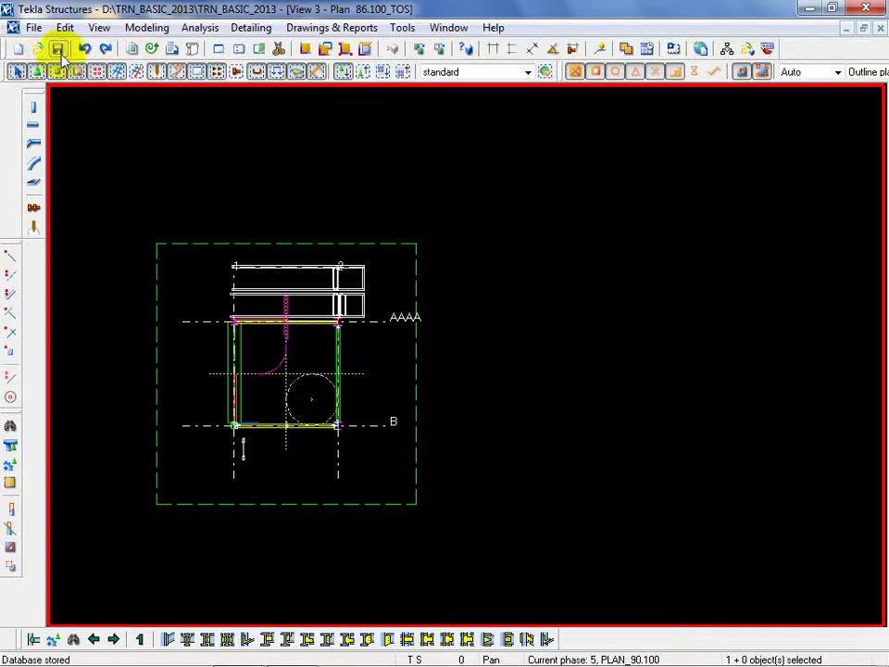
Remove Plan 86.100_TOS from the visible views, close the view list, and activate the 3D view.
{"action": "left_click", "coordinate": [258, 48]}
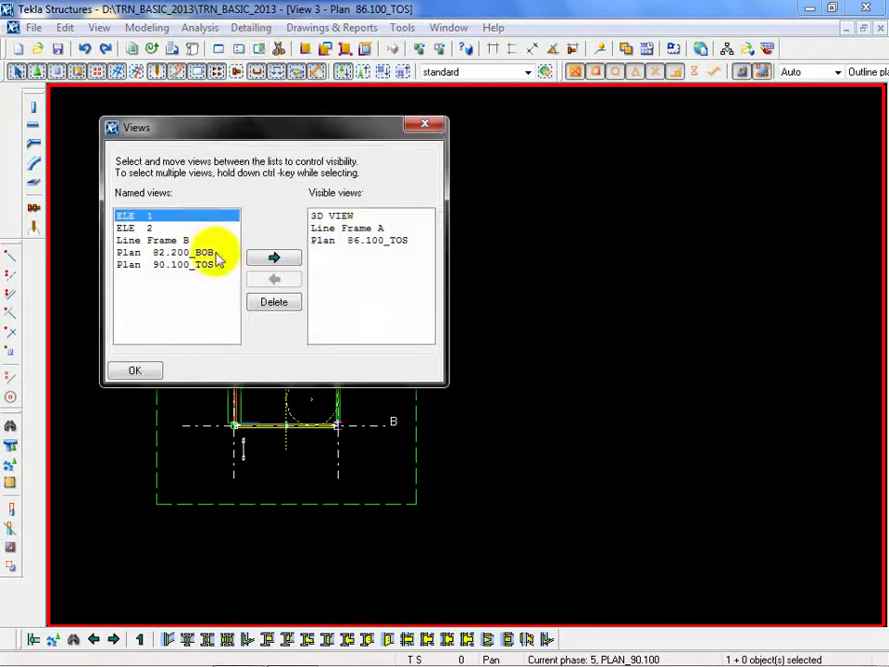
{"action": "double_click", "coordinate": [361, 240]}
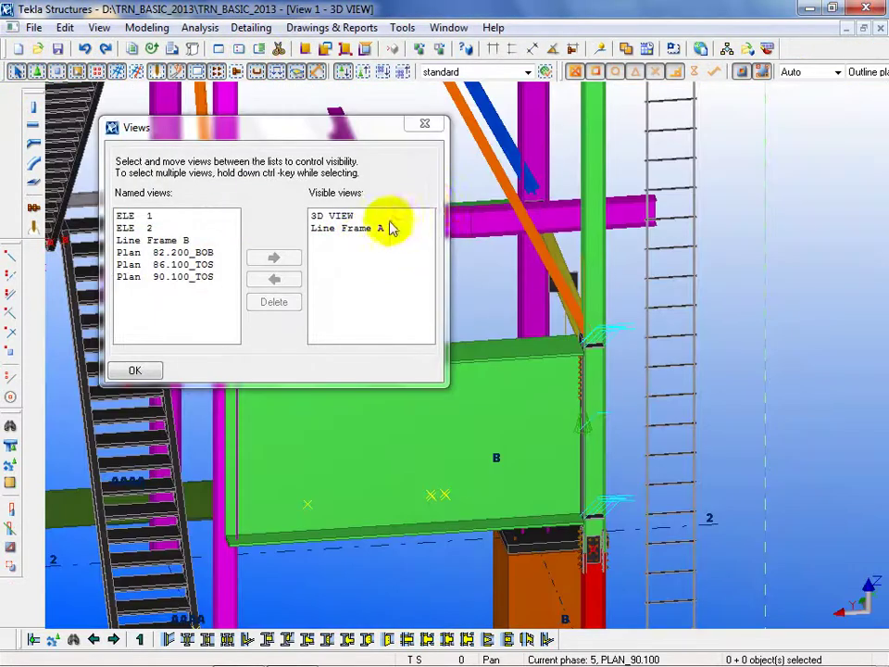
{"action": "left_click", "coordinate": [425, 123]}
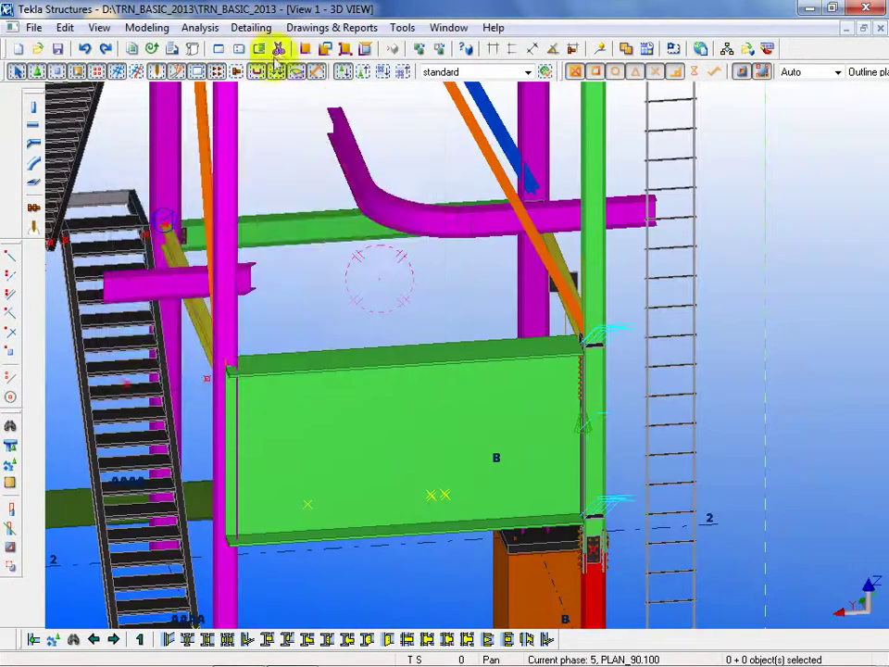
{"action": "left_click", "coordinate": [410, 162]}
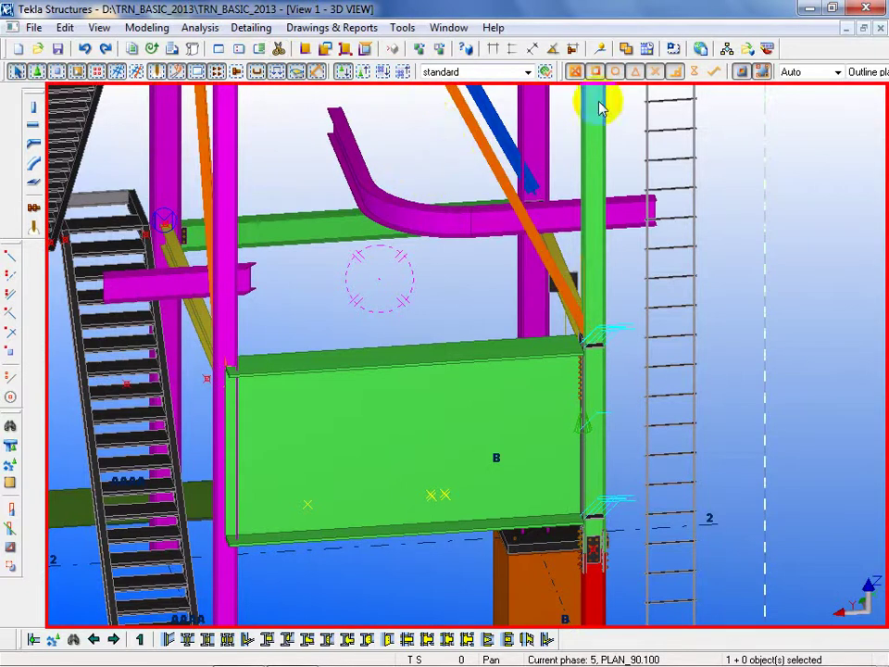
Open the frozen 830*584 drawing from the drawing list and close the list.
{"action": "left_click", "coordinate": [172, 48]}
{"action": "left_click", "coordinate": [413, 228]}
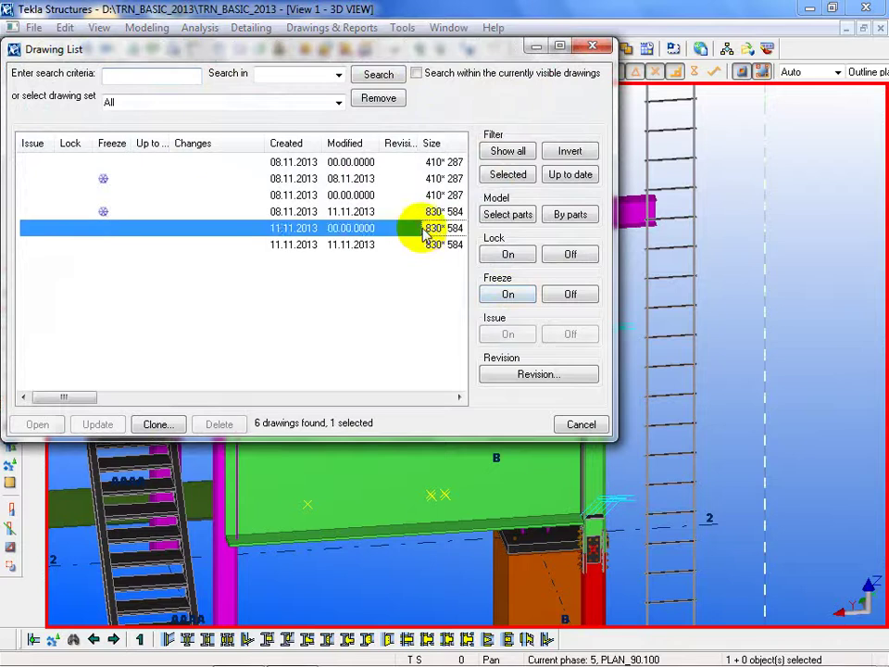
{"action": "double_click", "coordinate": [418, 212]}
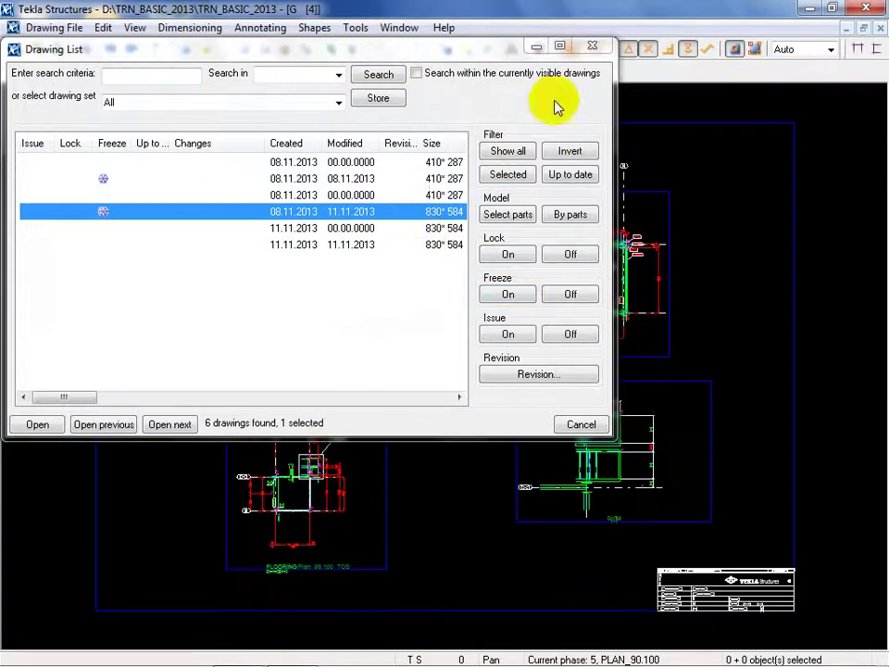
{"action": "left_click", "coordinate": [589, 48]}
{"action": "scroll", "coordinate": [431, 340], "scroll_direction": "down", "scroll_amount": 3}
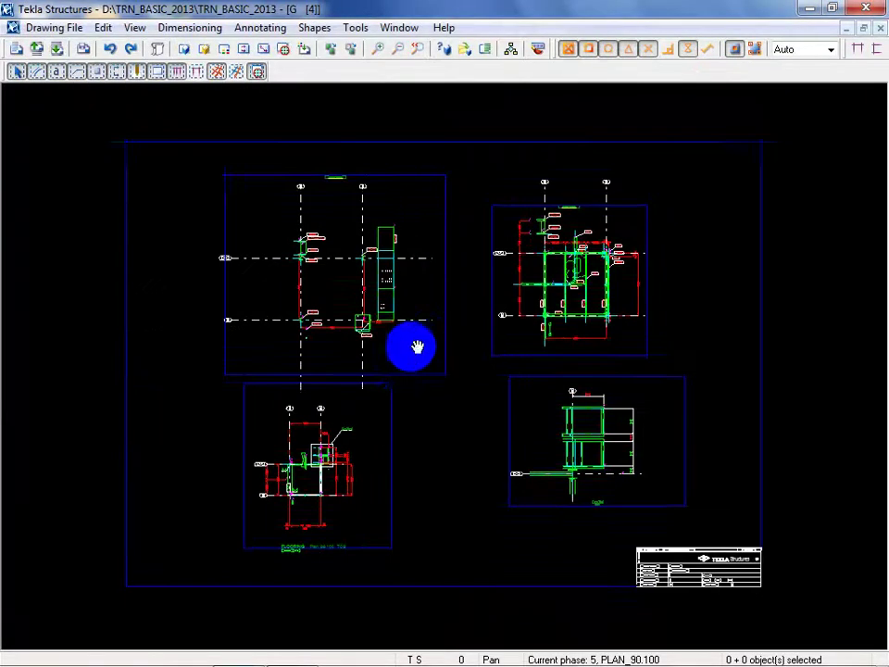
From the drawing's print settings, enter DWG as the new instance name in the printer catalog and assign the DWG printer.
{"action": "left_click", "coordinate": [46, 27]}
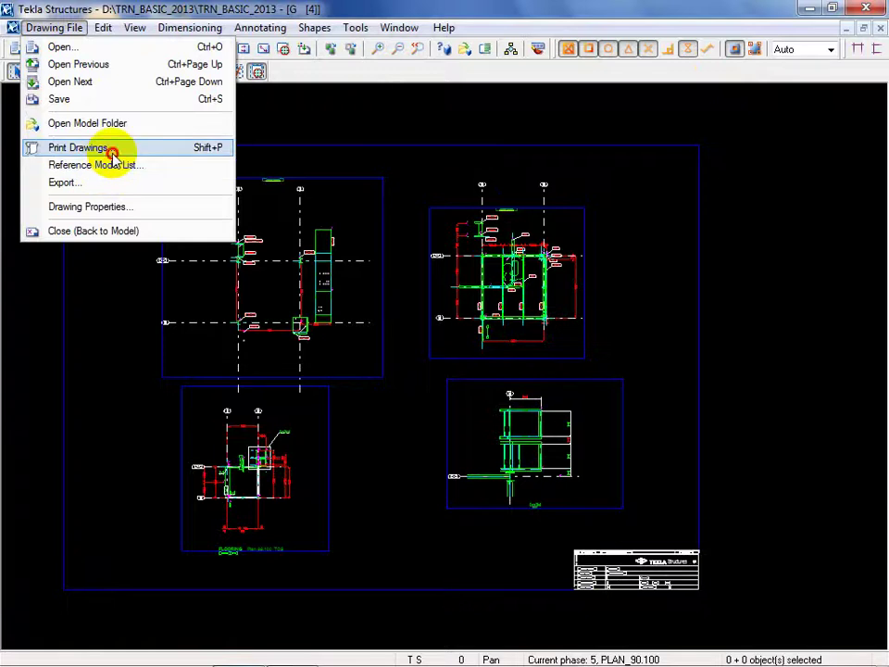
{"action": "left_click", "coordinate": [110, 151]}
{"action": "left_click_drag", "start_coordinate": [147, 75], "coordinate": [276, 107]}
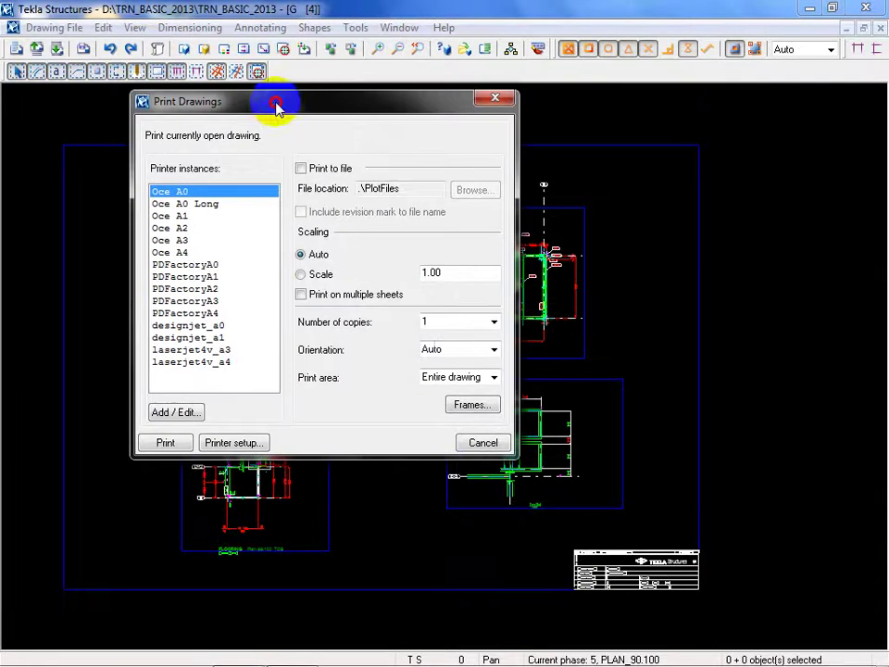
{"action": "left_click", "coordinate": [176, 414]}
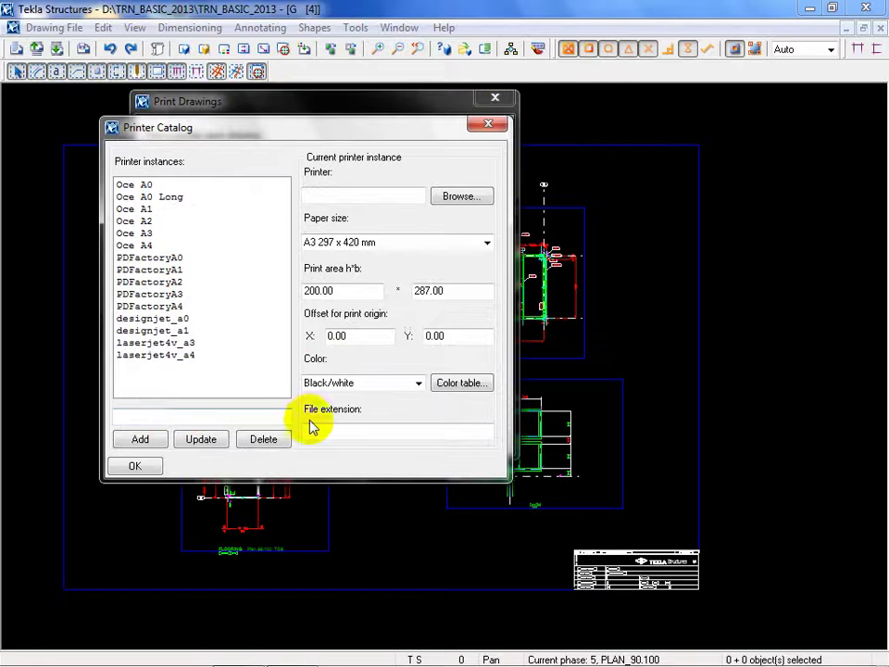
{"action": "left_click", "coordinate": [178, 416]}
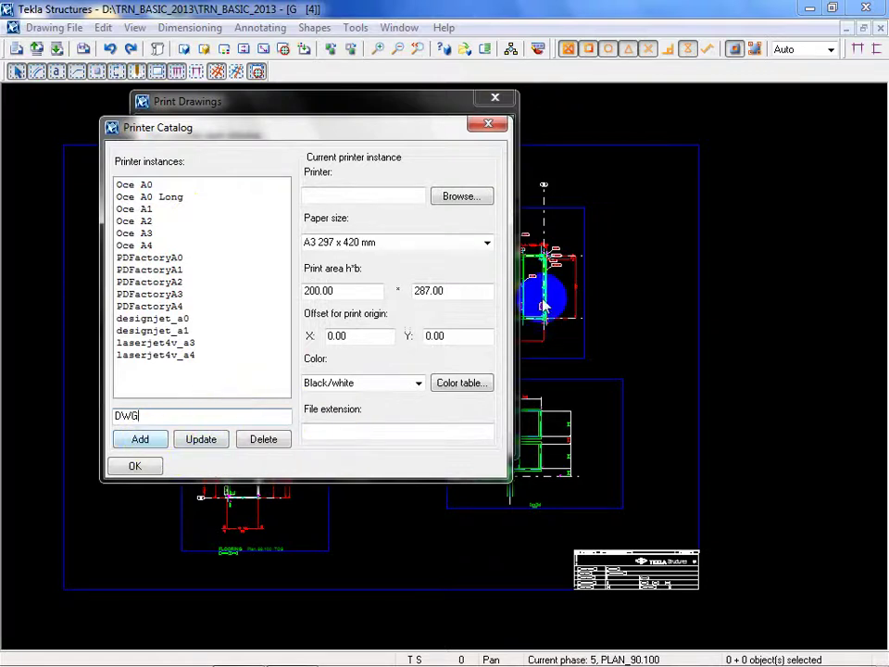
{"action": "left_click", "coordinate": [463, 198]}
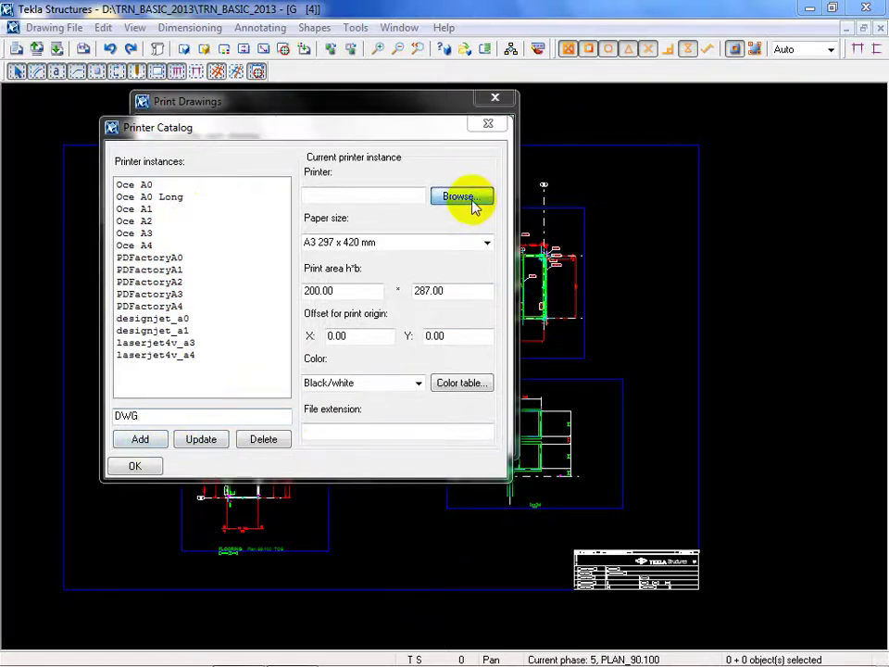
{"action": "left_click", "coordinate": [125, 152]}
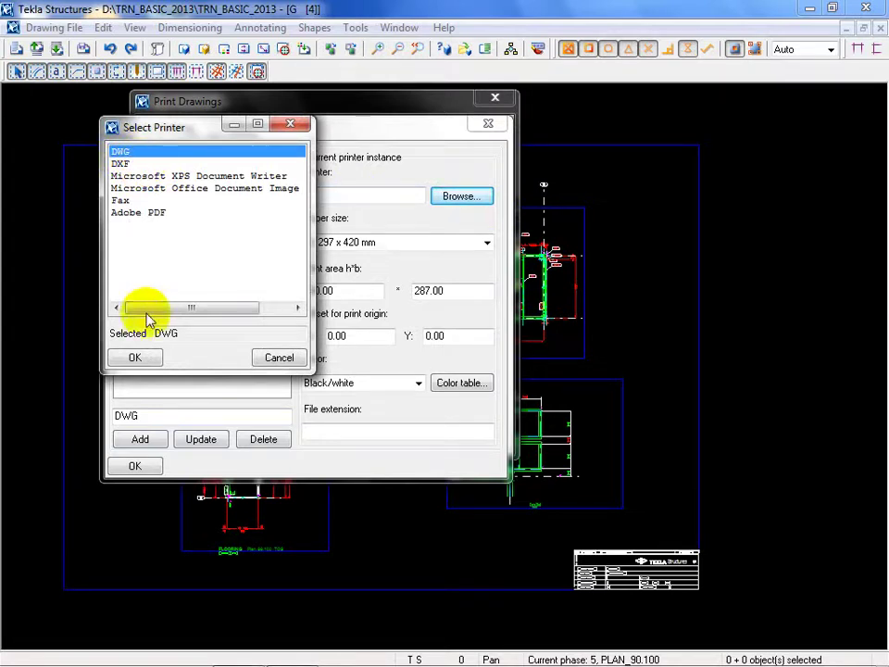
{"action": "left_click", "coordinate": [135, 358]}
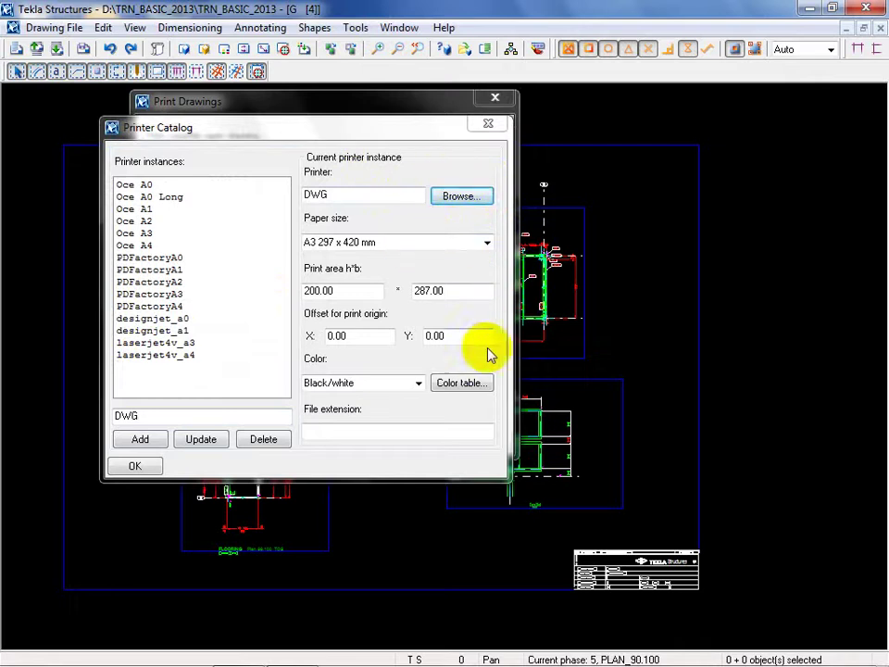
Dismiss the color table without changes and set the DWG printer instance's color mode to Color.
{"action": "left_click", "coordinate": [458, 390]}
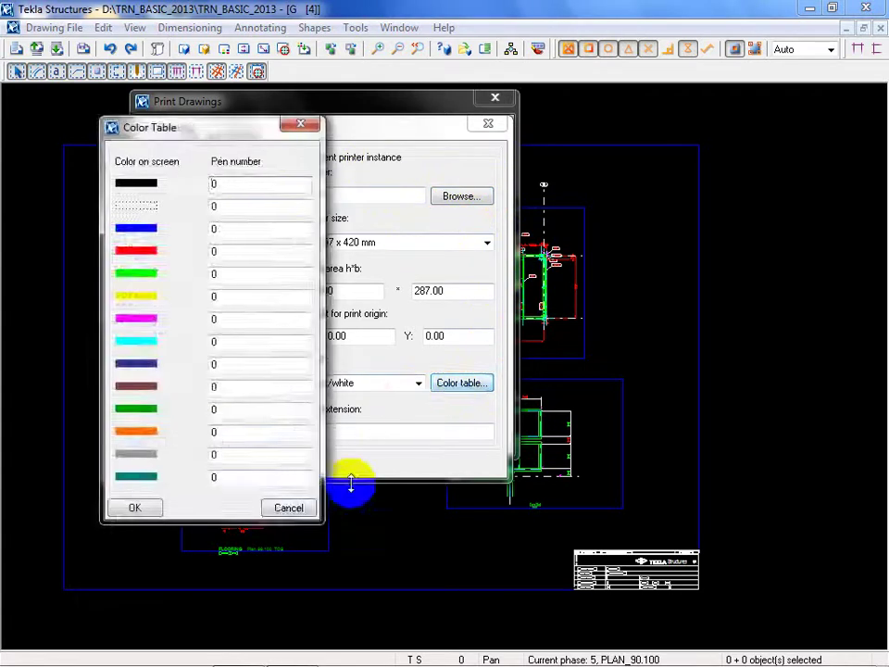
{"action": "left_click", "coordinate": [288, 508]}
{"action": "left_click", "coordinate": [418, 384]}
{"action": "left_click", "coordinate": [370, 414]}
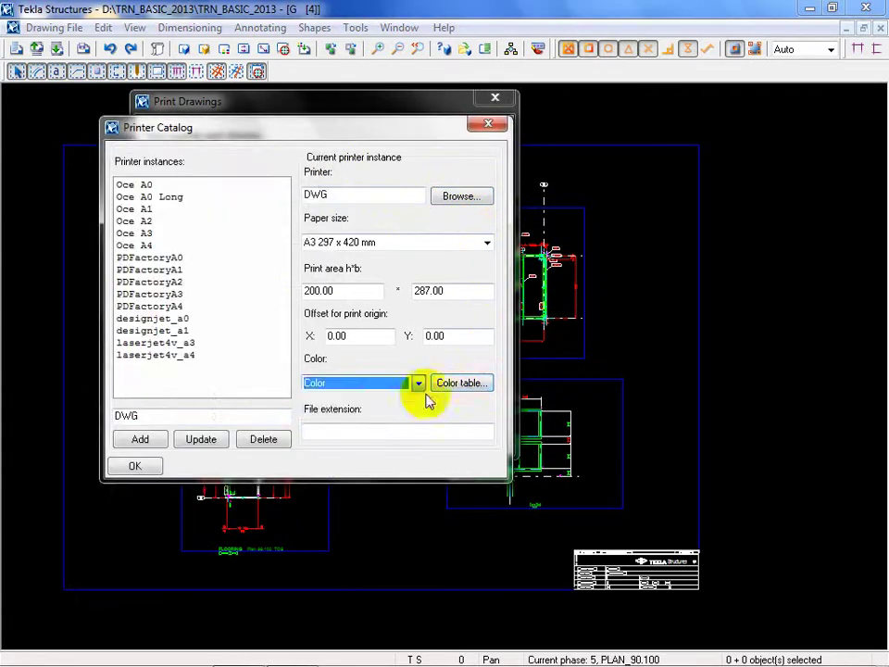
Open the DWG instance's color table and set pen number 1 for black, 1 for the dotted swatch, and 2 for blue.
{"action": "left_click", "coordinate": [441, 383]}
{"action": "left_click_drag", "start_coordinate": [202, 132], "coordinate": [629, 151]}
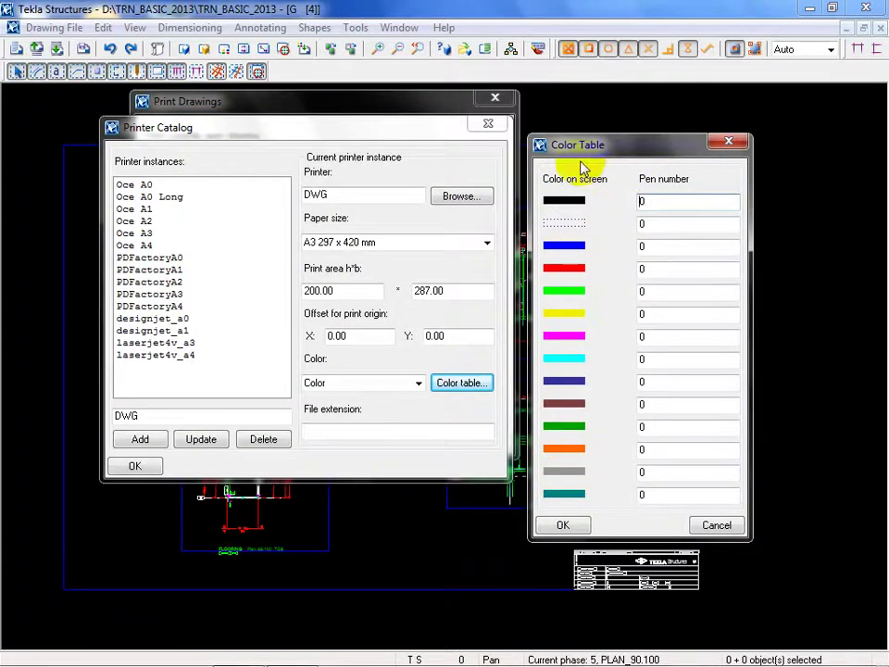
{"action": "double_click", "coordinate": [679, 203]}
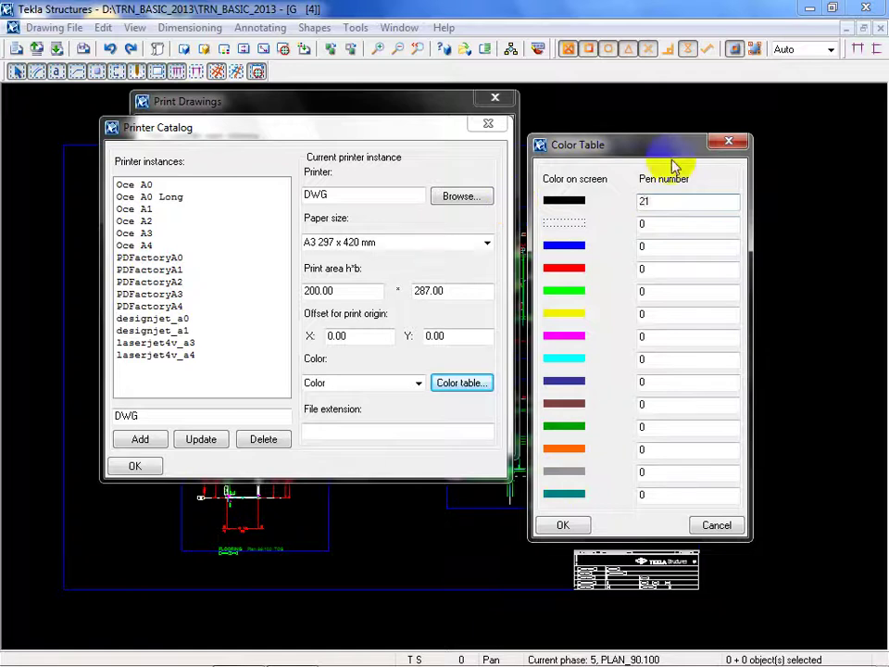
{"action": "double_click", "coordinate": [665, 200]}
{"action": "type", "text": "1"}
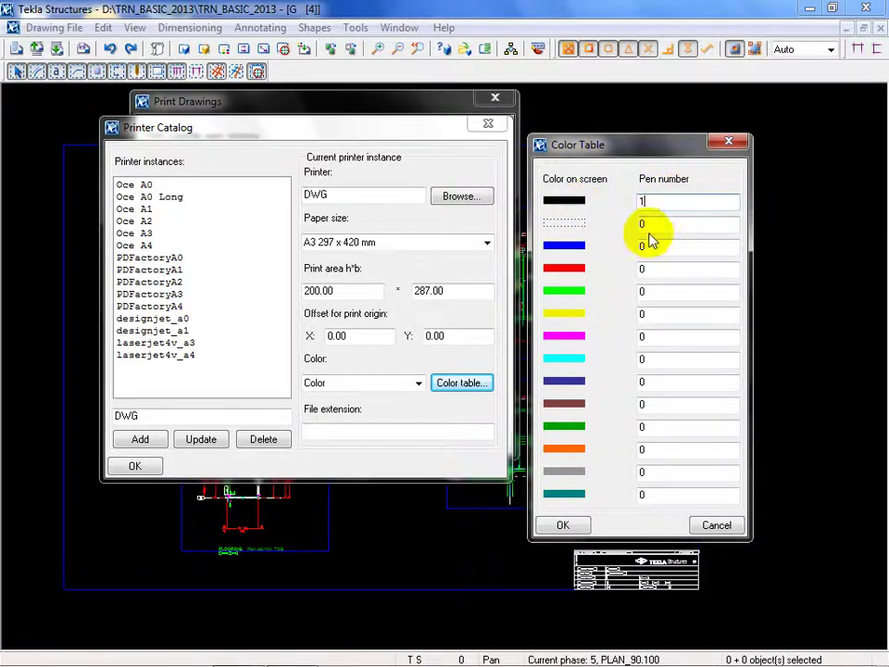
{"action": "double_click", "coordinate": [645, 224]}
{"action": "type", "text": "1"}
{"action": "double_click", "coordinate": [663, 247]}
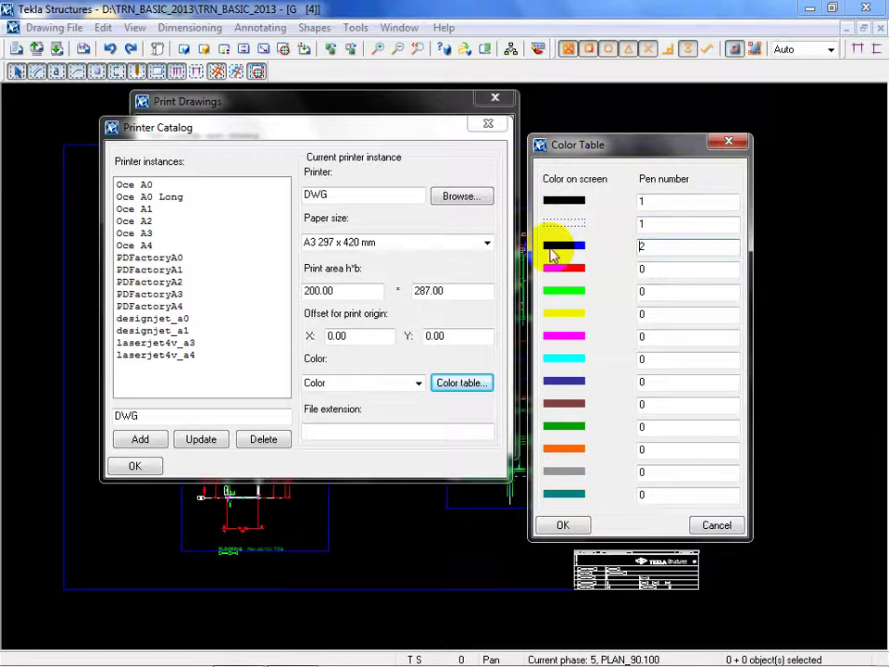
{"action": "type", "text": "2"}
Set the pen numbers to 3 for red, 4 for bright green, 5 for yellow, 6 for magenta, and 7 for cyan.
{"action": "double_click", "coordinate": [643, 268]}
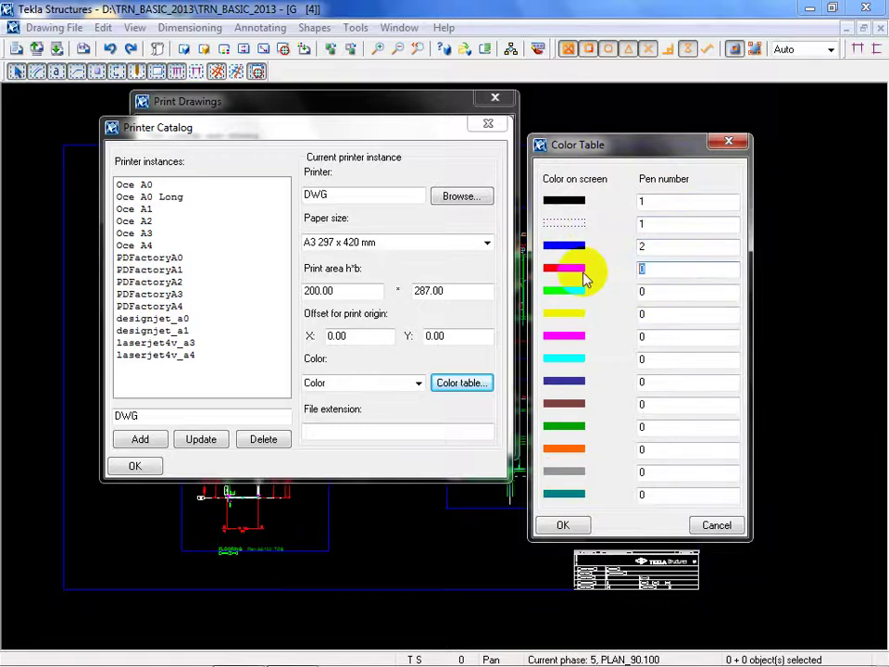
{"action": "type", "text": "3"}
{"action": "double_click", "coordinate": [679, 295]}
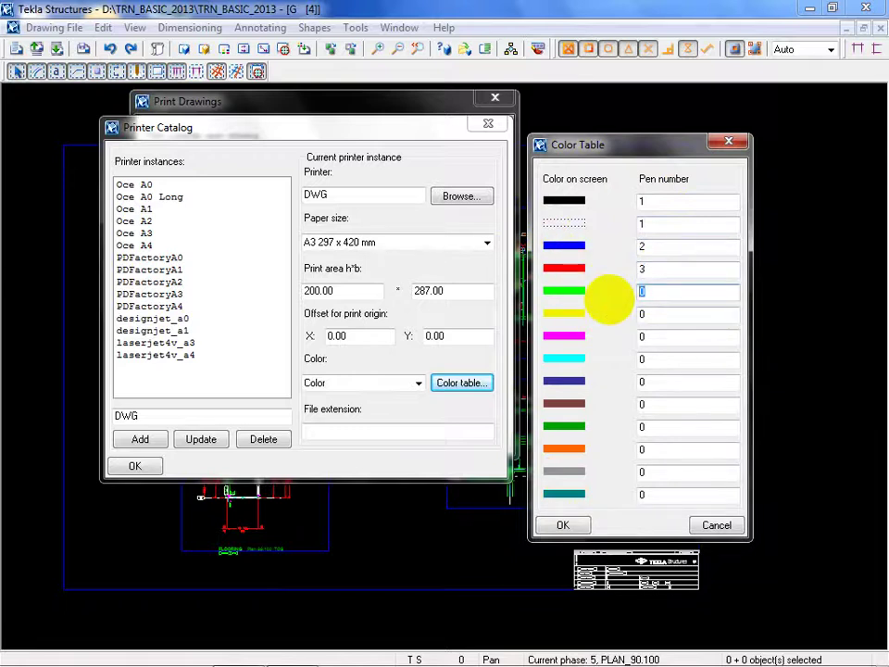
{"action": "type", "text": "4"}
{"action": "double_click", "coordinate": [658, 314]}
{"action": "type", "text": "5"}
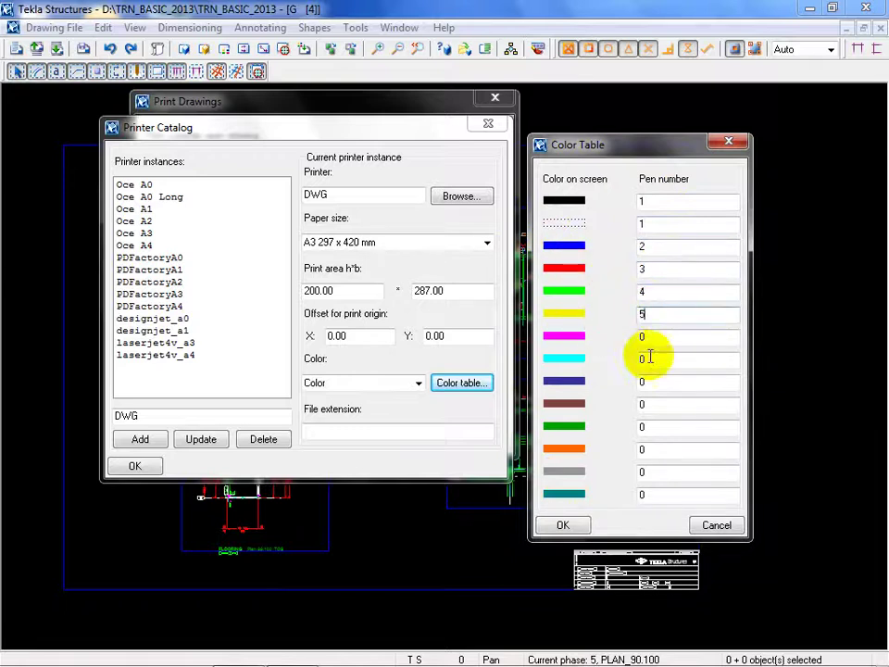
{"action": "double_click", "coordinate": [669, 339]}
{"action": "type", "text": "6"}
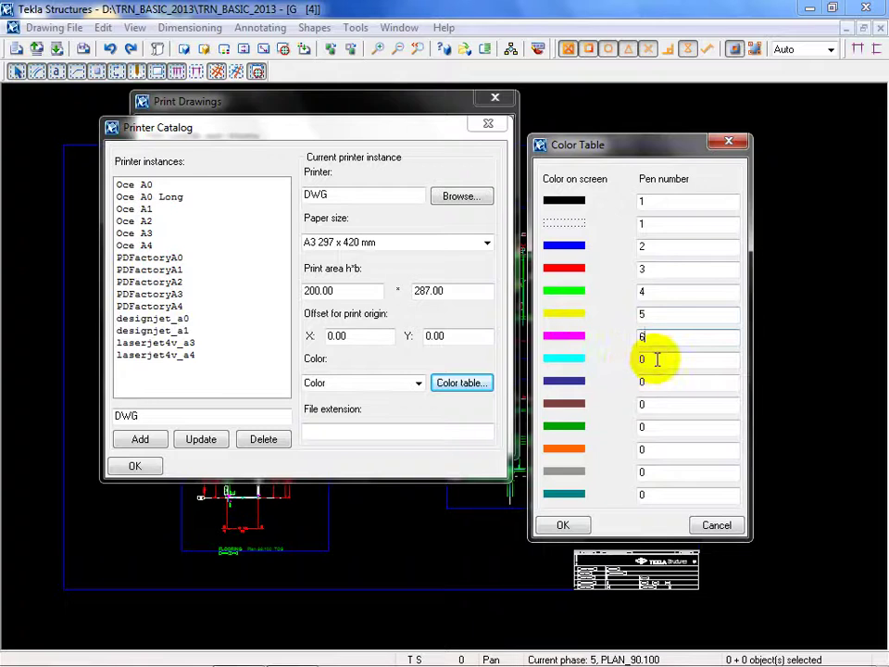
{"action": "double_click", "coordinate": [654, 360]}
{"action": "type", "text": "7"}
Set pens 8 for dark blue, 9 for brown, 10 for dark green, 30 for orange, 11 for gray, 12 for teal, and accept the table.
{"action": "double_click", "coordinate": [655, 383]}
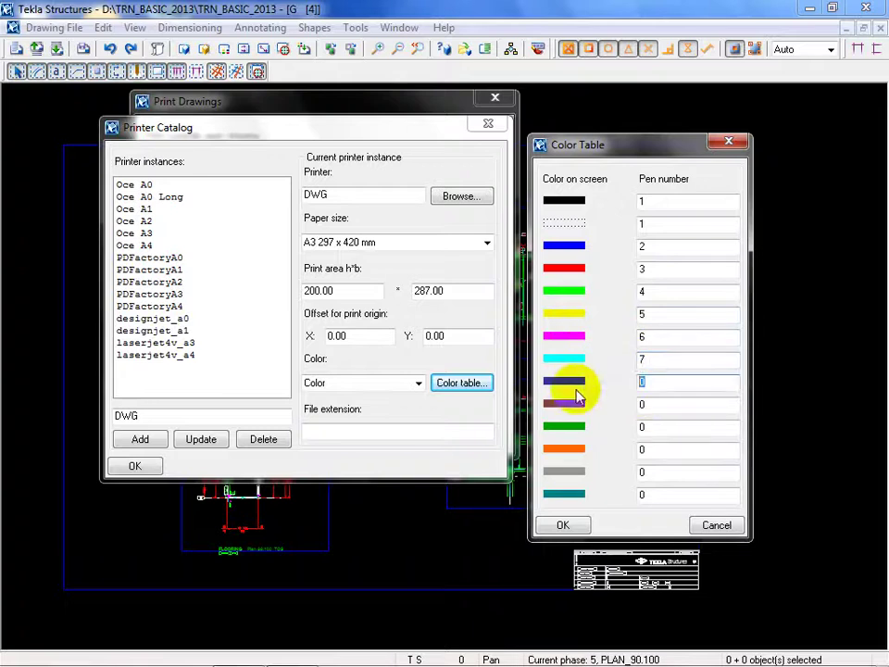
{"action": "type", "text": "8"}
{"action": "double_click", "coordinate": [656, 404]}
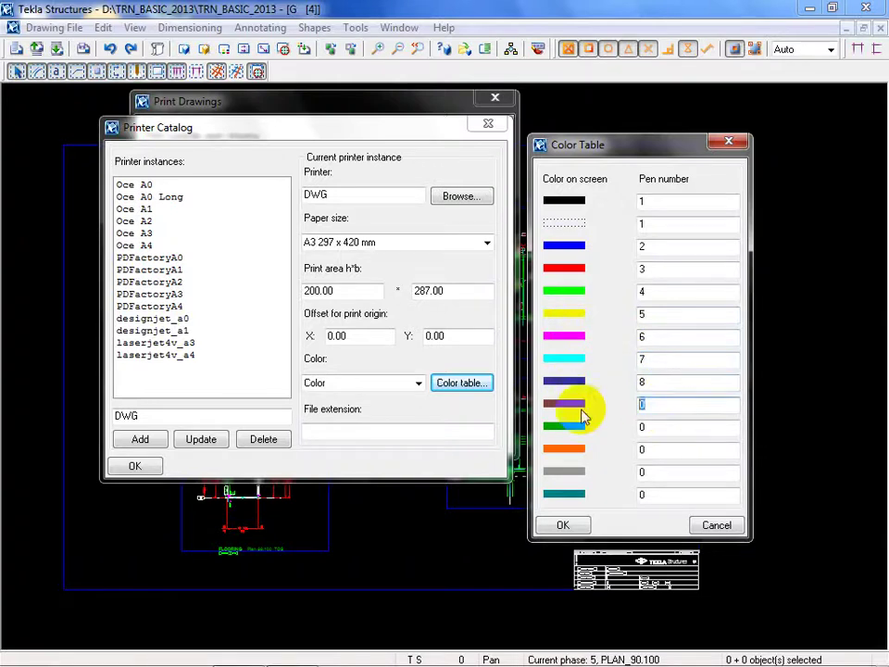
{"action": "type", "text": "9"}
{"action": "double_click", "coordinate": [664, 428]}
{"action": "type", "text": "10"}
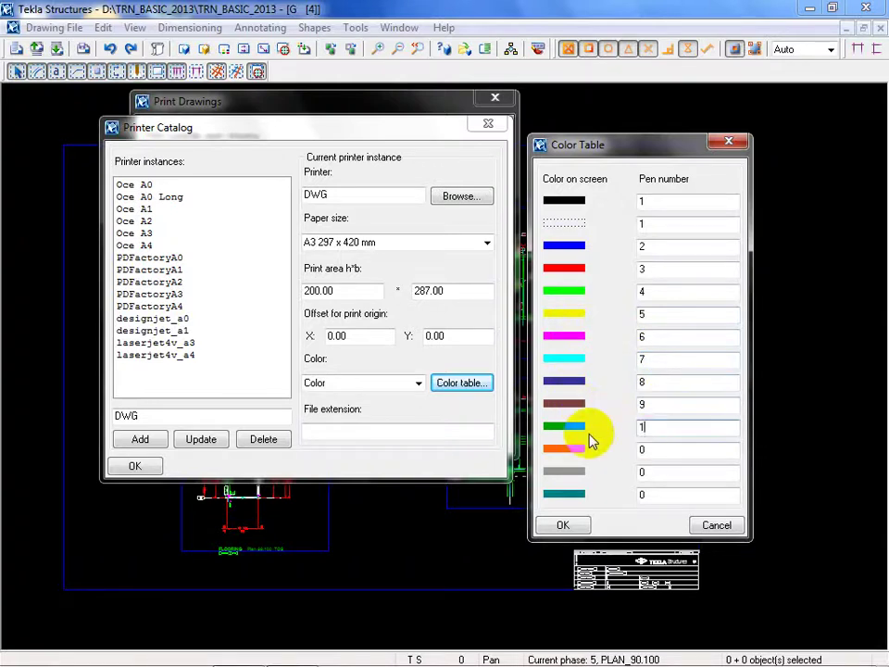
{"action": "double_click", "coordinate": [667, 450]}
{"action": "type", "text": "30"}
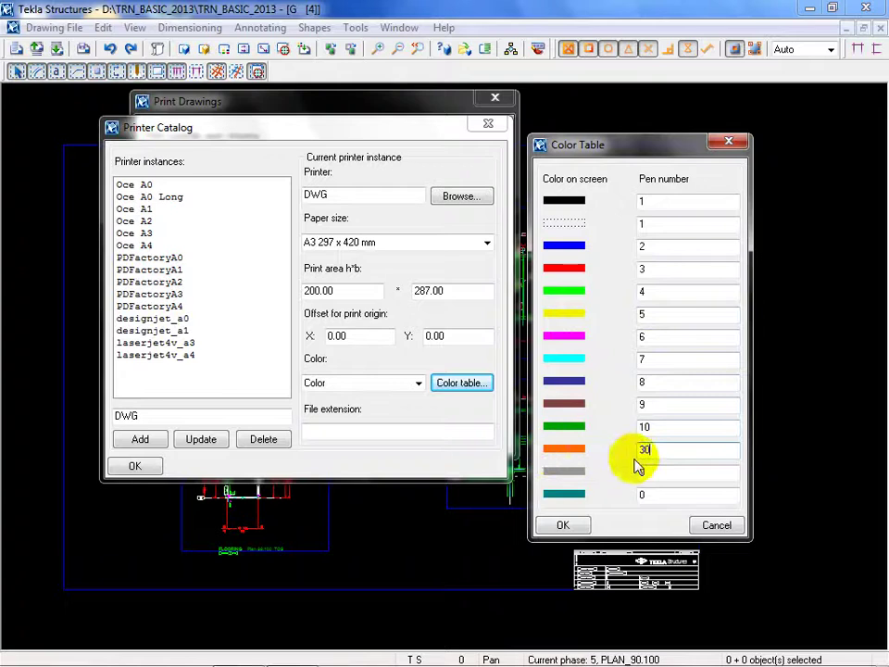
{"action": "left_click", "coordinate": [648, 472]}
{"action": "type", "text": "11"}
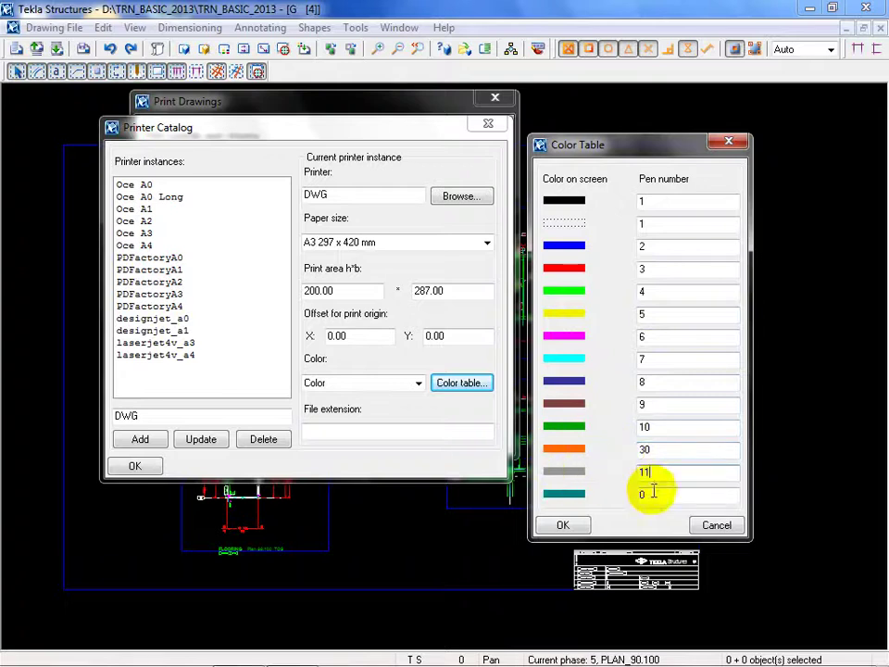
{"action": "left_click", "coordinate": [643, 494]}
{"action": "type", "text": "12"}
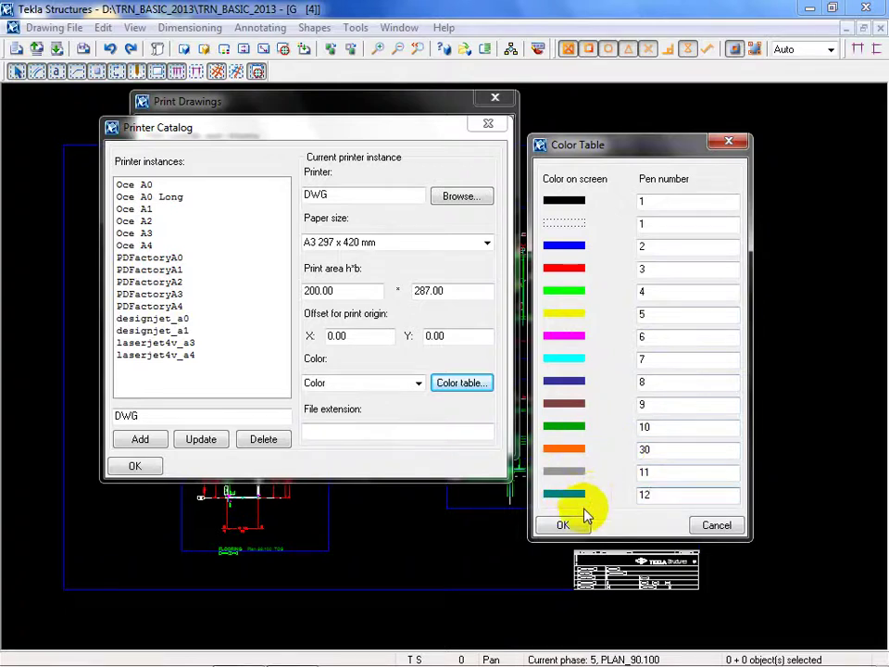
{"action": "left_click", "coordinate": [564, 524]}
Set the file extension to dwg, add the DWG instance to the printer catalog, and save the changes to the model folder.
{"action": "left_click", "coordinate": [391, 431]}
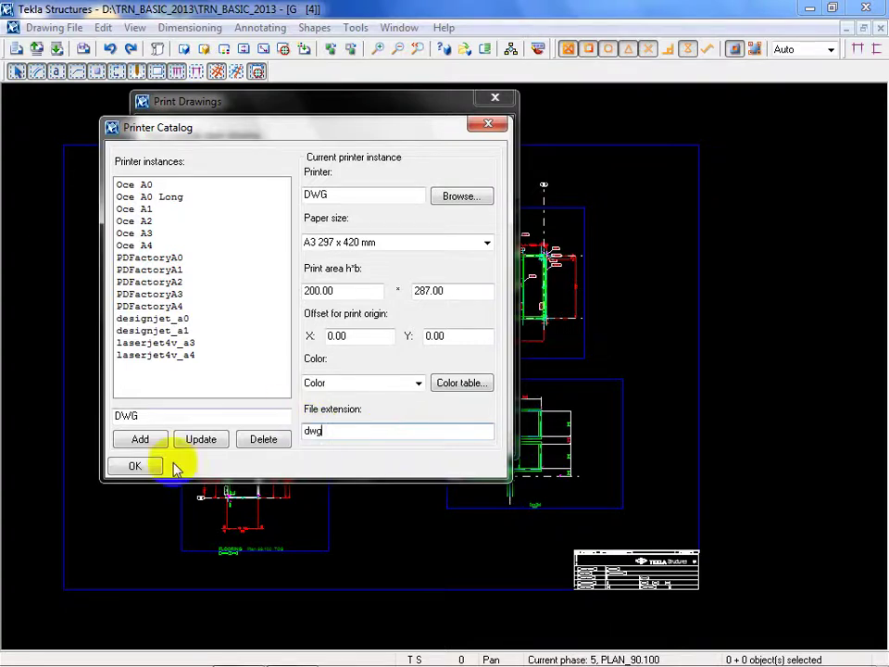
{"action": "left_click", "coordinate": [140, 440]}
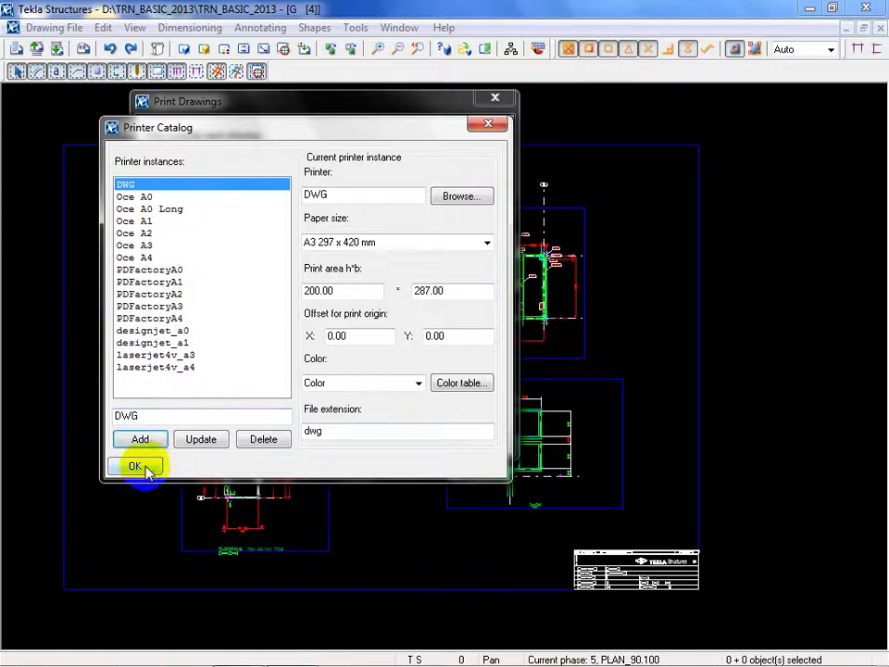
{"action": "left_click", "coordinate": [136, 465]}
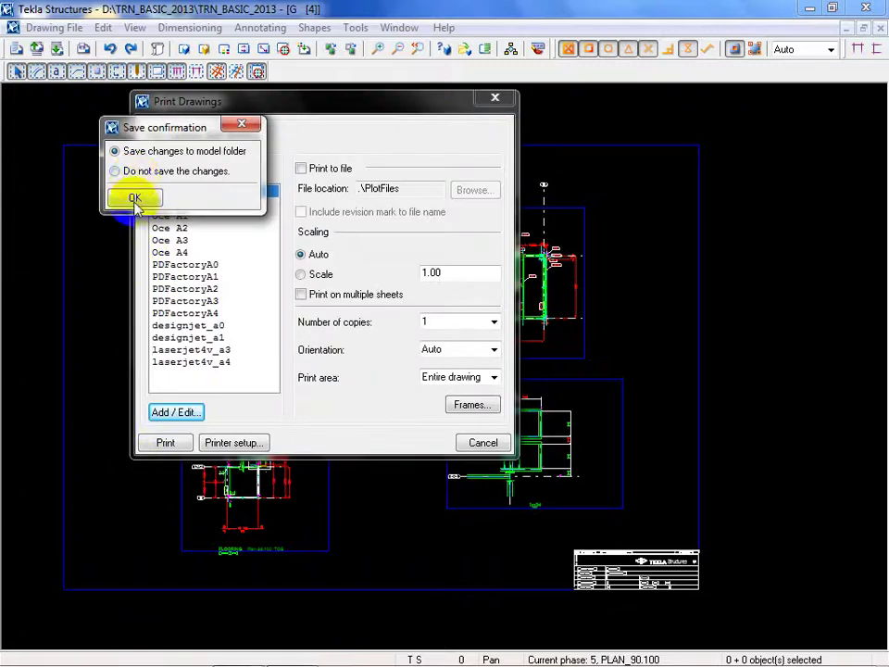
{"action": "left_click", "coordinate": [137, 196]}
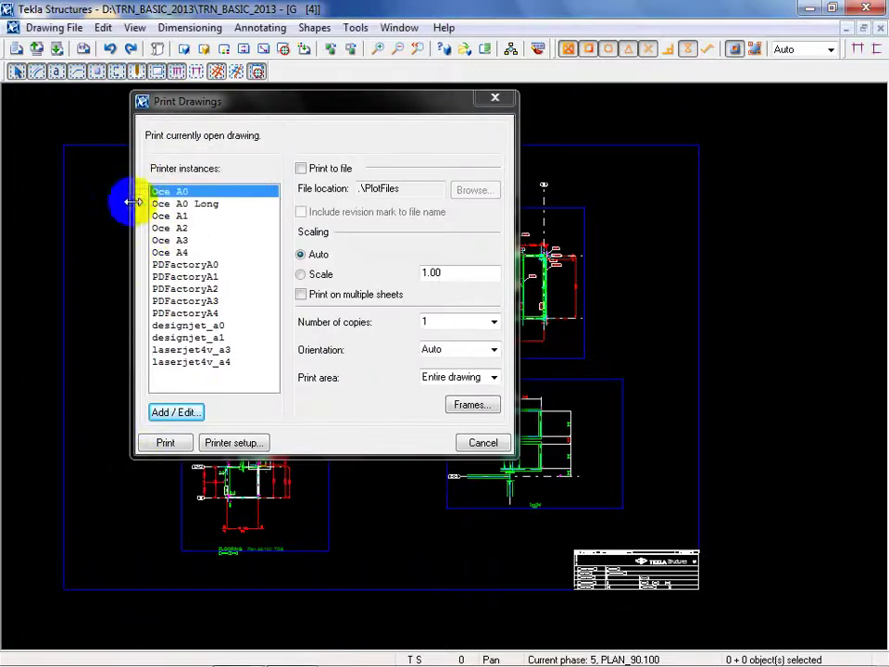
Reopen the drawing print settings and print the entire open drawing to file with the DWG instance.
{"action": "left_click", "coordinate": [494, 102]}
{"action": "left_click", "coordinate": [37, 28]}
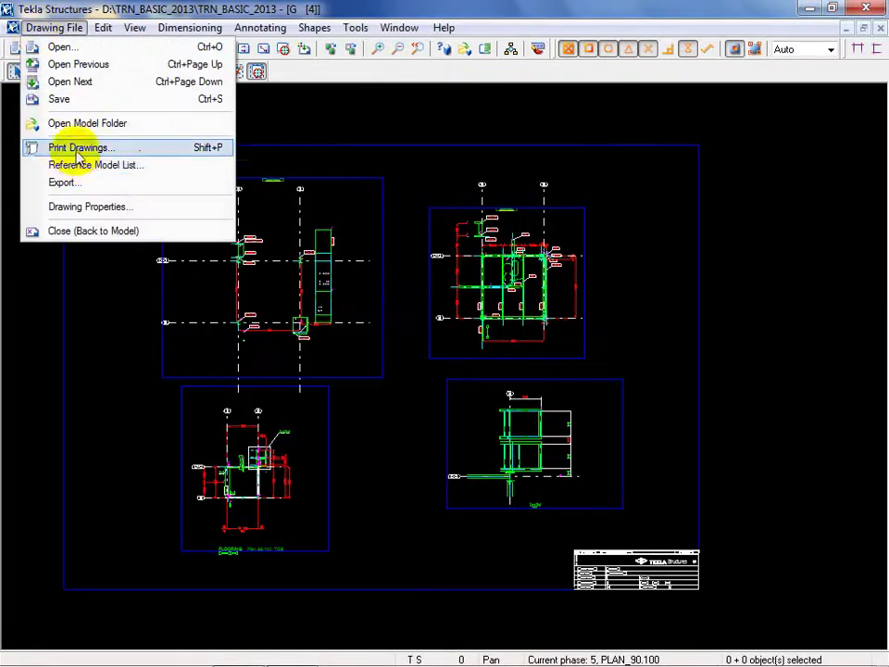
{"action": "left_click", "coordinate": [76, 148]}
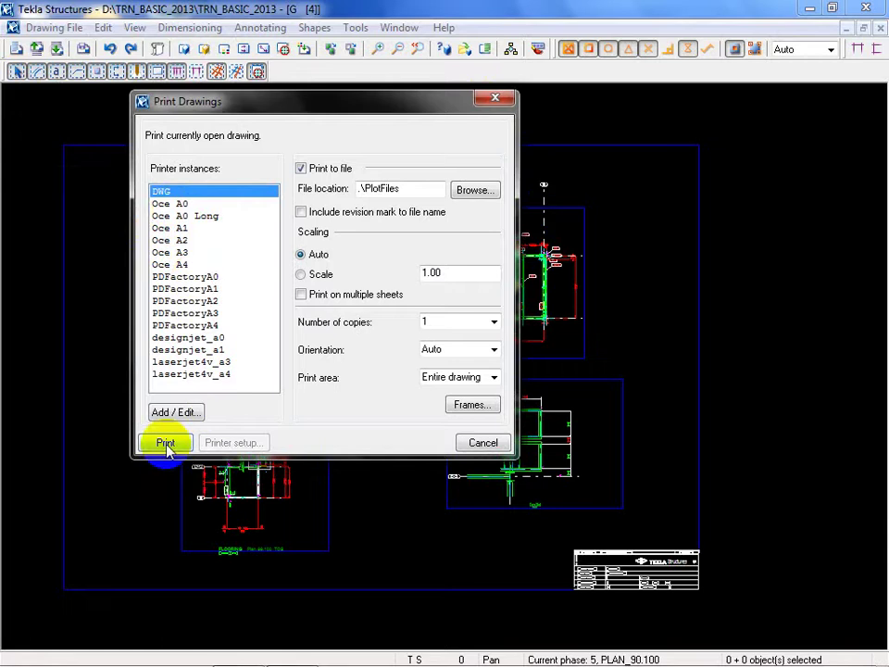
{"action": "left_click", "coordinate": [165, 444]}
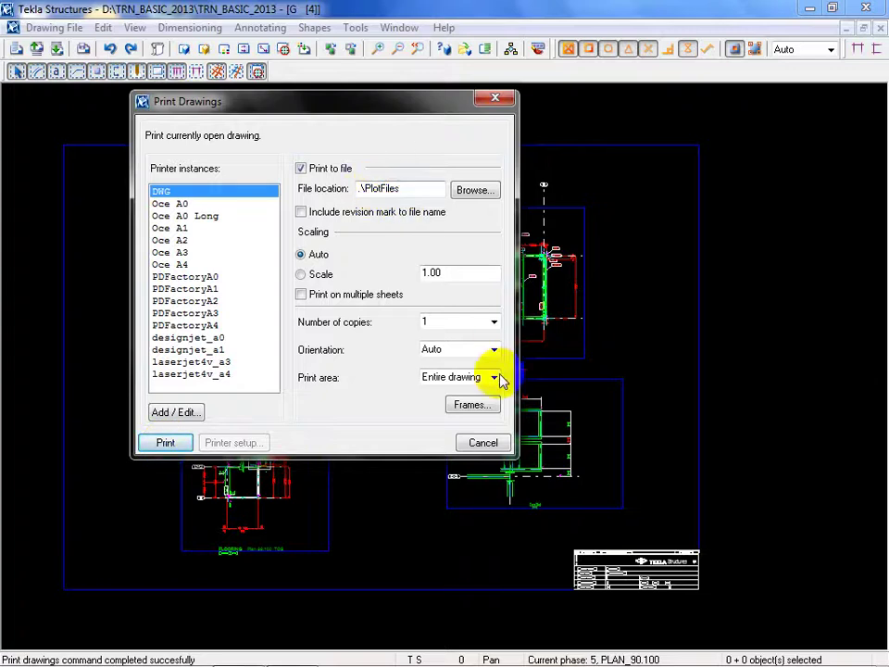
{"action": "left_click", "coordinate": [496, 441]}
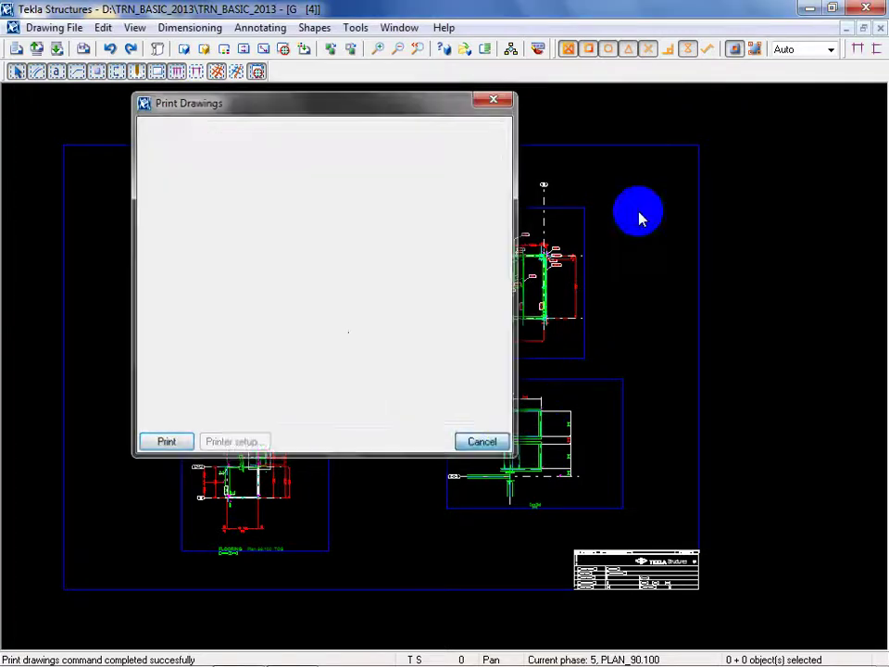
Open the model's PlotFiles folder and try to open 4 - GA-drawing using the Web service to find a program.
{"action": "left_click", "coordinate": [461, 50]}
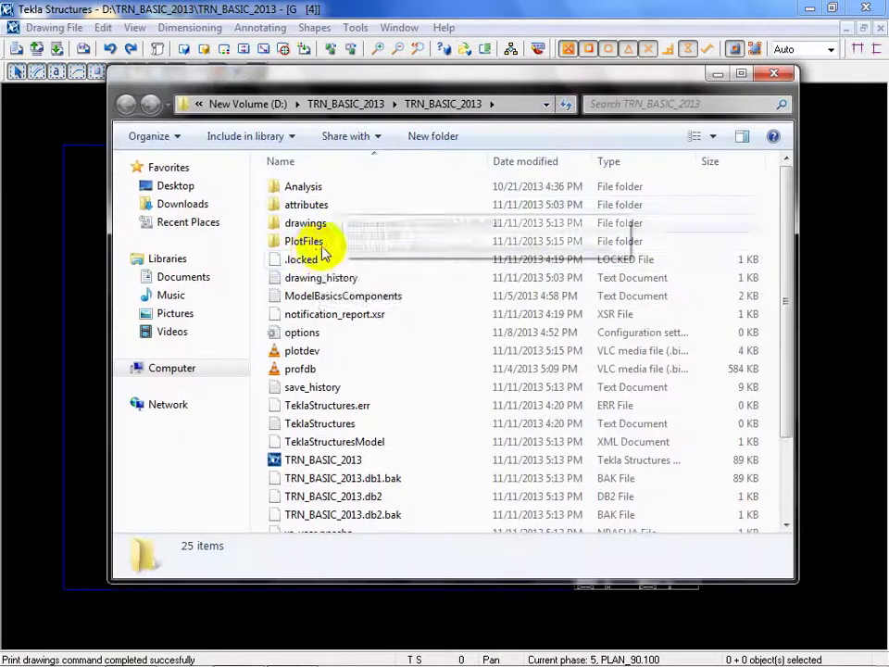
{"action": "double_click", "coordinate": [318, 242]}
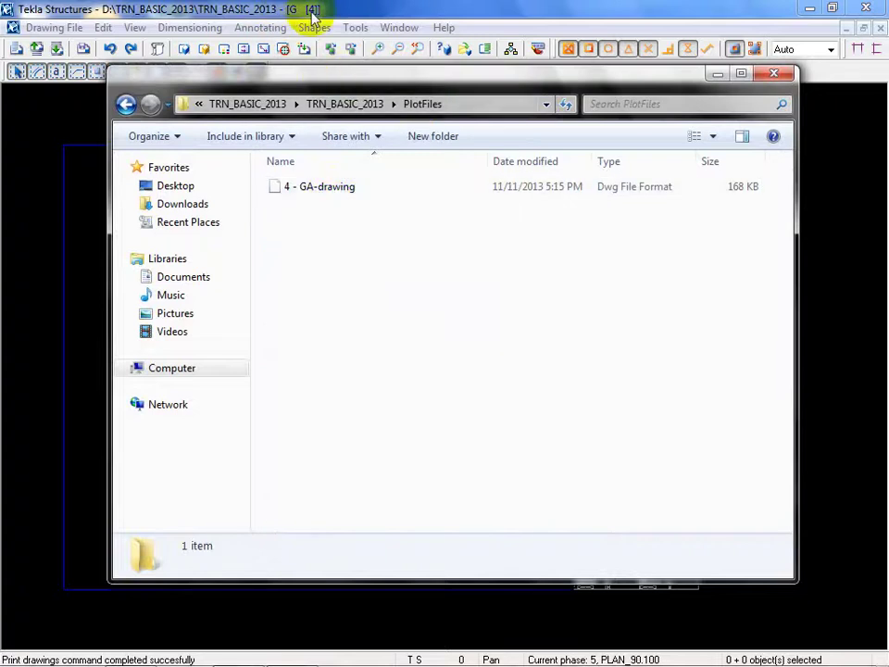
{"action": "double_click", "coordinate": [312, 191]}
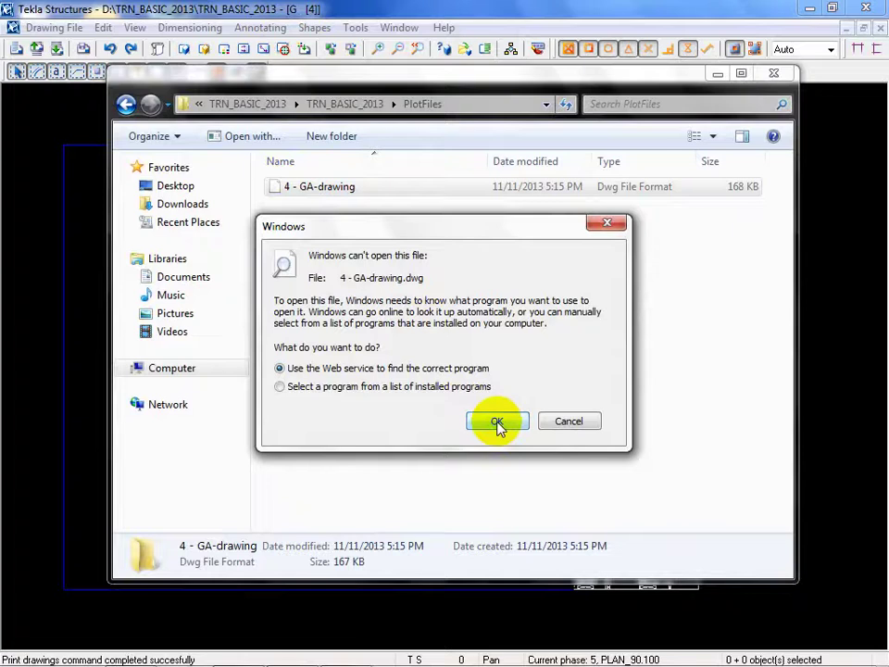
{"action": "left_click", "coordinate": [500, 423]}
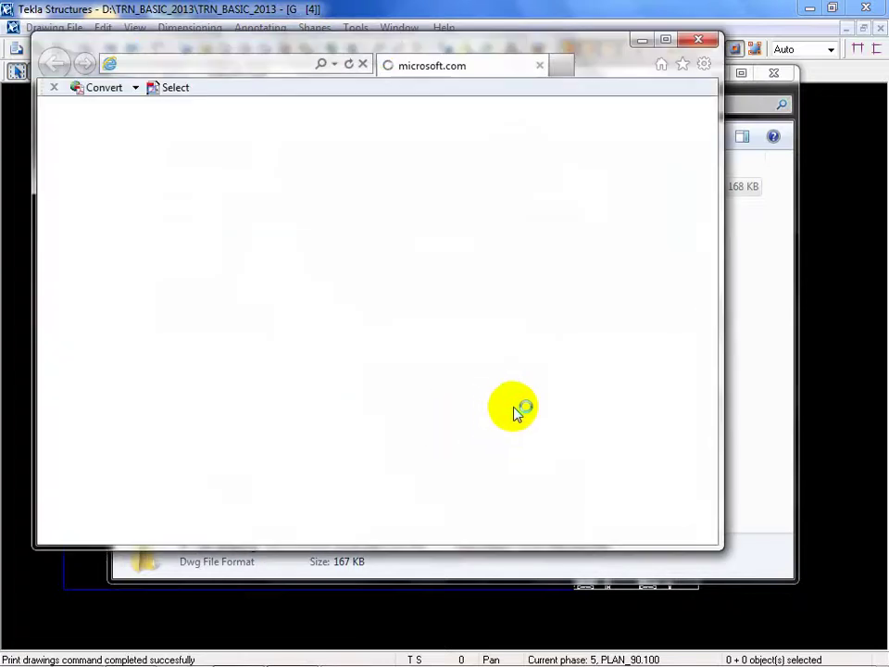
{"action": "left_click", "coordinate": [698, 42]}
Try to open 4 - GA-drawing by selecting from the installed programs, and dismiss the list without choosing one.
{"action": "left_click", "coordinate": [374, 192]}
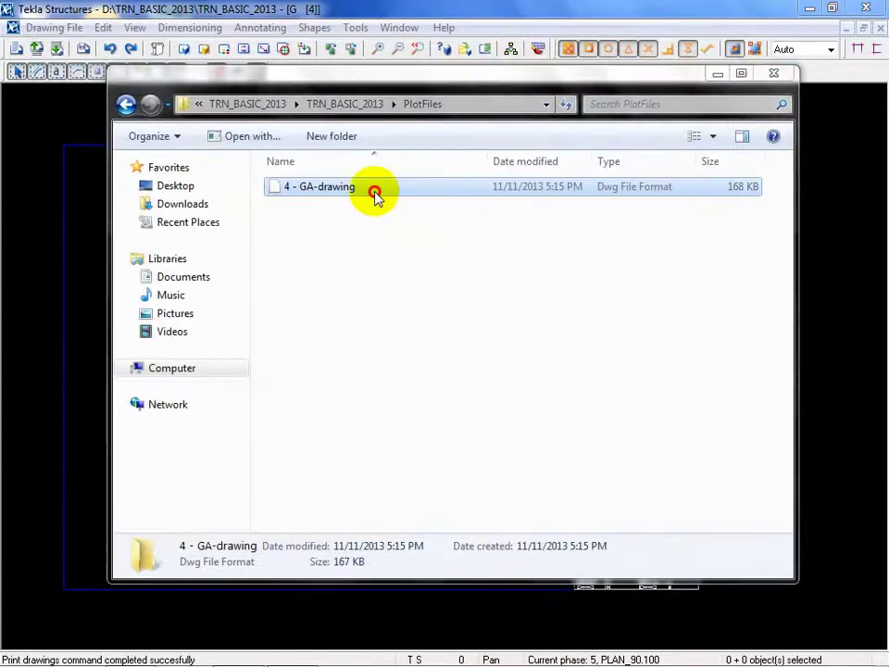
{"action": "double_click", "coordinate": [374, 191]}
{"action": "left_click", "coordinate": [284, 389]}
{"action": "left_click", "coordinate": [488, 420]}
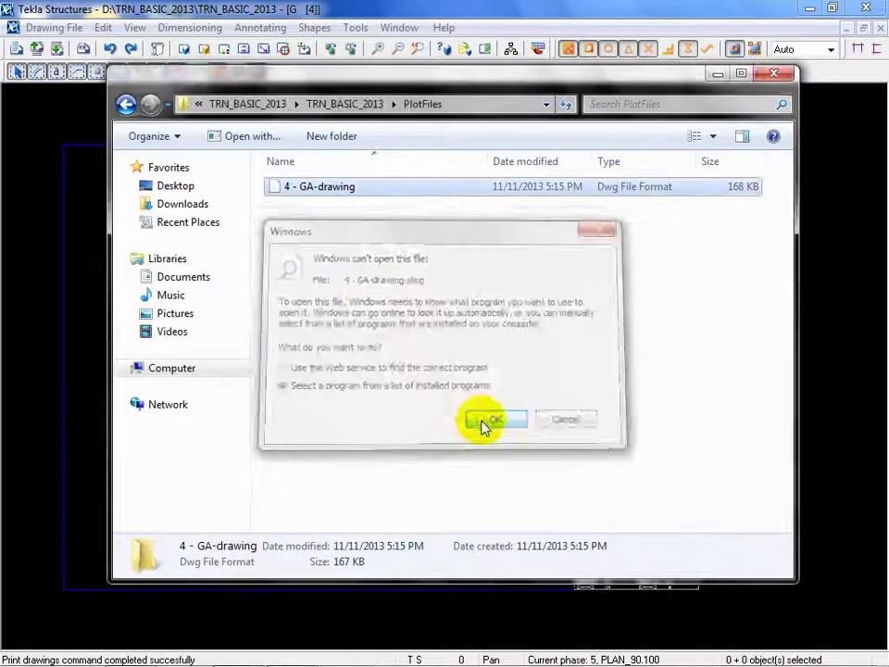
{"action": "scroll", "coordinate": [486, 346], "scroll_direction": "down", "scroll_amount": 1}
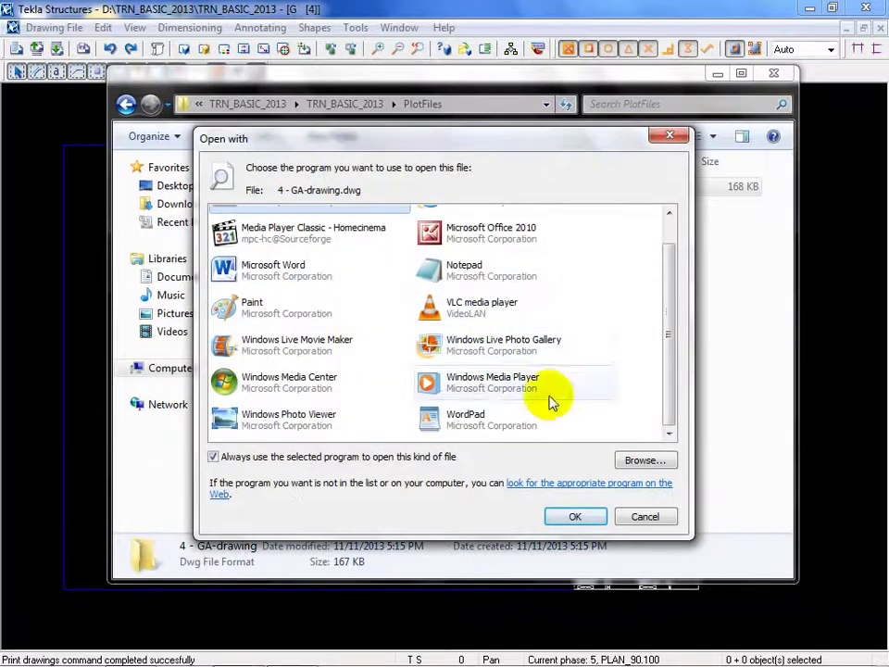
{"action": "scroll", "coordinate": [611, 398], "scroll_direction": "up", "scroll_amount": 1}
{"action": "scroll", "coordinate": [663, 393], "scroll_direction": "down", "scroll_amount": 1}
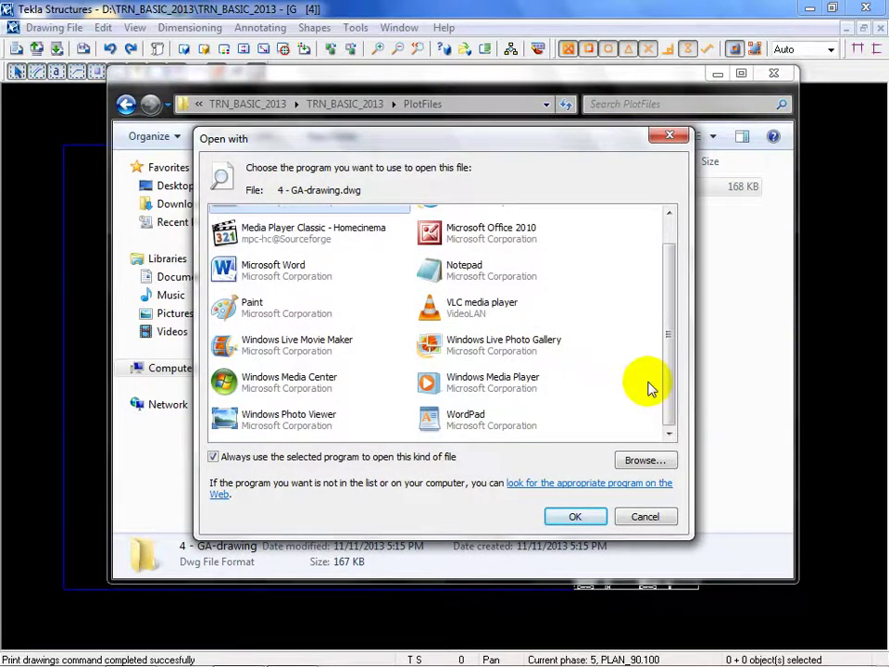
{"action": "left_click", "coordinate": [646, 517]}
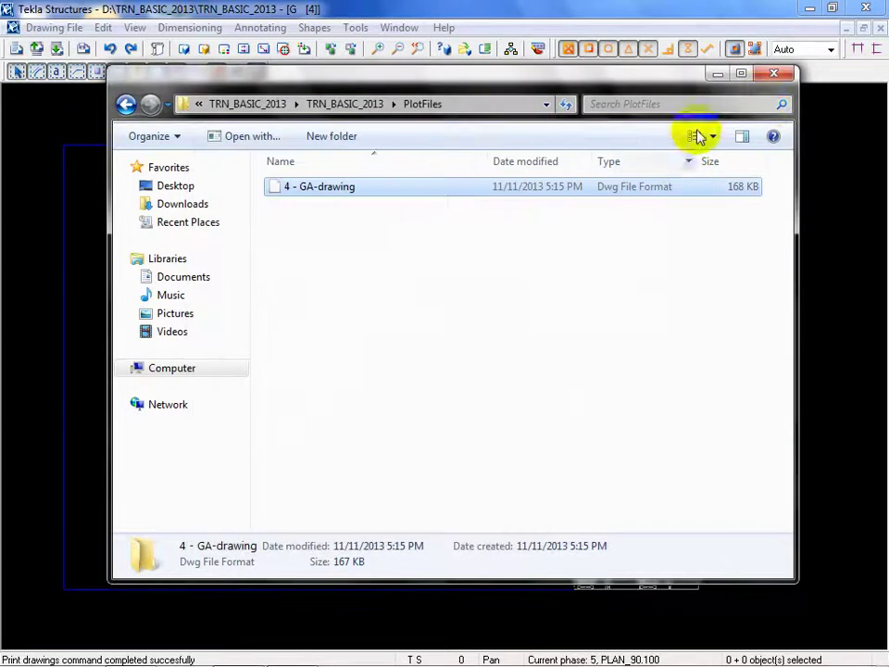
Close the PlotFiles folder, minimize Tekla Structures, and launch AutoCAD 2008 from the desktop.
{"action": "left_click", "coordinate": [776, 75]}
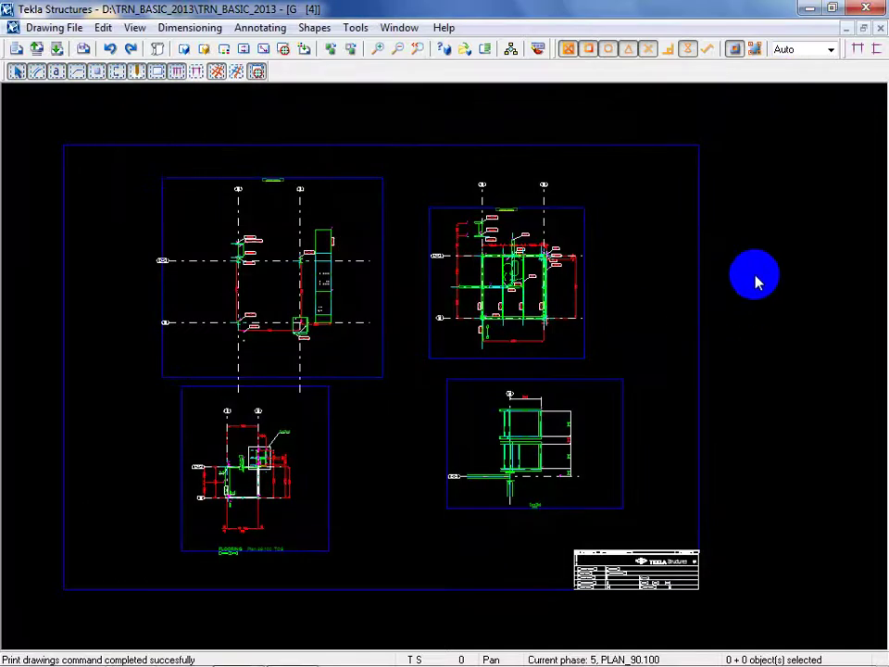
{"action": "left_click", "coordinate": [810, 9]}
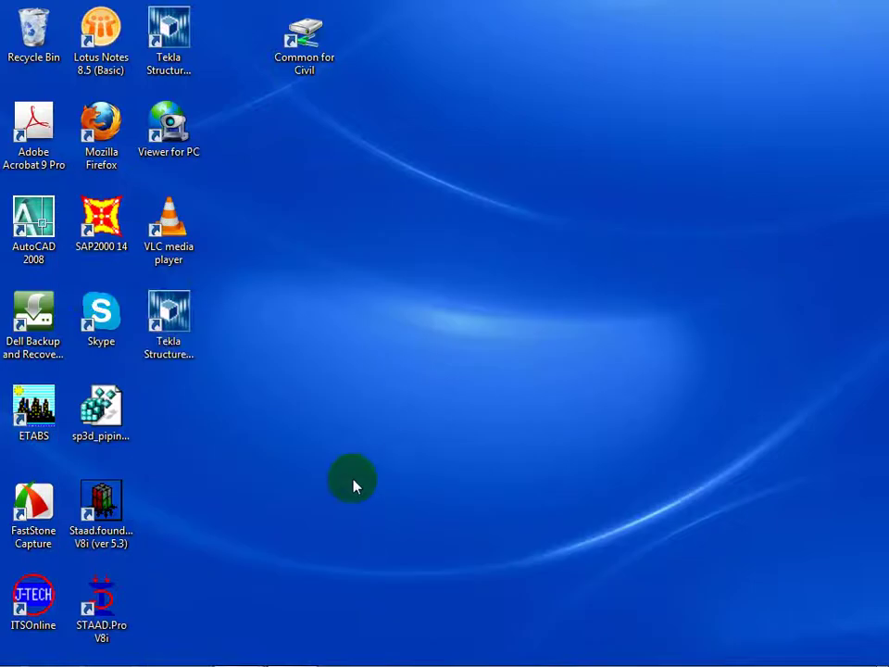
{"action": "left_click", "coordinate": [28, 238]}
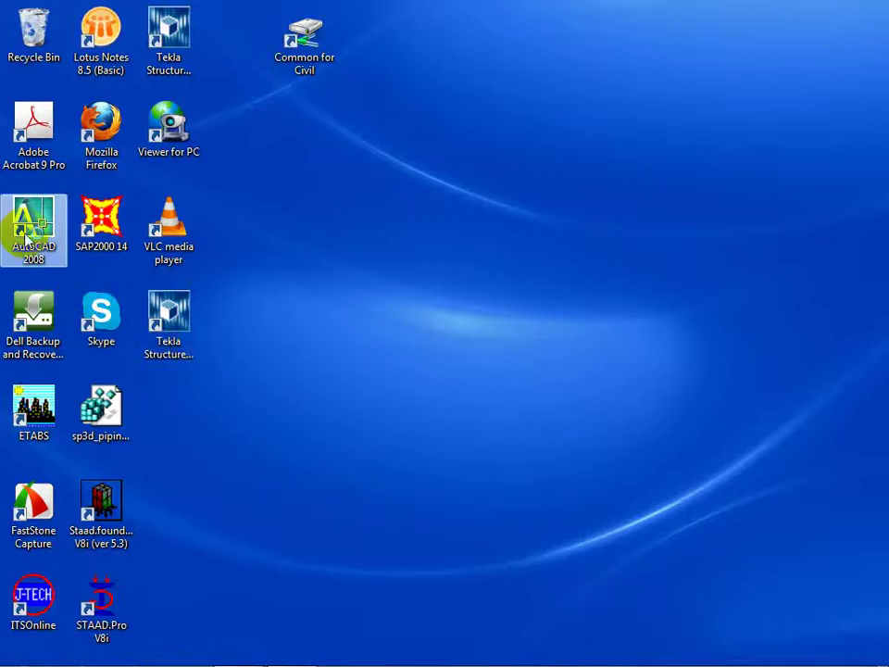
{"action": "double_click", "coordinate": [28, 238]}
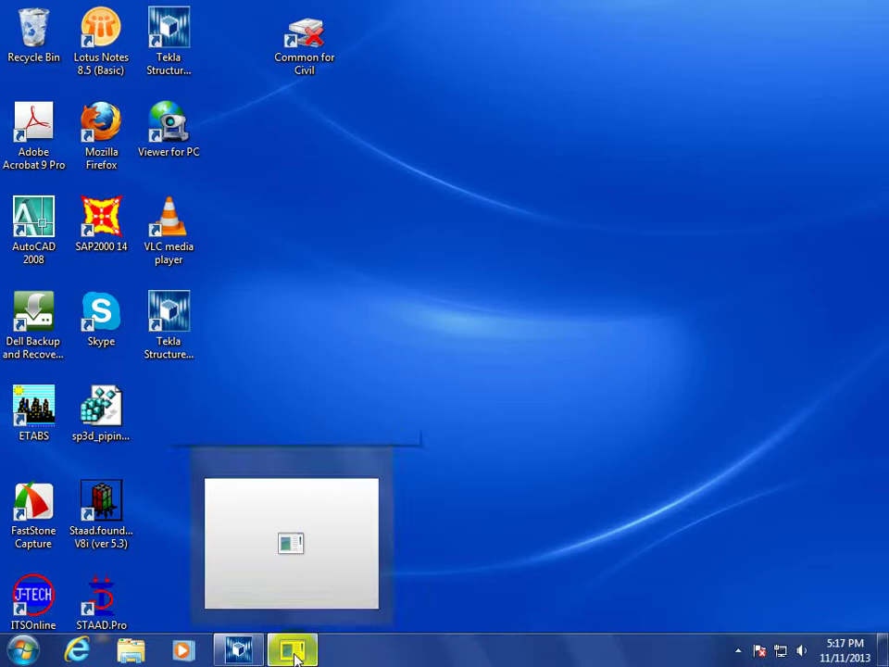
{"action": "left_click", "coordinate": [293, 652]}
{"action": "left_click", "coordinate": [580, 30]}
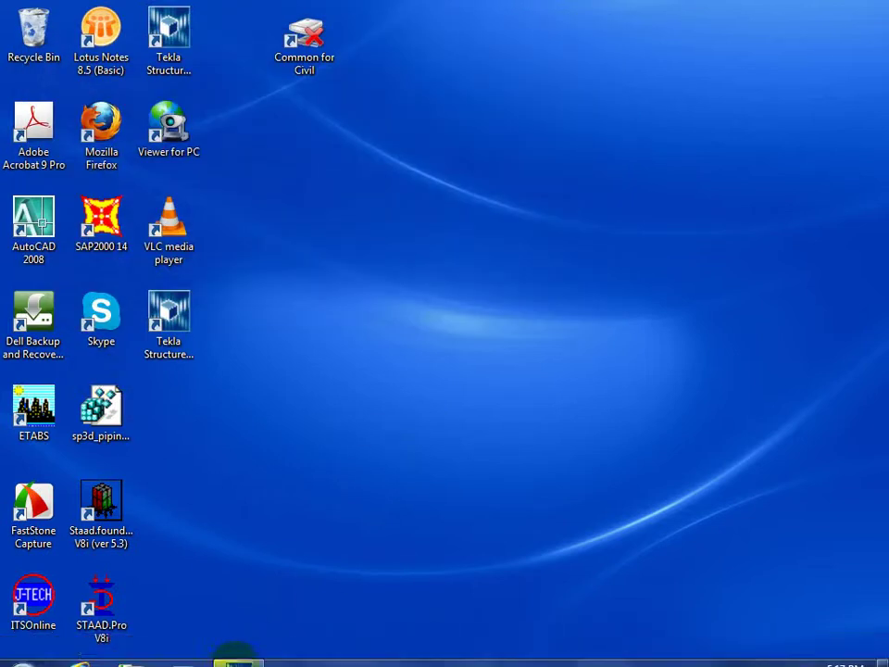
{"action": "left_click", "coordinate": [736, 652]}
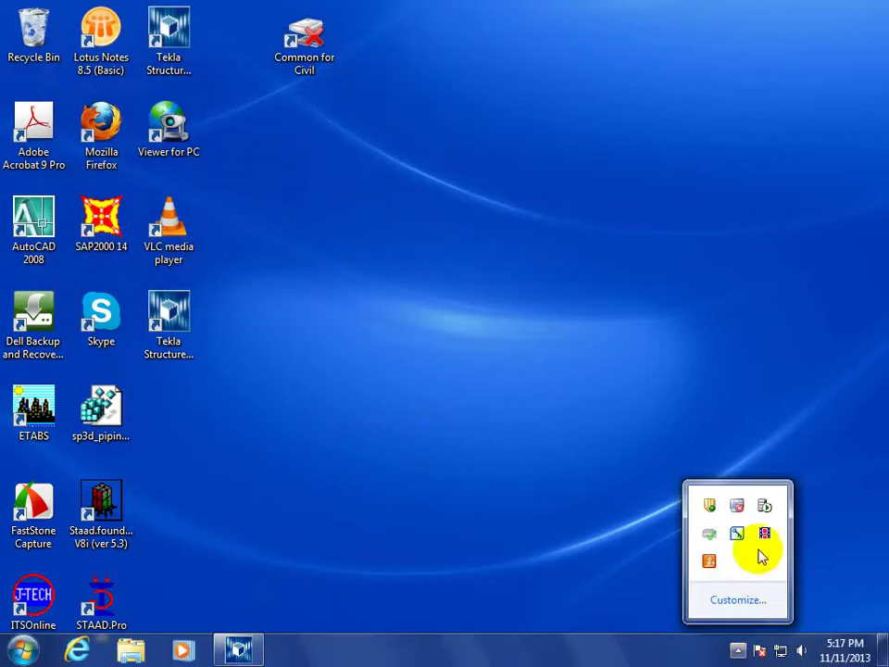